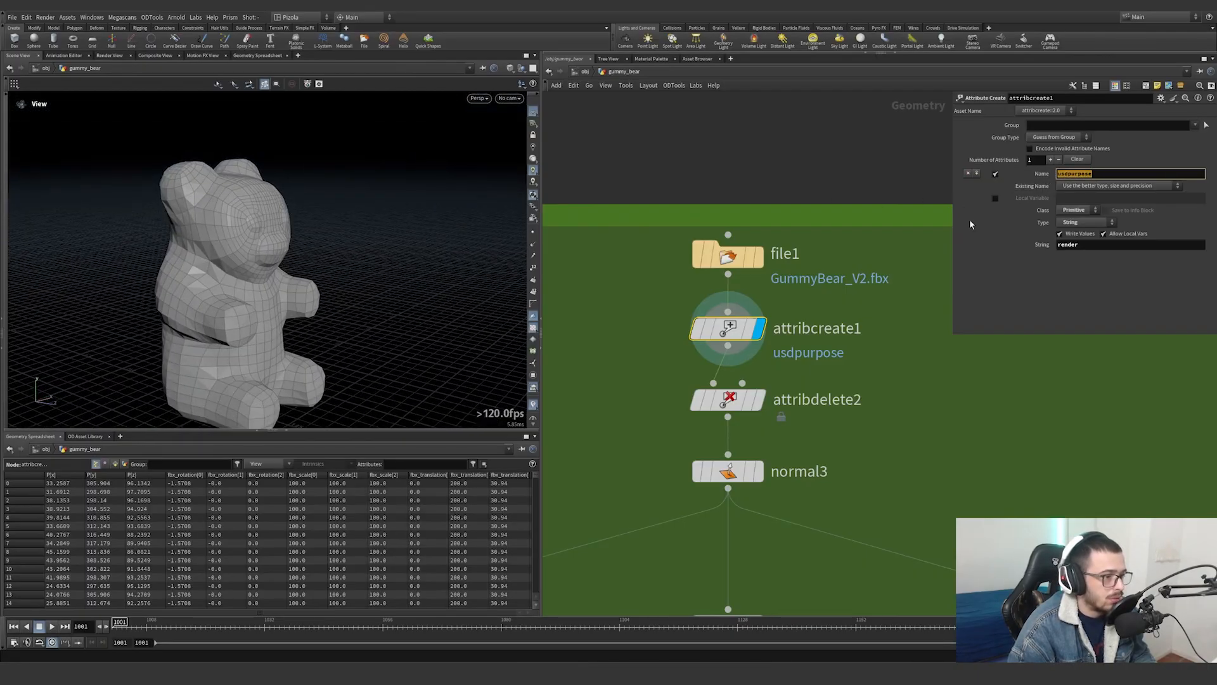
Display attribdelete2 and compare its primitive attributes with those of attribcreate1 in the geometry spreadsheet
scroll(873, 310, down, 3)
middle_drag(873, 310, 843, 289)
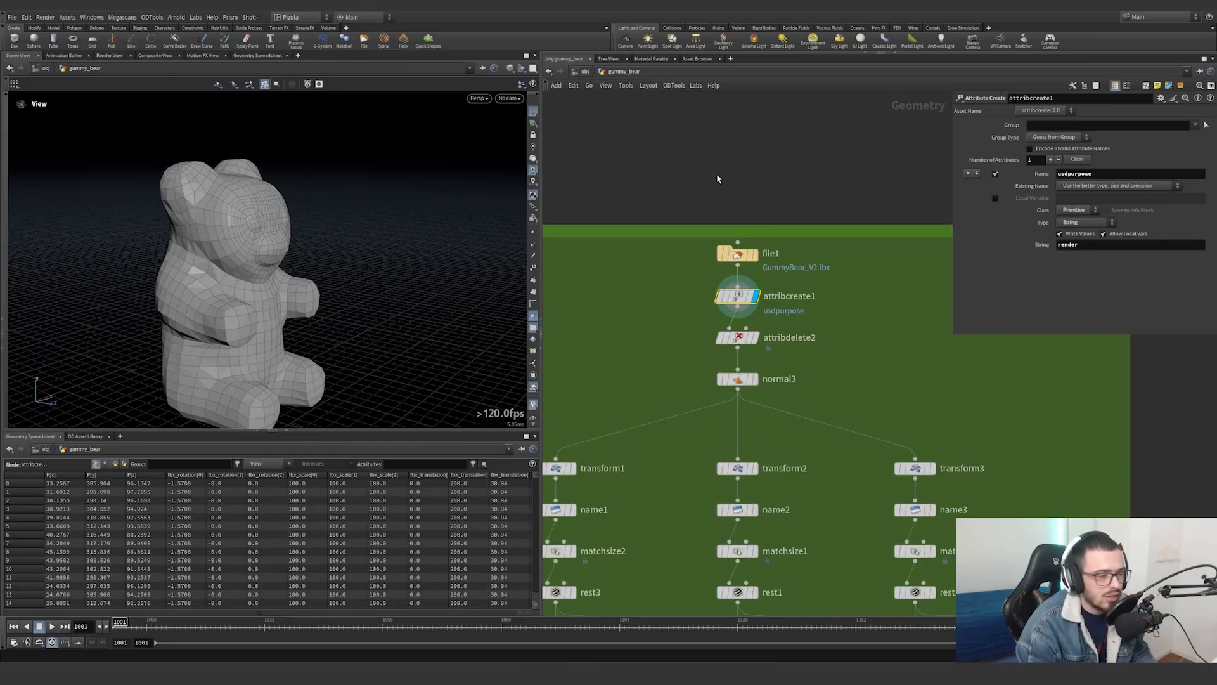
click(756, 337)
drag(826, 368, 660, 322)
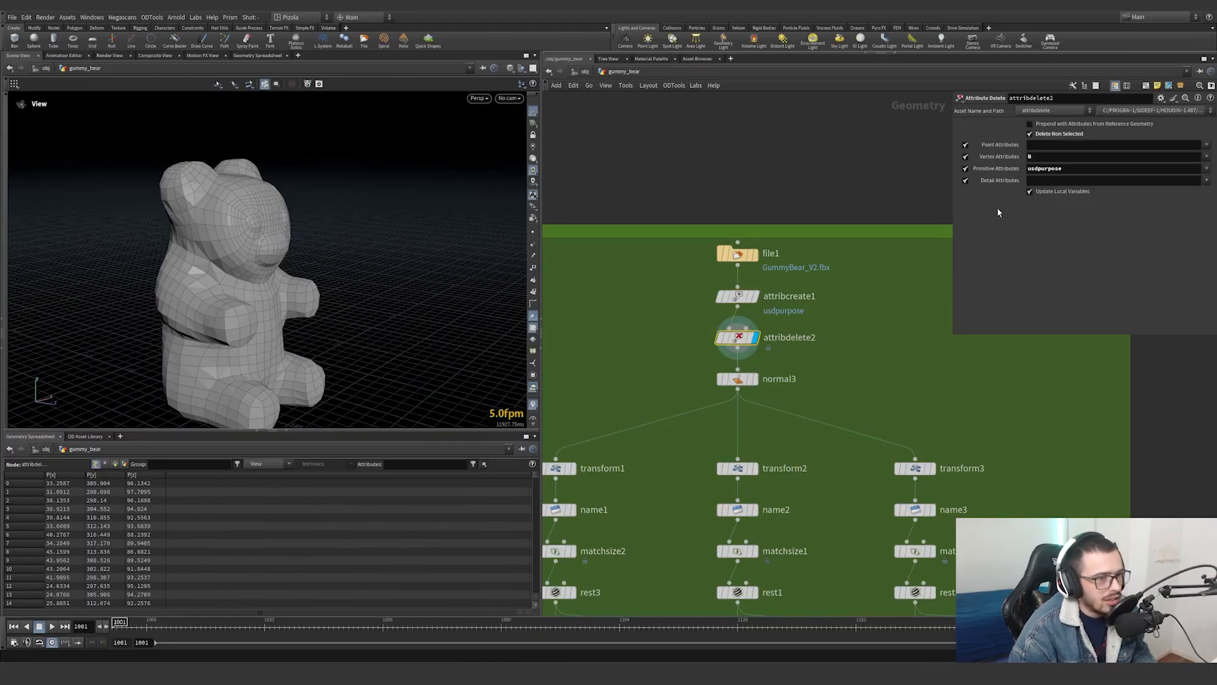
click(115, 465)
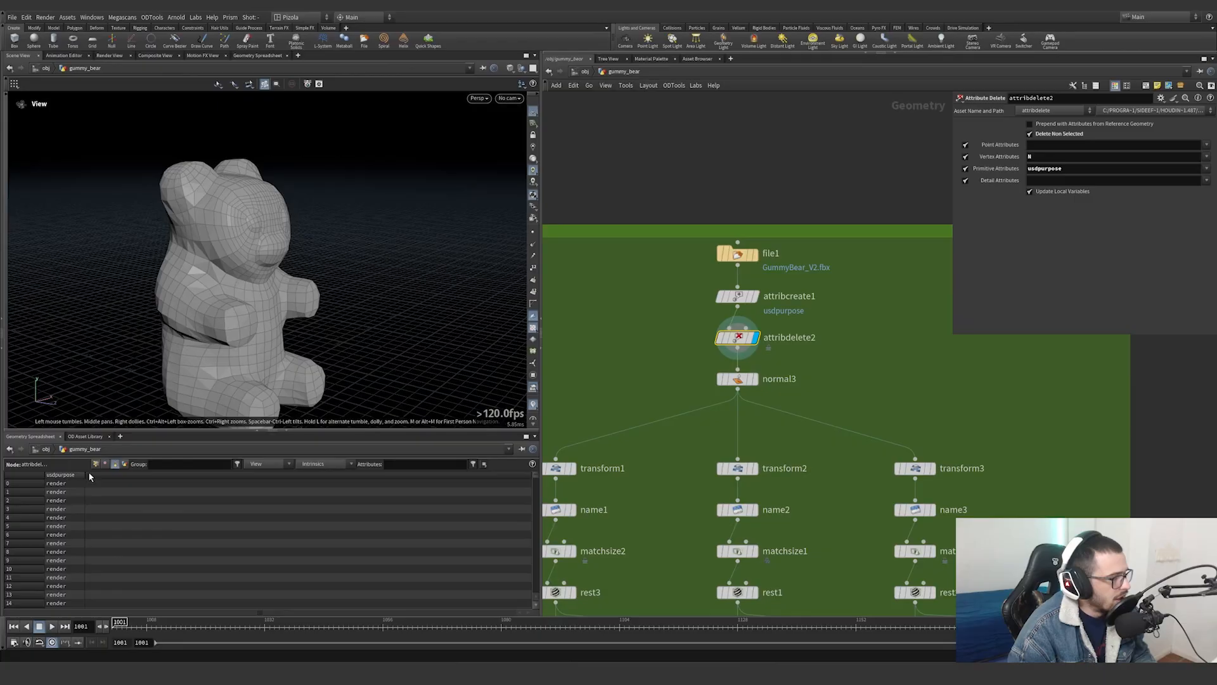
key(Up)
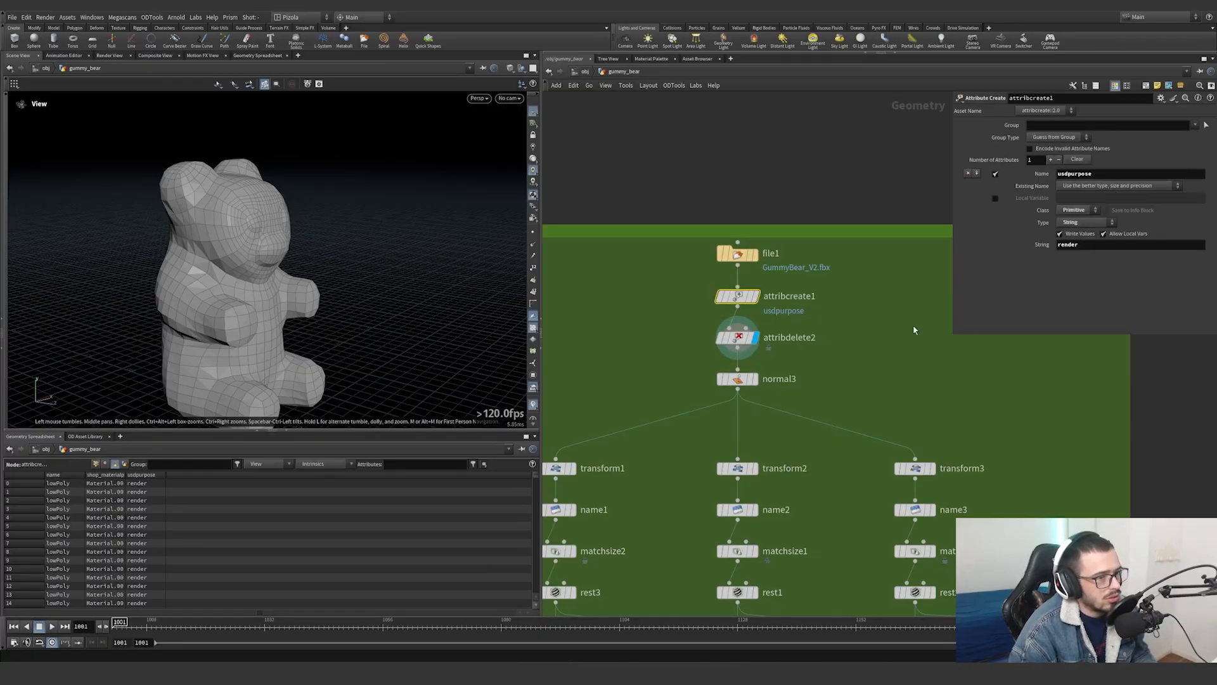
Display normal3 and examine its normal settings and the three branches below it
middle_drag(914, 330, 940, 228)
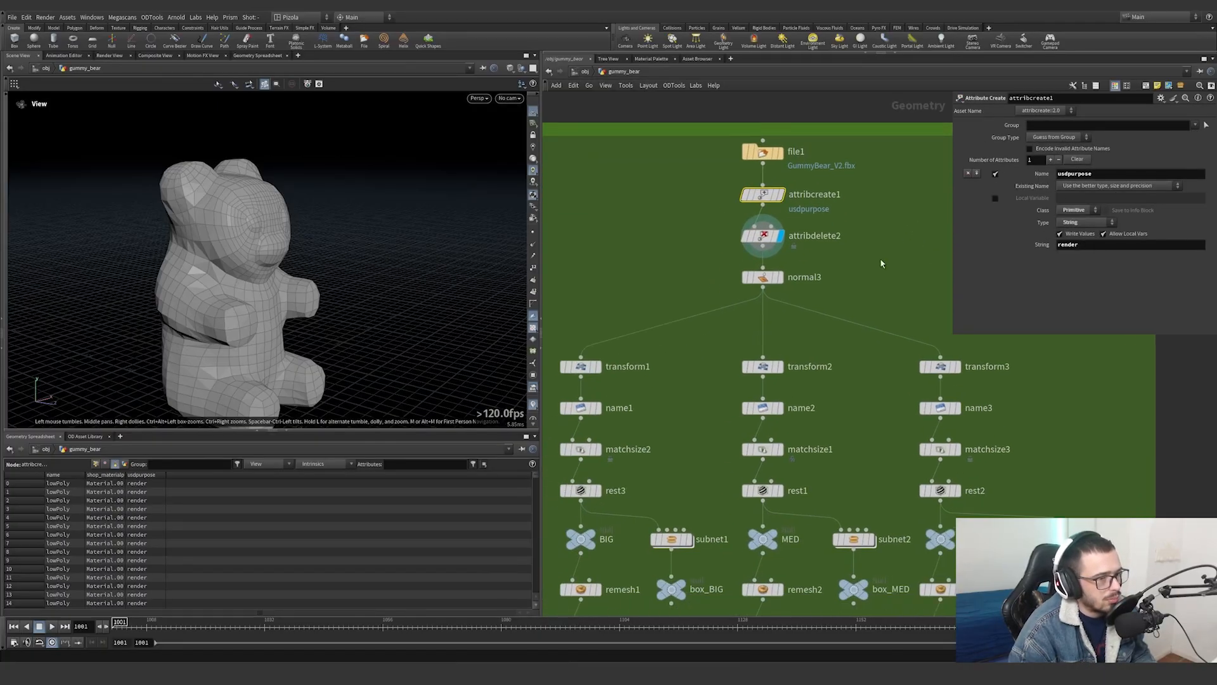
click(776, 277)
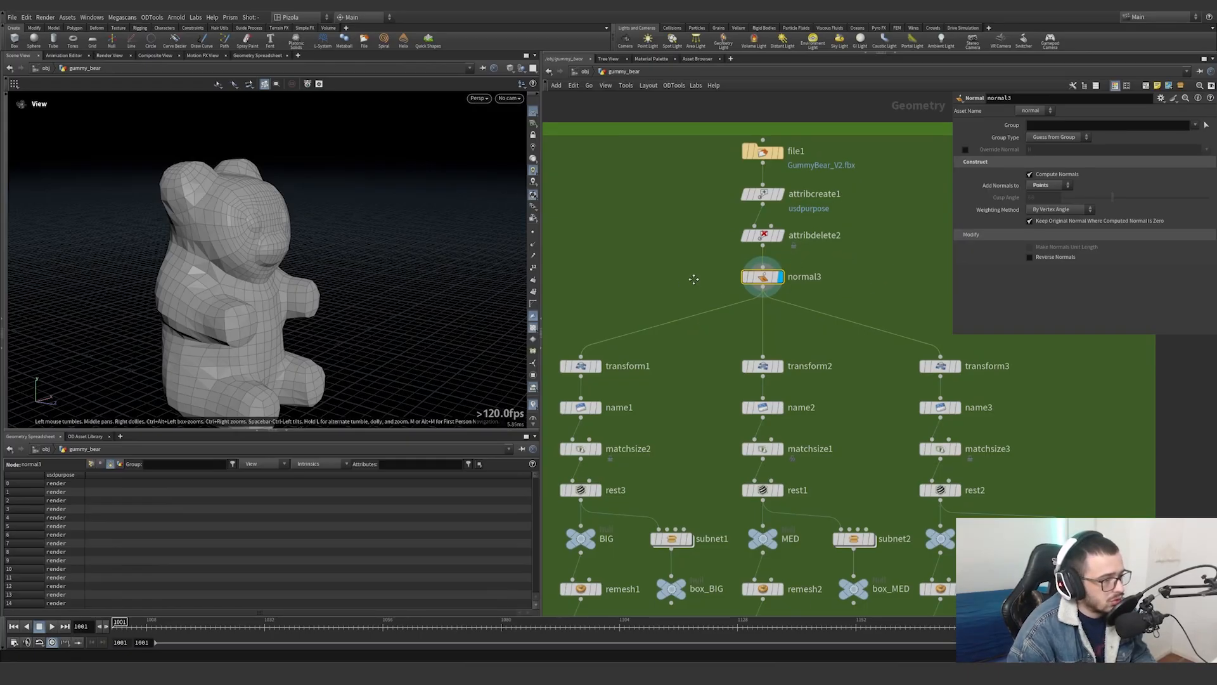
scroll(708, 285, down, 5)
scroll(702, 253, down, 5)
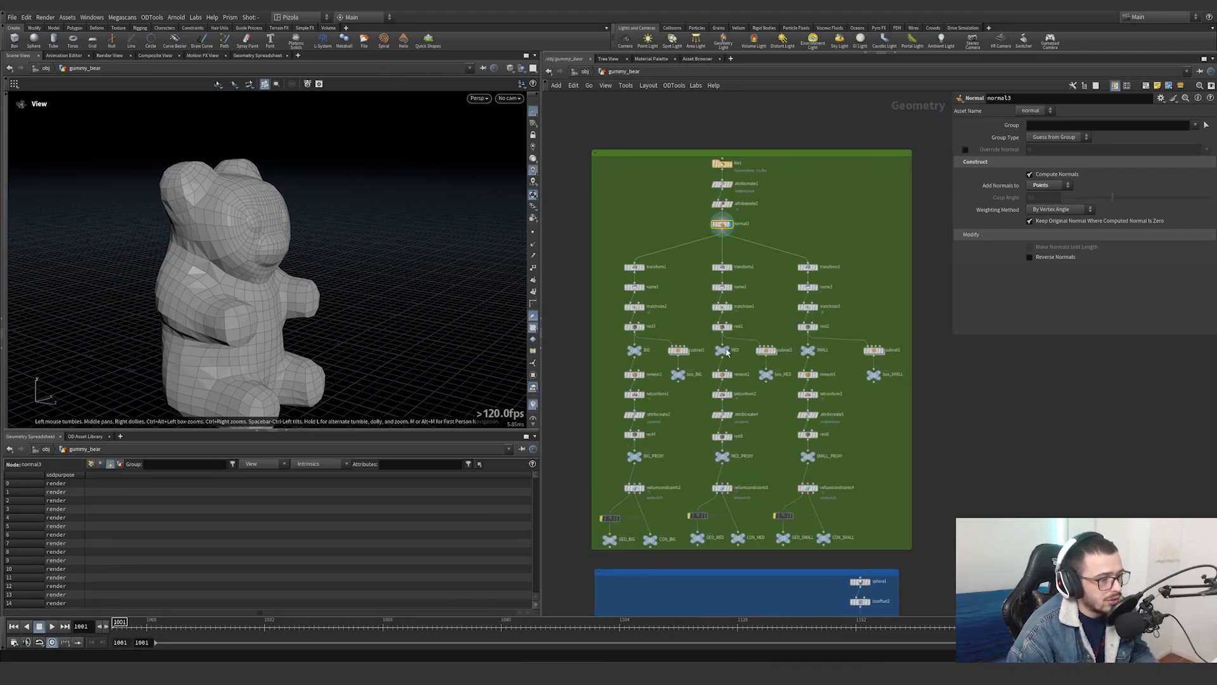
Display the BIG, MED and SMALL null nodes in turn and compare the sizes of the three bears
scroll(637, 352, up, 4)
click(635, 342)
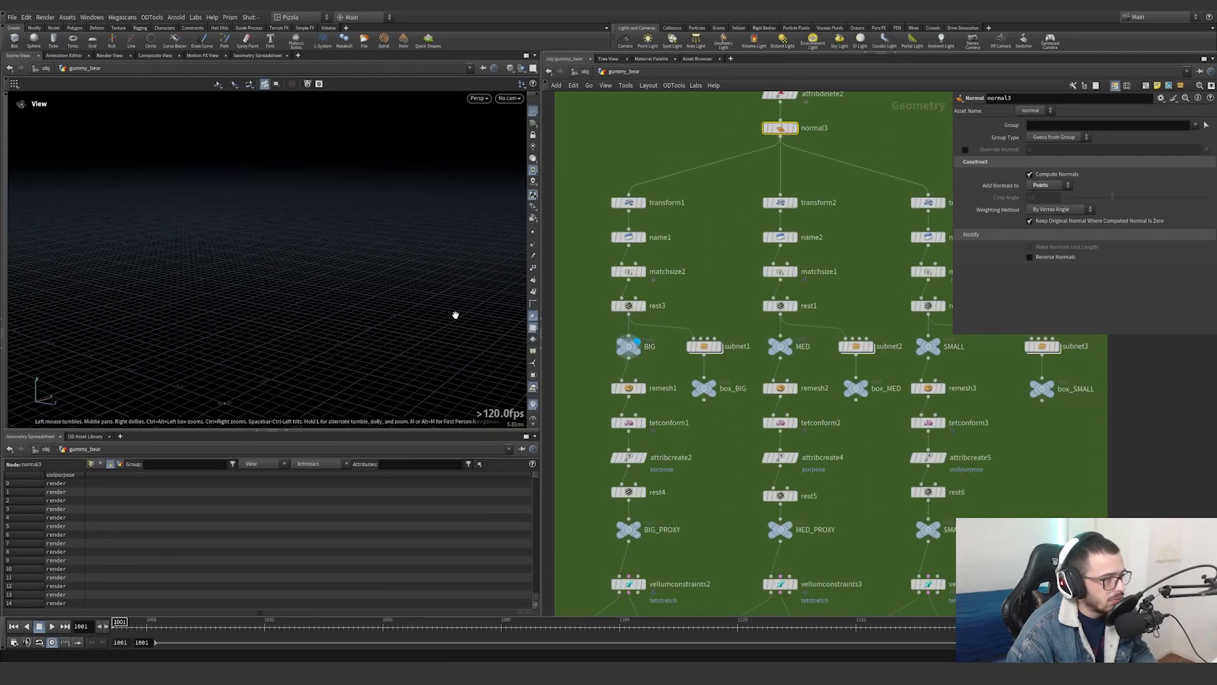
click(627, 353)
key(space+g)
drag(406, 265, 375, 299)
scroll(290, 292, down, 4)
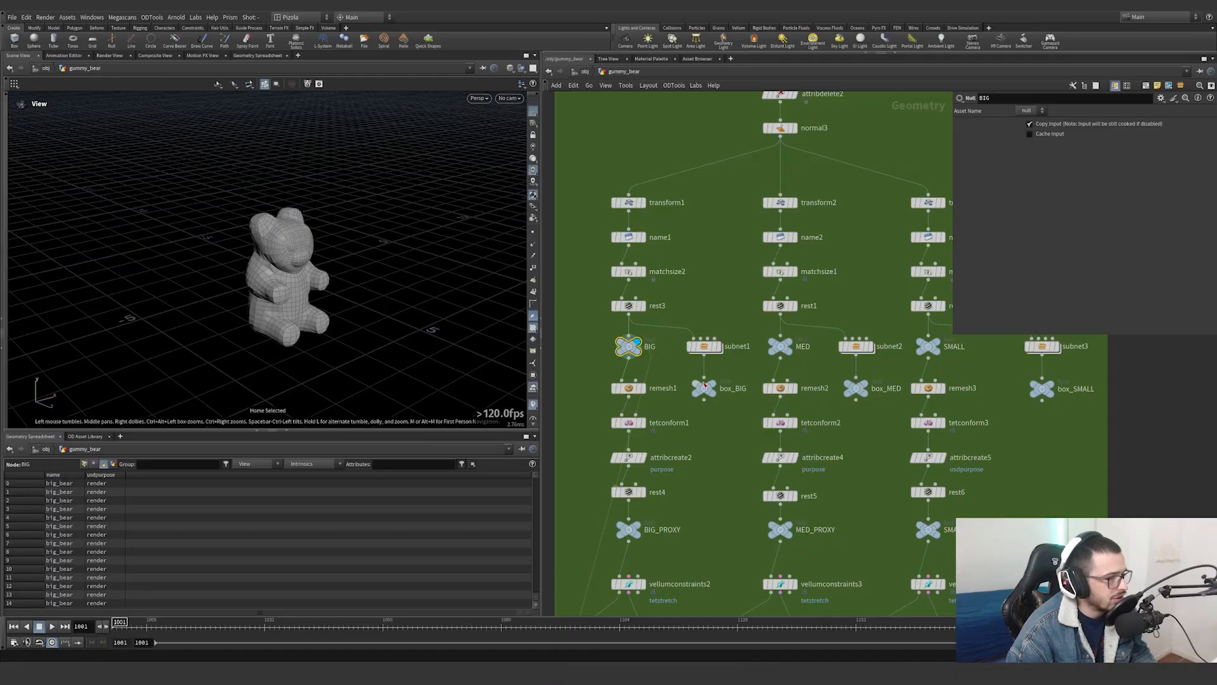
click(798, 328)
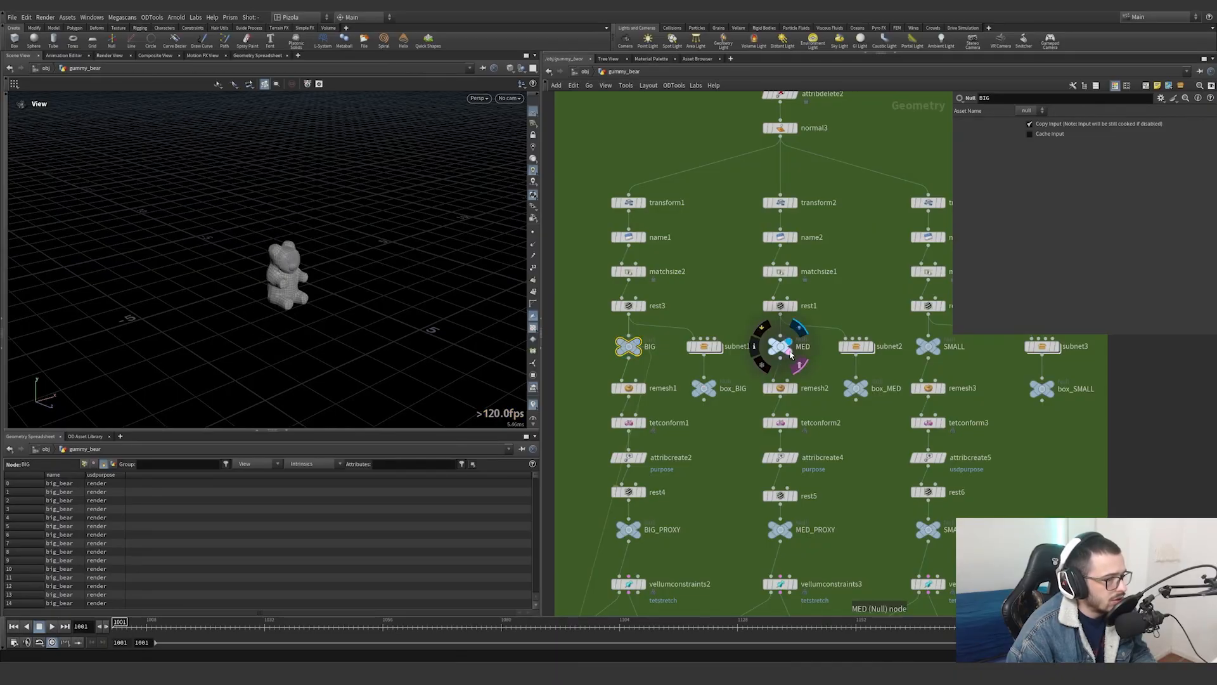
click(935, 343)
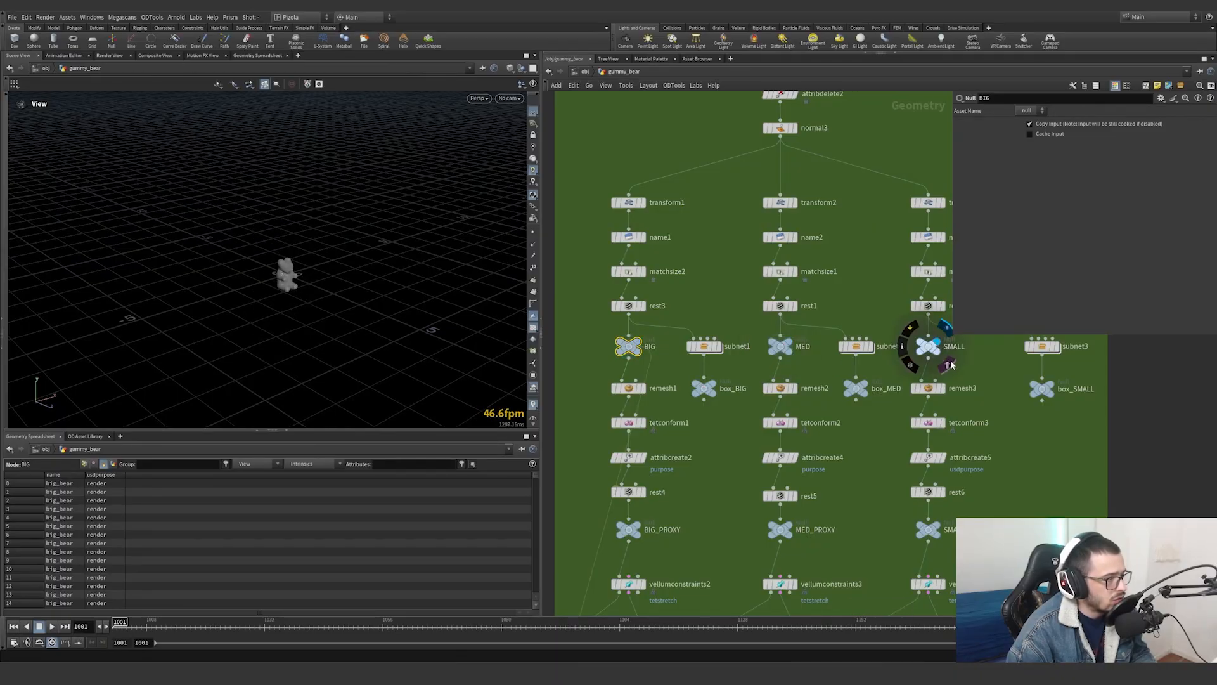
Display transform1 and examine its uniform scale and the scaled big bear from several views
click(637, 343)
click(641, 204)
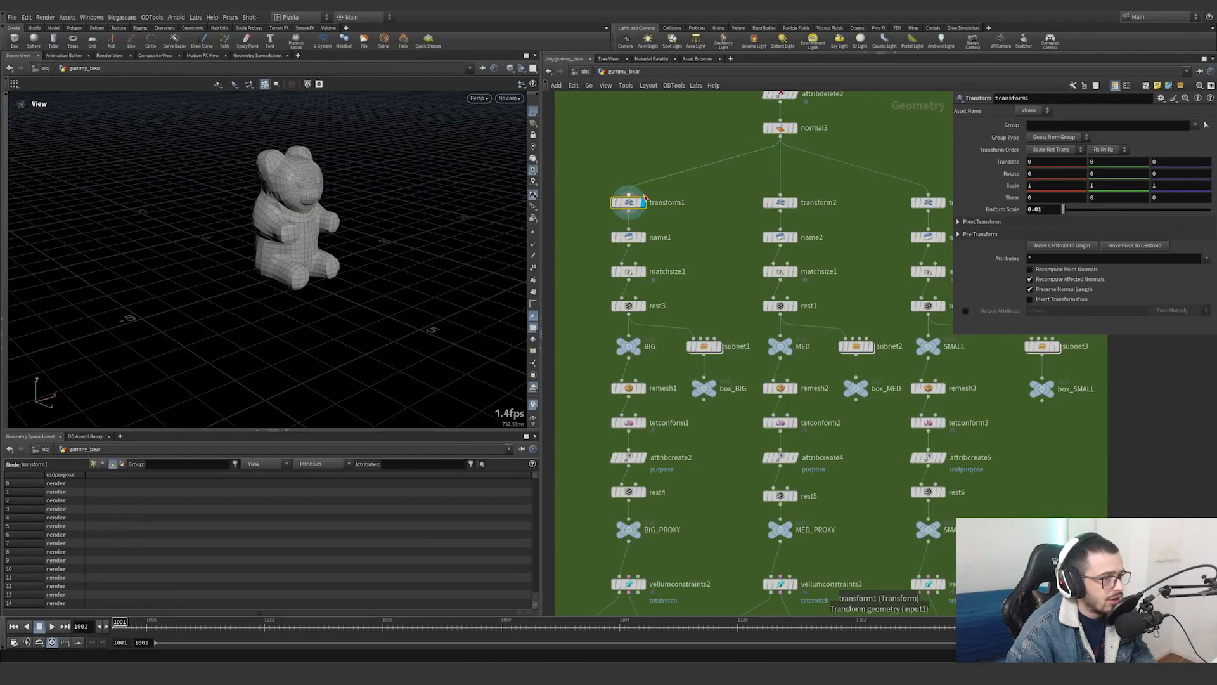
key(space+g)
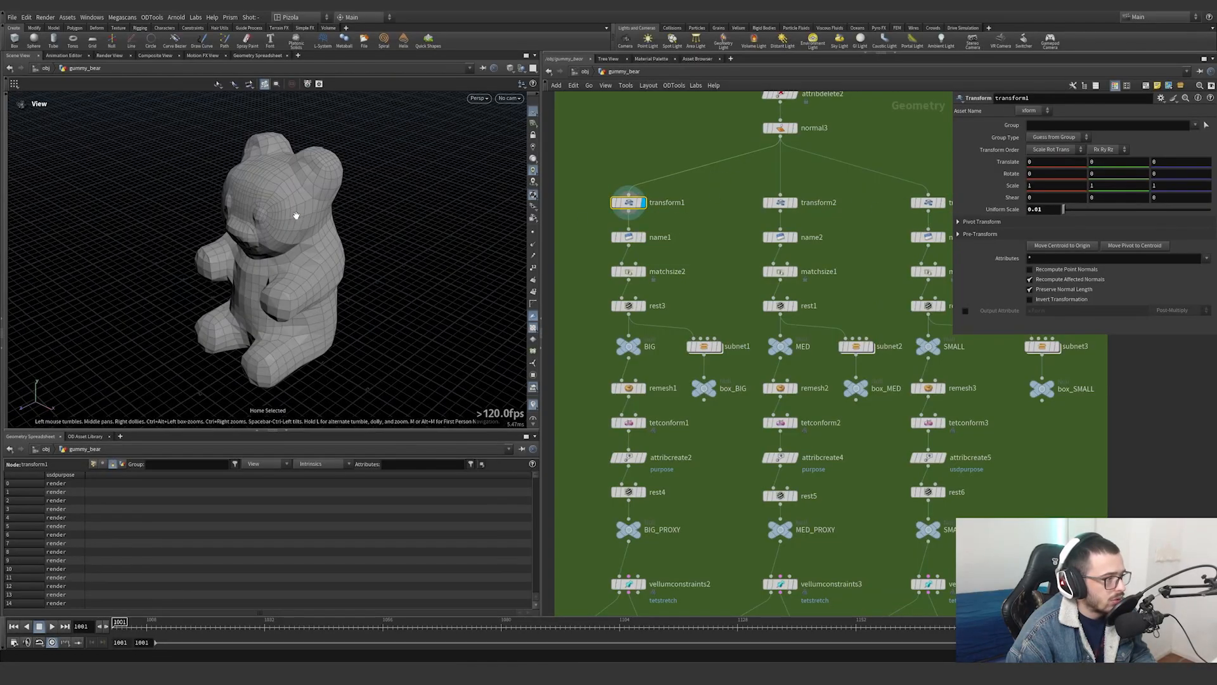
drag(286, 250, 334, 222)
scroll(304, 247, down, 5)
drag(296, 266, 341, 271)
key(space+2)
key(space+3)
scroll(272, 277, down, 5)
key(space+1)
Inspect name1, matchsize2 and rest3 in the big bear branch, including the name value and rest attribute settings
click(628, 237)
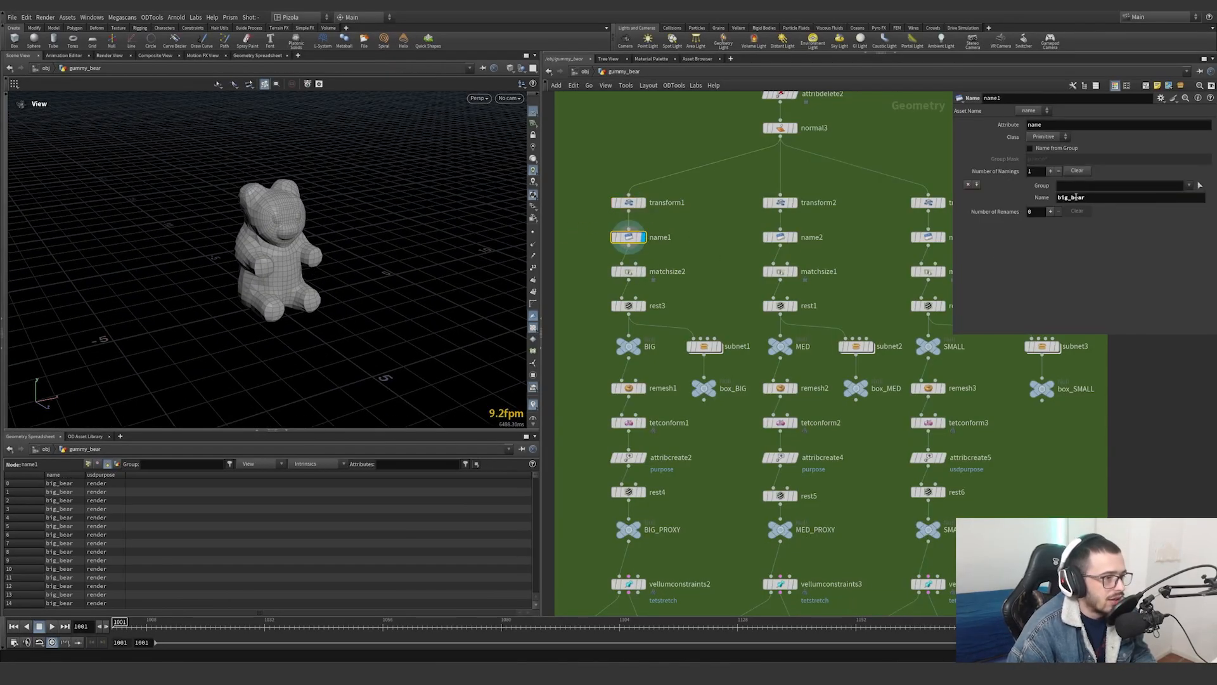
double_click(1098, 198)
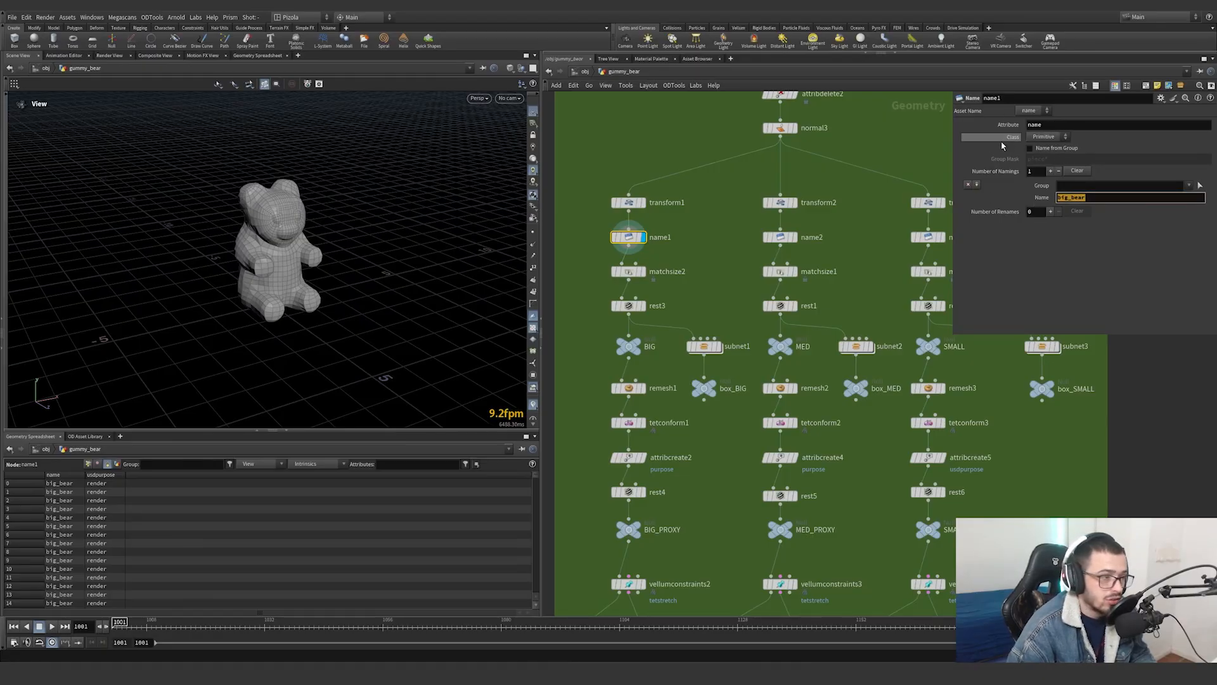
click(628, 271)
click(628, 306)
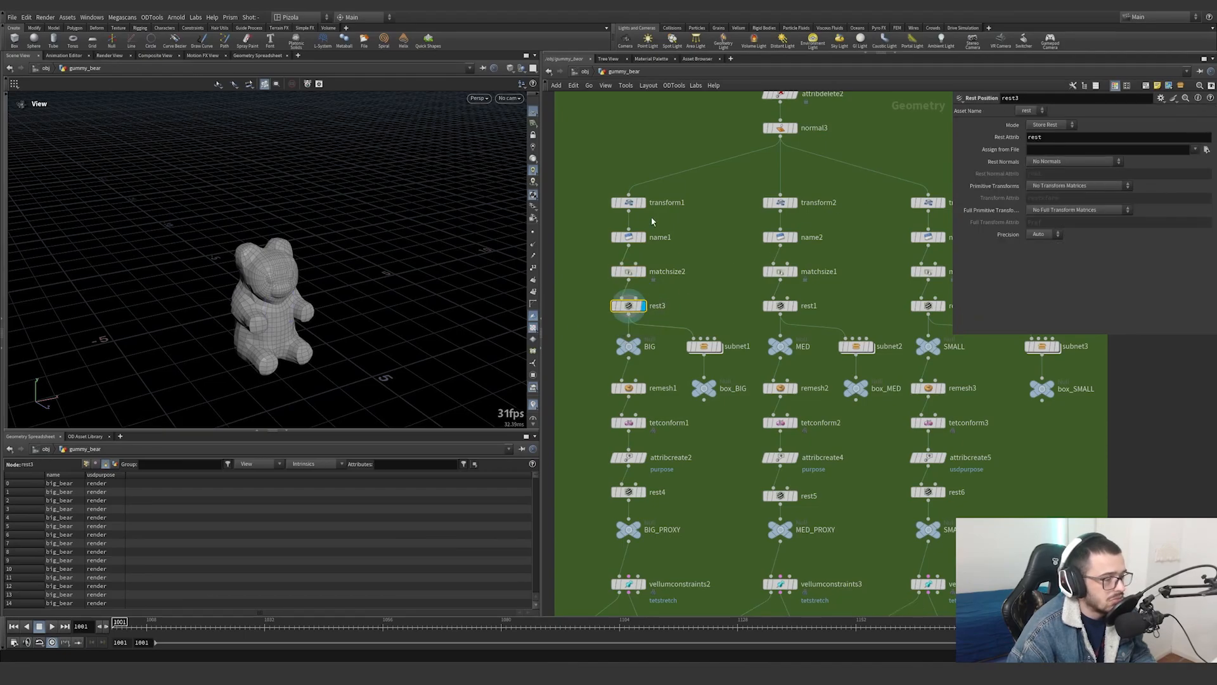
Display the BIG null node and turn on visualization of its name primitive attribute from the node info
click(627, 346)
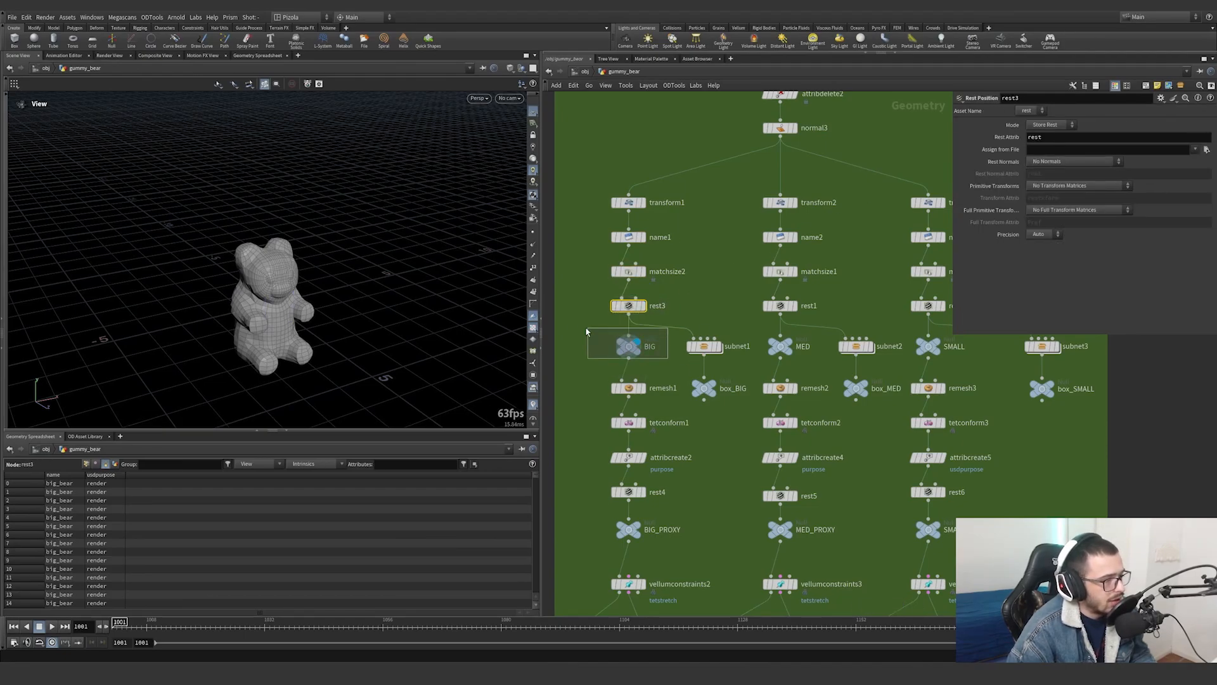
middle_click(630, 343)
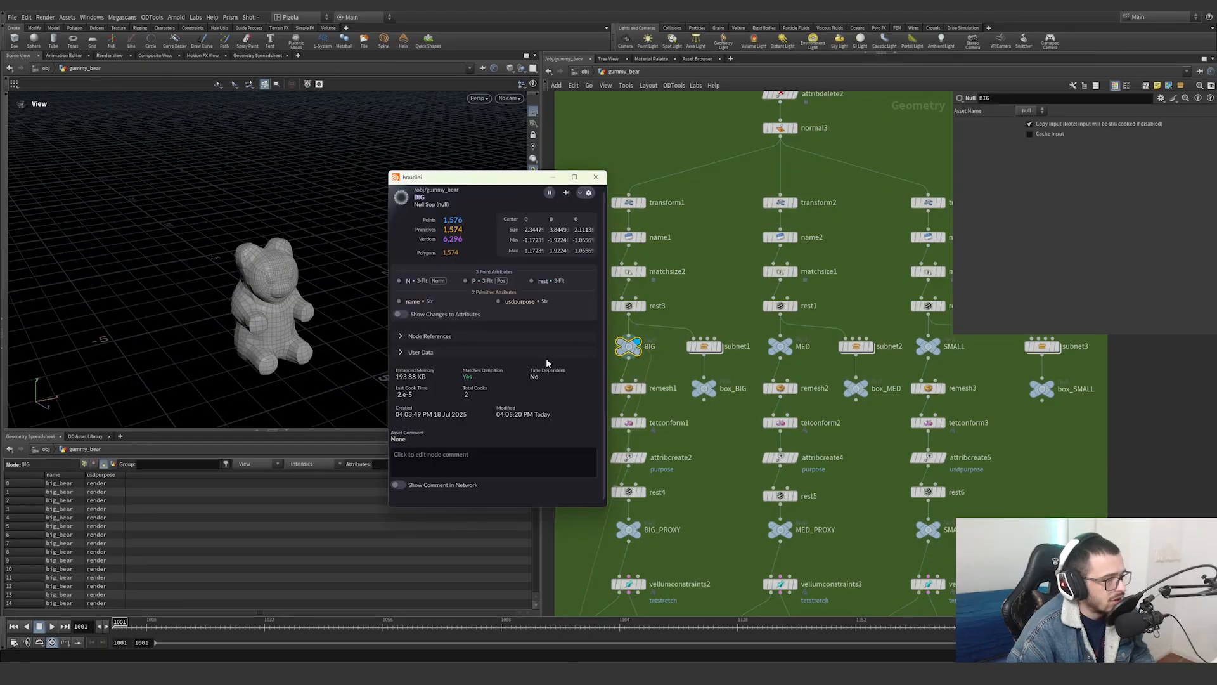
click(399, 301)
click(595, 178)
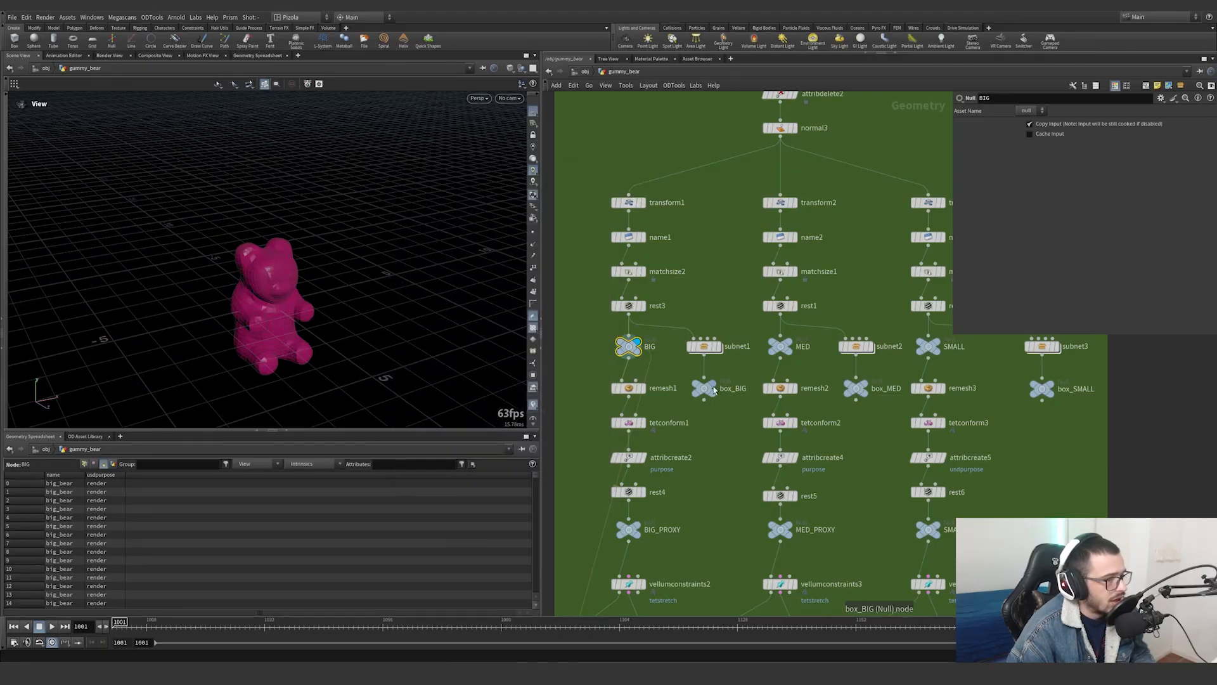
Display box_BIG and look inside subnet1 at the box and Attribute Copy setup that feeds it
click(715, 384)
drag(732, 431, 702, 397)
mouse_move(303, 307)
mouse_down()
mouse_move(269, 310)
mouse_move(317, 306)
mouse_up()
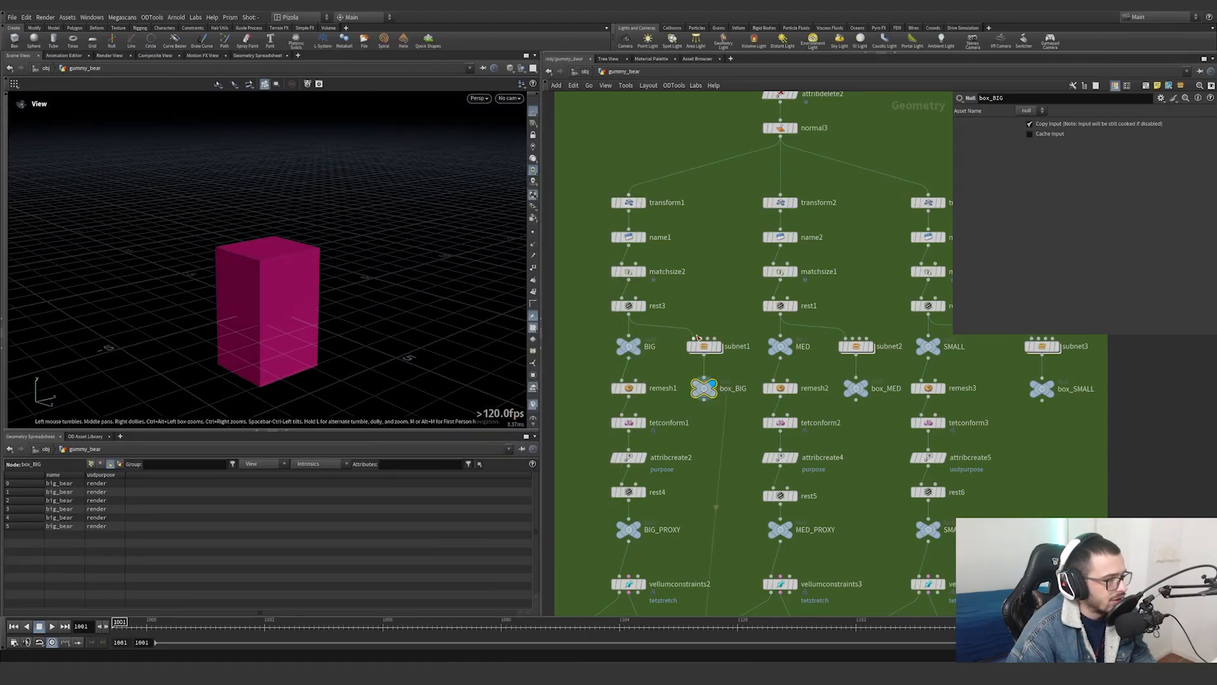
double_click(707, 347)
drag(700, 362, 664, 361)
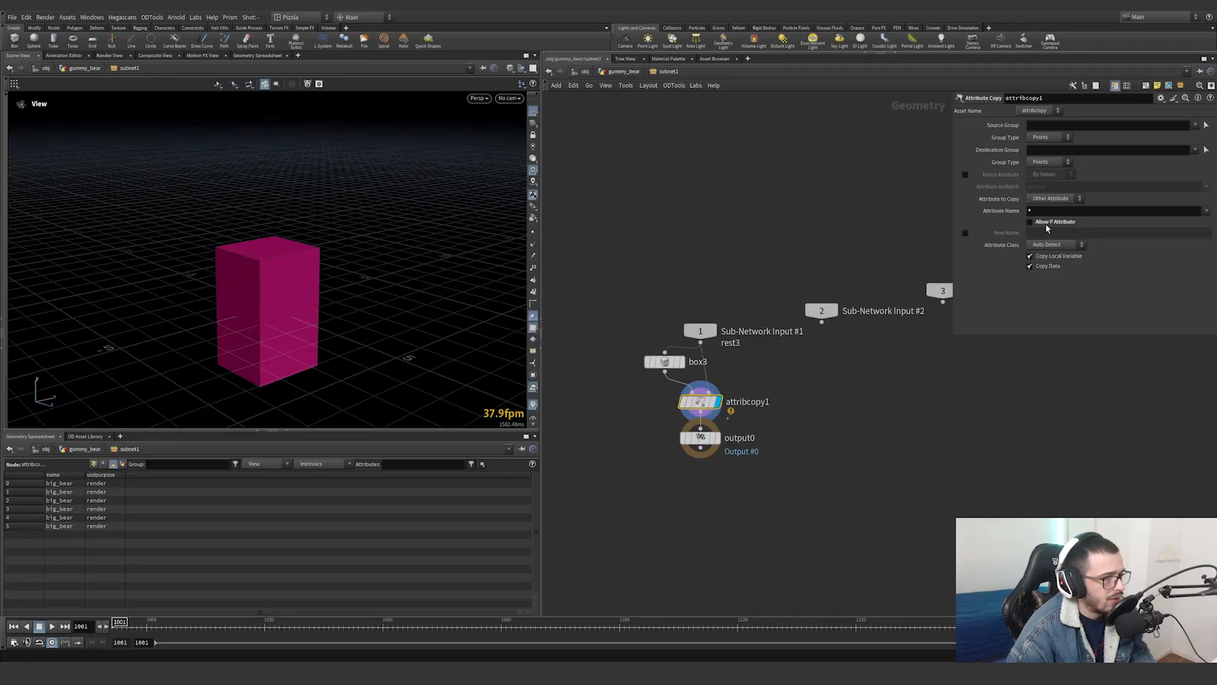
click(613, 73)
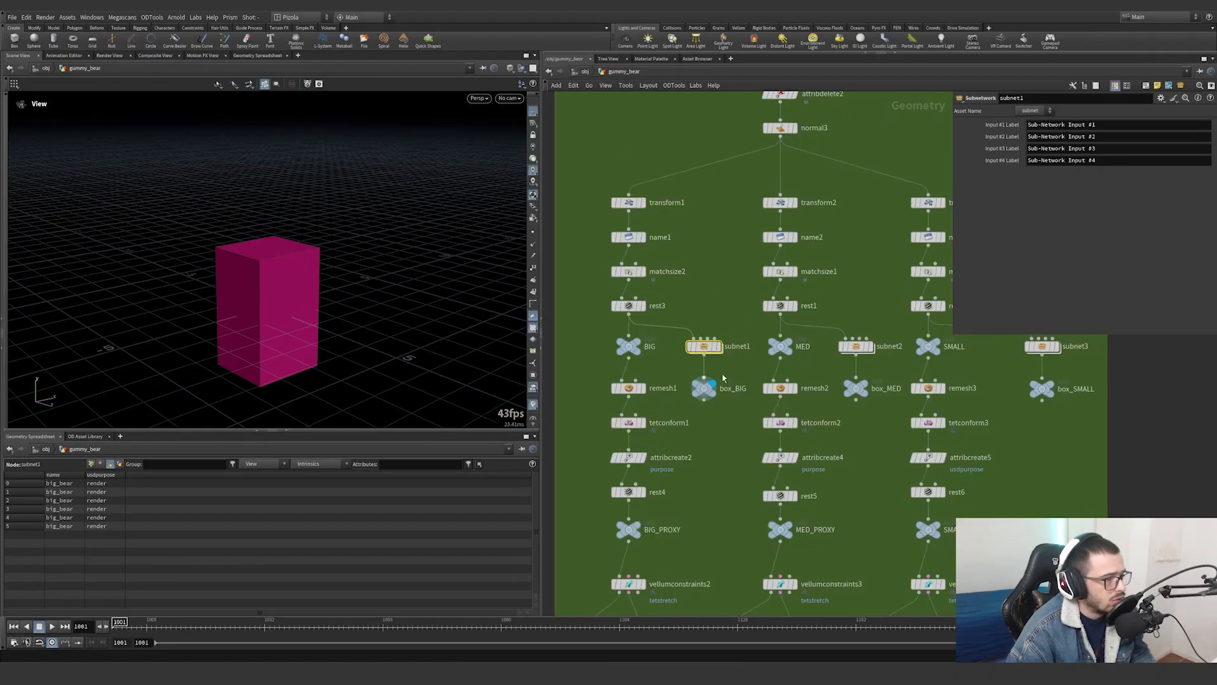
Select the subnet and box null pairs of the big, medium and small branches to compare their name attributes
drag(713, 343, 692, 405)
middle_drag(889, 289, 809, 288)
drag(809, 287, 764, 437)
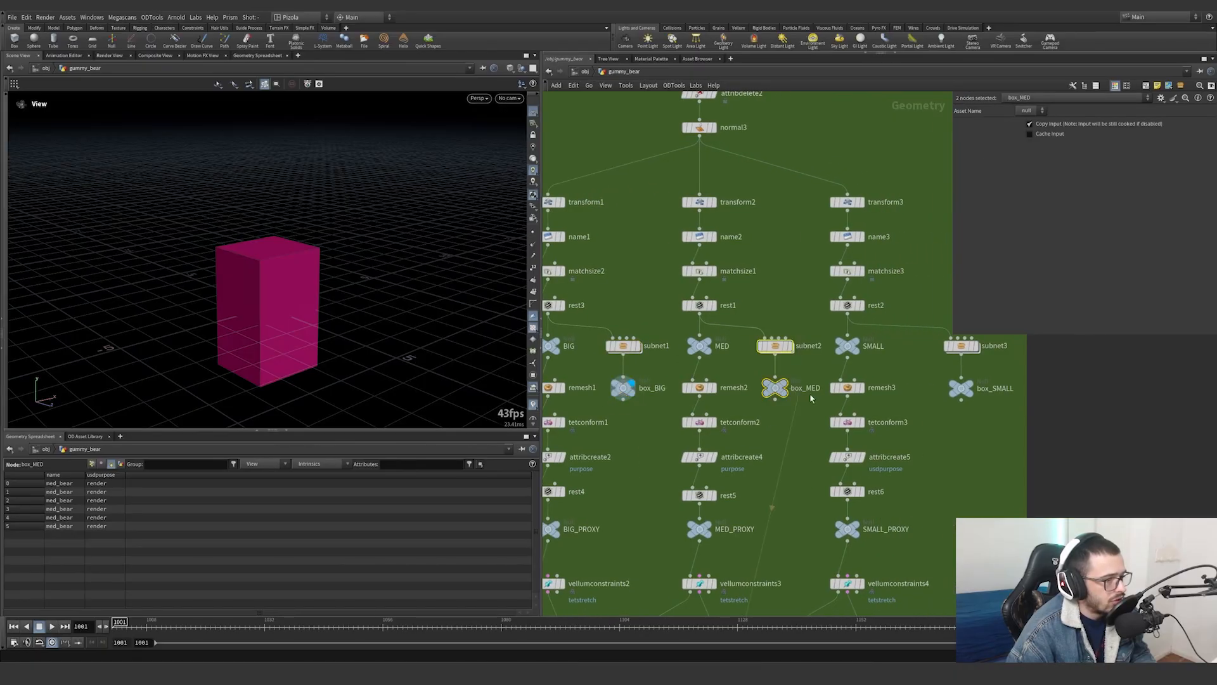
drag(1008, 440, 945, 323)
Compare the uniform scale settings of transform2 and transform3, and display the BIG null node again
click(715, 204)
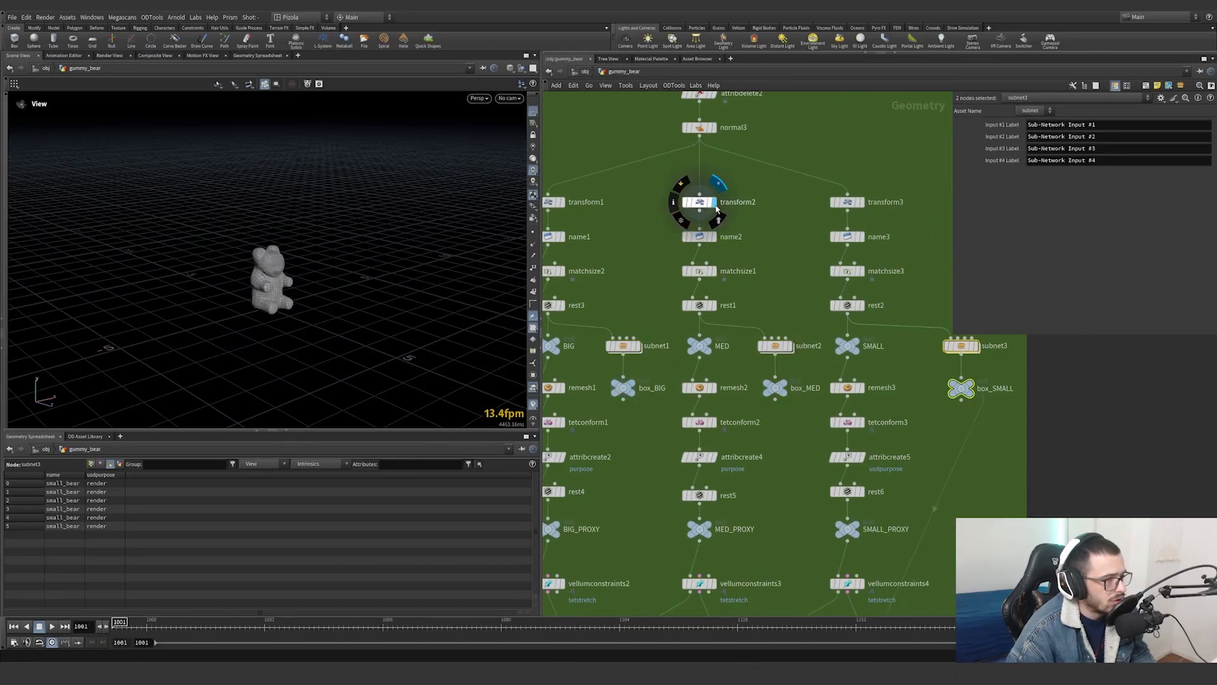
click(861, 204)
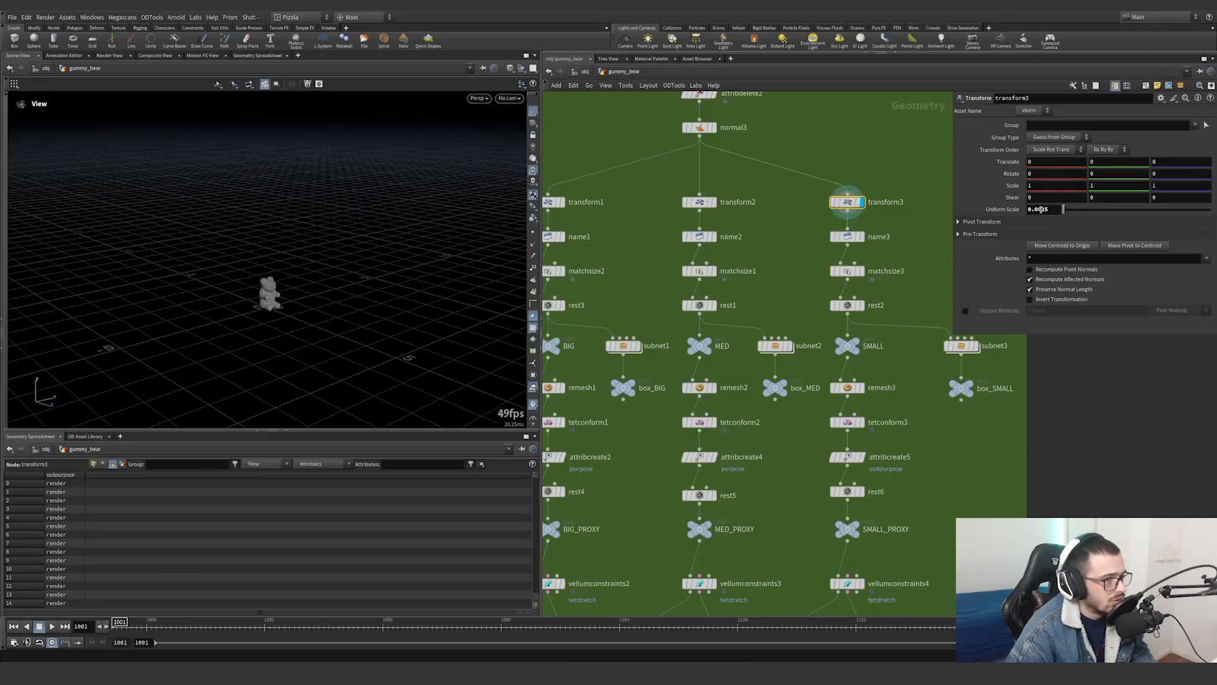
middle_drag(772, 273, 899, 198)
click(800, 198)
click(921, 200)
click(666, 255)
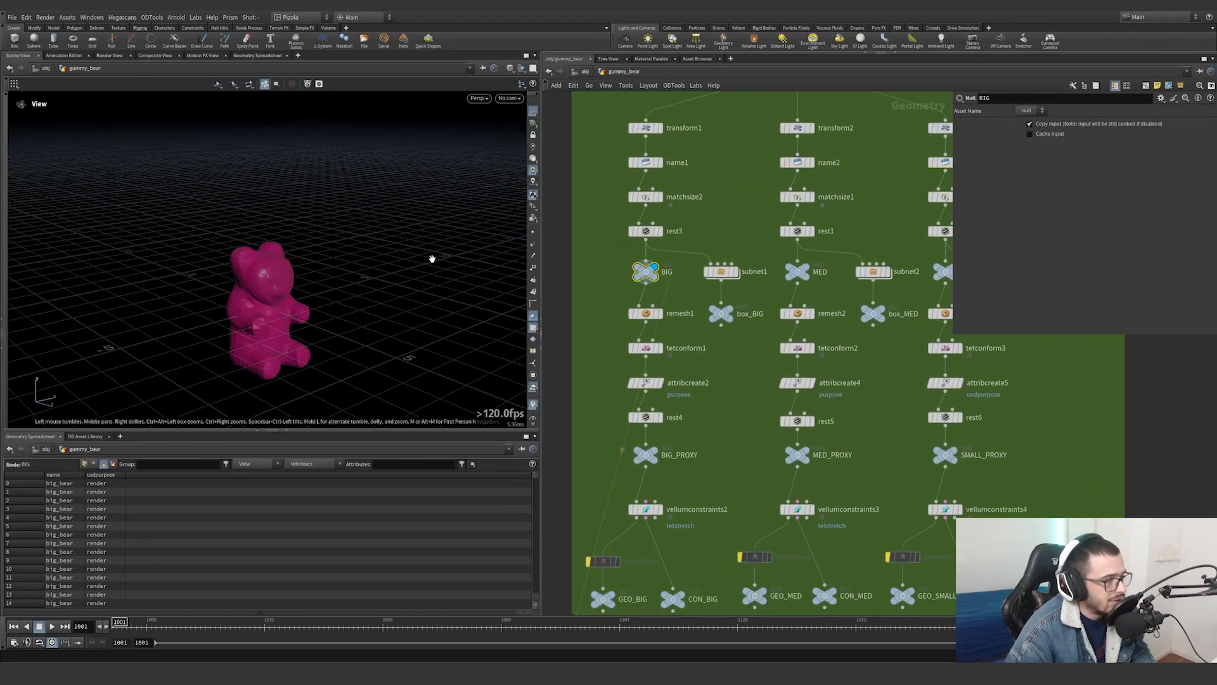
Delete the three bypassed Transform nodes above GEO_BIG, GEO_MED and GEO_SMALL
middle_drag(706, 429, 712, 317)
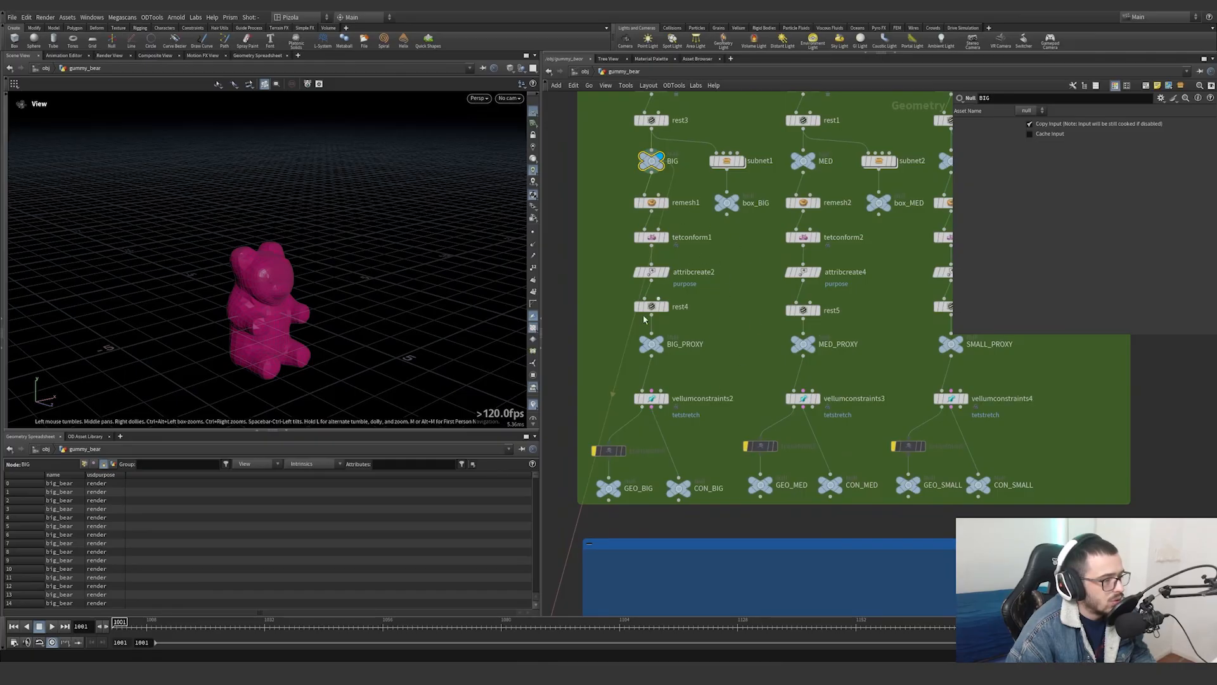
drag(926, 459, 548, 443)
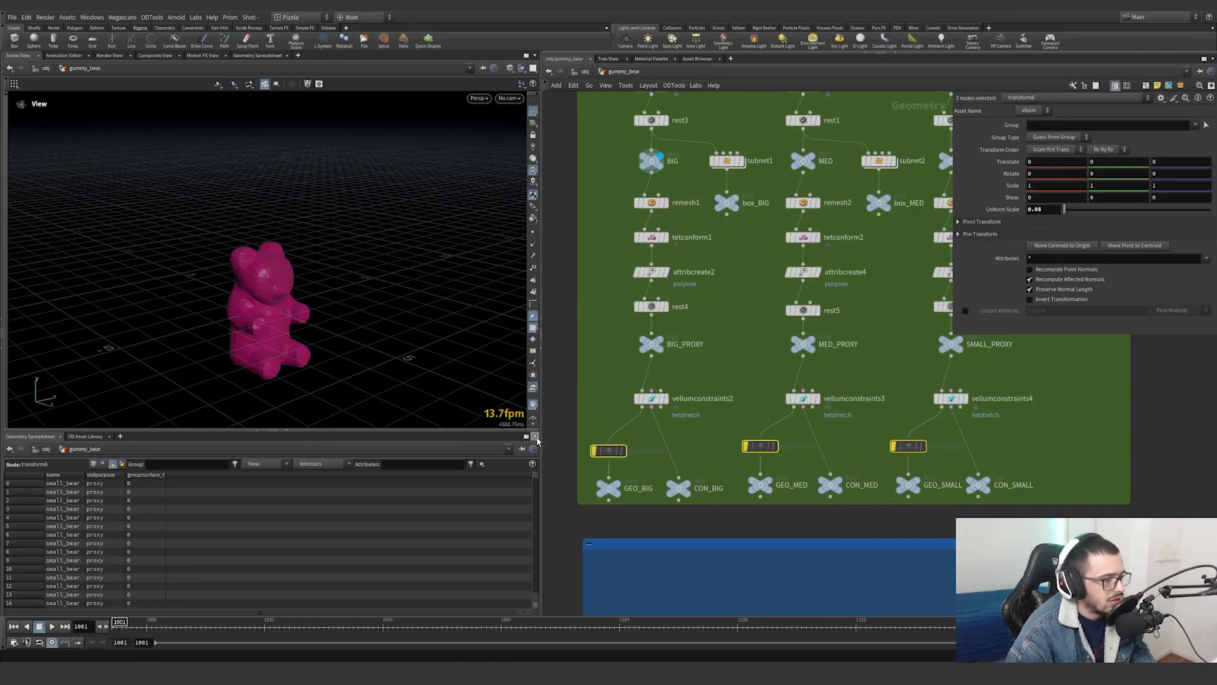
key(Delete)
Display remesh1, remesh2 and remesh3 in turn and examine the remeshed big, medium and small bears
middle_drag(642, 337, 634, 382)
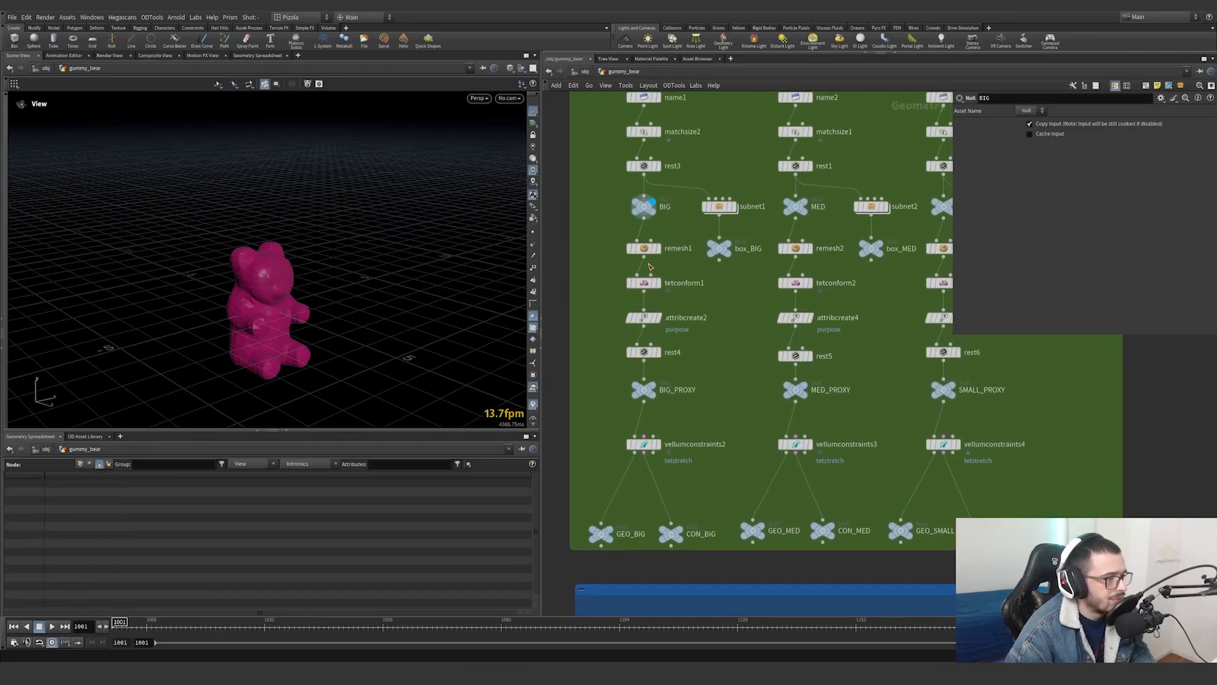
click(643, 247)
drag(342, 282, 322, 263)
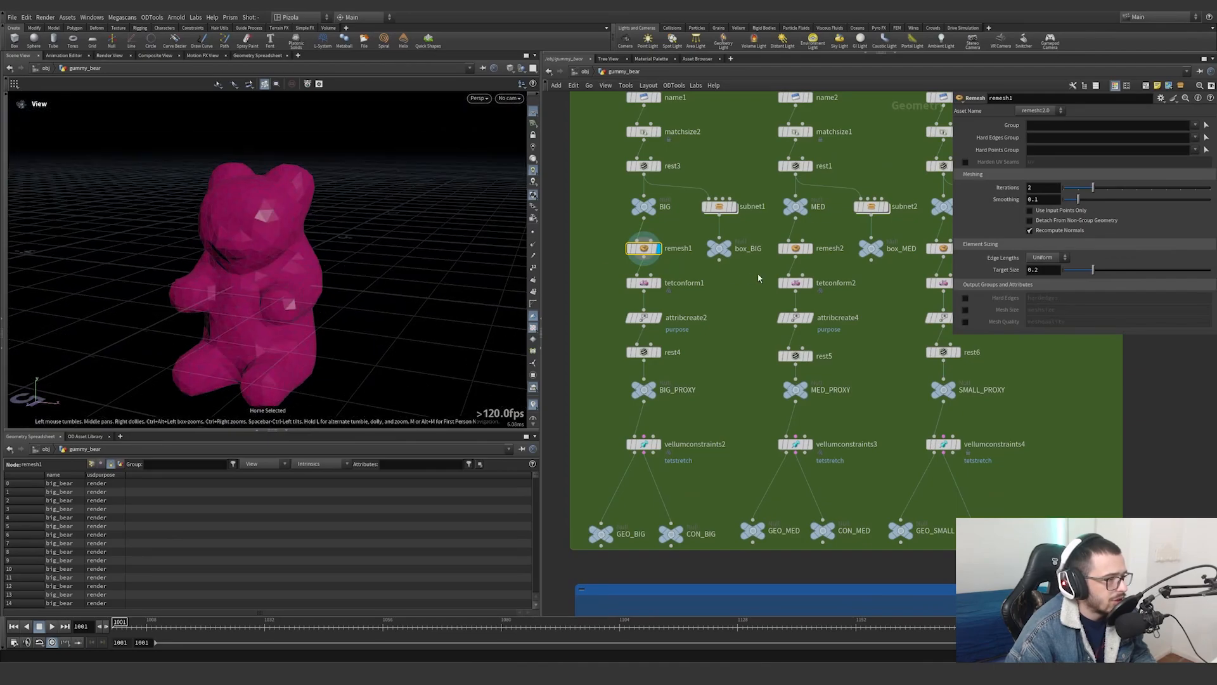
click(796, 248)
middle_drag(796, 247, 673, 259)
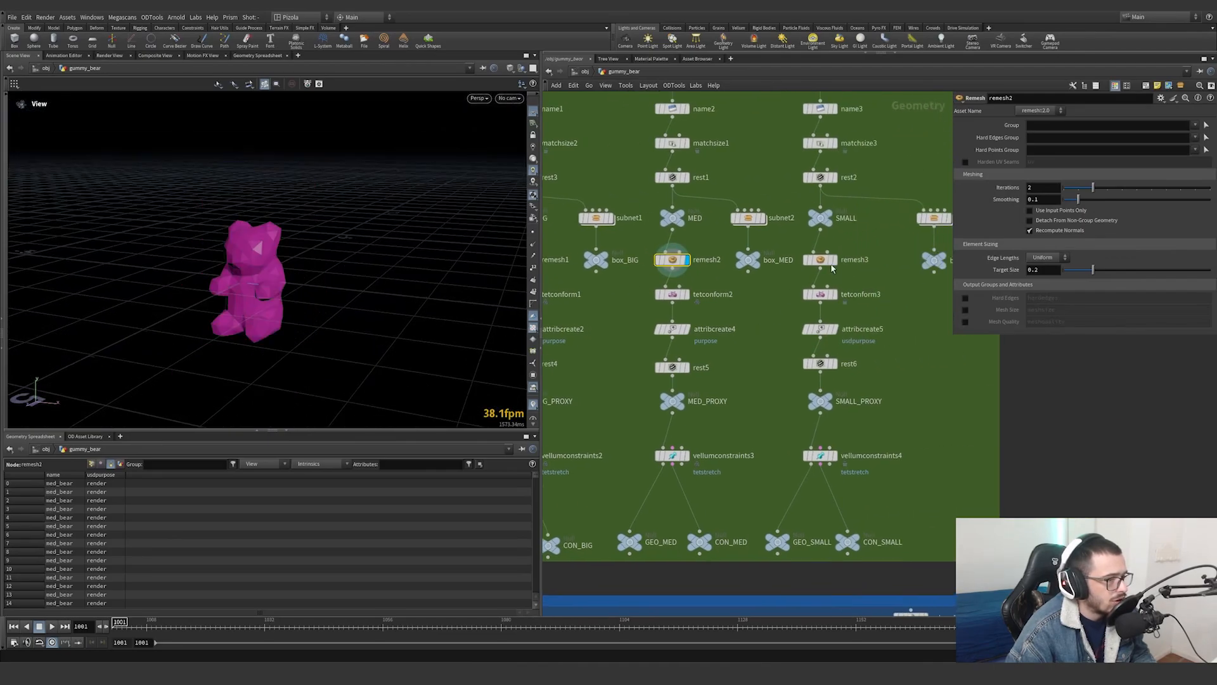
click(820, 259)
drag(275, 278, 194, 282)
middle_drag(712, 308, 797, 323)
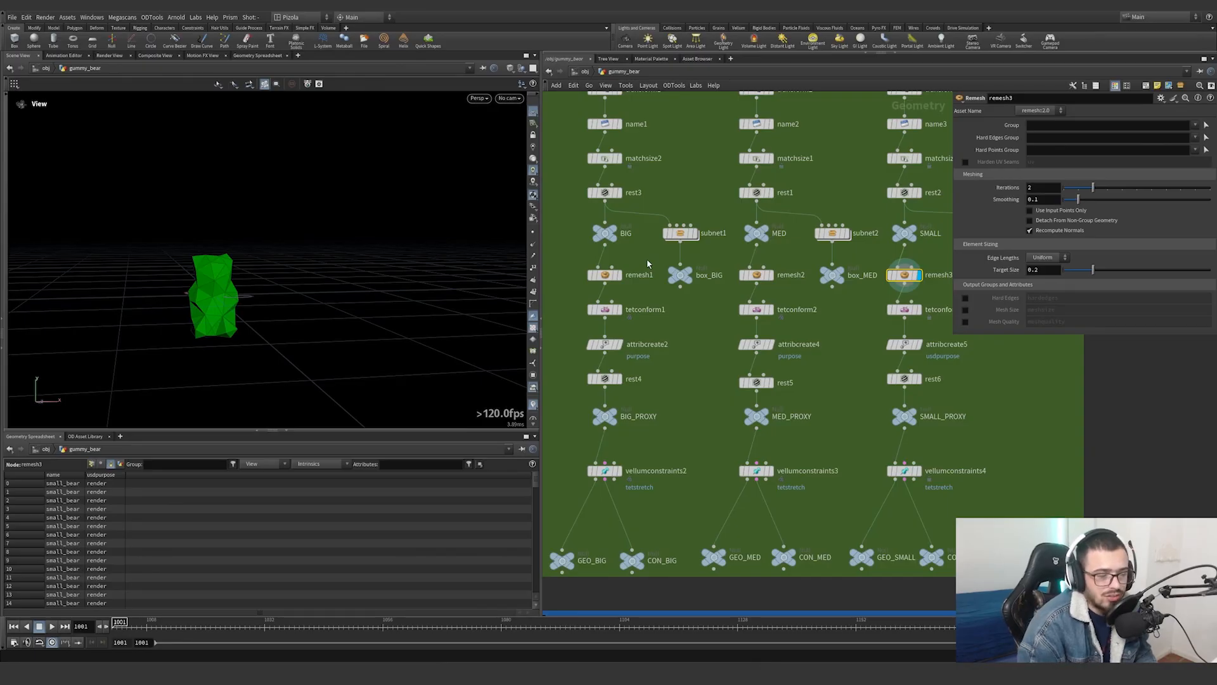
Compare the target size settings across the three Remesh nodes of the big, medium and small branches
click(619, 275)
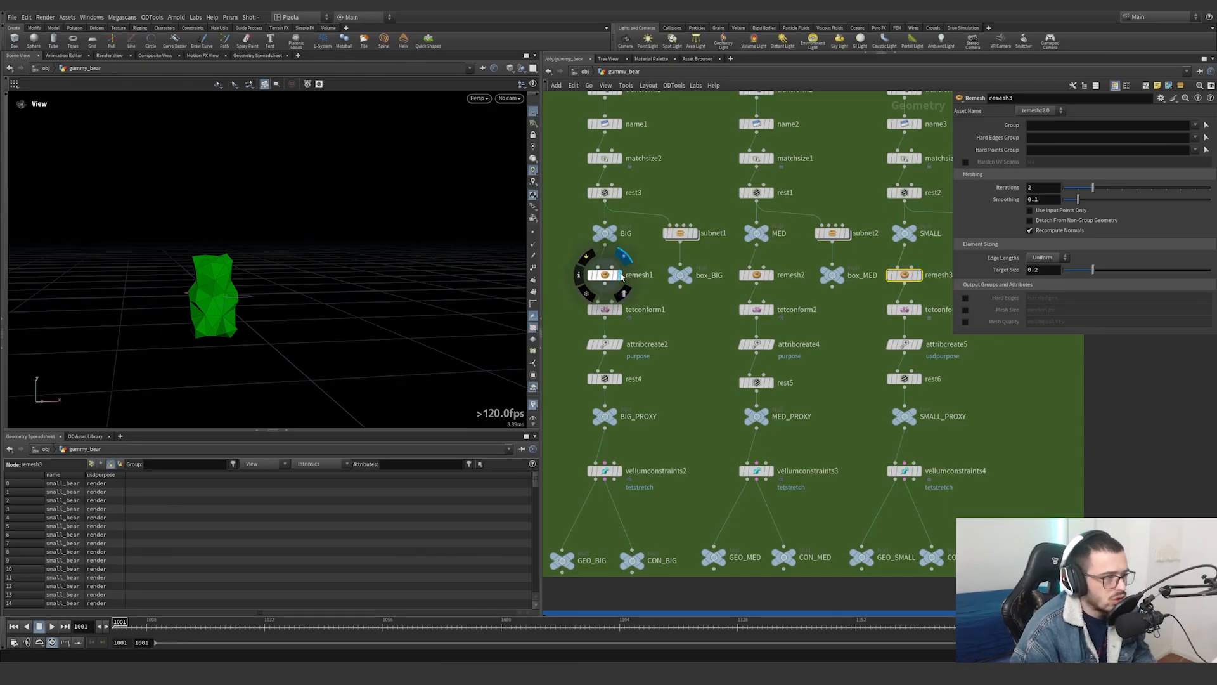
click(771, 274)
click(919, 274)
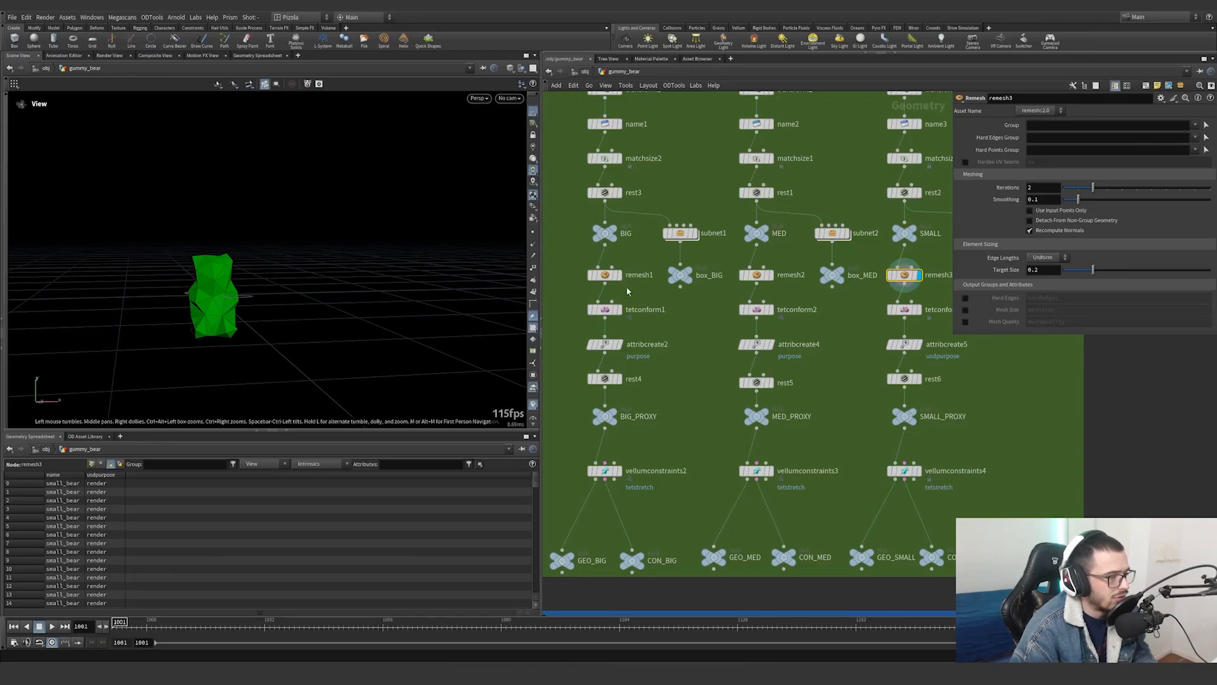
click(605, 274)
click(757, 274)
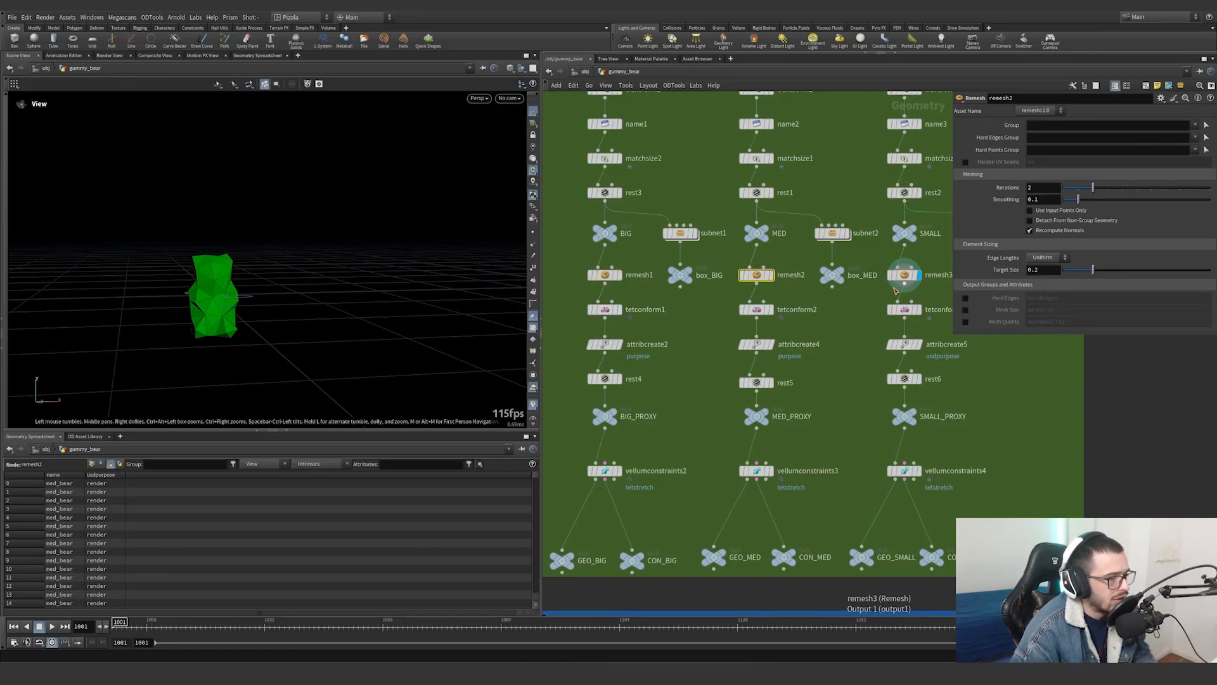
Display tetconform1 on the big bear branch and examine its tetrahedral sizing and output geometry settings
click(620, 311)
drag(690, 328, 552, 272)
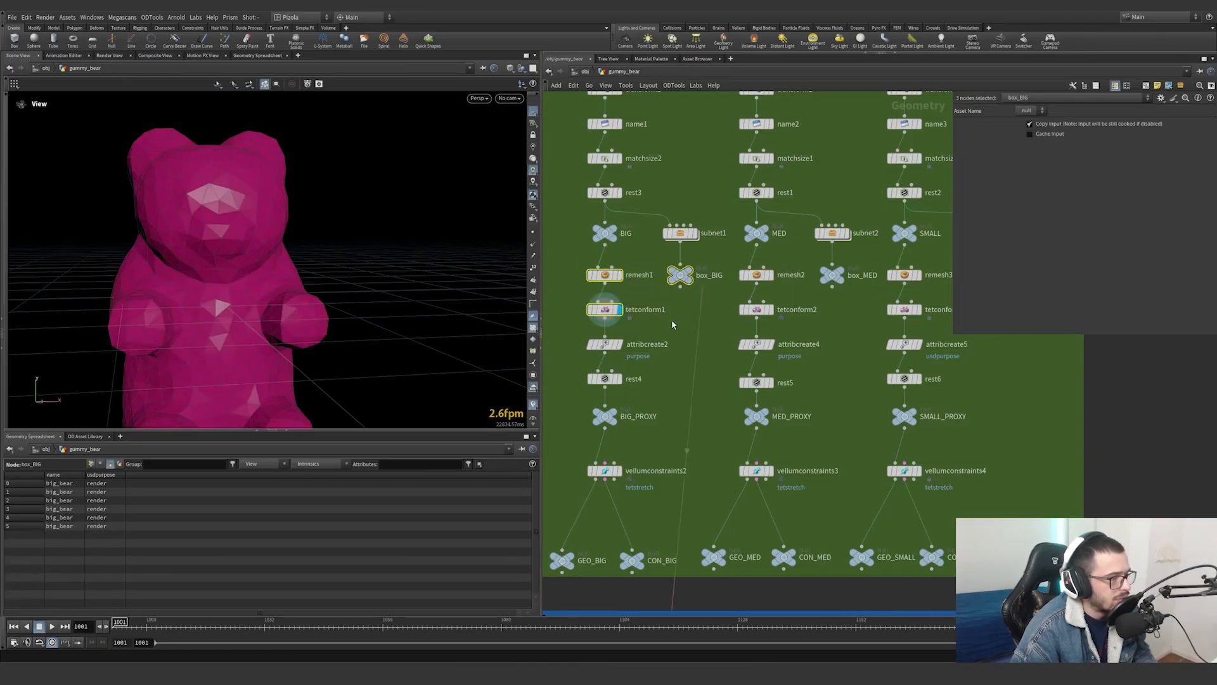
click(605, 309)
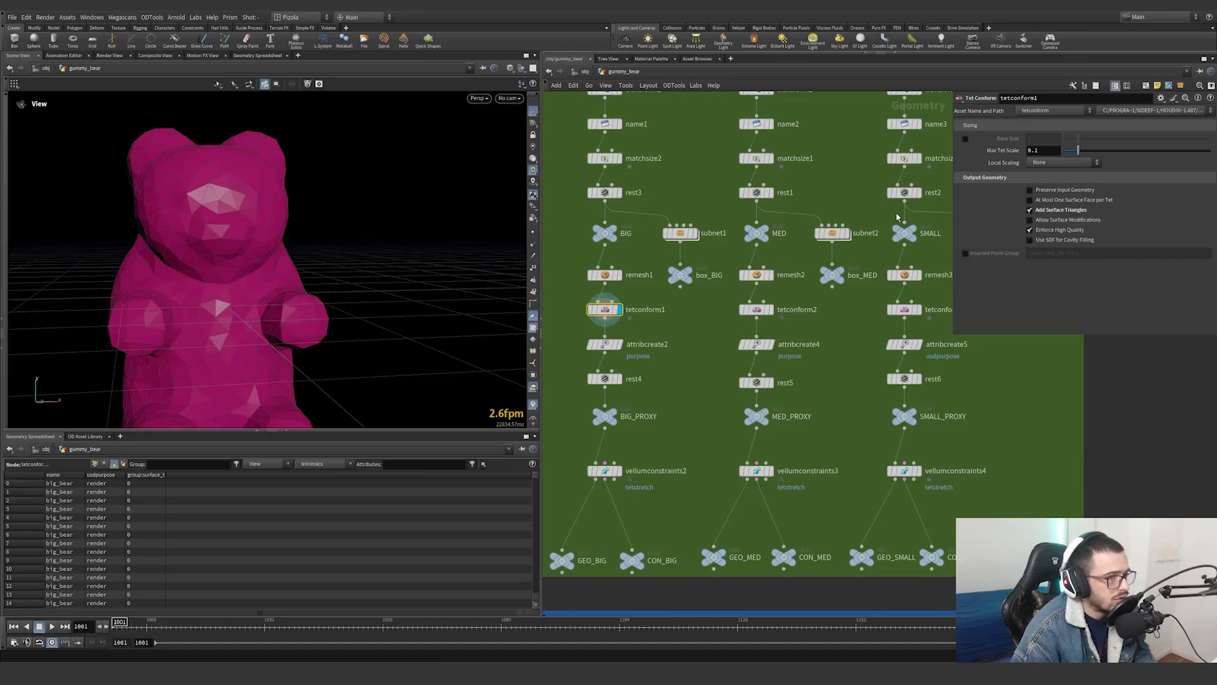
click(1040, 212)
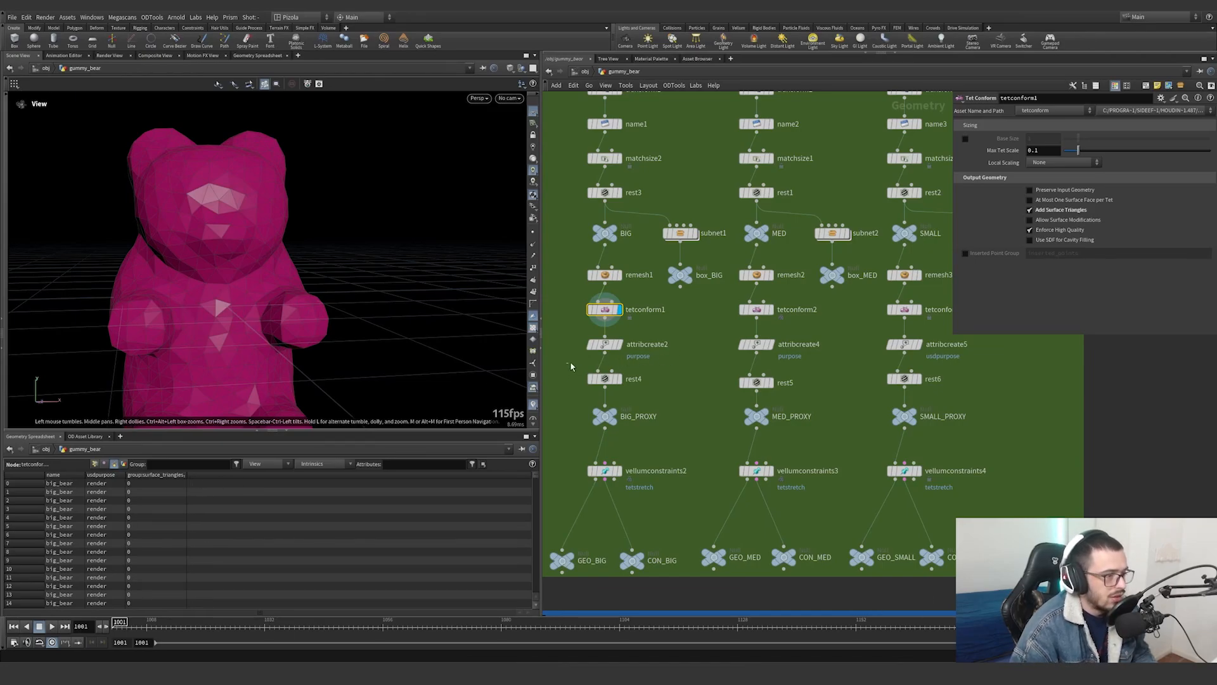
Compare the attribute names on attribcreate2, attribcreate4 and attribcreate5 across the three bear branches
drag(571, 366, 995, 329)
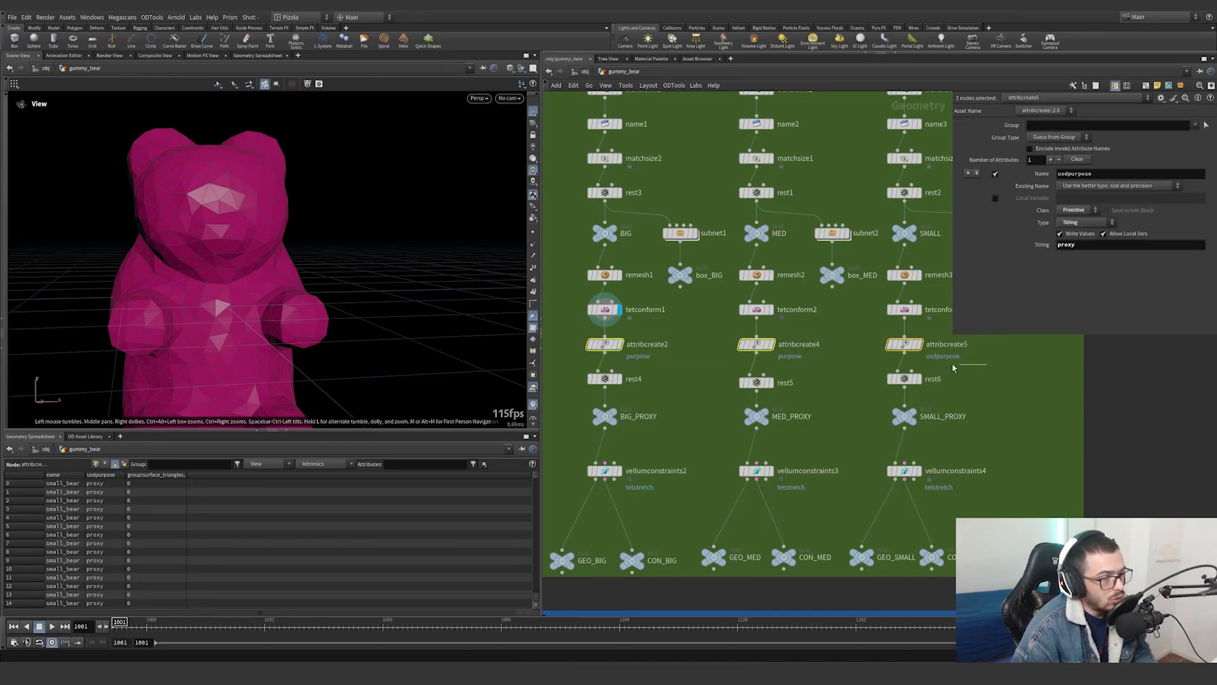
drag(952, 367, 577, 336)
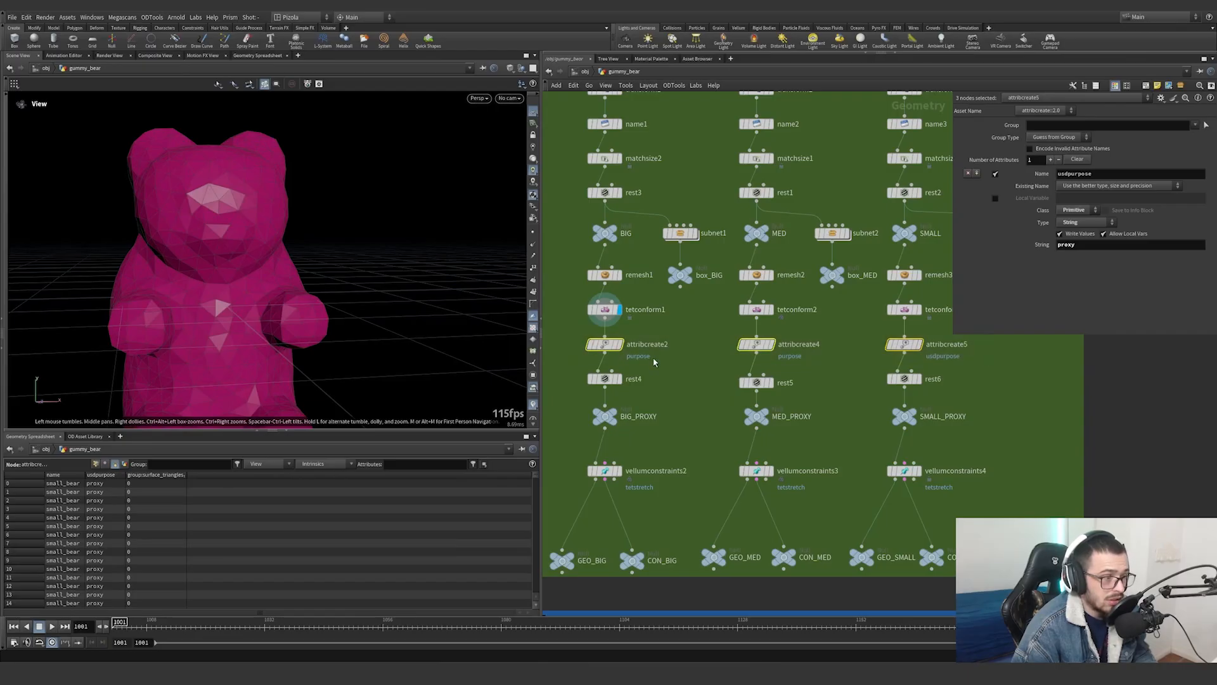
click(604, 345)
drag(708, 369, 837, 337)
drag(842, 336, 770, 351)
Set the attribute name to usdpurpose on attribcreate2, attribcreate4 and attribcreate5 together
drag(964, 372, 590, 321)
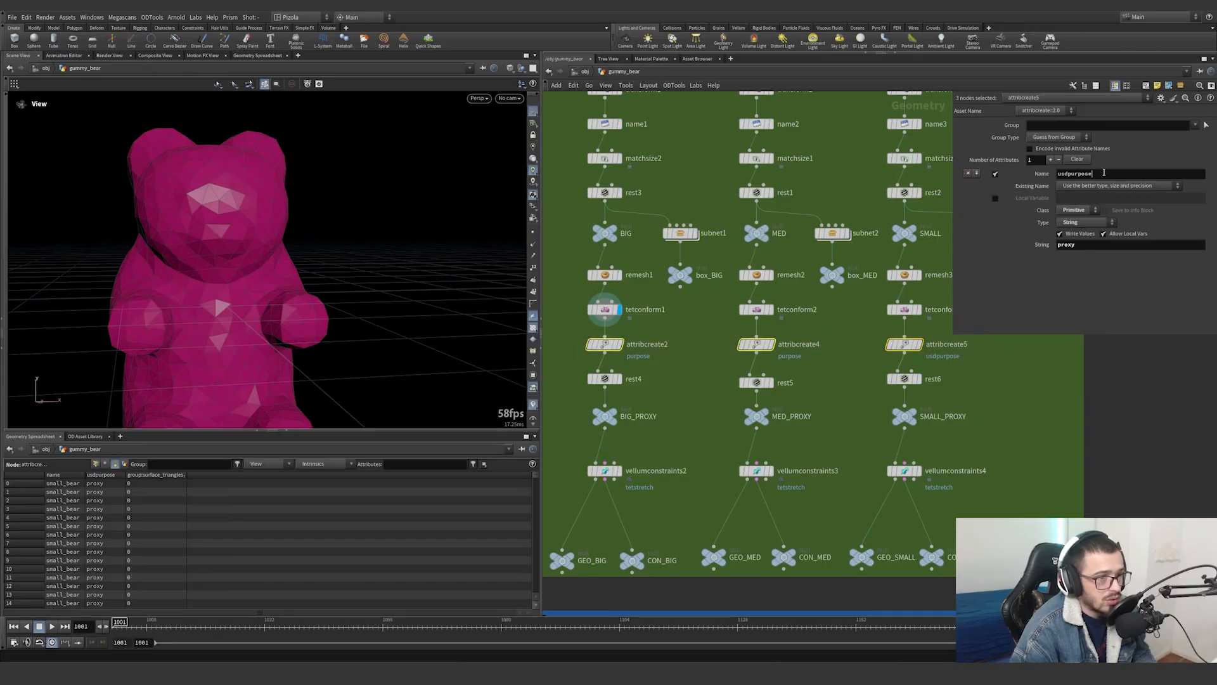
double_click(1103, 172)
text(usdpurpos)
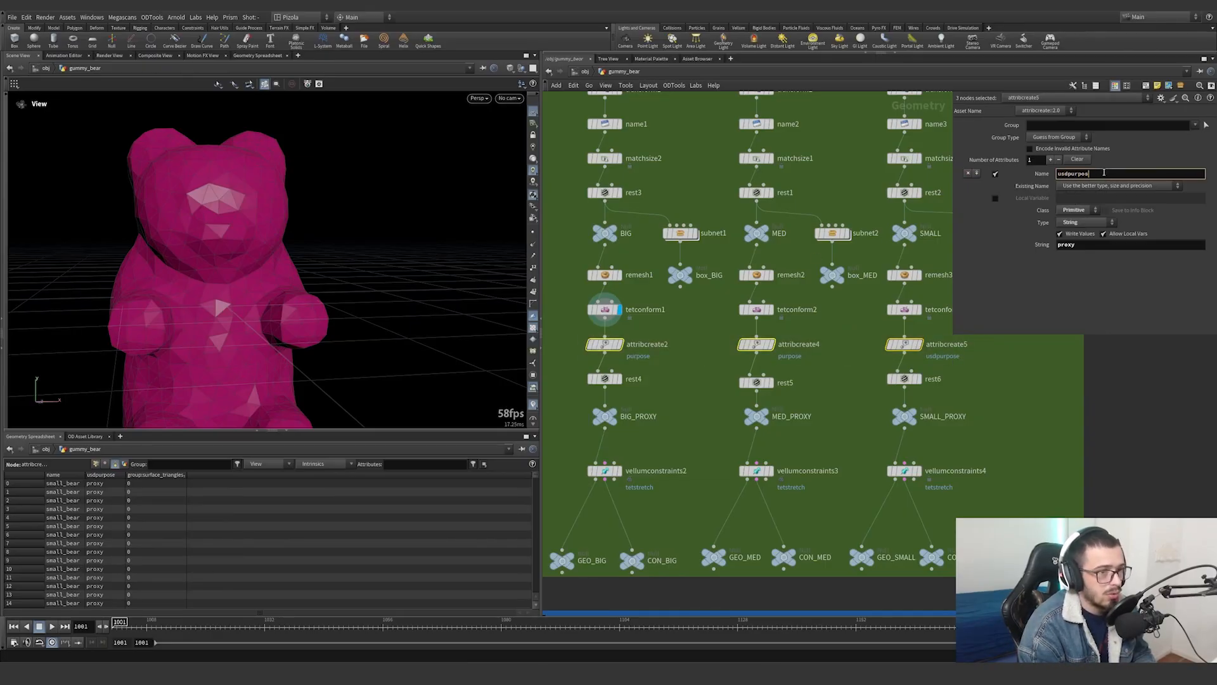
text(e)
key(Return)
Check the attribute name on each Attribute Create node, and display attribcreate4 to view the medium bear from another angle
click(1005, 363)
drag(1005, 363, 735, 332)
drag(695, 370, 570, 345)
scroll(669, 353, down, 2)
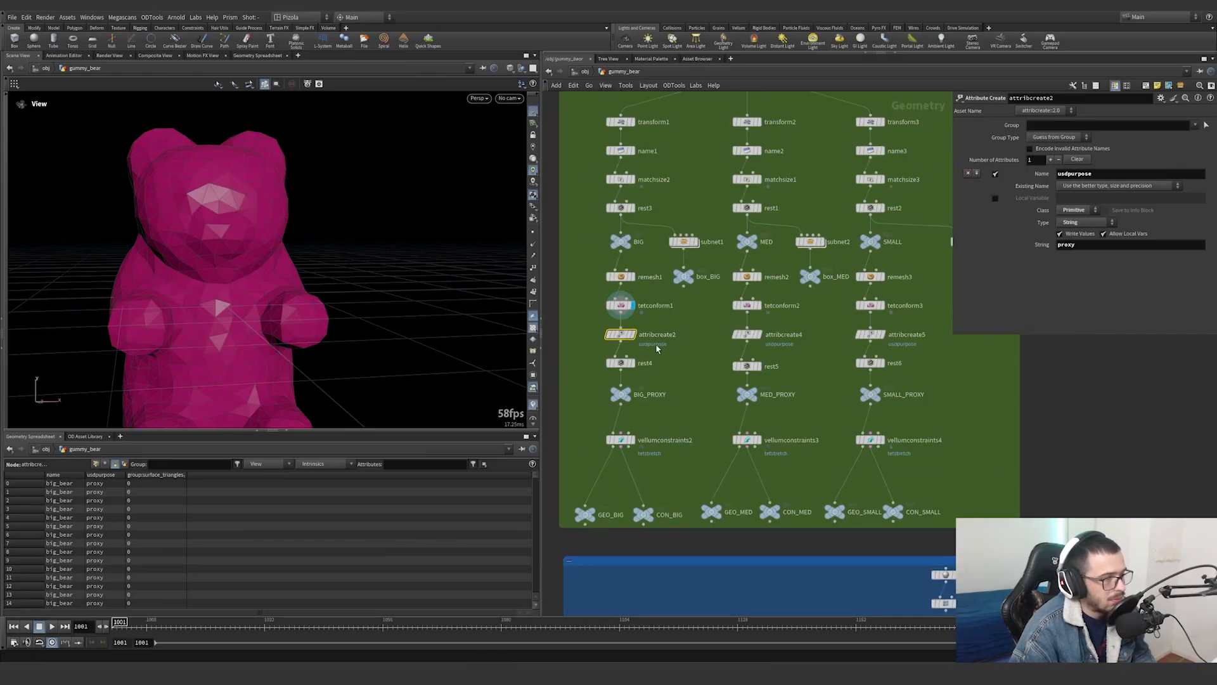
click(747, 334)
drag(228, 279, 287, 277)
middle_drag(666, 387, 693, 342)
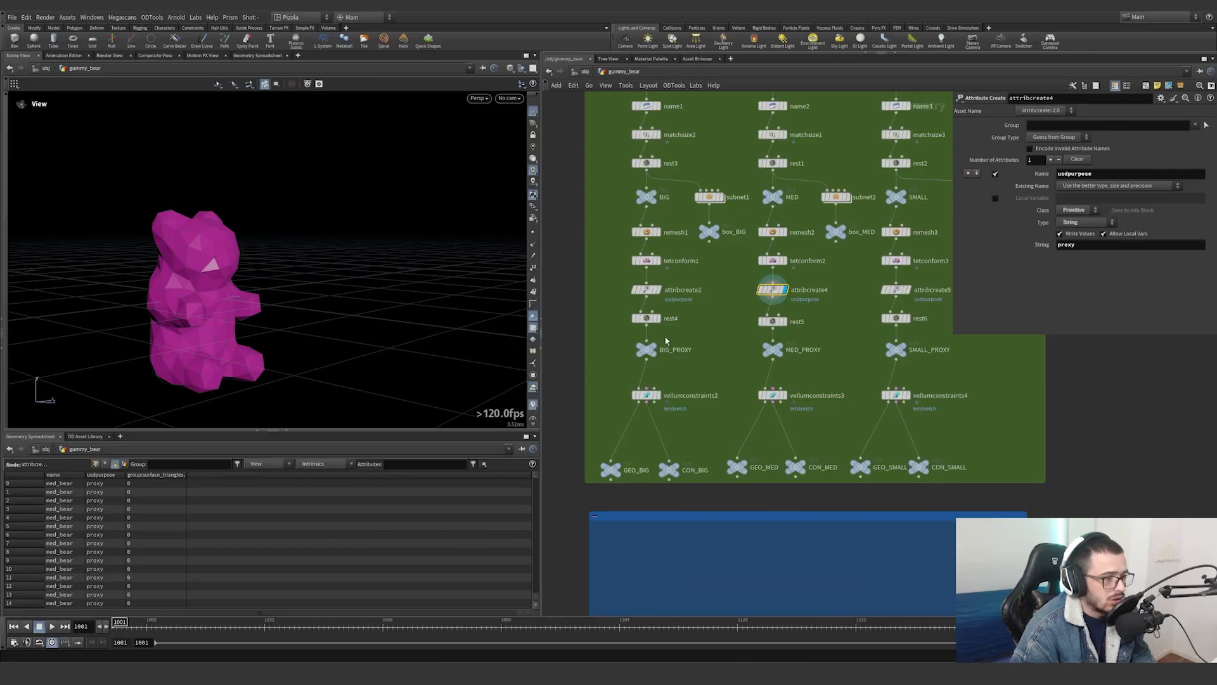
Display rest4, rest5 and rest6, followed by the BIG_PROXY, MED_PROXY and SMALL_PROXY nulls in turn
click(657, 318)
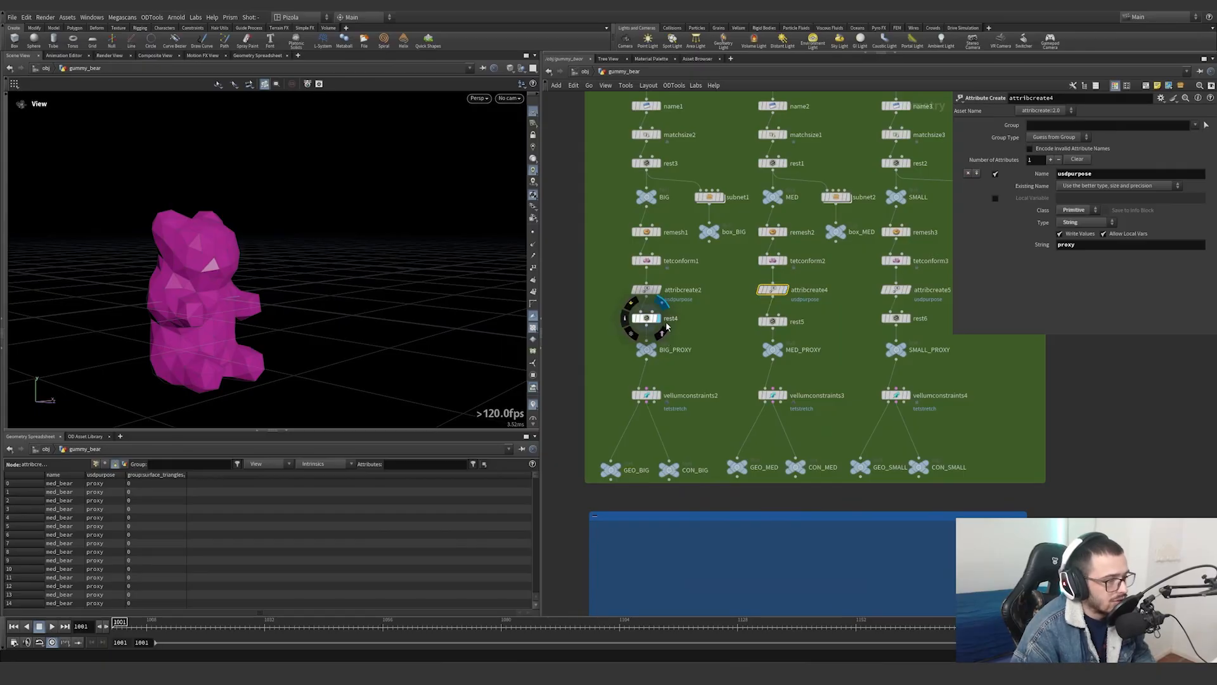
click(772, 321)
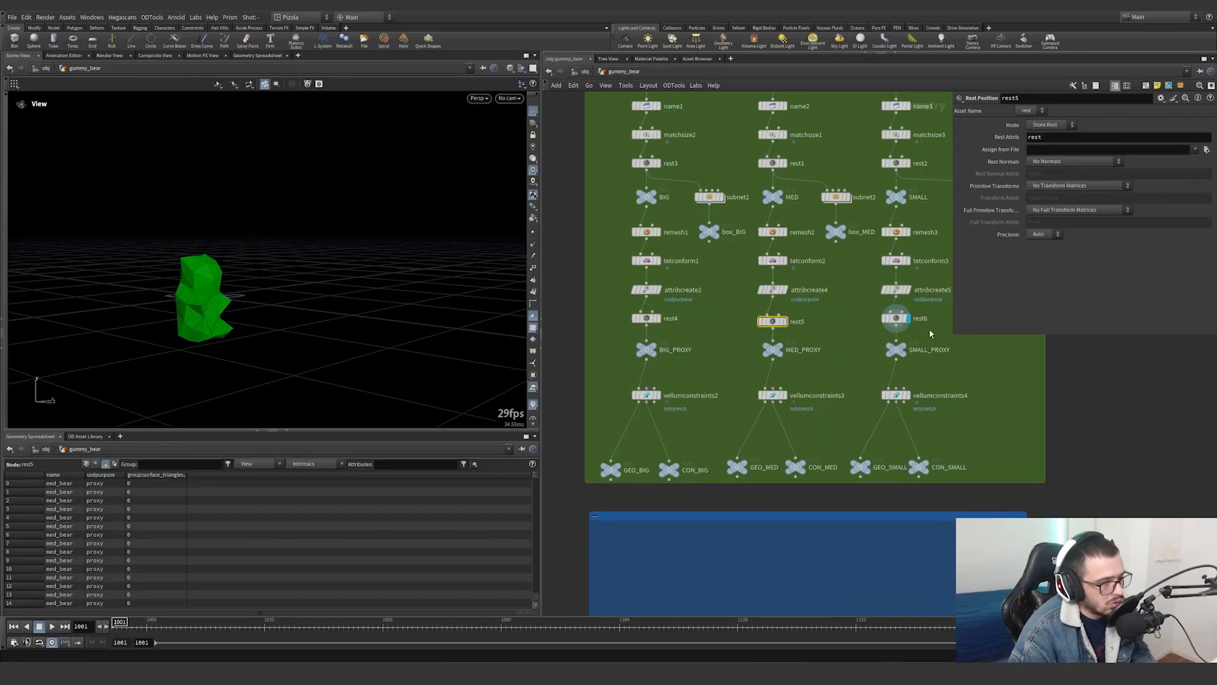
click(900, 318)
middle_drag(707, 364, 720, 323)
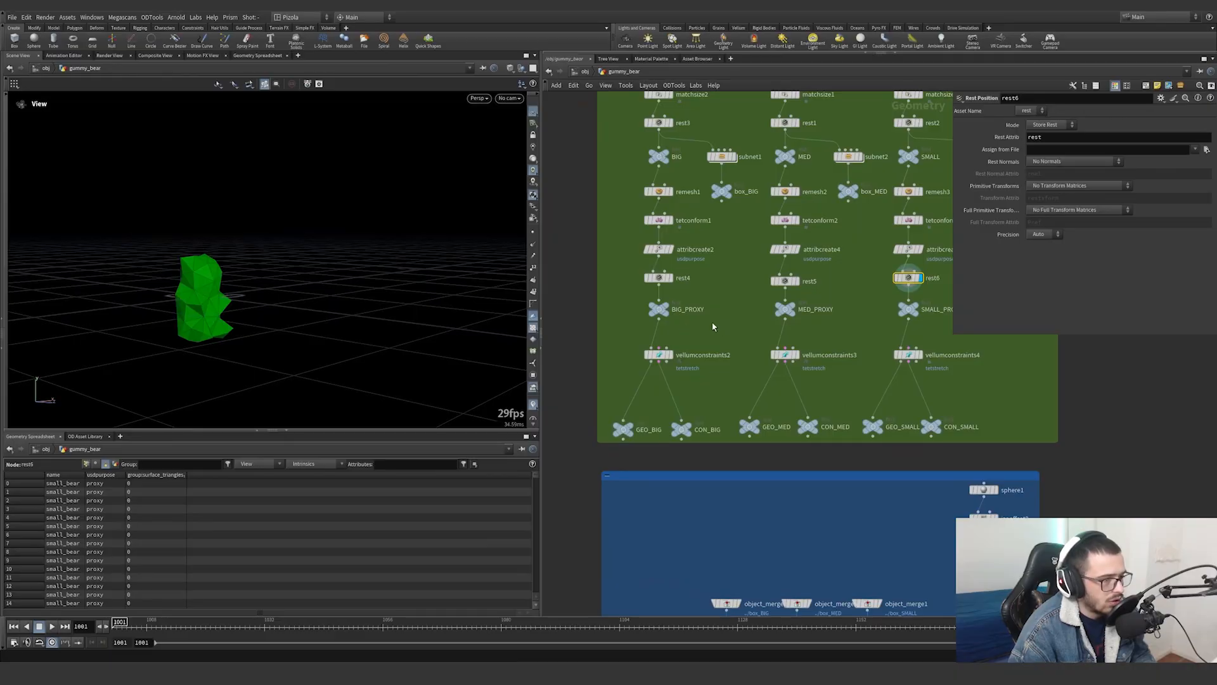
click(658, 309)
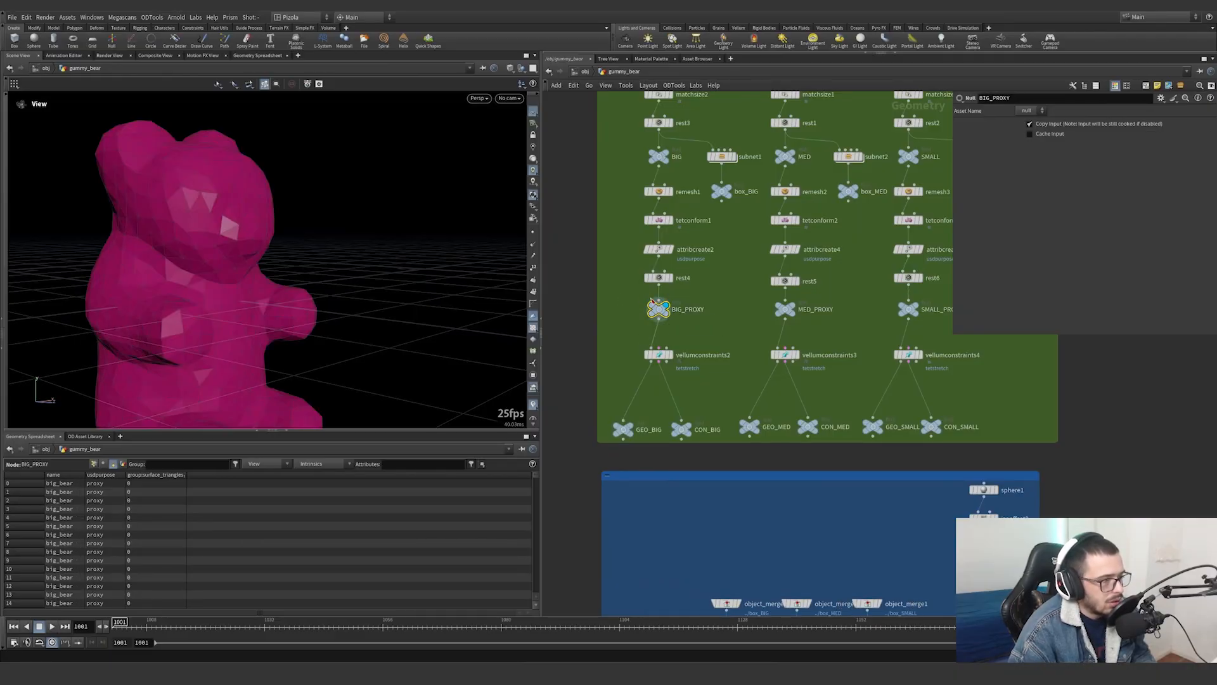
click(796, 310)
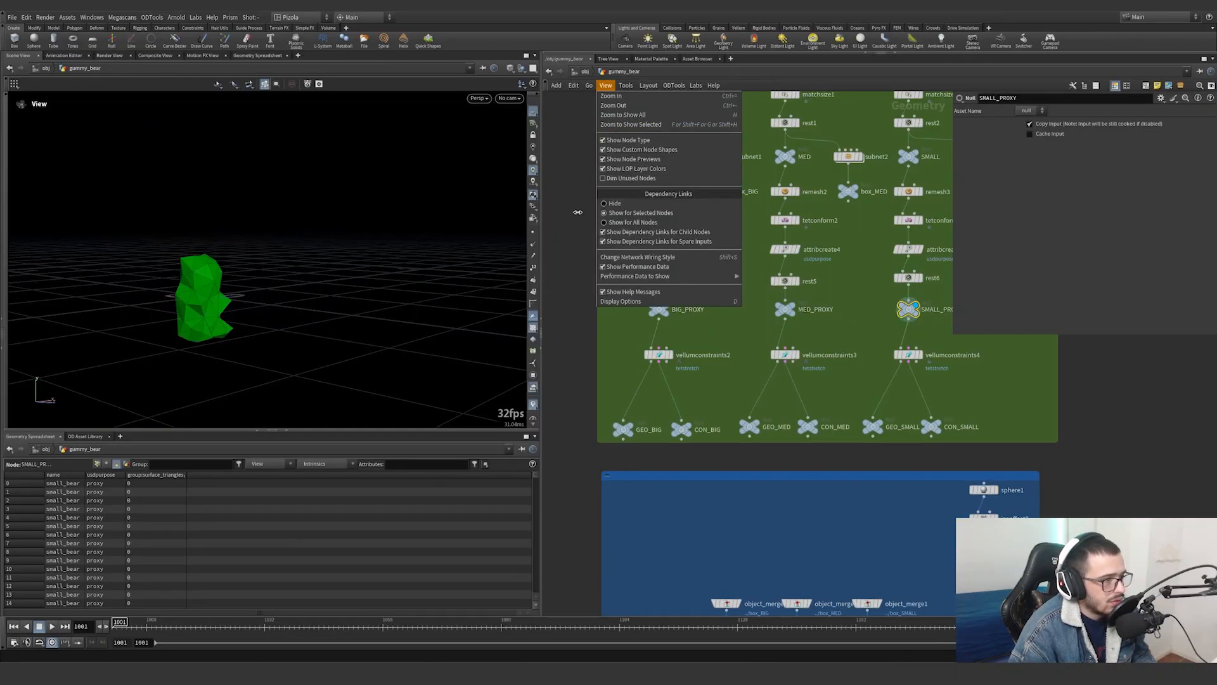
click(559, 242)
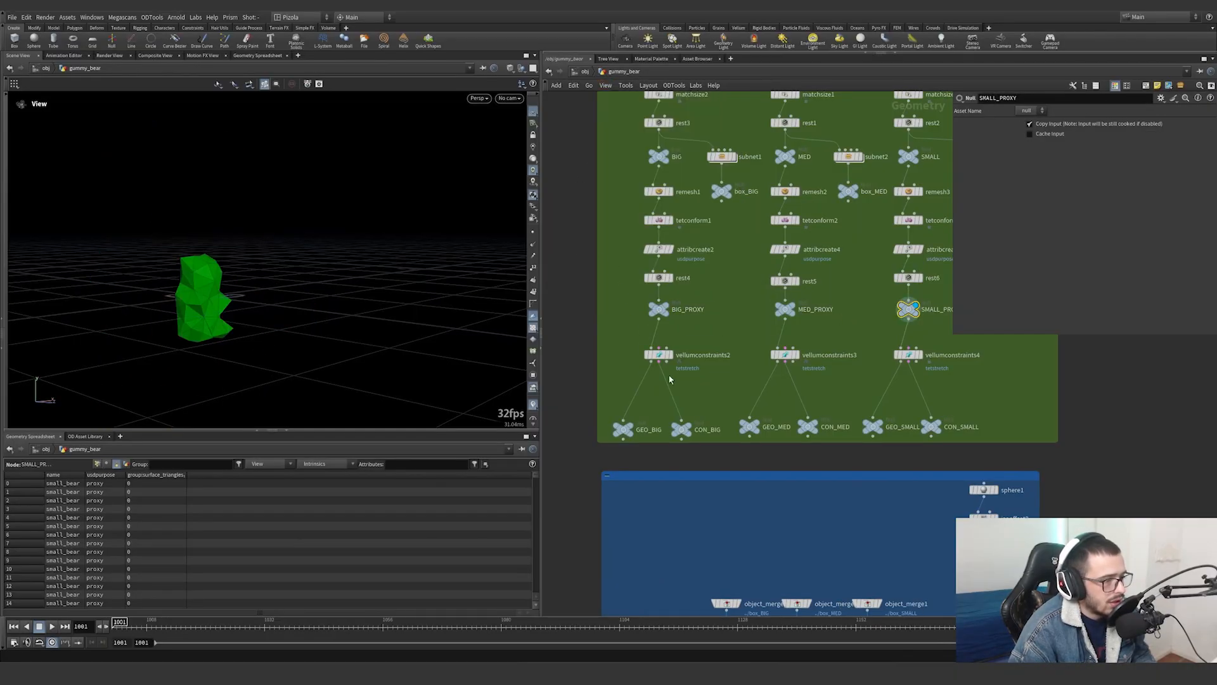
Display vellumconstraints2 and review its tetrahedral stretch constraint settings
click(659, 355)
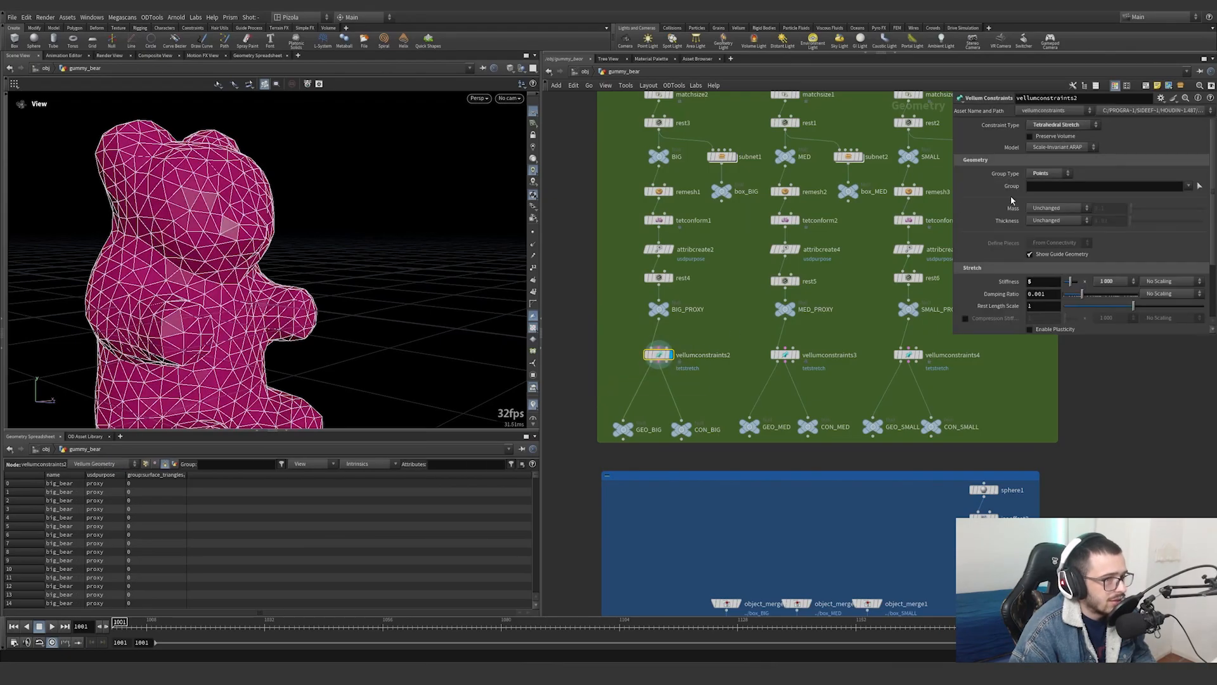
scroll(1040, 176, down, 2)
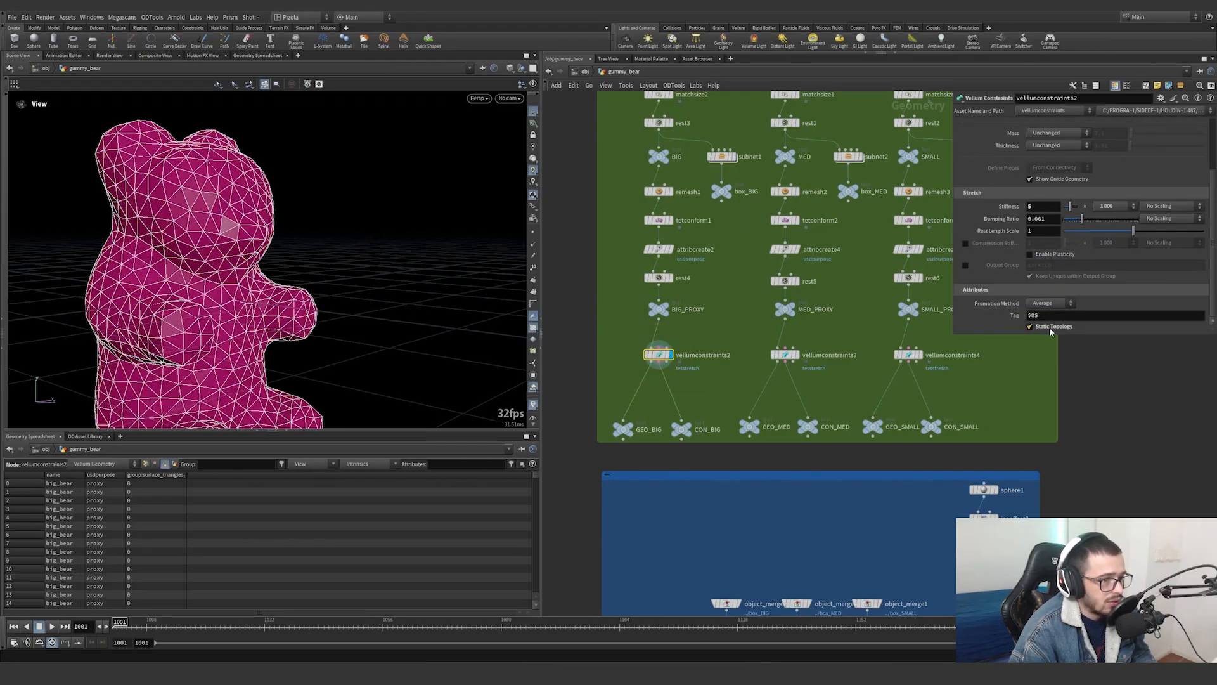
scroll(1014, 297, up, 2)
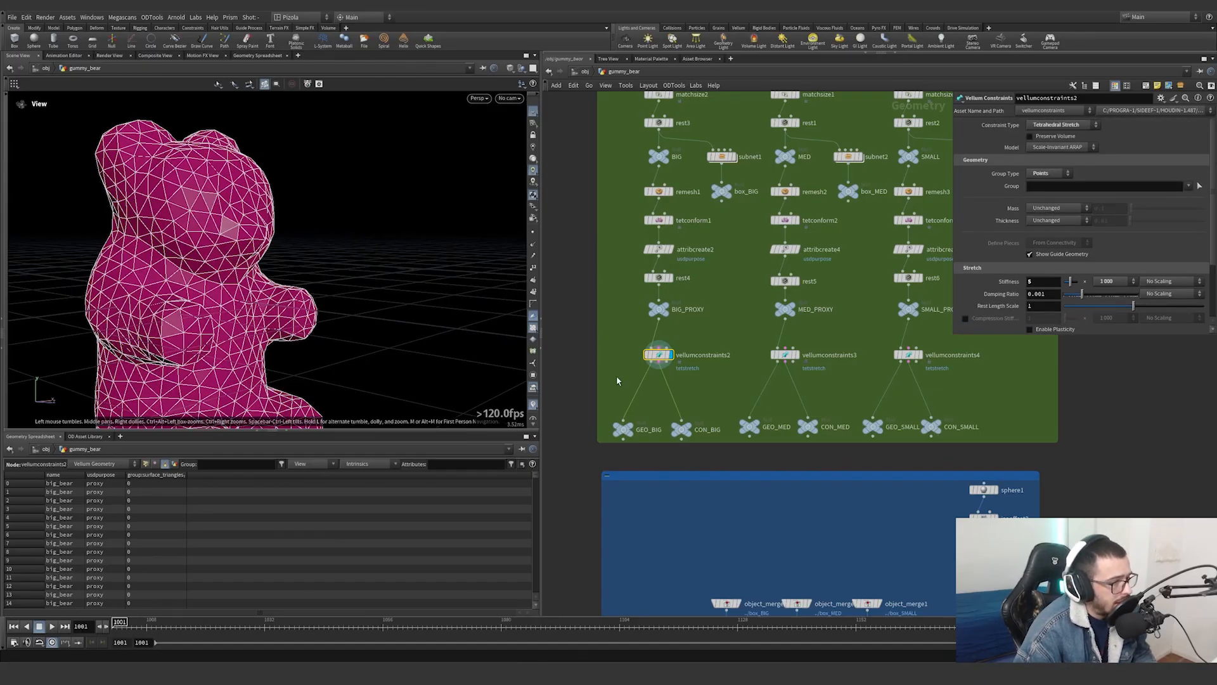
Show the big bear in wireframe and inspect its inner tetrahedra from the top and perspective views
drag(516, 226, 268, 291)
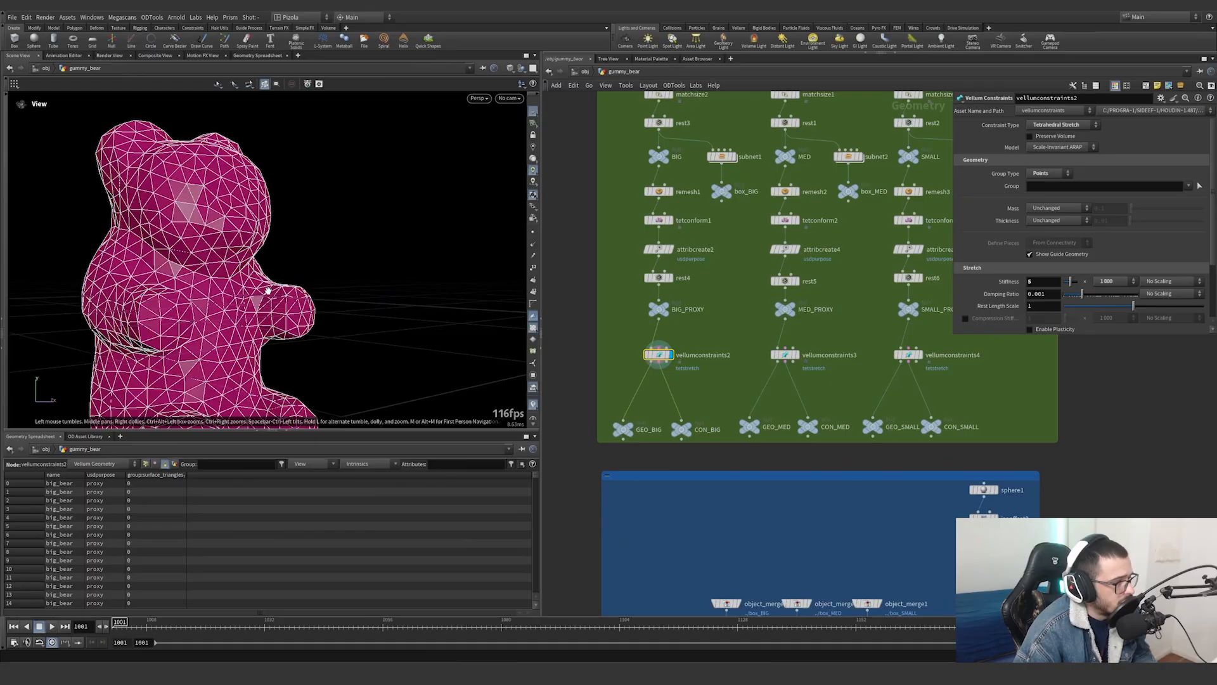
key(space+2)
key(space+2)
key(shift+w)
key(space+2)
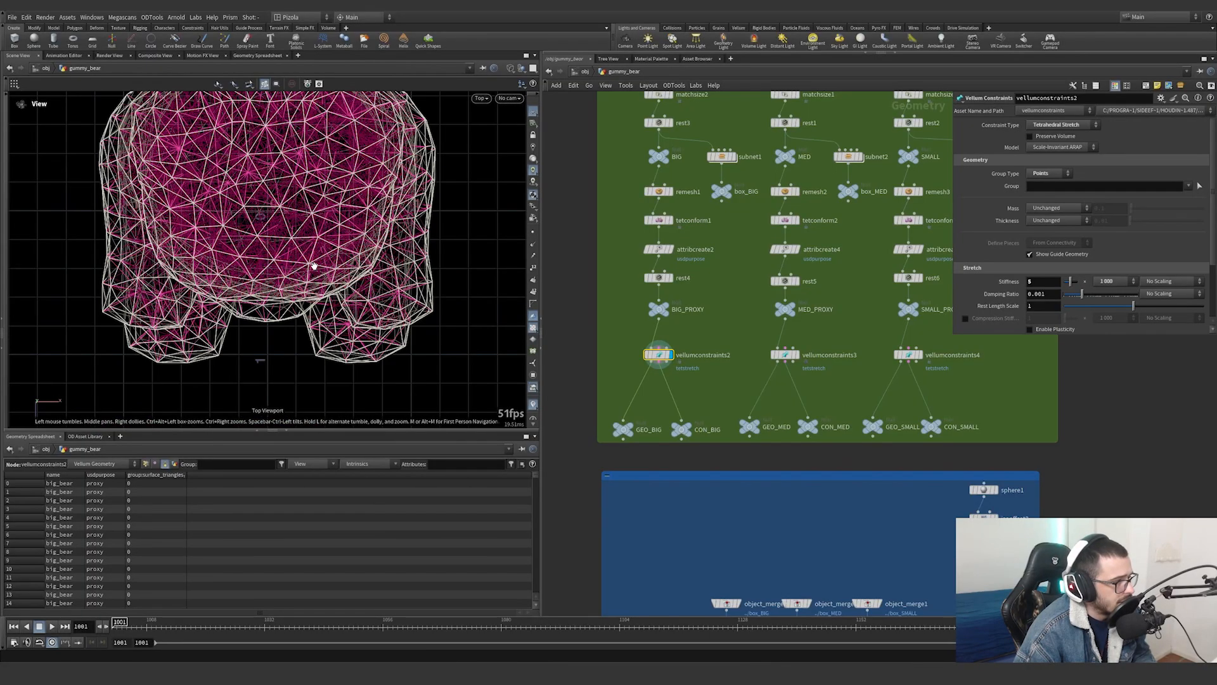
key(g)
key(space+1)
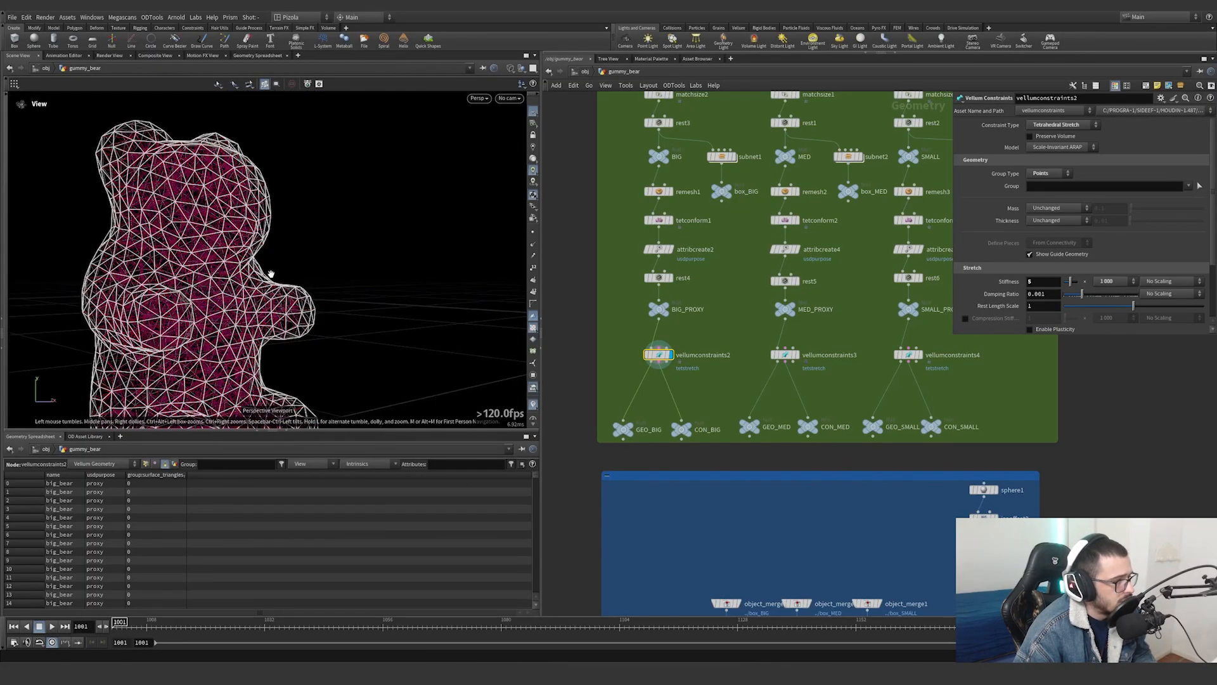
Compare the wireframes of remesh1 and tetconform1, leaving tetconform1 displayed
click(671, 221)
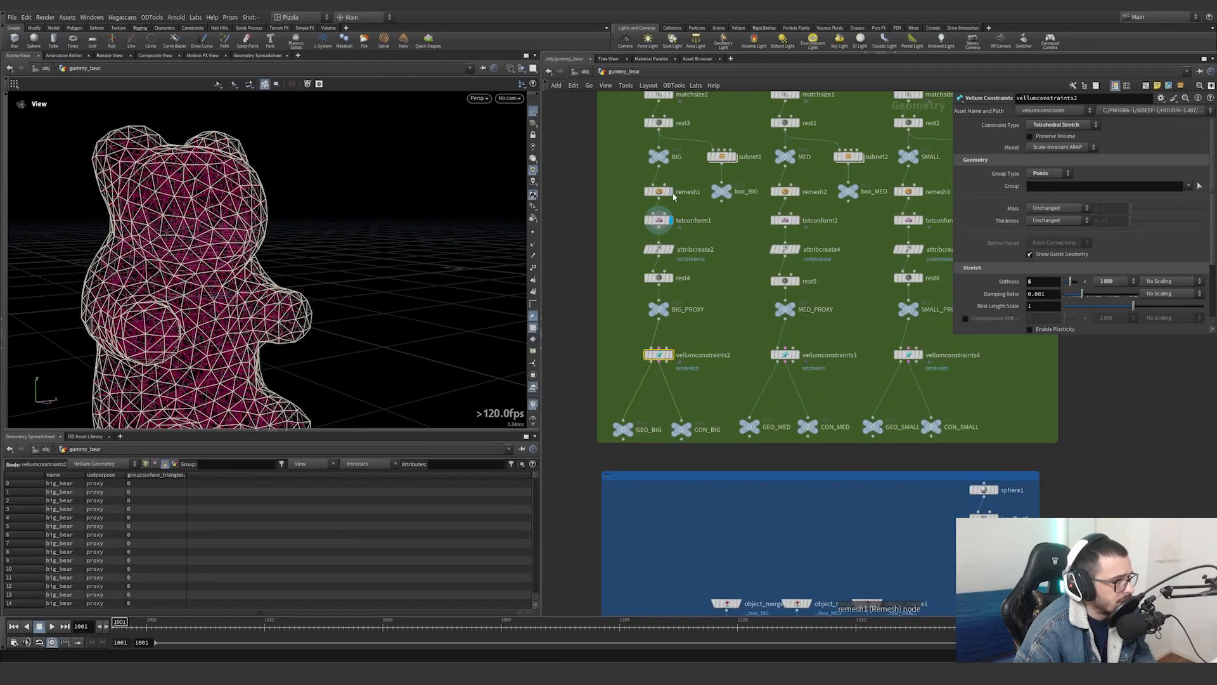
click(671, 191)
click(673, 222)
alt+right_drag(393, 215, 246, 242)
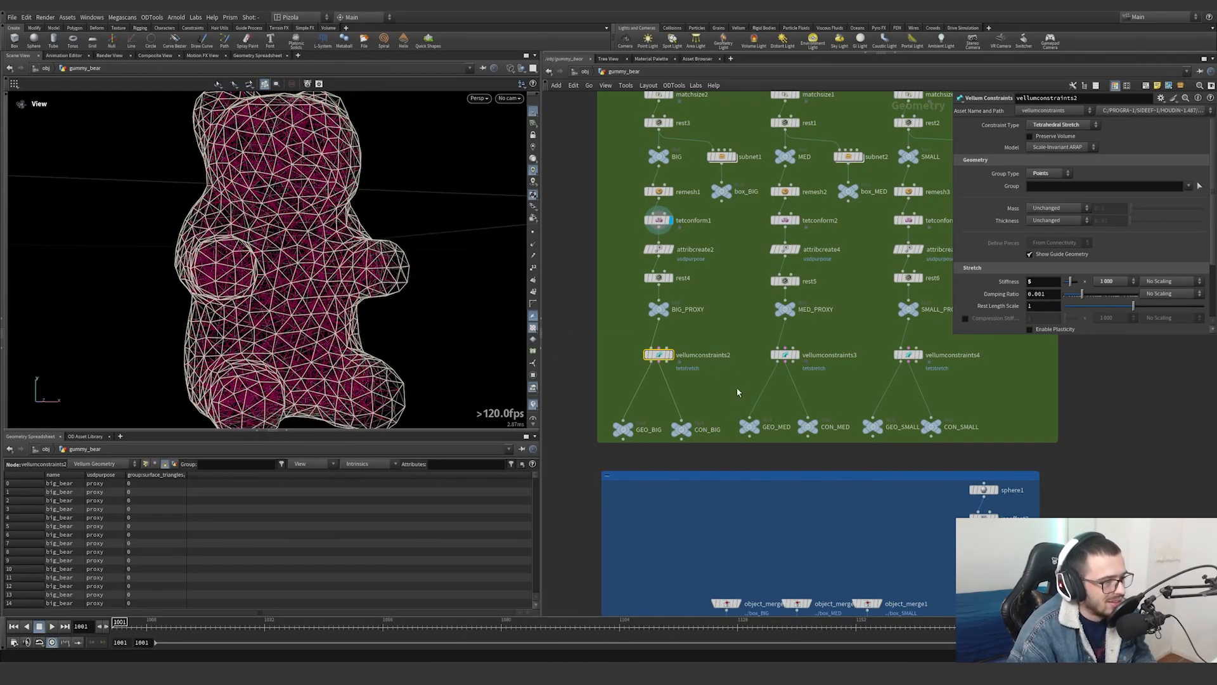
Review the three Vellum Constraints nodes together, and display the GEO_BIG and CON_BIG output nulls
click(784, 354)
click(908, 354)
drag(976, 385, 624, 339)
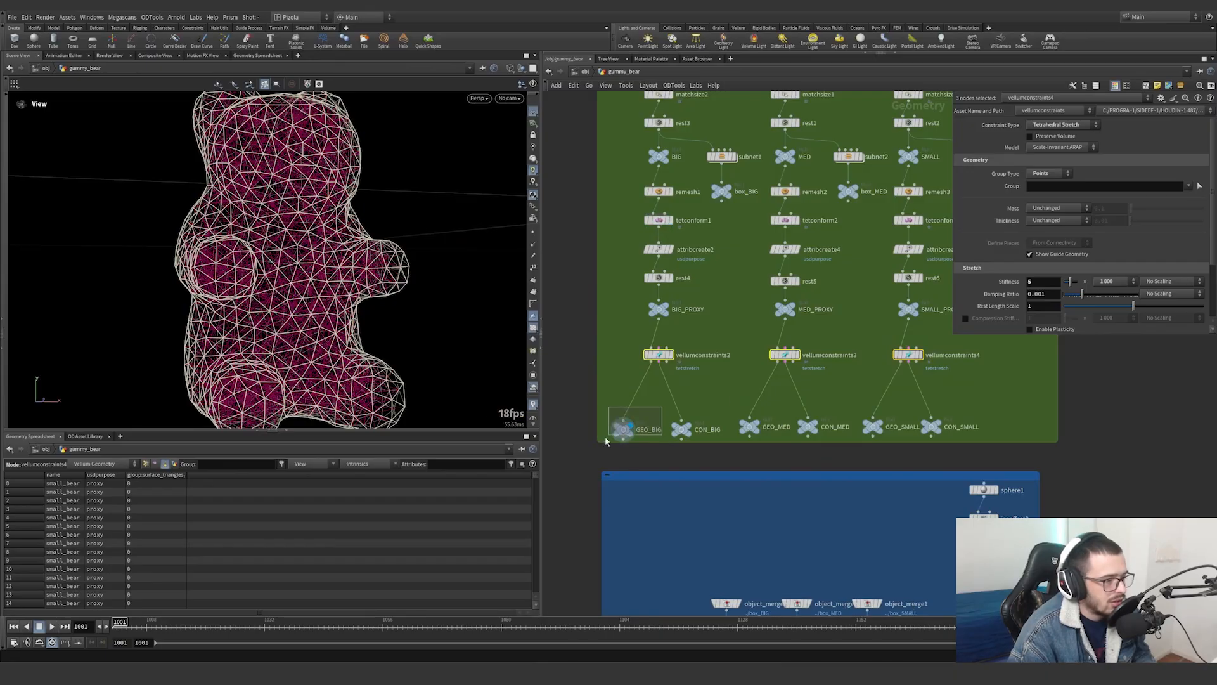
click(622, 429)
click(681, 429)
Survey the network from the green bear preparation box down through the blue box below it
scroll(888, 389, down, 5)
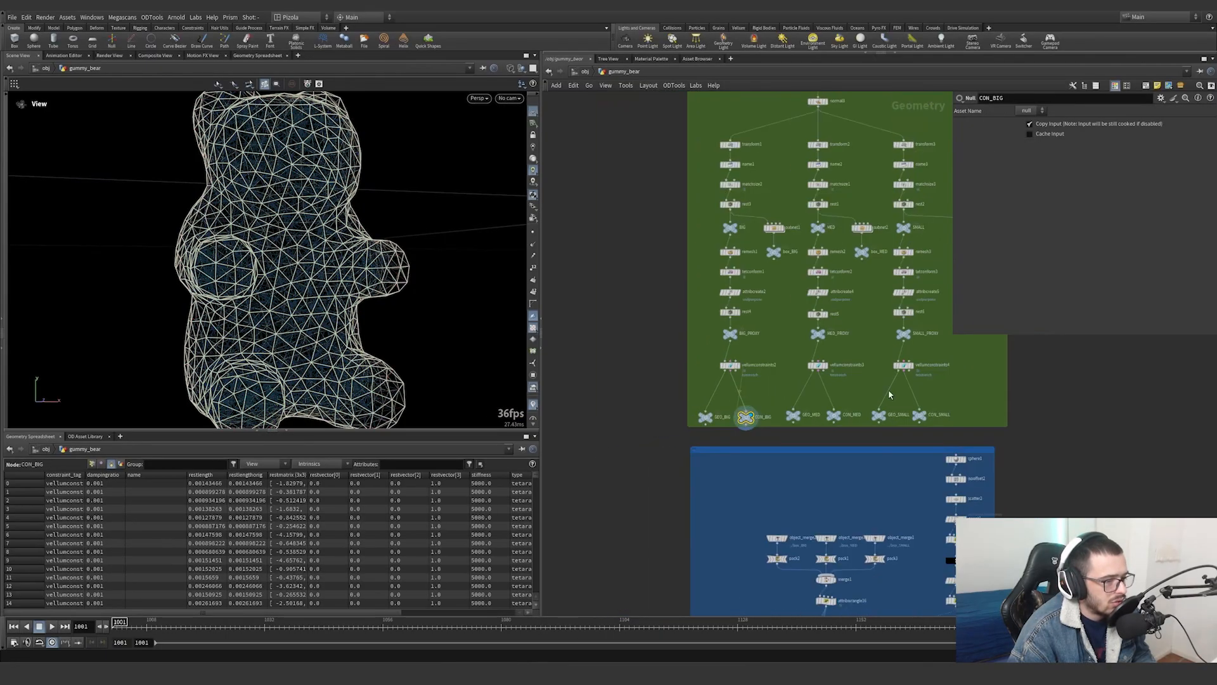
middle_drag(897, 406, 779, 455)
drag(877, 204, 595, 472)
scroll(678, 461, up, 5)
scroll(739, 459, down, 5)
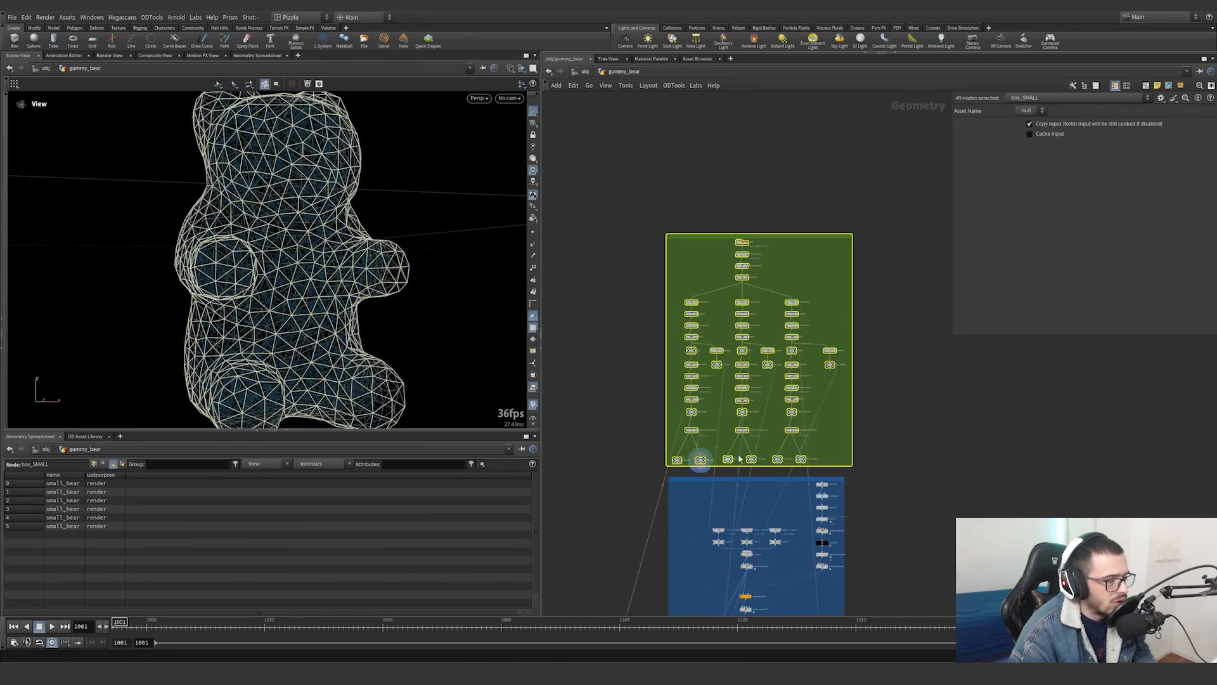
middle_drag(972, 526, 907, 182)
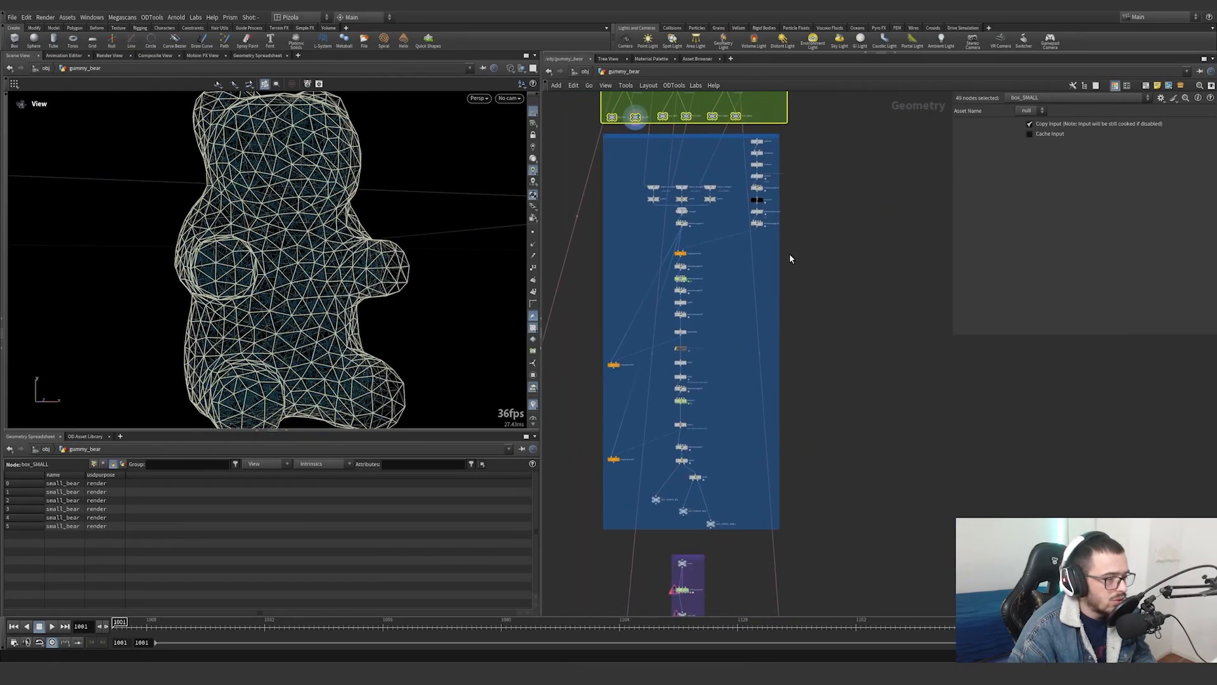
scroll(789, 254, down, 3)
scroll(761, 209, up, 3)
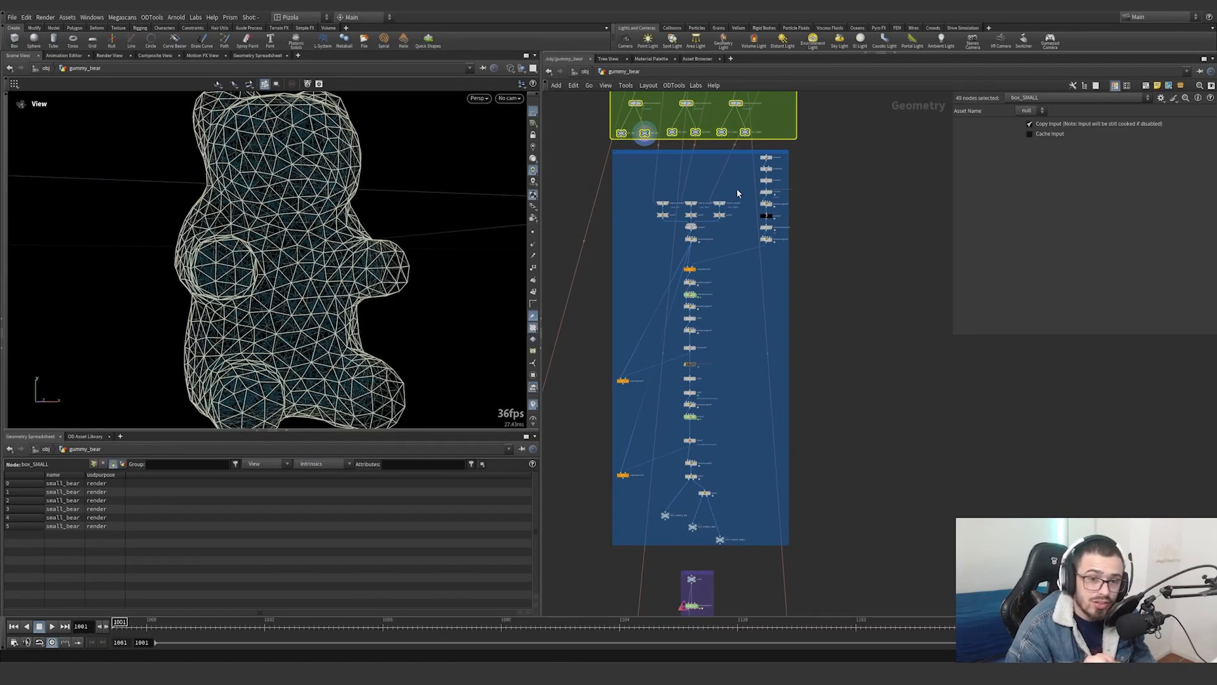
scroll(712, 247, up, 10)
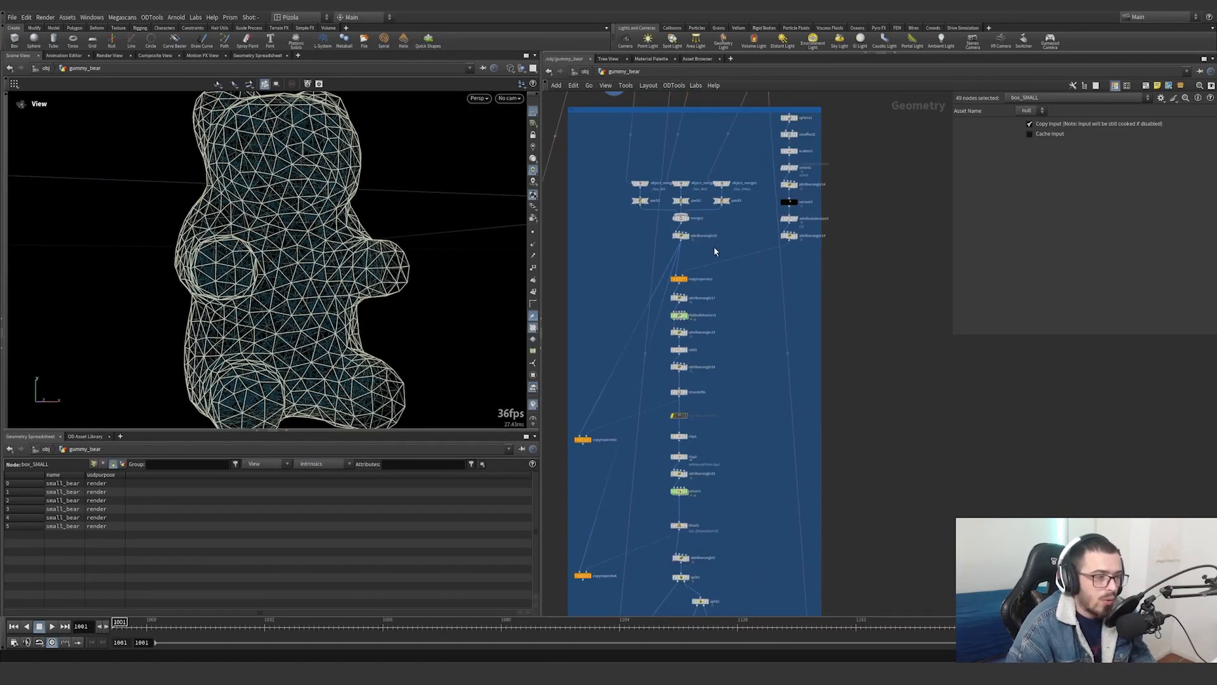
Display object_merge2, frame its box in the viewport, and trace its reference to box_BIG in the green network box
click(621, 244)
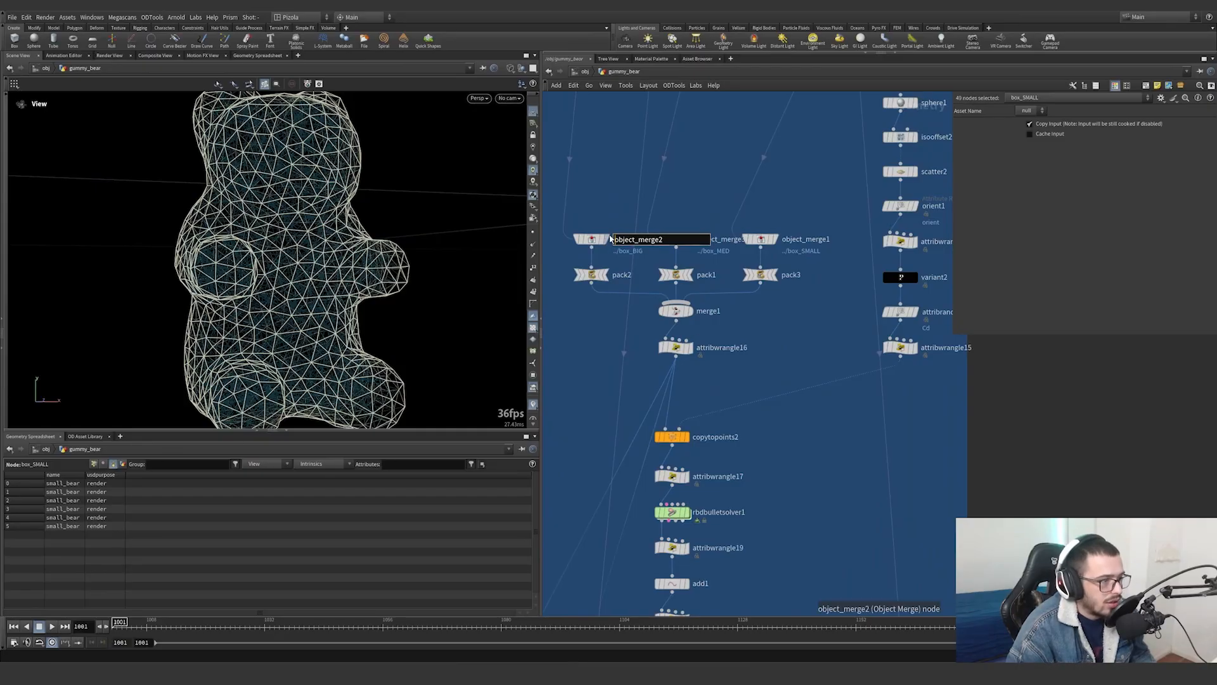
click(605, 239)
drag(623, 209, 569, 260)
key(space+g)
scroll(629, 187, down, 5)
middle_drag(633, 195, 658, 406)
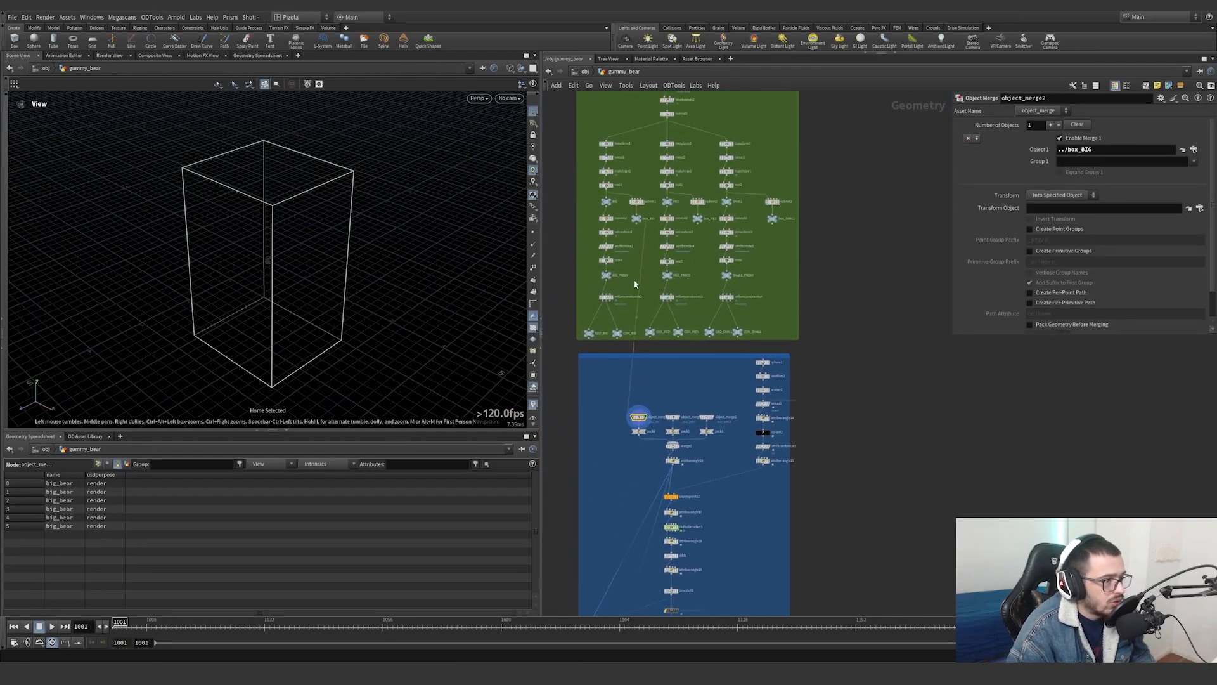
scroll(641, 225, up, 3)
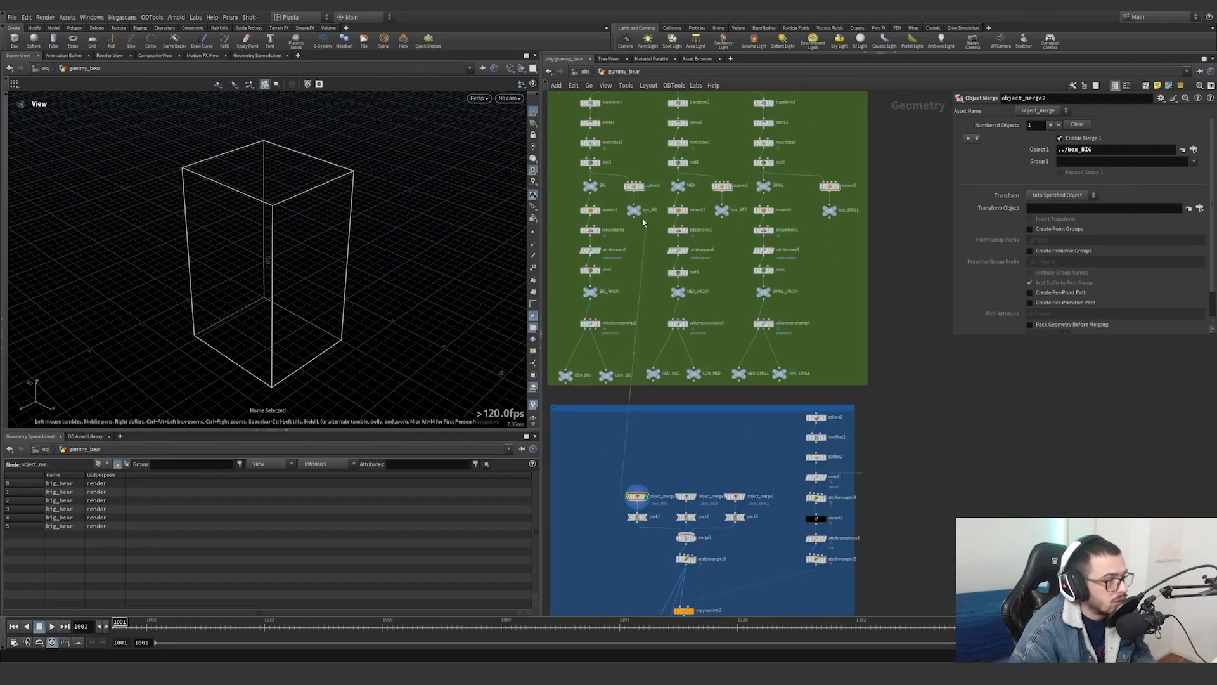
Display the box_MED and box_SMALL nulls to examine the medium and small bounding boxes
click(731, 212)
drag(736, 242, 716, 202)
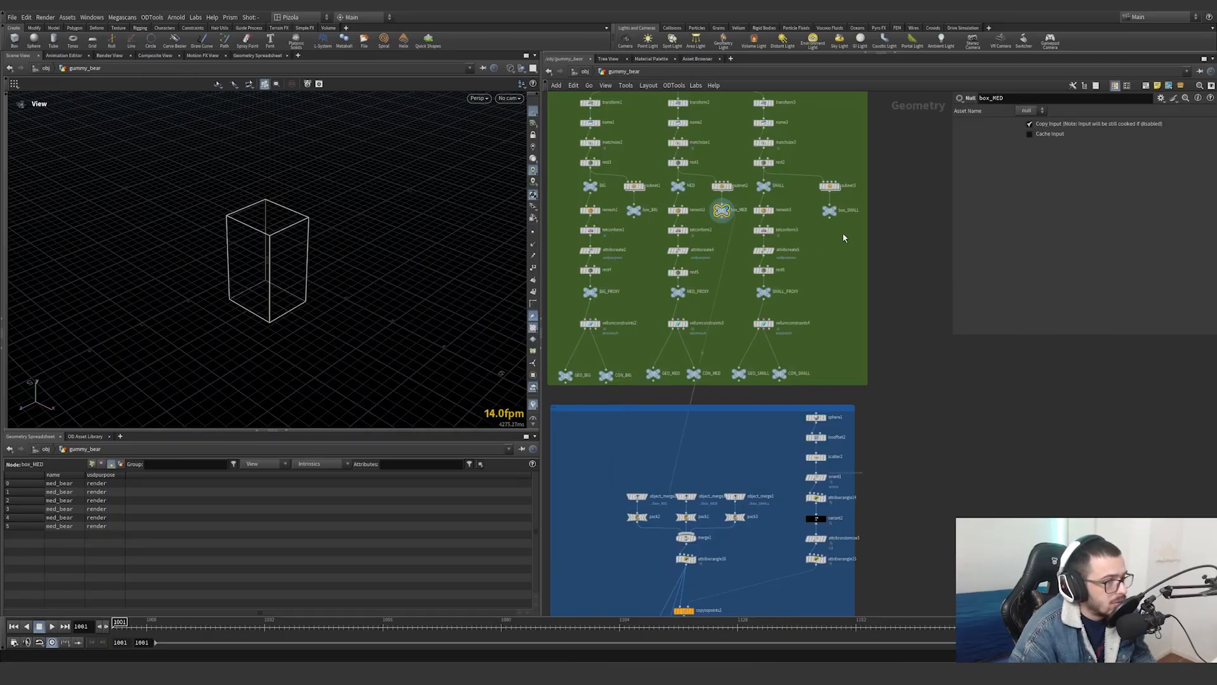
drag(845, 238, 823, 204)
Display merge1 in the blue network box and examine the three packed bounding boxes together
middle_drag(822, 305, 819, 201)
scroll(702, 438, up, 3)
click(686, 431)
drag(719, 450, 679, 427)
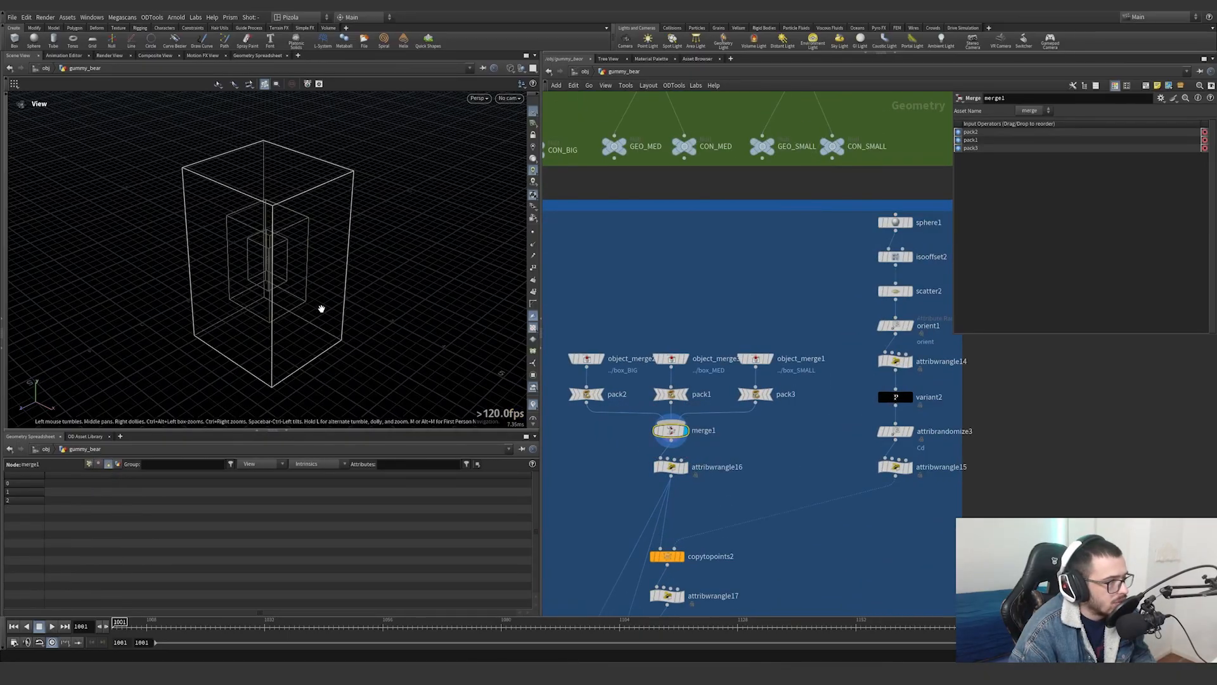
drag(321, 307, 350, 252)
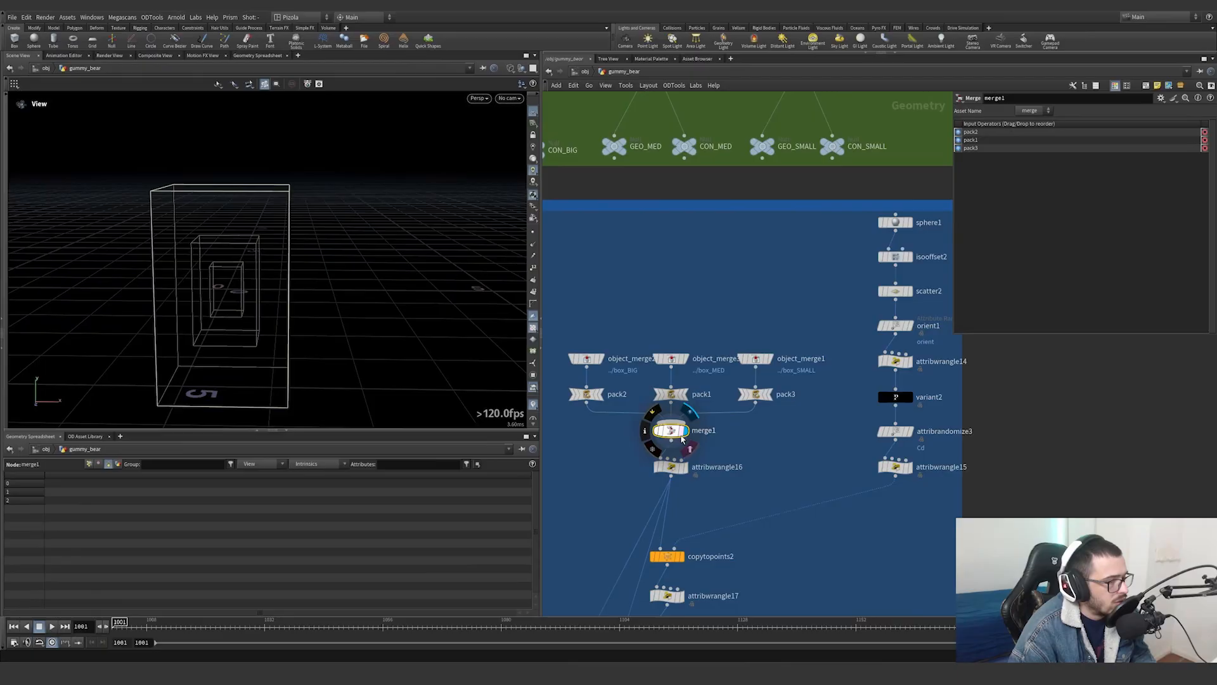
Select attribwrangle16 below merge1 and examine its expression, i@variant = i@ptnum, for the three packed boxes
mouse_move(307, 293)
mouse_down()
mouse_move(258, 294)
mouse_move(298, 292)
mouse_up()
scroll(588, 279, down, 5)
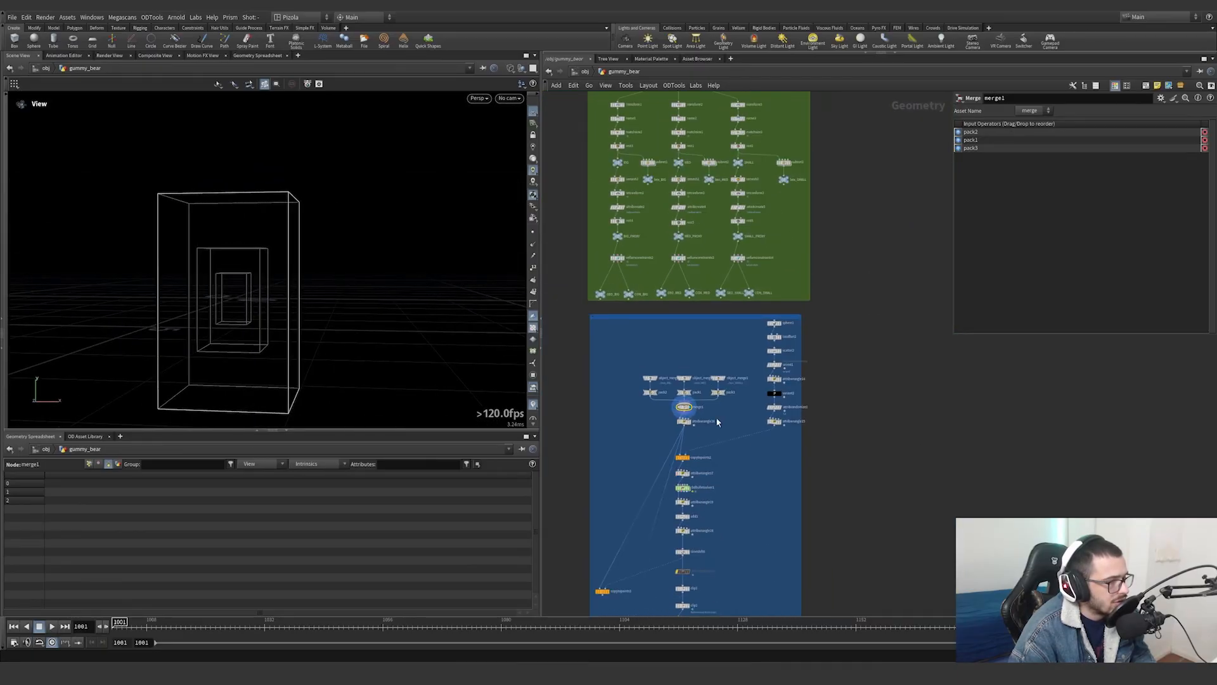
scroll(703, 405, up, 8)
click(691, 366)
drag(1008, 187, 976, 187)
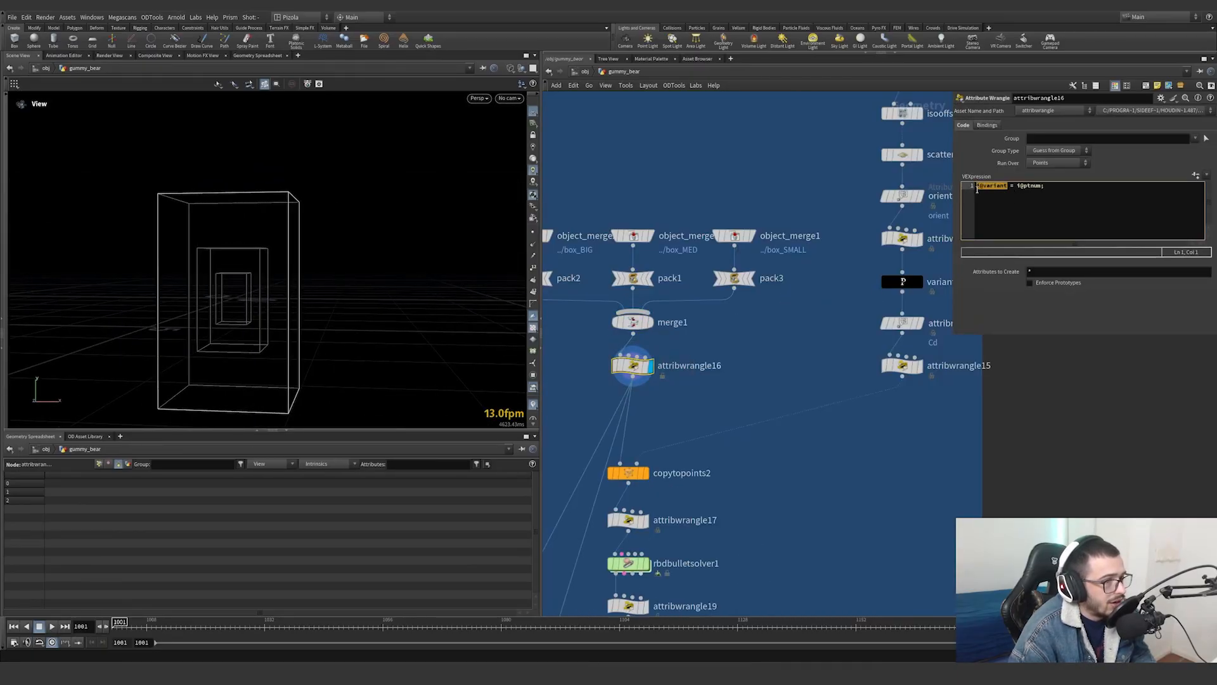
drag(1055, 189, 1016, 187)
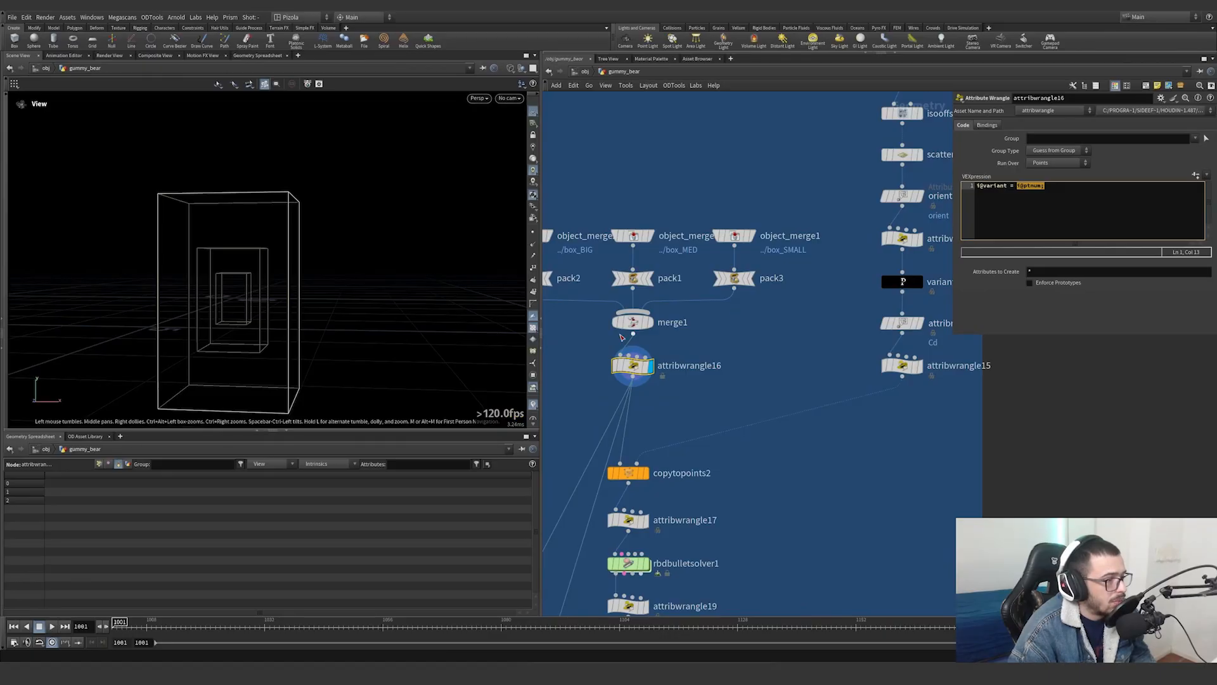
Inspect merge1 and pack2, selecting the packed big box in the viewport, and redisplay attribwrangle16
middle_drag(600, 333, 695, 336)
click(728, 325)
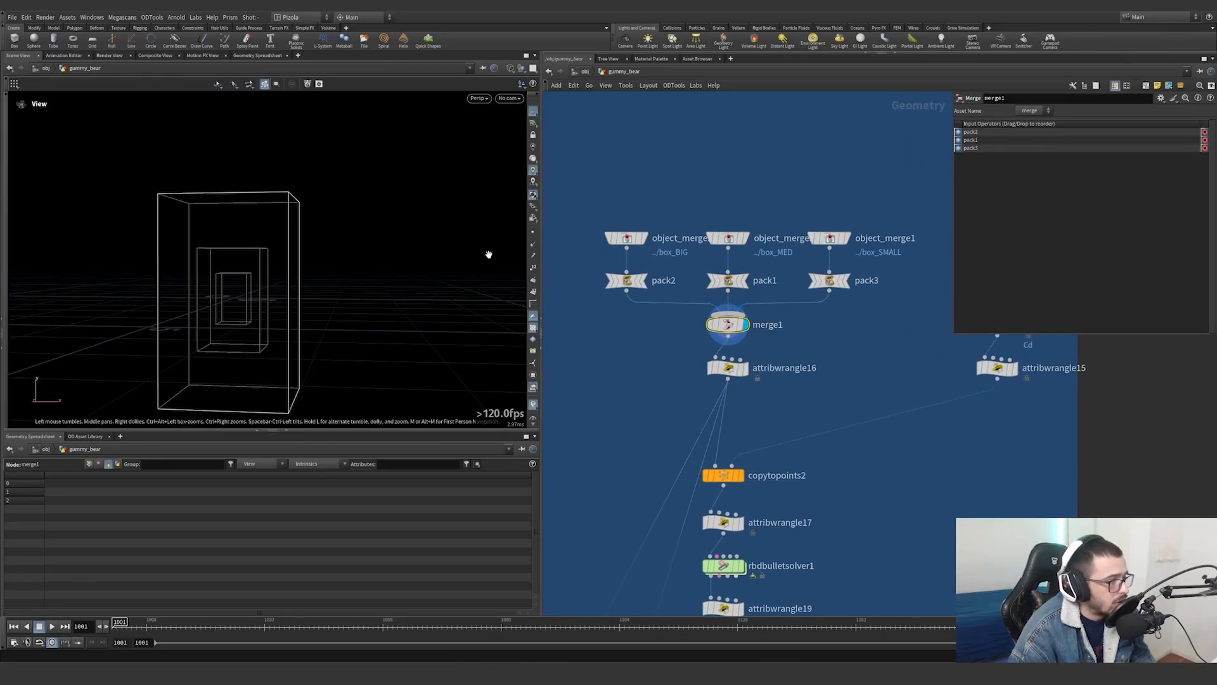
drag(646, 289, 576, 352)
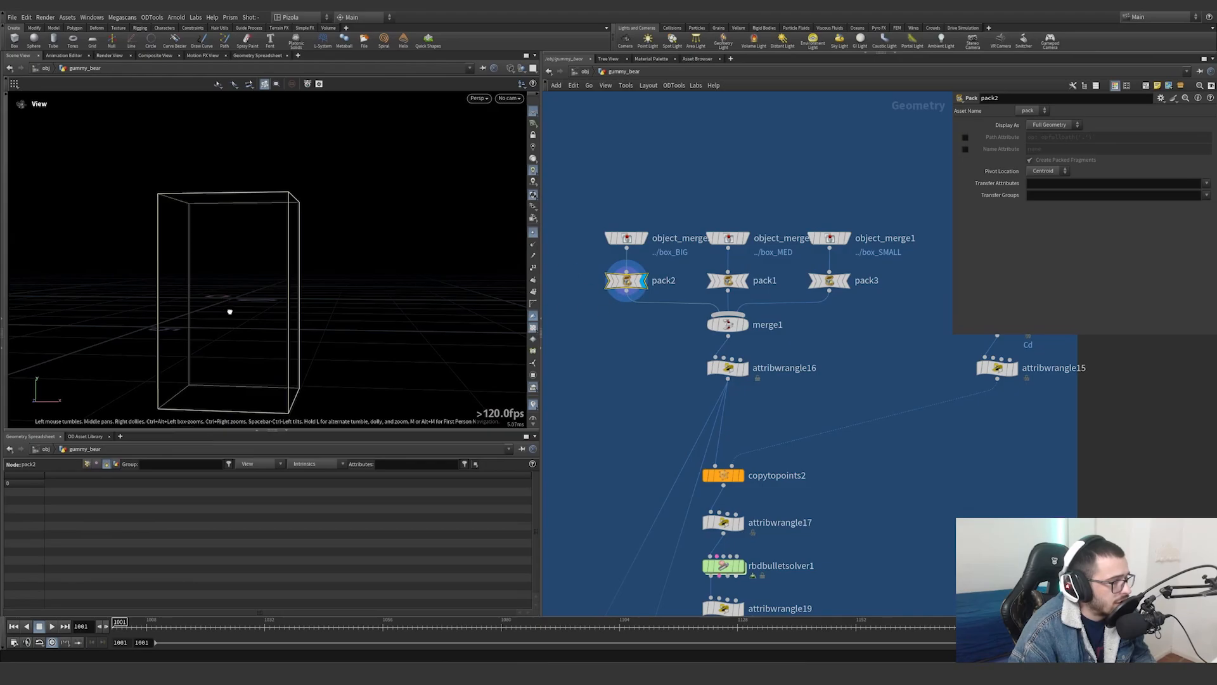
drag(230, 312, 146, 292)
key(s)
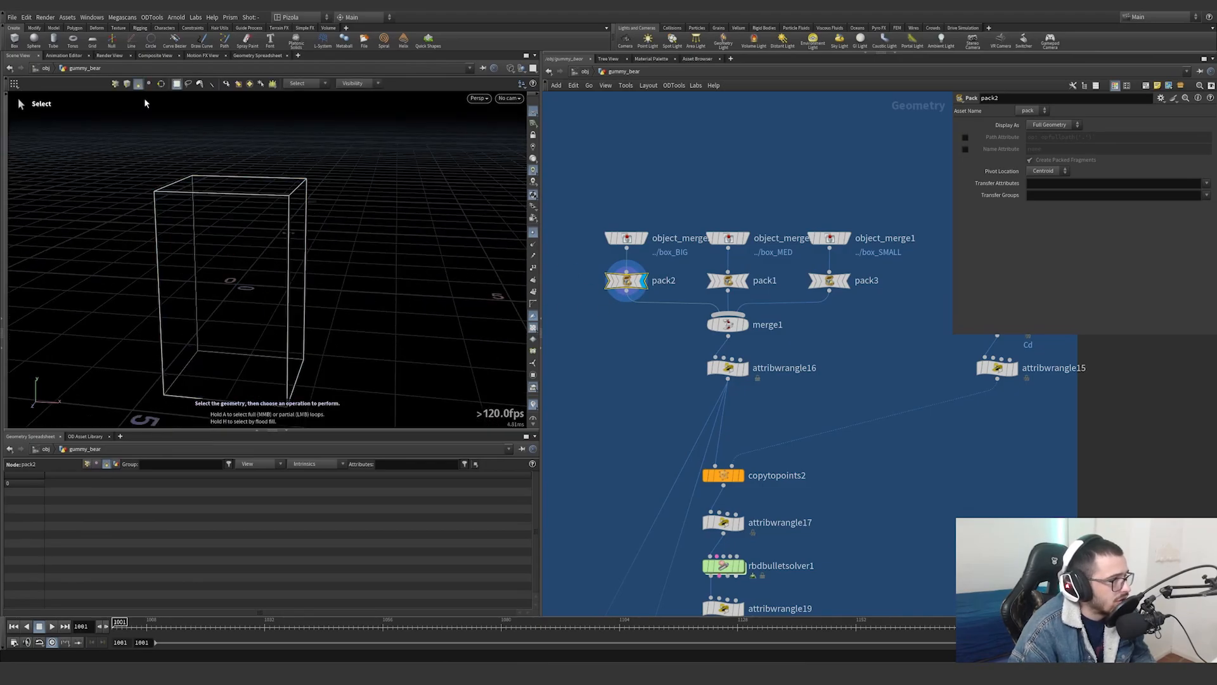
drag(324, 203, 152, 365)
alt+drag(338, 250, 150, 319)
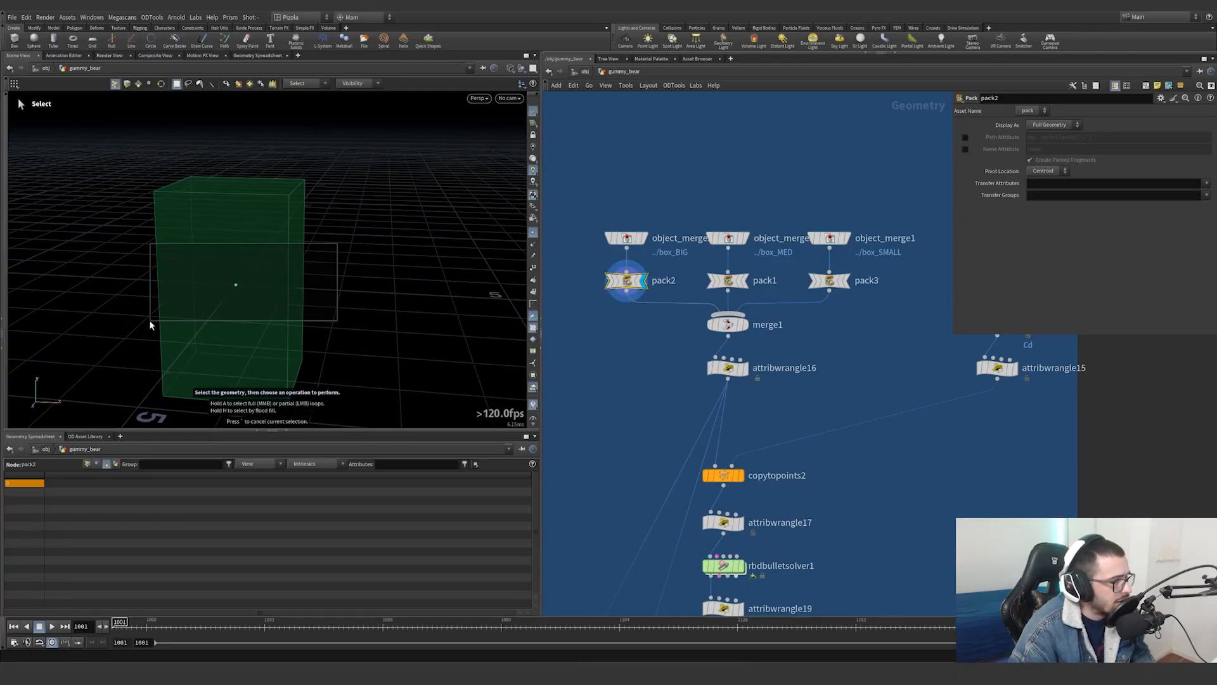
click(727, 368)
drag(780, 395, 716, 364)
key(Escape)
Display sphere1 at the start of the point-scattering branch and frame it to examine the elongated sphere
middle_drag(810, 494, 694, 405)
scroll(694, 404, down, 3)
middle_drag(777, 342, 732, 392)
click(790, 161)
drag(804, 176, 747, 148)
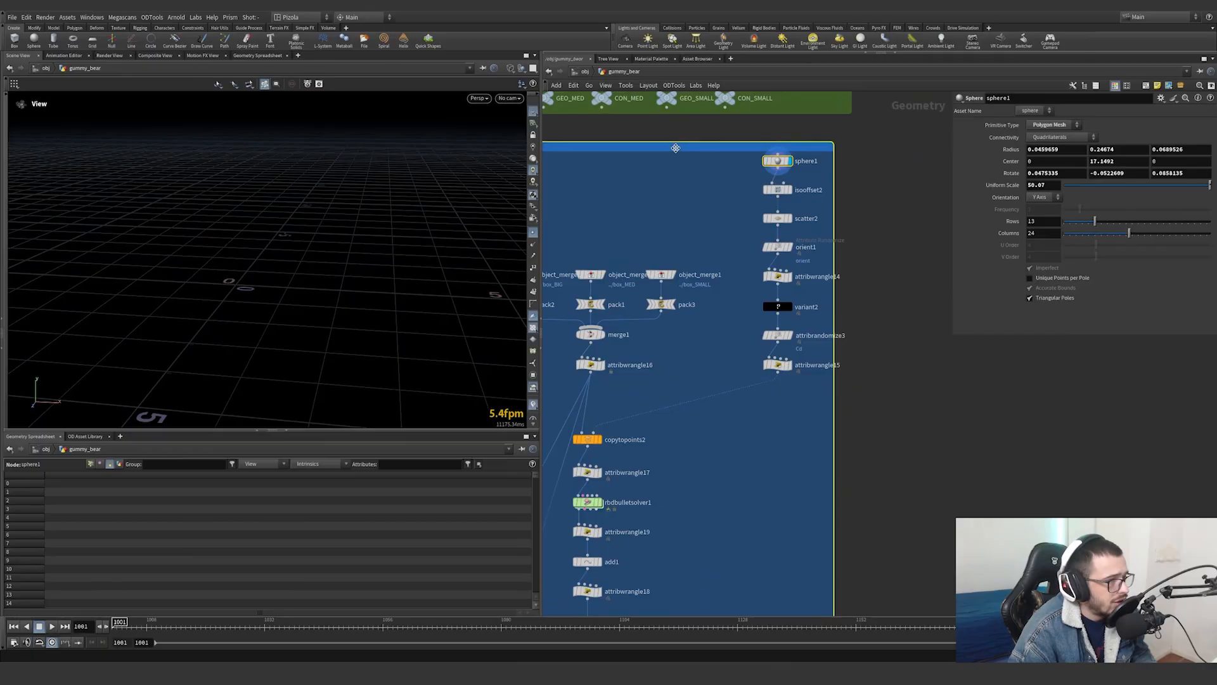
key(space+g)
drag(380, 192, 424, 239)
scroll(412, 208, down, 5)
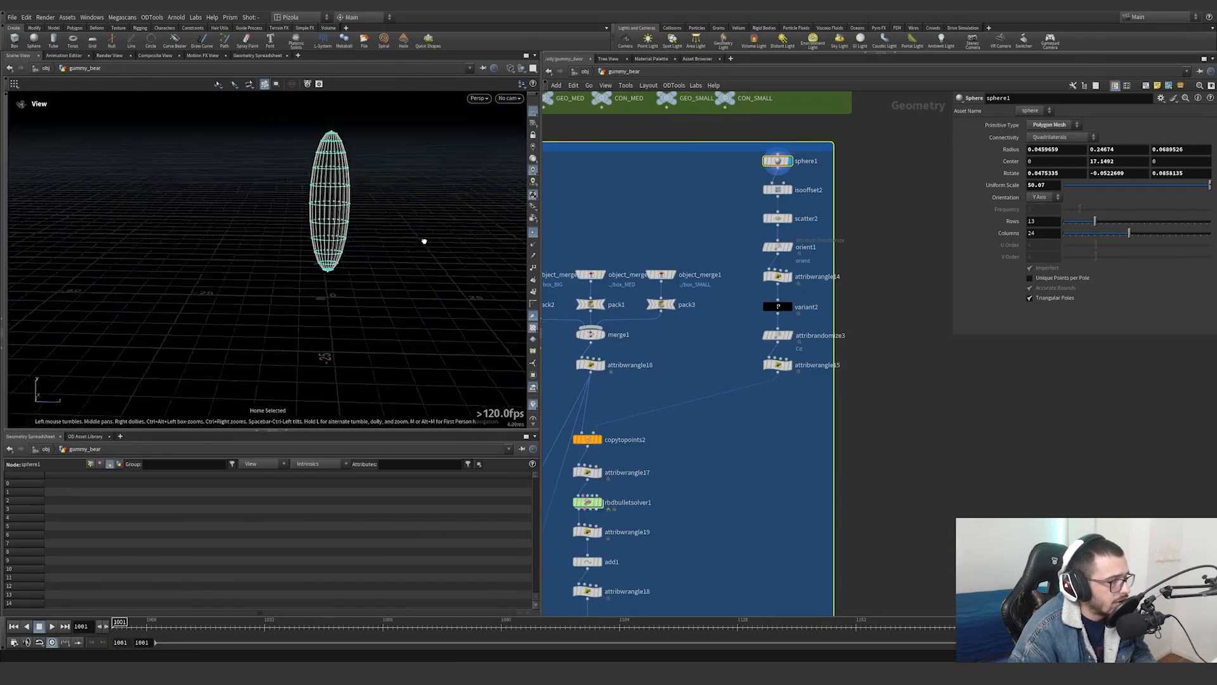
scroll(417, 206, up, 3)
Display the isooffset2 fog volume in shaded mode and examine the points that scatter2 distributes within it
click(788, 189)
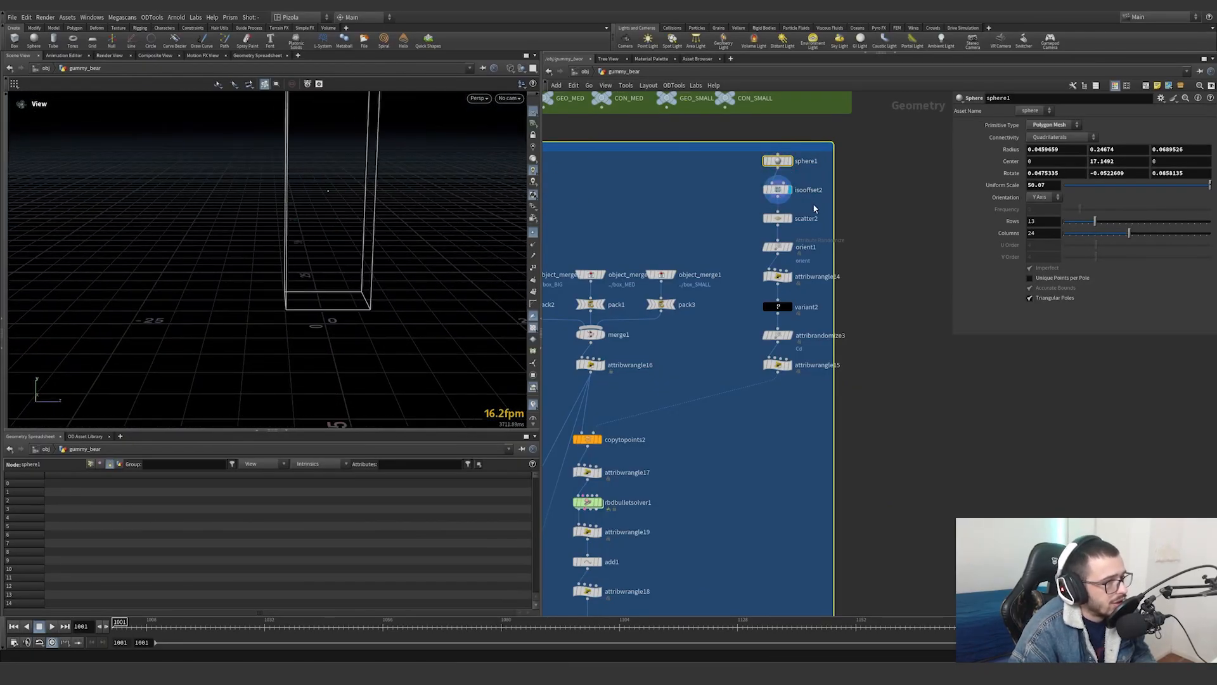
click(778, 189)
key(shift+w)
middle_drag(424, 187, 370, 230)
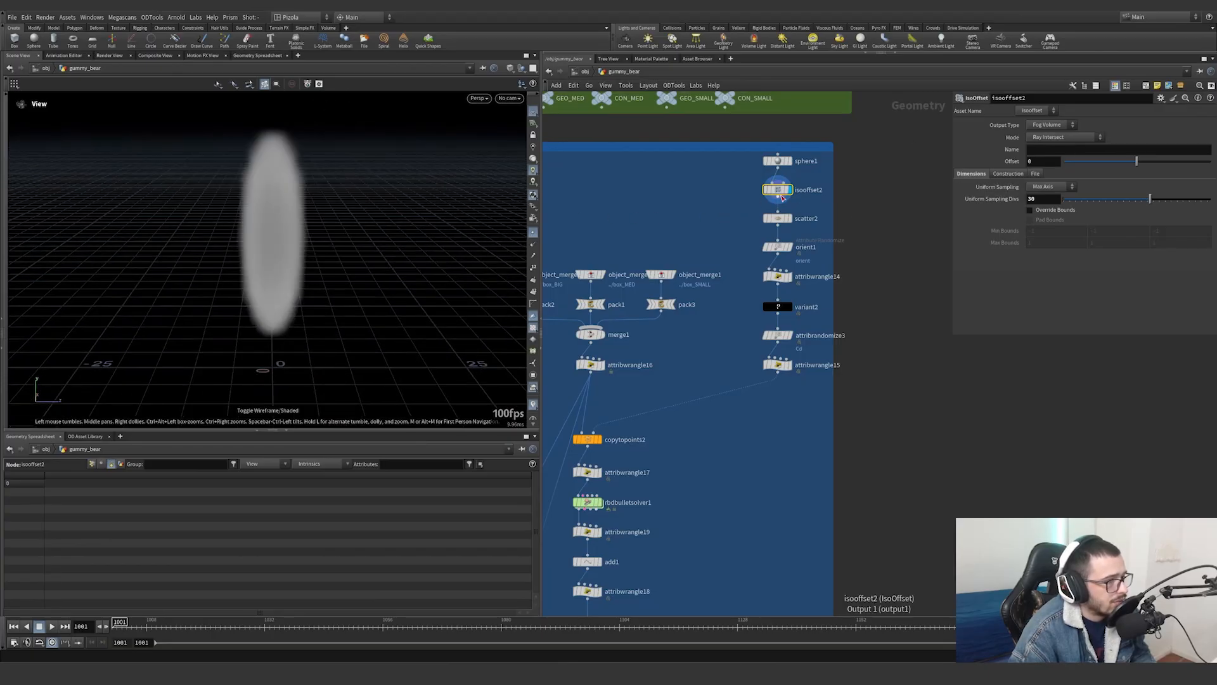
click(789, 218)
click(778, 218)
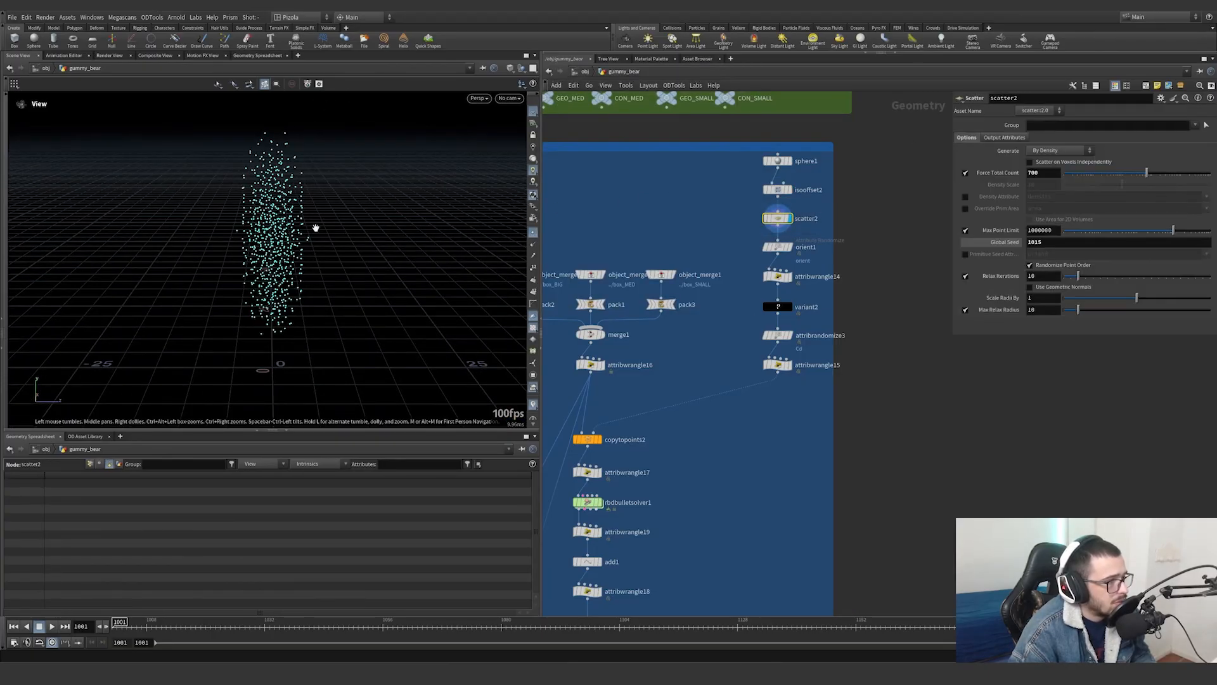
mouse_move(313, 228)
mouse_down()
mouse_move(296, 211)
mouse_move(275, 228)
mouse_move(288, 230)
mouse_up()
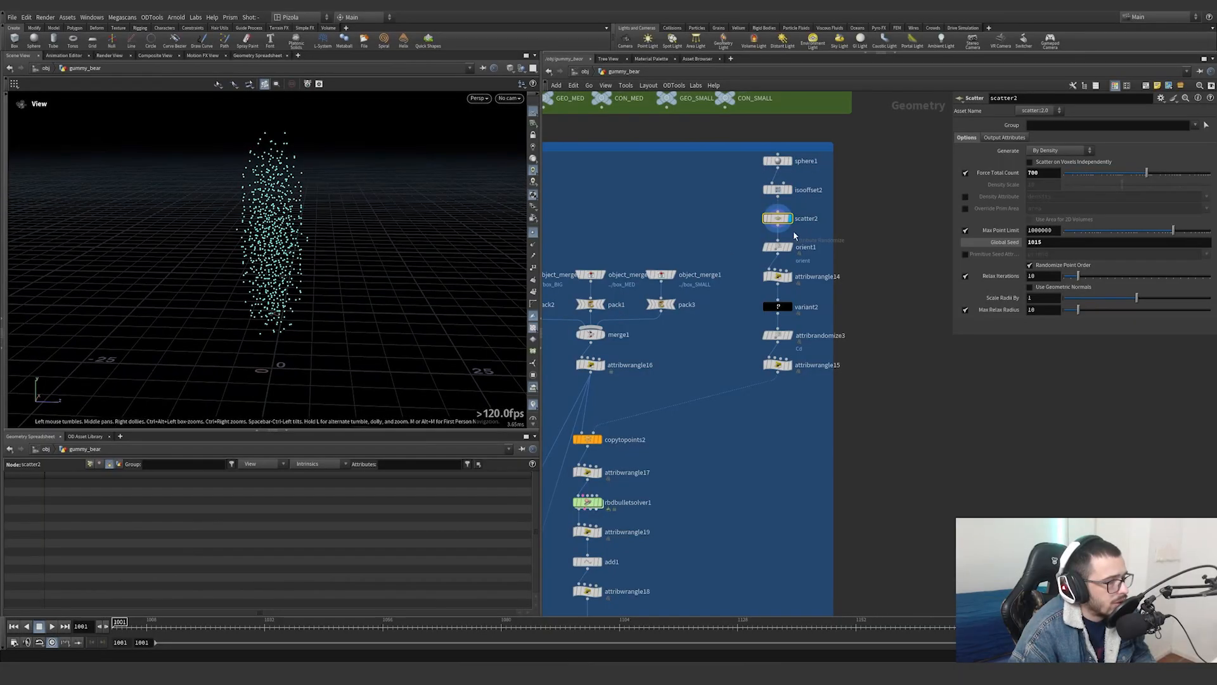
Display orient1 with point orientation axes shown and examine its Direction or Orientation distribution with 4 dimensions
click(792, 251)
drag(821, 263, 737, 236)
right_drag(353, 220, 431, 269)
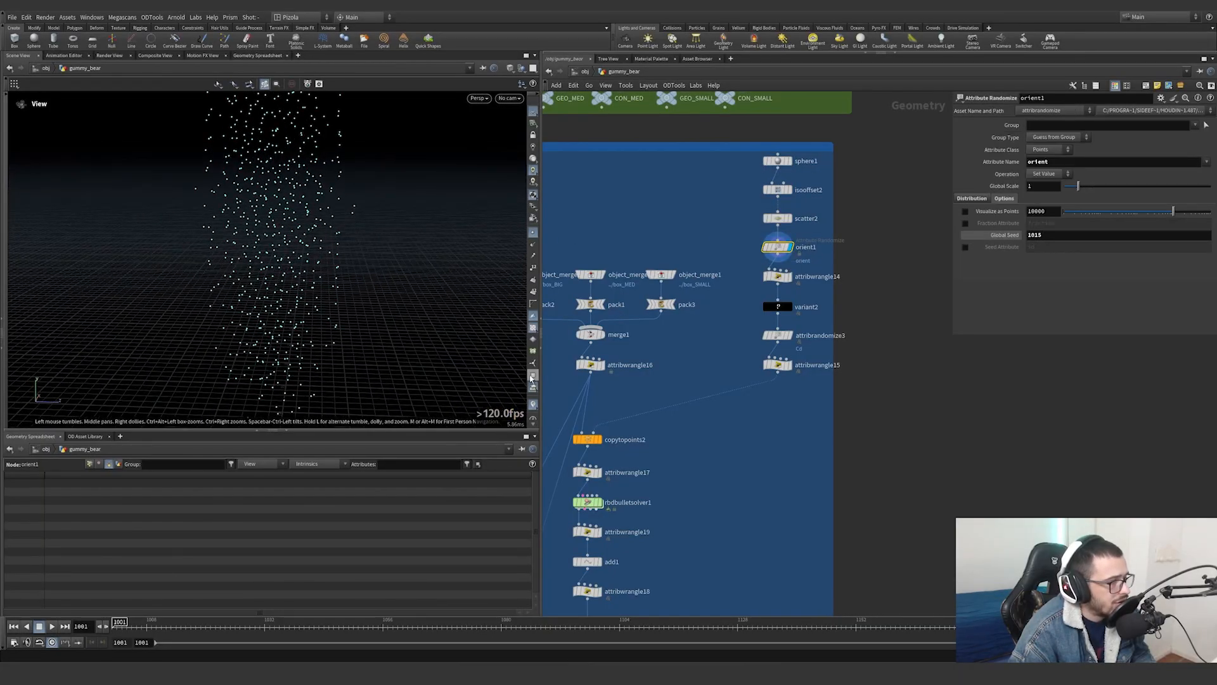
click(533, 364)
right_drag(453, 349, 609, 223)
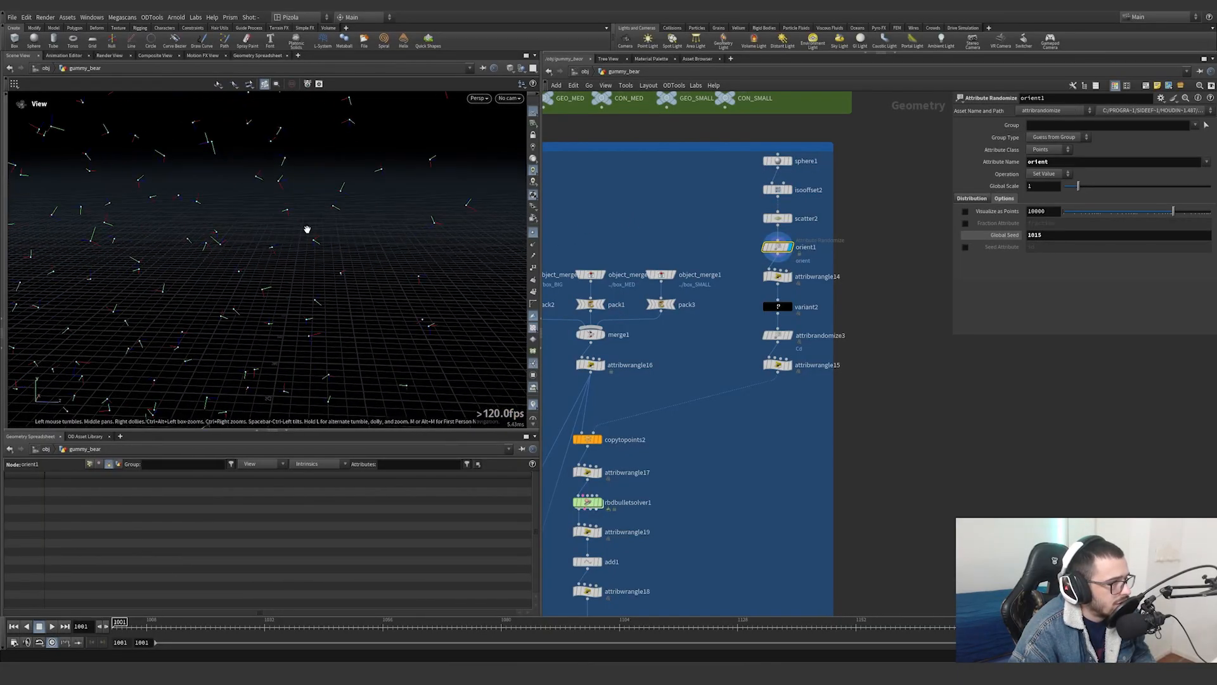
drag(307, 229, 235, 243)
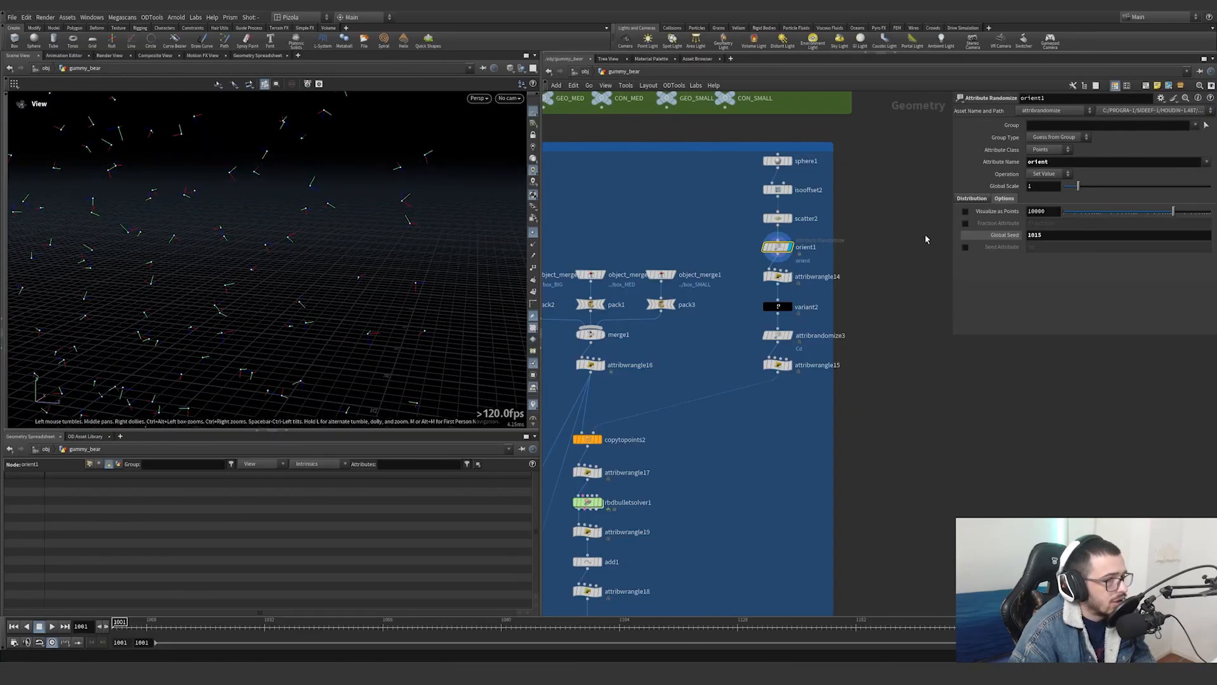
click(975, 199)
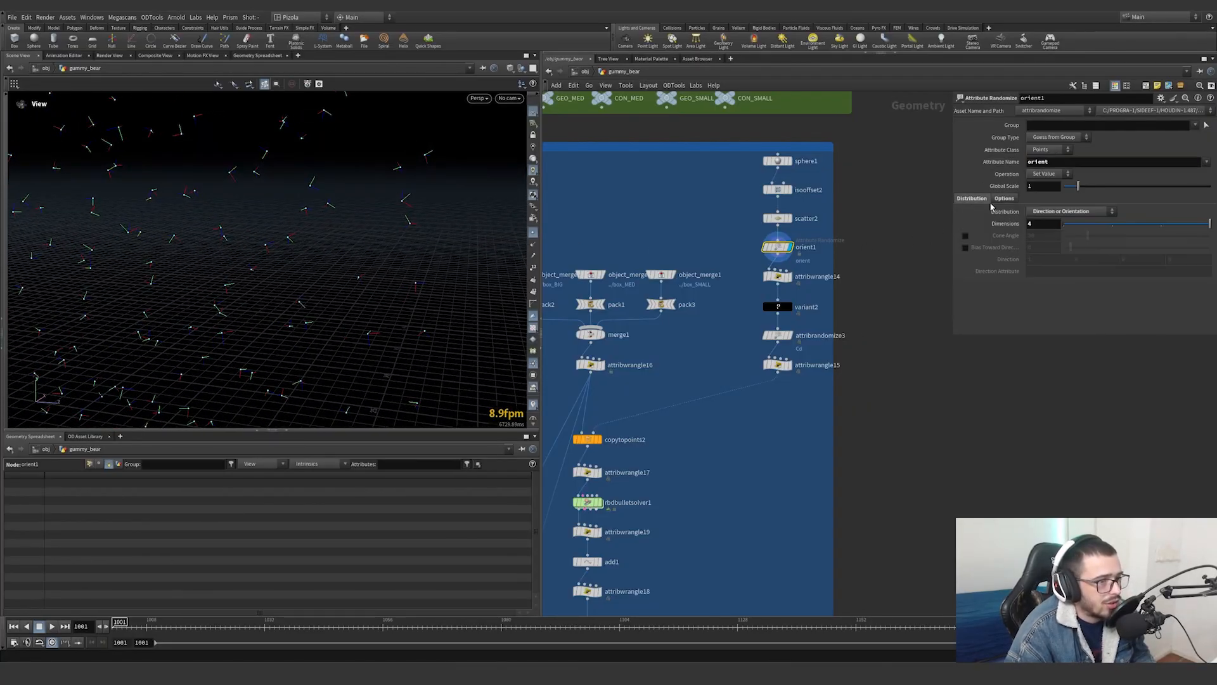
click(1044, 222)
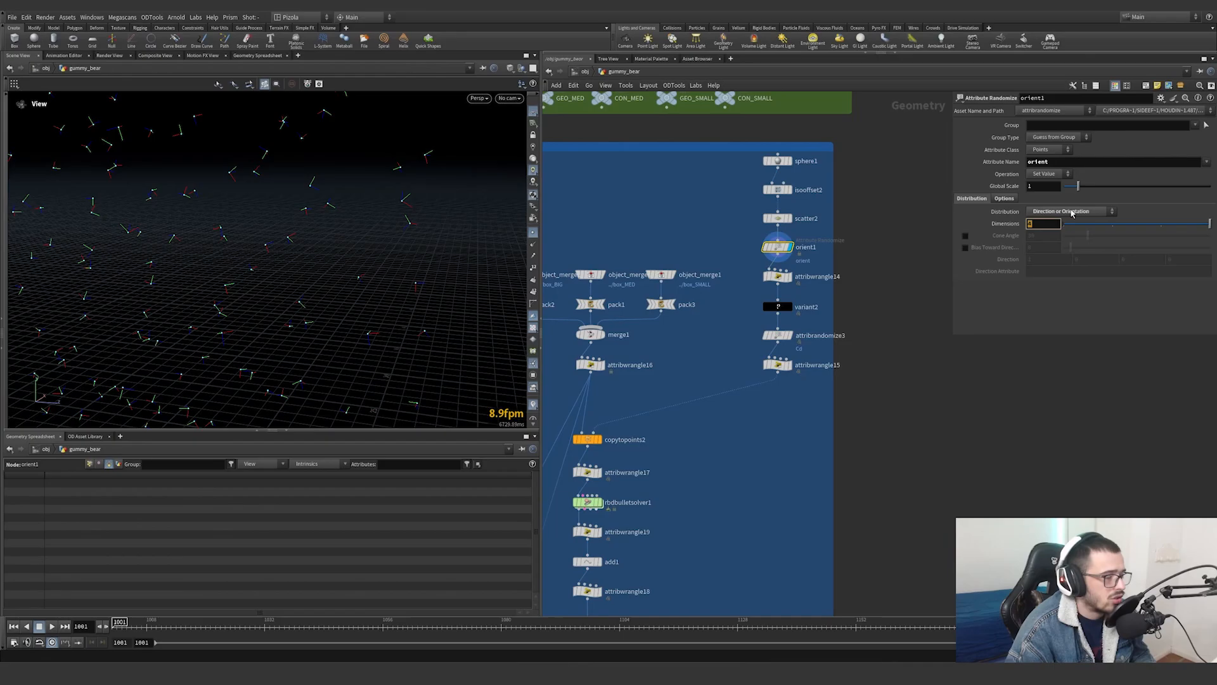
Select attribwrangle14 and examine the code lines that assign the id and idReal attributes to the points
click(778, 276)
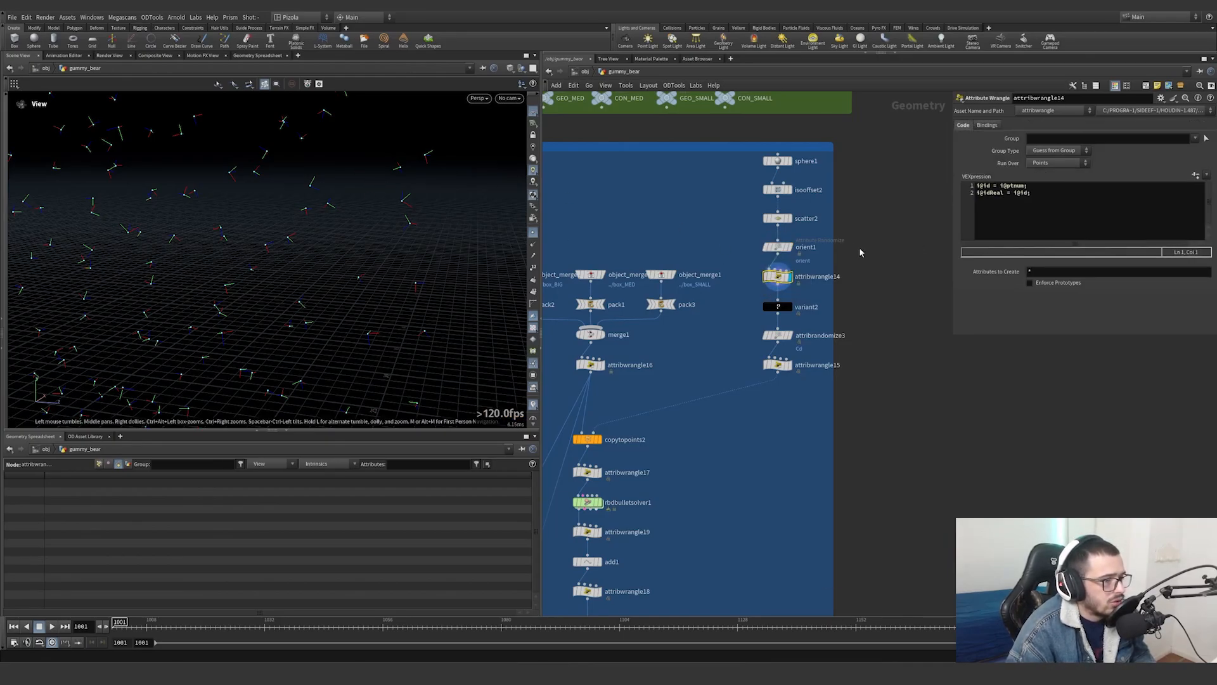
drag(1036, 188, 971, 187)
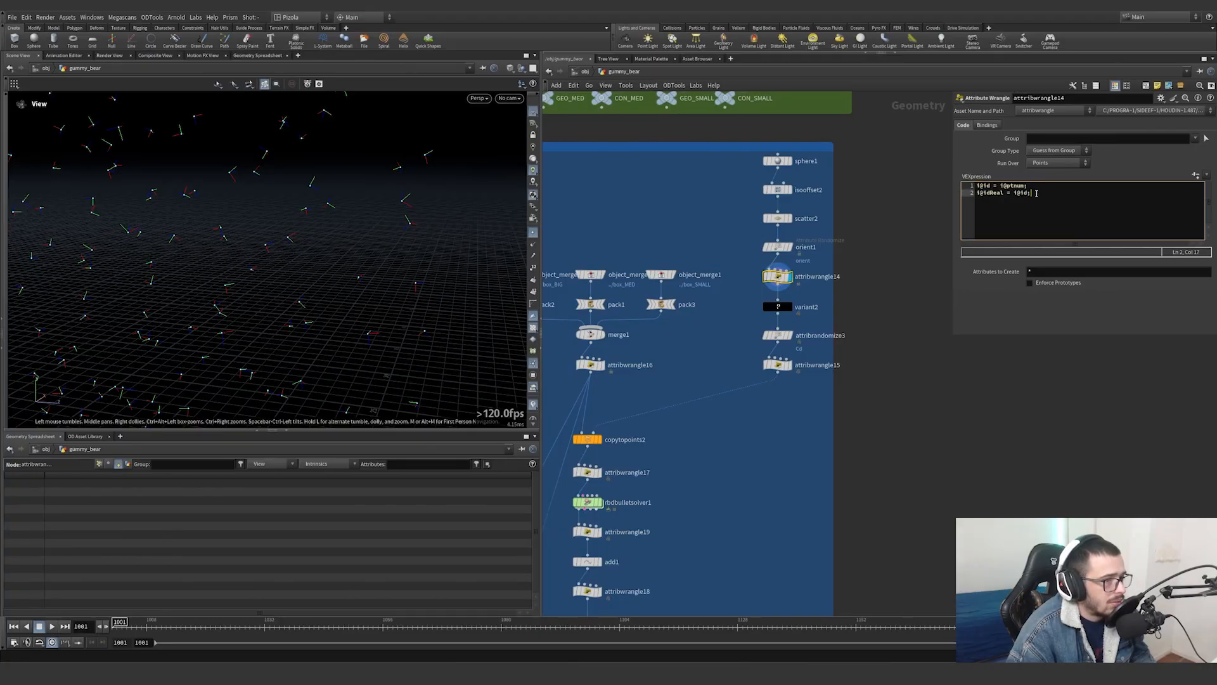
drag(1031, 193, 973, 193)
double_click(983, 186)
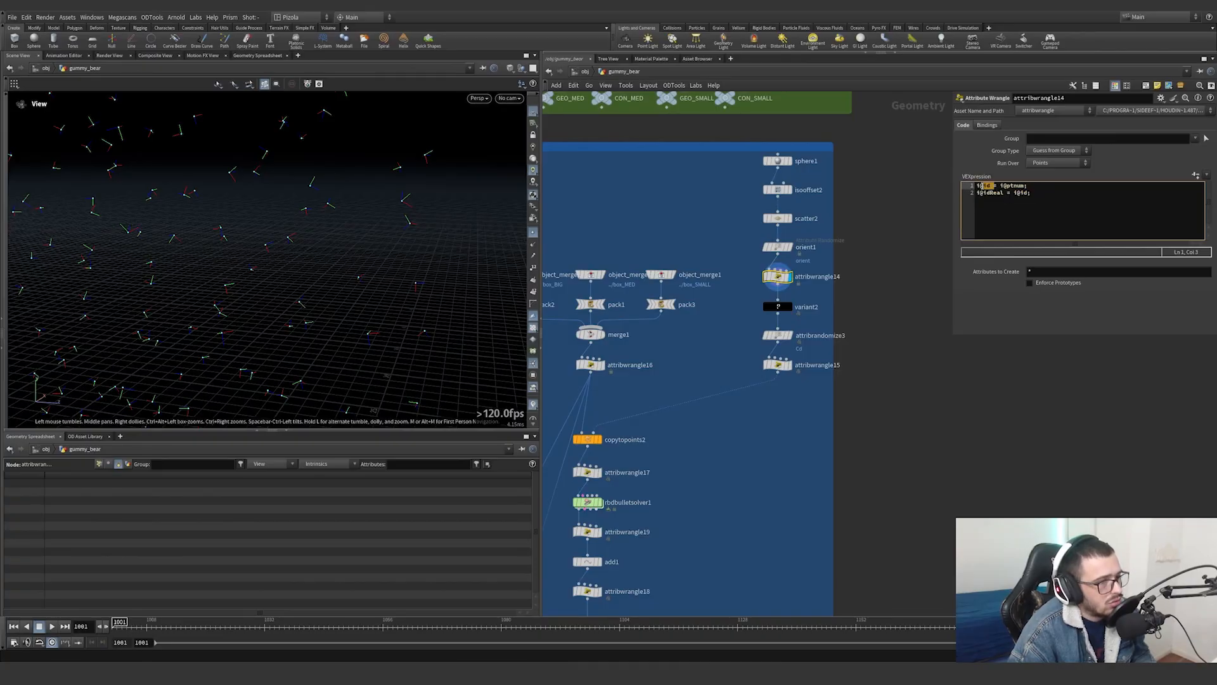
drag(997, 187, 976, 187)
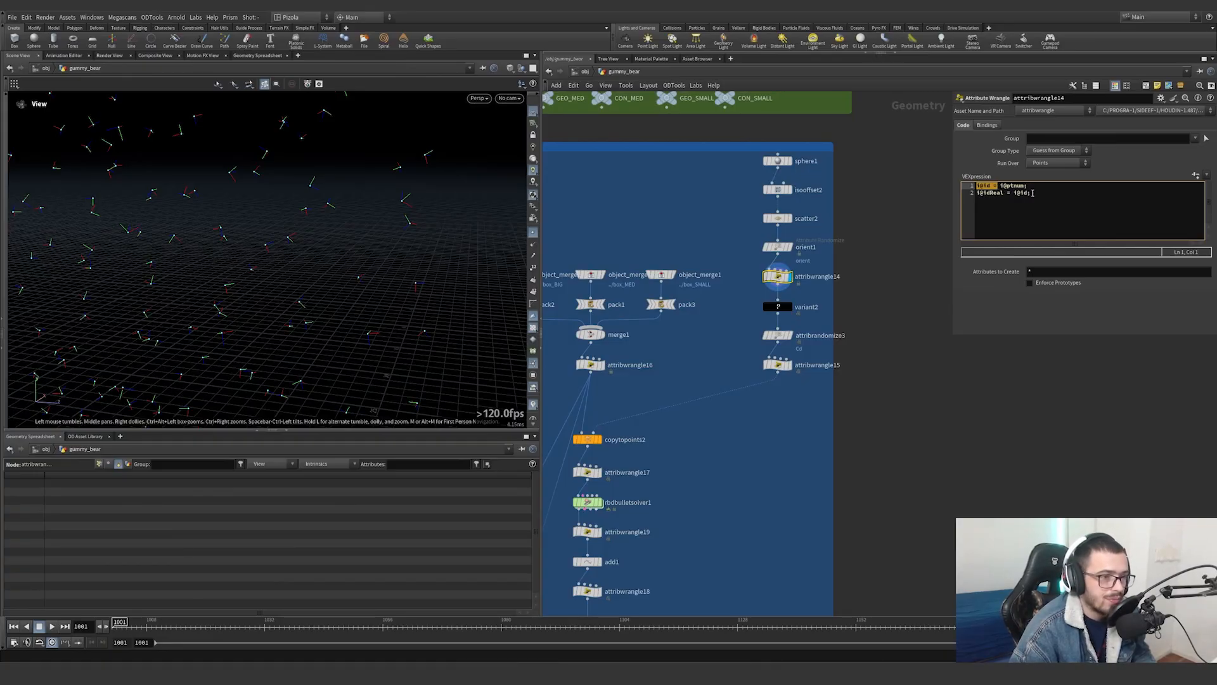
drag(1033, 193, 967, 192)
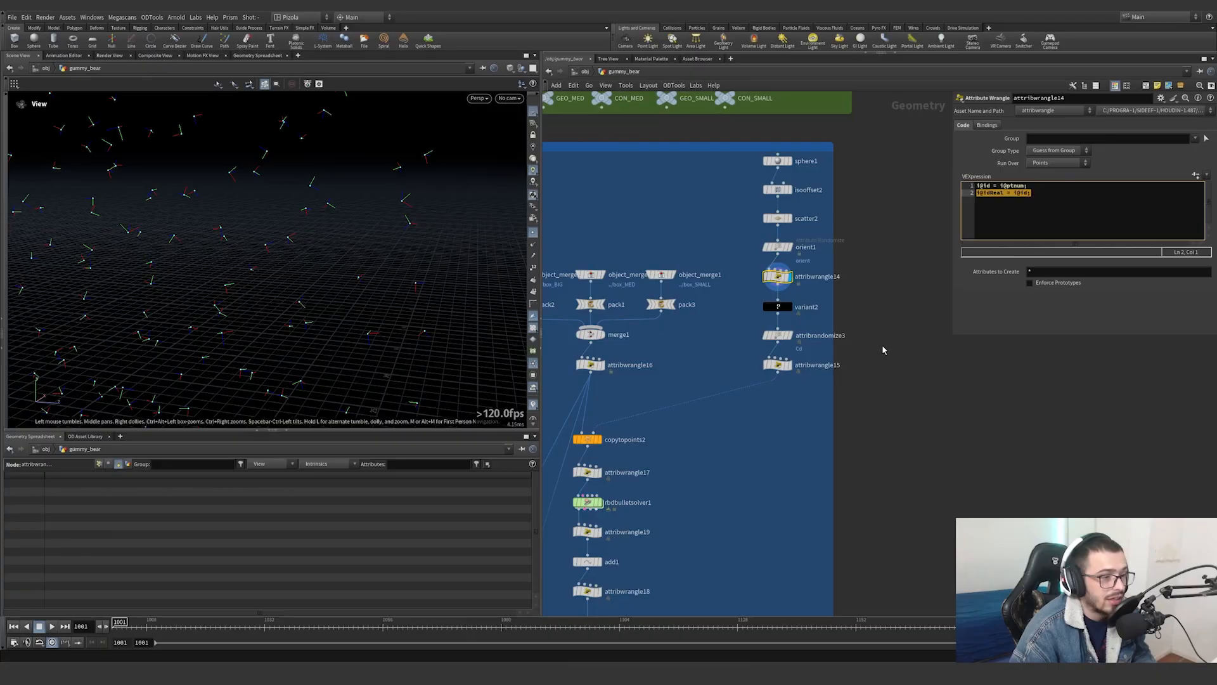
Sort variant2's points by variant in the geometry spreadsheet, and examine the attribrandomize3 and attribcast2 nodes inside it
click(778, 307)
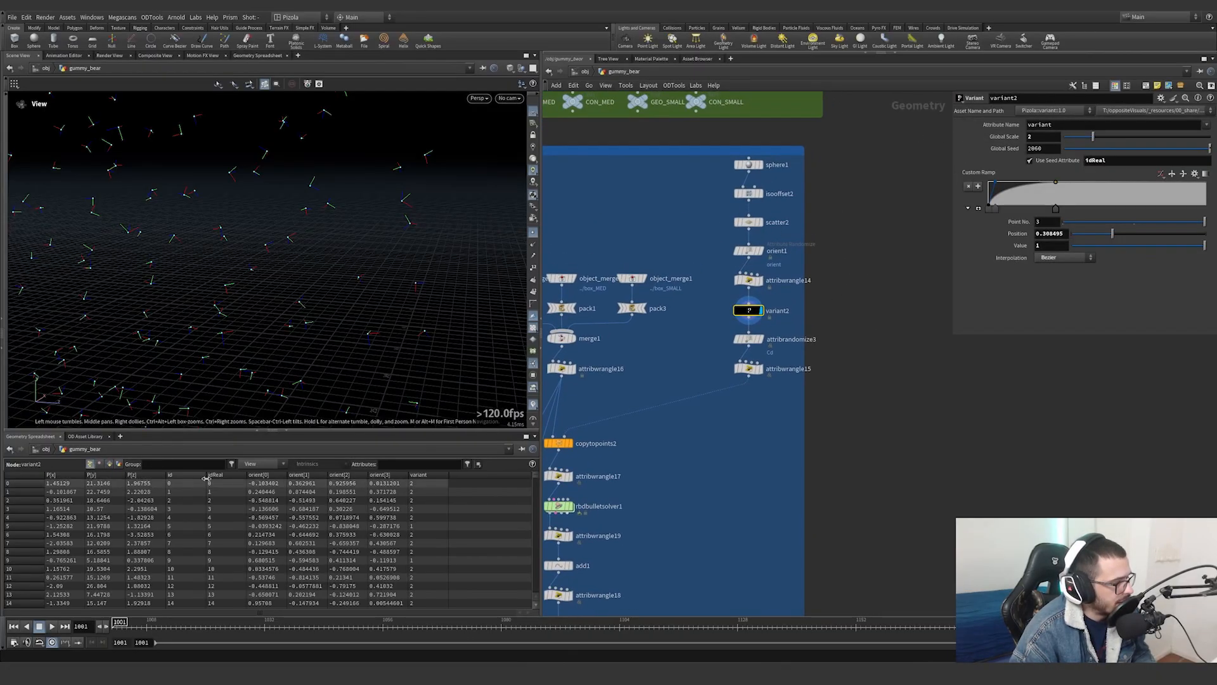
click(423, 475)
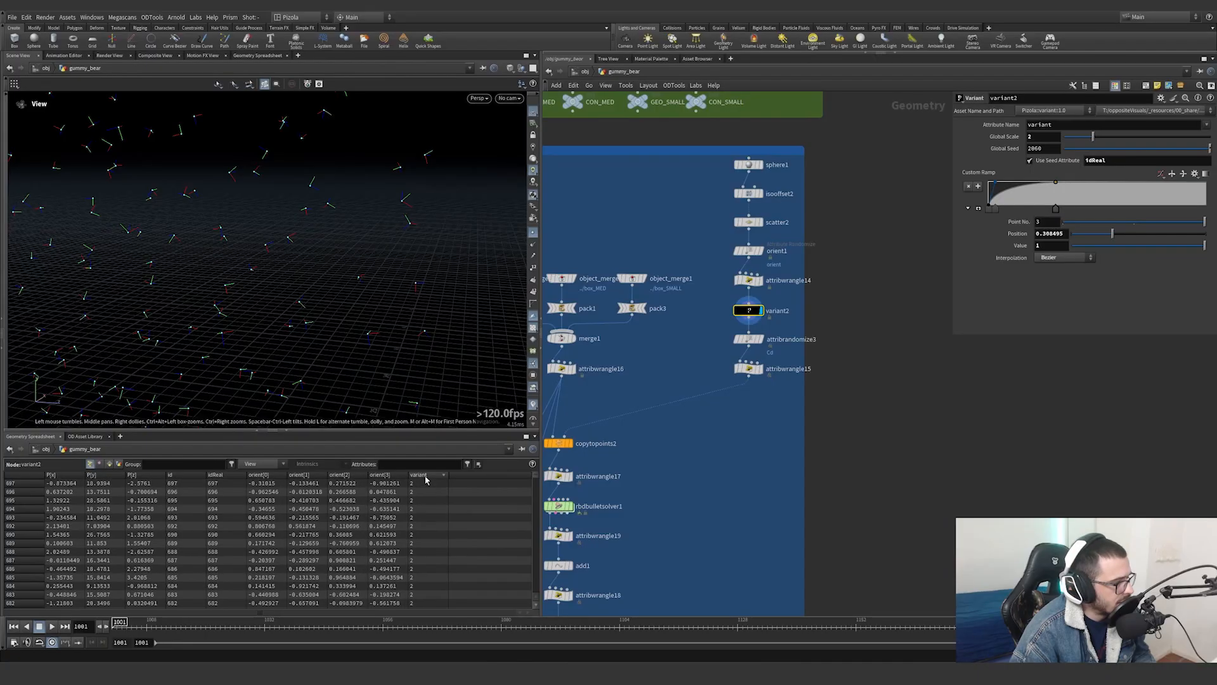
double_click(749, 310)
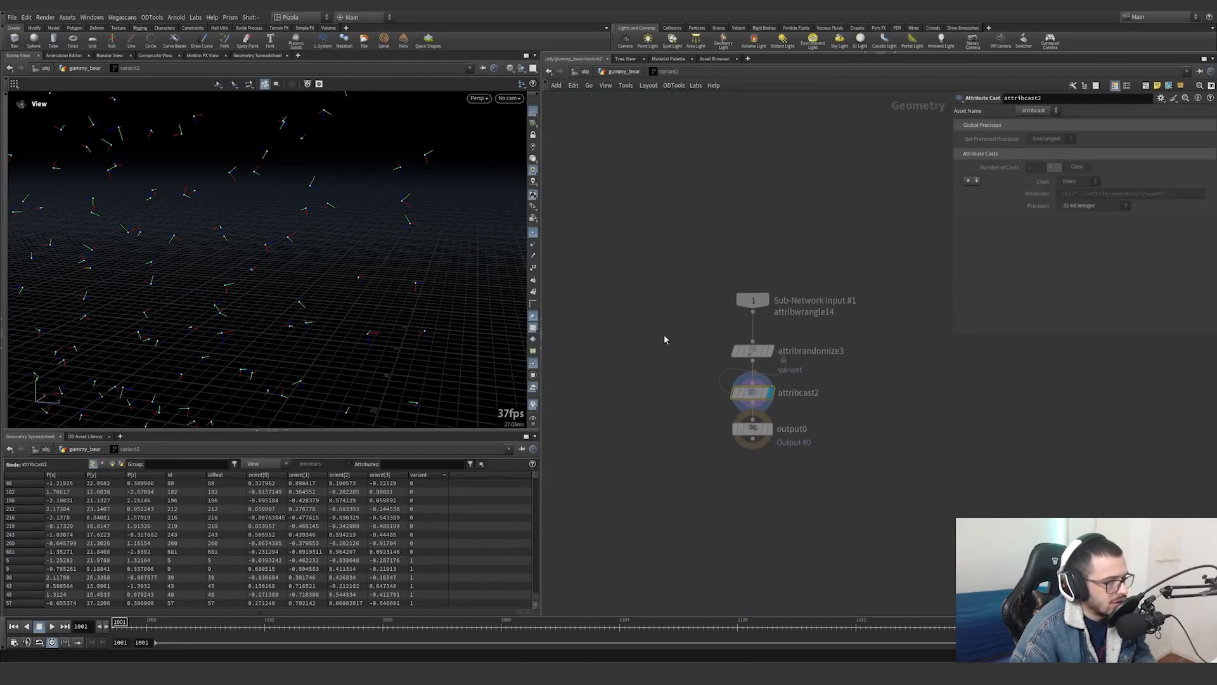
click(971, 200)
scroll(1020, 268, down, 2)
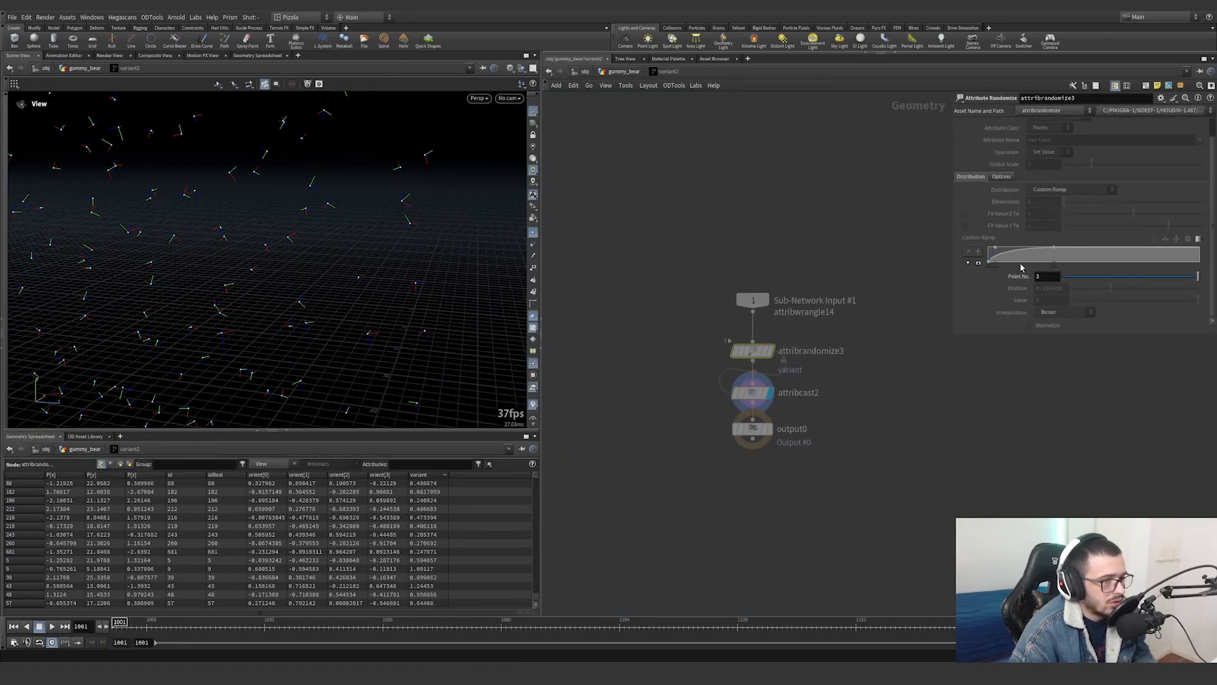
scroll(1047, 193, up, 2)
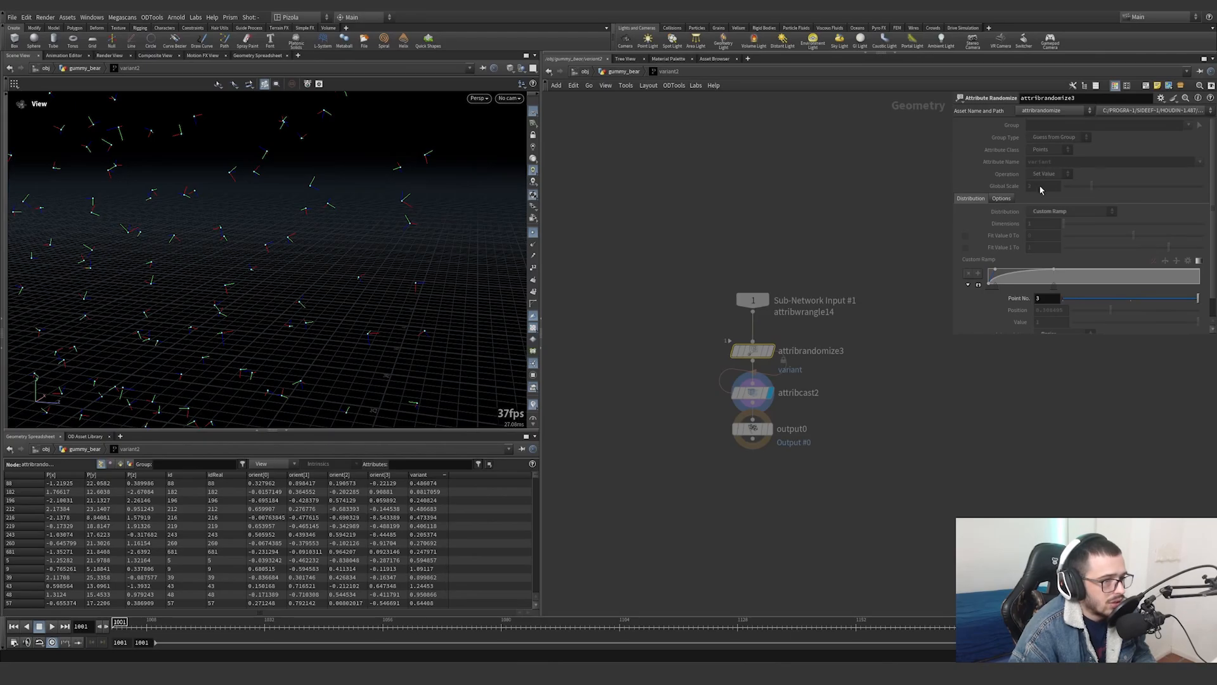
click(754, 393)
click(1028, 194)
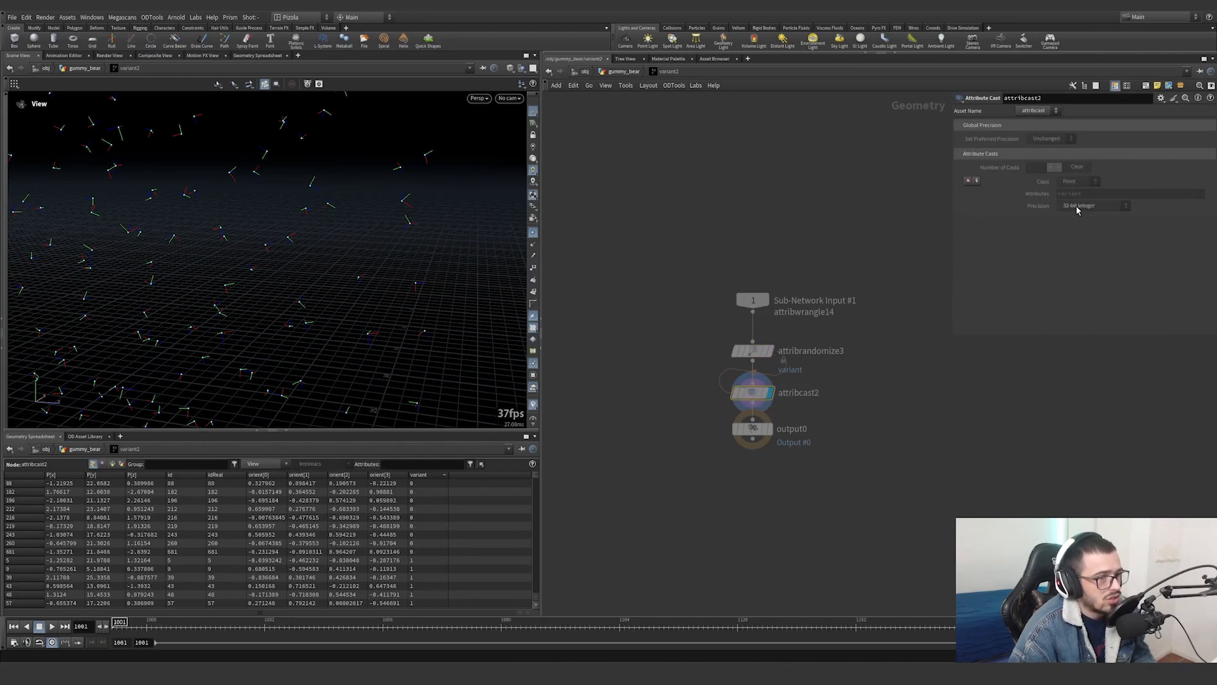
click(625, 72)
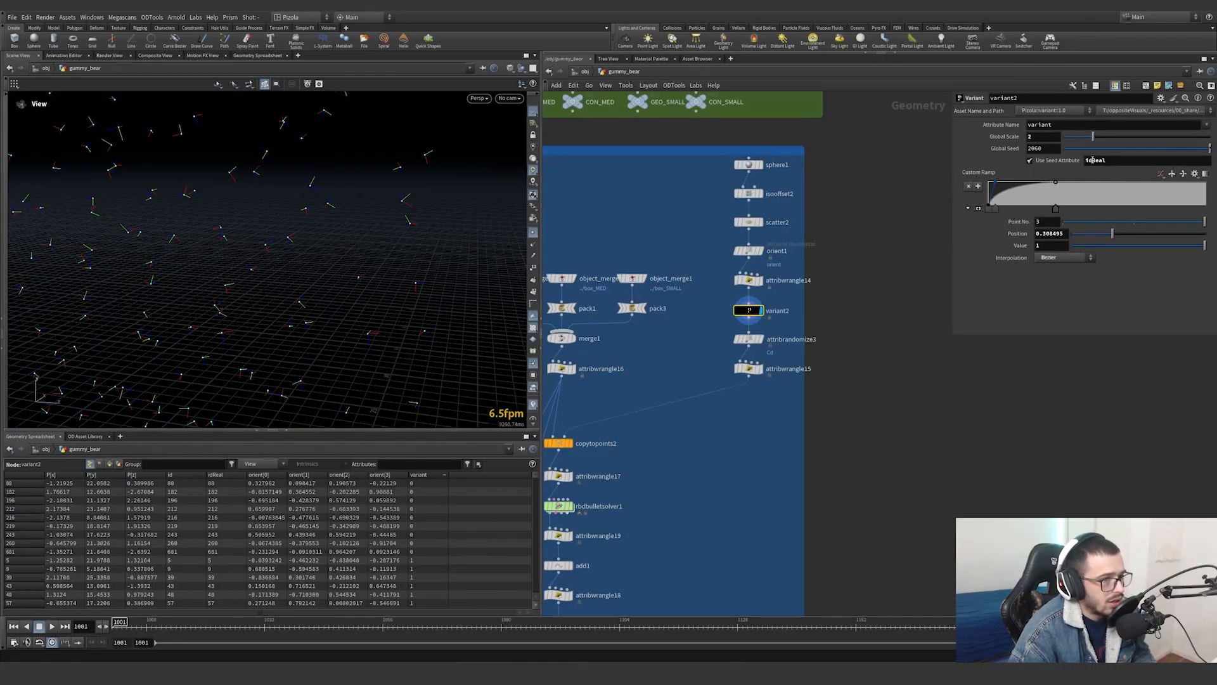
Trace variant2's seed attribute idReal back to its assignment in attribwrangle14 and its spreadsheet column
click(748, 279)
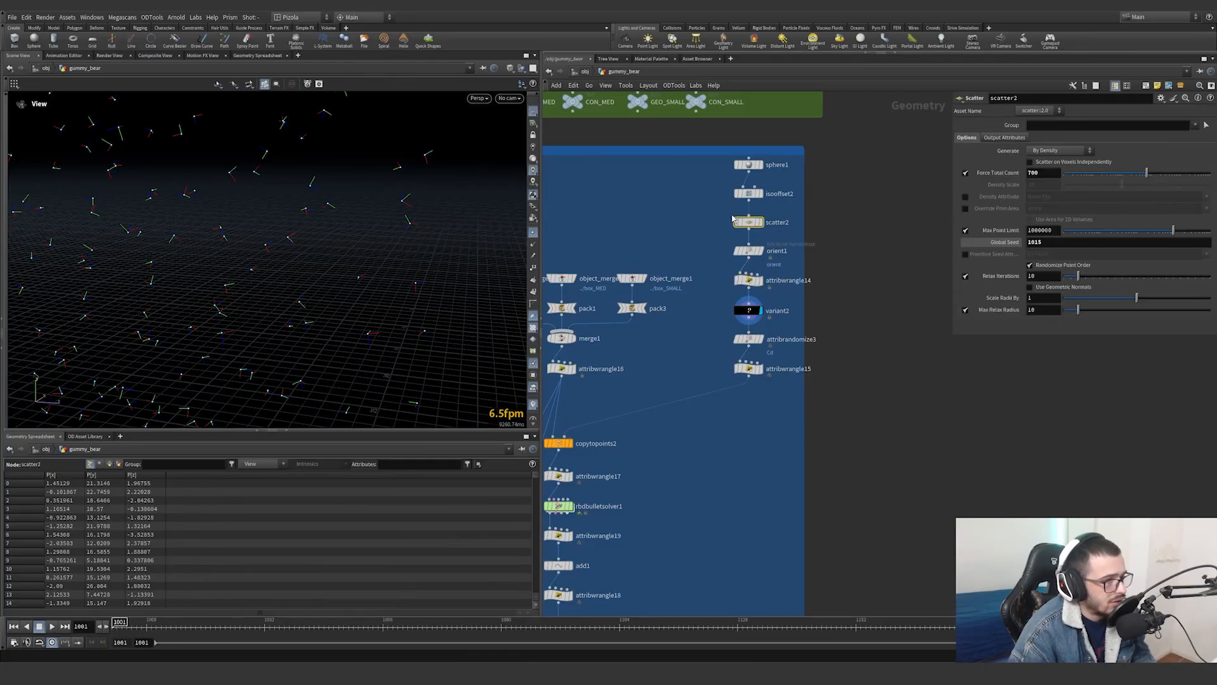
drag(1007, 194, 978, 196)
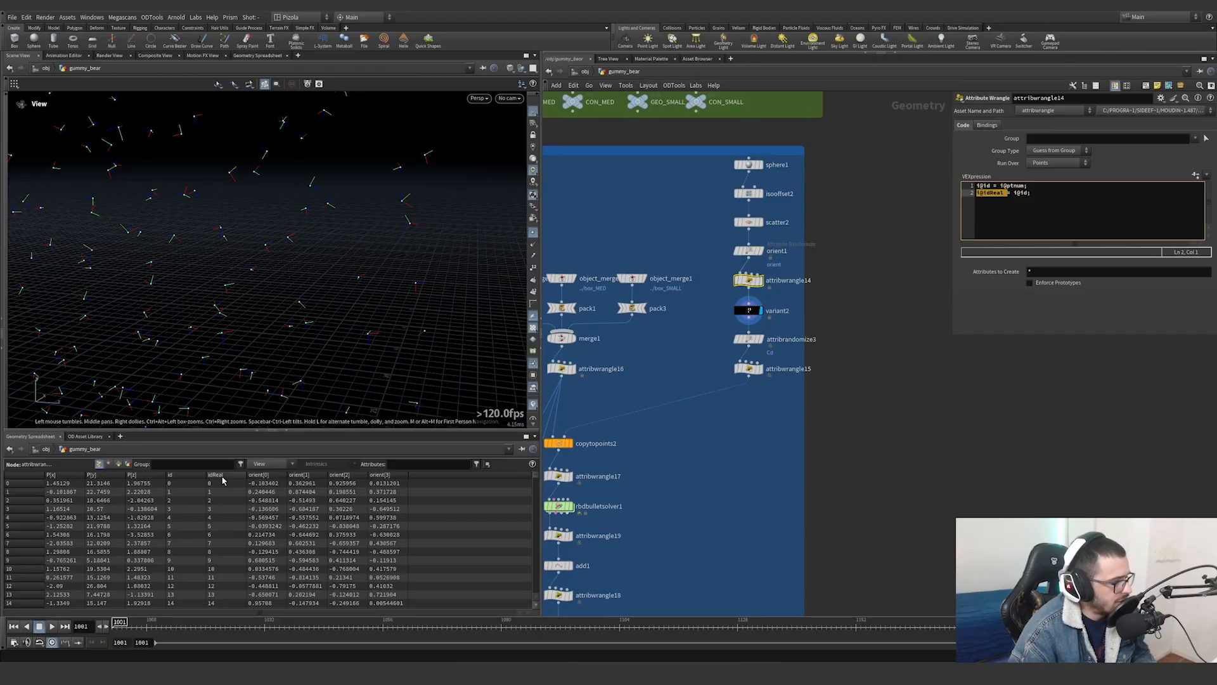
click(747, 311)
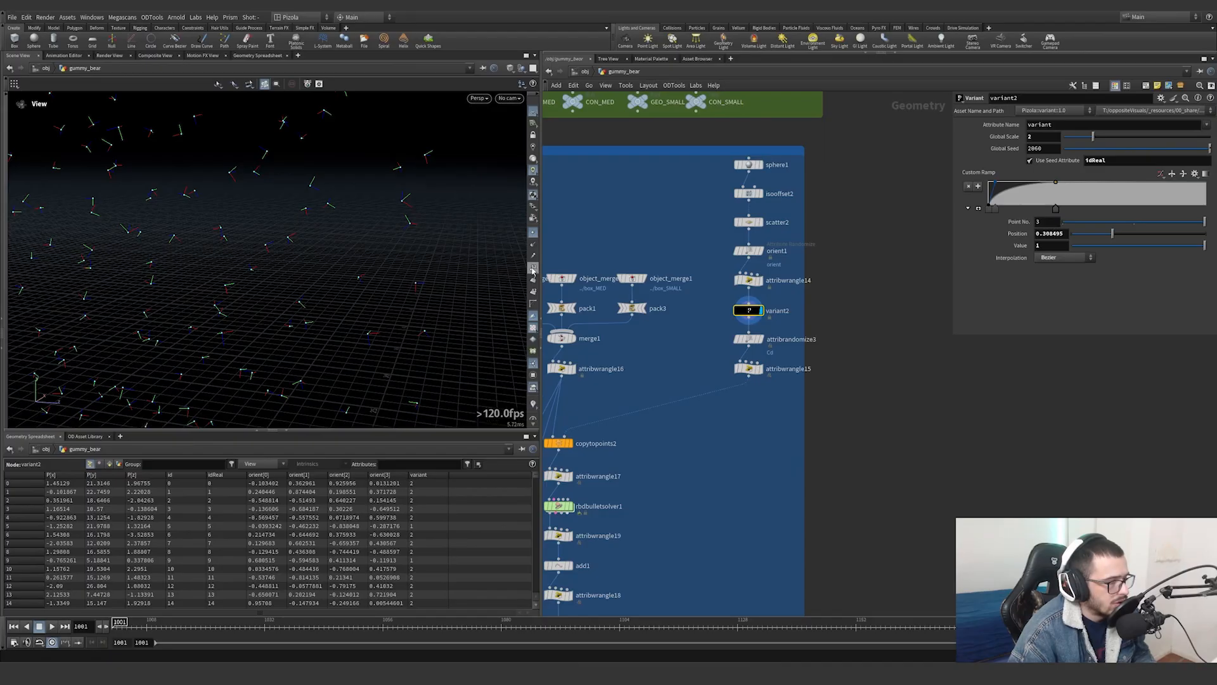
Hide the point orientation axes and check variant2's point attributes in its node info
click(533, 364)
click(728, 311)
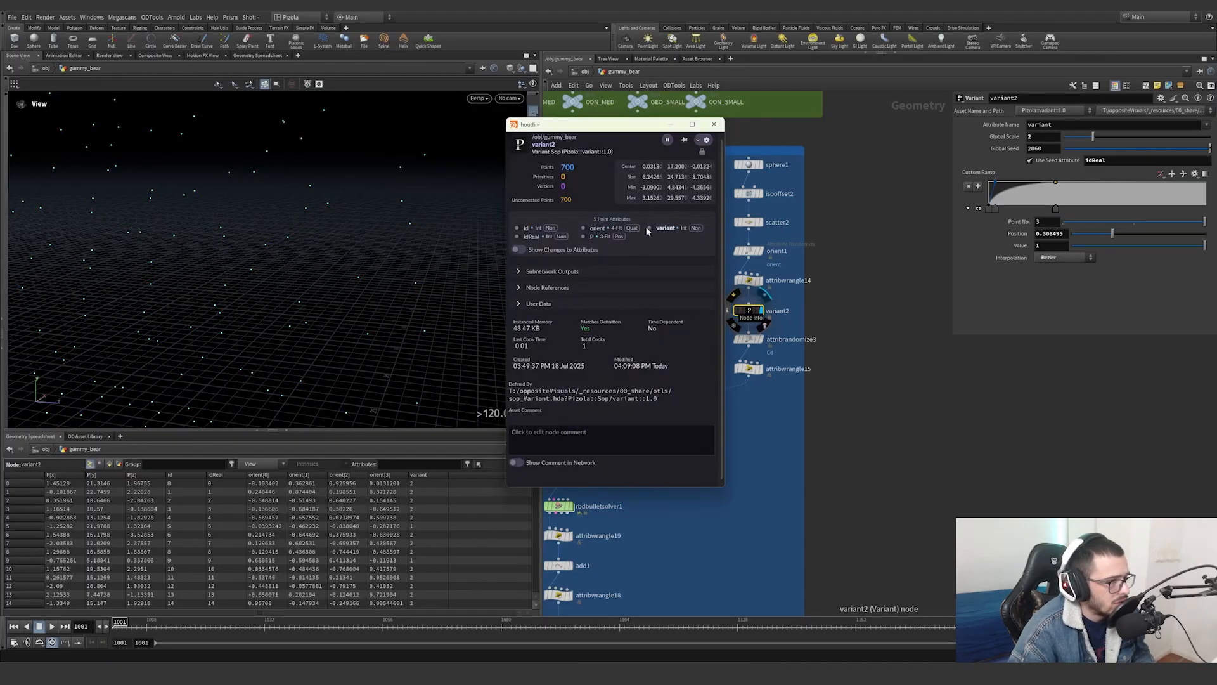
click(714, 124)
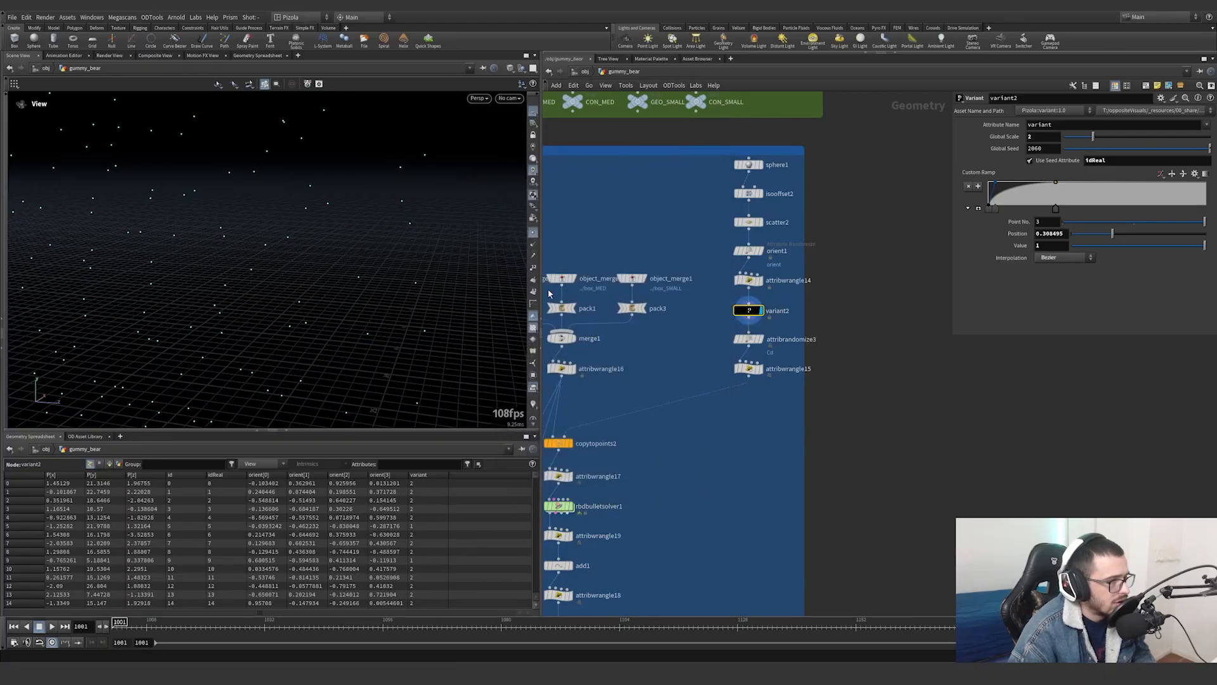
Turn on the variant point attribute visualizer for variant2 and view the whole column of scattered points
click(534, 233)
right_drag(395, 246, 244, 310)
scroll(532, 389, down, 2)
click(533, 383)
middle_drag(326, 242, 331, 283)
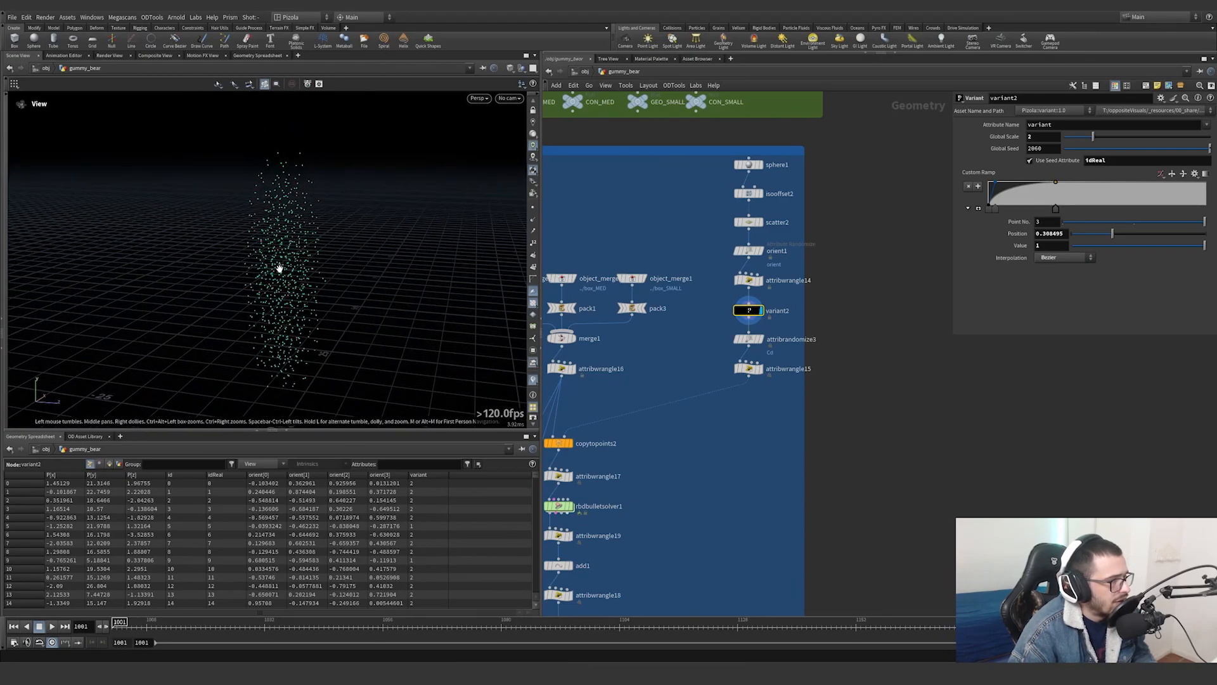
drag(278, 269, 389, 258)
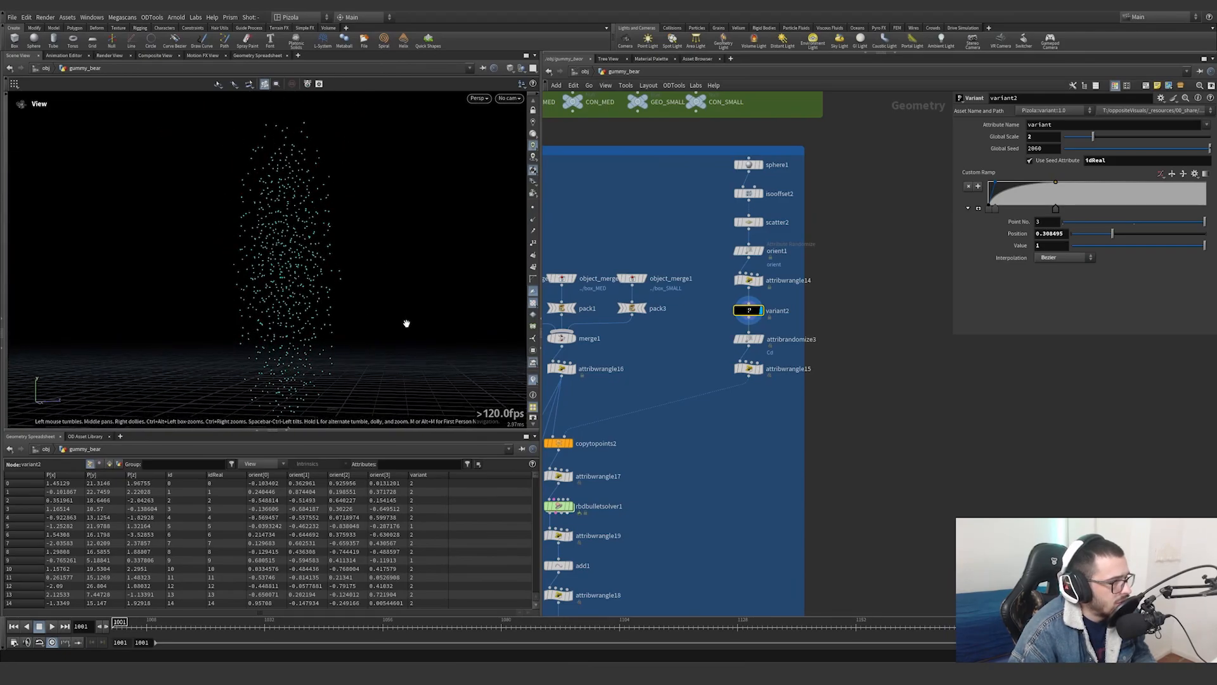
Set the random seed of the variant point attribute visualizer to 2
click(532, 381)
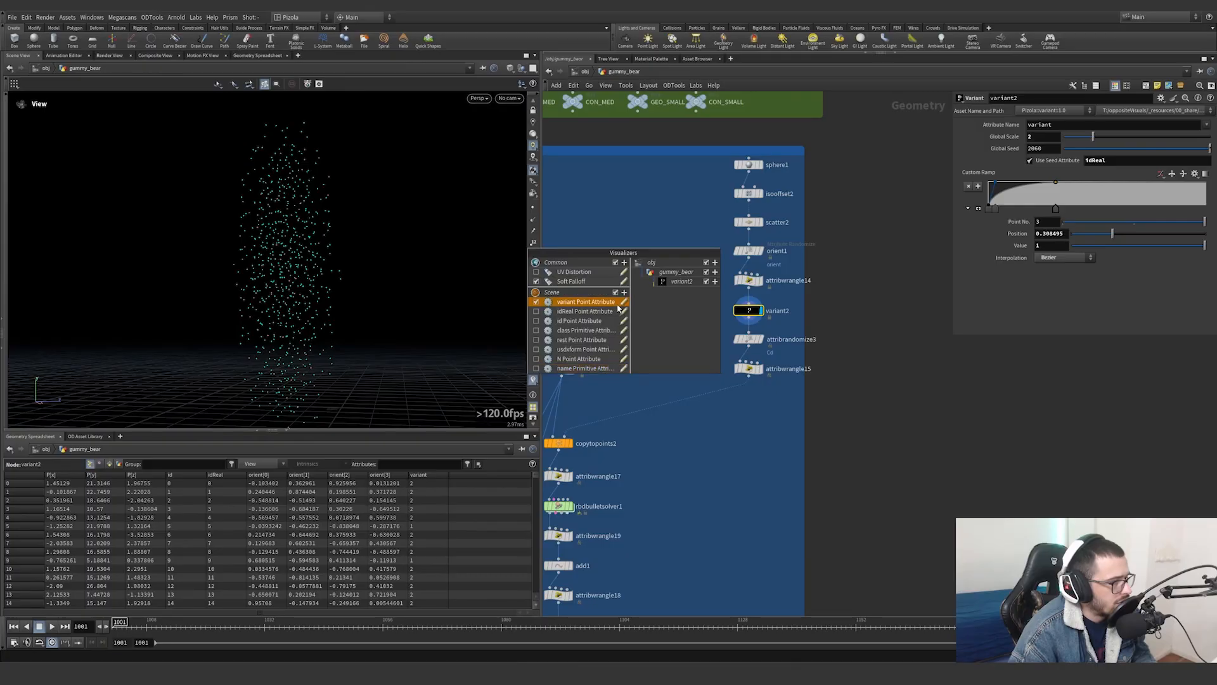
click(535, 304)
right_click(566, 302)
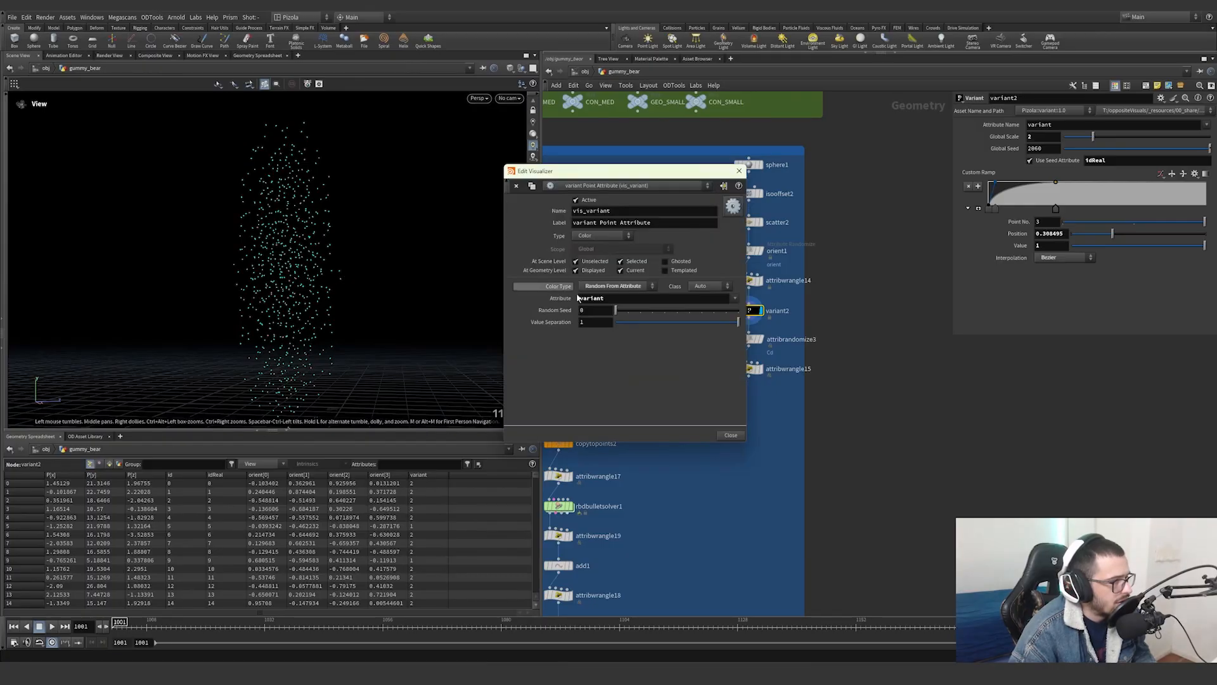
drag(629, 312, 638, 312)
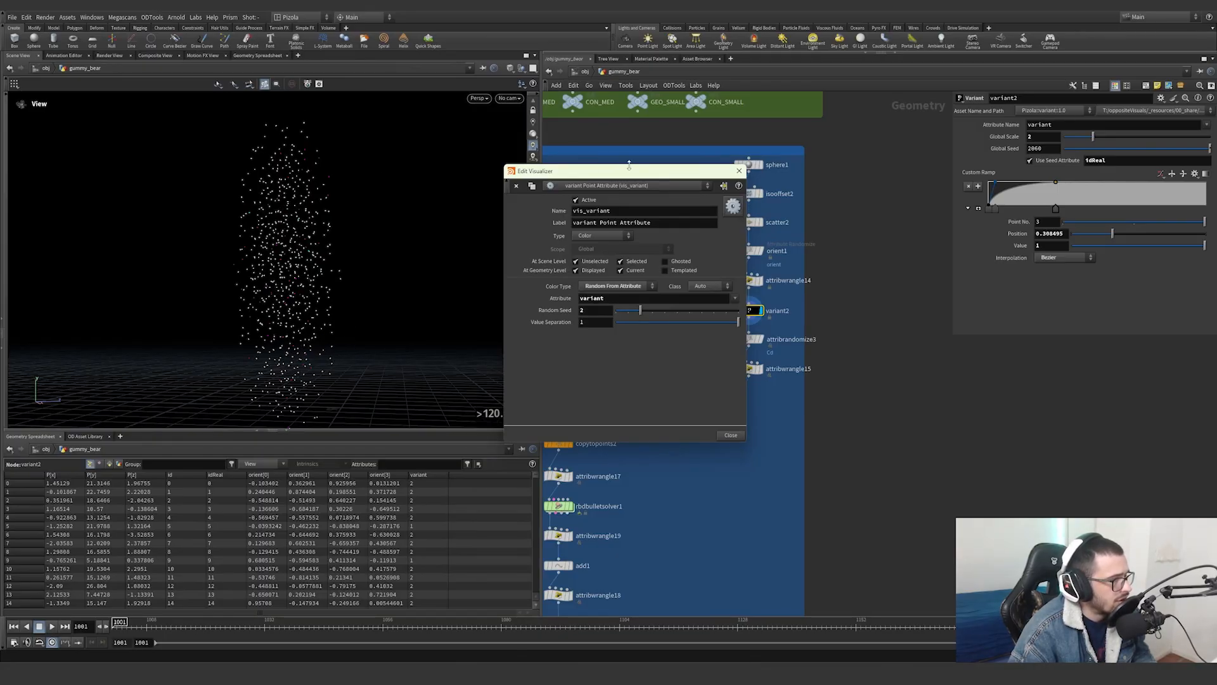
click(738, 170)
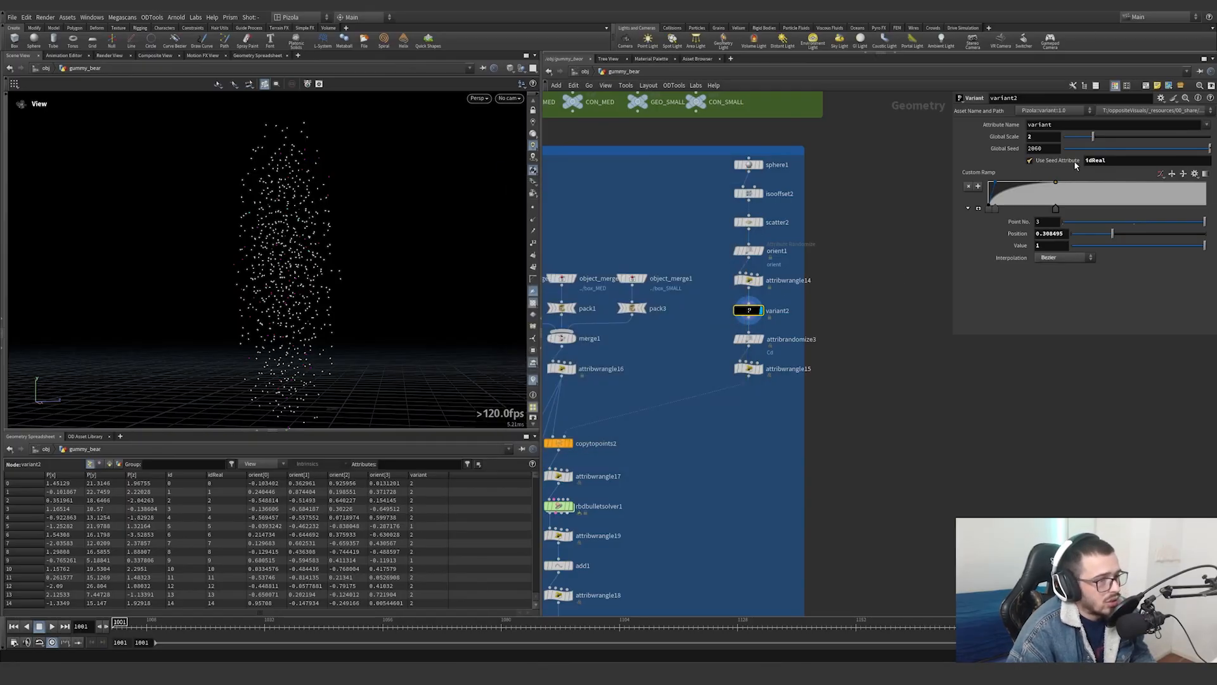
Sort variant2's points by variant in ascending order and browse the variant values in the geometry spreadsheet
click(434, 475)
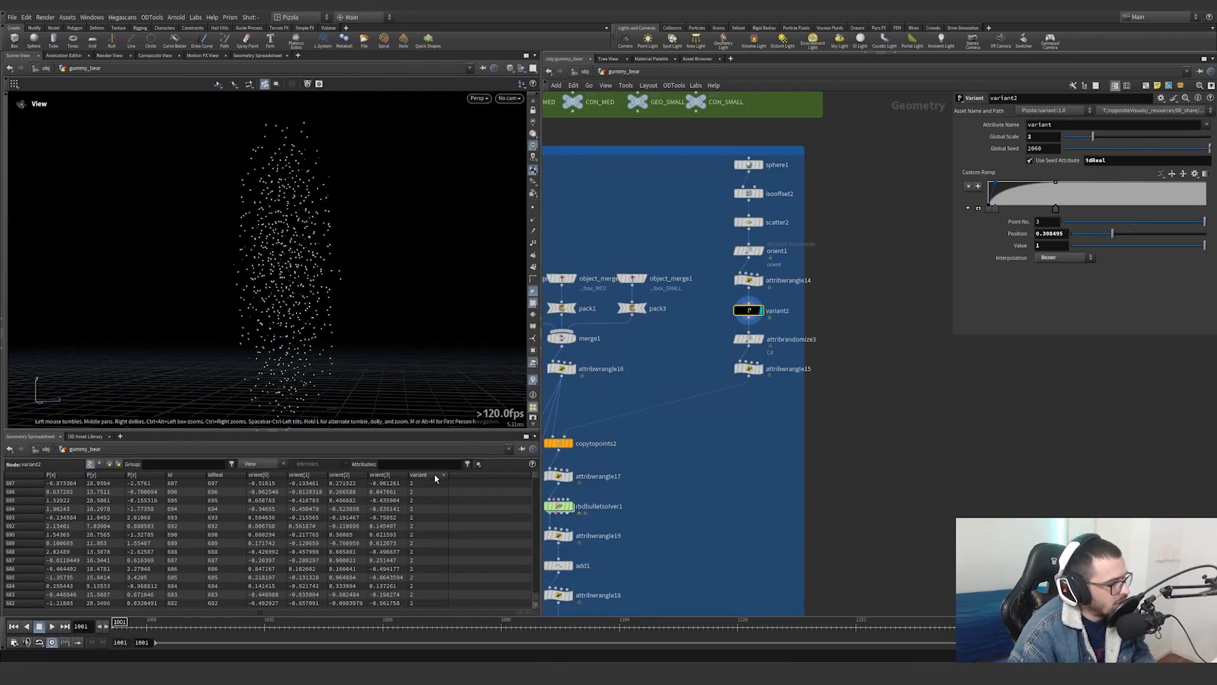
click(434, 476)
middle_drag(611, 363, 765, 367)
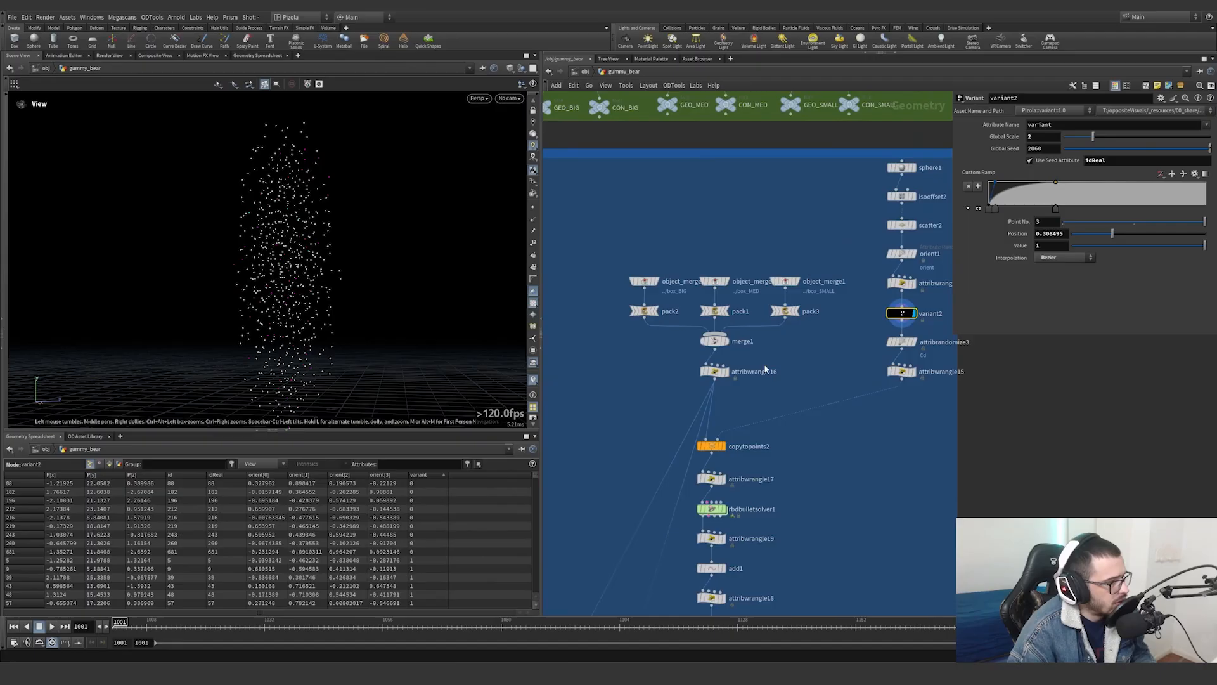
drag(531, 479, 527, 585)
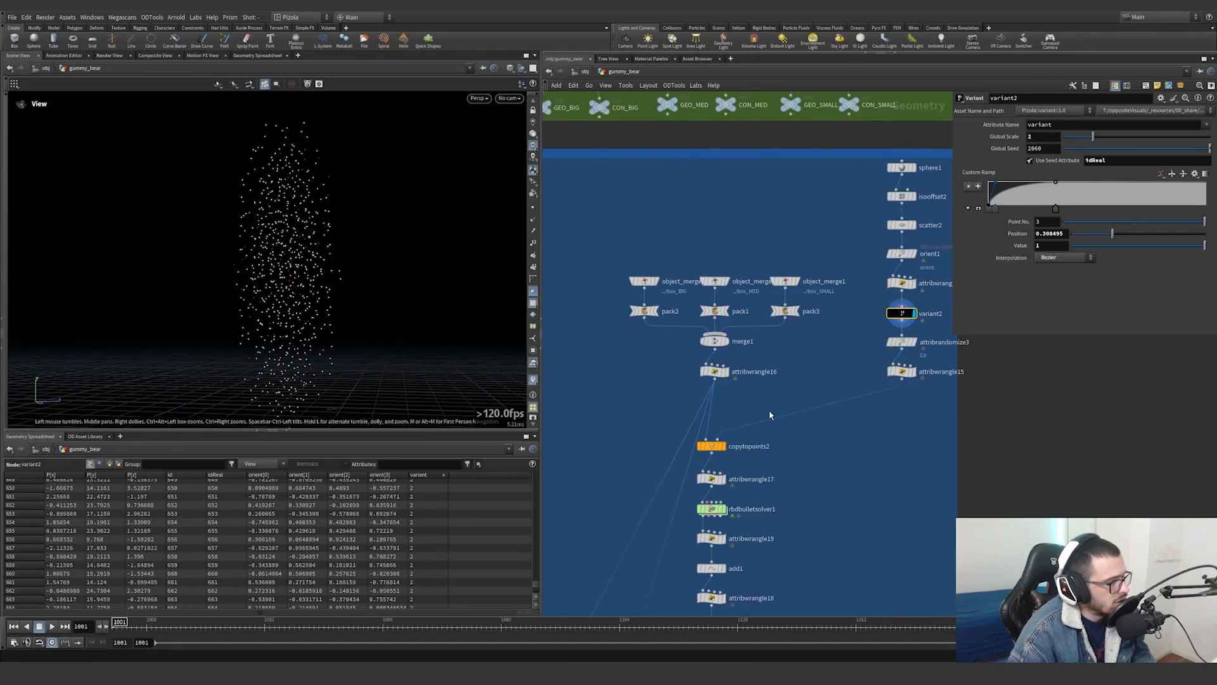
Display copytopoints2 and check that its piece attribute uses variant
scroll(706, 444, up, 3)
click(723, 446)
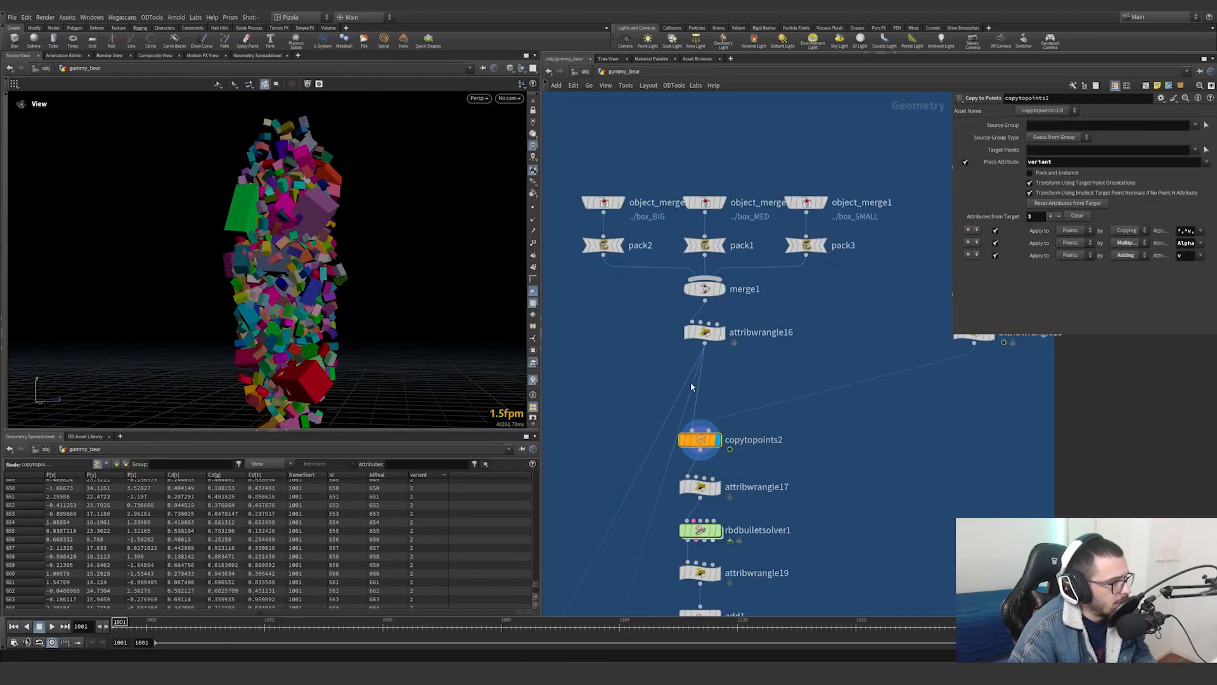
click(1096, 162)
Examine the copied boxes of copytopoints2 from several angles and distances, briefly comparing wireframe and shaded display
alt+drag(412, 283, 327, 222)
scroll(271, 216, up, 6)
scroll(246, 219, down, 5)
middle_drag(326, 222, 269, 297)
mouse_move(228, 283)
mouse_down()
mouse_move(342, 163)
mouse_move(294, 182)
mouse_move(222, 266)
mouse_move(153, 271)
mouse_move(245, 294)
mouse_up()
scroll(349, 150, down, 4)
scroll(291, 209, up, 5)
mouse_move(290, 209)
mouse_down()
mouse_move(215, 248)
mouse_move(372, 279)
mouse_move(320, 259)
mouse_move(399, 263)
mouse_move(342, 254)
mouse_move(282, 196)
mouse_move(328, 271)
mouse_move(304, 264)
mouse_move(168, 317)
mouse_move(317, 272)
mouse_up()
key(shift+w)
key(shift+w)
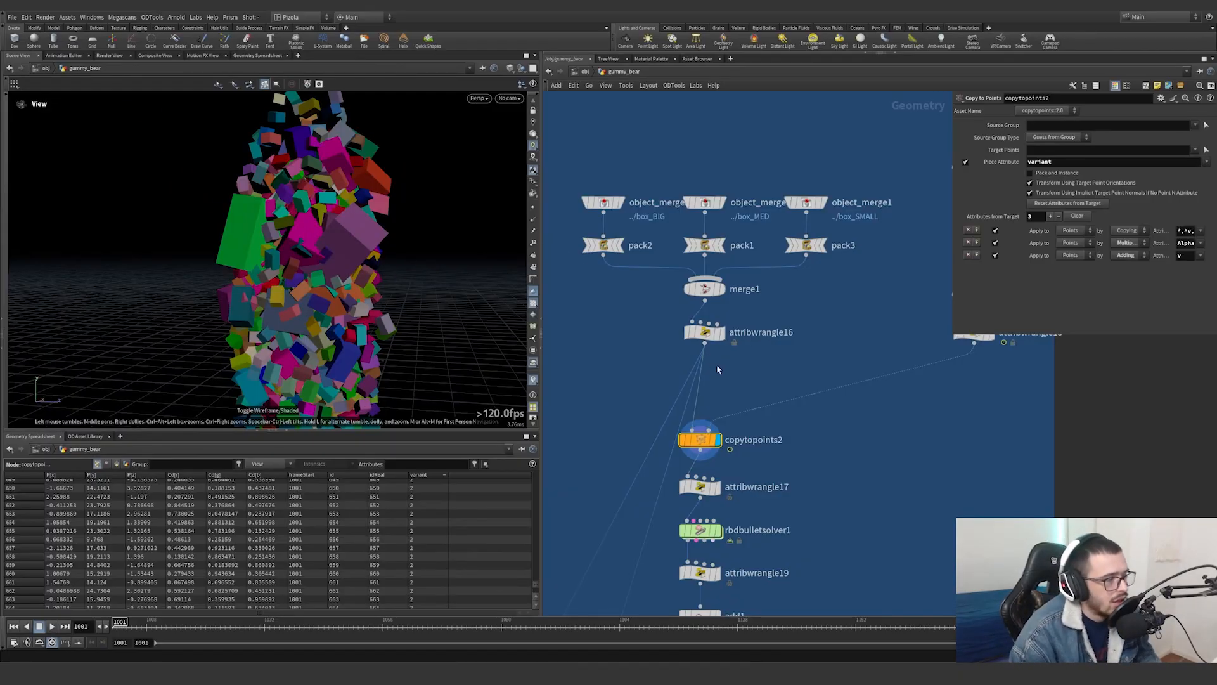
Display attribwrangle17 and examine the code line that sets pscale to .01
middle_drag(716, 370, 753, 293)
click(753, 410)
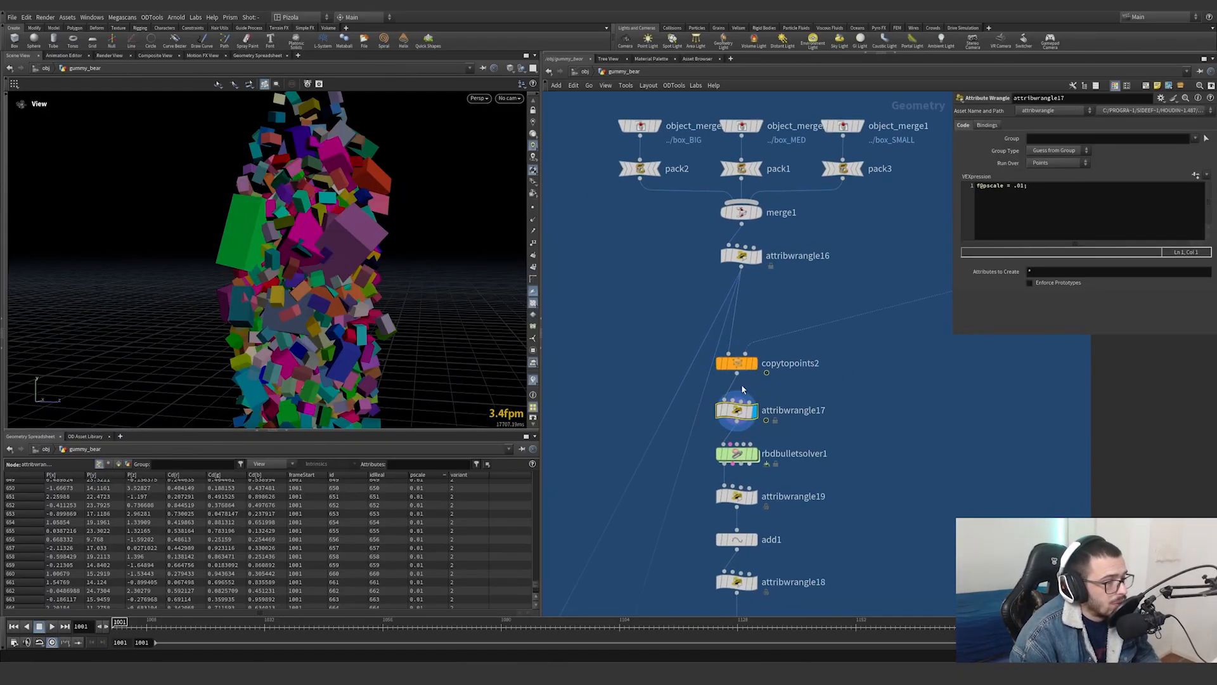
drag(1030, 190, 946, 181)
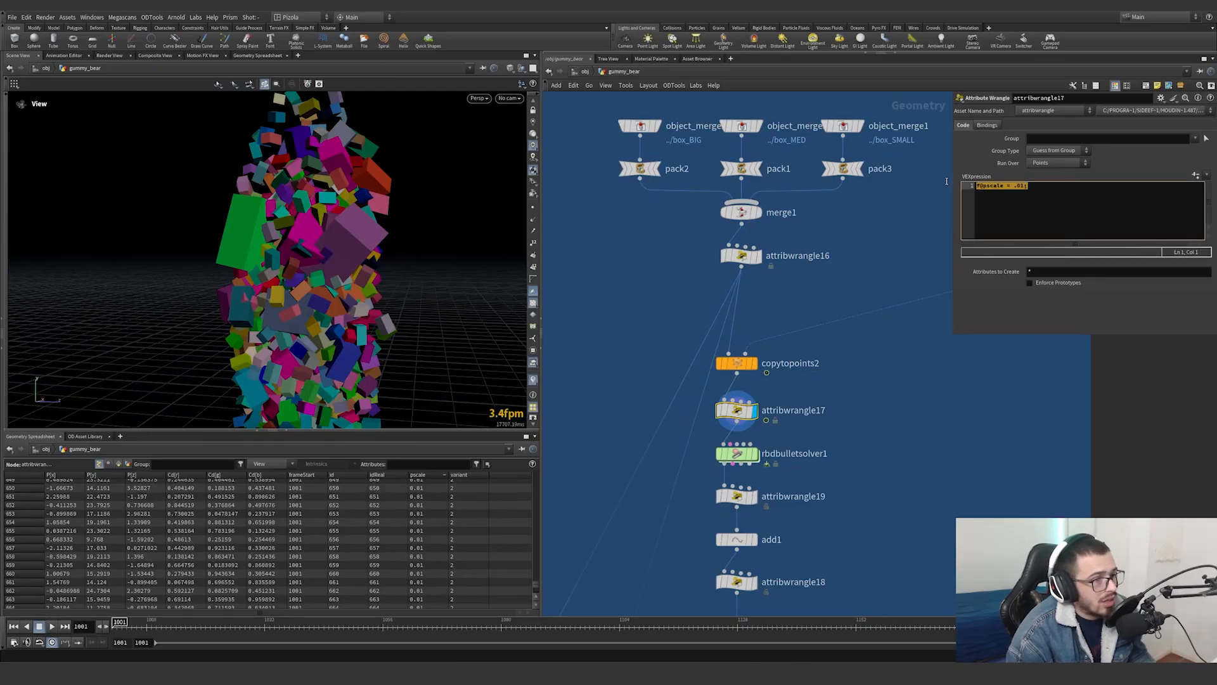
Go inside rbdbulletsolver1 and examine popwrangle1's code that grows pscale by variance up to the 1-variance limit
middle_drag(819, 406, 832, 323)
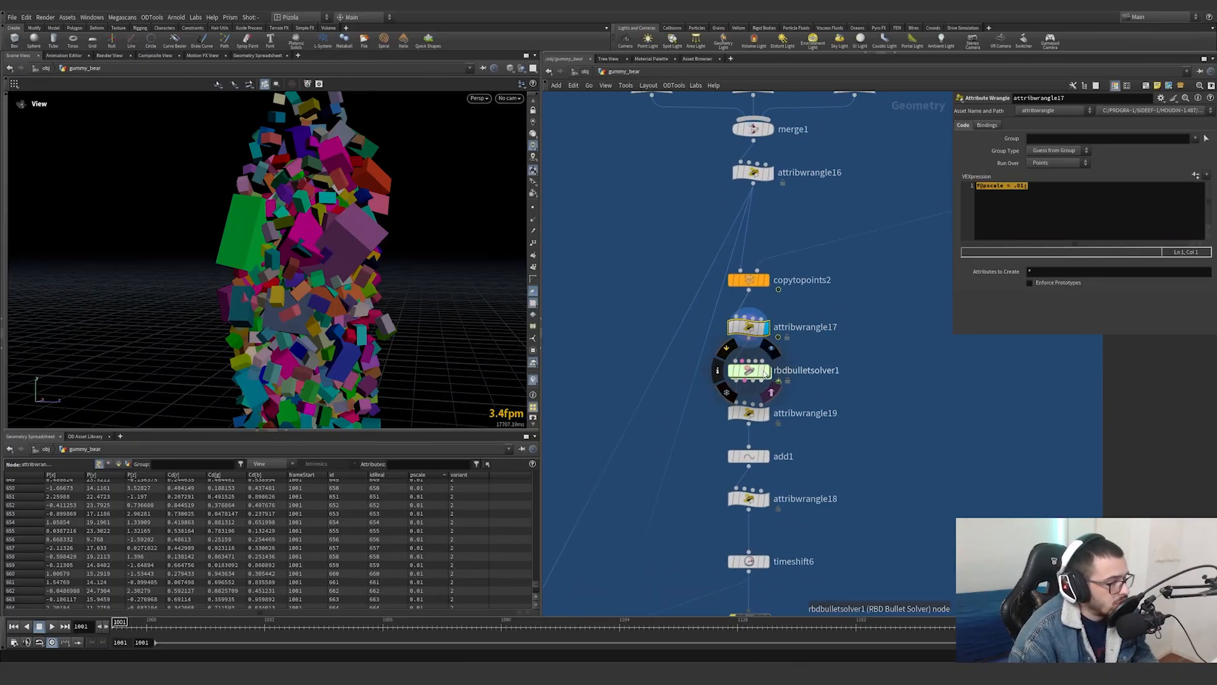
double_click(750, 374)
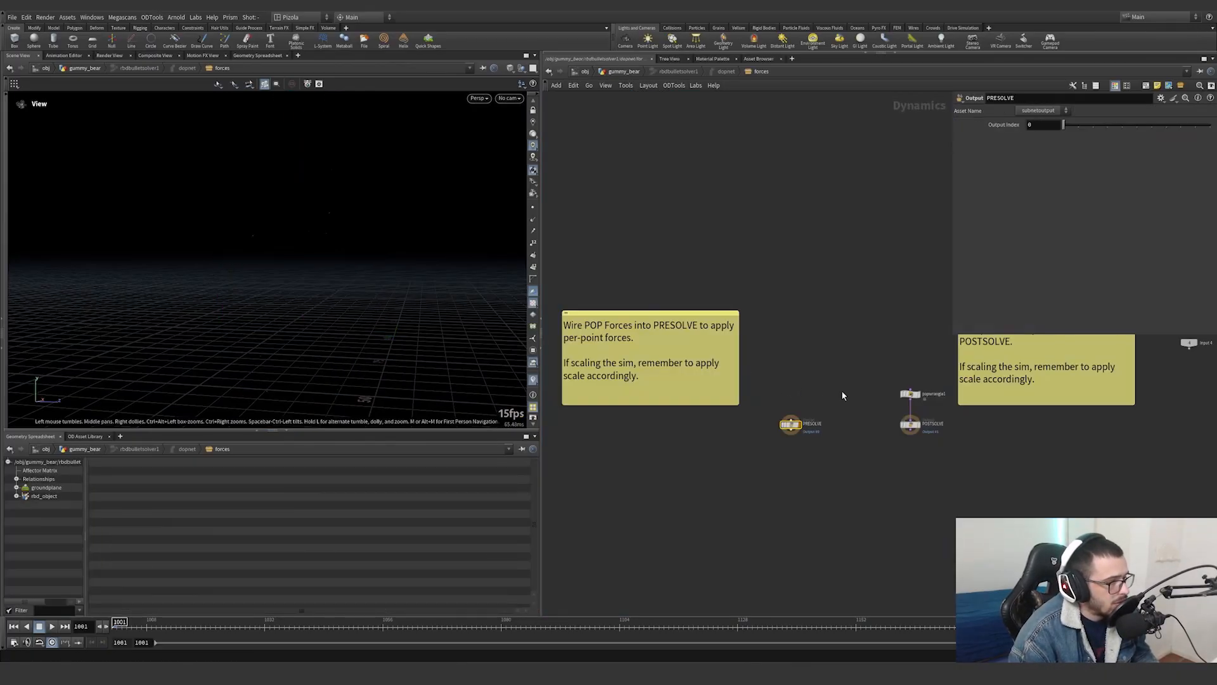
middle_drag(842, 390, 772, 348)
scroll(767, 396, up, 3)
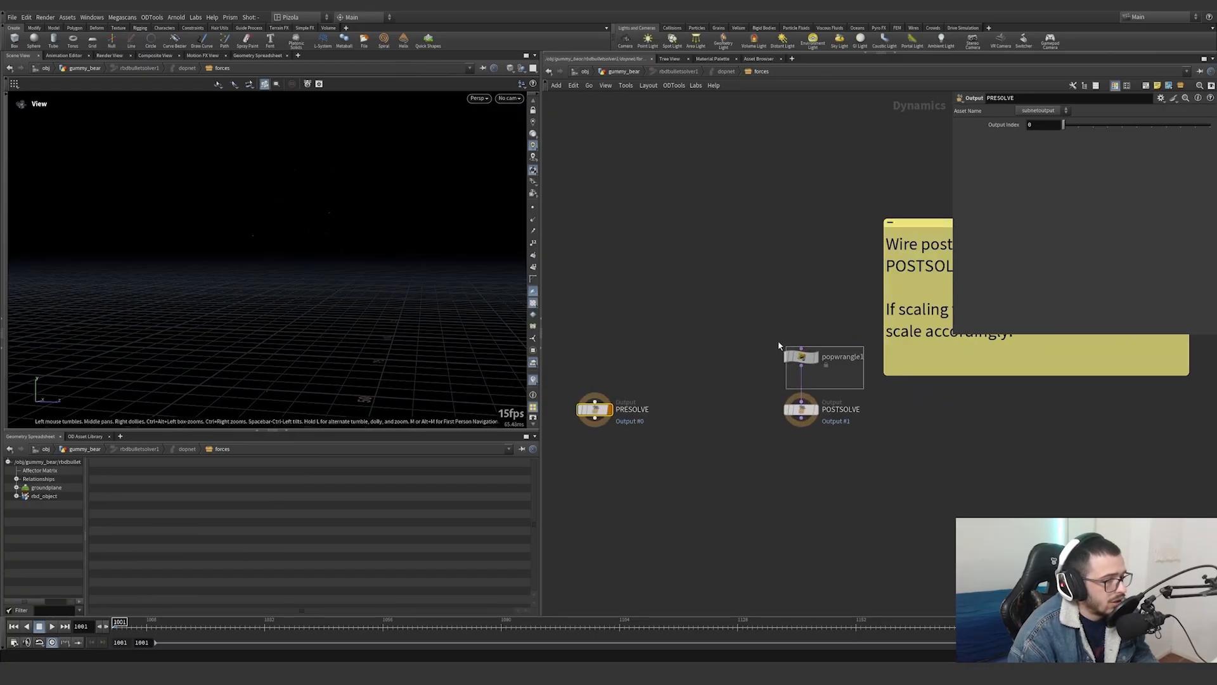
click(801, 356)
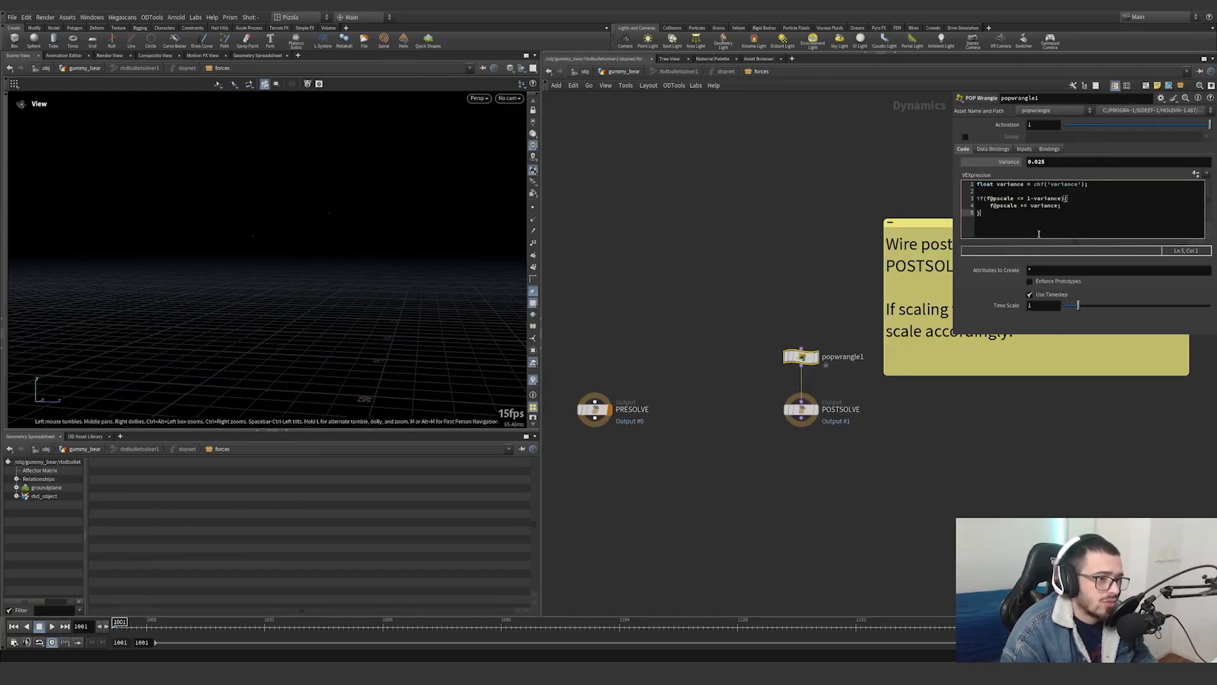
drag(1037, 233, 976, 183)
click(1025, 217)
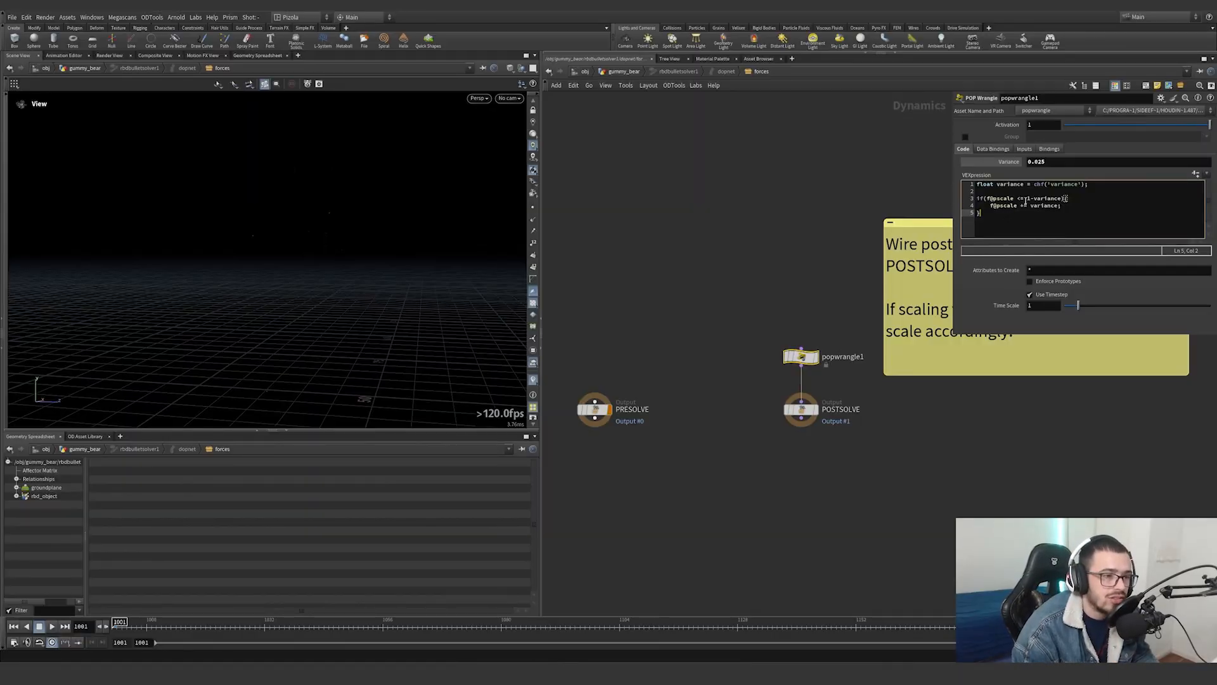
drag(1026, 198, 1068, 198)
click(1046, 218)
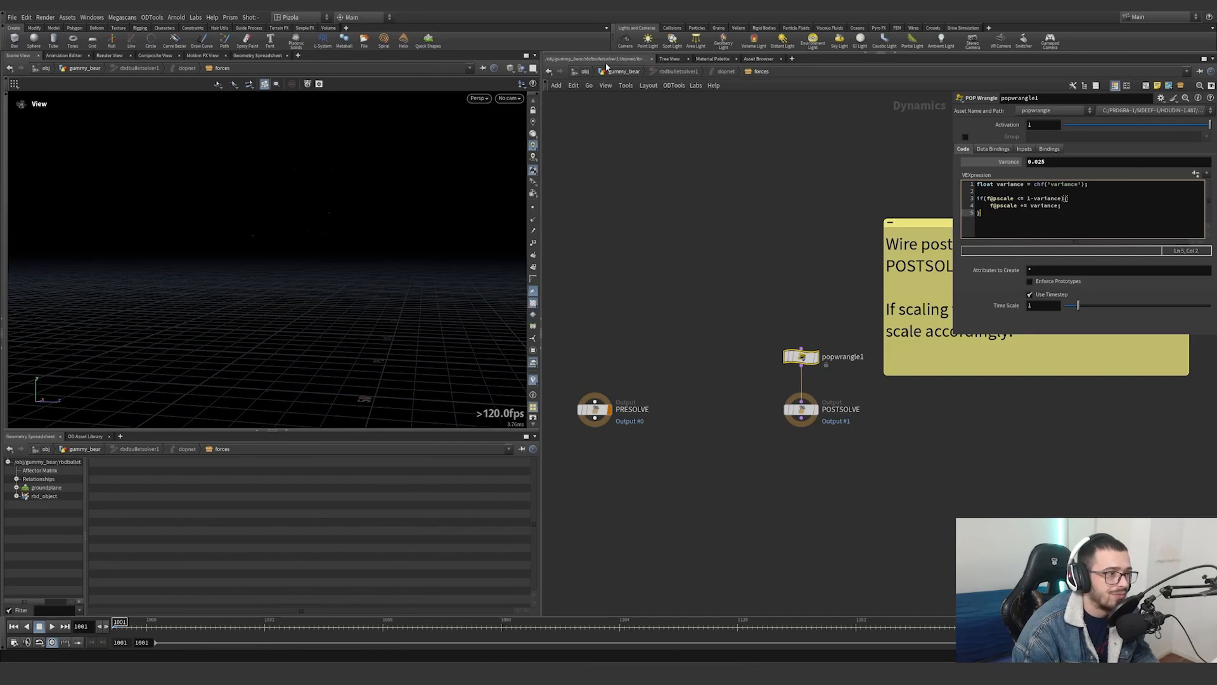
Return to the gummy_bear network and review rbdbulletsolver1's force settings and its collision and ground plane settings
click(549, 72)
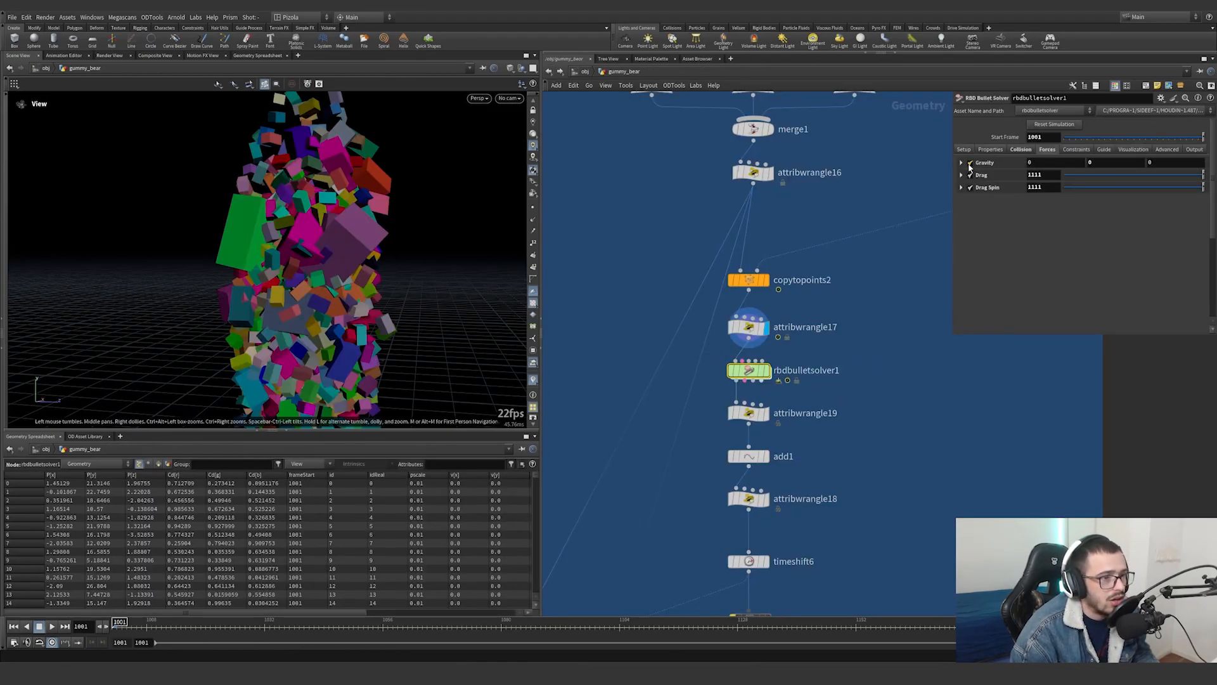
click(1020, 149)
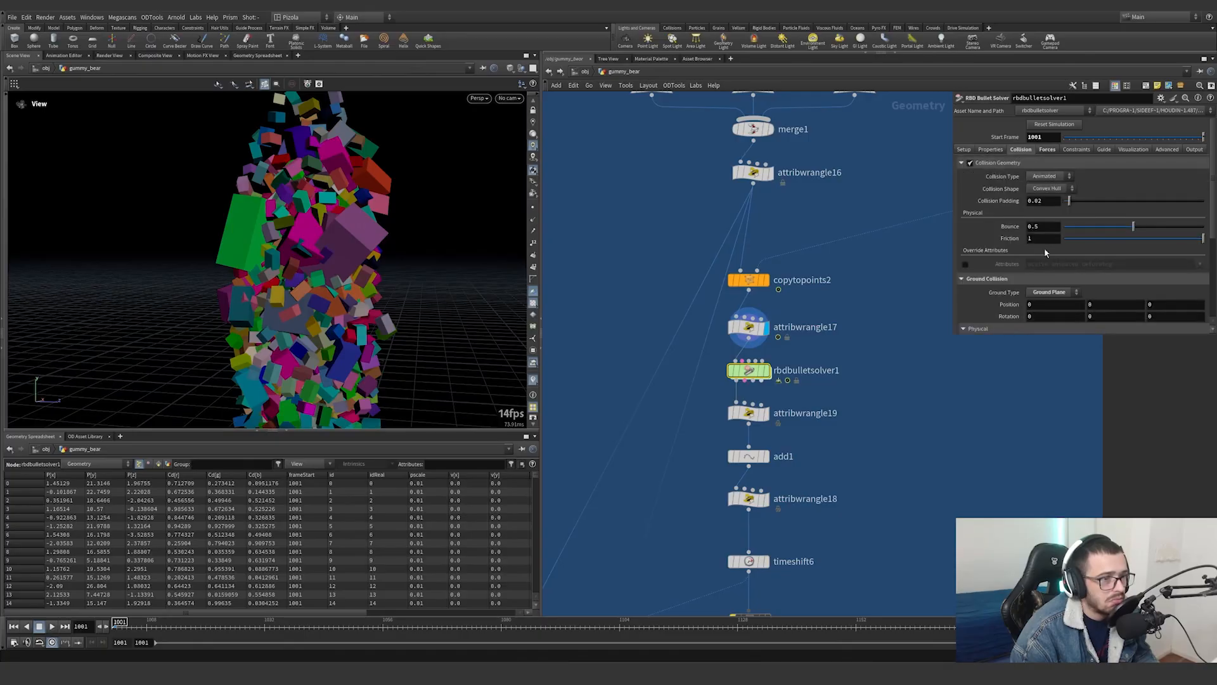
scroll(1002, 298, down, 5)
scroll(1002, 304, down, 1)
scroll(331, 280, down, 6)
Display rbdbulletsolver1's result and frame its simulated pieces above the ground plane
middle_drag(331, 279, 321, 193)
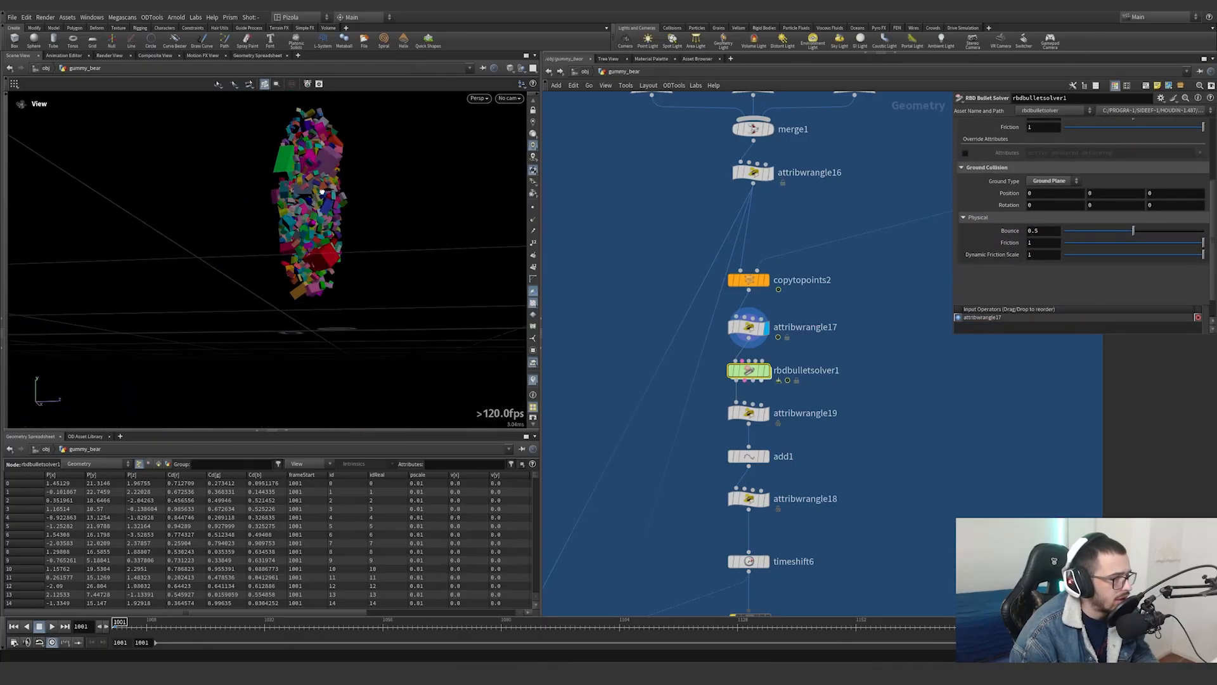
drag(321, 193, 346, 226)
mouse_move(766, 376)
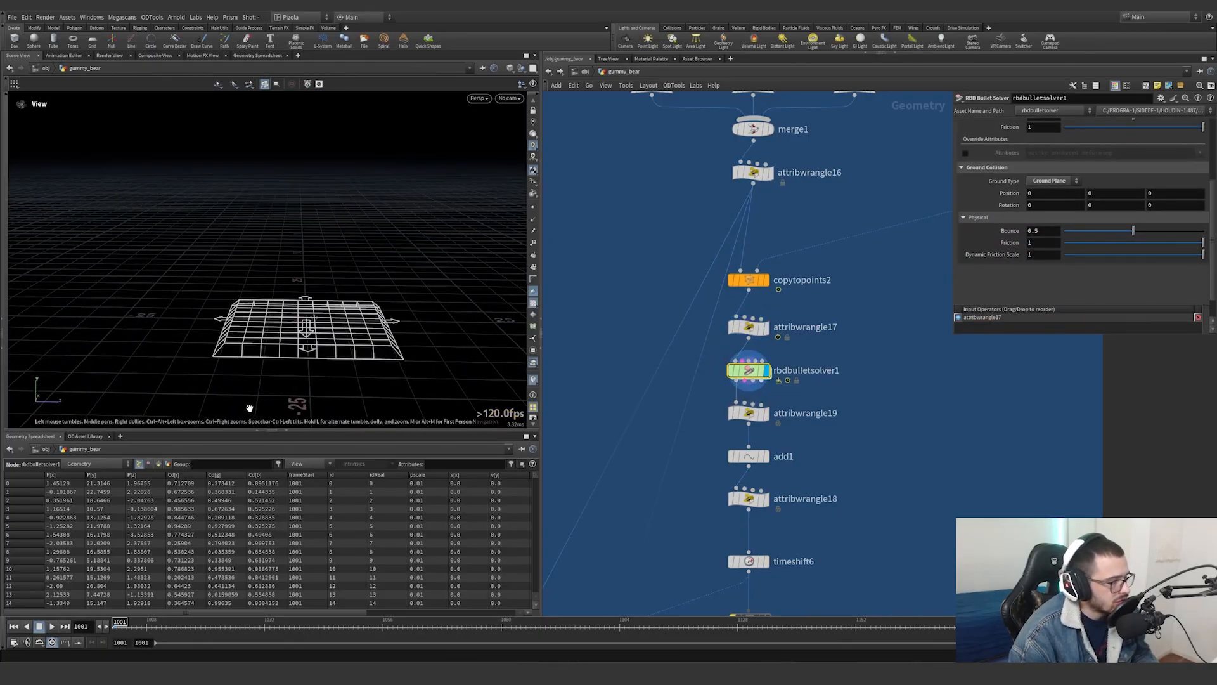
drag(303, 205, 426, 199)
click(532, 209)
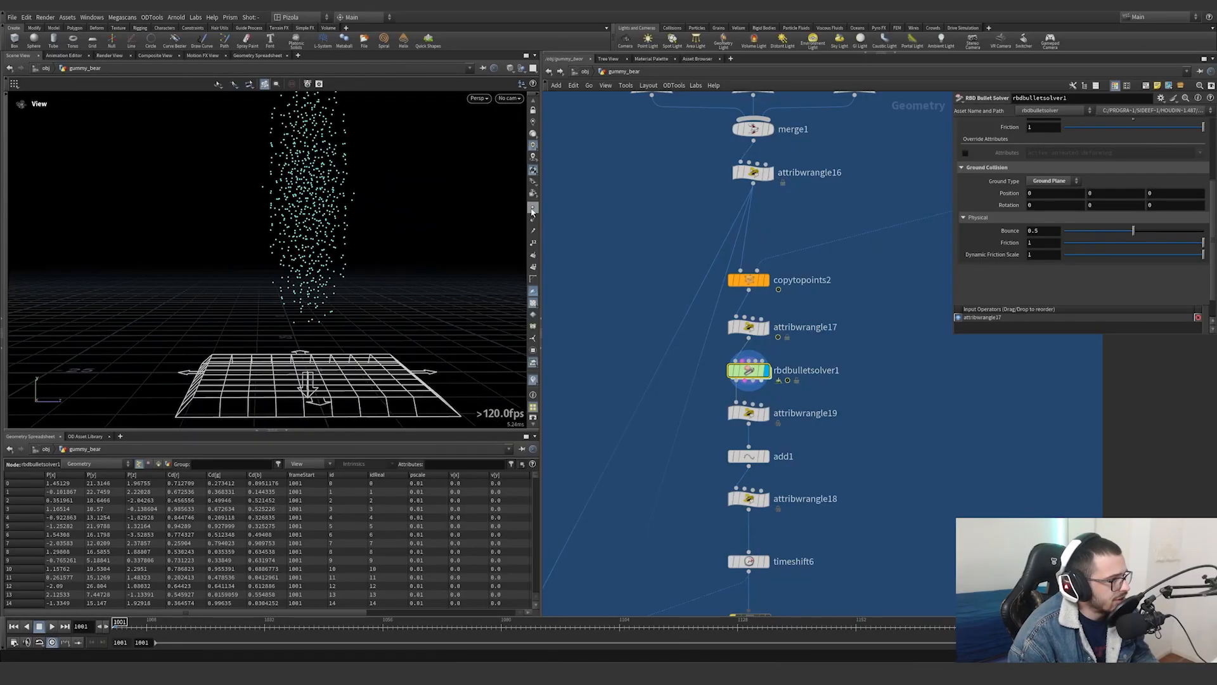
click(532, 211)
middle_drag(346, 234, 338, 267)
Play the rigid body simulation up to frame 1052, then scrub to frame 1042 while viewing the growing boxes up close
click(53, 628)
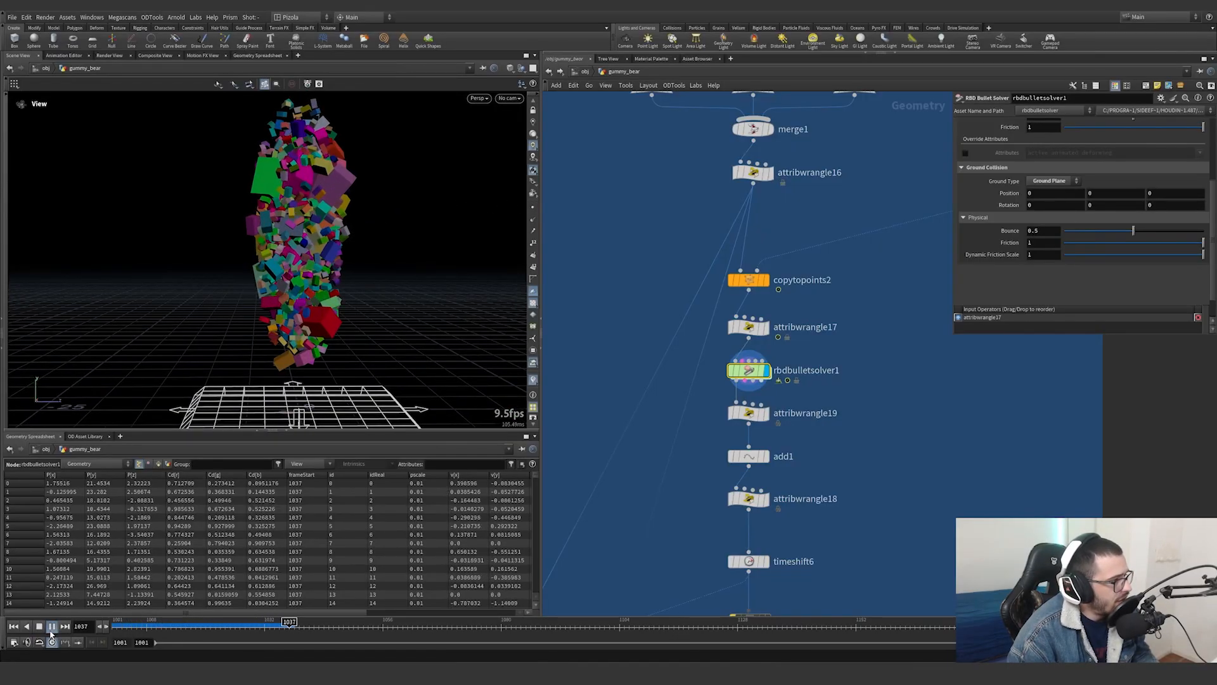
click(52, 626)
drag(190, 228, 216, 223)
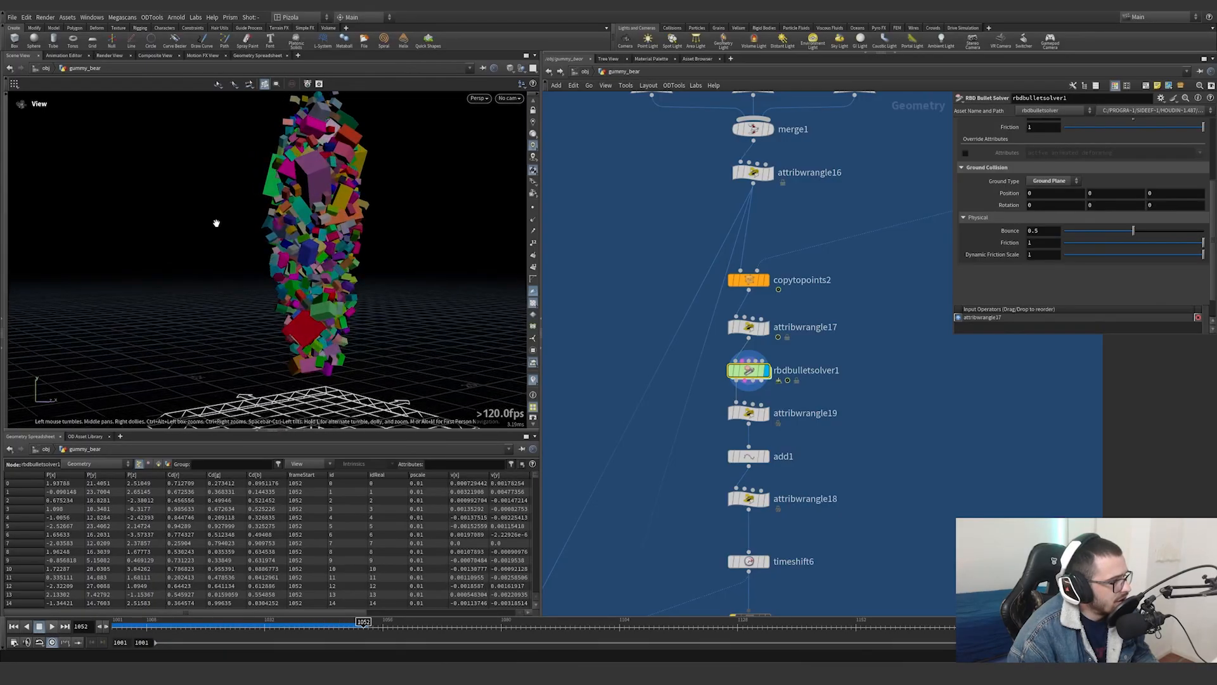
right_drag(216, 223, 345, 193)
middle_drag(344, 193, 320, 244)
drag(230, 622, 315, 607)
Display attribwrangle19 and examine its code lines that assign orient and pivot from the packed primitives' intrinsics
scroll(644, 399, down, 3)
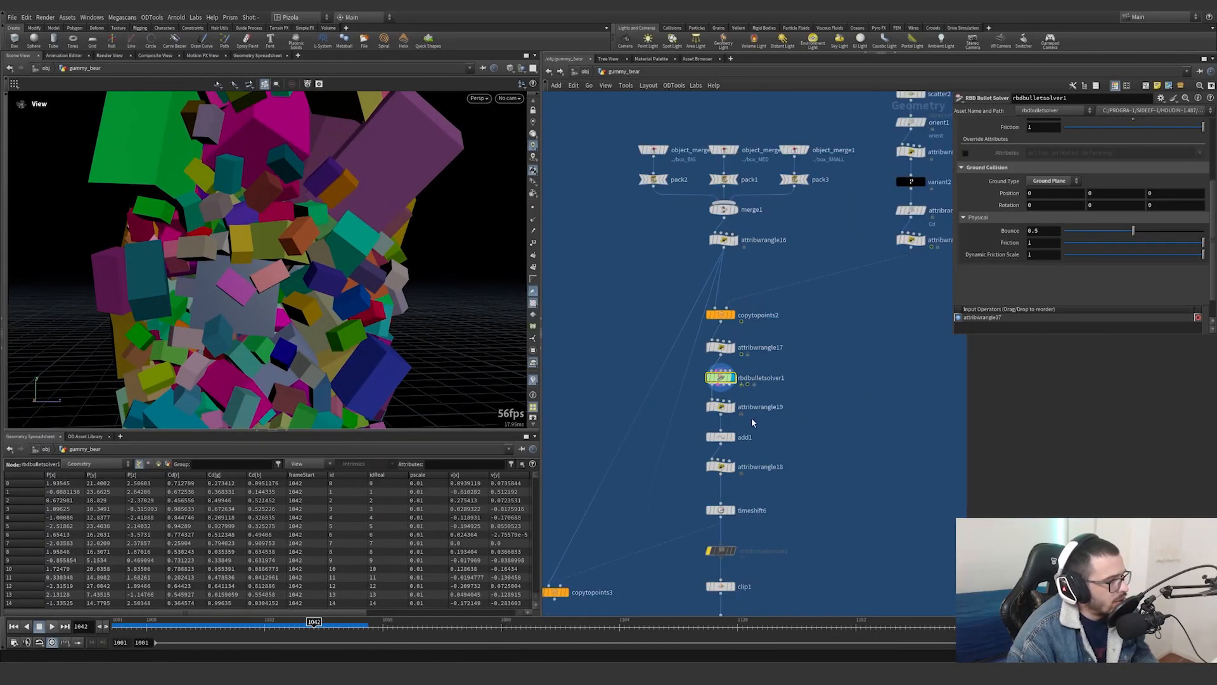
click(720, 406)
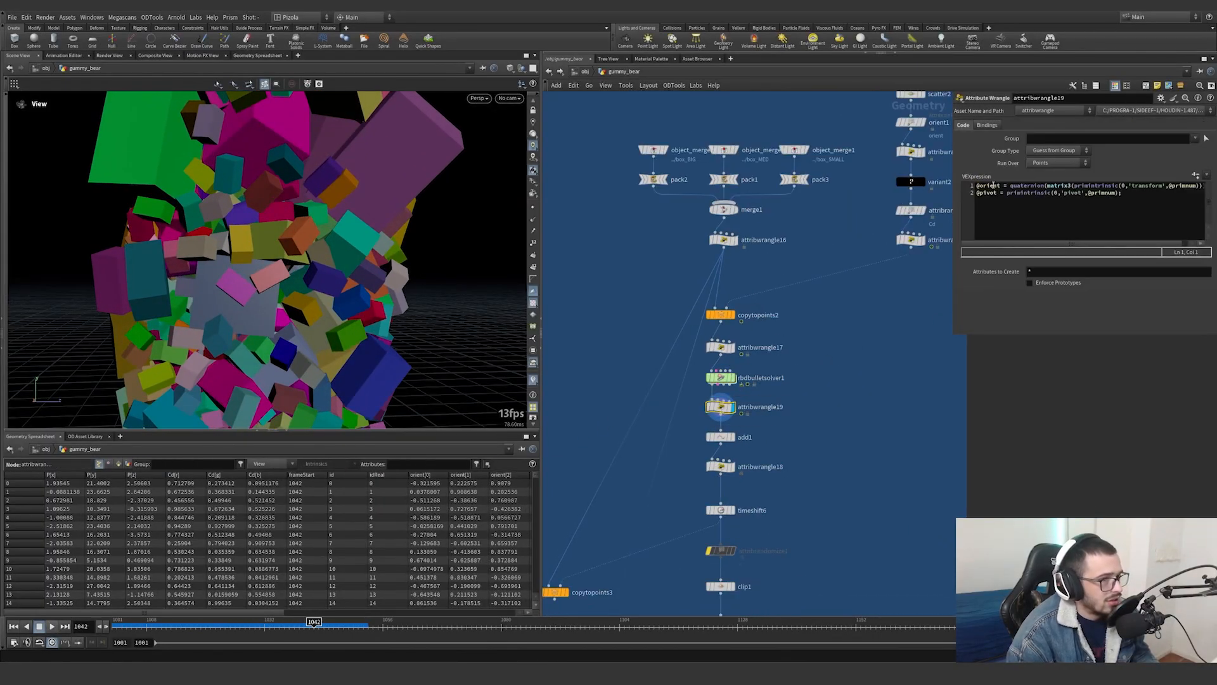
double_click(992, 185)
Display add1's points and toggle the bypass of attribwrangle19 to compare the point orientations
click(733, 437)
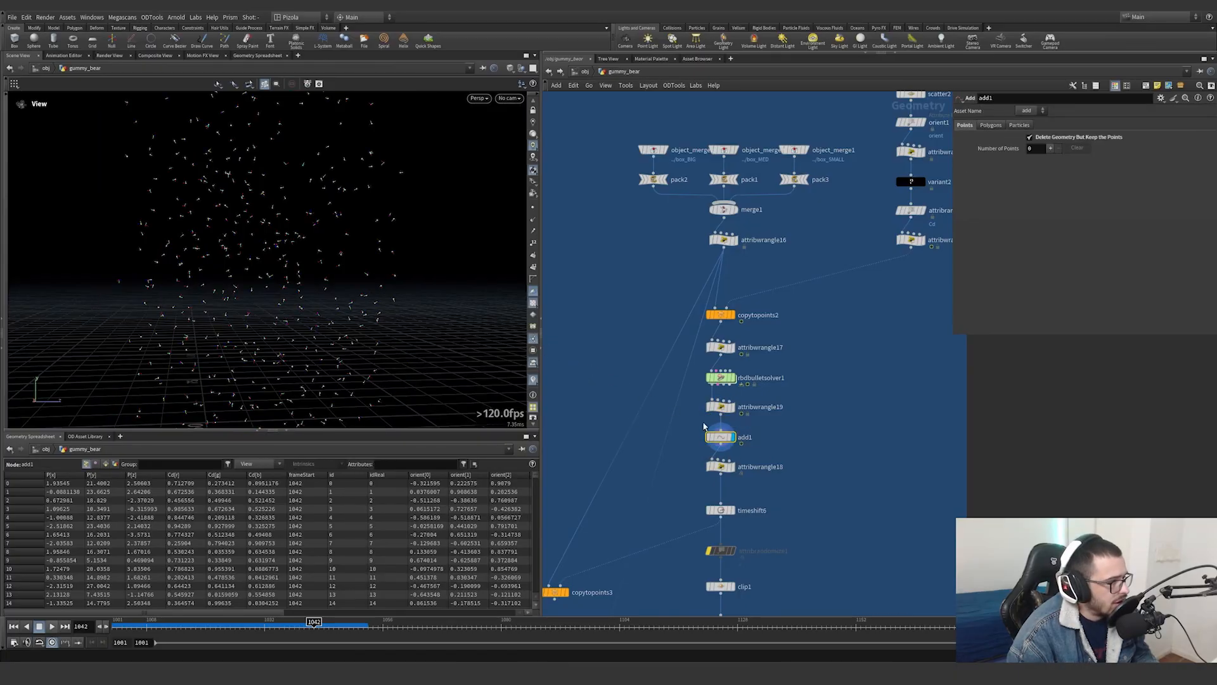
mouse_move(706, 402)
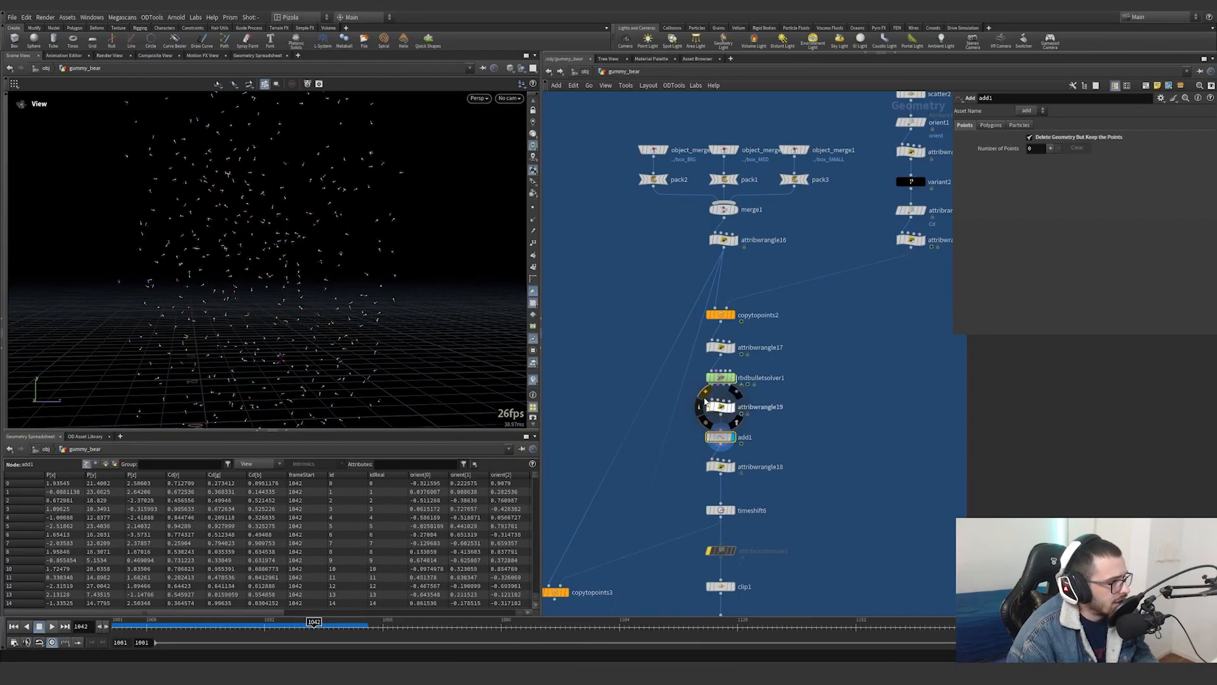
click(705, 397)
click(705, 398)
click(705, 398)
click(705, 398)
Display copytopoints3 and compare its settings with those of copytopoints2
middle_drag(577, 582, 664, 494)
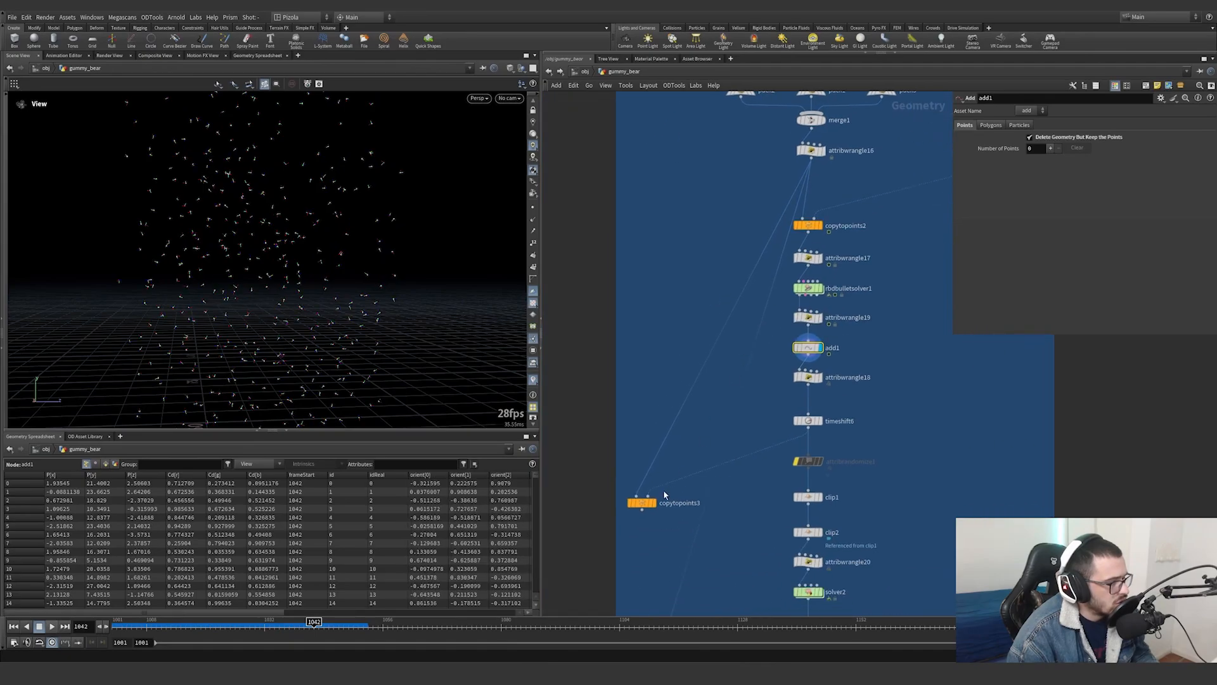
click(660, 501)
click(641, 503)
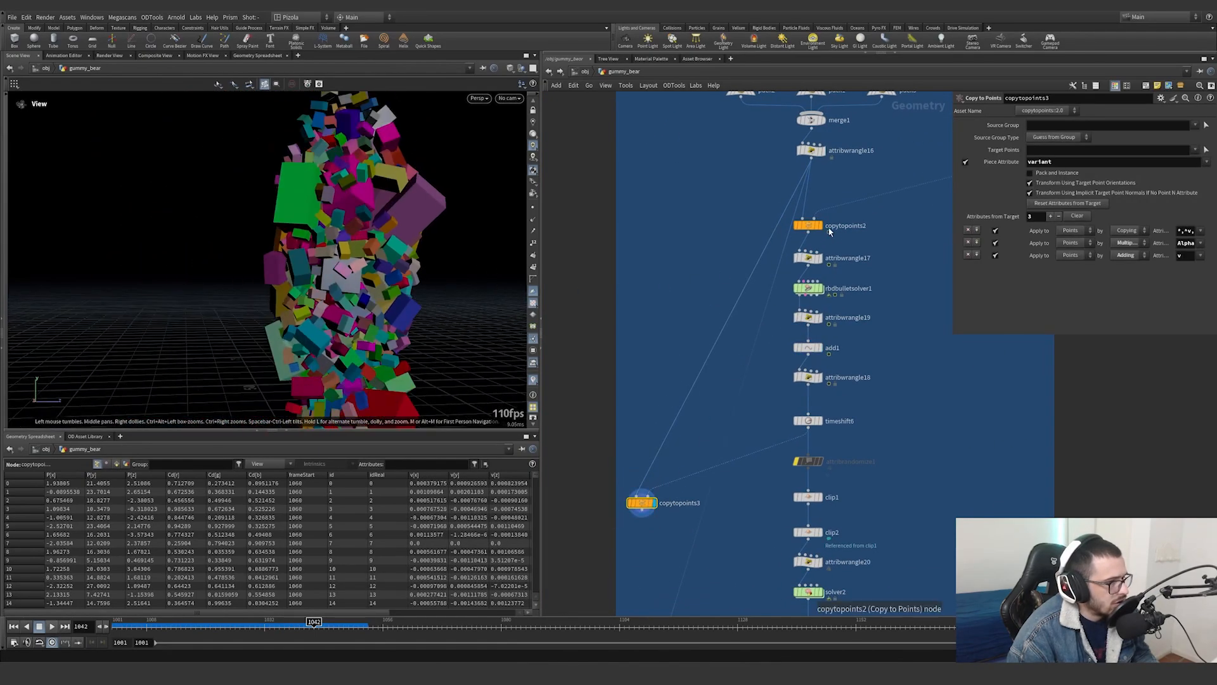
click(822, 227)
click(656, 504)
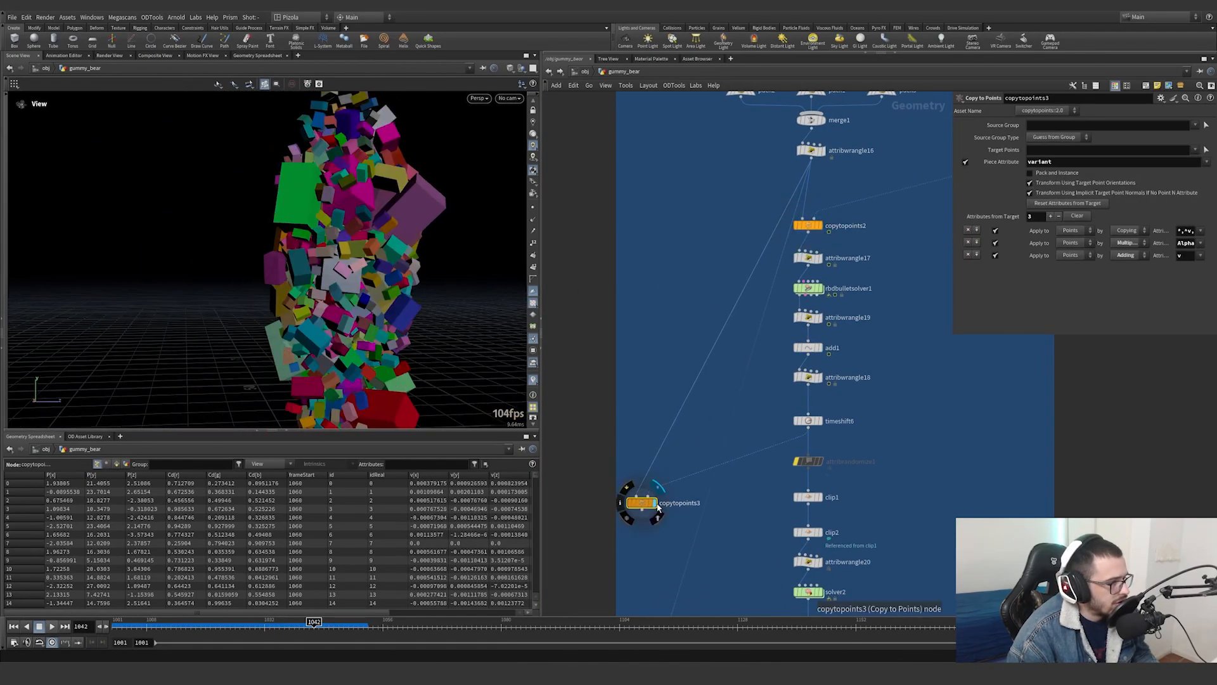
Select attribwrangle19 and examine the orient quaternion expression and the pivot intrinsic line in its code
drag(421, 252, 396, 245)
scroll(829, 354, up, 2)
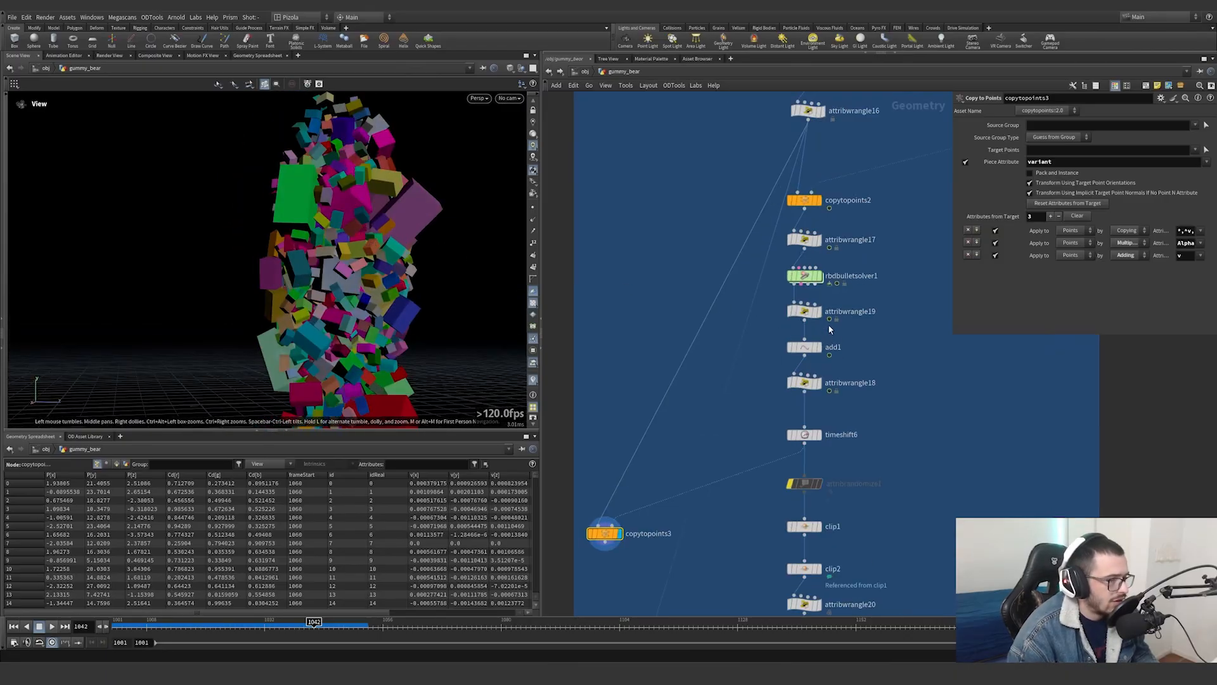
click(784, 299)
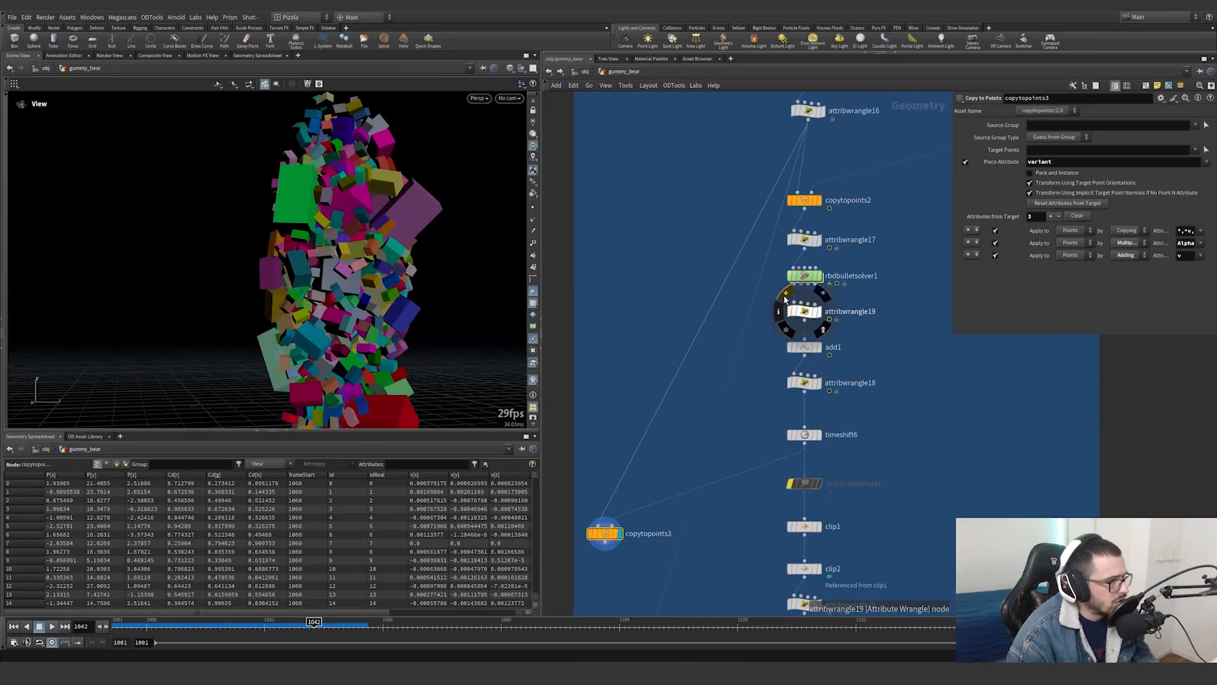
click(804, 311)
double_click(1025, 186)
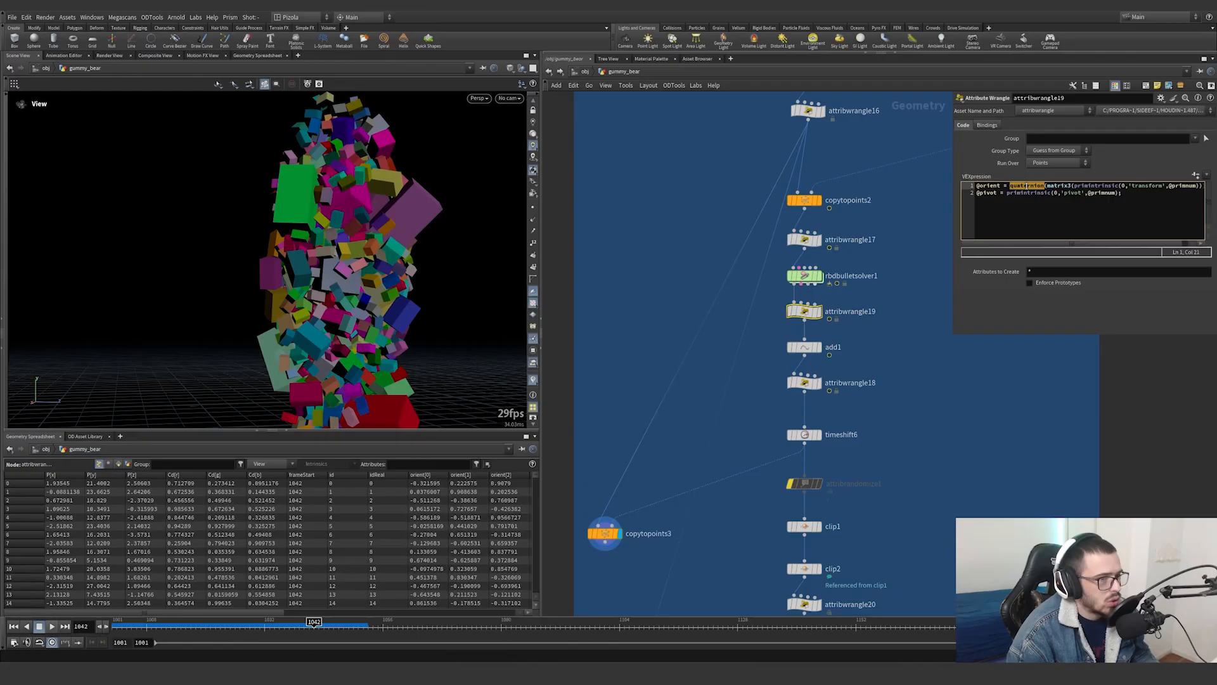
click(1148, 191)
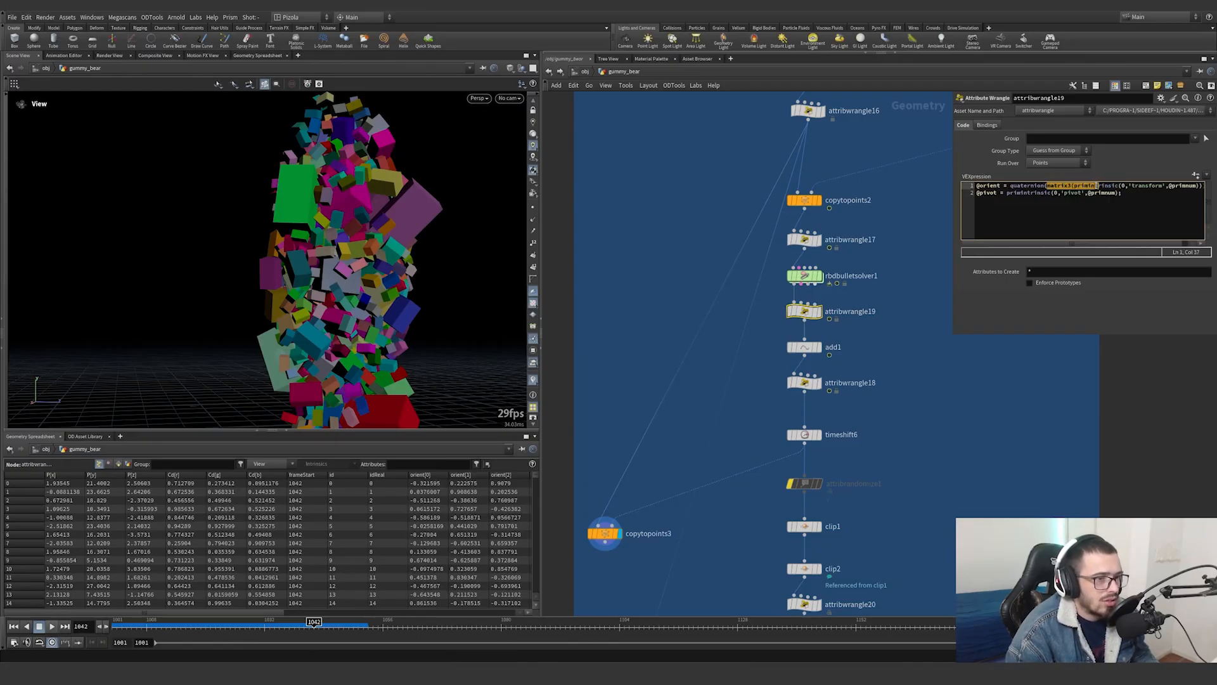
drag(1123, 193, 976, 185)
click(1004, 192)
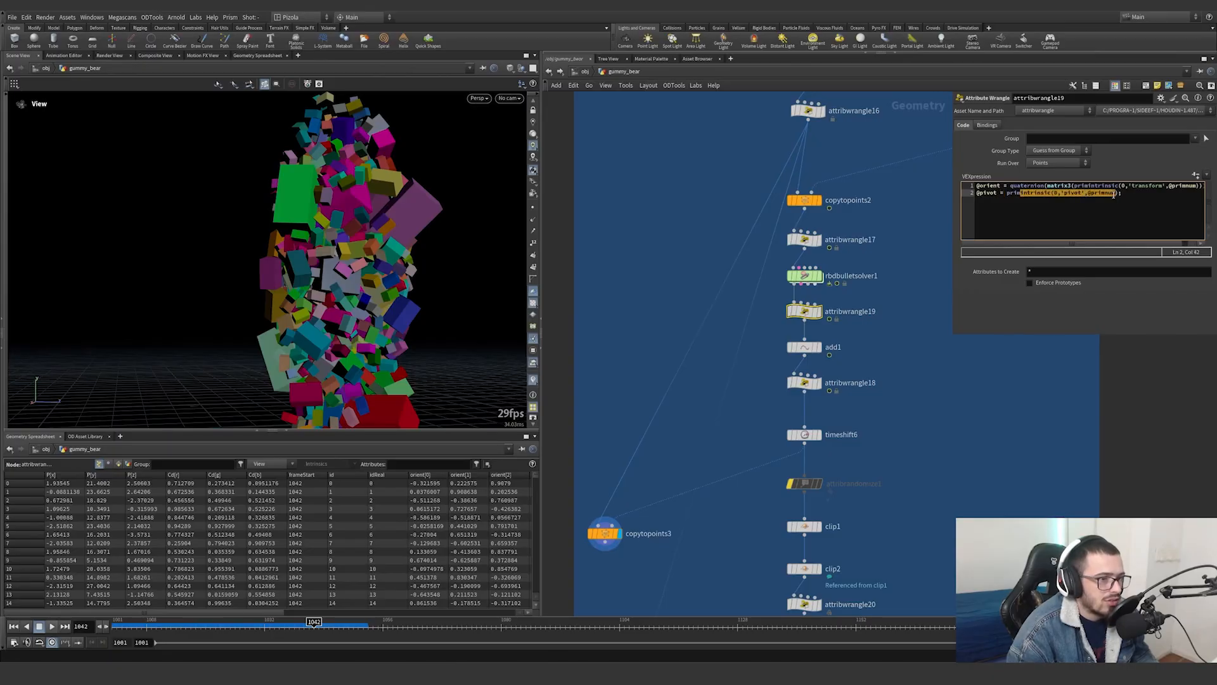
drag(1126, 194, 950, 183)
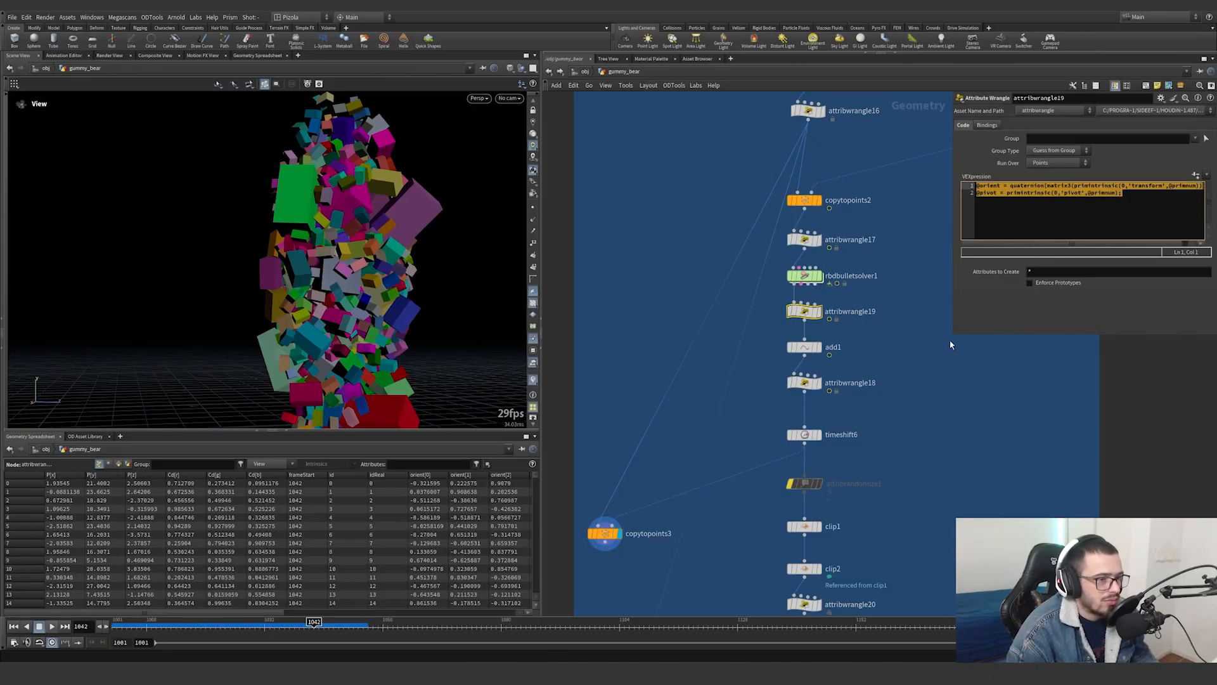
Widen the parameter area so attribwrangle19's two code lines are fully readable, and highlight both lines
drag(953, 334, 850, 320)
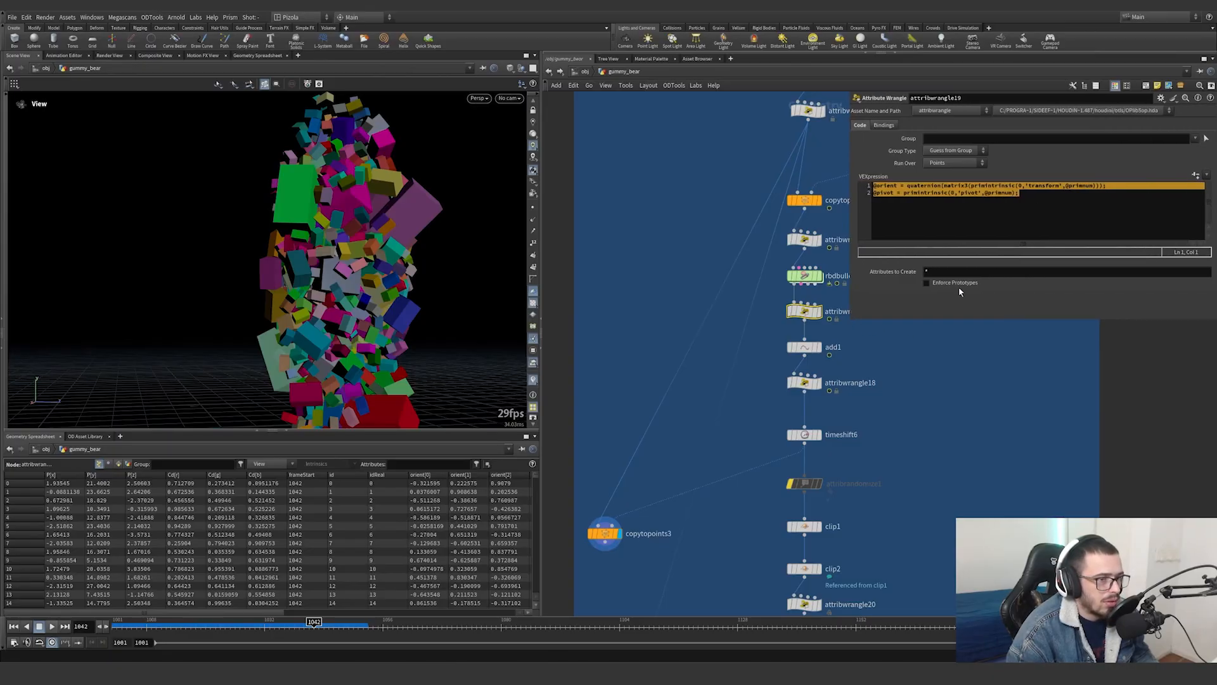
click(925, 331)
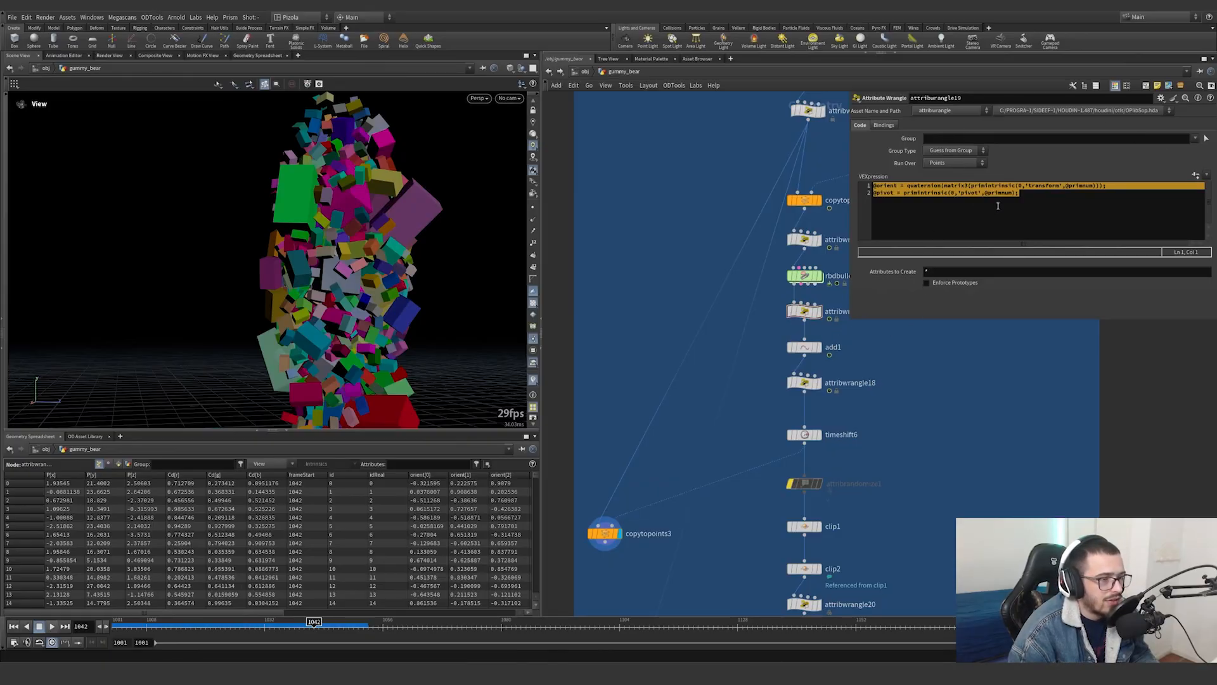
drag(1009, 205, 870, 184)
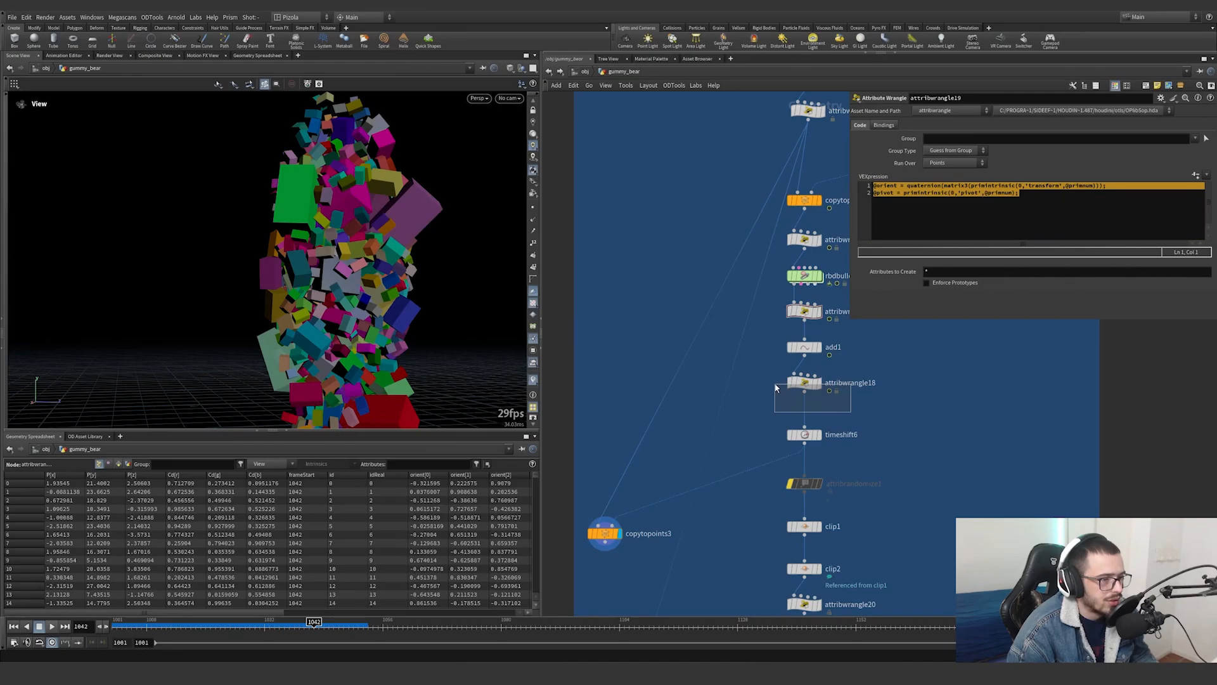
Check add1's point settings and attribwrangle18's pscale = 1 line, toggling the bypass of attribwrangle18 to compare
click(803, 347)
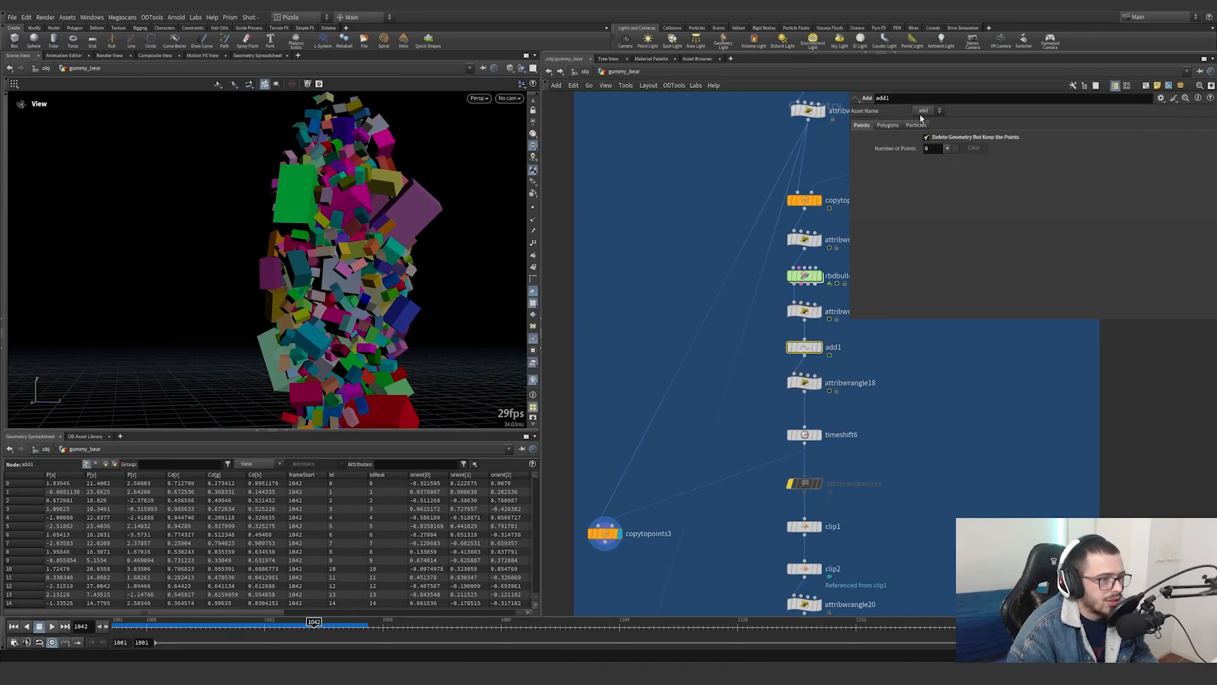
click(804, 382)
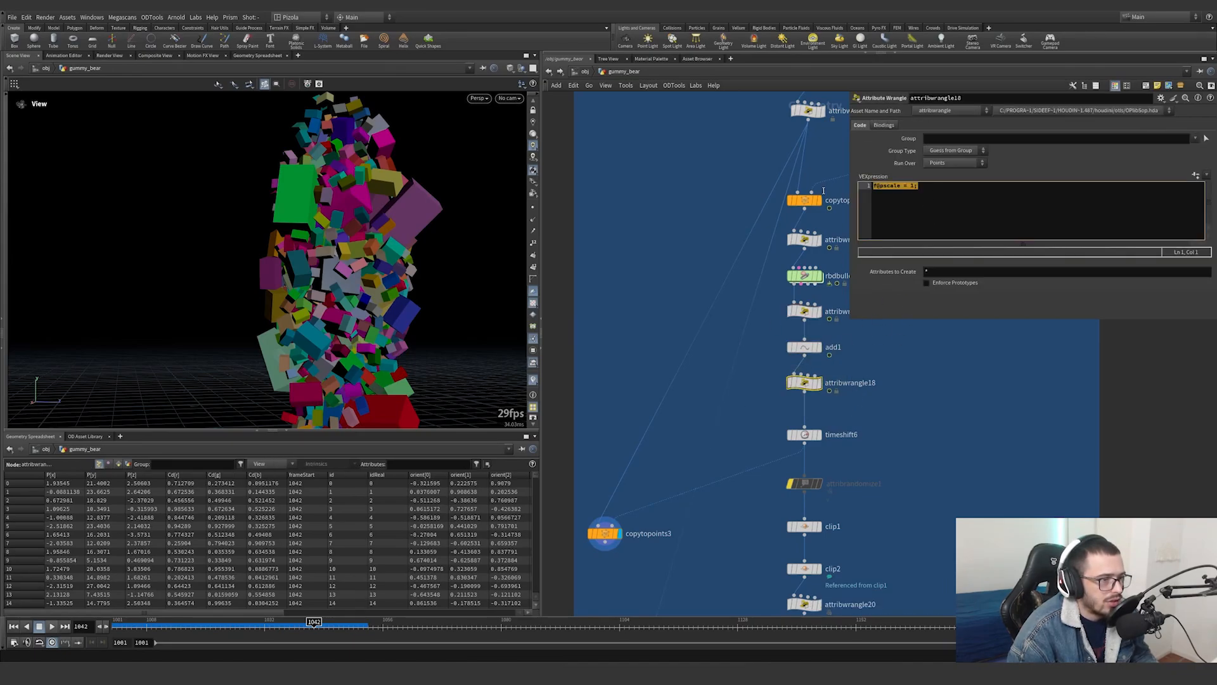
middle_drag(880, 396, 918, 349)
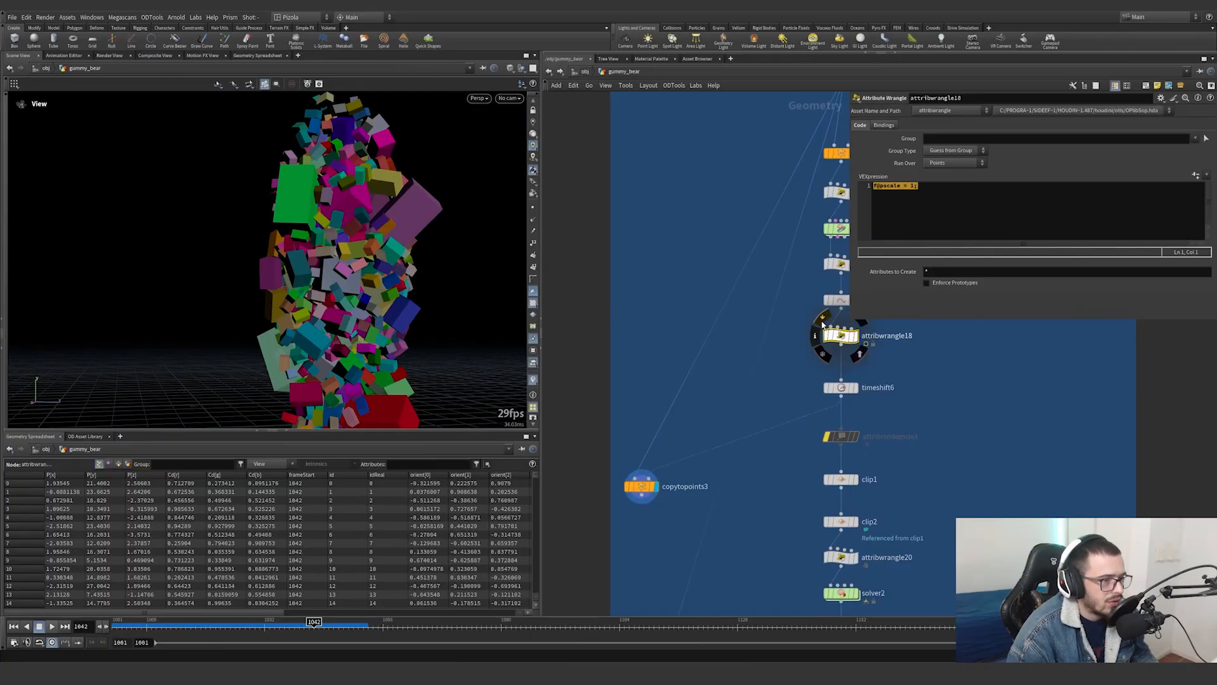
click(822, 324)
click(822, 324)
click(822, 324)
click(823, 324)
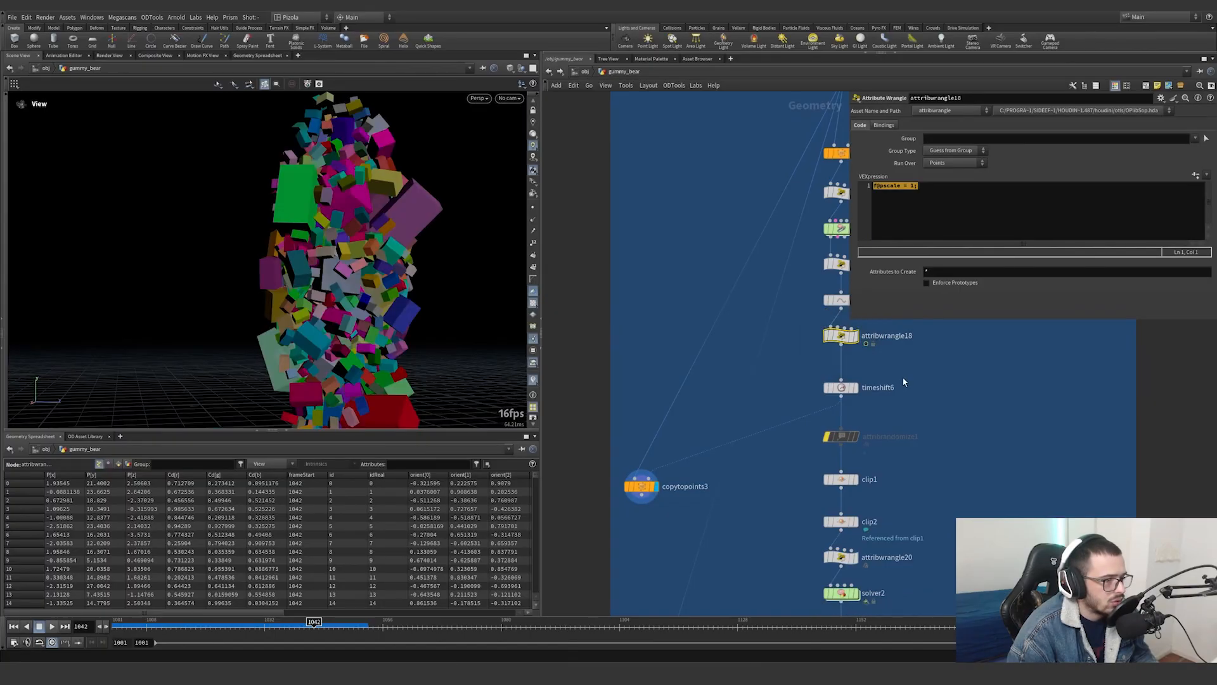
Inspect timeshift6's frame setting and display its points, and redisplay copytopoints3 to view the whole box column
click(847, 388)
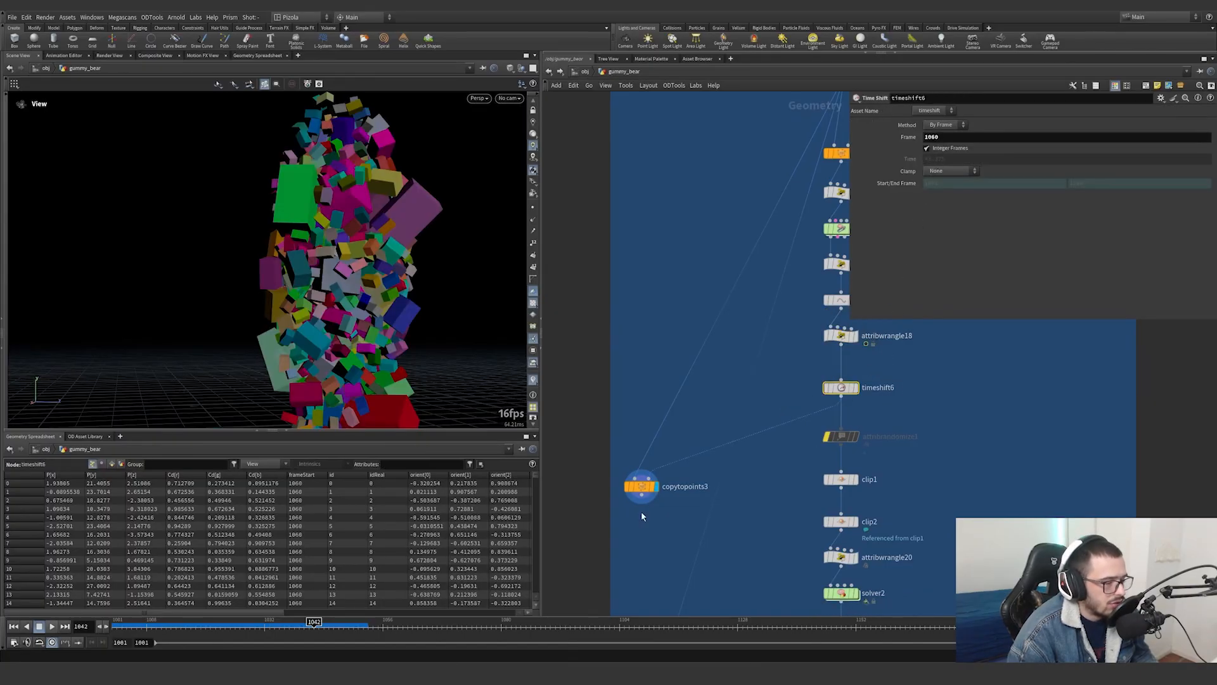
click(859, 391)
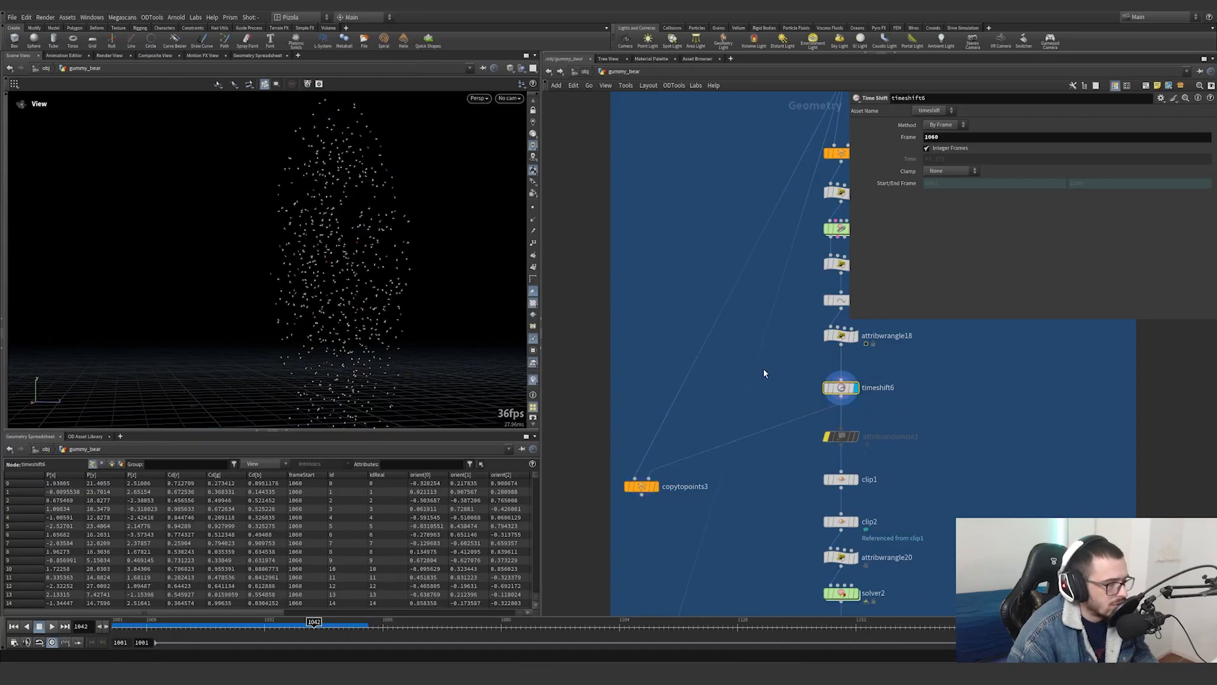
click(673, 486)
click(656, 486)
drag(679, 528, 628, 476)
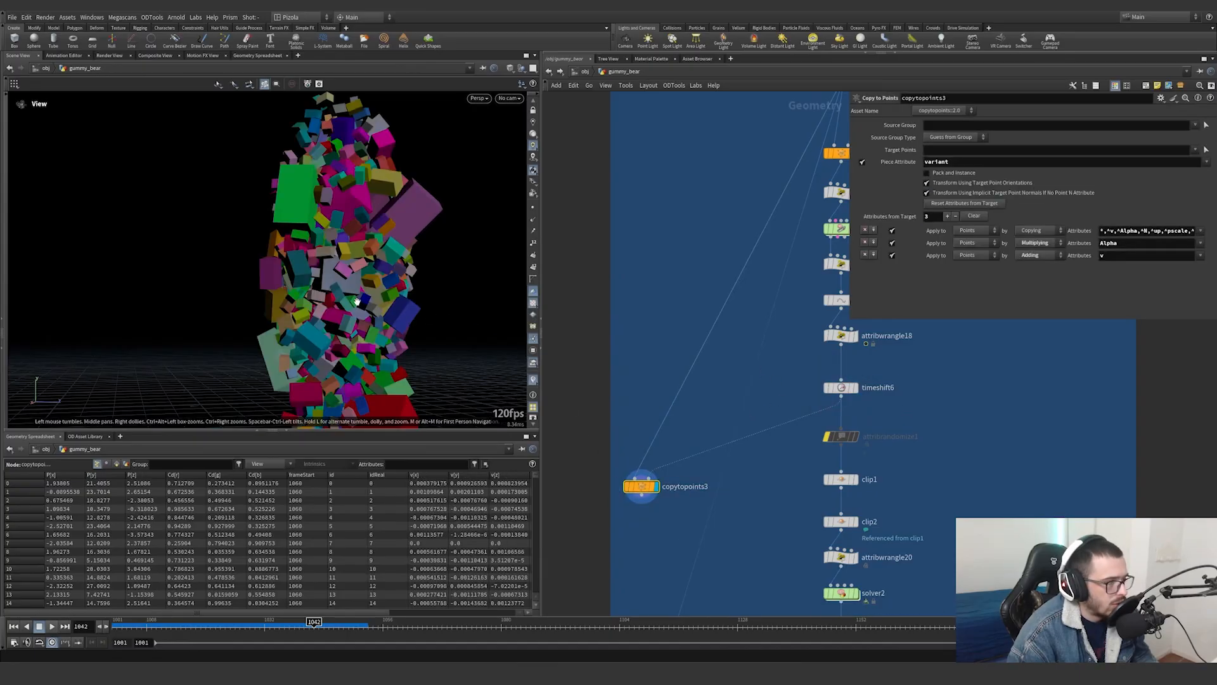
key(space+z)
scroll(444, 332, down, 5)
Display clip1's points and scrub the timeline back to frame 1001 to check the animated clipping plane
middle_drag(841, 489, 812, 369)
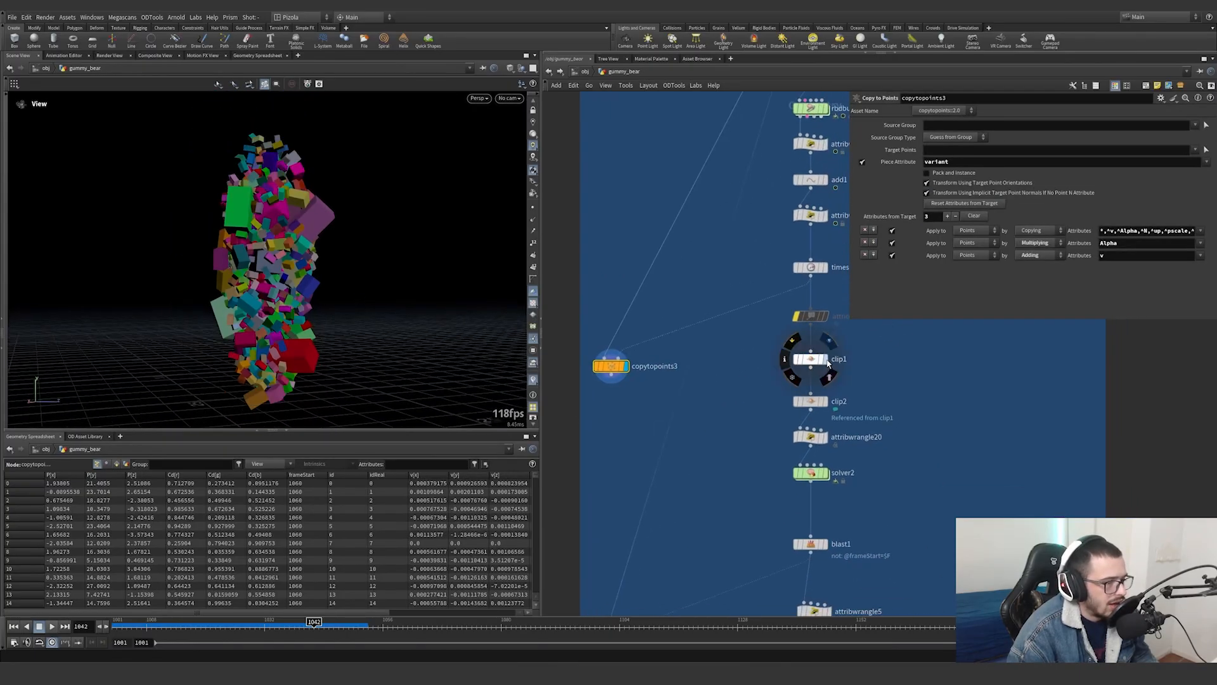
click(824, 360)
drag(306, 320, 269, 298)
middle_drag(269, 299, 339, 274)
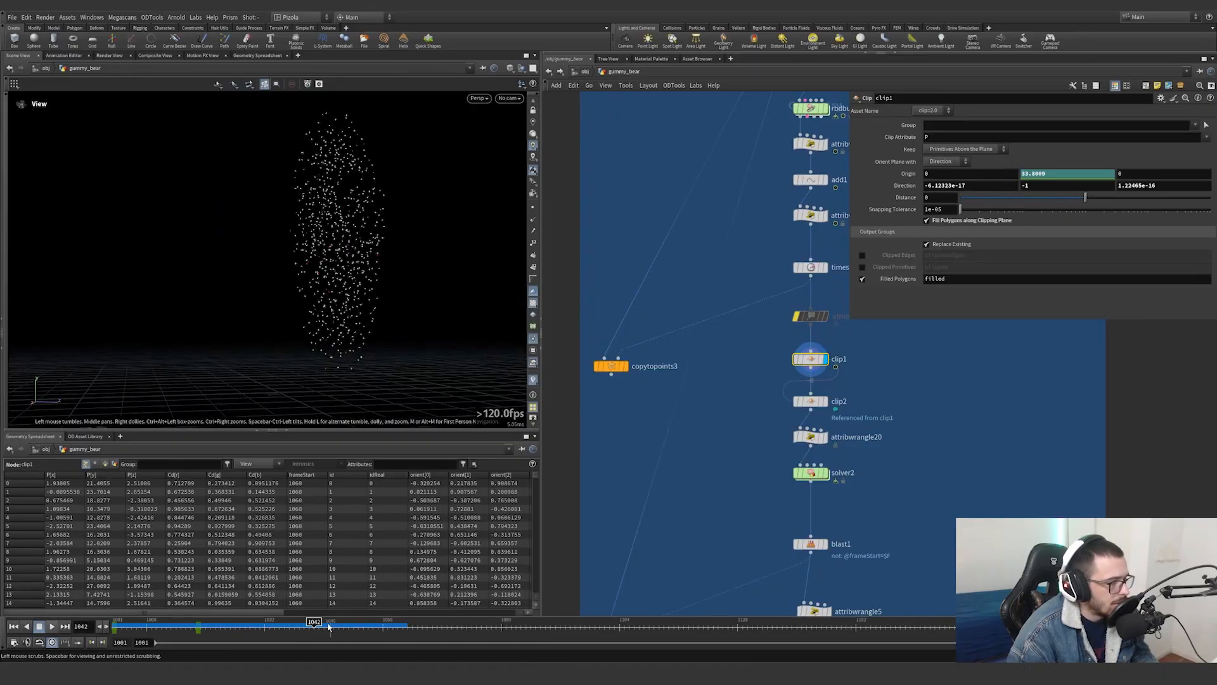
drag(331, 627, 115, 634)
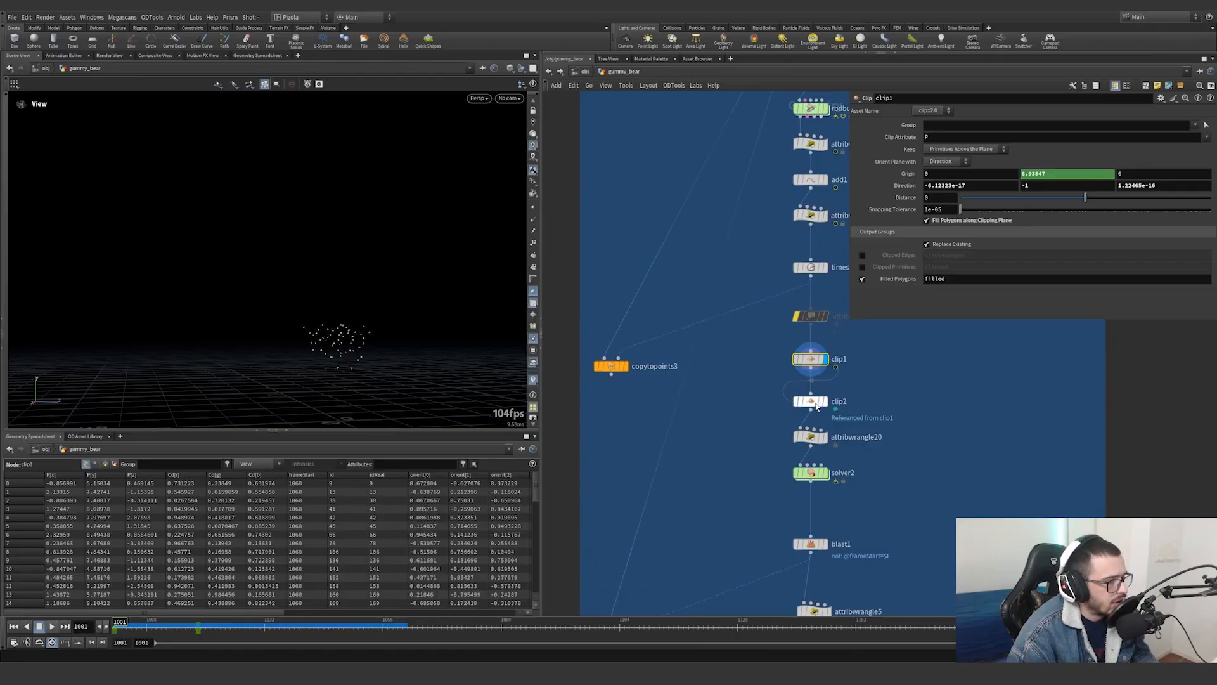
Display clip2 and compare its origin and direction expressions, which reference clip1, with clip1's own settings
click(827, 405)
click(823, 402)
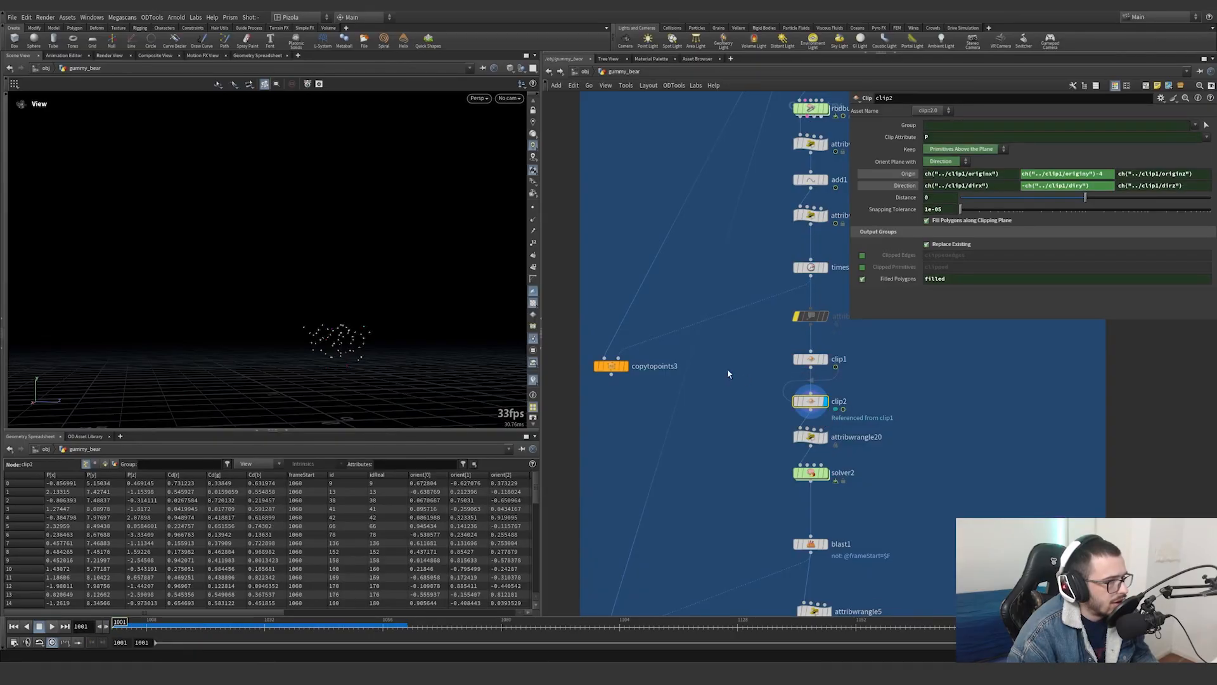
click(907, 176)
click(906, 185)
click(814, 358)
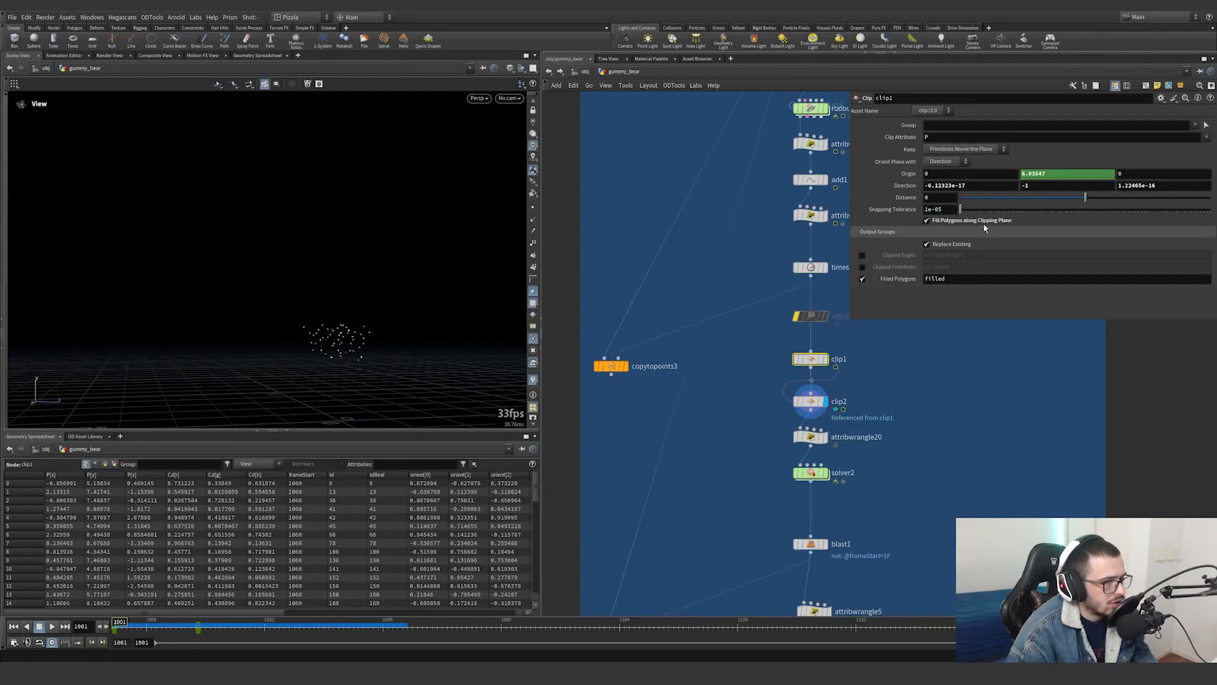
click(800, 405)
Create a reference copy of clip1 beside the node chain and delete that copy again
ctrl+alt+shift+drag(812, 362, 974, 404)
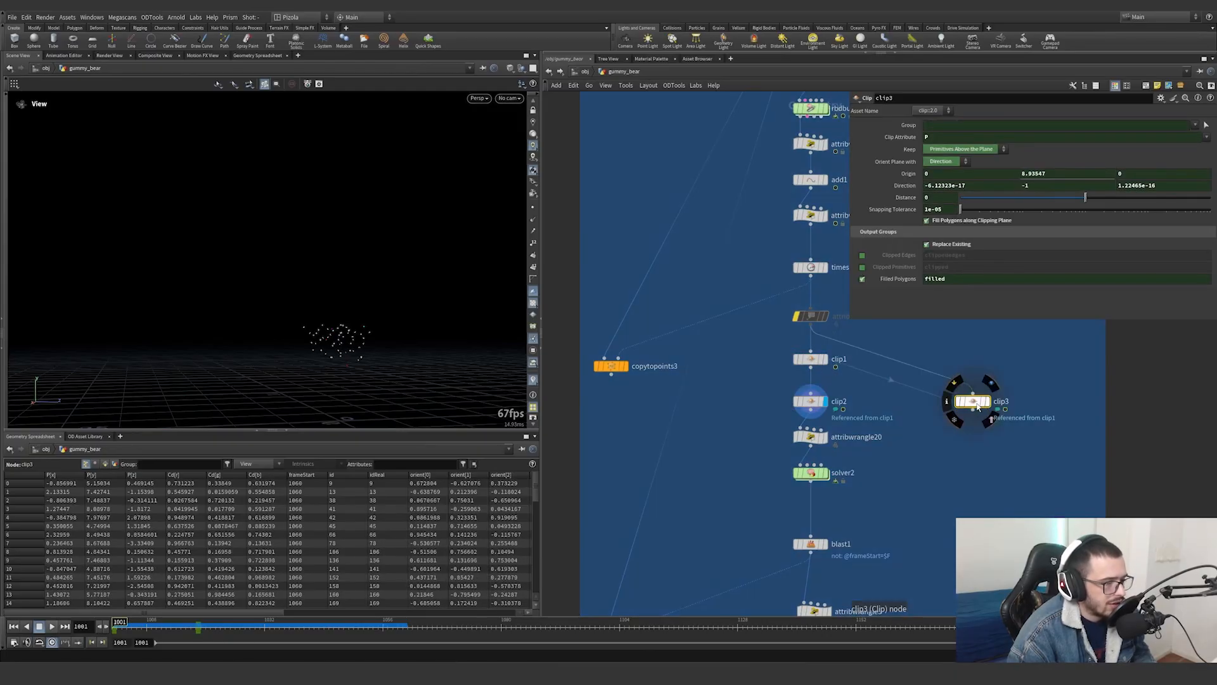
drag(1014, 446, 923, 358)
key(Delete)
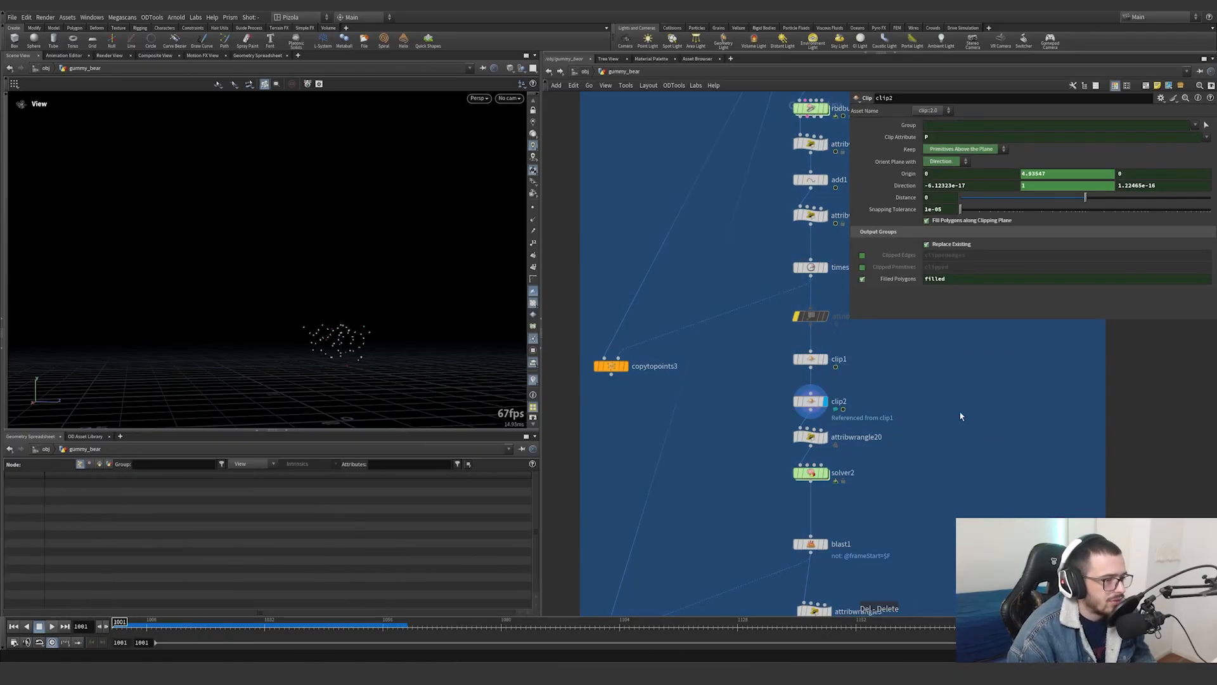
Show clip2's origin expressions with the -4 offset on Y, and scrub to frame 1004 and back to 1001
click(909, 176)
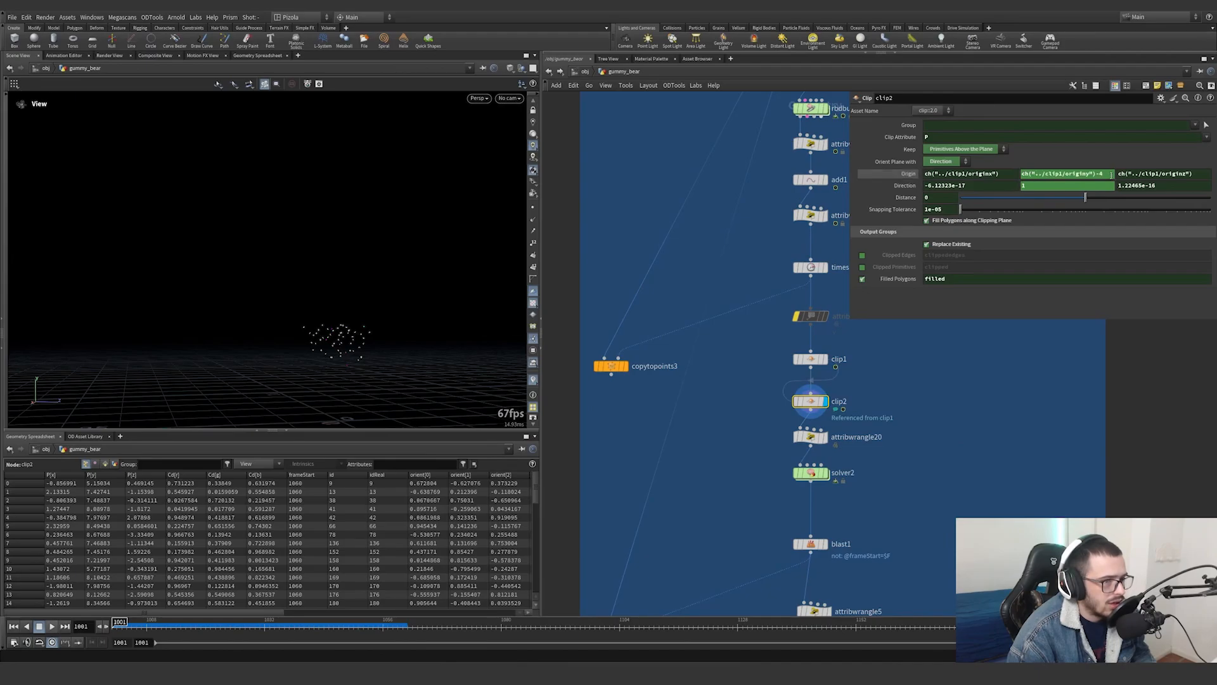
key(Return)
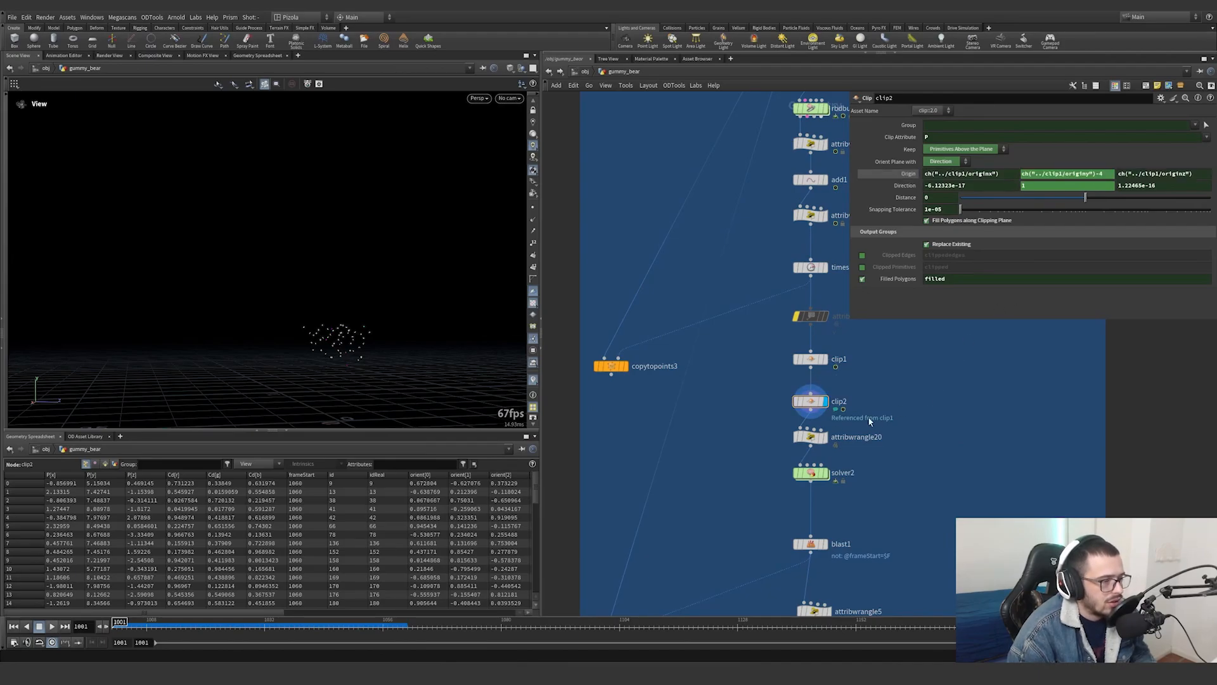
mouse_move(119, 621)
mouse_down()
mouse_move(186, 621)
mouse_move(126, 621)
mouse_up()
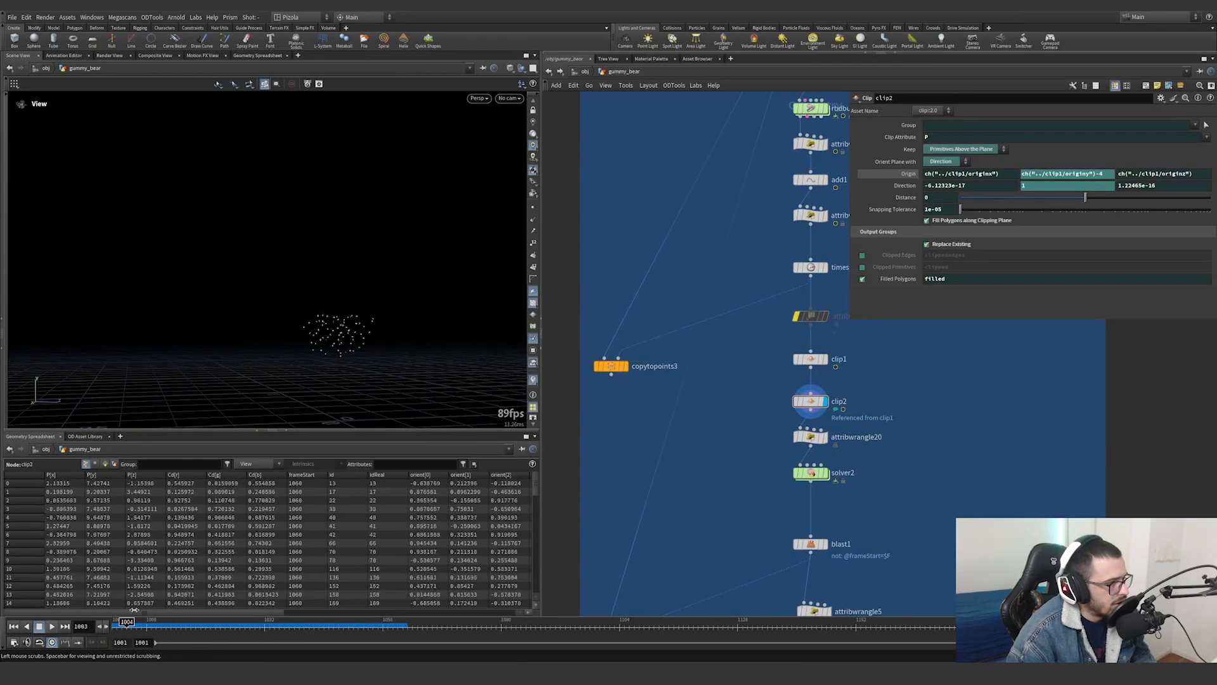
click(119, 621)
Display attribwrangle20 and highlight its code line that sets frameStart to -1
click(810, 437)
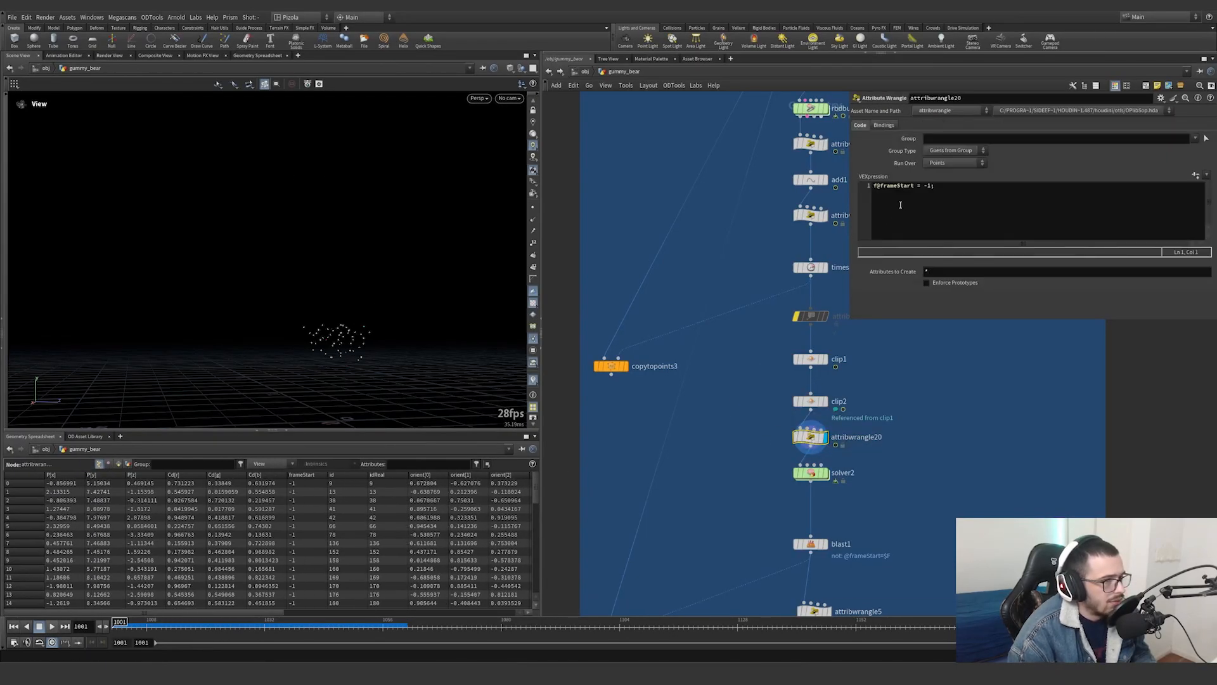
triple_click(937, 190)
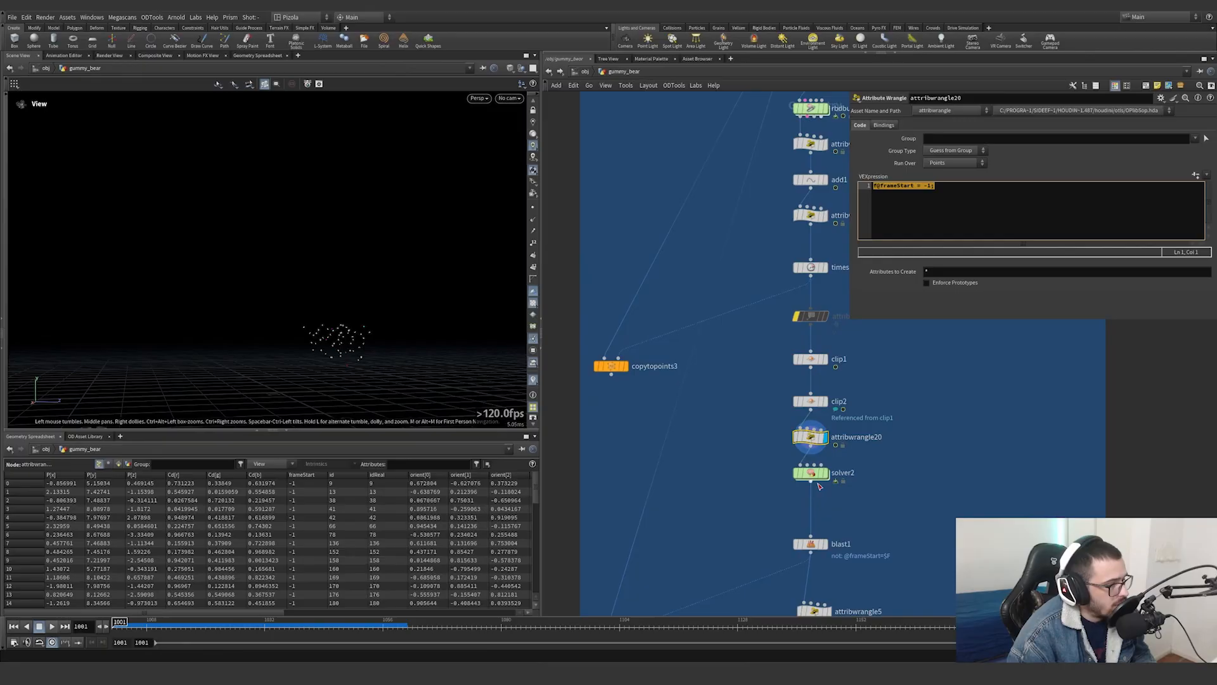
middle_drag(818, 485, 923, 368)
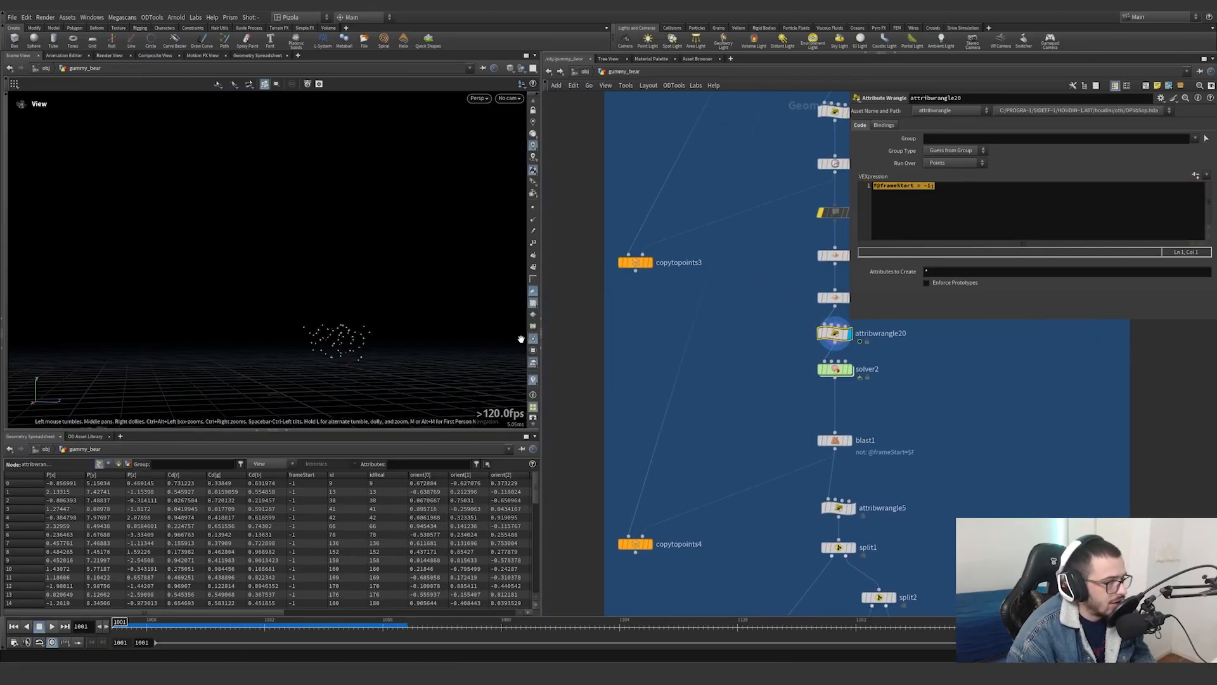
middle_drag(816, 411, 768, 433)
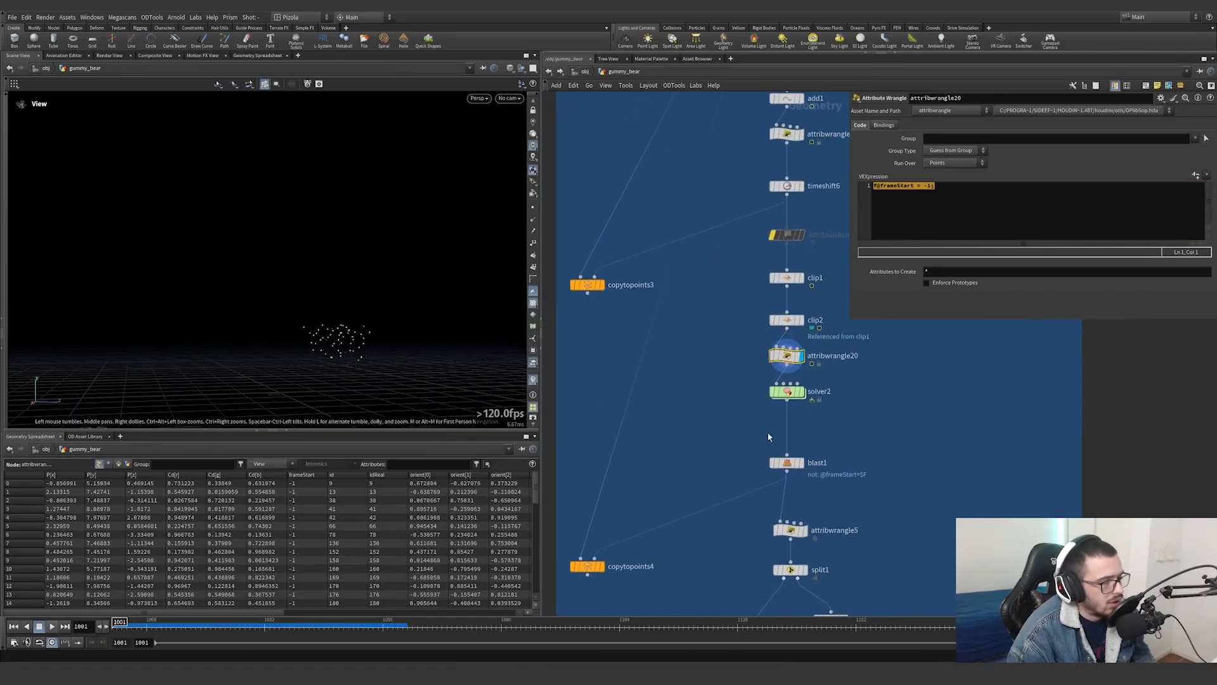
Go inside solver2 and display the Input_1 object merge to inspect the incoming points
double_click(787, 392)
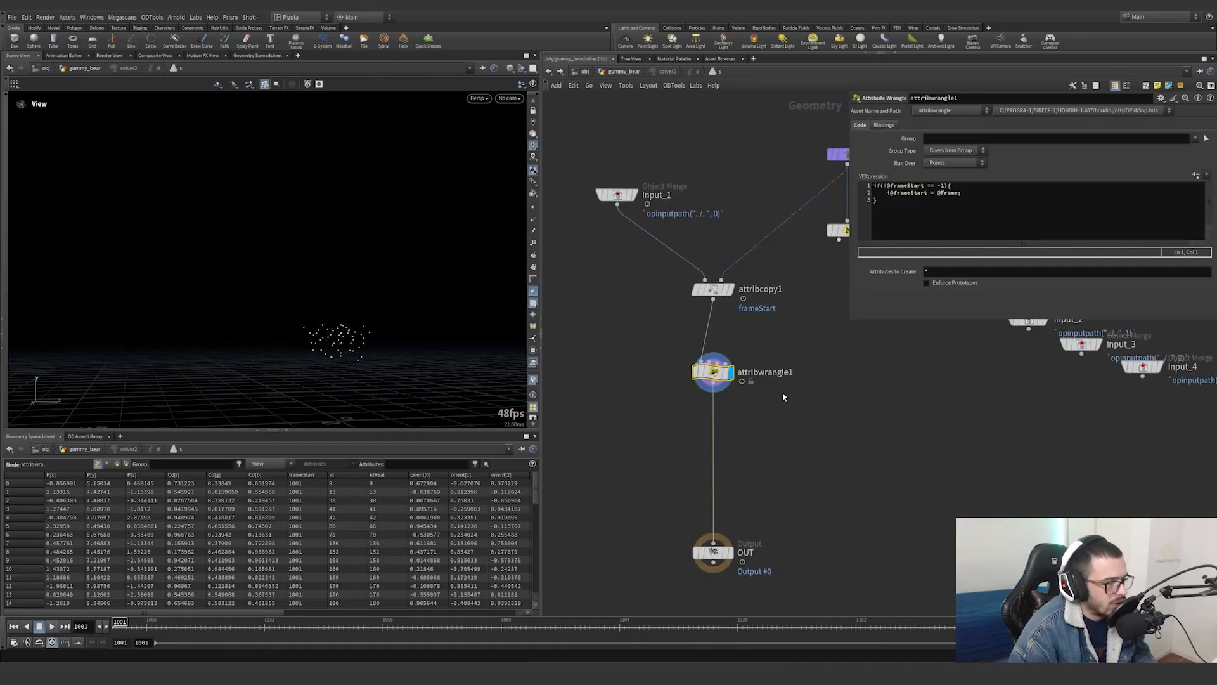
scroll(785, 393, down, 2)
click(664, 289)
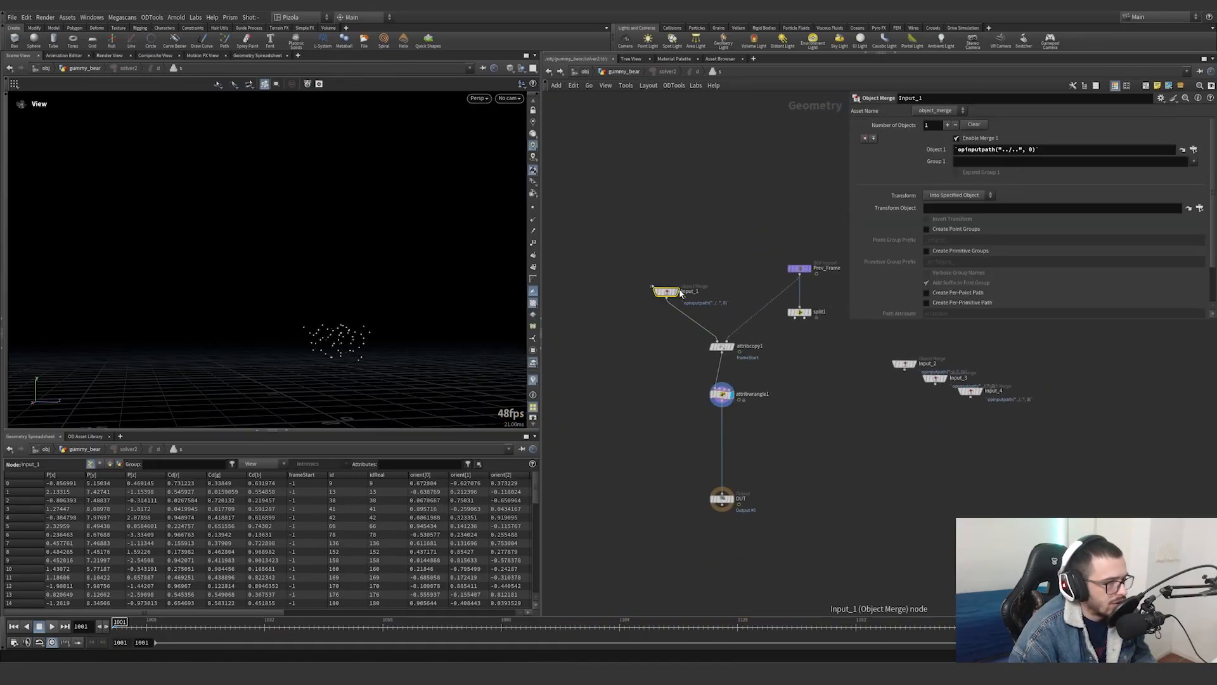
click(677, 291)
middle_drag(762, 293, 745, 300)
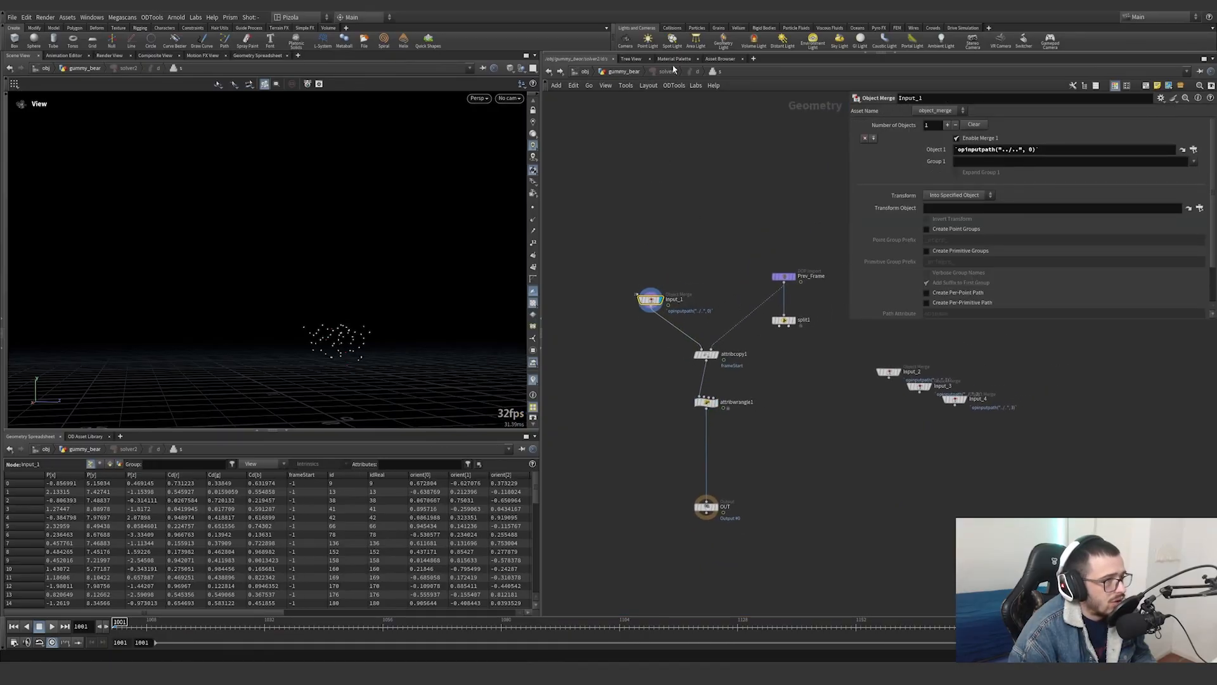
Display attribcopy1 and examine how it copies frameStart from the previous frame by matching id
scroll(739, 353, up, 3)
click(740, 353)
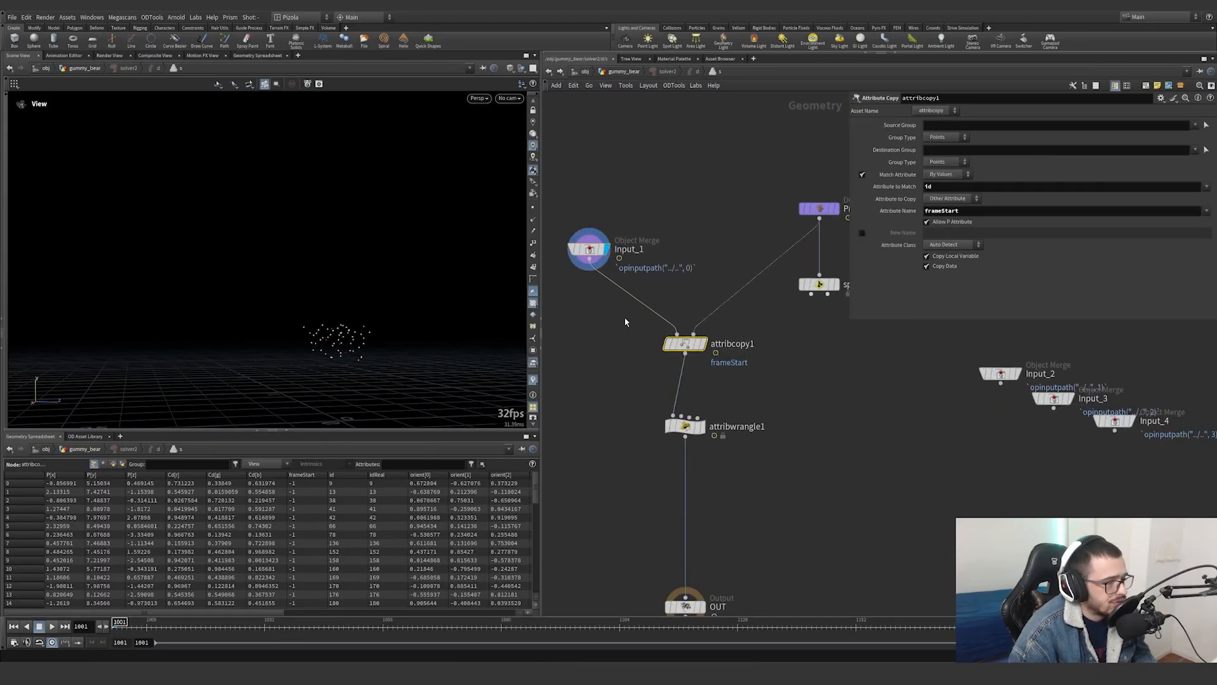
click(705, 344)
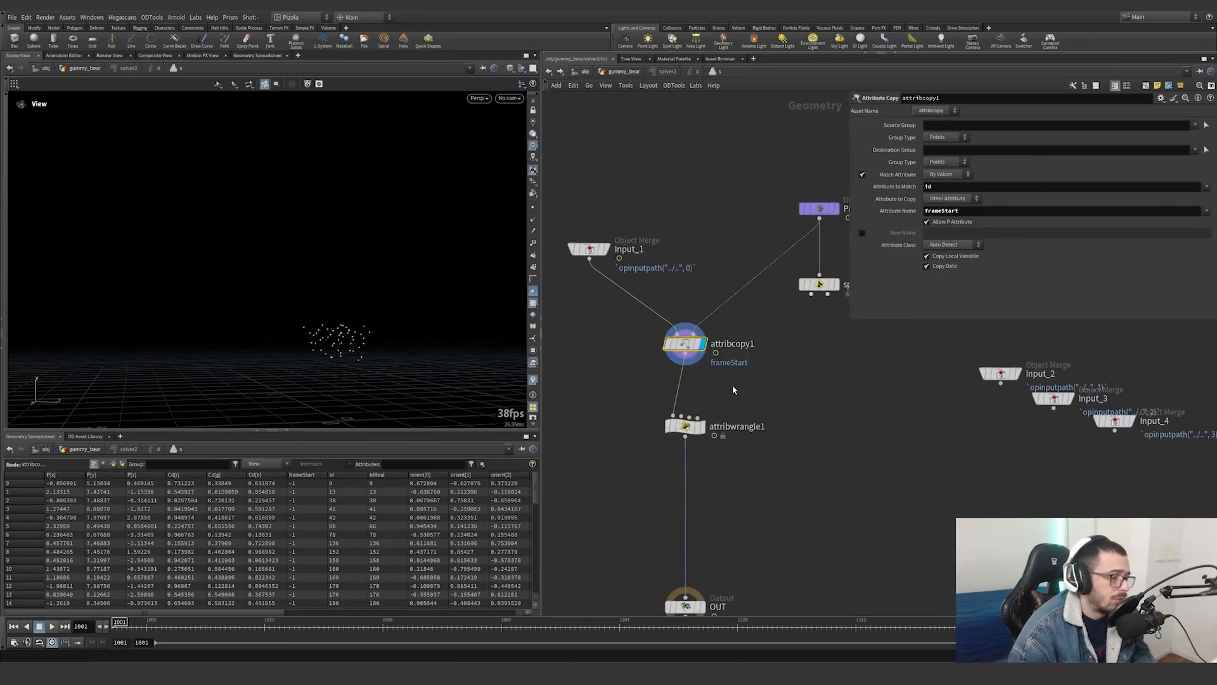
Display attribwrangle1 inside solver2 and highlight its code that replaces a frameStart of -1 with the current frame
click(702, 426)
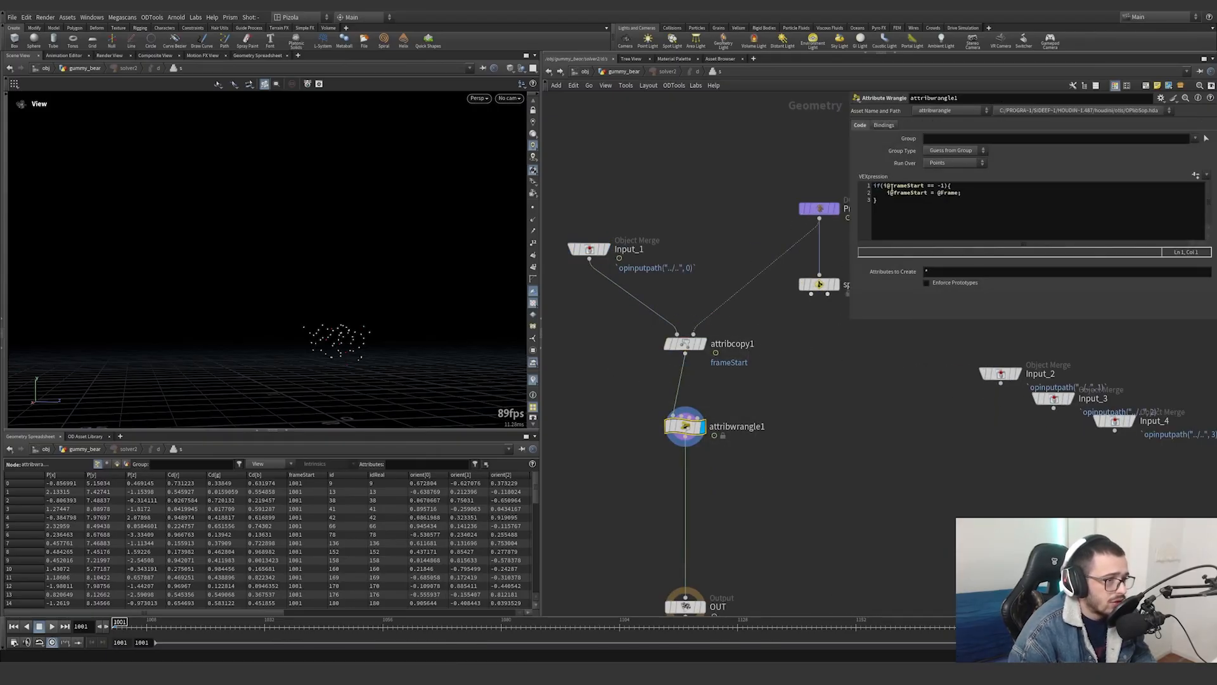
drag(897, 185, 923, 186)
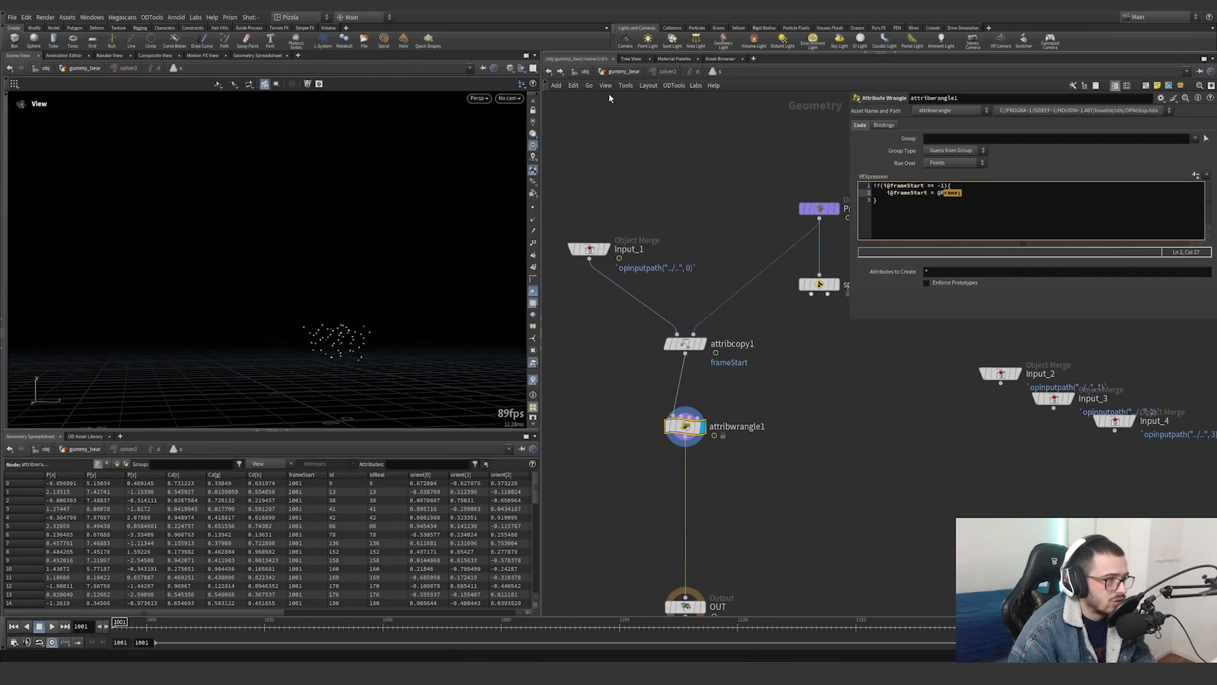
Return to the gummy_bear network, sort solver2's points by frameStart in the spreadsheet, and scrub to frame 1009
click(624, 71)
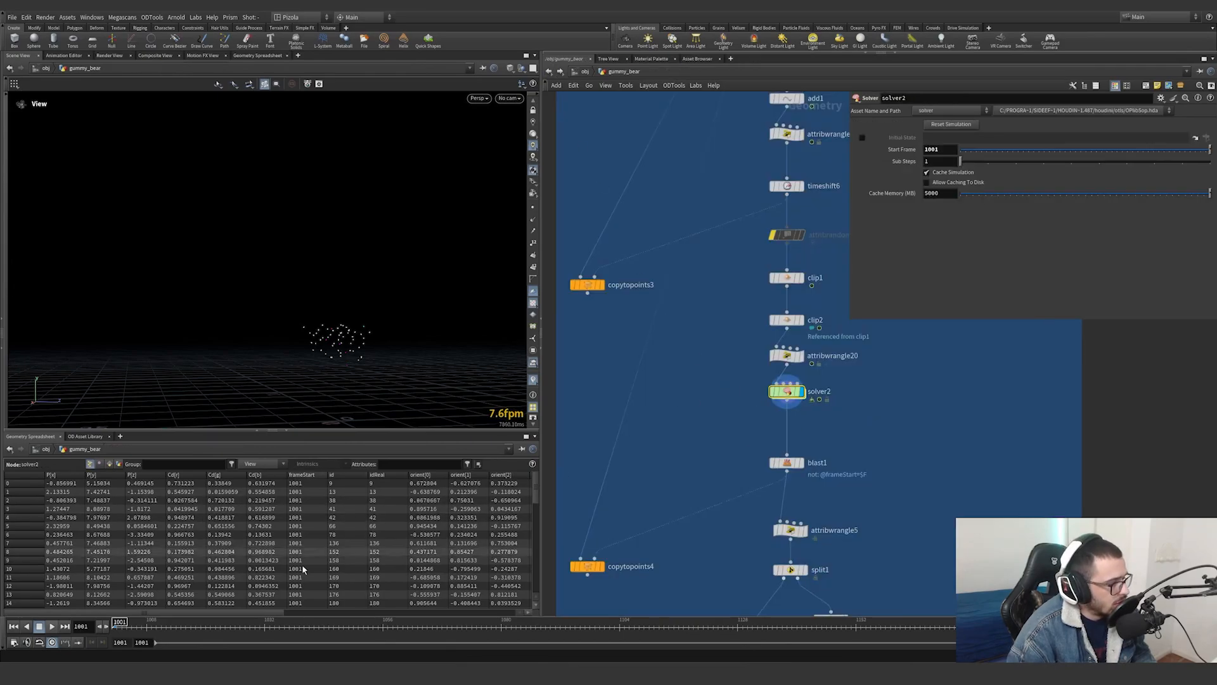
click(305, 476)
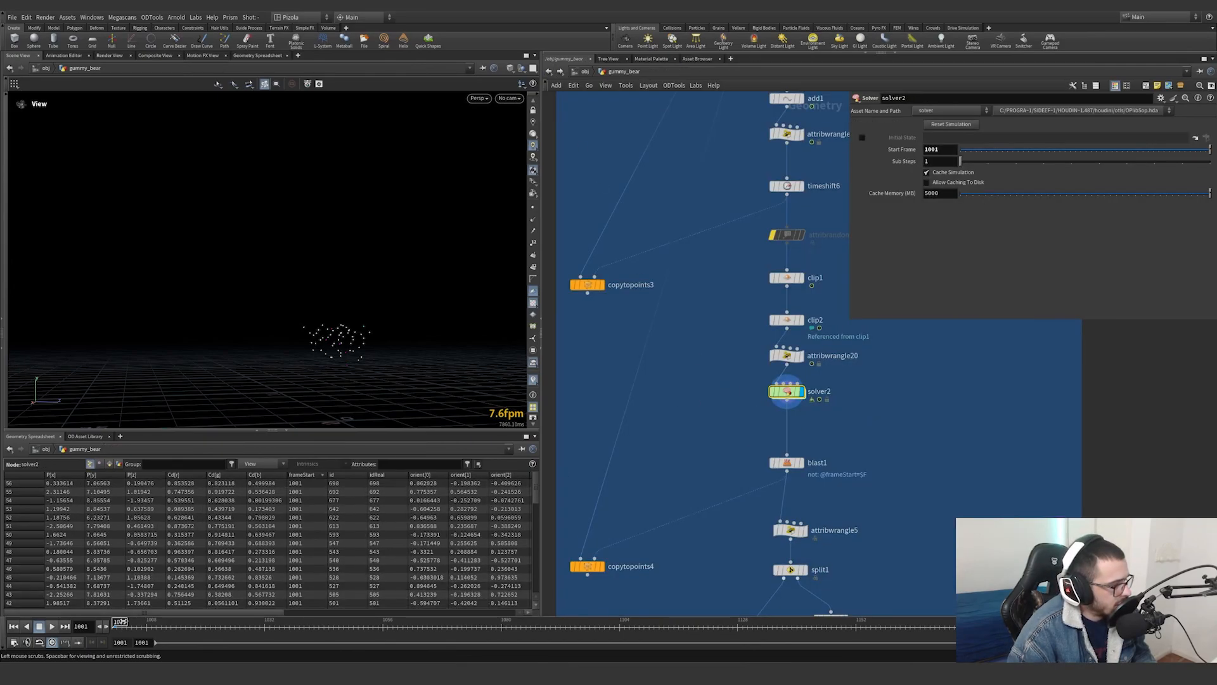
drag(120, 621, 151, 621)
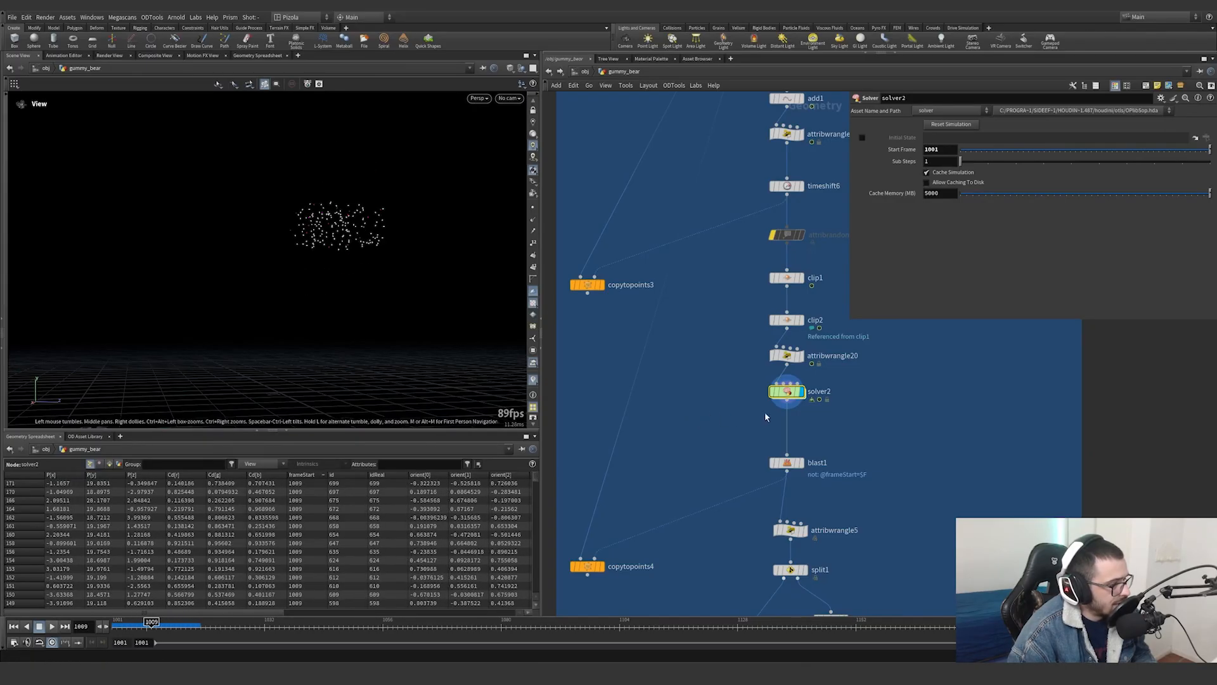
Compare blast1, which keeps points with frameStart equal to the current frame, against solver2, and scrub to frame 1010
click(801, 464)
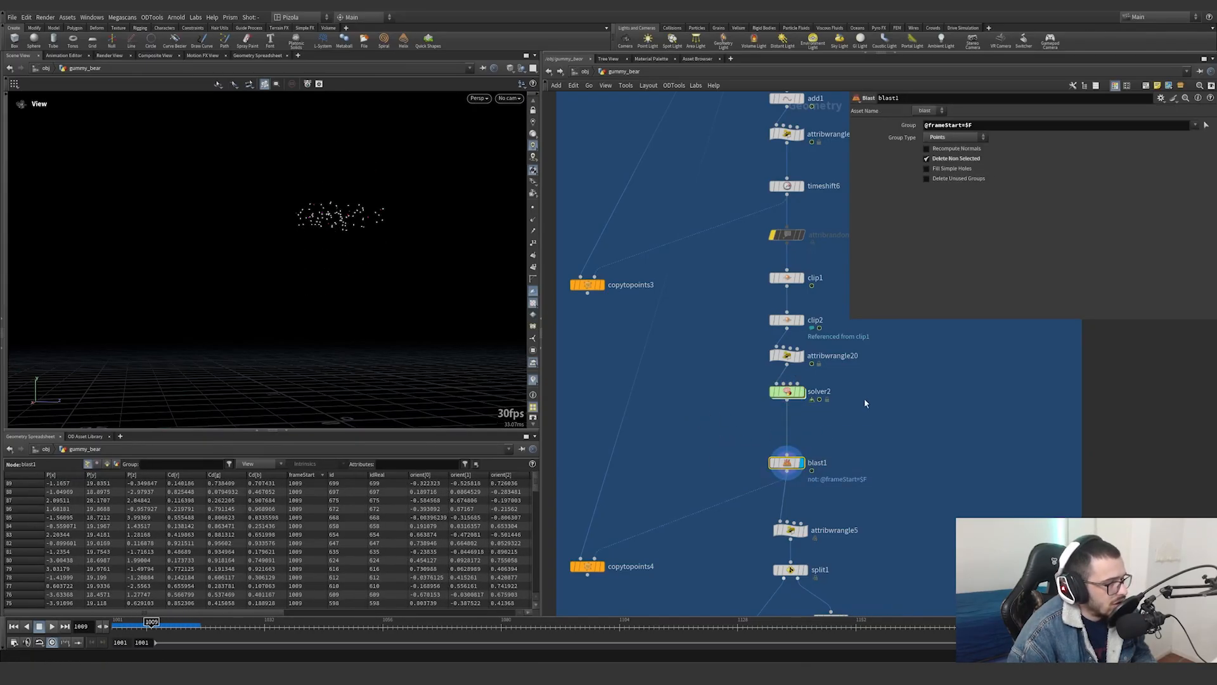
click(899, 129)
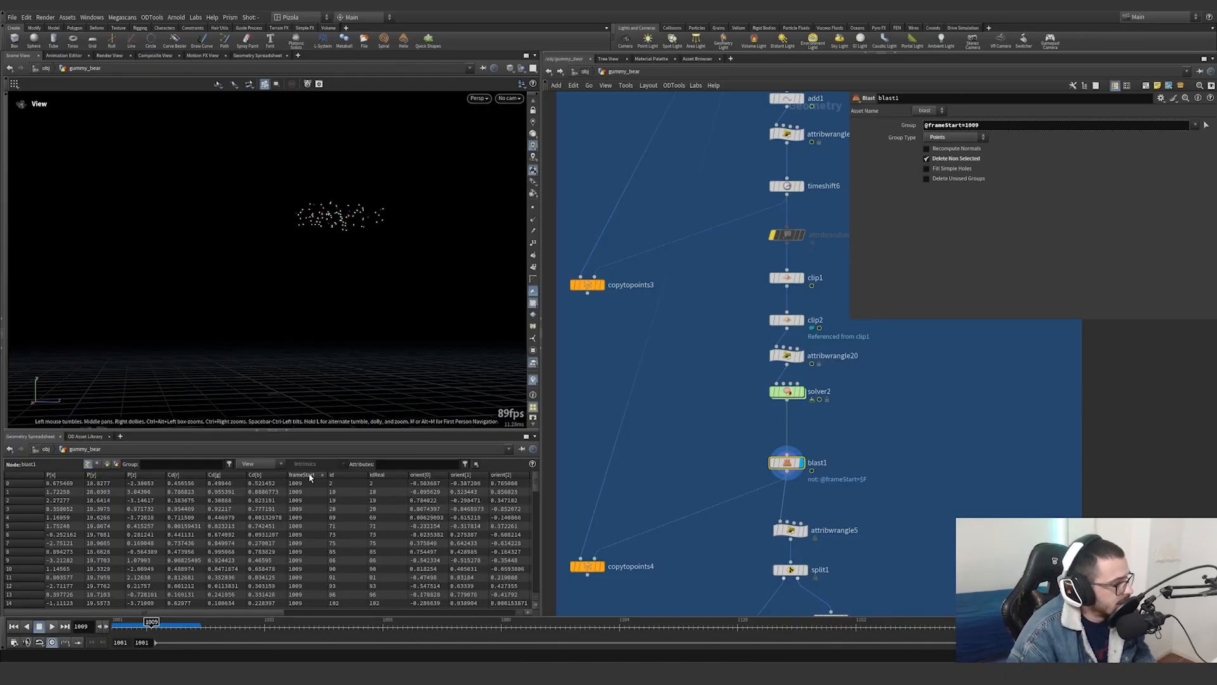
click(787, 392)
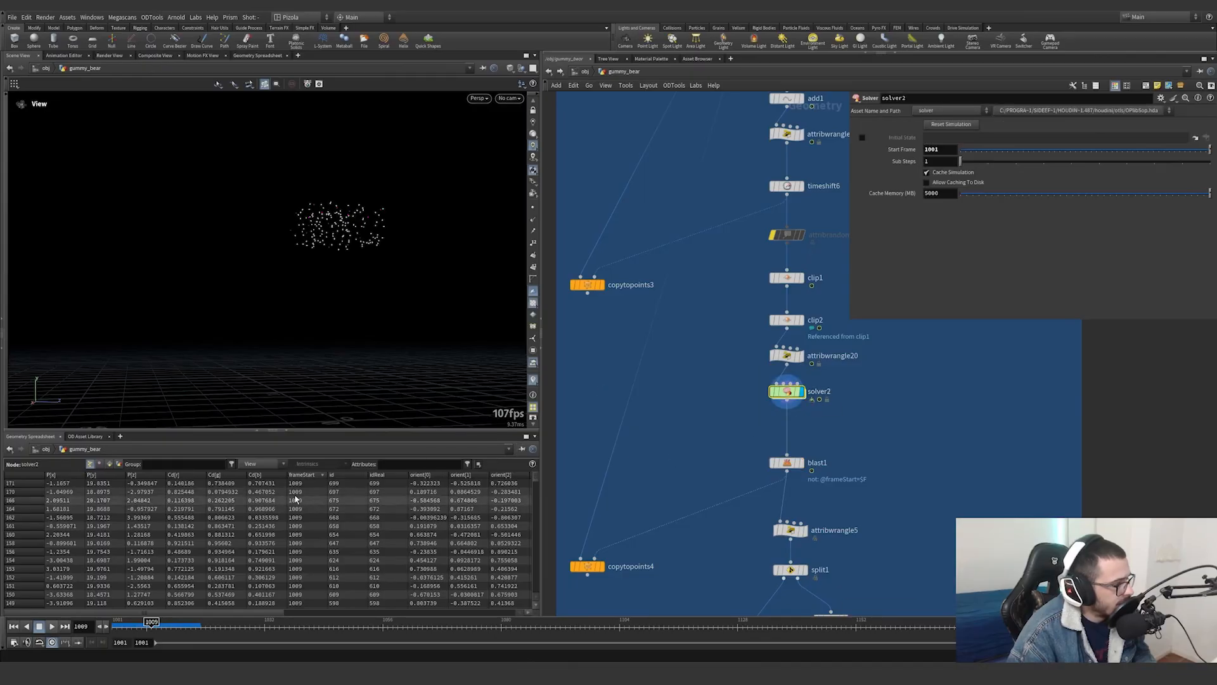
click(304, 476)
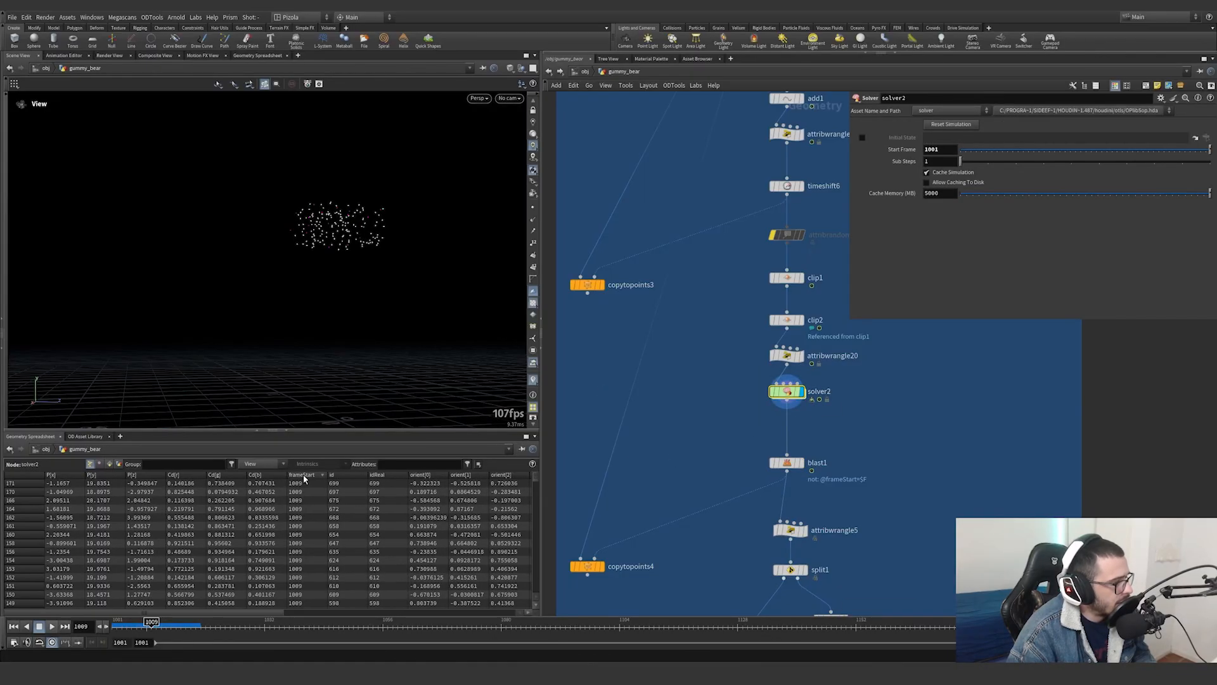
click(791, 464)
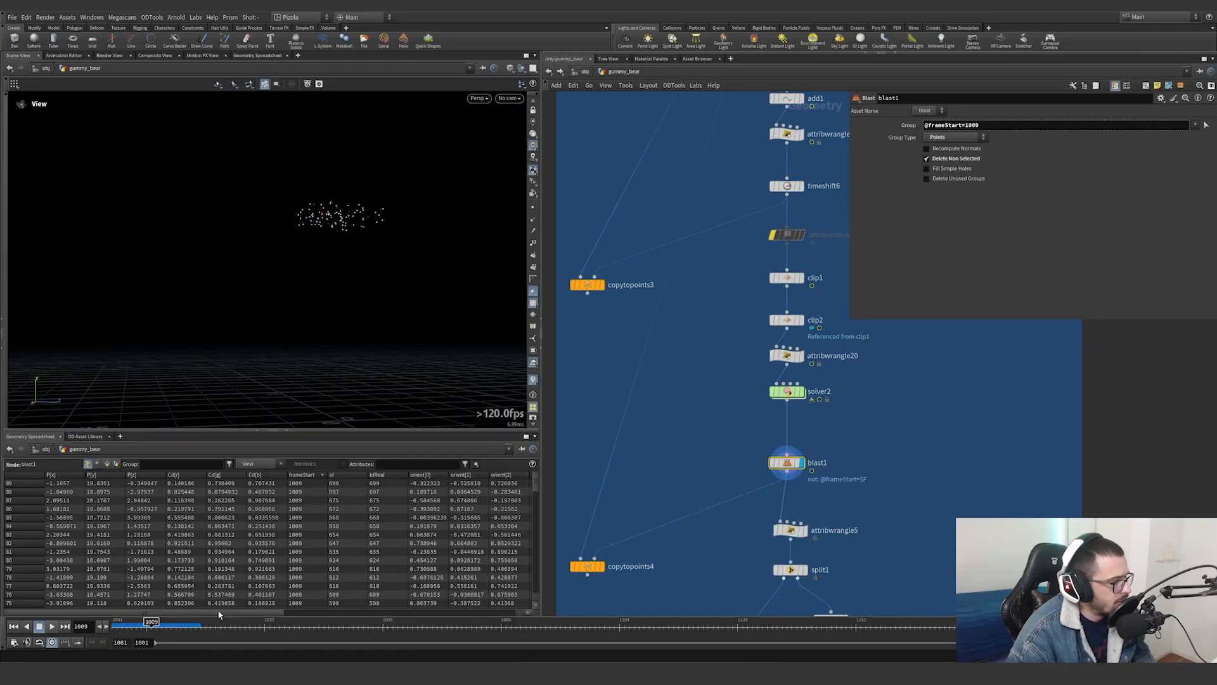
mouse_move(150, 626)
mouse_down()
mouse_move(121, 627)
mouse_move(161, 632)
mouse_up()
Display copytopoints4 to view the boxes copied onto the filtered points, and scrub back to frame 1001
scroll(674, 441, down, 1)
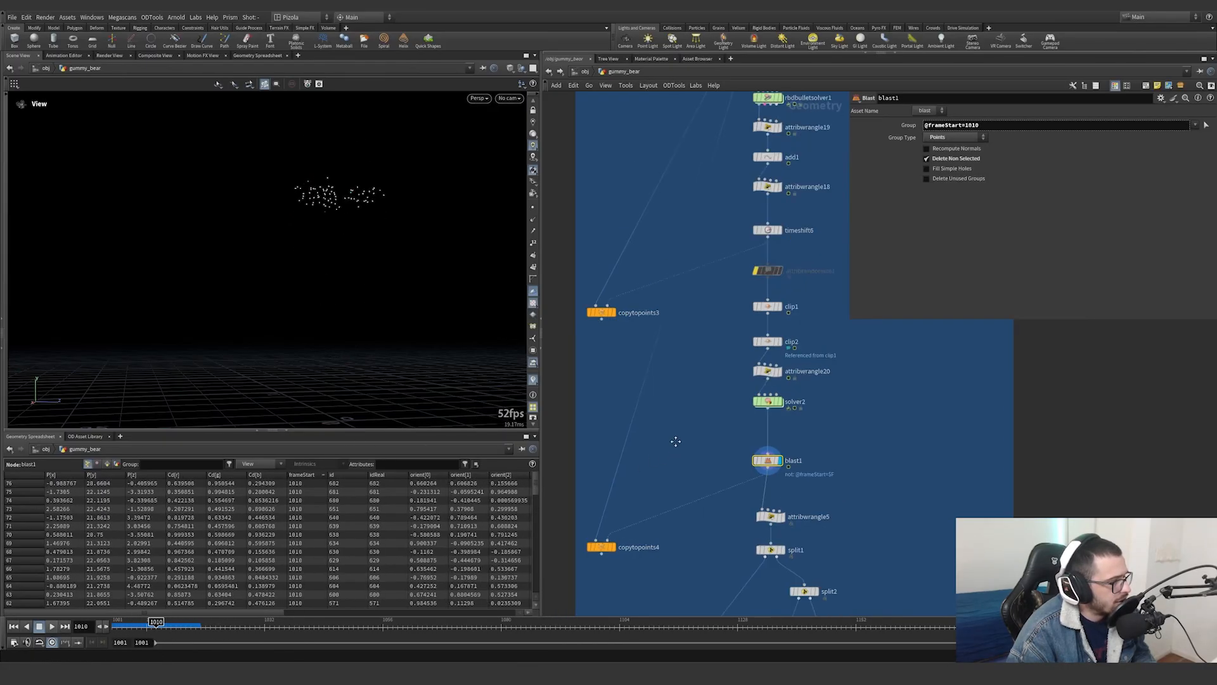
middle_drag(673, 441, 727, 398)
click(668, 505)
click(662, 505)
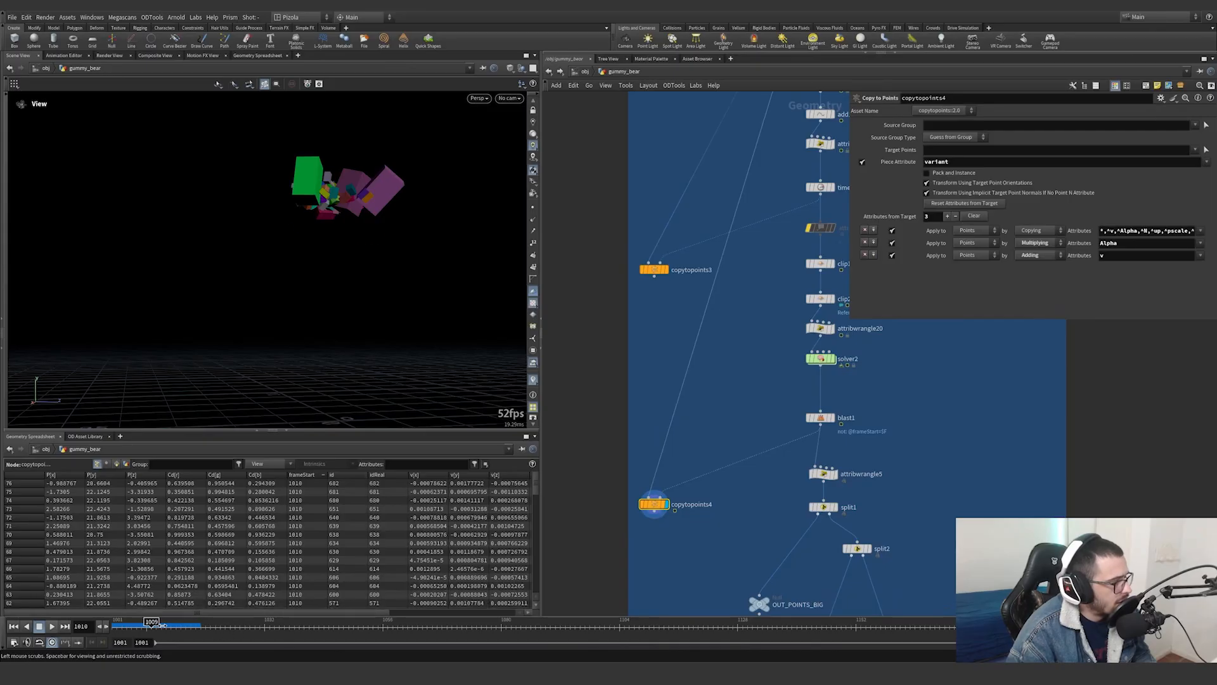
drag(156, 627, 113, 627)
Examine attribwrangle5's frameStart code and blast1's points at frame 1011
scroll(780, 469, up, 1)
middle_drag(780, 469, 745, 393)
click(814, 402)
click(798, 399)
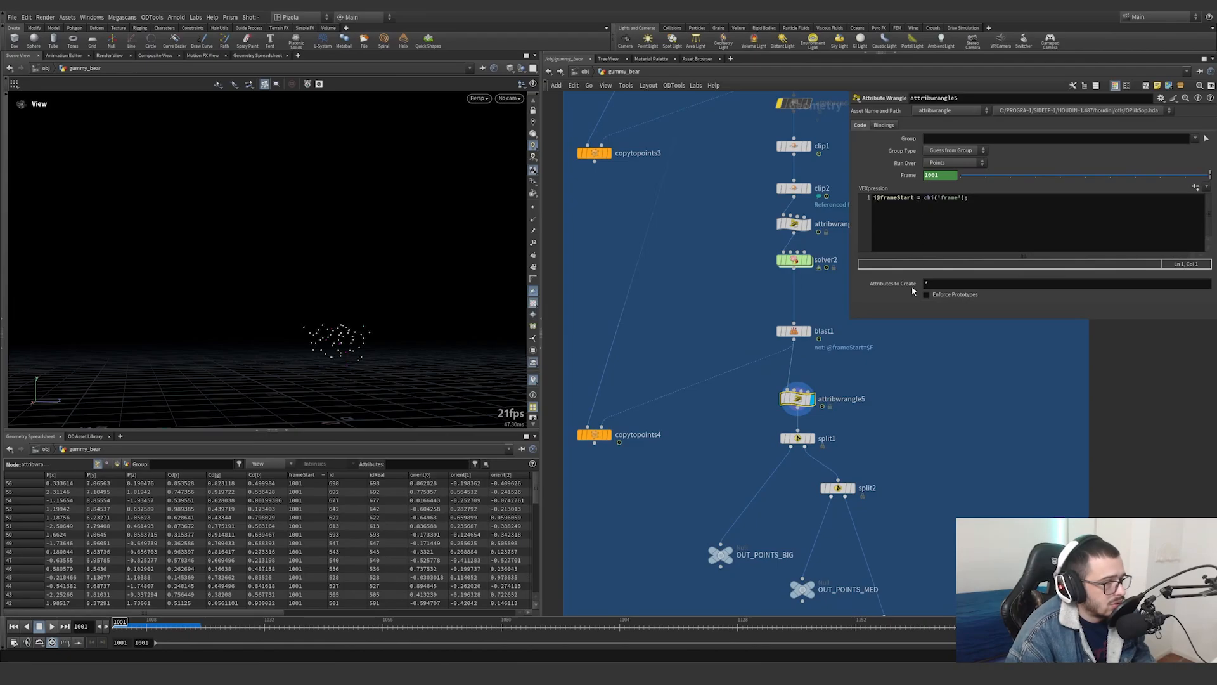
click(813, 330)
click(793, 330)
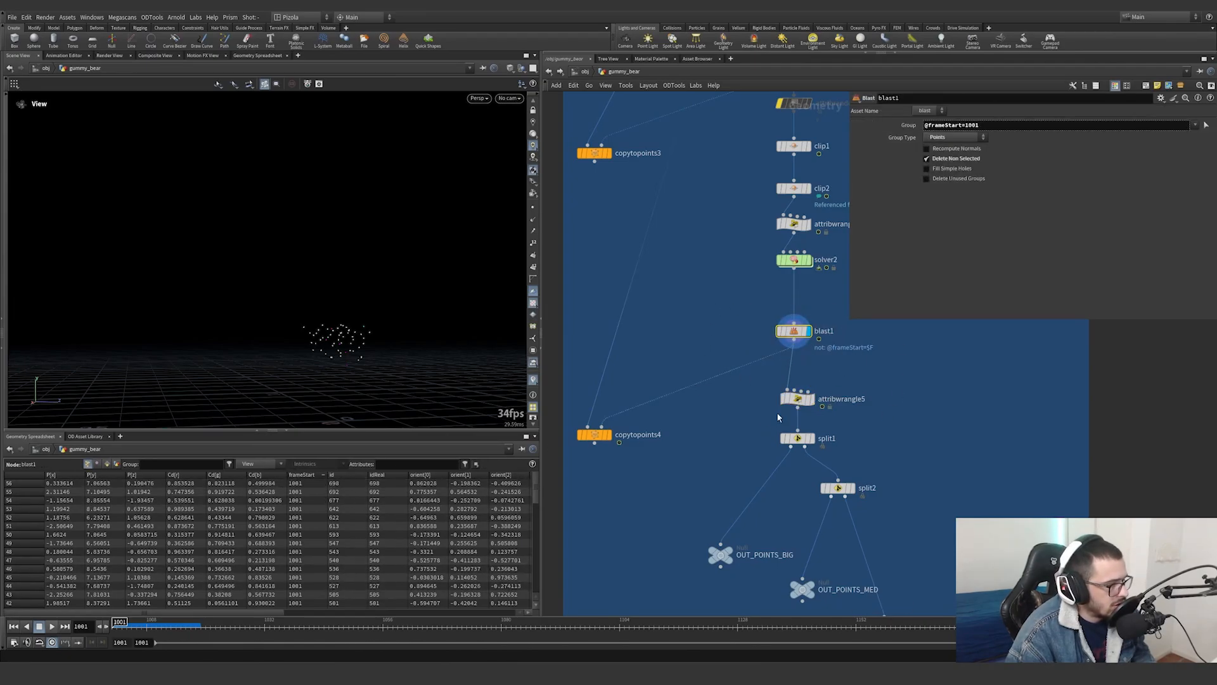
drag(191, 626, 161, 626)
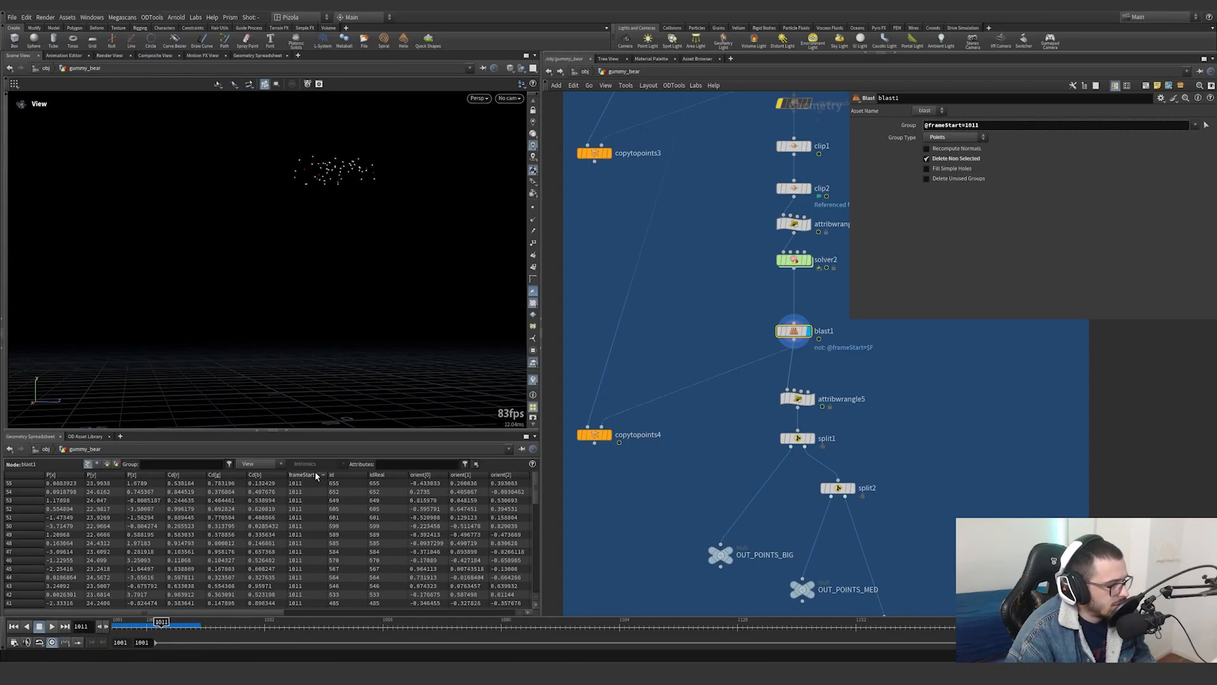
click(796, 398)
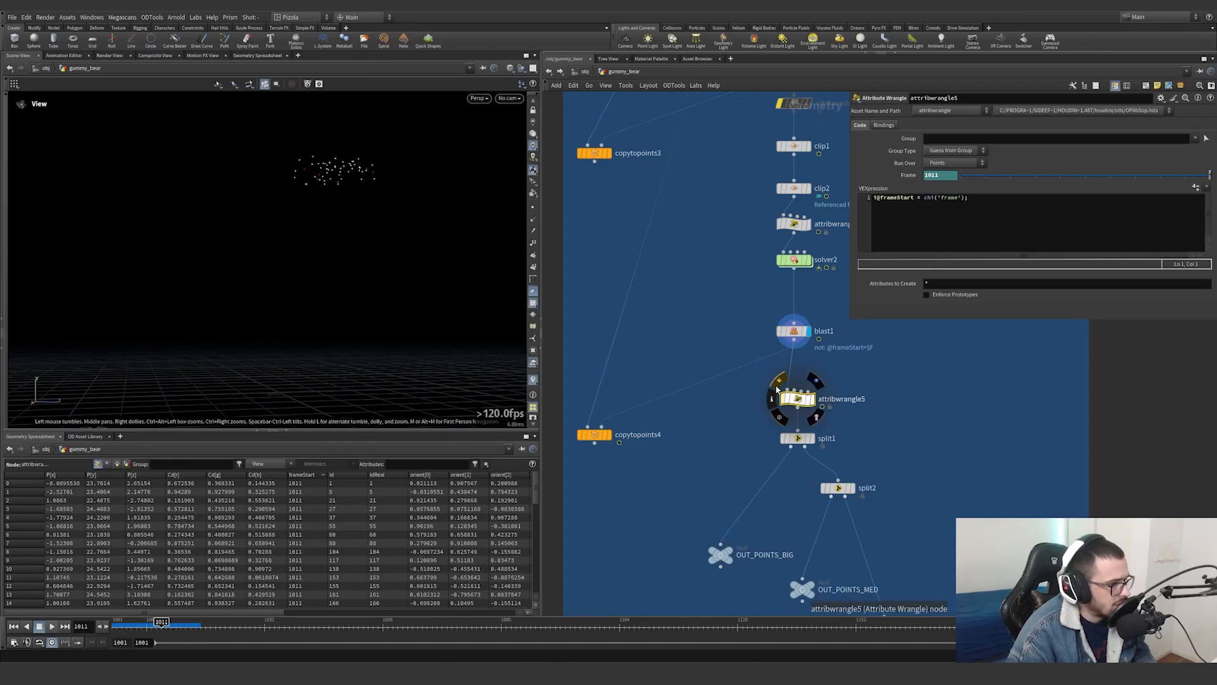
Inspect how split1 and split2 separate the points by variant into the OUT_POINTS_BIG, OUT_POINTS_MED and OUT_POINTS_SMALL nulls
middle_drag(773, 511, 772, 428)
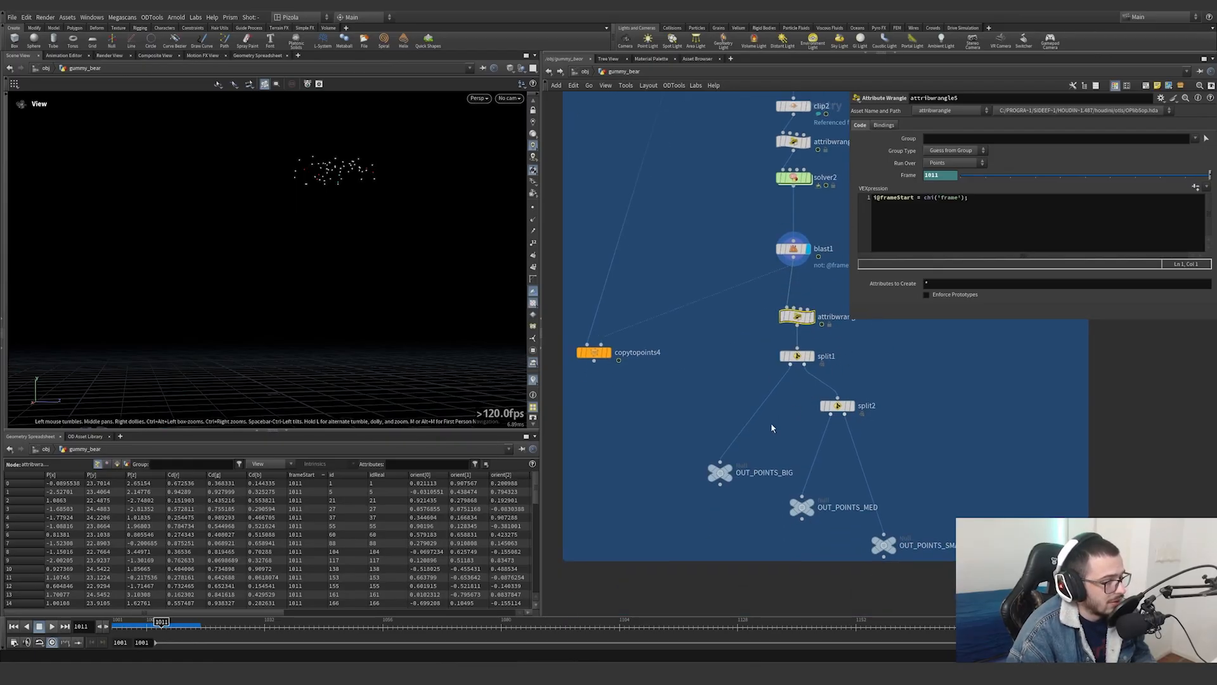
click(814, 356)
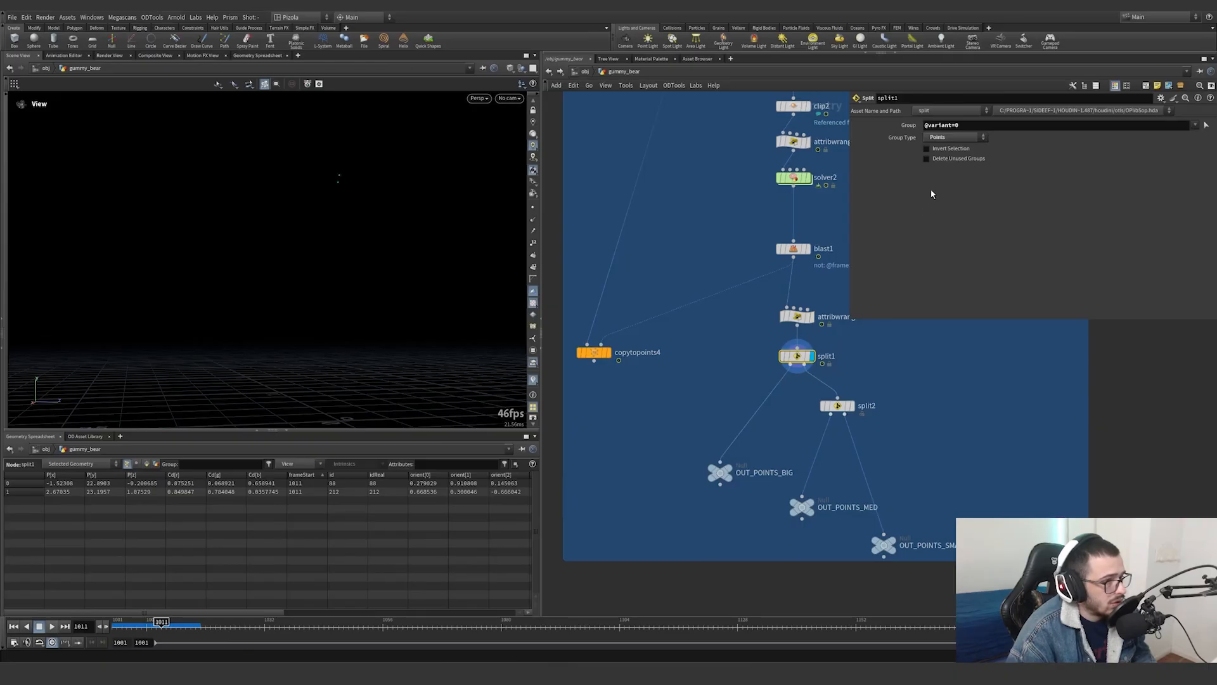
click(843, 406)
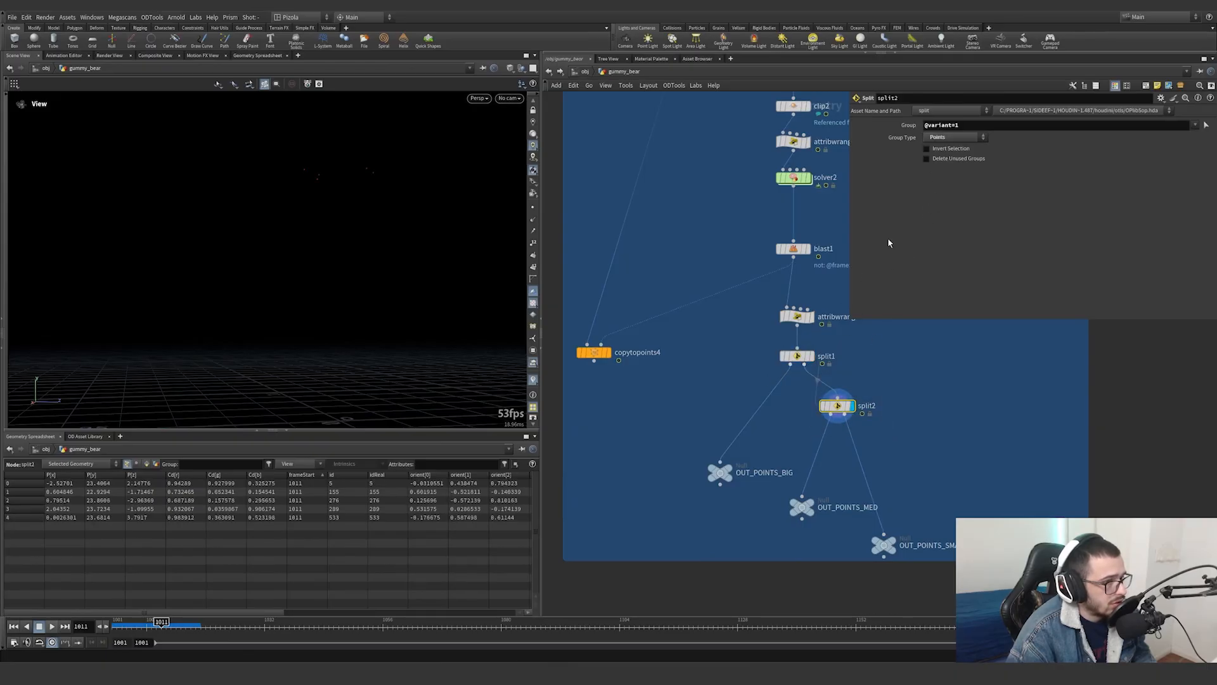
click(884, 544)
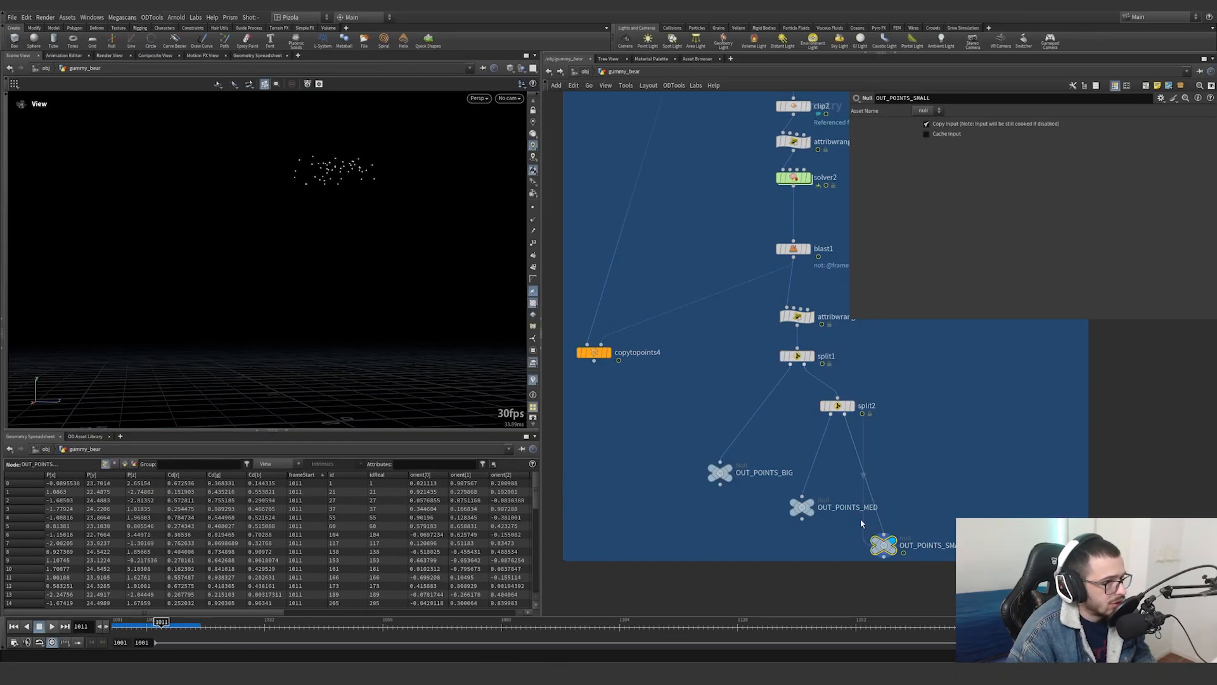
drag(826, 537, 765, 475)
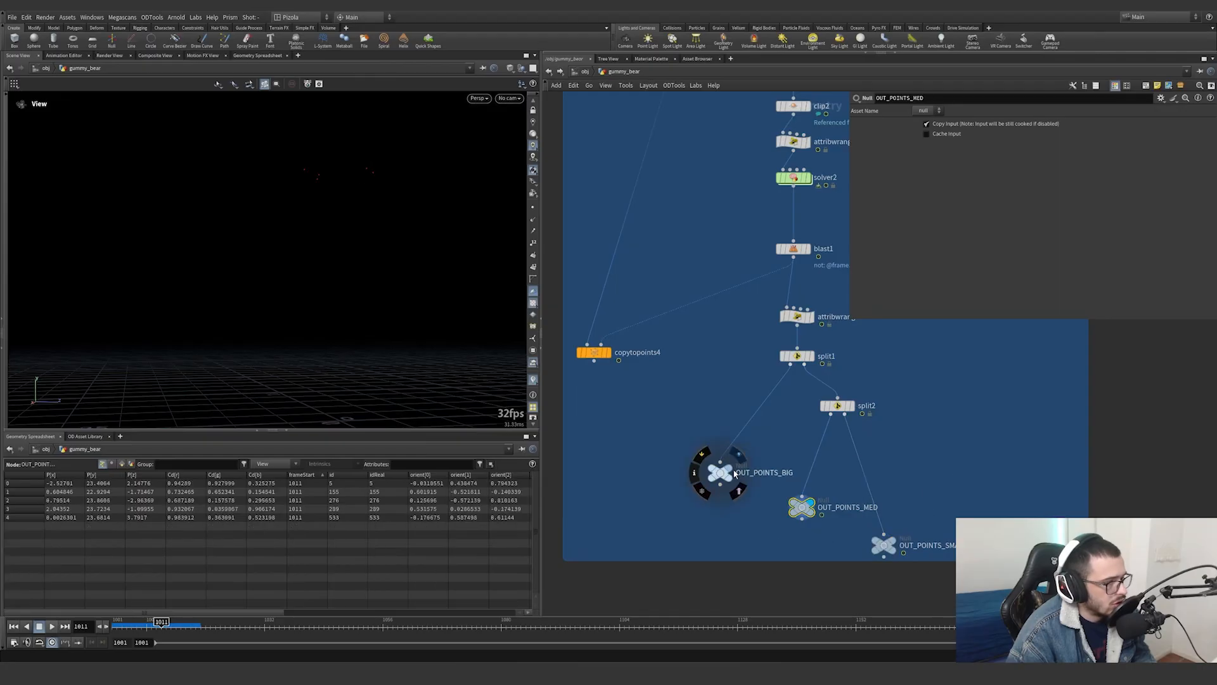
click(735, 474)
drag(942, 454, 706, 558)
scroll(766, 450, down, 6)
scroll(753, 470, down, 7)
scroll(763, 373, up, 6)
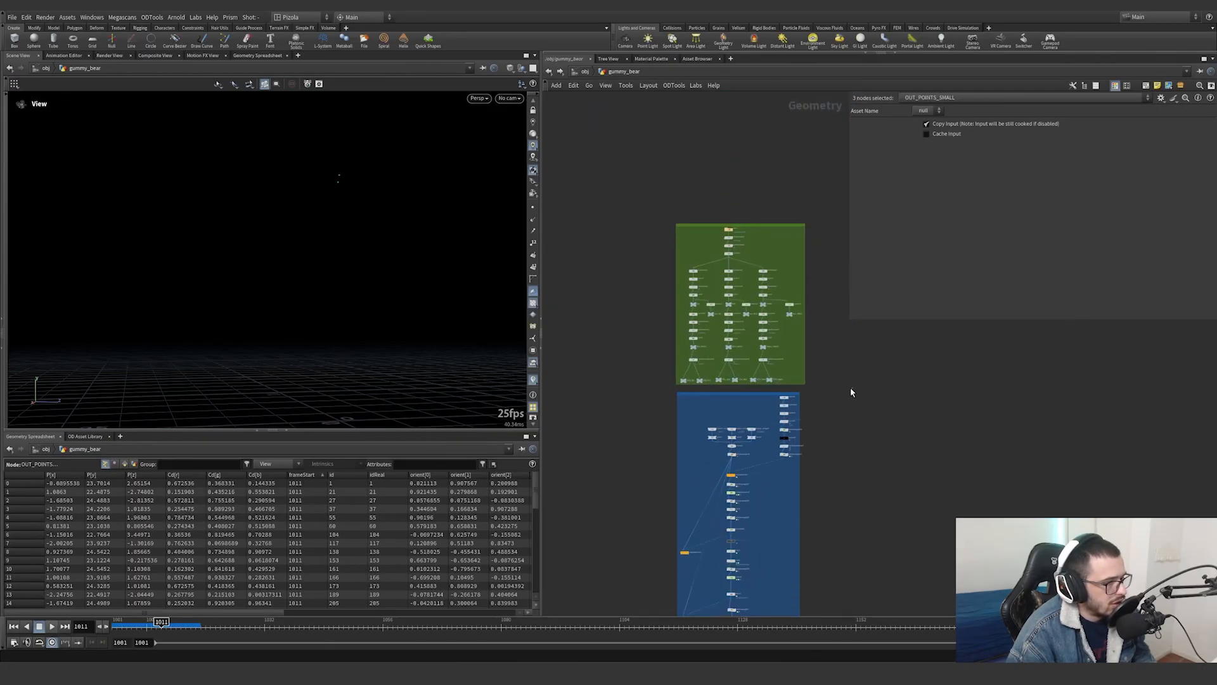
mouse_move(852, 388)
mouse_down()
mouse_move(666, 368)
mouse_move(872, 394)
mouse_up()
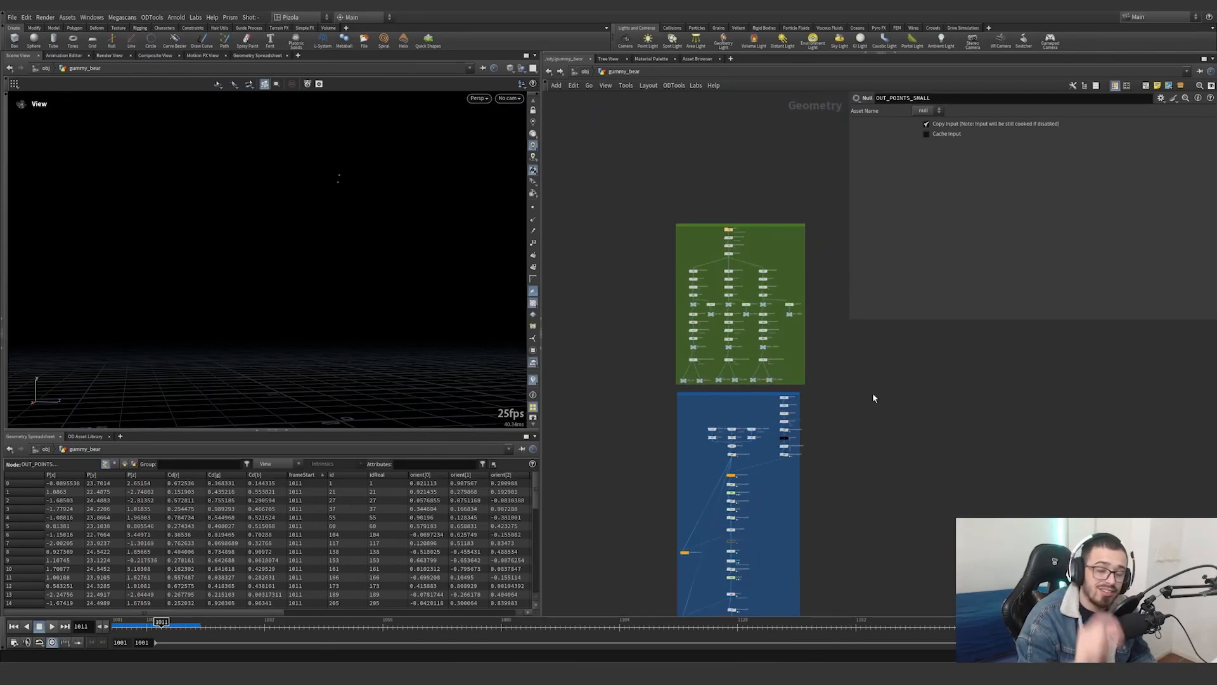
Overlay the copytopoints4 boxes in the viewport as a wireframe template
middle_drag(809, 465, 835, 357)
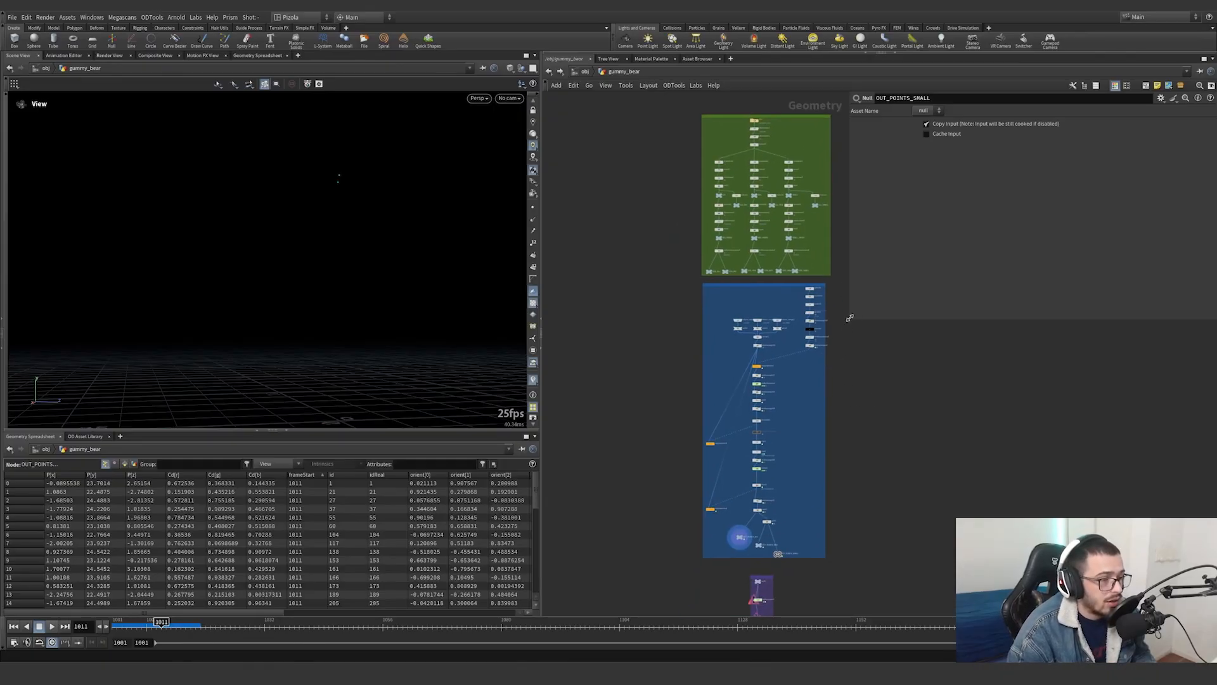
middle_drag(827, 426, 830, 353)
scroll(742, 440, up, 10)
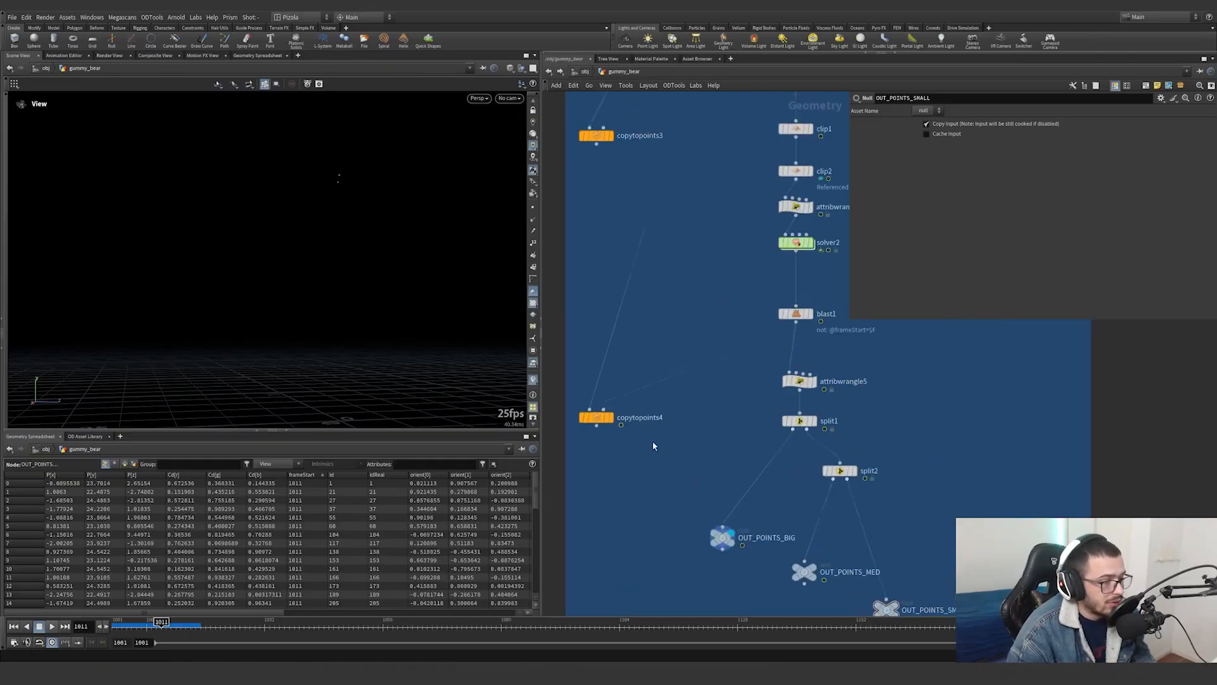
click(600, 413)
scroll(676, 381, down, 10)
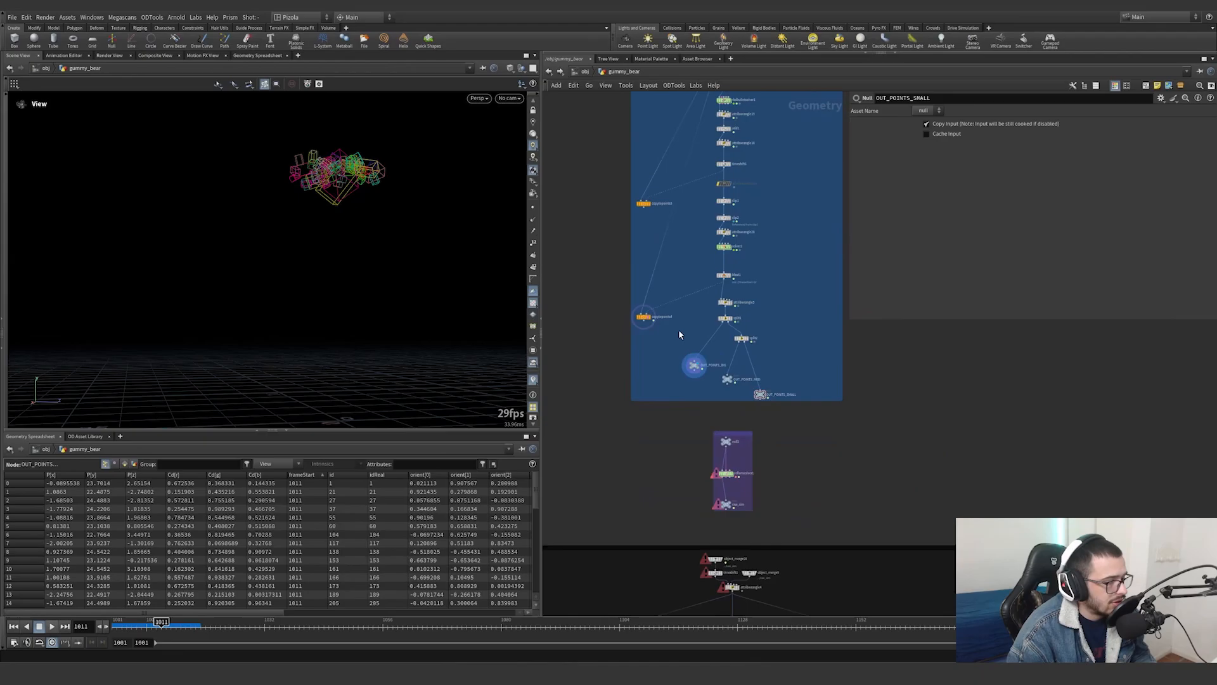
scroll(776, 468, up, 4)
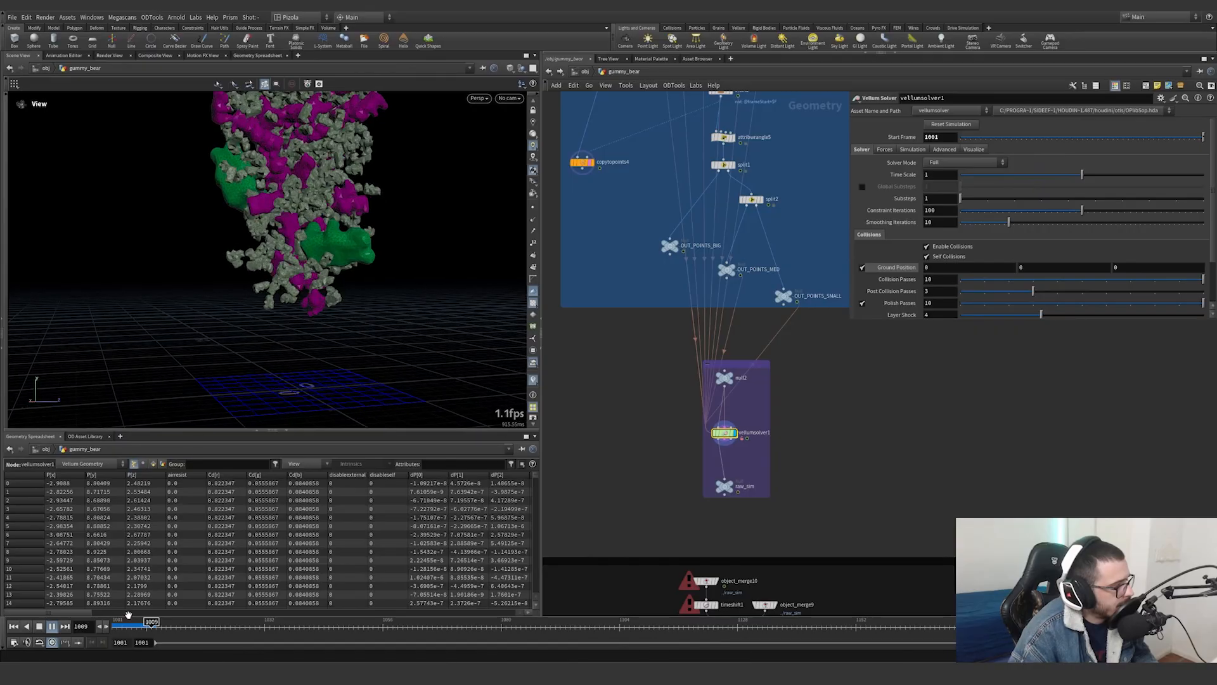
Examine the gummy bears simulated by vellumsolver1, scrubbing through the frames to 1013
alt+drag(293, 324, 314, 328)
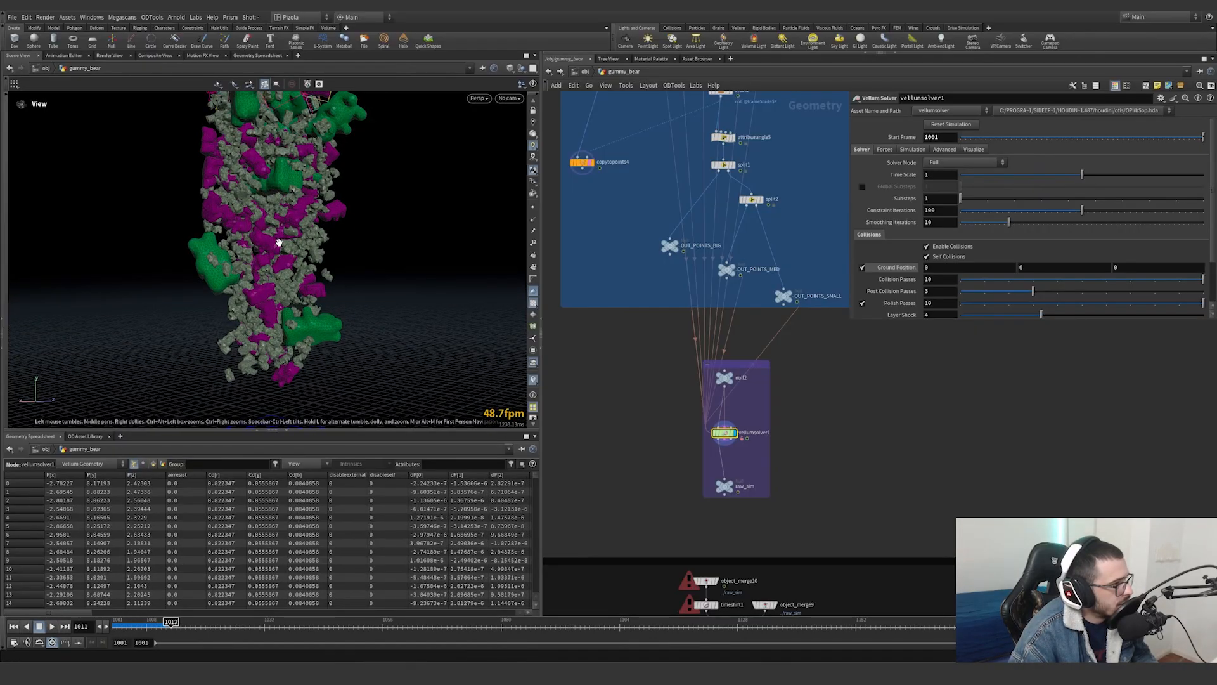
click(127, 623)
drag(127, 623, 150, 629)
drag(164, 632, 172, 632)
Show attribwrangle5's parameters and code in the network above the split nodes
scroll(666, 317, down, 3)
middle_drag(665, 317, 667, 451)
scroll(715, 355, up, 4)
click(691, 332)
middle_drag(713, 302, 727, 367)
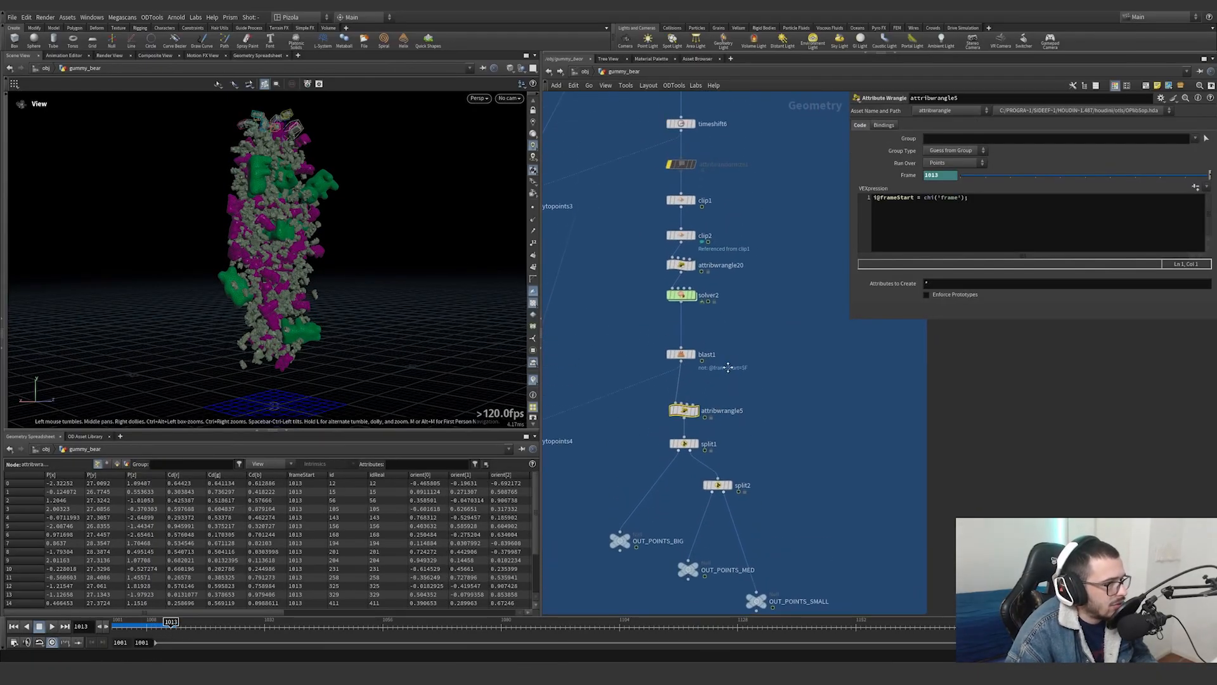
Shift attribwrangle5 up slightly and insert a new Attribute Wrangle between it and split1
mouse_move(749, 198)
middle_down()
mouse_move(744, 343)
mouse_move(709, 234)
mouse_move(691, 95)
middle_up()
scroll(690, 98, down, 2)
scroll(654, 263, up, 1)
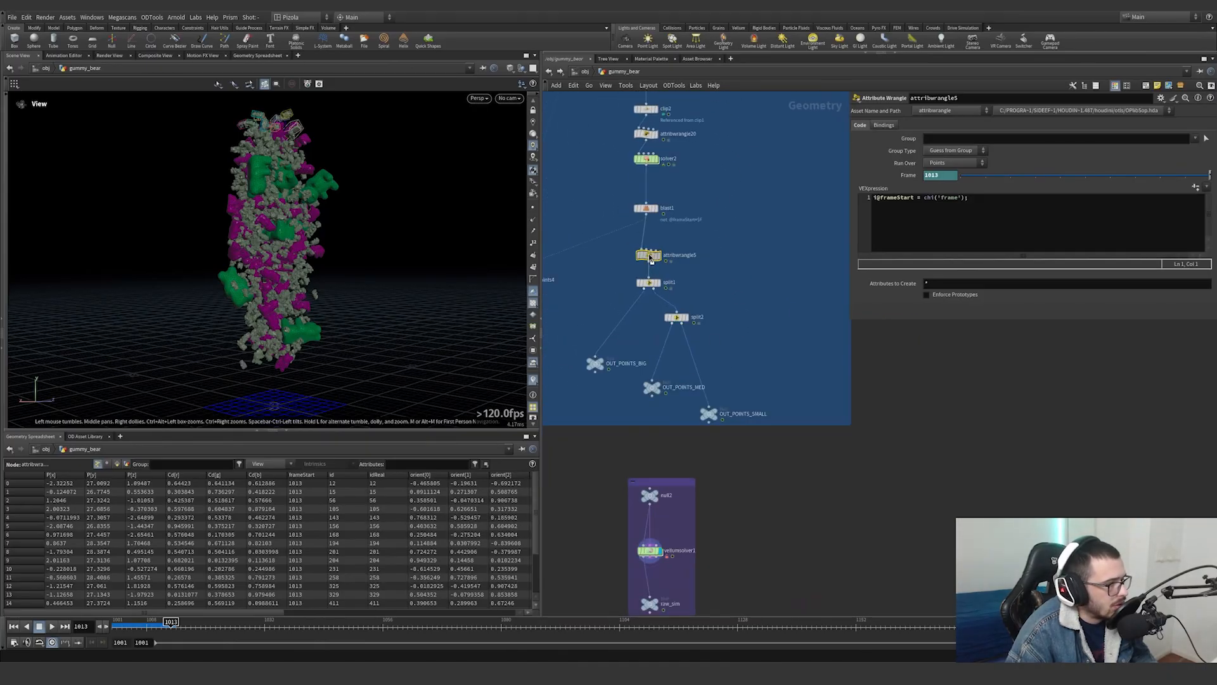
drag(649, 255, 648, 247)
click(717, 280)
key(Tab)
text(attribwr)
key(Return)
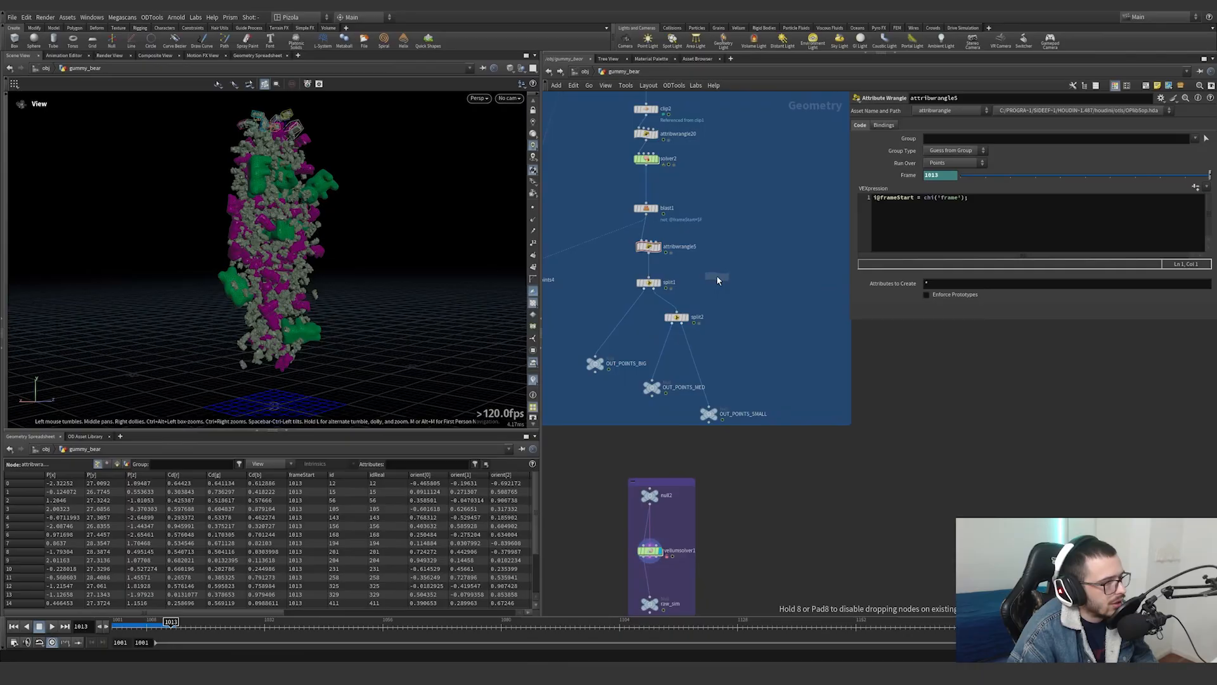
click(716, 275)
drag(716, 275, 648, 272)
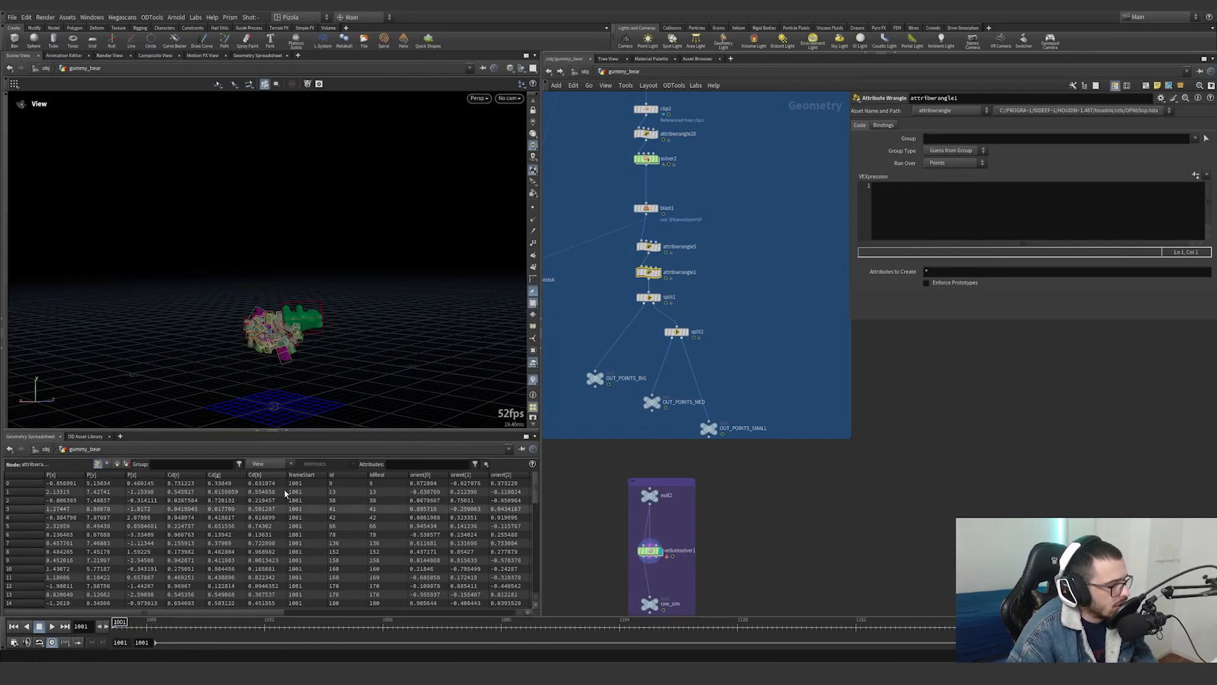
Write v@v = {11,0,1}; in the new wrangle to give the points an initial velocity, and play the simulation
click(939, 211)
text(v@v =)
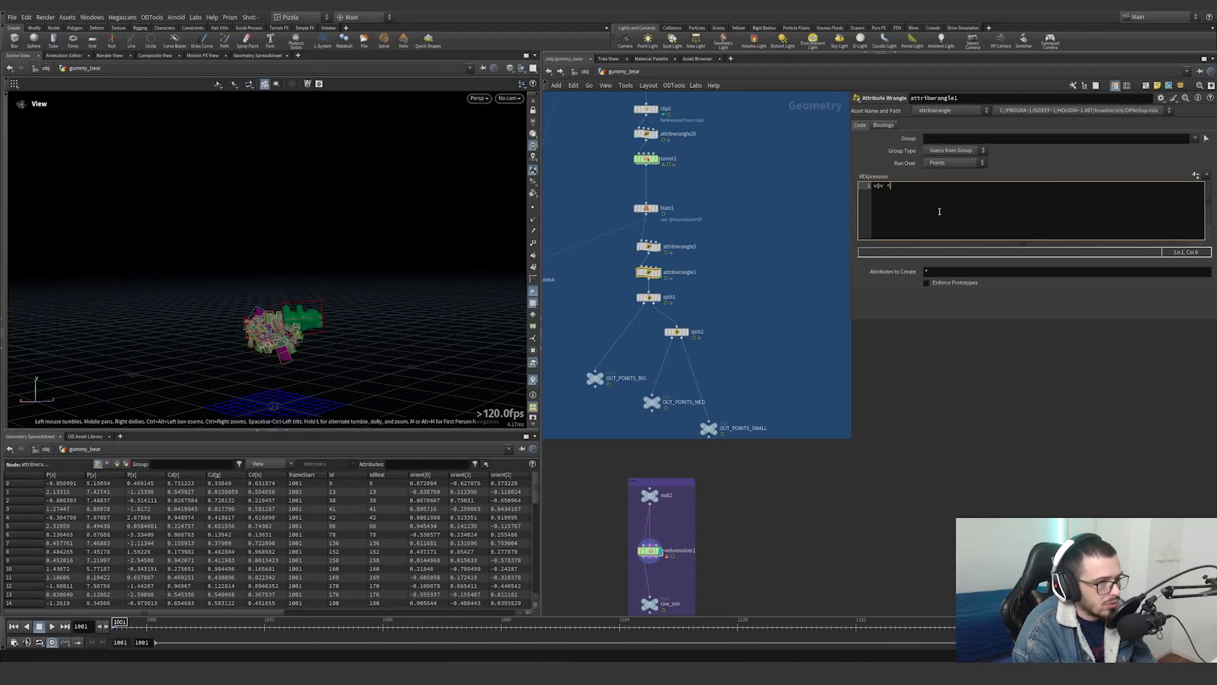
text( {)
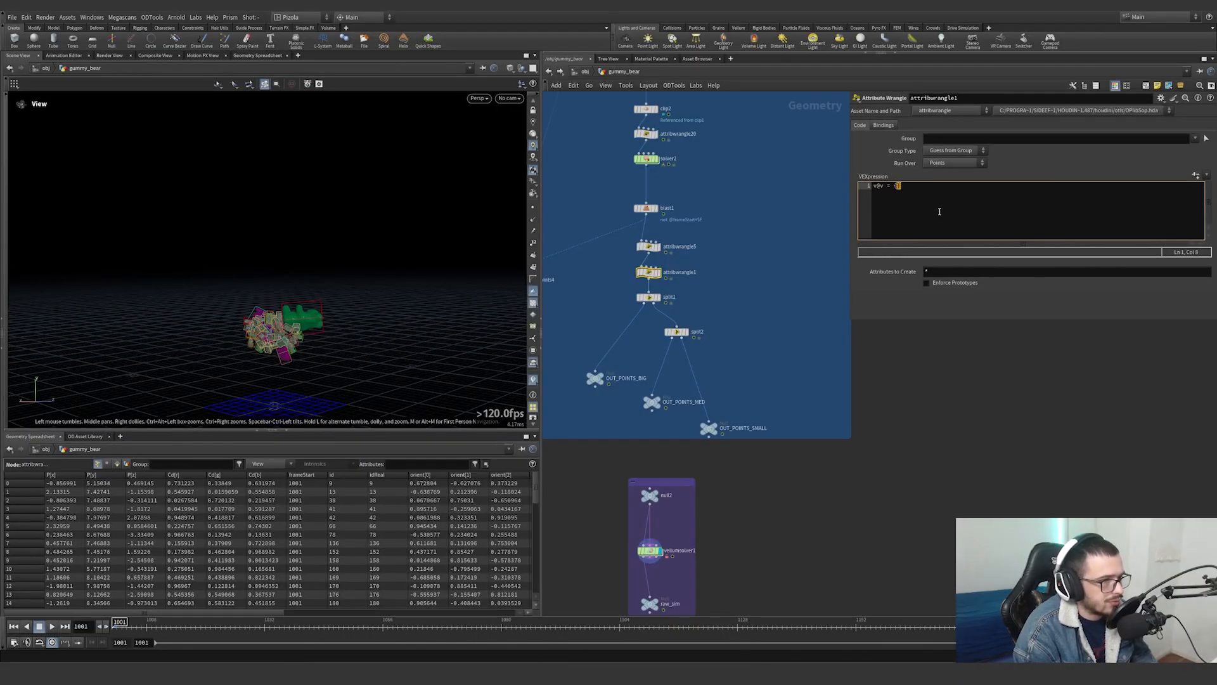
text(1,0,1};)
click(52, 627)
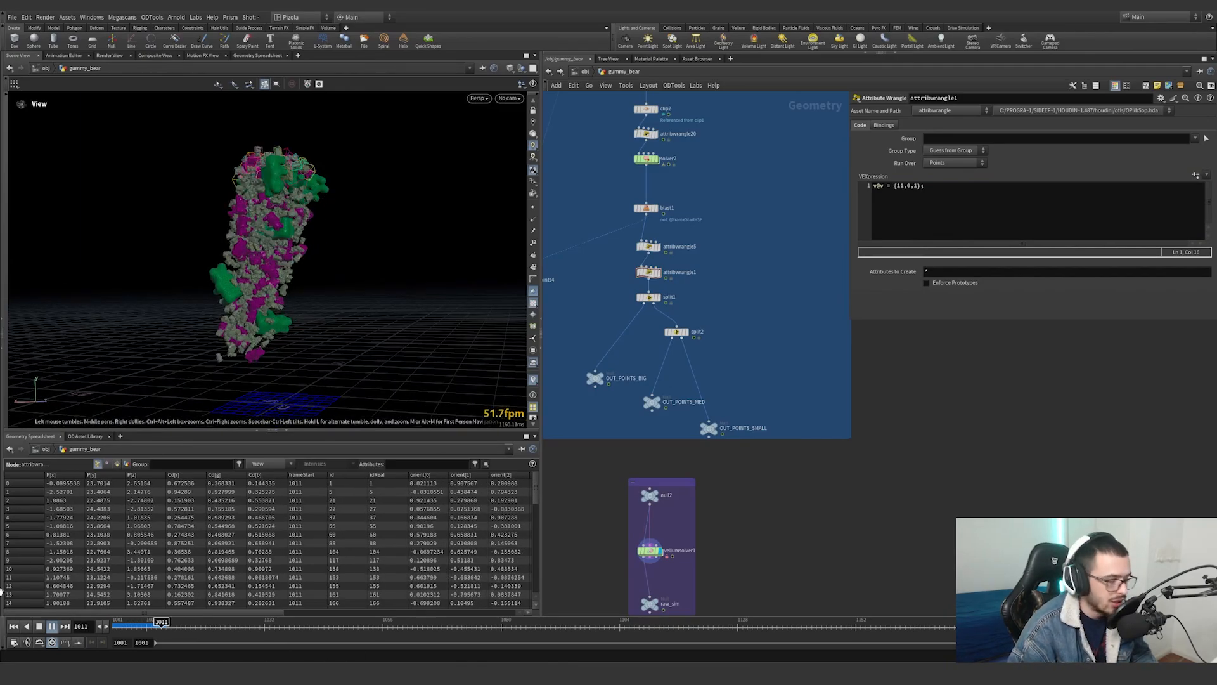
Scrub to frame 1005, reset to frame 1001, and bypass and delete the velocity wrangle between attribwrangle5 and split1
click(127, 624)
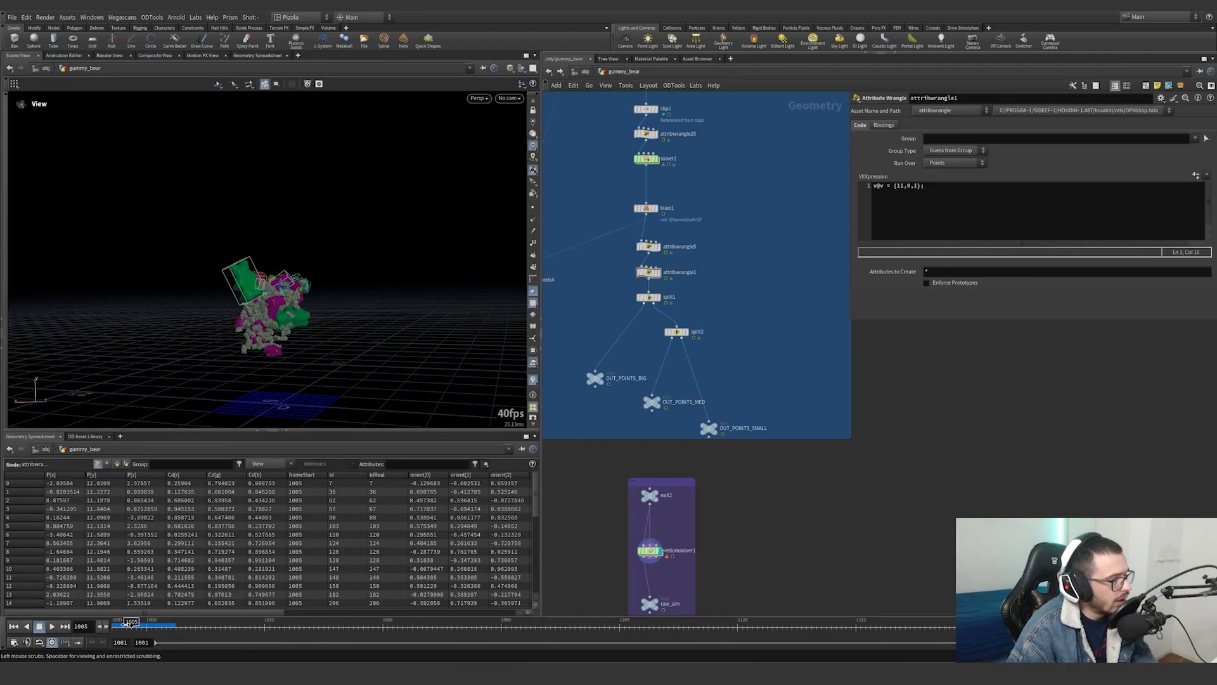
mouse_move(127, 624)
mouse_down()
mouse_move(157, 624)
mouse_move(132, 624)
mouse_up()
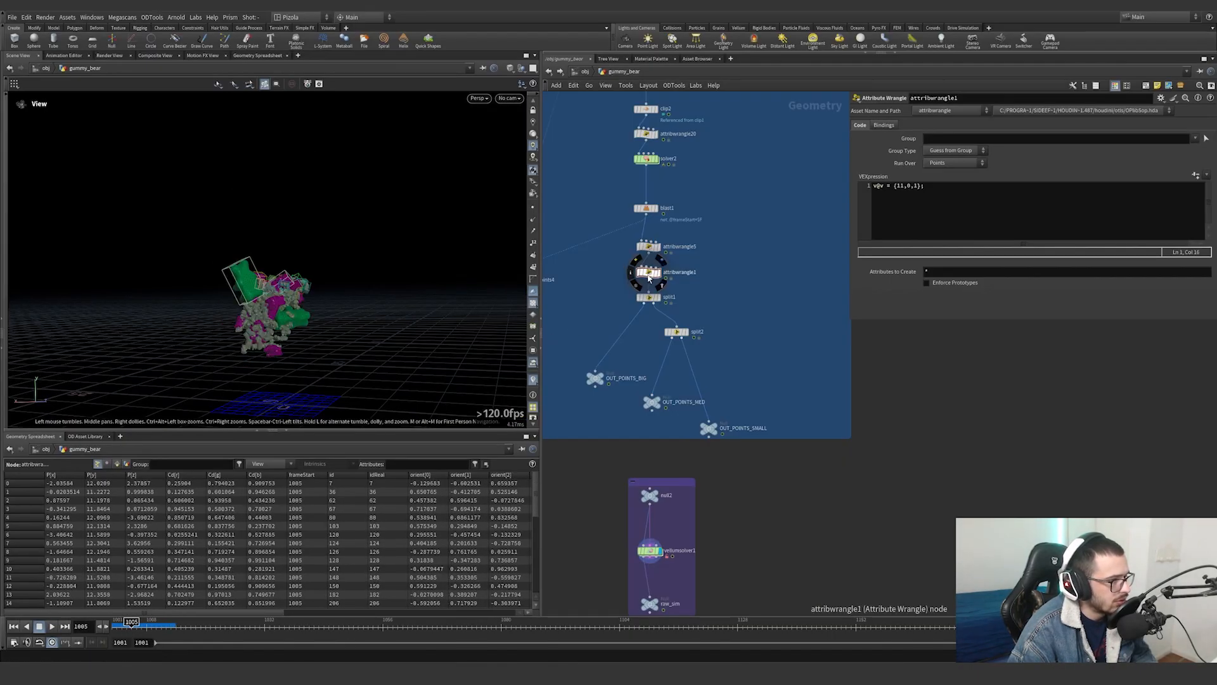
click(635, 259)
click(119, 625)
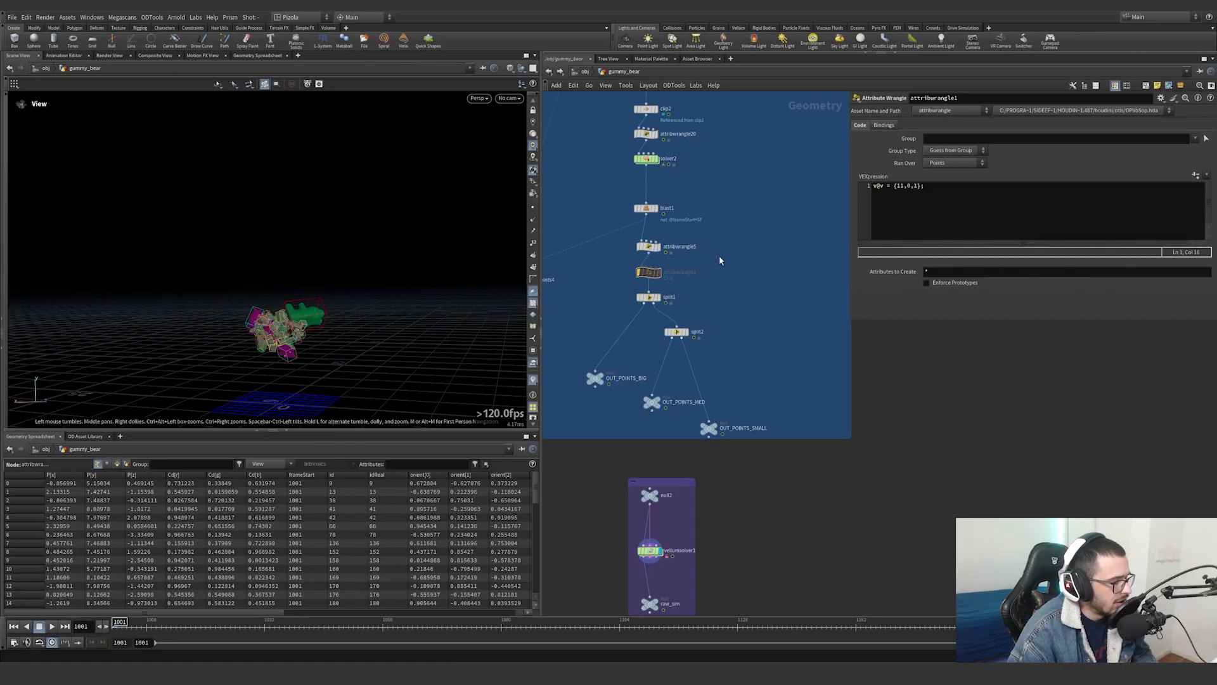
scroll(669, 264, down, 2)
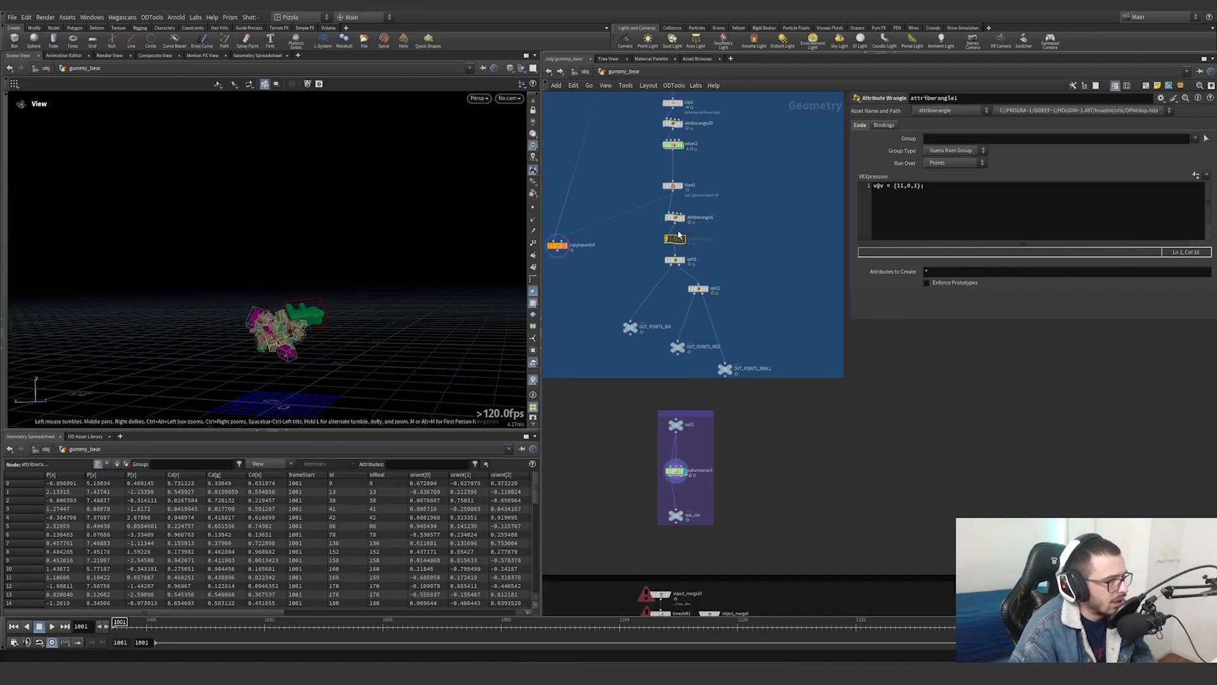
key(Delete)
Examine the OUT_POINTS nulls, the six GEO and CON nulls, and the vellumsolver1 node they feed
mouse_move(746, 439)
middle_down()
mouse_move(745, 388)
mouse_move(736, 489)
mouse_move(736, 405)
middle_up()
scroll(688, 398, up, 3)
scroll(751, 375, down, 5)
drag(786, 365, 667, 301)
scroll(773, 279, down, 5)
middle_drag(773, 281, 748, 463)
drag(672, 318, 800, 293)
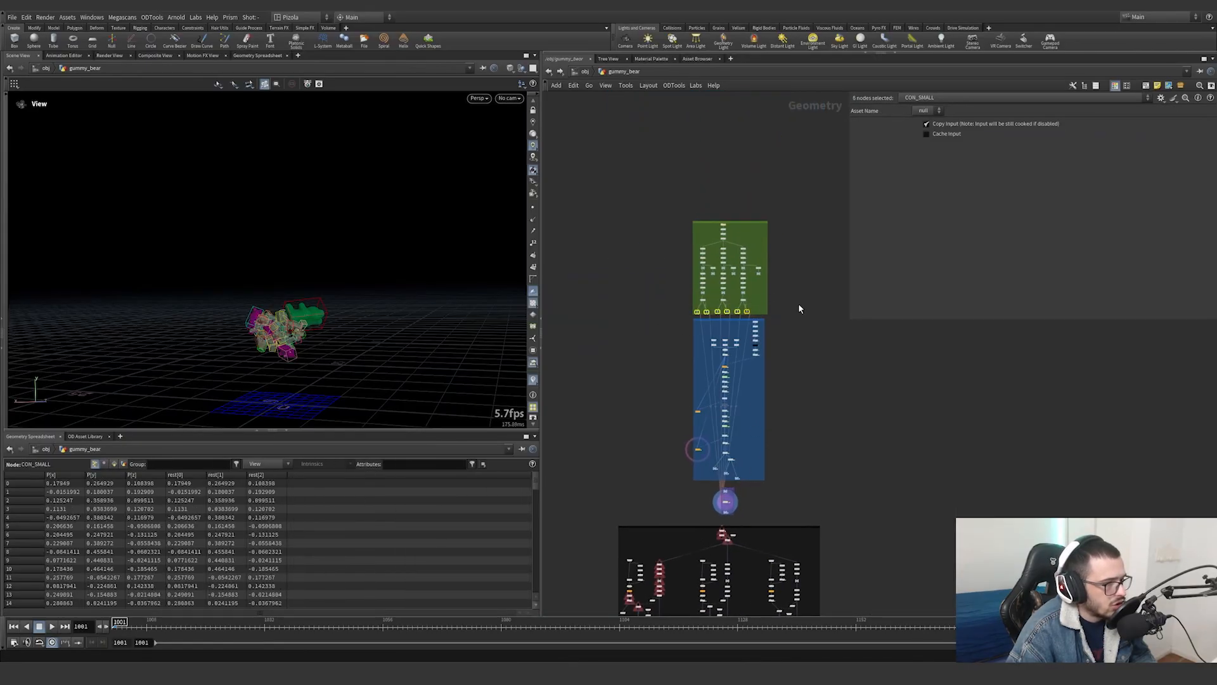
middle_drag(733, 502, 727, 418)
scroll(727, 417, up, 8)
drag(807, 450, 611, 379)
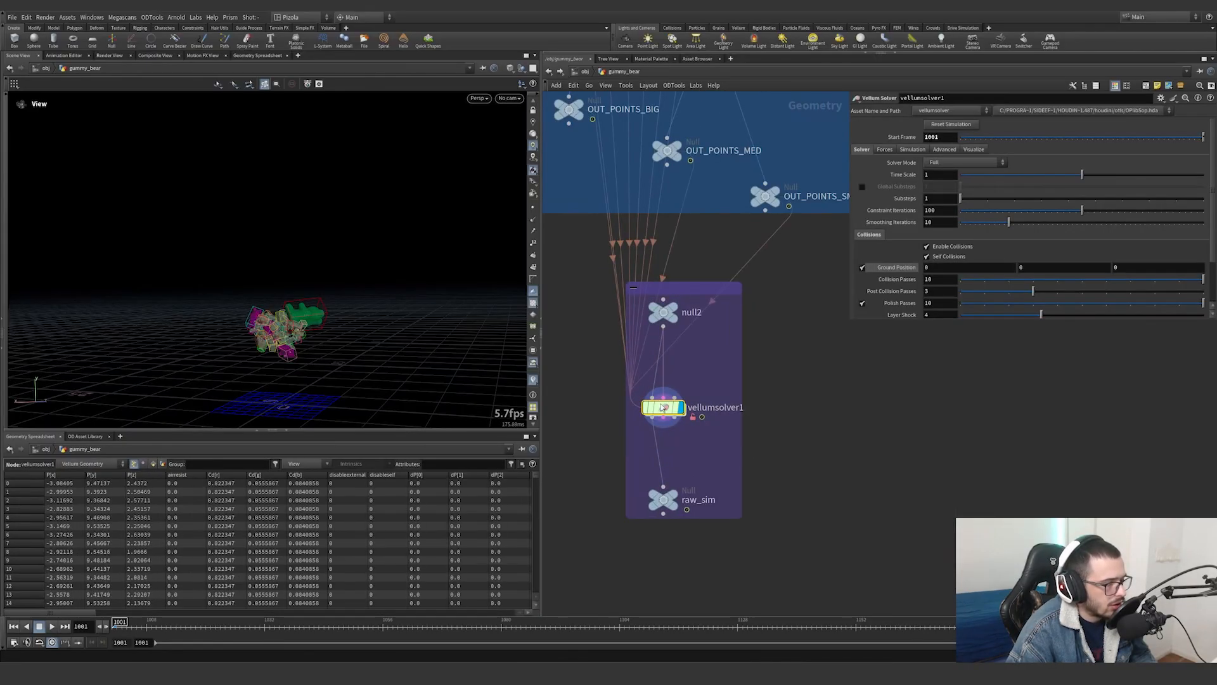
Place a spare Vellum Solver beside the network, look up its Allow Editing of Contents option, and delete the node
right_click(663, 406)
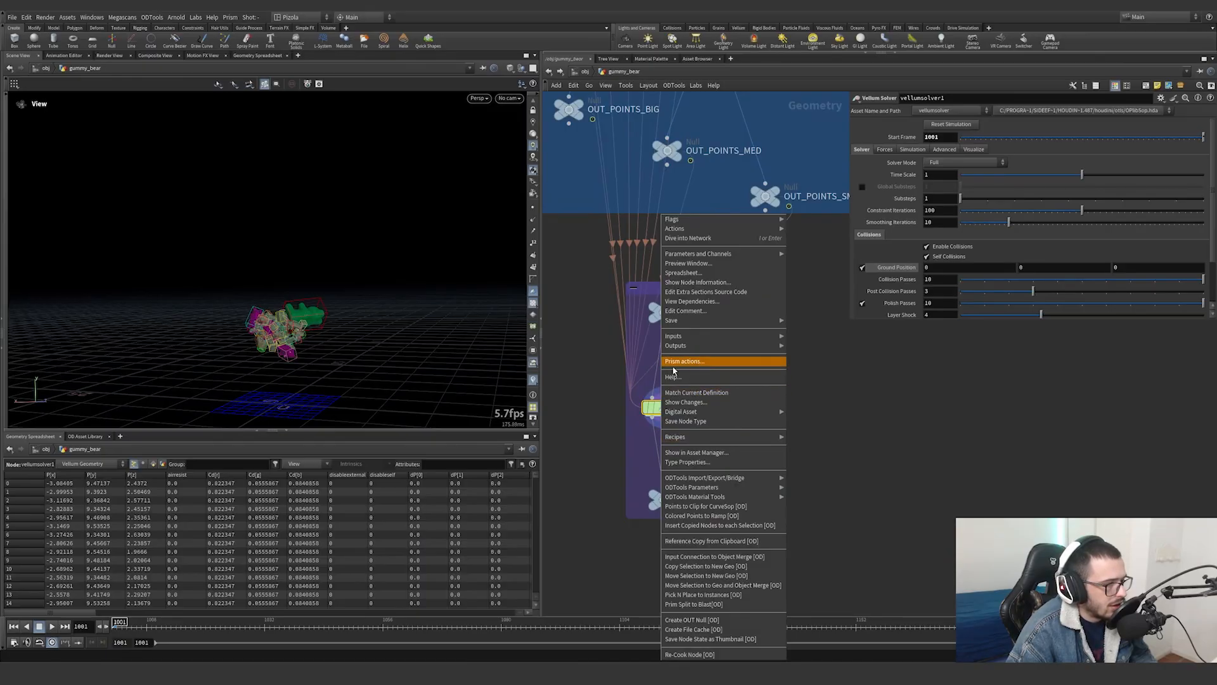
key(Escape)
key(Tab)
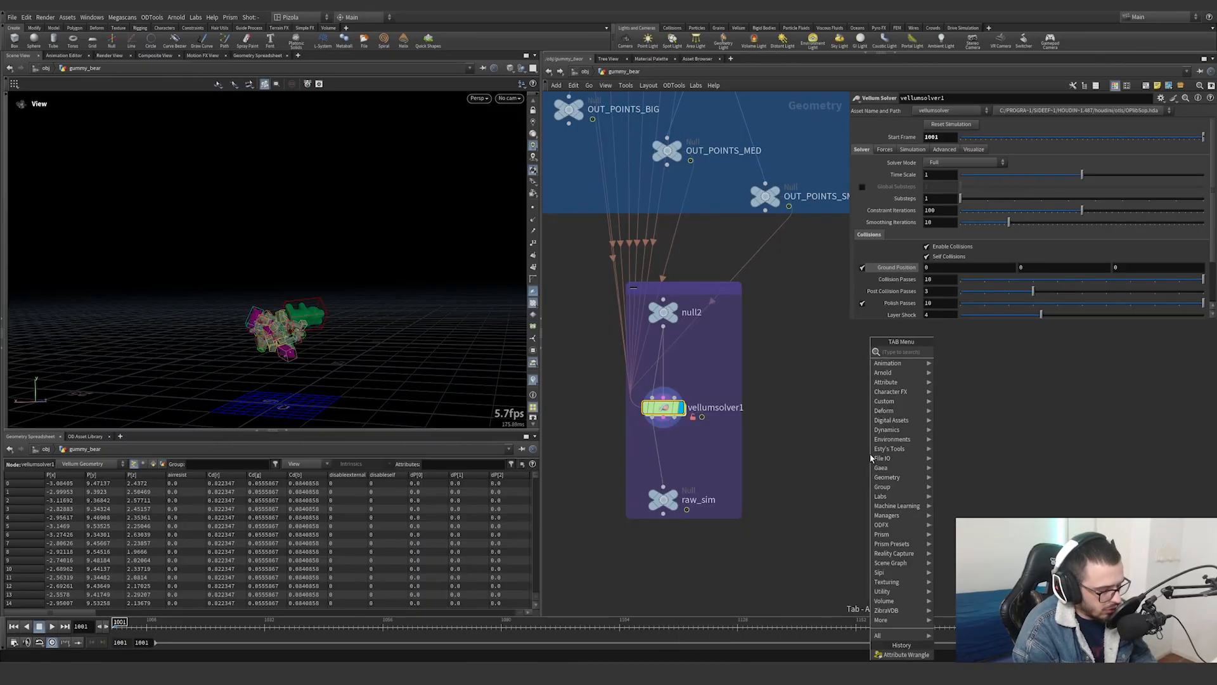
text(vell)
text(um solver)
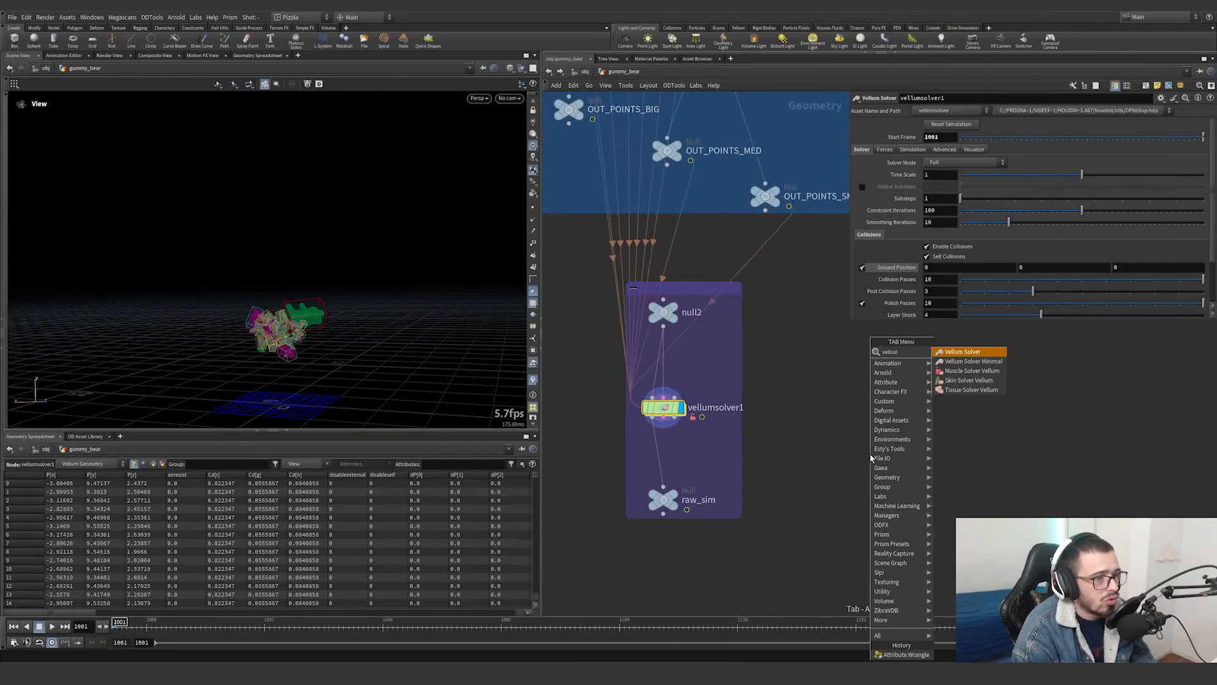
key(Return)
click(870, 454)
right_click(869, 453)
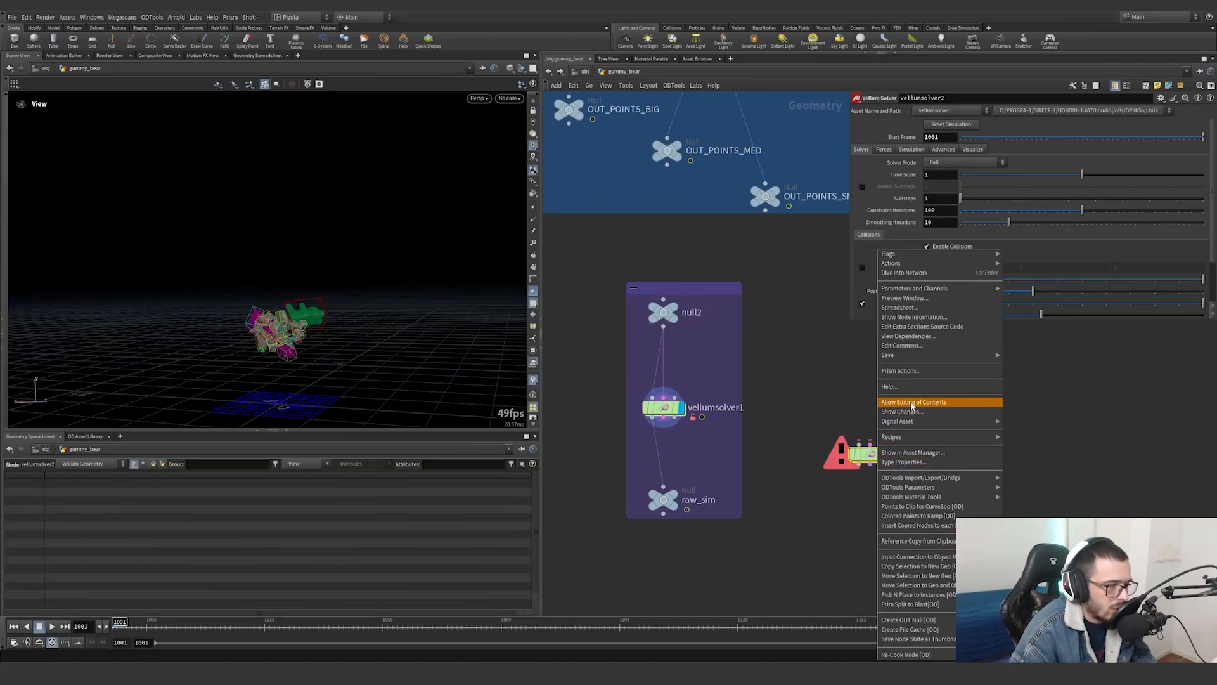
key(Escape)
key(Delete)
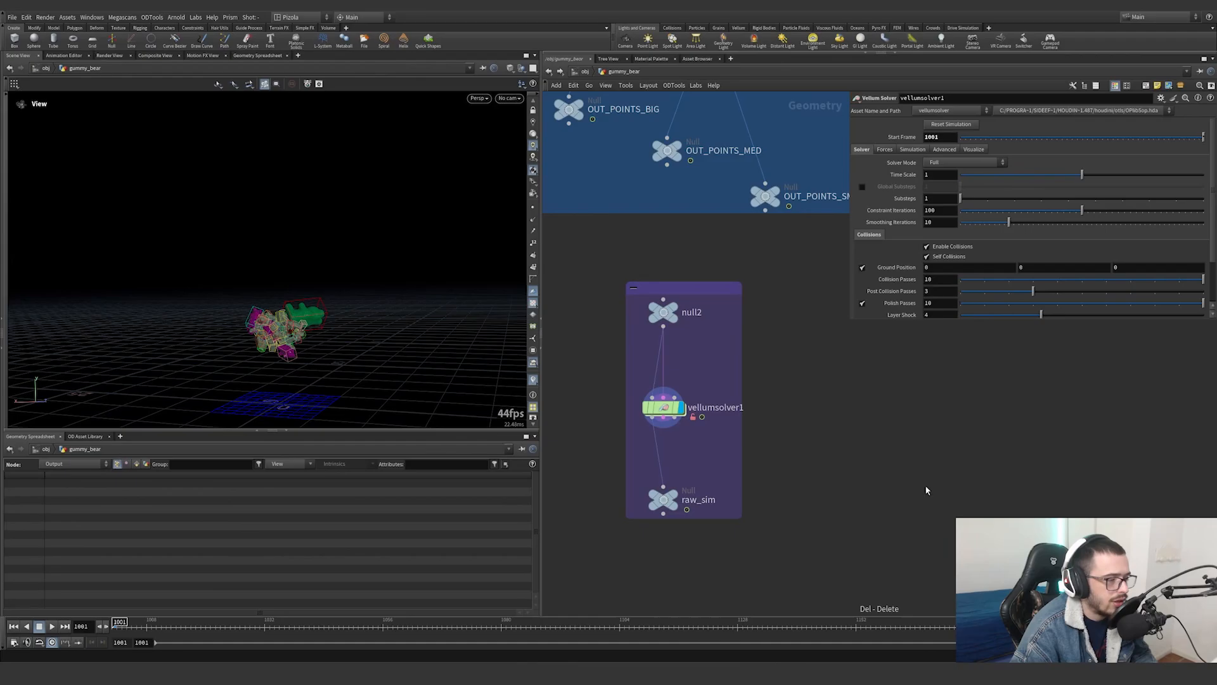
Go into vellumsolver1's dopnet1 and open its sources subnetwork to show the BIG Vellum Source
double_click(664, 407)
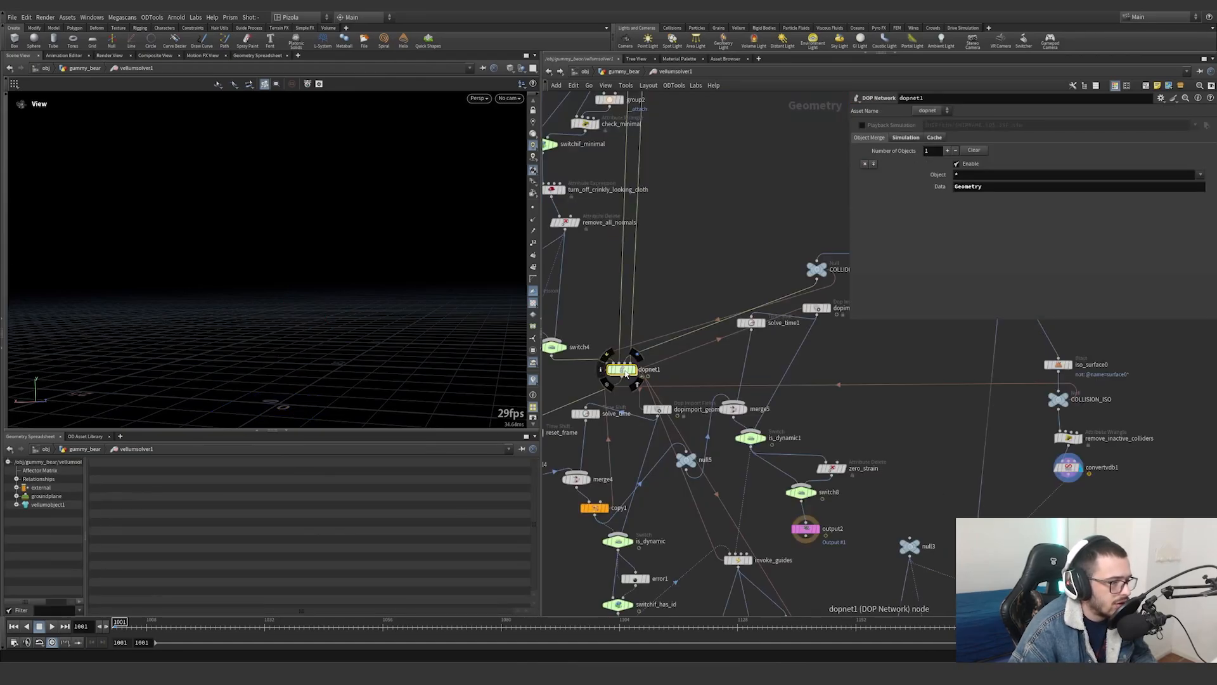
middle_drag(840, 383, 782, 433)
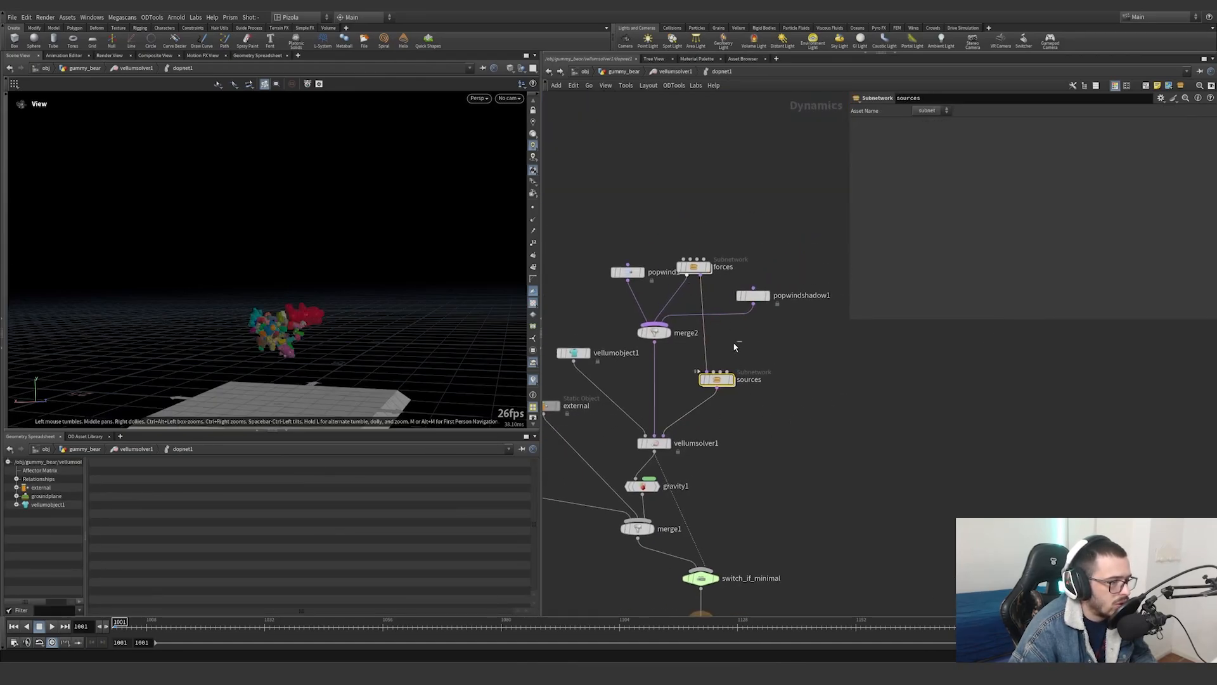
double_click(716, 379)
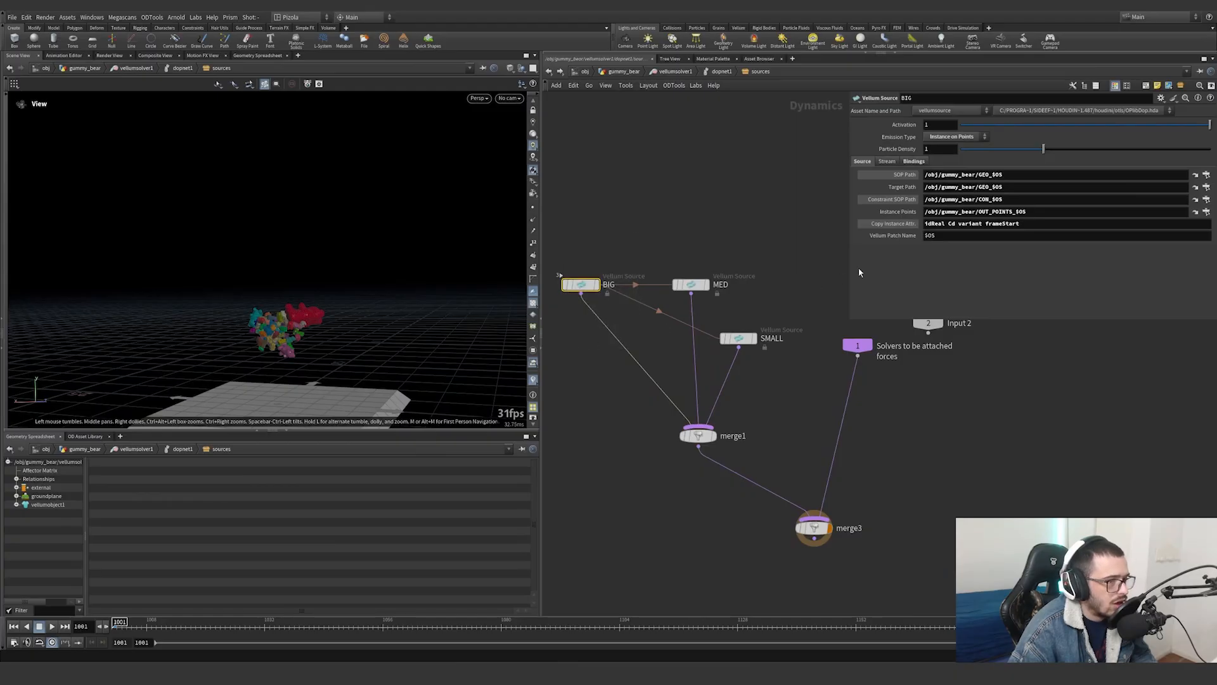
Show the evaluated SOP Path, Target Path and Constraint SOP Path of the BIG source and highlight the GEO_BIG and CON_BIG paths
click(902, 180)
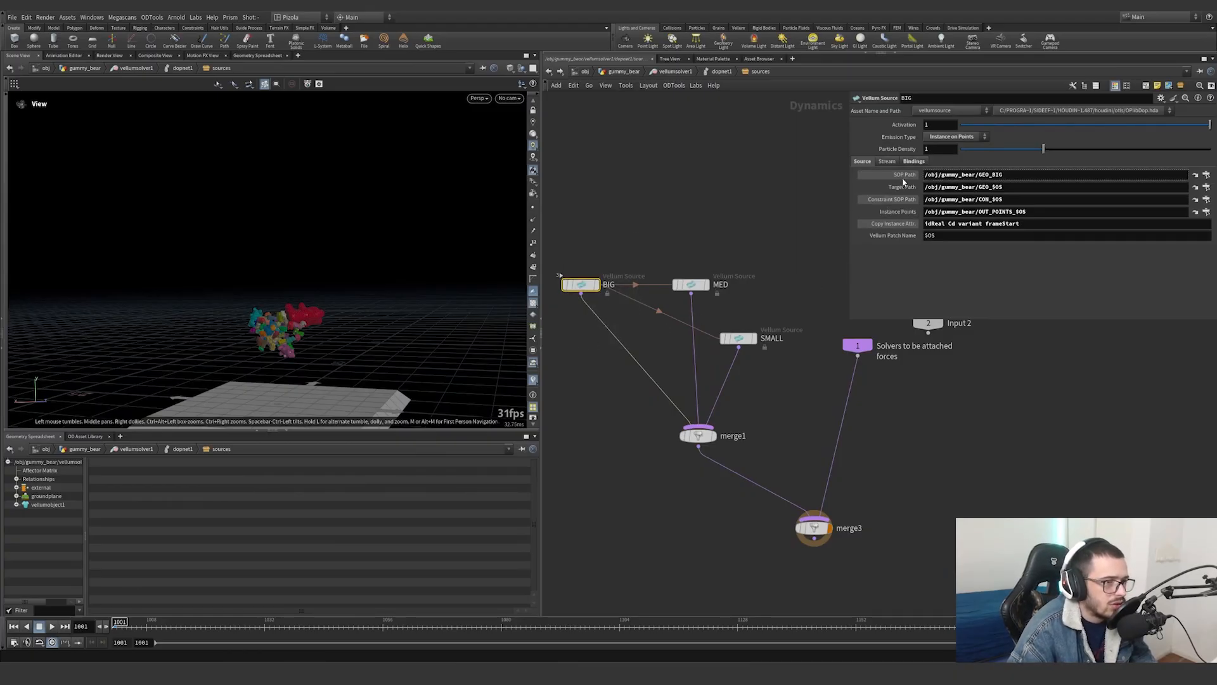
click(902, 186)
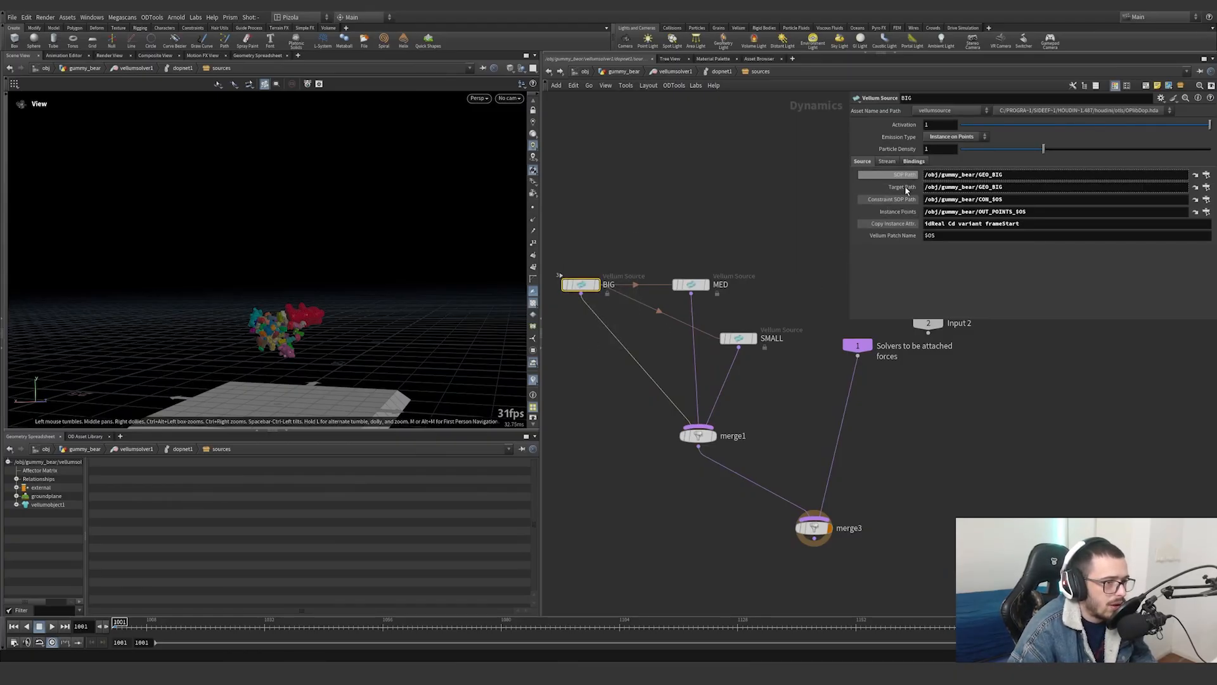
click(900, 199)
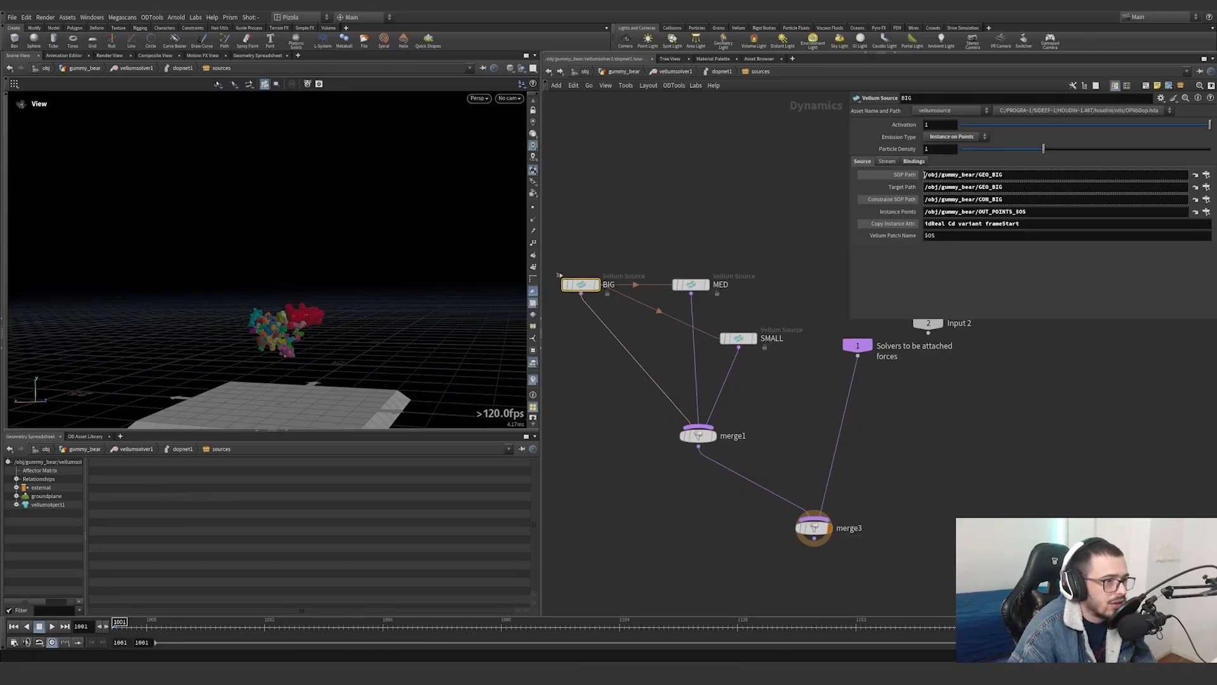
mouse_move(924, 175)
mouse_down()
mouse_move(1014, 173)
mouse_move(919, 188)
mouse_up()
click(1013, 176)
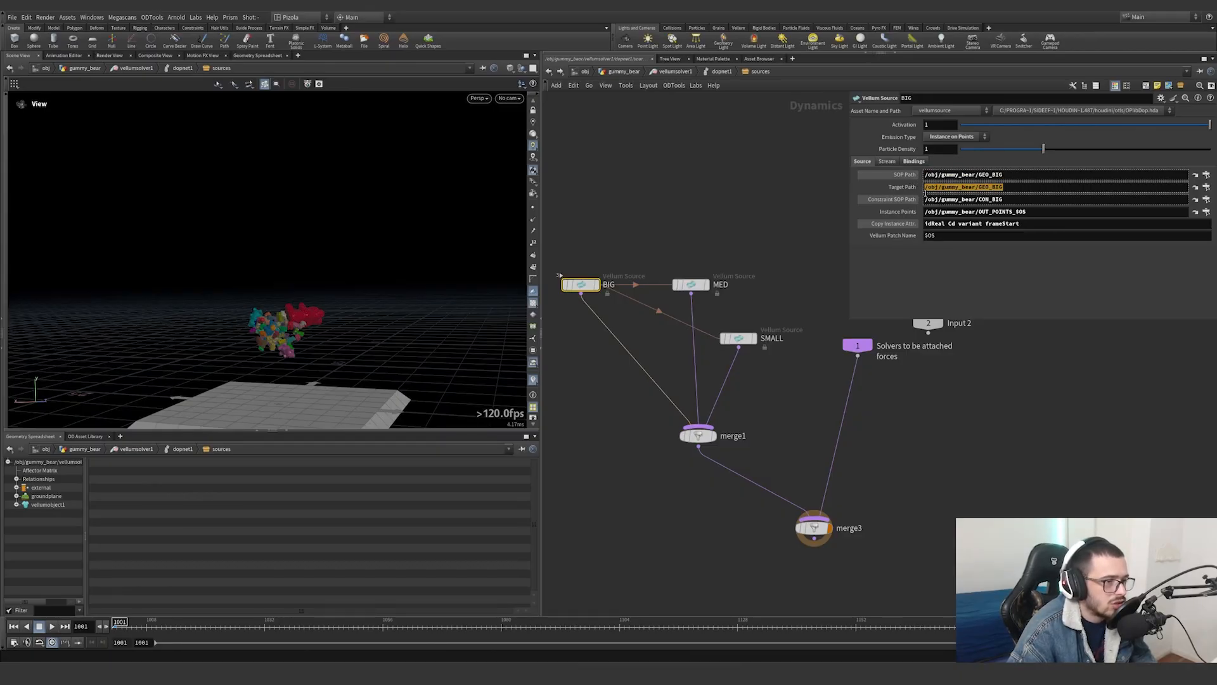
drag(1004, 200, 931, 201)
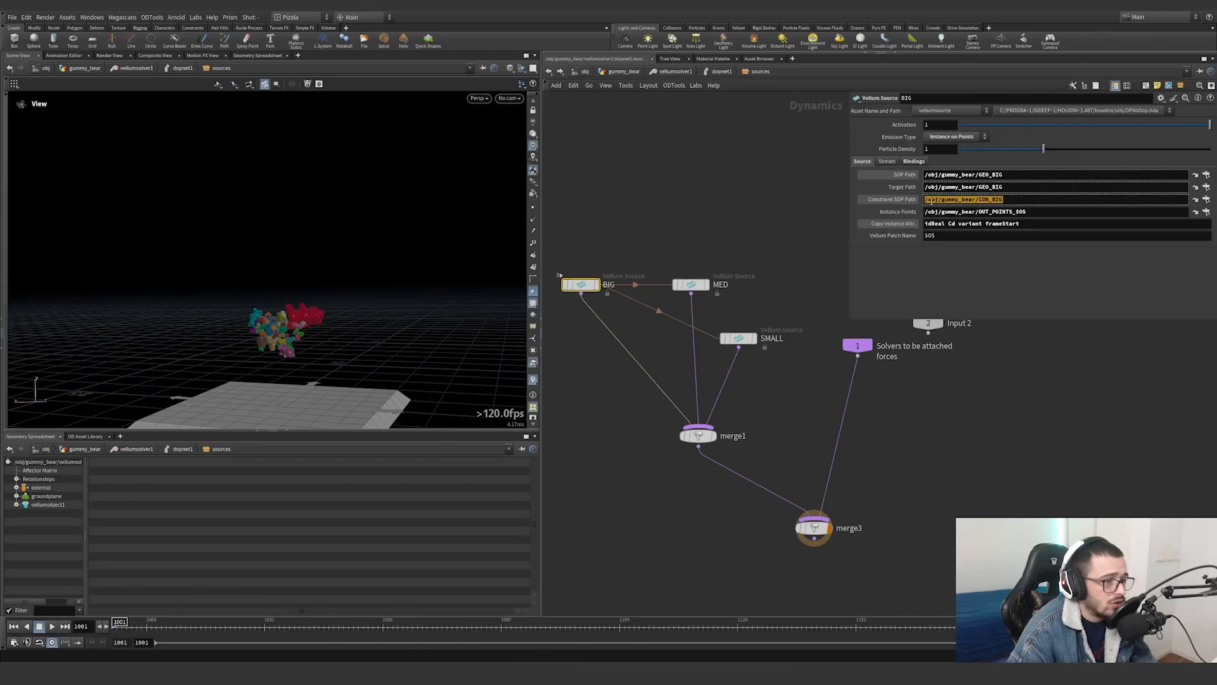
Jump to the node referenced by BIG's Target Path and select GEO_BIG together with CON_BIG
click(1195, 187)
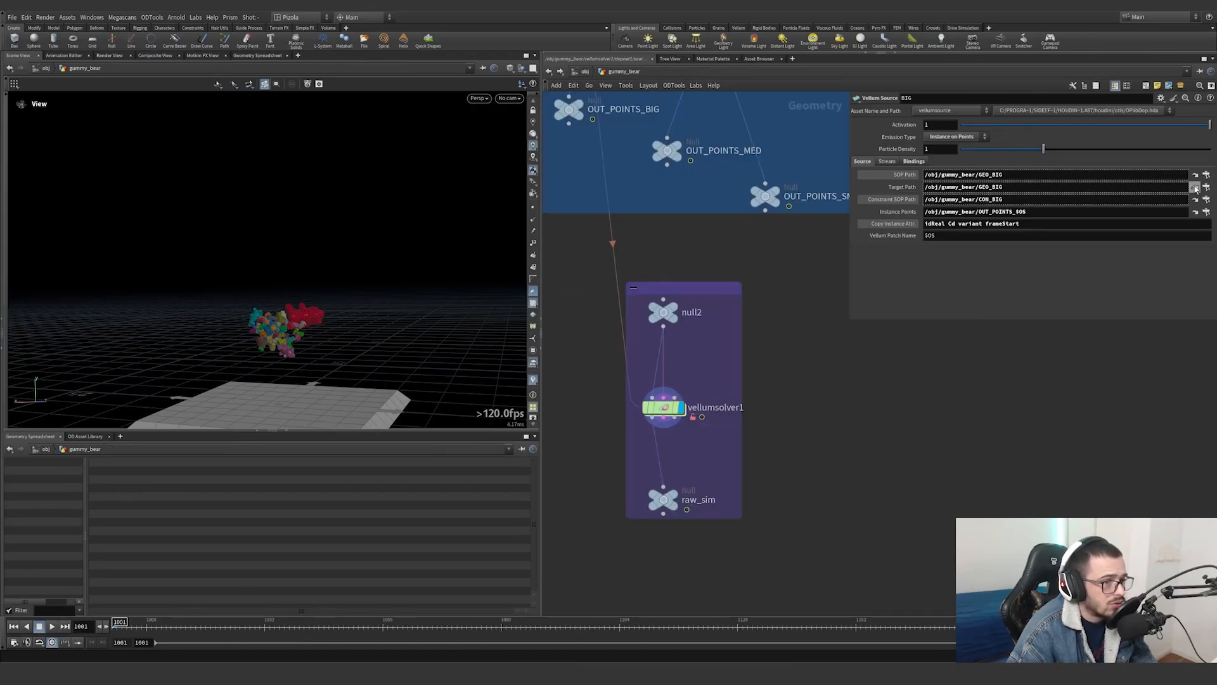
scroll(759, 312, down, 5)
middle_drag(769, 383, 789, 520)
middle_drag(704, 267, 737, 490)
scroll(721, 194, up, 5)
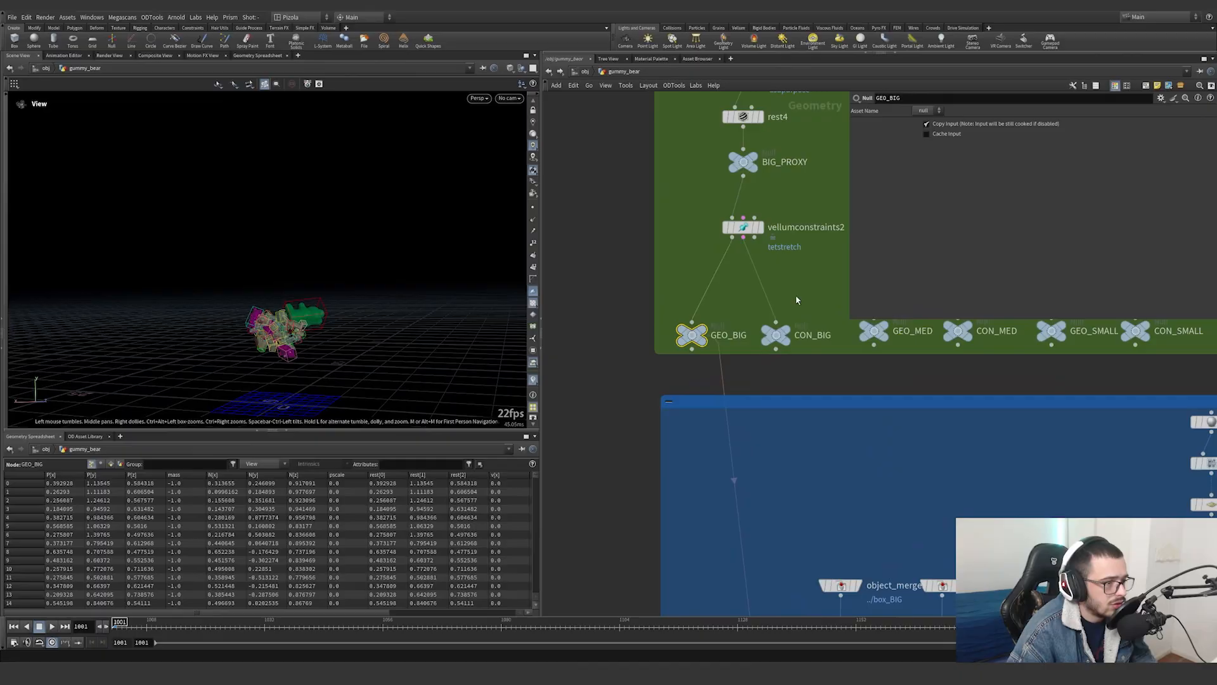
drag(796, 299, 698, 368)
scroll(700, 372, down, 7)
scroll(705, 555, up, 6)
scroll(757, 393, down, 4)
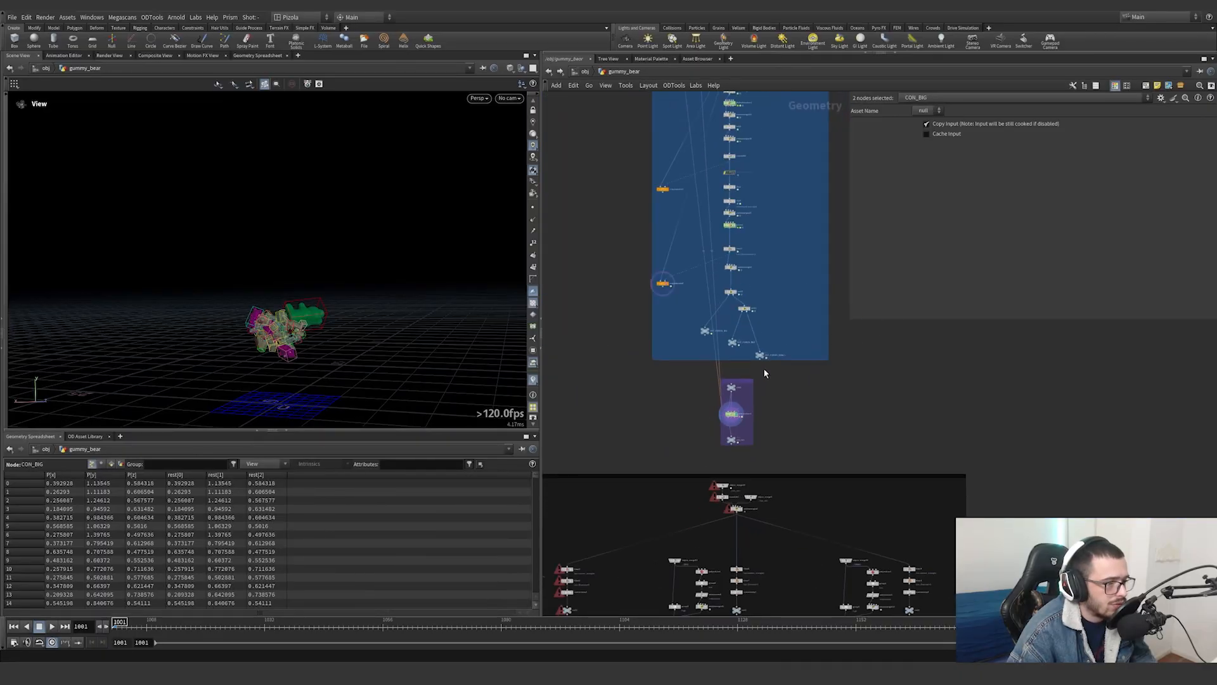
Trace the BIG nulls from the green network box down to the split nodes and select OUT_POINTS_BIG
scroll(726, 322, up, 4)
click(712, 321)
scroll(712, 322, down, 6)
middle_drag(713, 322, 713, 491)
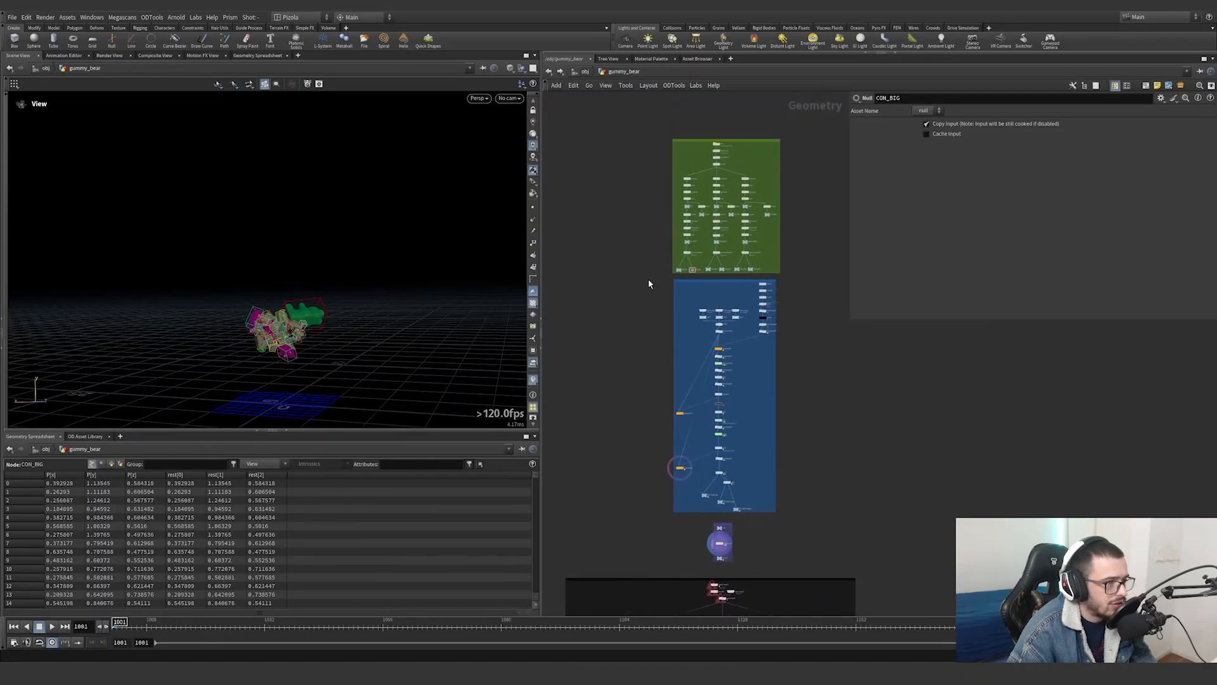
drag(648, 279, 706, 259)
middle_drag(626, 329, 609, 180)
scroll(689, 348, up, 6)
click(687, 347)
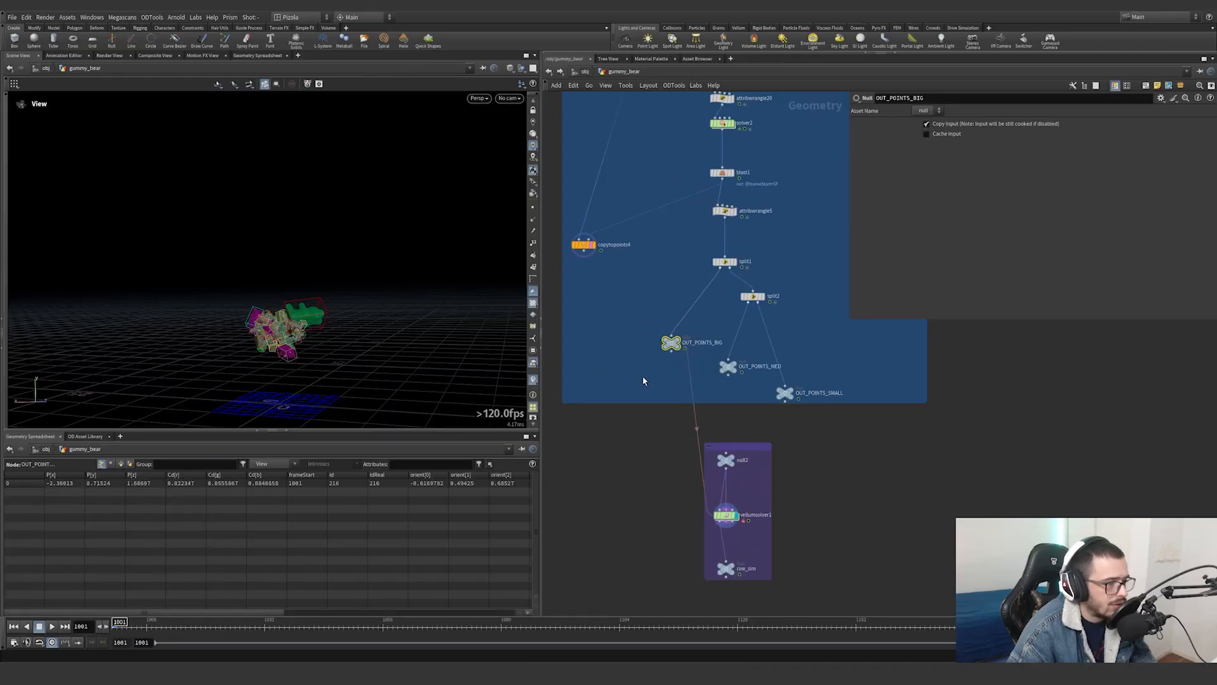
Return to the sources subnetwork inside vellumsolver1 and highlight the BIG source's Instance Points path and its node name
middle_drag(675, 394, 652, 321)
double_click(703, 444)
double_click(621, 369)
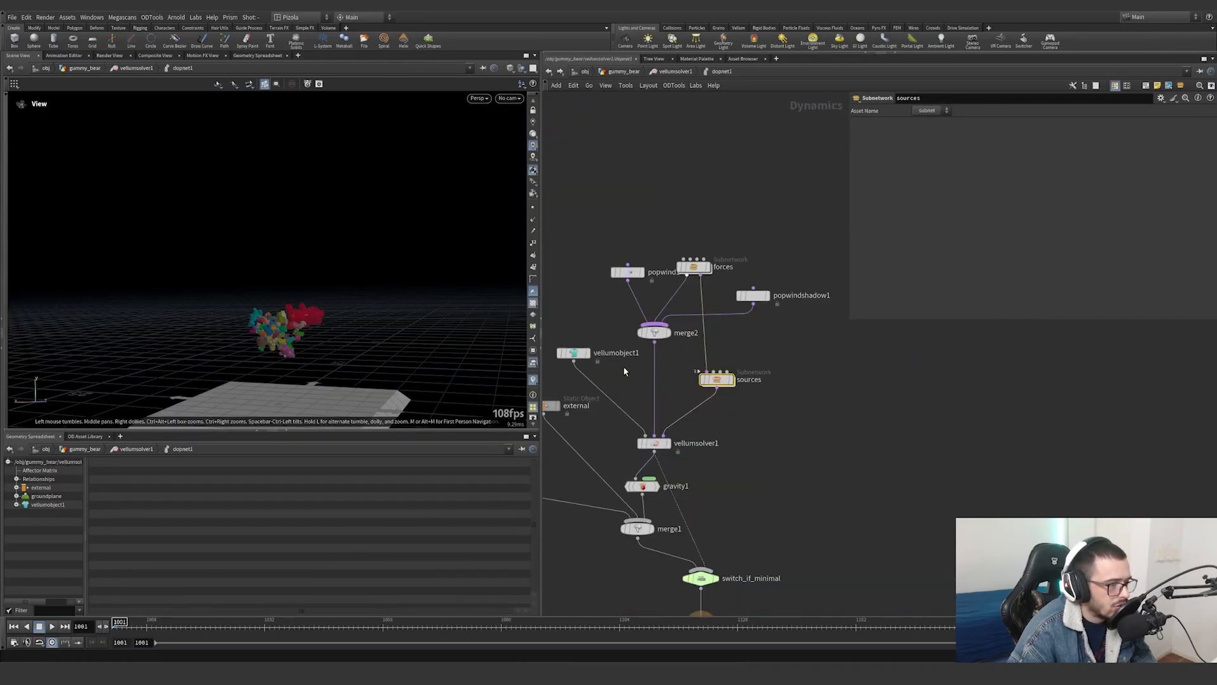
double_click(716, 380)
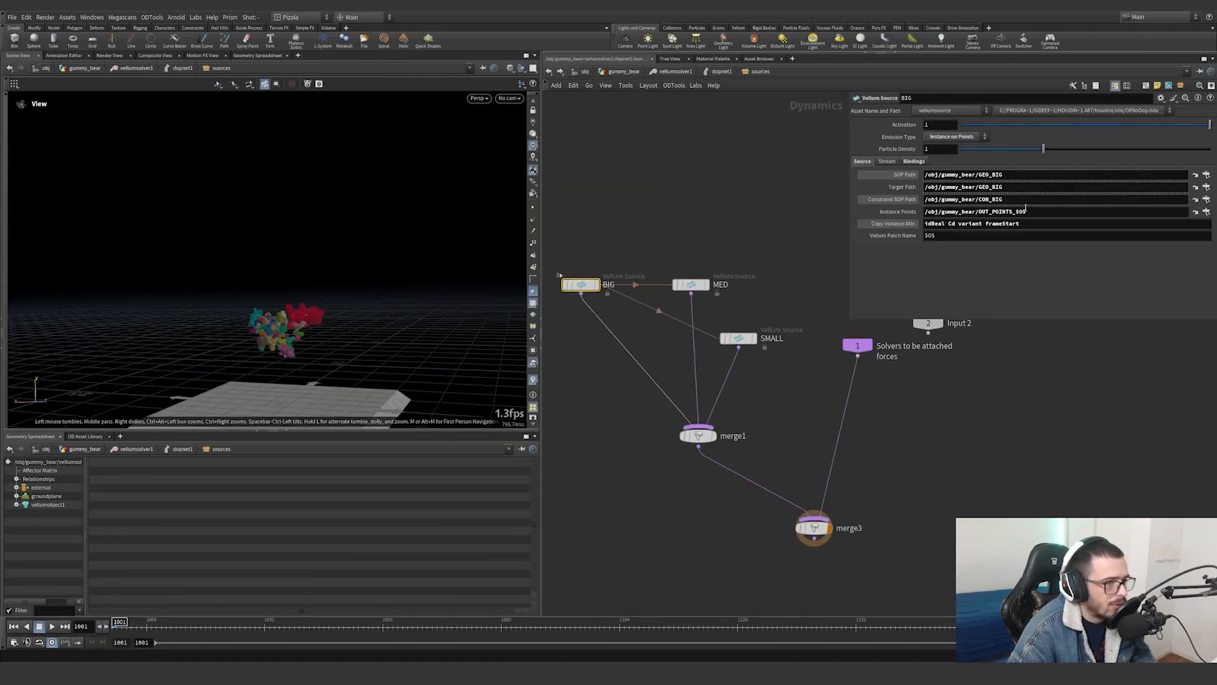
drag(1030, 212, 887, 212)
double_click(609, 285)
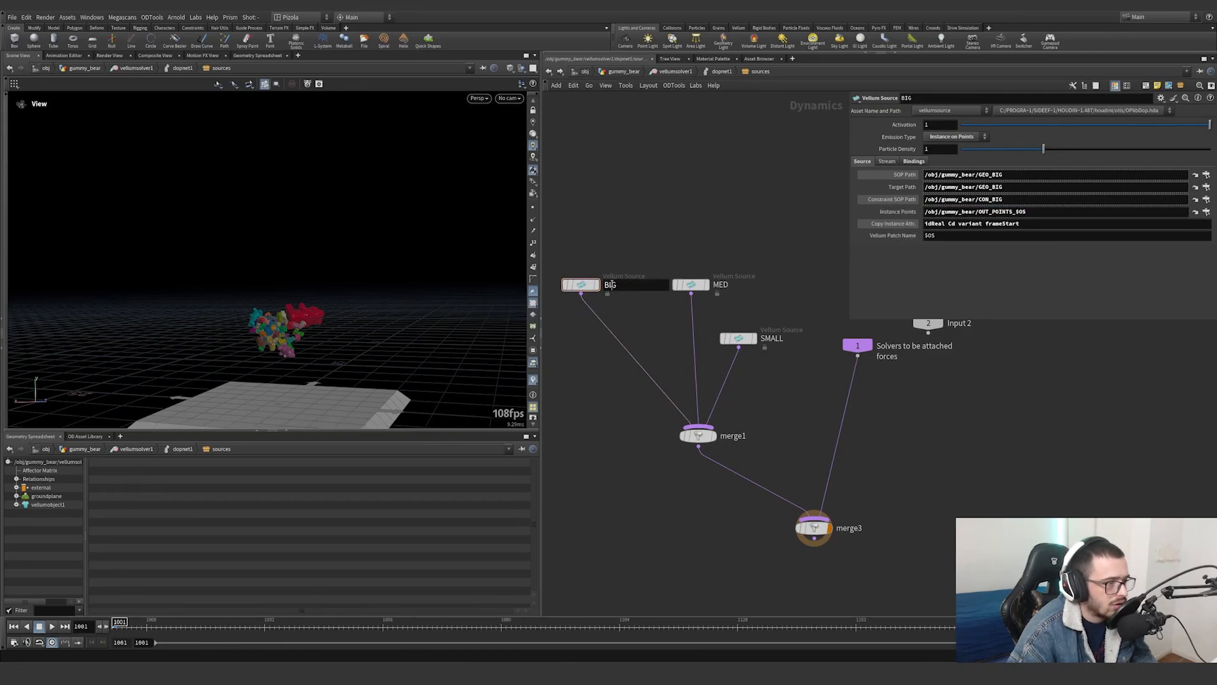
key(Return)
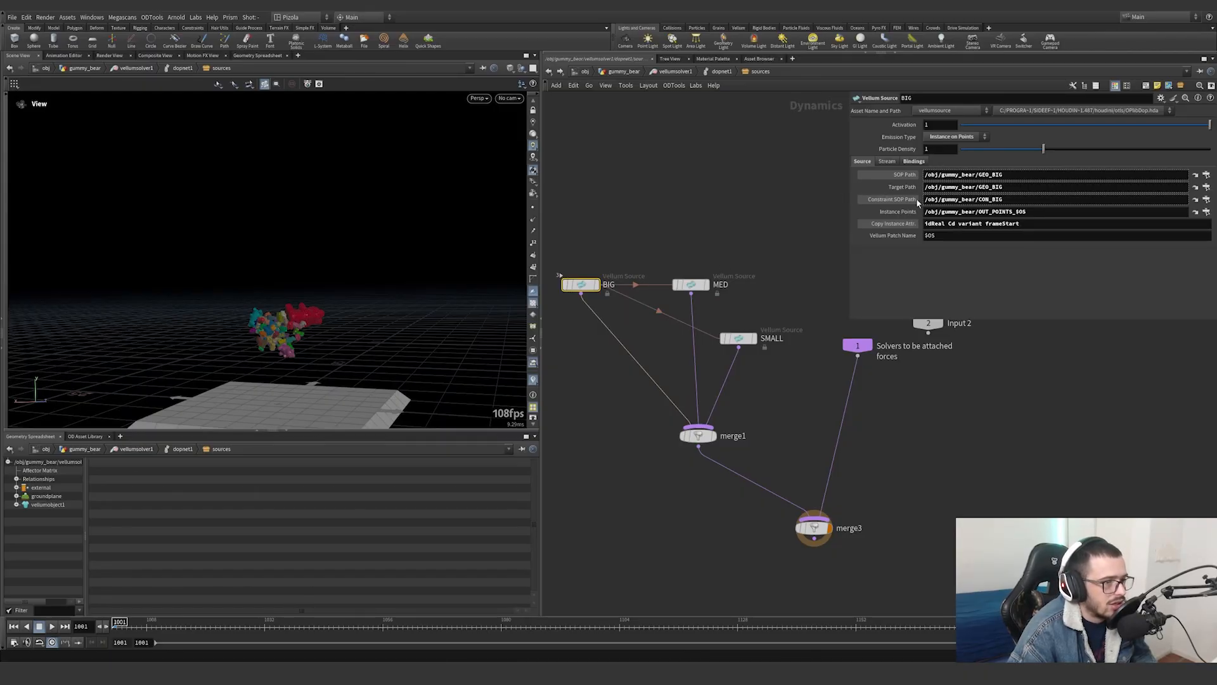
Switch BIG's Target Path and Constraint SOP Path back to their $OS expressions and highlight the Copy Instance Attributes list
click(899, 189)
click(899, 199)
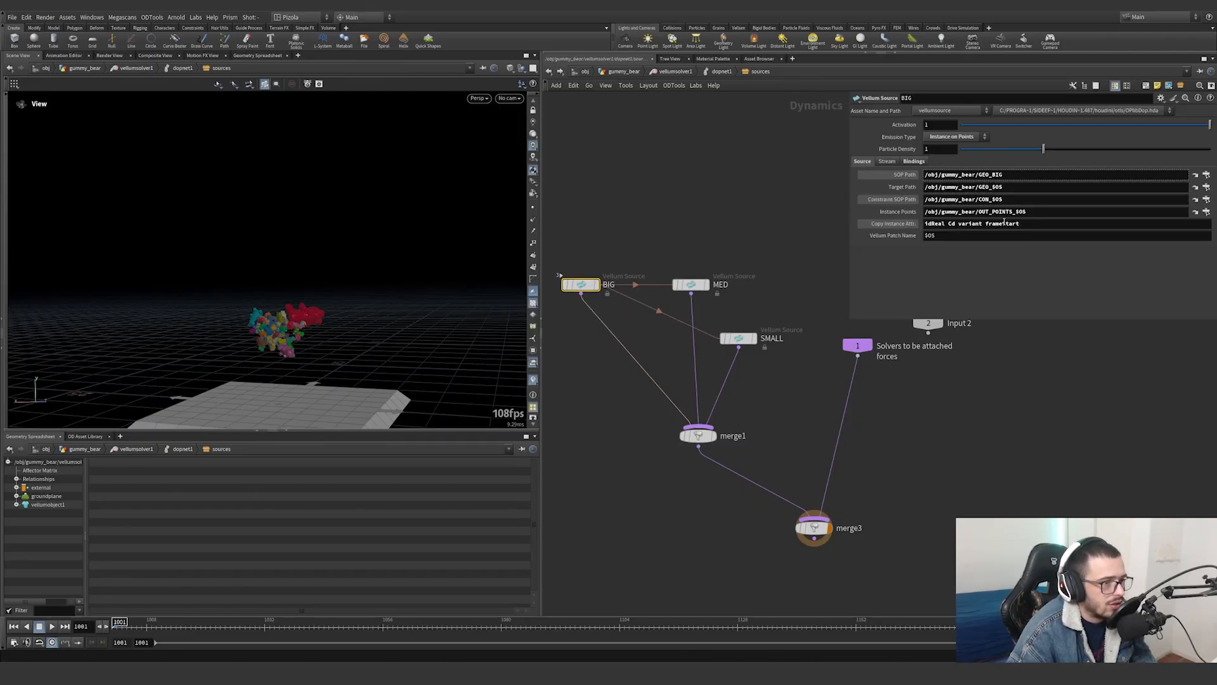
drag(1021, 224, 895, 225)
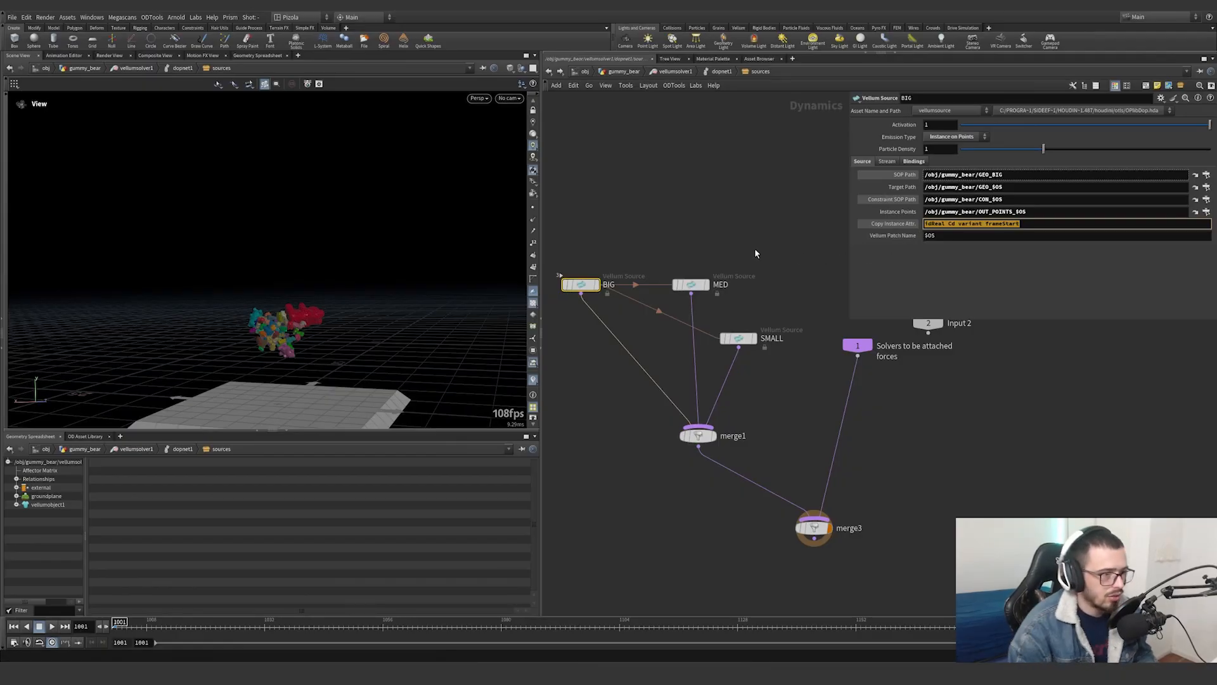
Compare the parameters of the MED and SMALL Vellum Sources with those of BIG
drag(747, 233, 673, 299)
drag(785, 382, 701, 313)
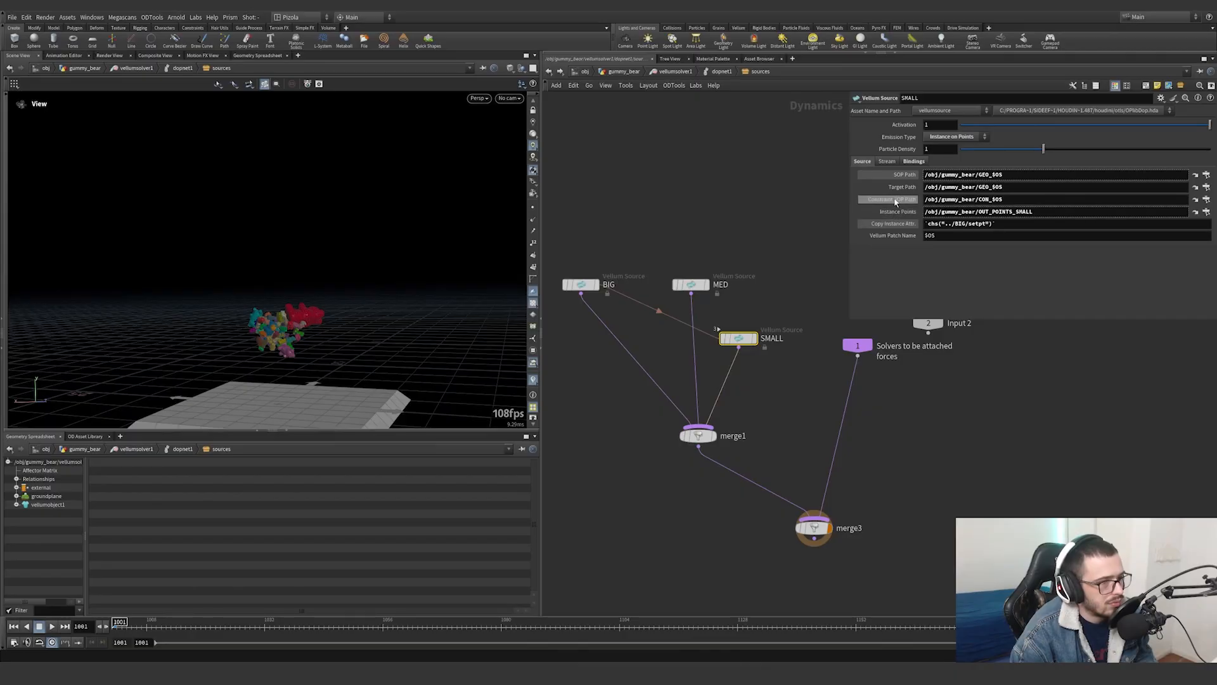
drag(699, 203, 553, 299)
click(595, 284)
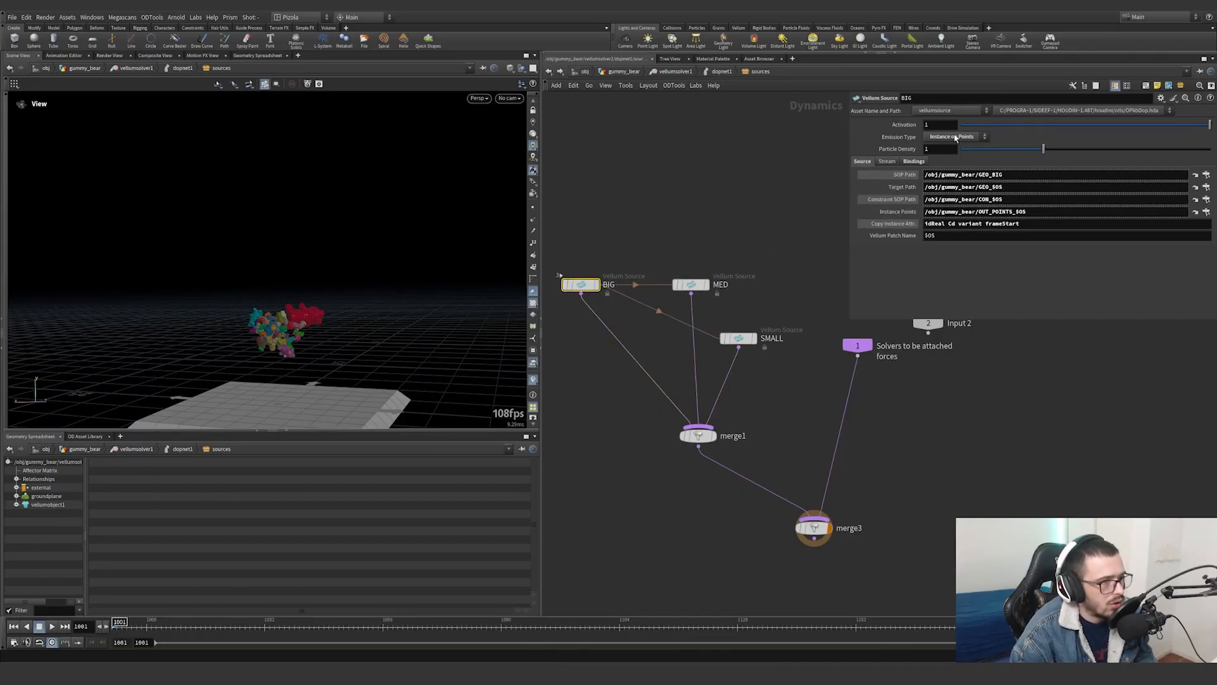
scroll(688, 291, down, 3)
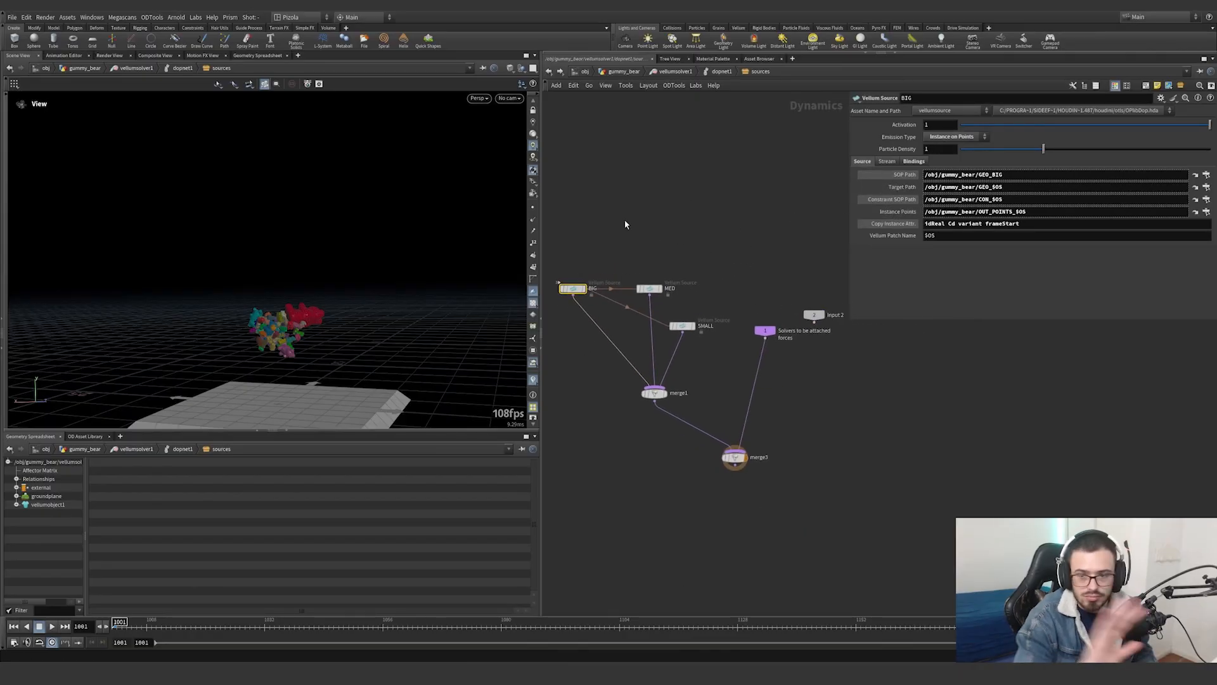
Open the forces subnetwork in dopnet1 and highlight the code in geometrywrangle1
click(715, 75)
double_click(695, 266)
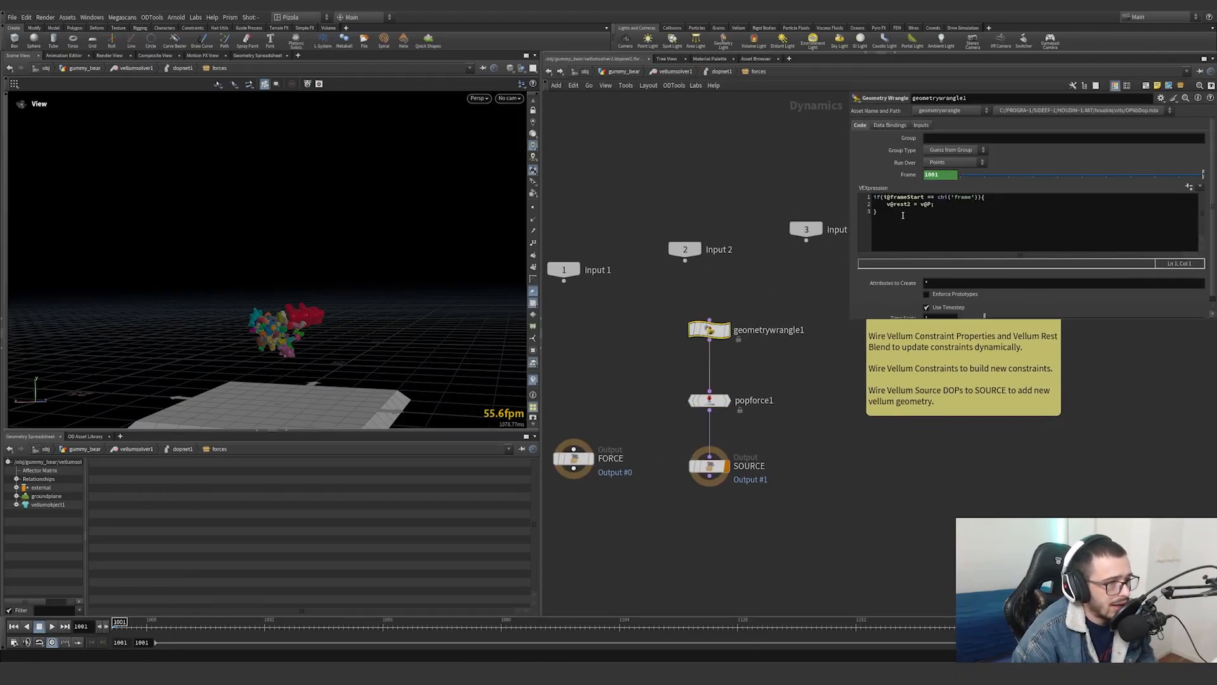
drag(908, 216, 858, 198)
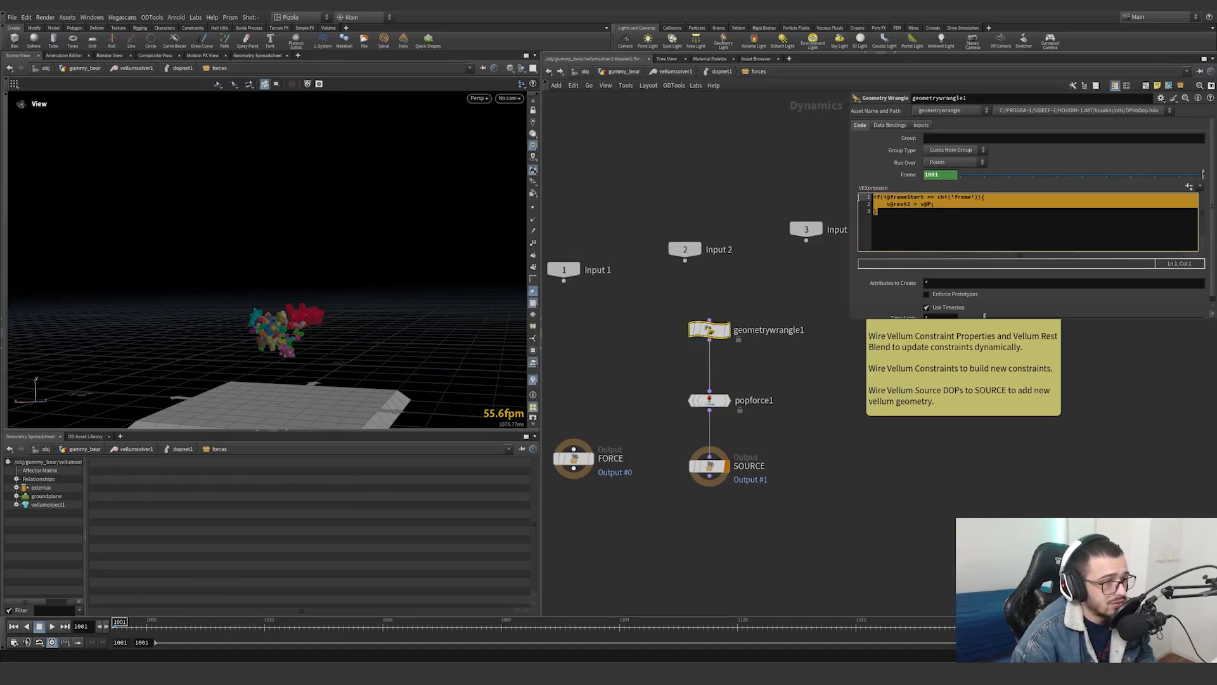
Highlight the code in geometrywrangle1 again and open popforce1 to review its group and noise settings
click(914, 214)
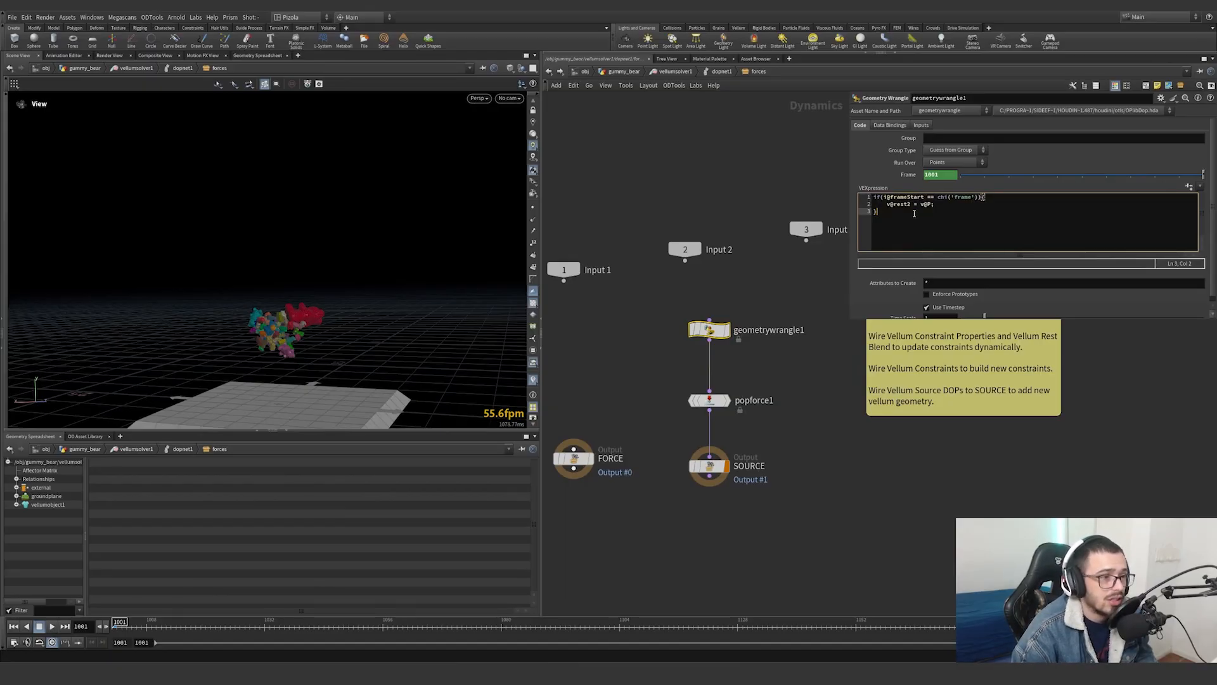
mouse_move(886, 199)
mouse_down()
mouse_move(979, 197)
mouse_move(881, 205)
mouse_move(895, 217)
mouse_move(866, 197)
mouse_up()
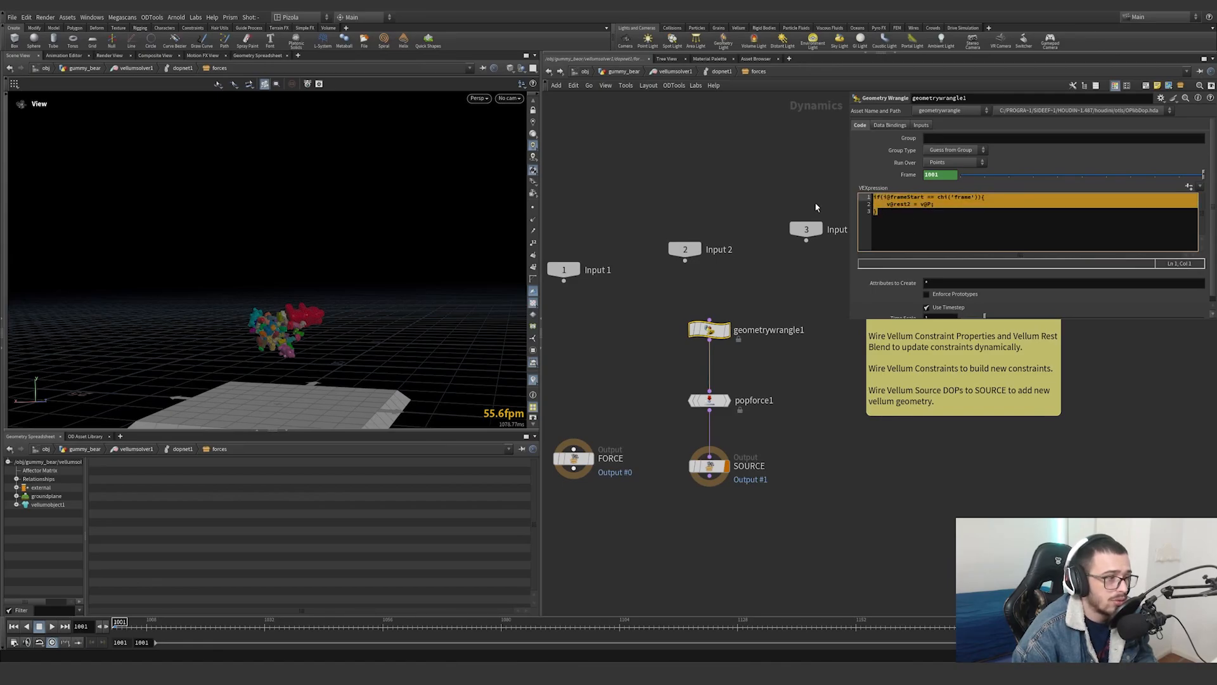
right_drag(300, 324, 325, 304)
drag(325, 304, 348, 264)
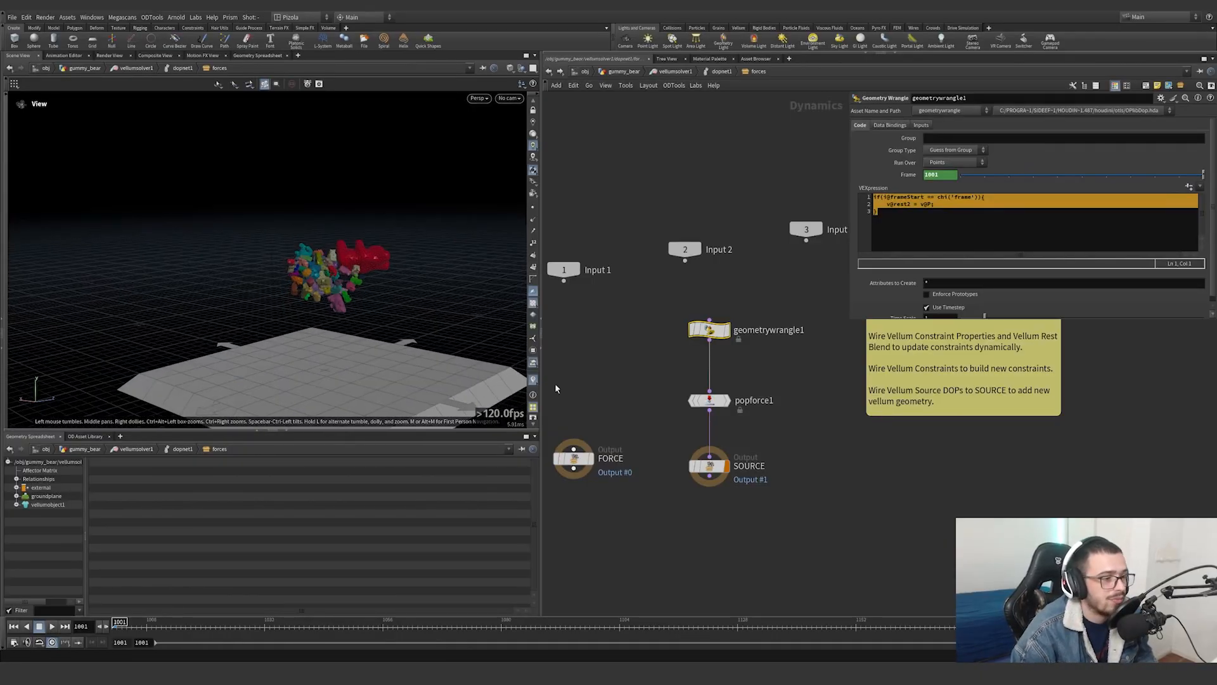
click(702, 400)
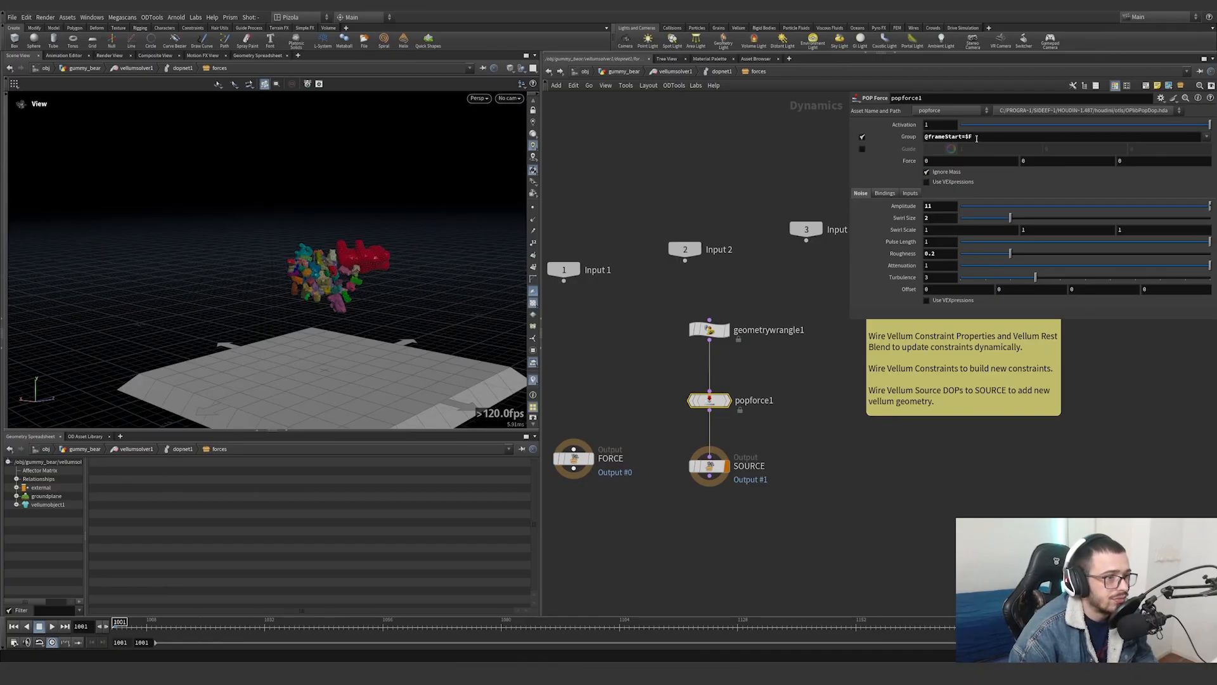
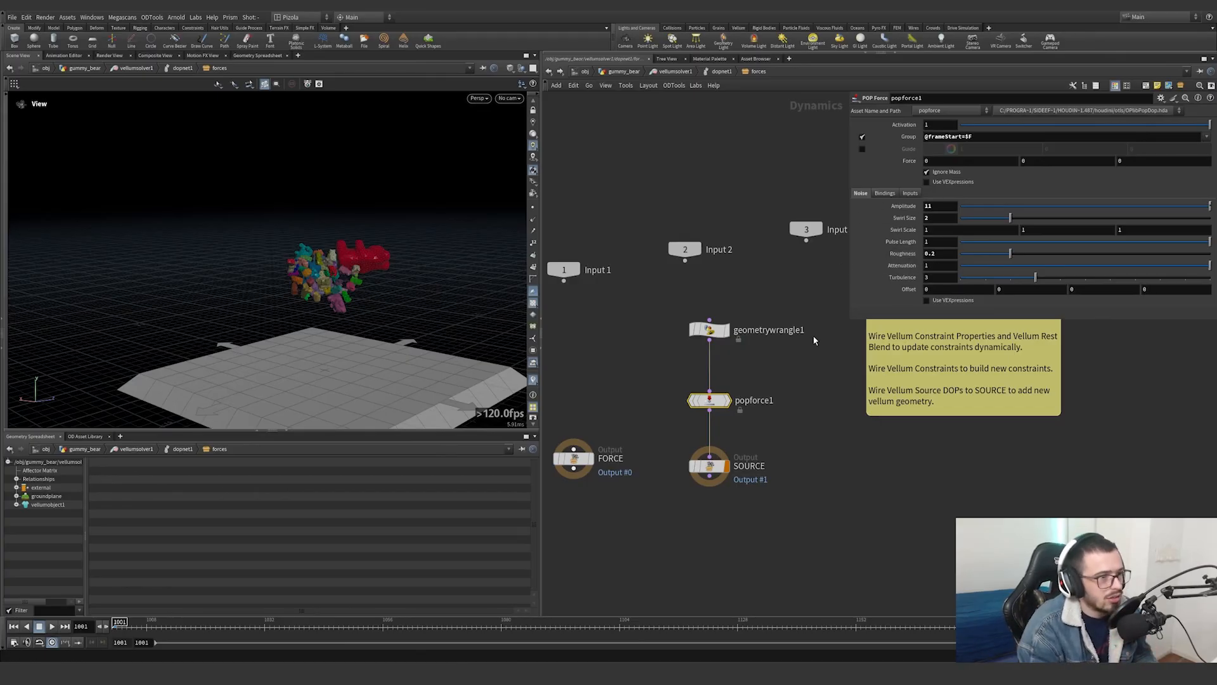
mouse_move(710, 336)
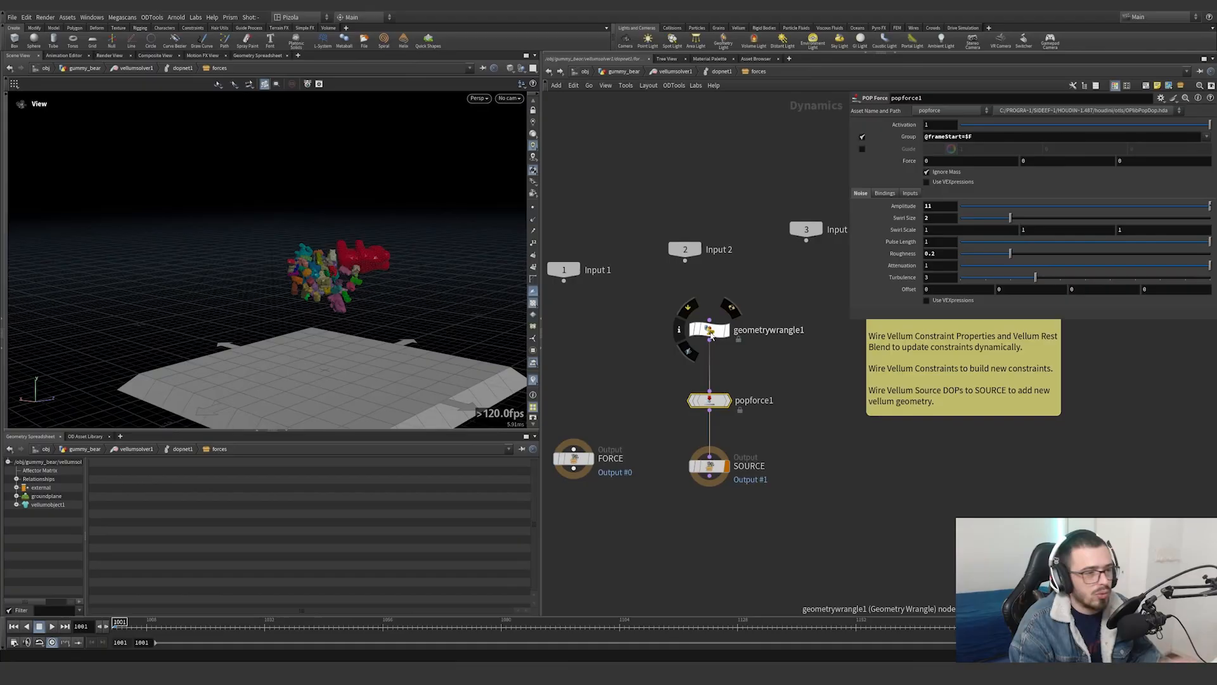
Return to the gummy_bear network and display object_merge10 and timeshift1 at the start of the post-simulation section
click(620, 72)
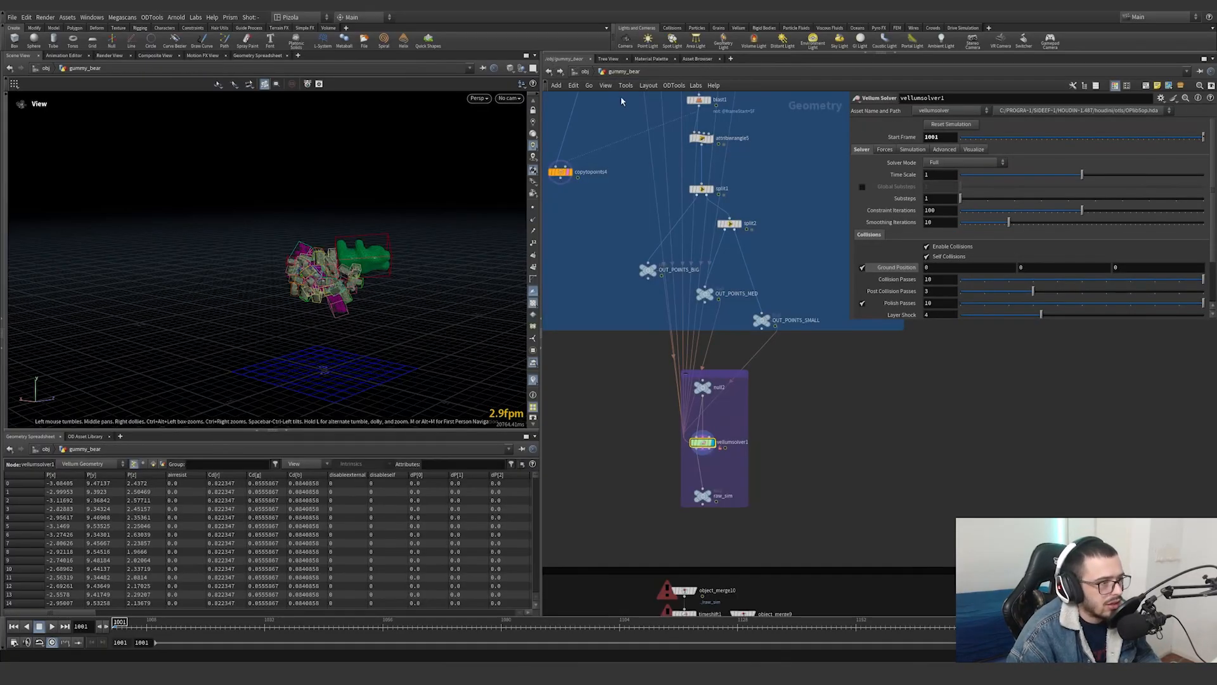
scroll(795, 396, down, 5)
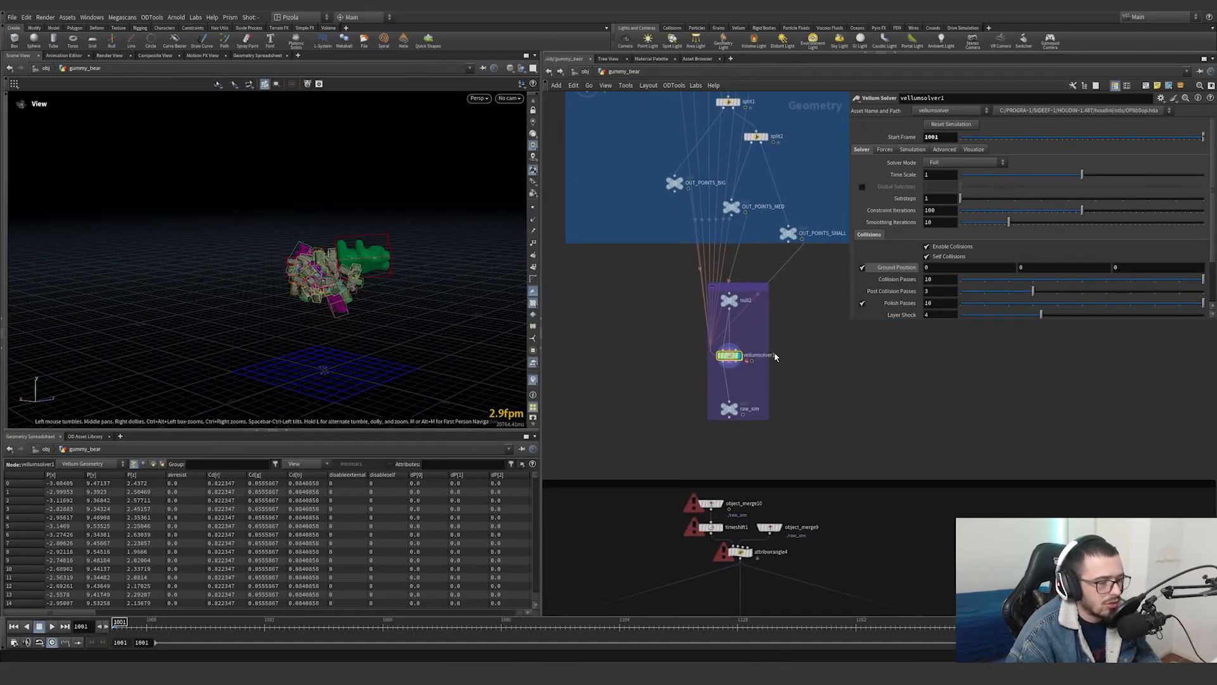
scroll(805, 355, down, 2)
scroll(875, 405, down, 7)
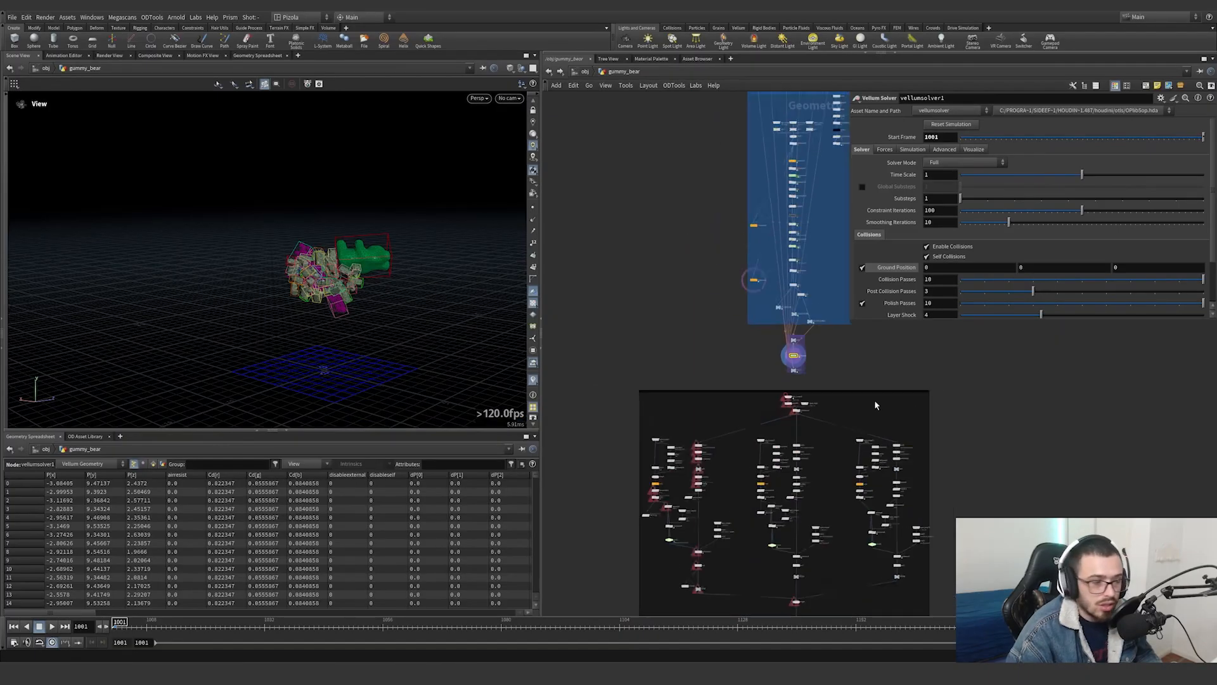
middle_drag(874, 404, 834, 350)
scroll(791, 416, up, 4)
mouse_move(769, 305)
mouse_down()
mouse_move(675, 463)
mouse_move(691, 434)
mouse_move(836, 446)
mouse_move(831, 433)
mouse_move(673, 410)
mouse_move(771, 305)
mouse_up()
scroll(811, 275, up, 10)
click(768, 249)
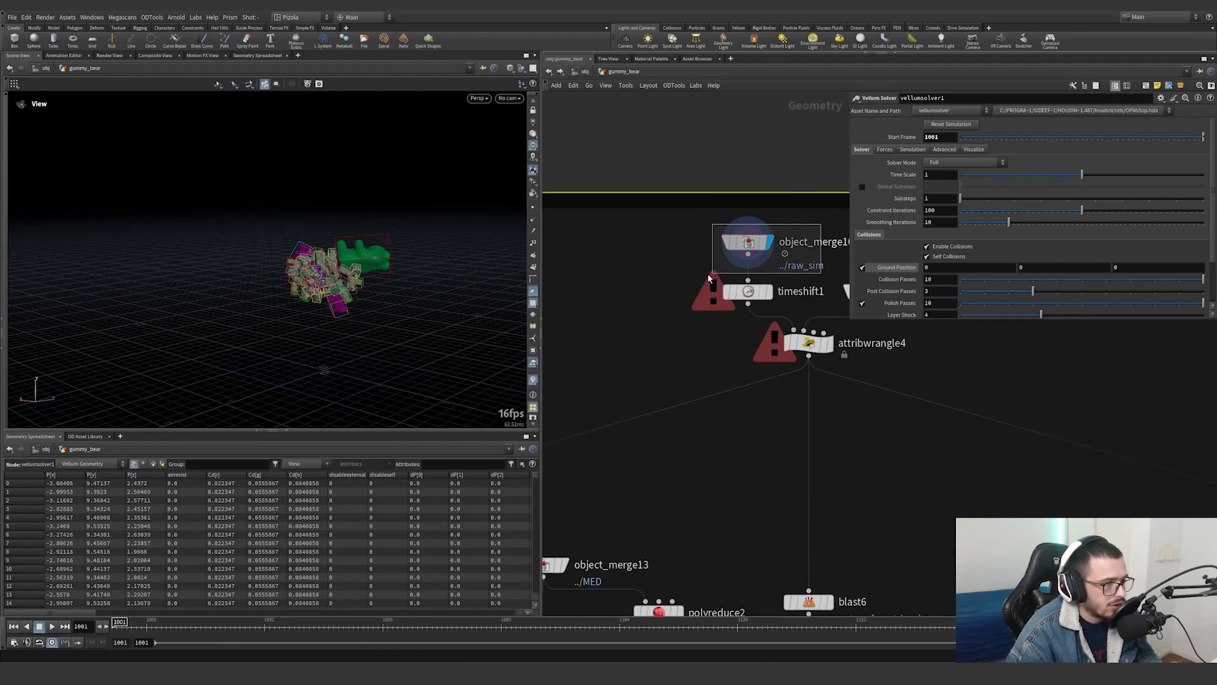
click(748, 241)
drag(685, 302, 736, 282)
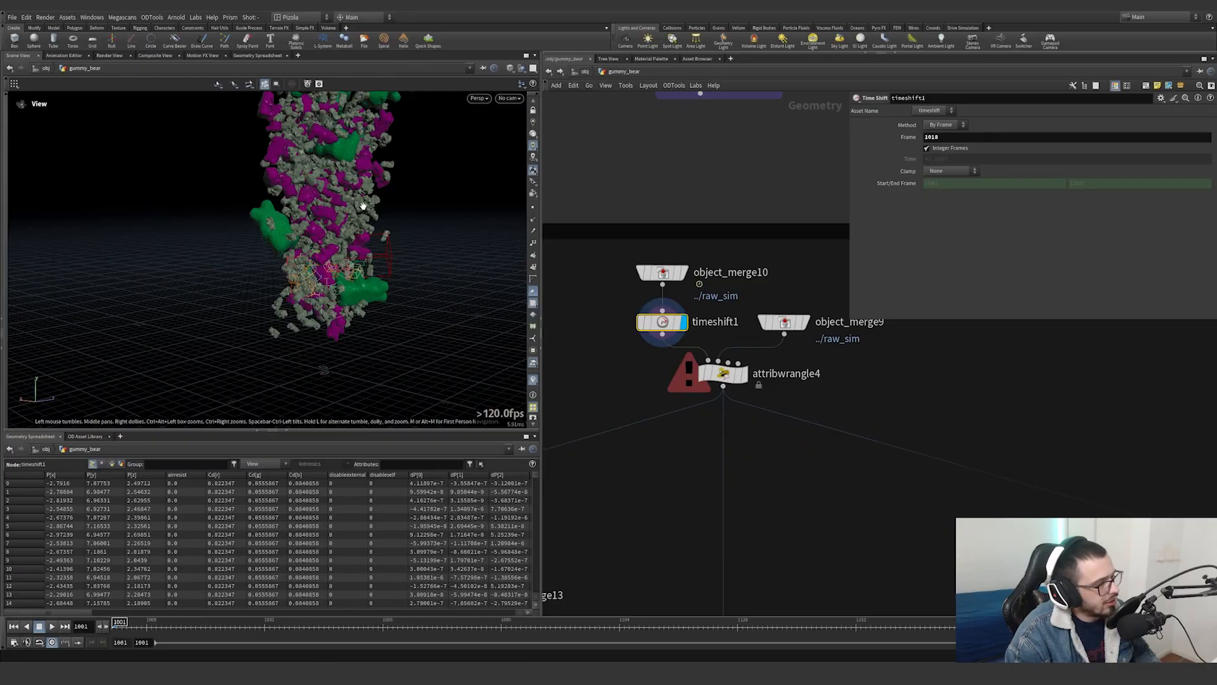
Display object_merge9 and then attribwrangle4 to compare the current simulation with the point-removal result
middle_drag(359, 207, 357, 306)
scroll(357, 305, down, 5)
drag(350, 291, 467, 307)
scroll(801, 347, up, 2)
click(805, 317)
scroll(389, 326, up, 3)
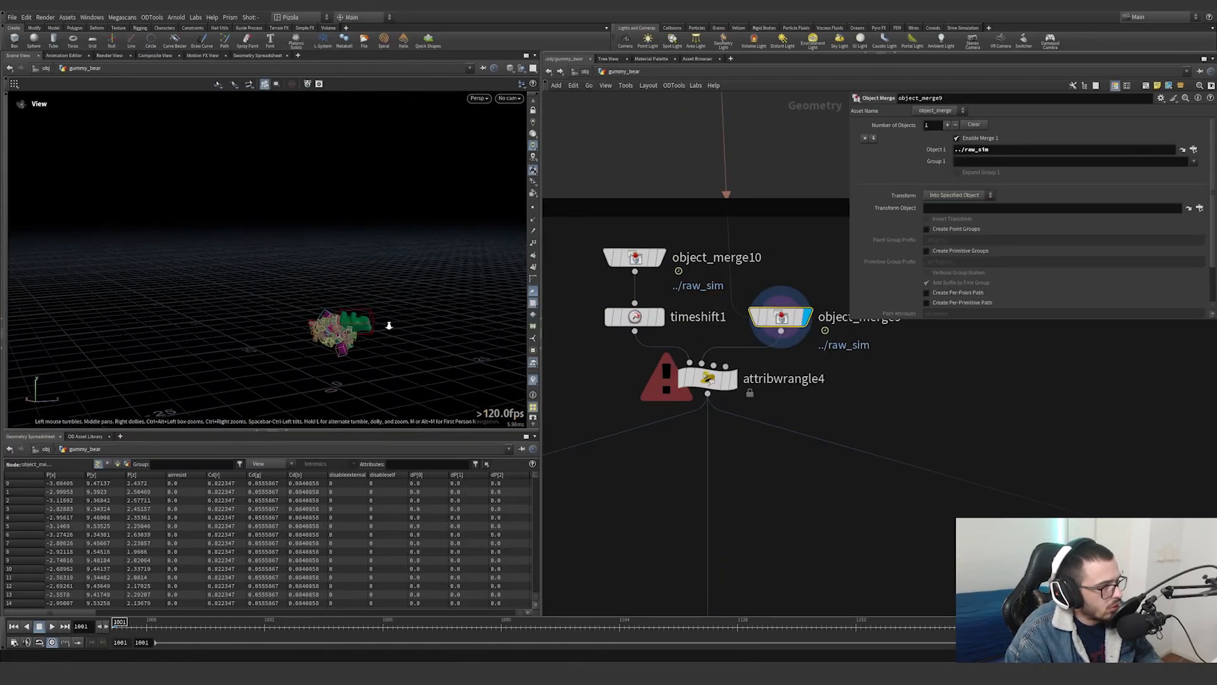
click(732, 379)
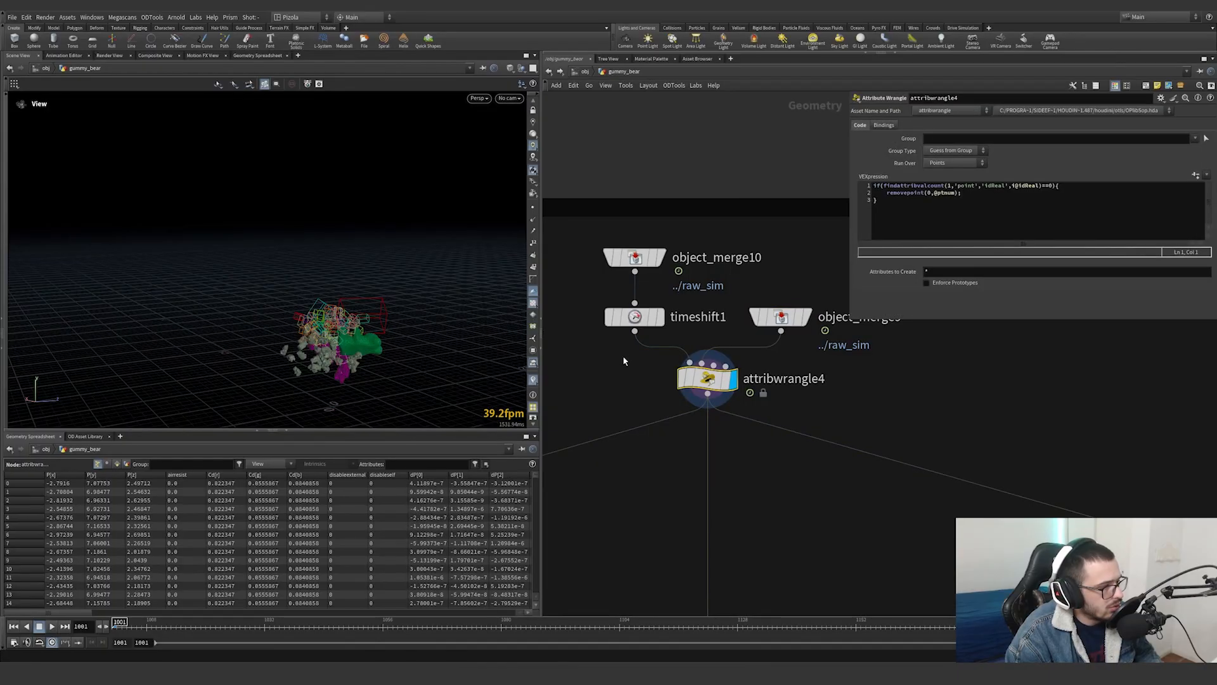
Compare timeshift1's output with attribwrangle4's and scrub the timeline to frame 1012
click(626, 315)
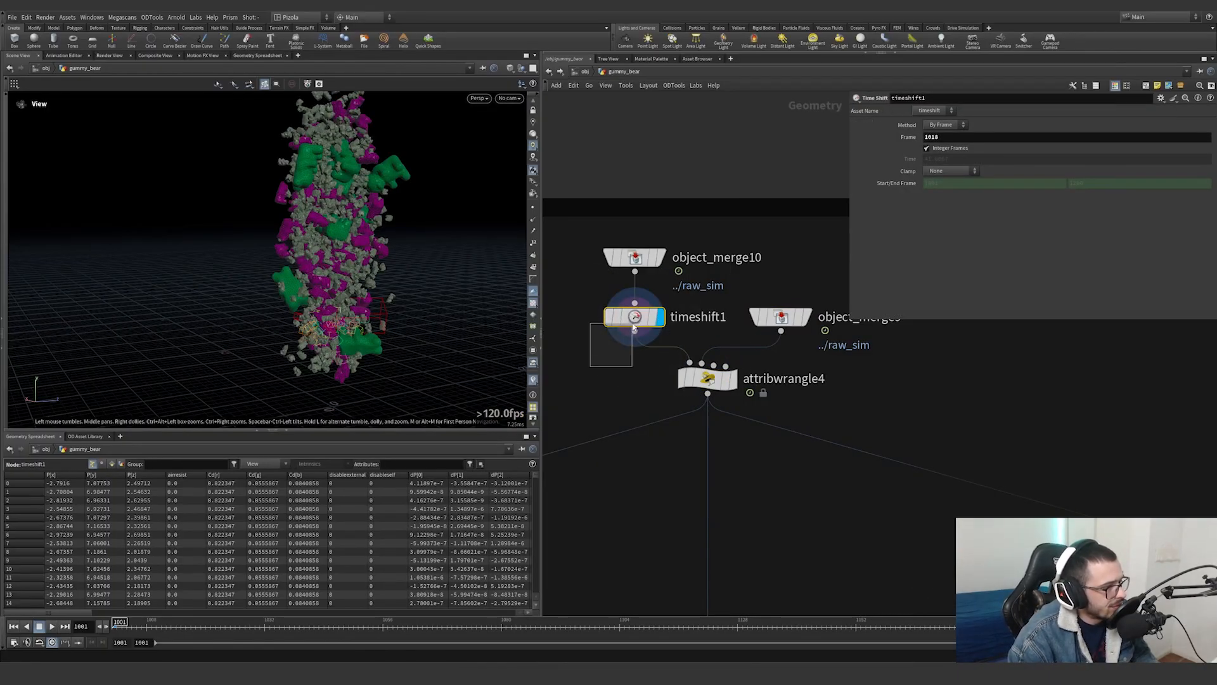
drag(308, 180, 354, 204)
scroll(325, 227, down, 3)
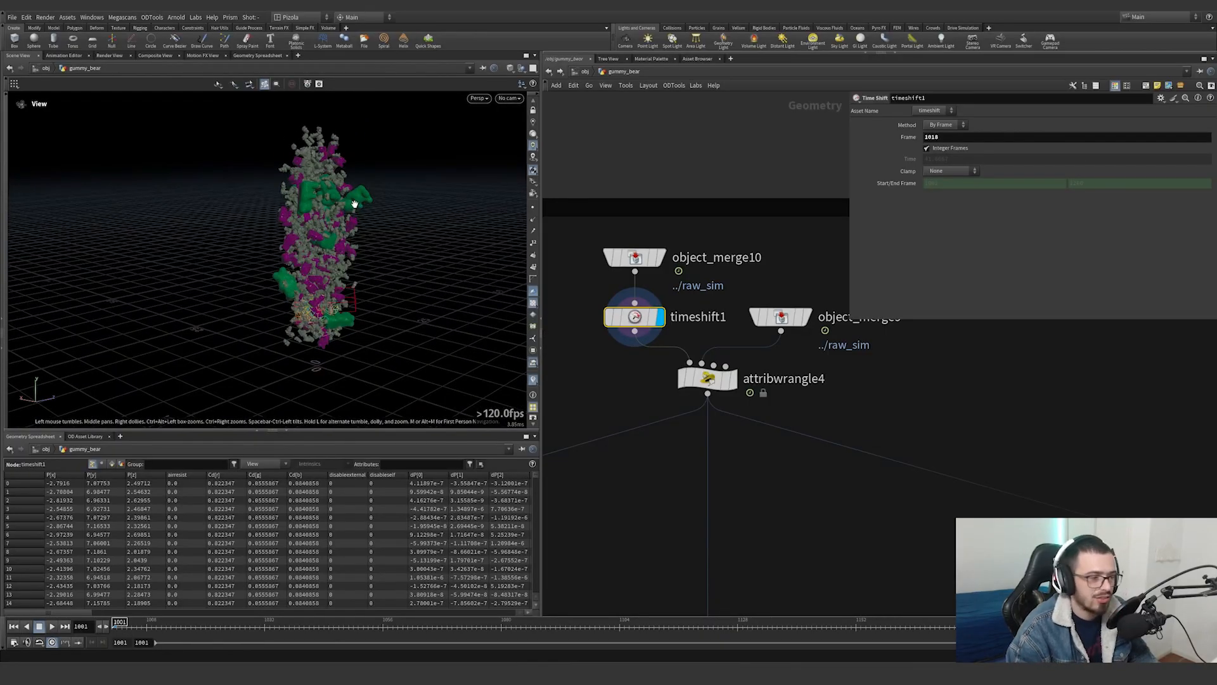
click(734, 380)
click(707, 380)
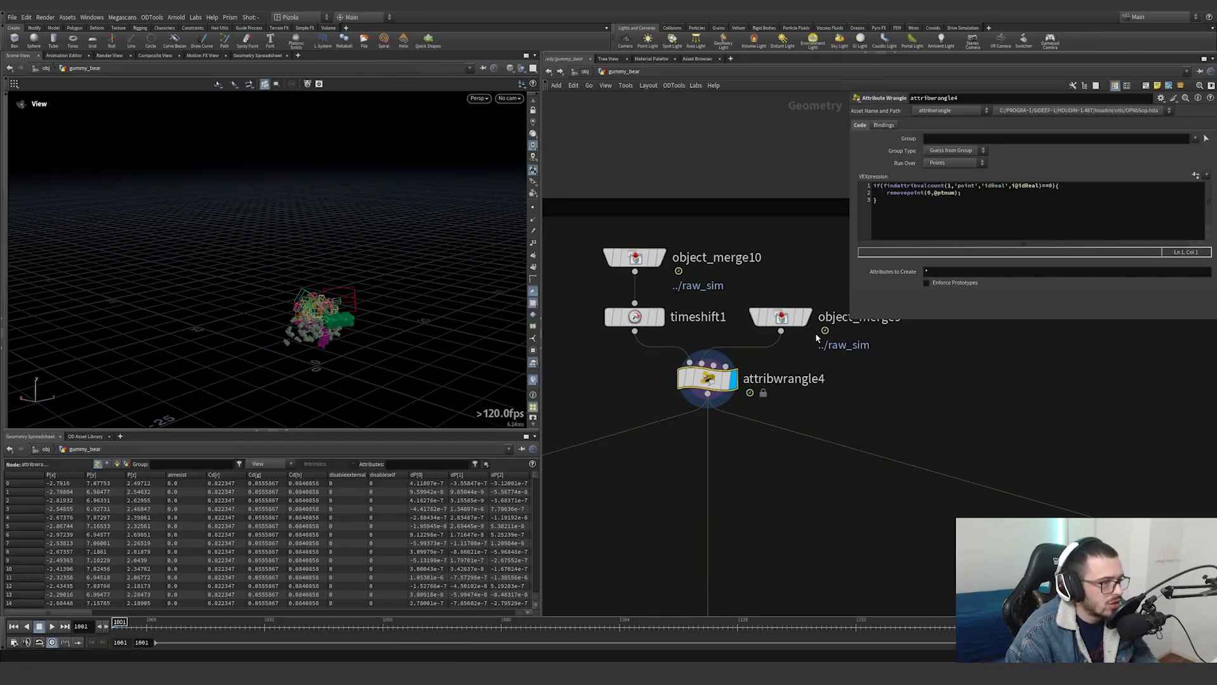
mouse_move(812, 324)
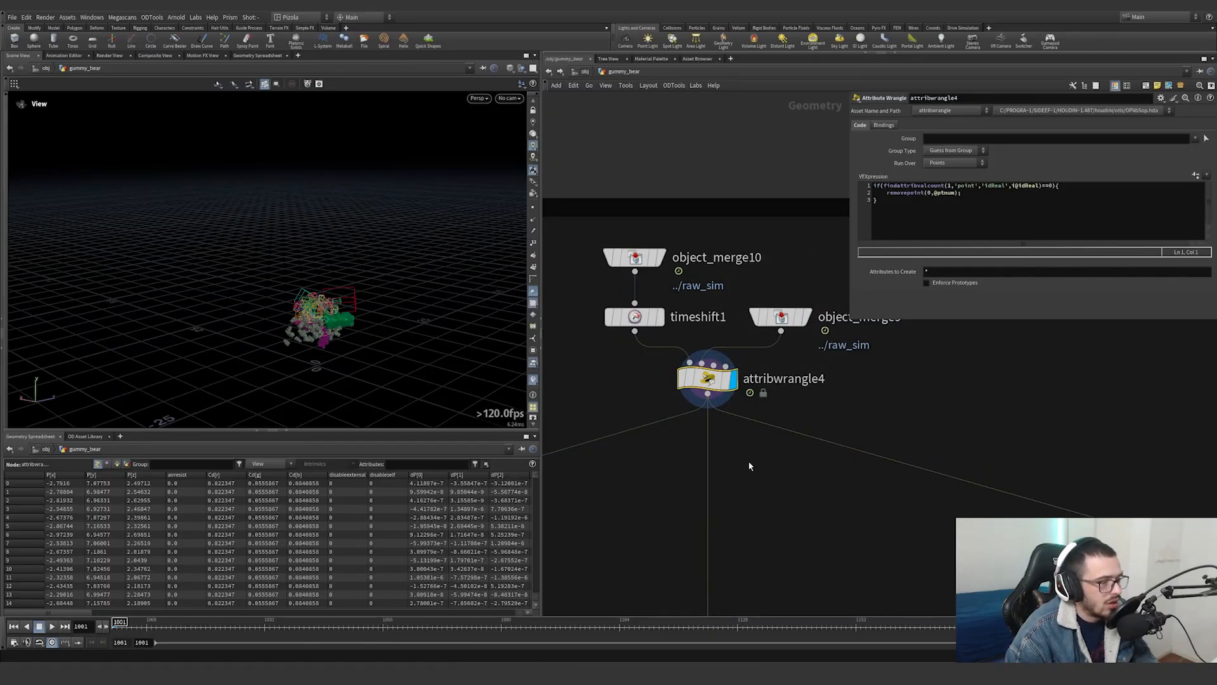
drag(120, 623, 166, 623)
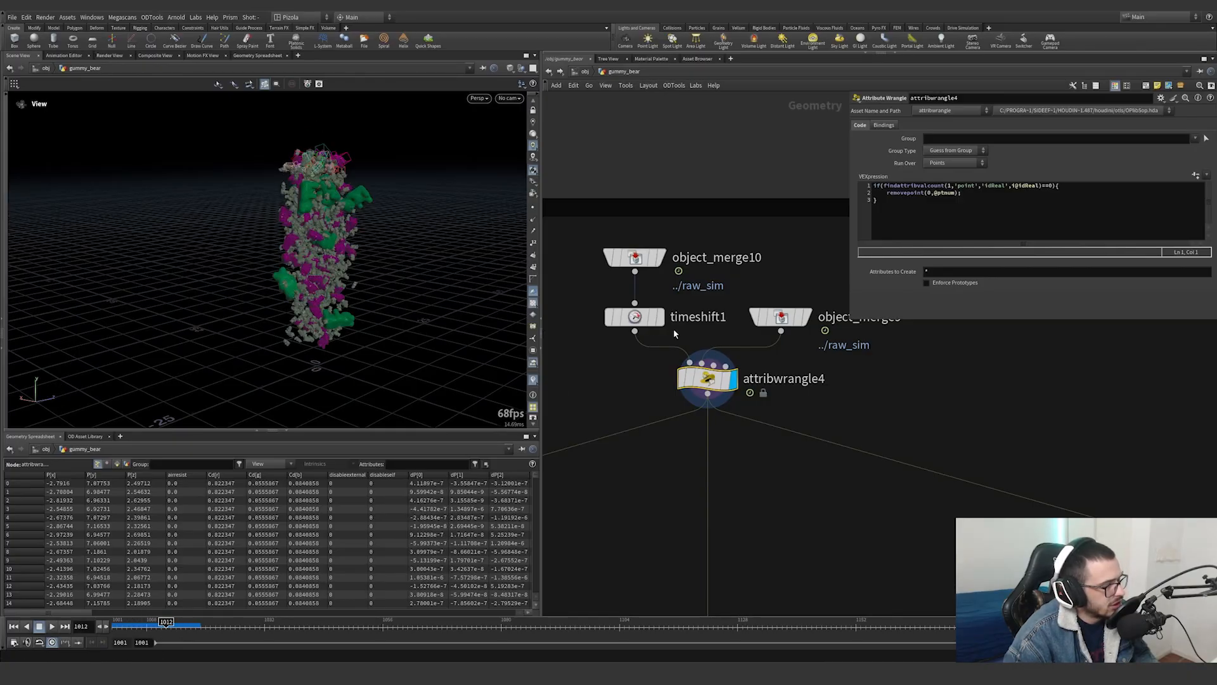
Inspect the simulated bears in wireframe and display blast3, which isolates the surface_triangles group
scroll(723, 374, down, 3)
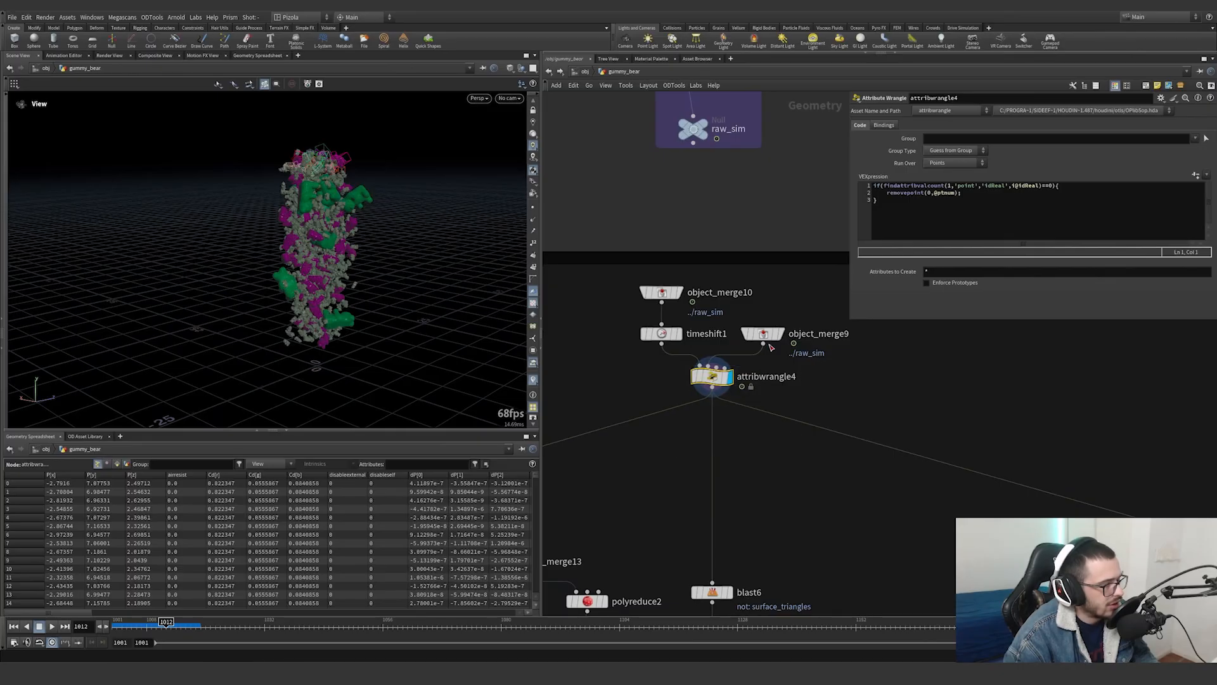
scroll(741, 436, down, 3)
middle_drag(697, 410, 853, 362)
scroll(843, 427, up, 2)
middle_drag(731, 501, 745, 419)
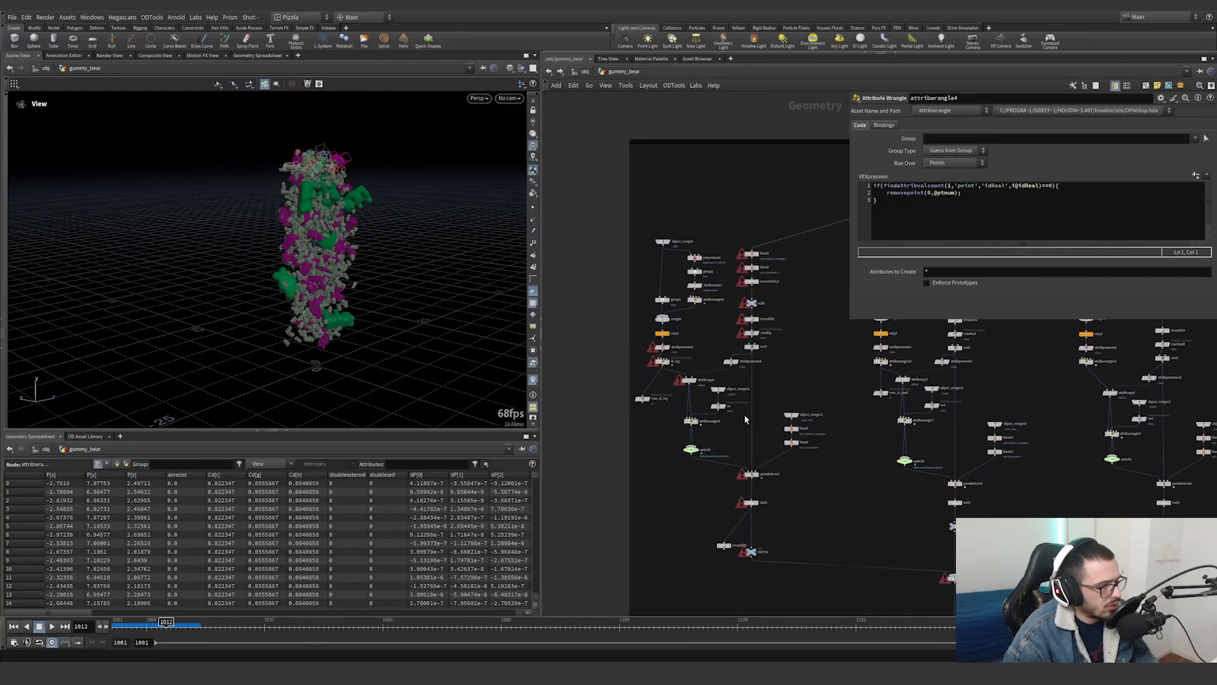
scroll(760, 256, up, 8)
mouse_move(727, 246)
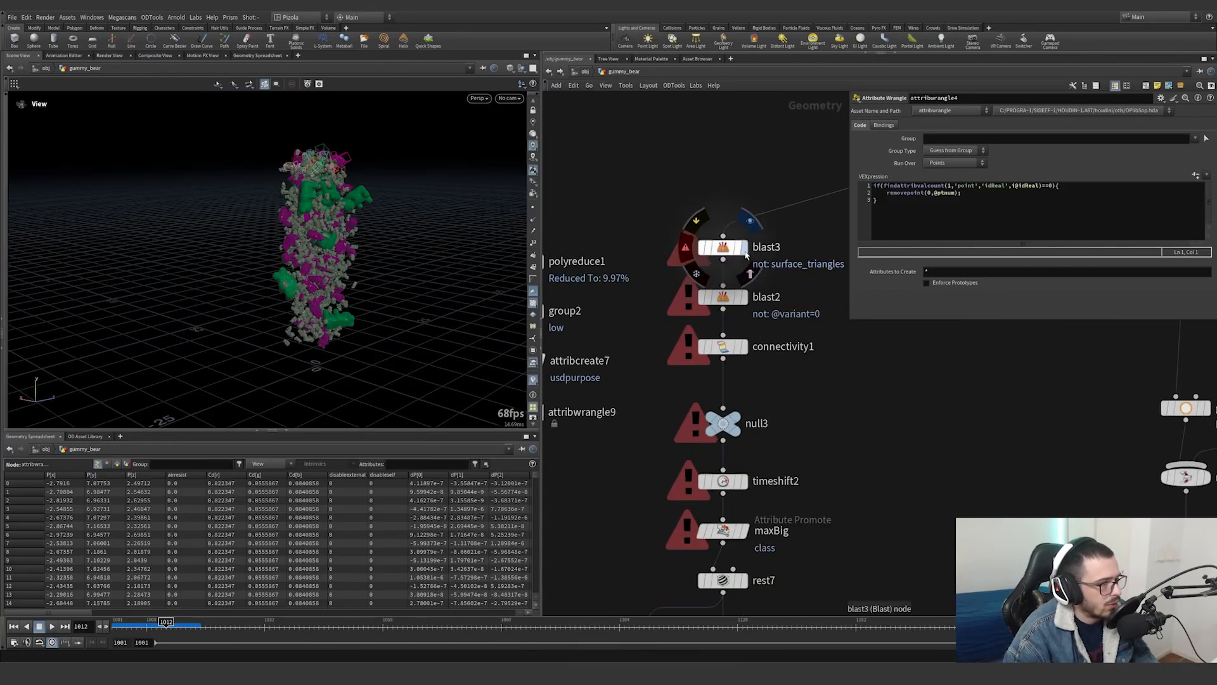
scroll(390, 161, up, 10)
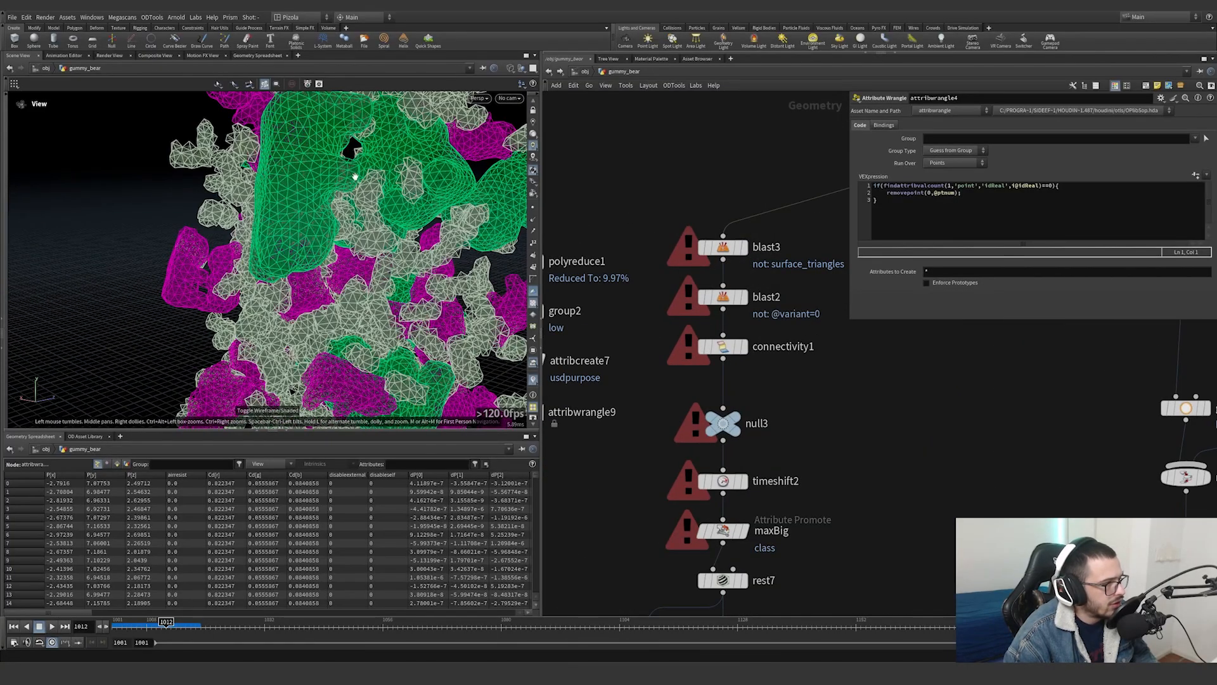
key(w)
scroll(390, 160, up, 5)
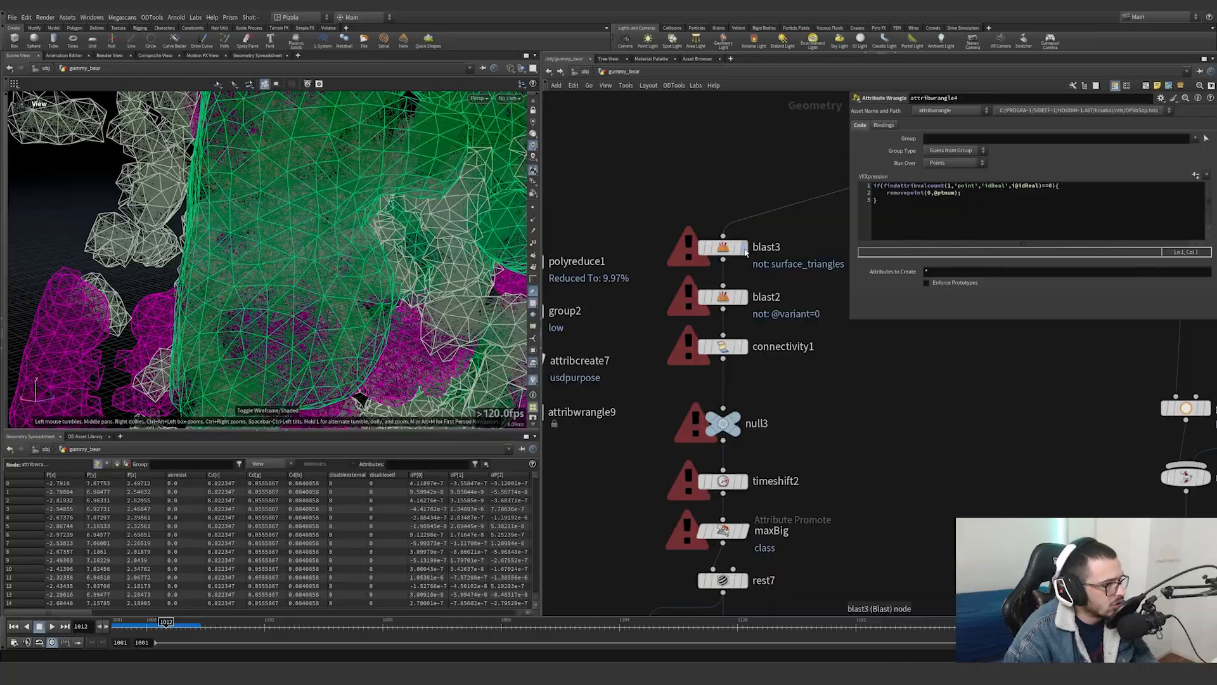
click(746, 252)
drag(385, 218, 272, 248)
scroll(272, 247, down, 10)
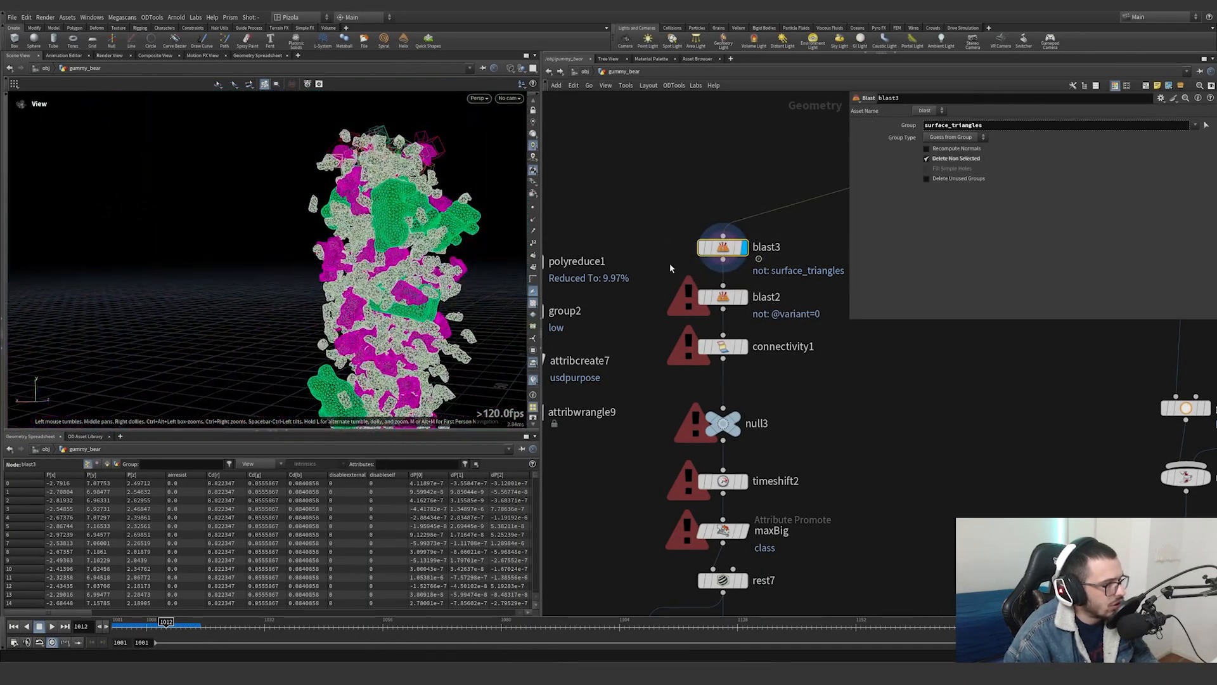
Display blast2 and connectivity1 in turn, and visualize connectivity1's class primitive attribute in the viewport
click(764, 310)
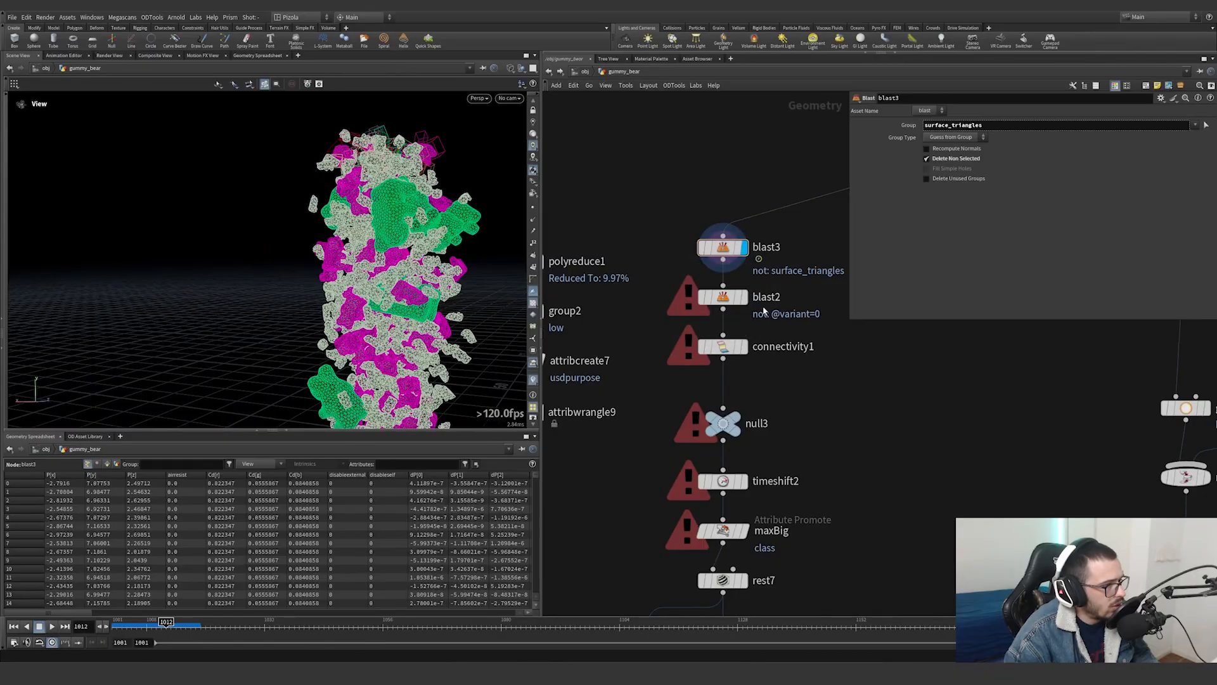
click(747, 301)
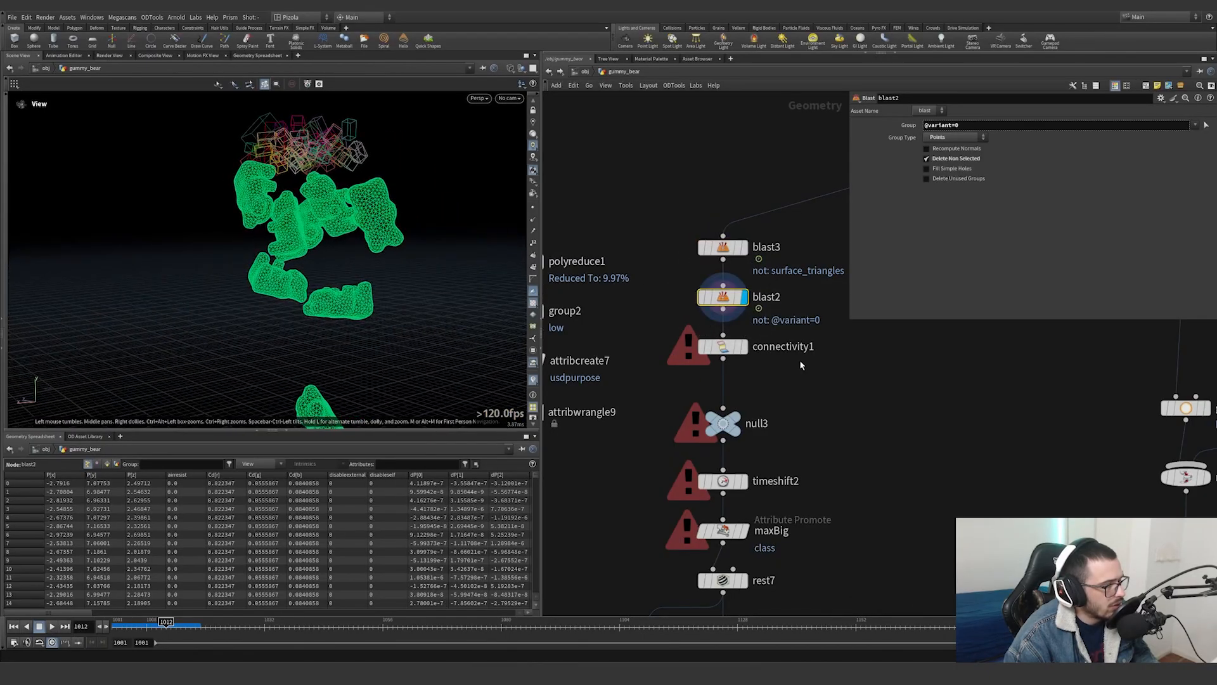
click(745, 347)
click(730, 348)
middle_click(725, 348)
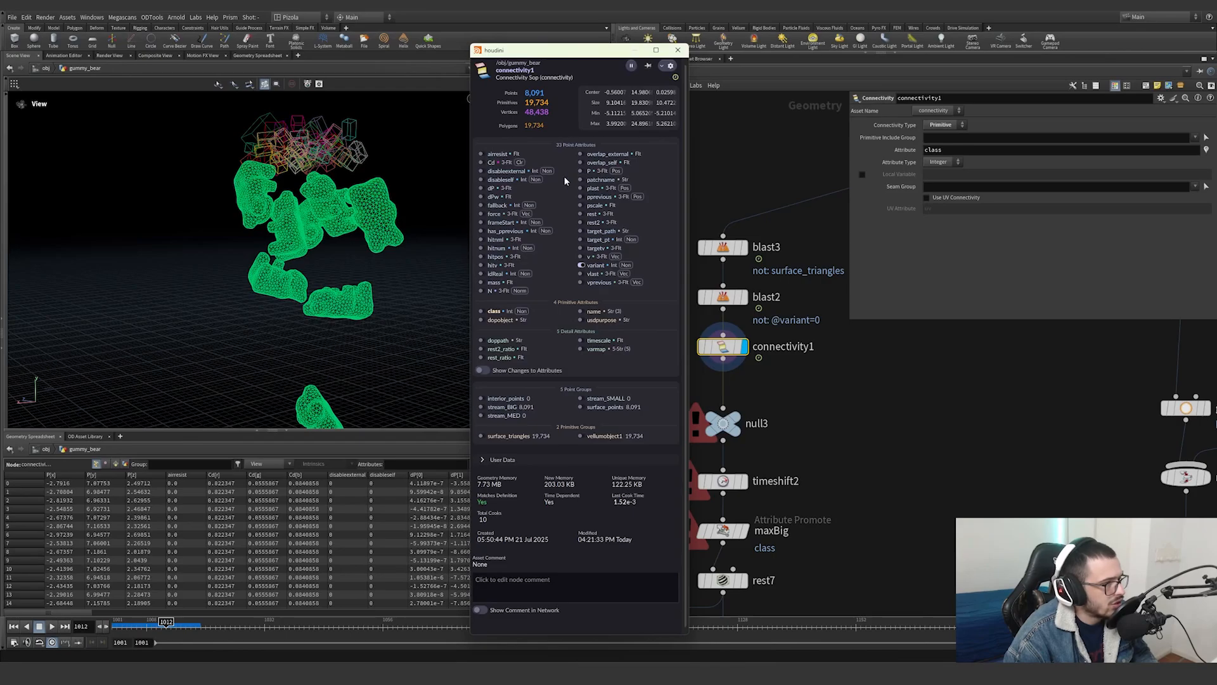
click(482, 311)
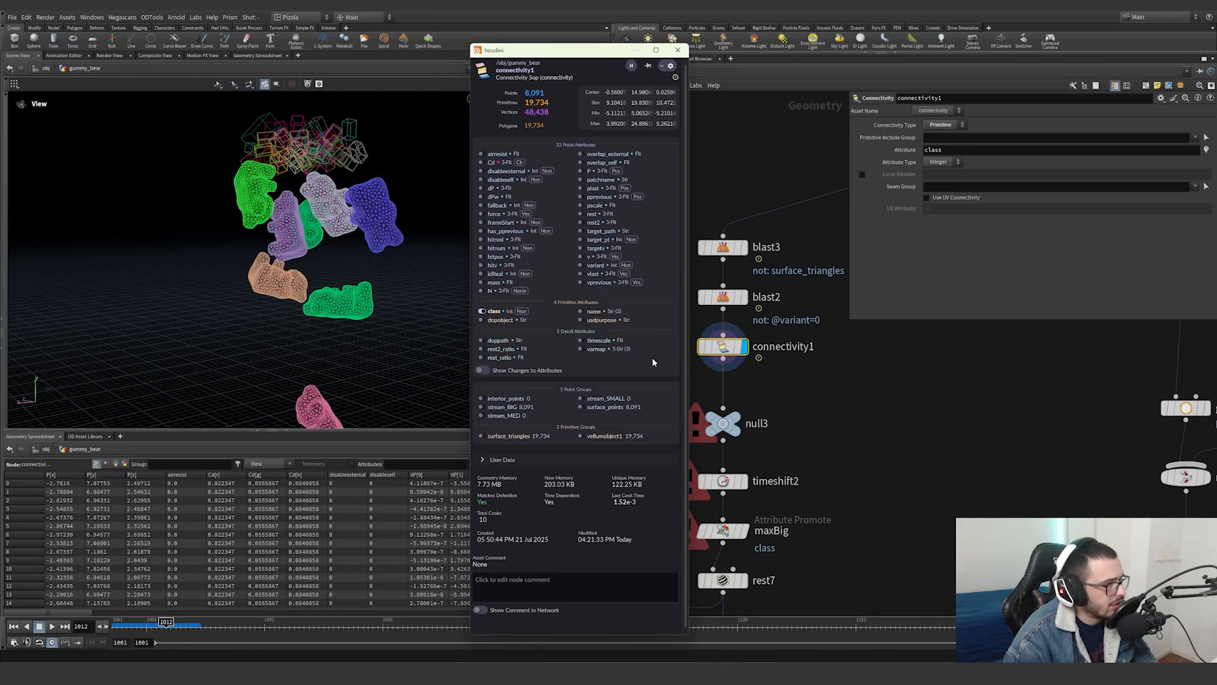
Switch the viewport back to shaded display and show null3 and then timeshift2
middle_drag(729, 438, 729, 386)
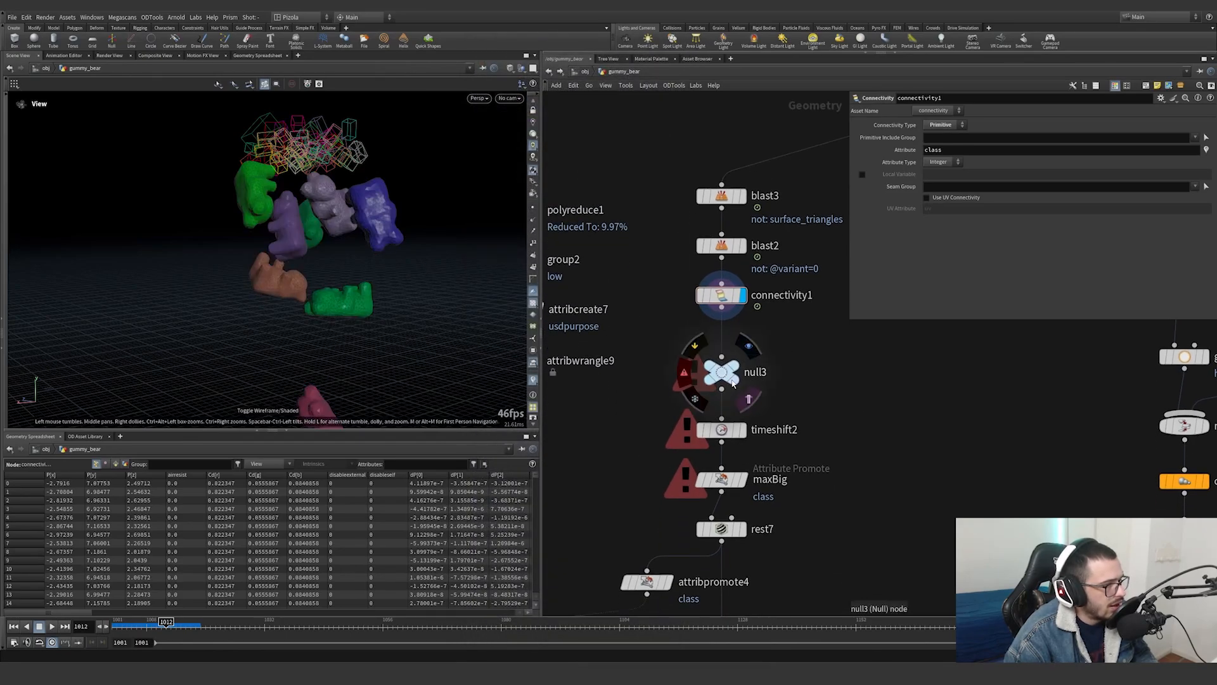
click(730, 379)
scroll(772, 283, down, 3)
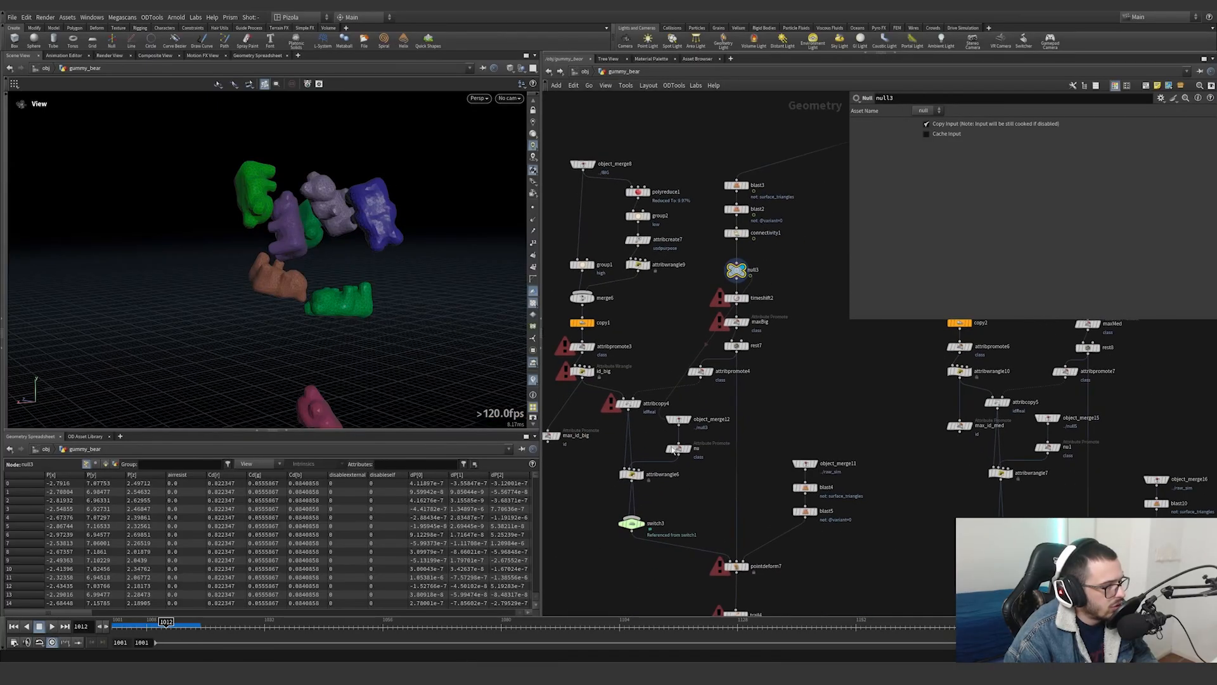
scroll(735, 279, up, 3)
click(756, 315)
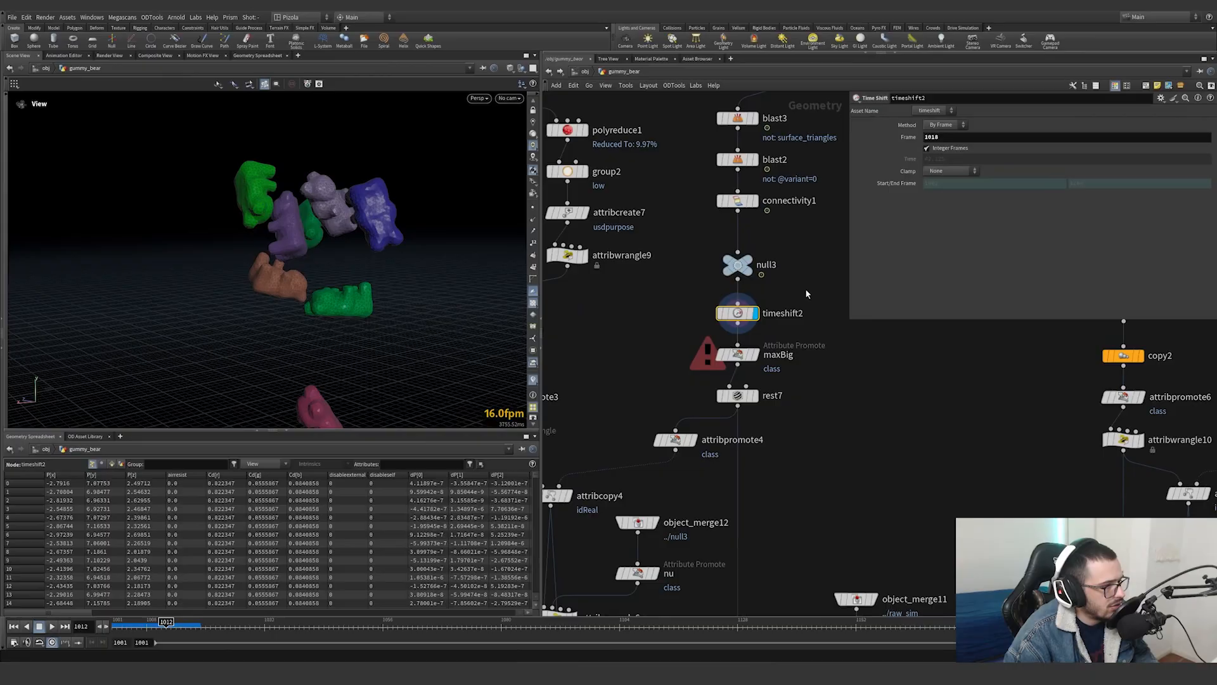
Check timeshift2's Frame value and display the maxBig Attribute Promote node
scroll(678, 353, down, 3)
scroll(678, 353, down, 2)
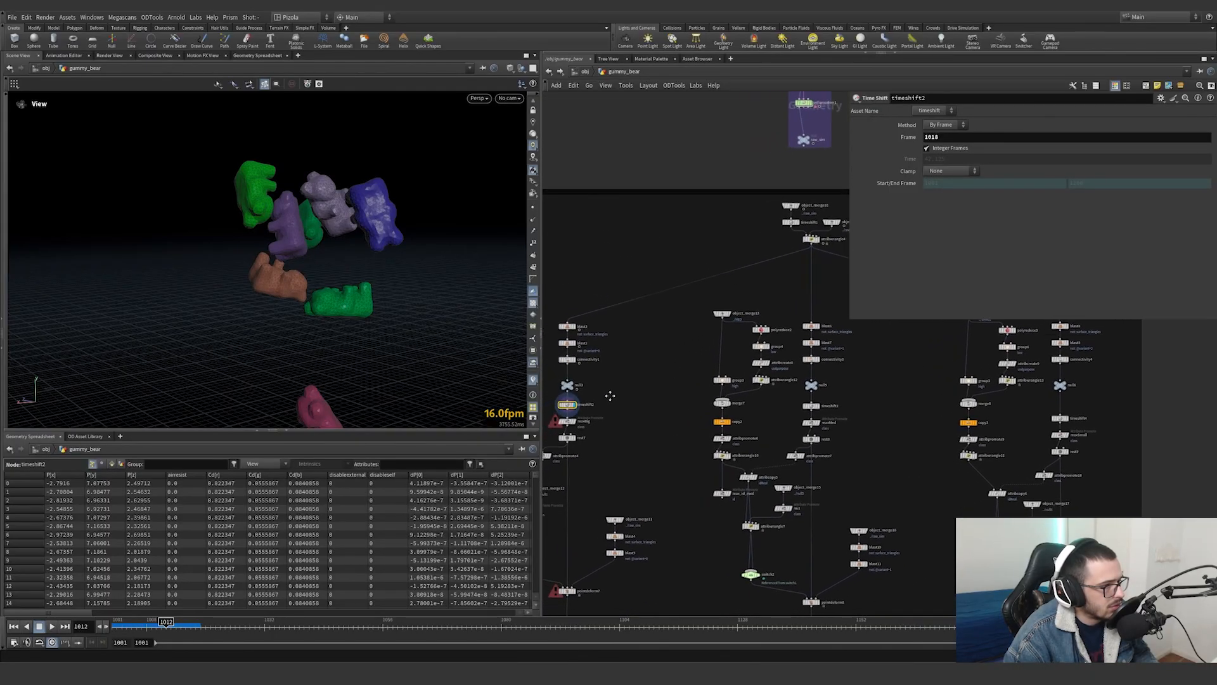
scroll(620, 365, up, 4)
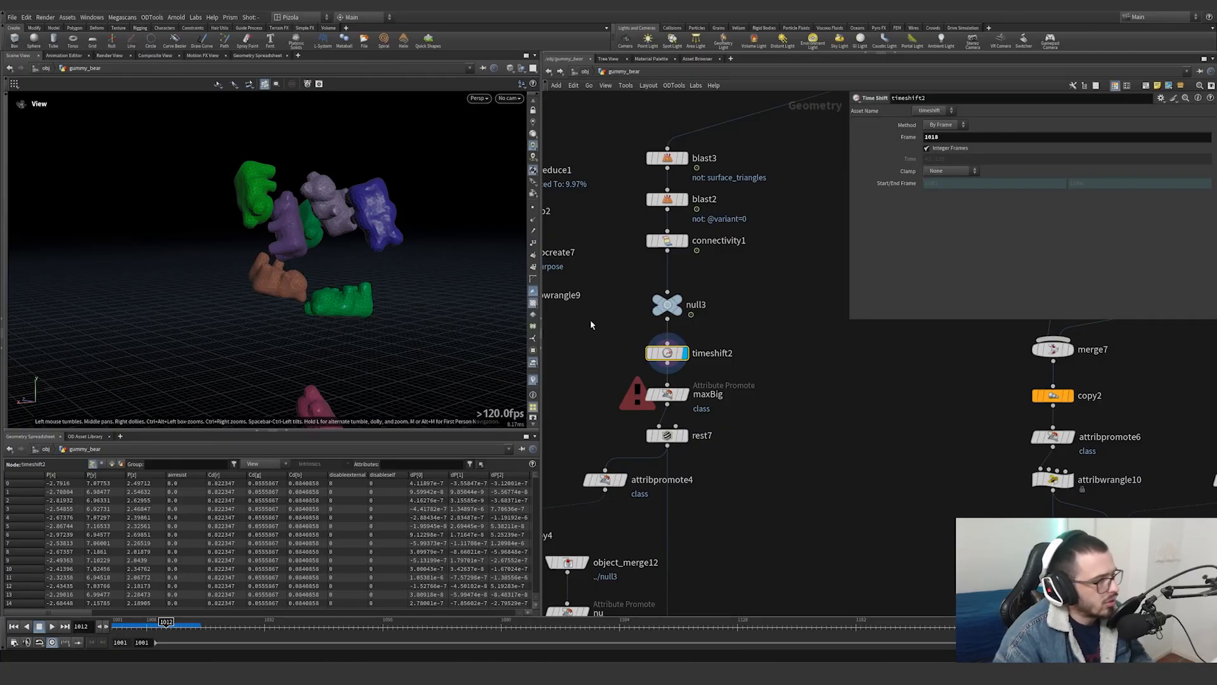
click(932, 136)
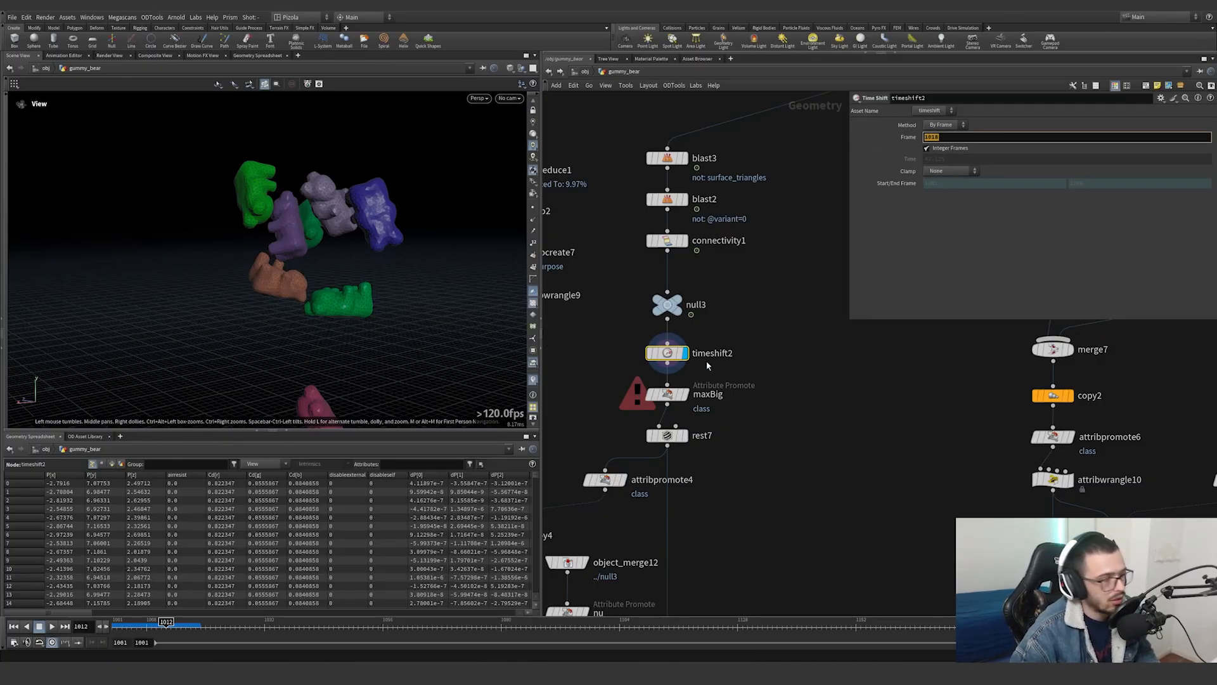
middle_drag(433, 323, 468, 241)
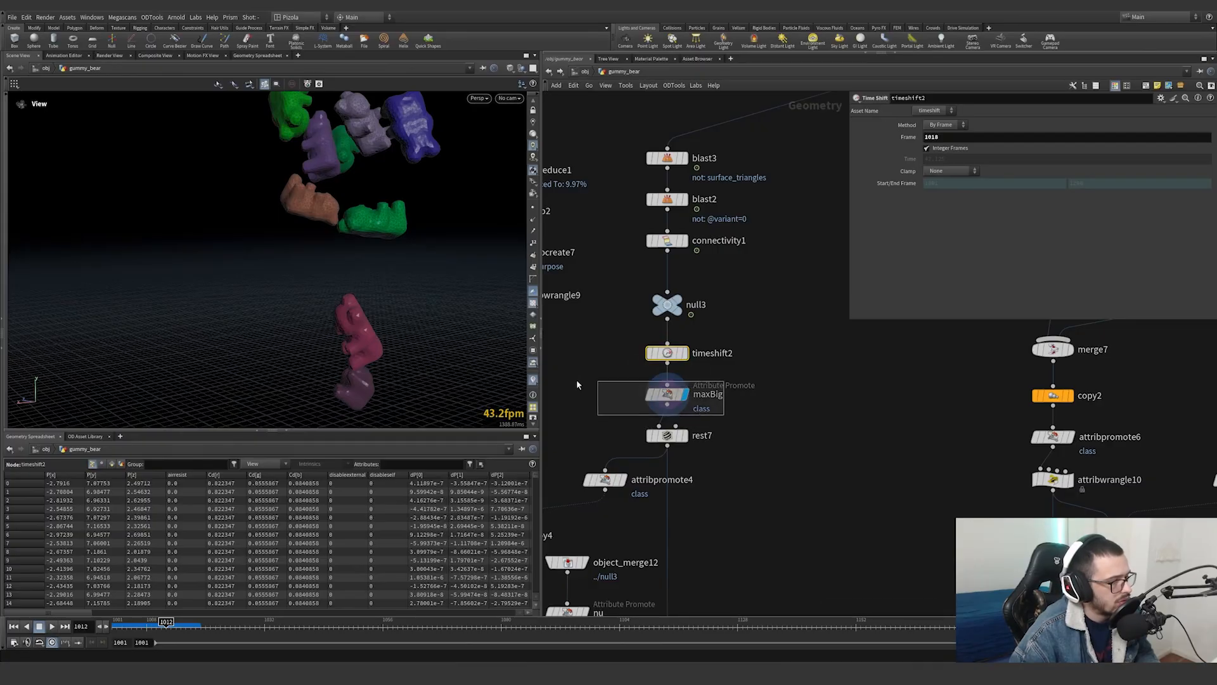
Review maxBig's promotion settings and list its detail attributes, including classMax, in the Geometry Spreadsheet
click(675, 395)
scroll(762, 394, down, 3)
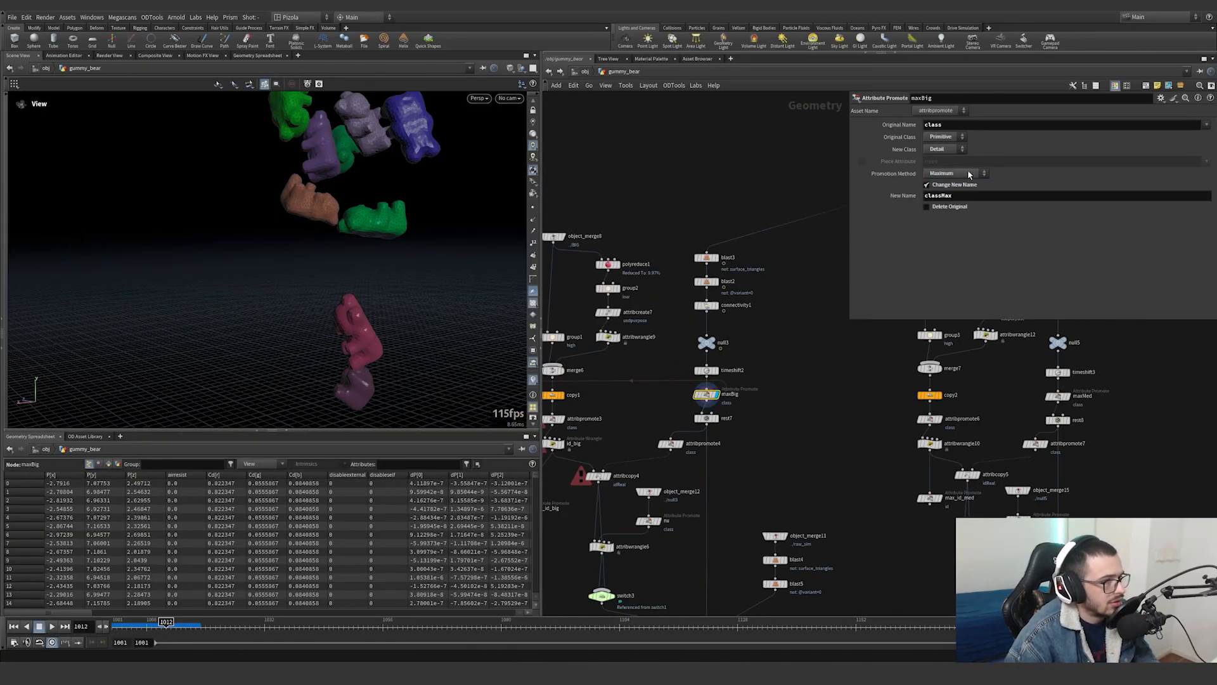
click(118, 464)
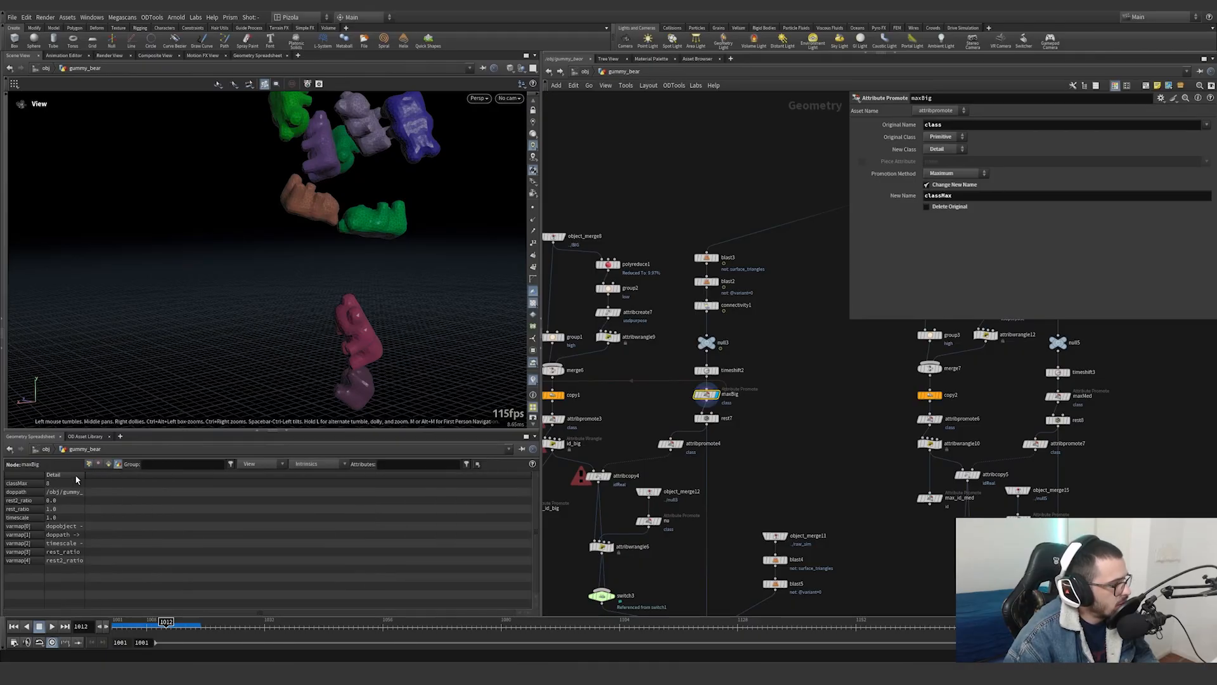
scroll(253, 304, down, 3)
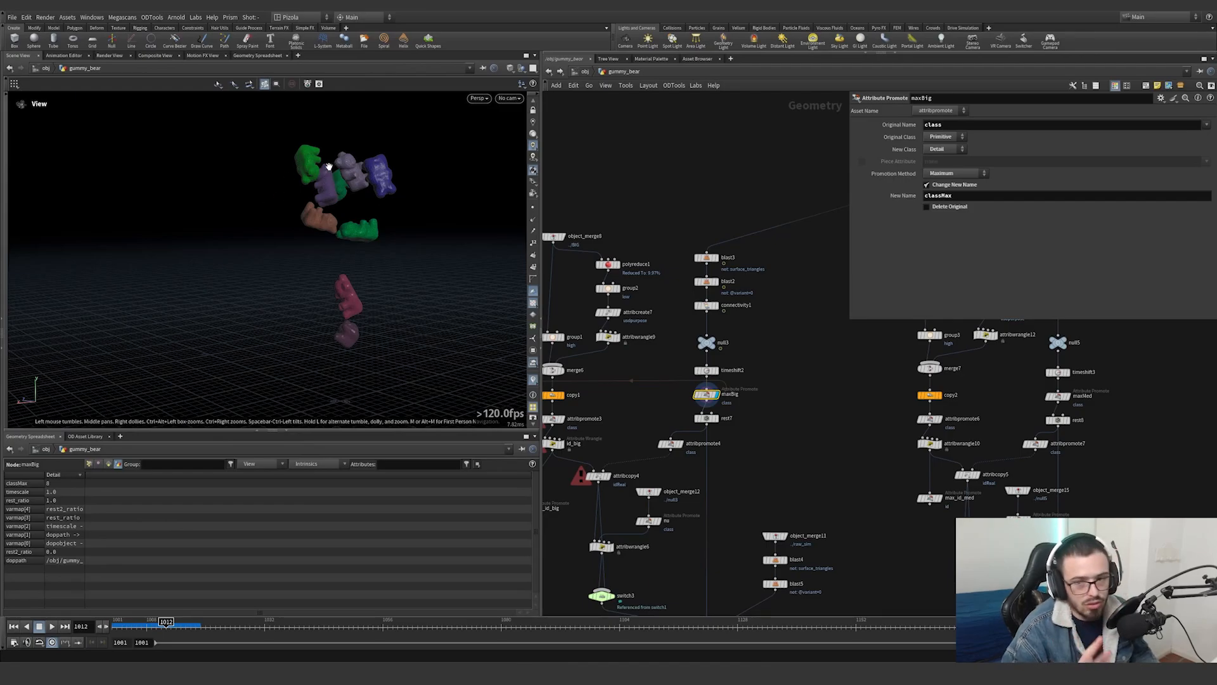
Display the rest7 Rest Position node and frame the resulting bear in the viewport, toggling wireframe to examine it
scroll(714, 421, up, 3)
click(718, 416)
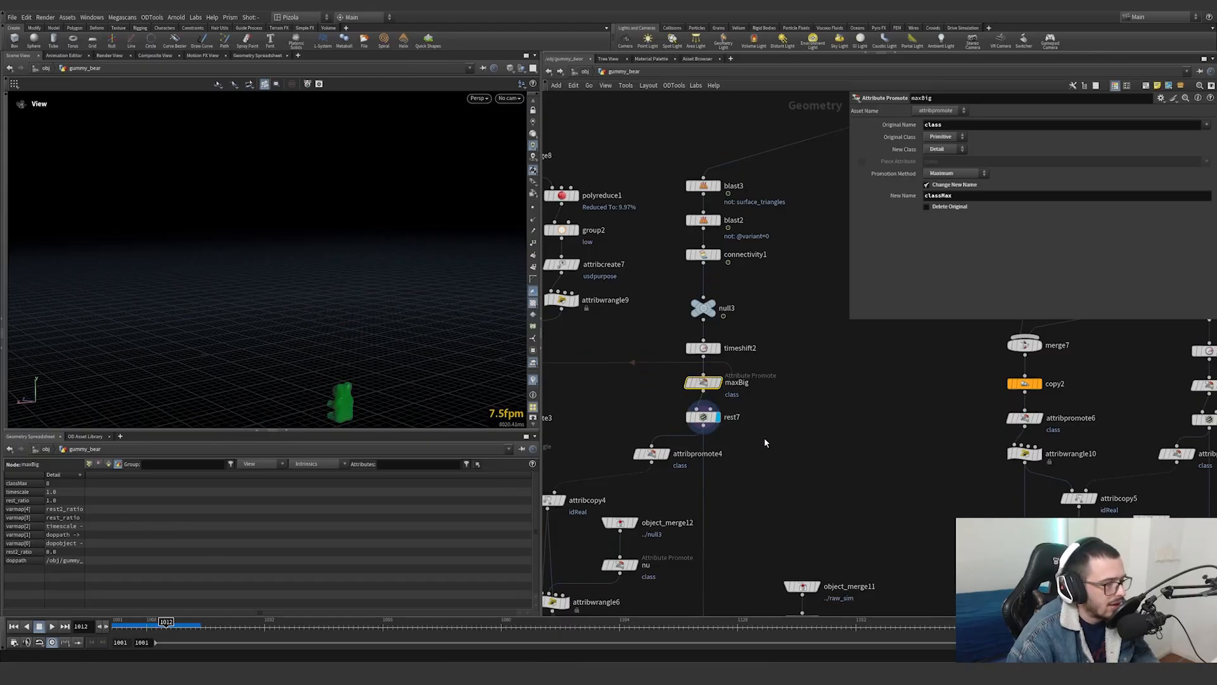
drag(767, 442, 690, 406)
middle_drag(339, 388, 365, 311)
key(f)
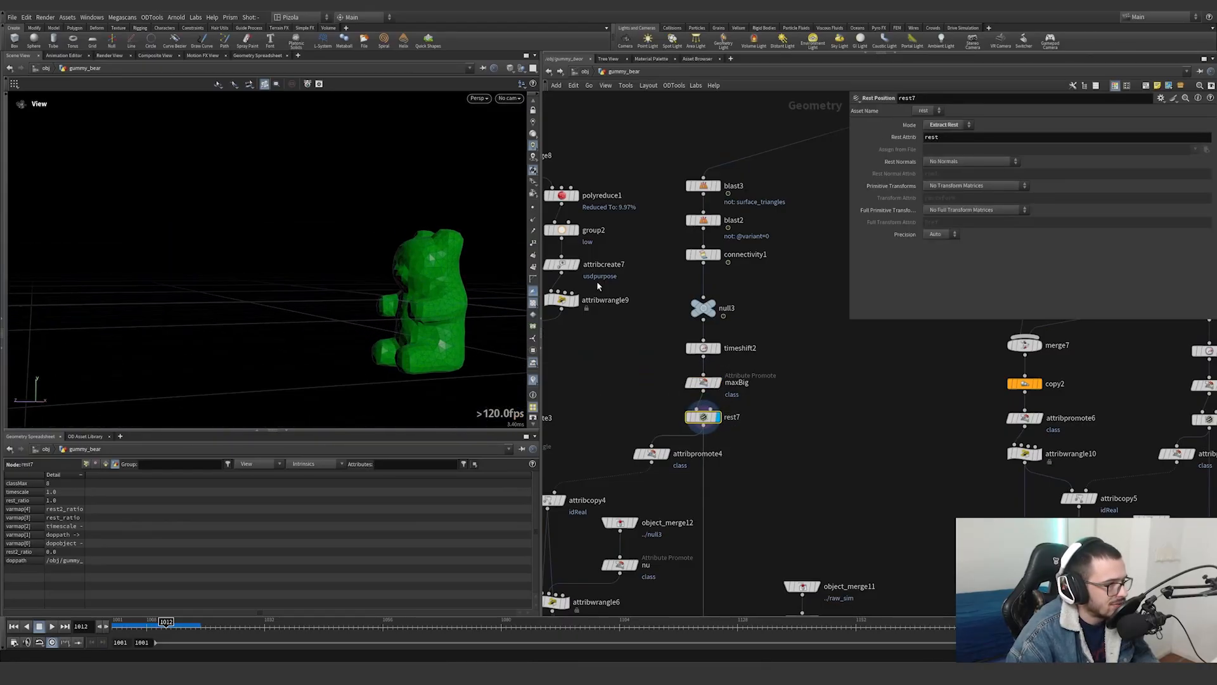
key(w)
key(w)
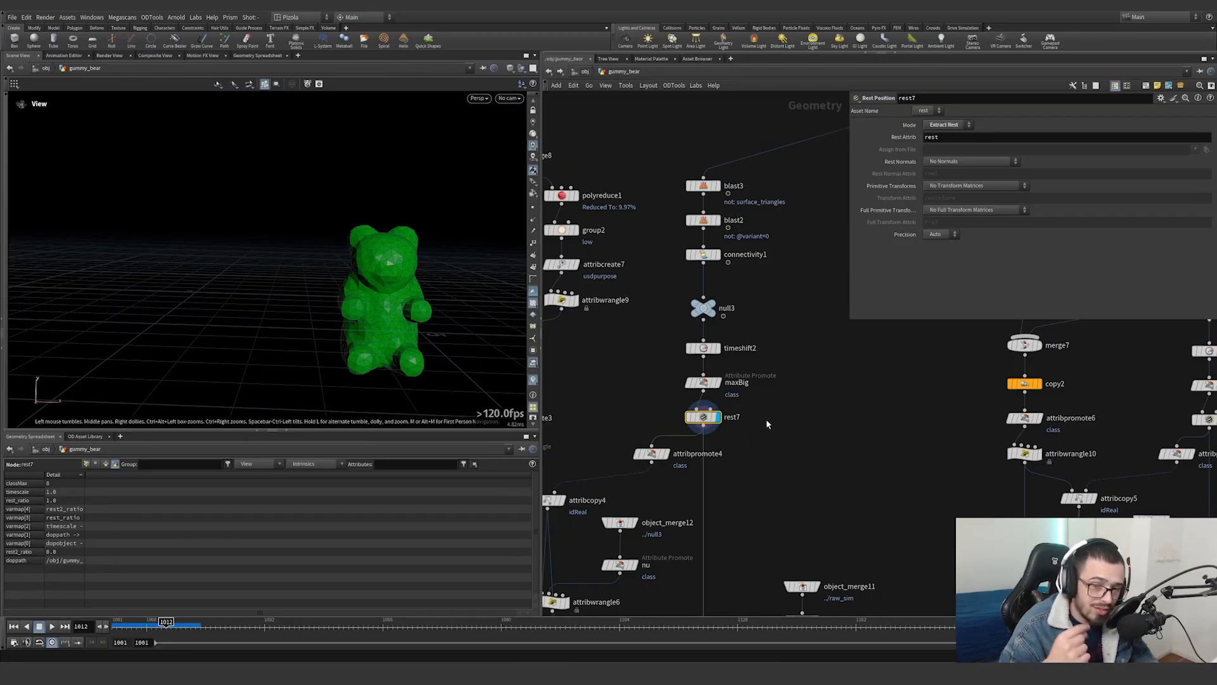
Check the settings of the Rest Position node rest4 above BIG_PROXY in the green source box
scroll(760, 434, down, 10)
middle_drag(755, 442, 716, 499)
scroll(755, 259, up, 8)
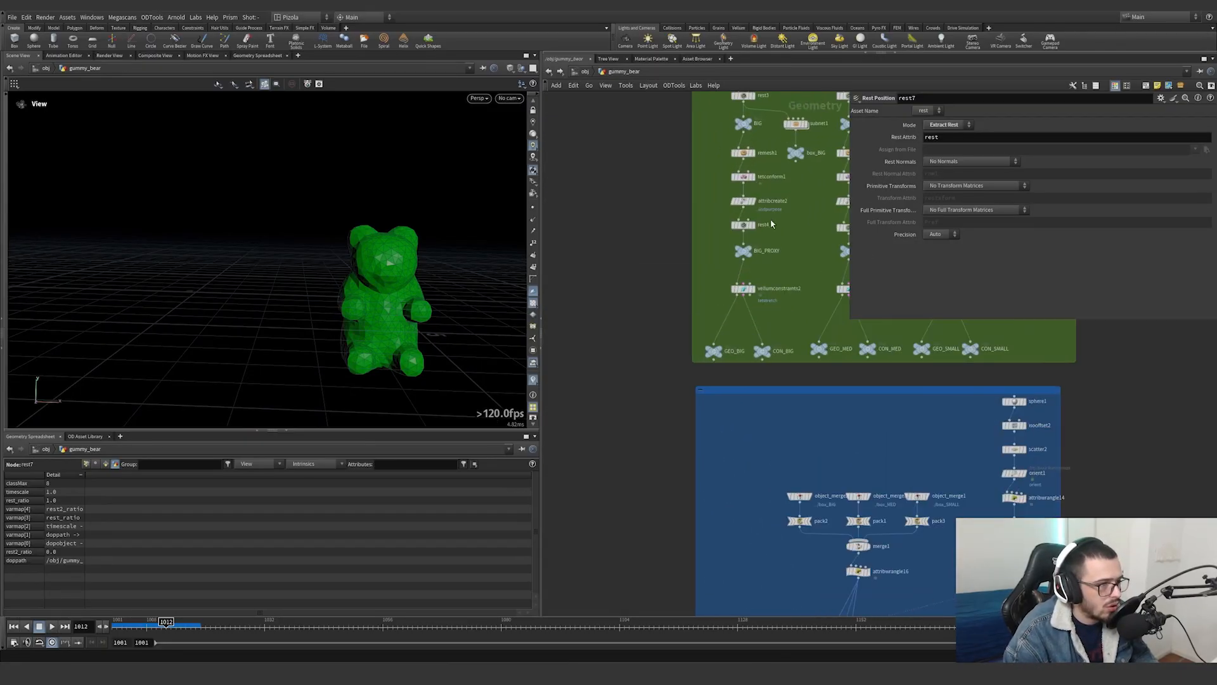
click(763, 224)
scroll(767, 254, down, 8)
scroll(646, 359, up, 10)
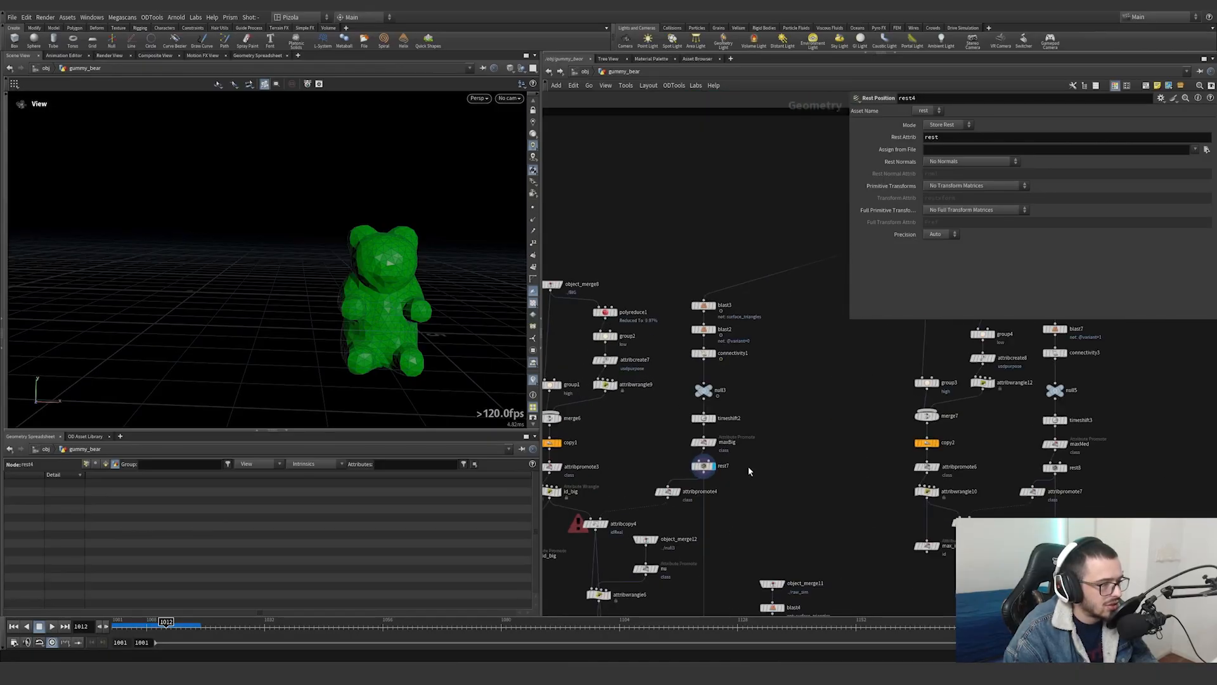
Review rest7's Extract Rest settings again and display the attribpromote4 node with its class promotion settings
click(704, 466)
middle_drag(646, 470, 673, 378)
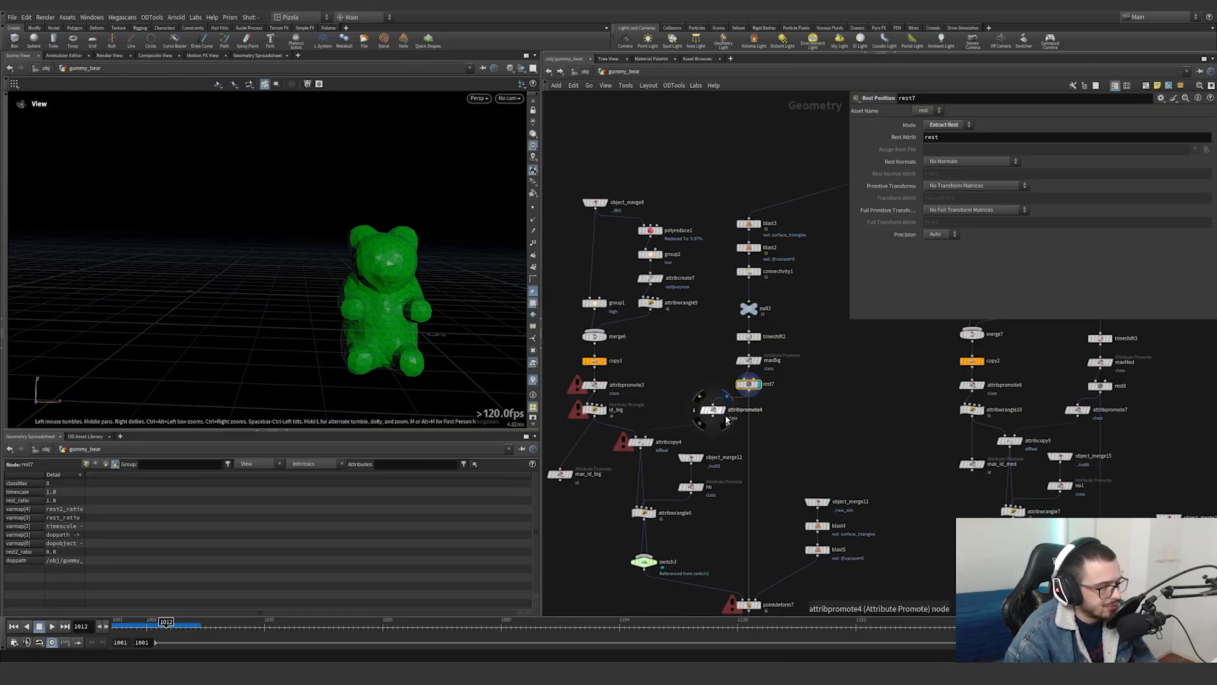
click(714, 410)
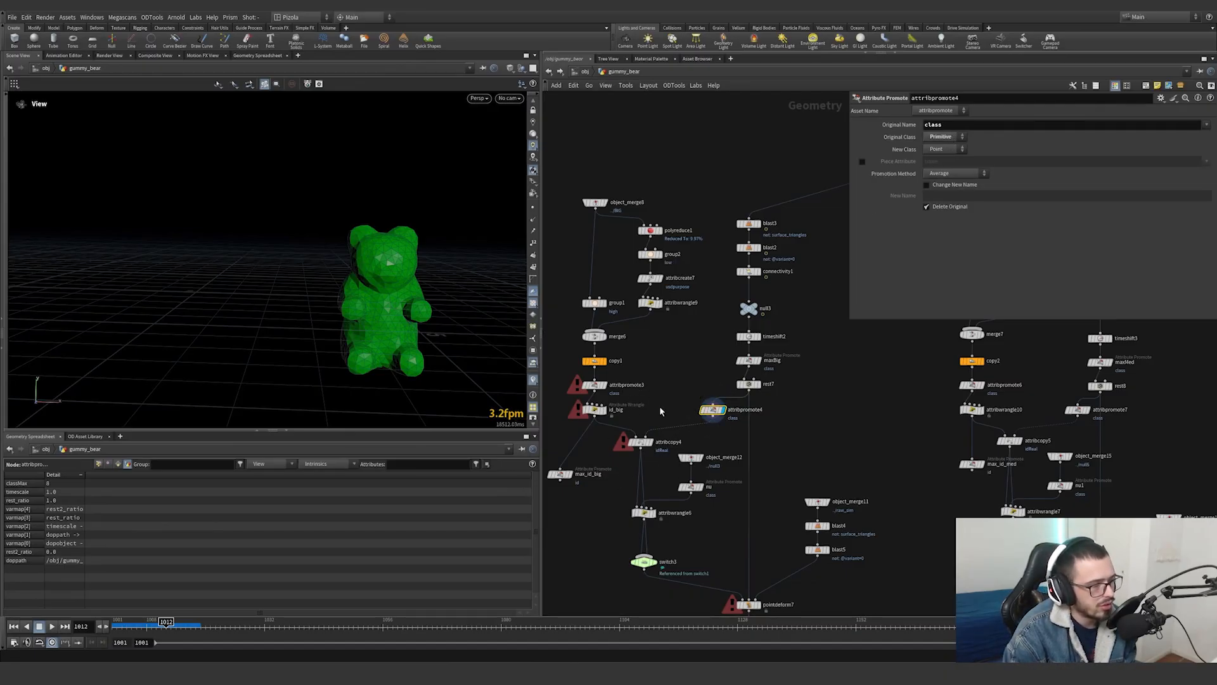
mouse_move(666, 414)
mouse_down()
mouse_move(616, 466)
mouse_move(667, 423)
mouse_up()
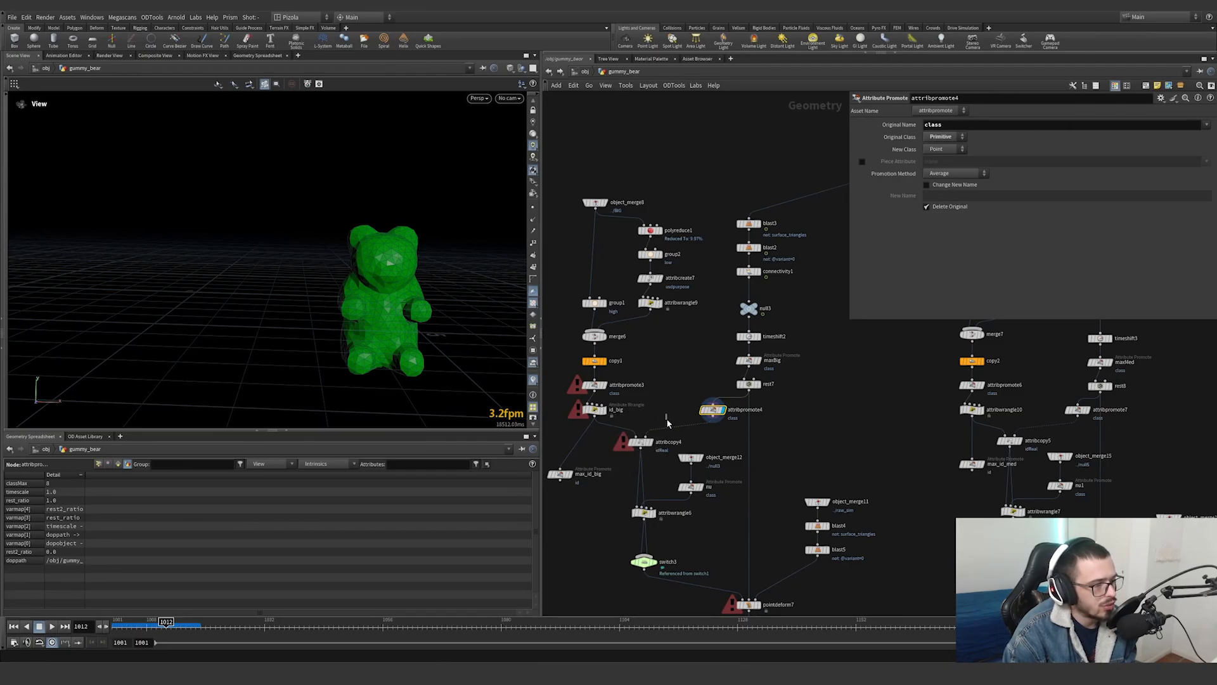
Review object_merge8's source object and display polyreduce1 with its reduction settings
click(604, 202)
scroll(659, 232, up, 3)
click(663, 231)
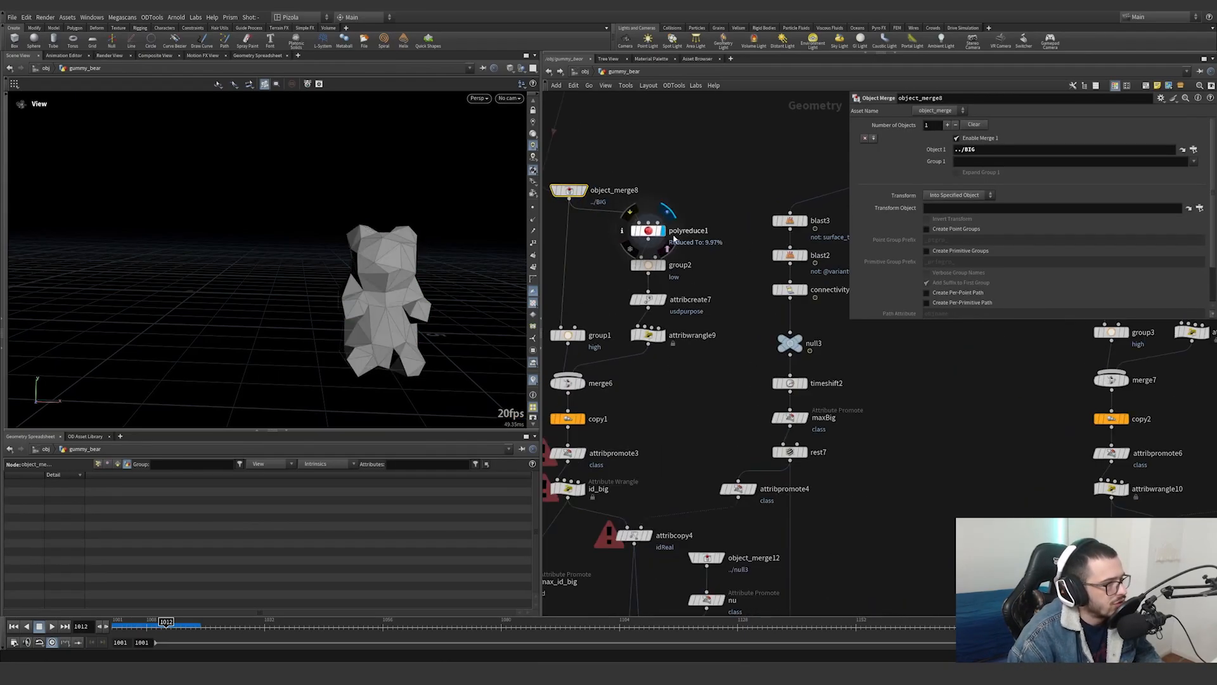
click(656, 232)
drag(416, 261, 380, 279)
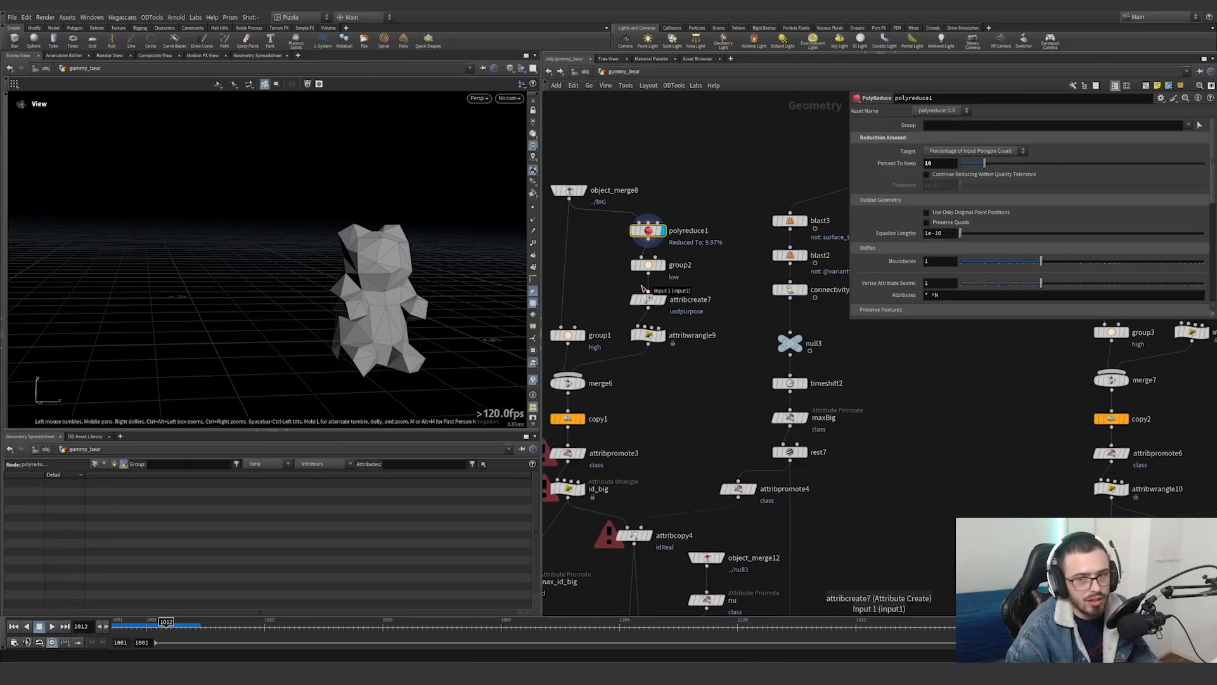
Display group2, which defines the low group, and group1, which defines the high group, and review their settings
click(662, 265)
click(647, 265)
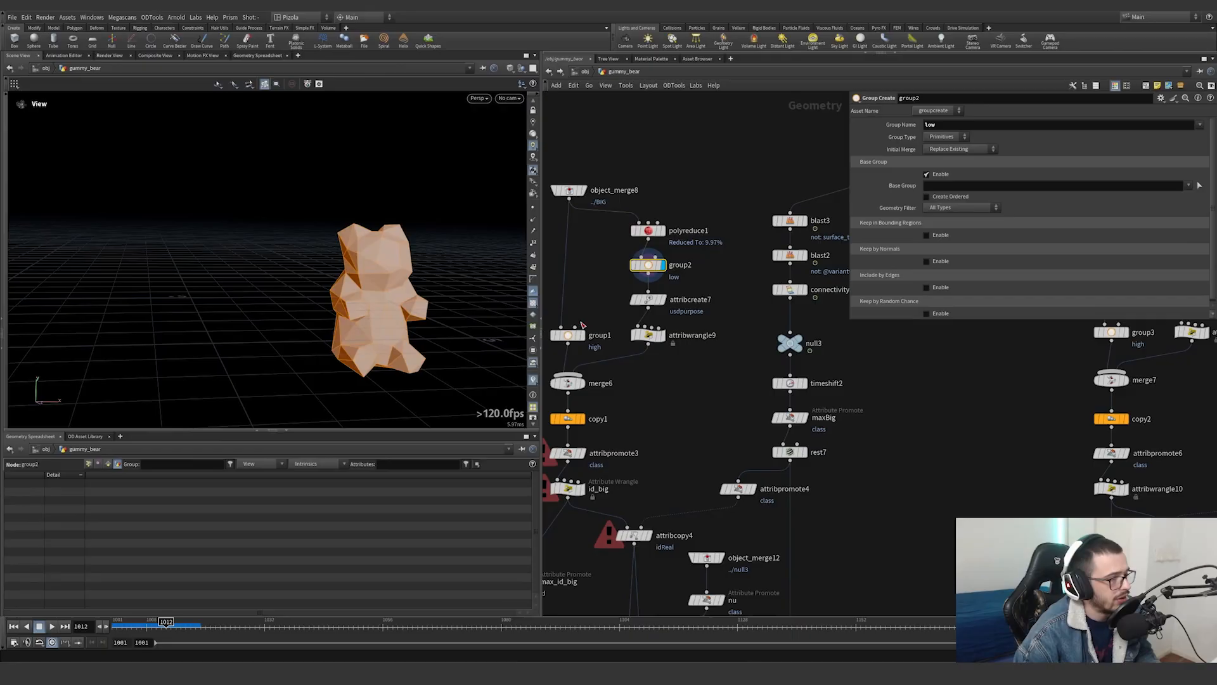
click(580, 335)
click(568, 335)
Display attribcreate7 and attribwrangle9 in turn, reviewing the usdpurpose attribute and the name suffix expression
click(663, 300)
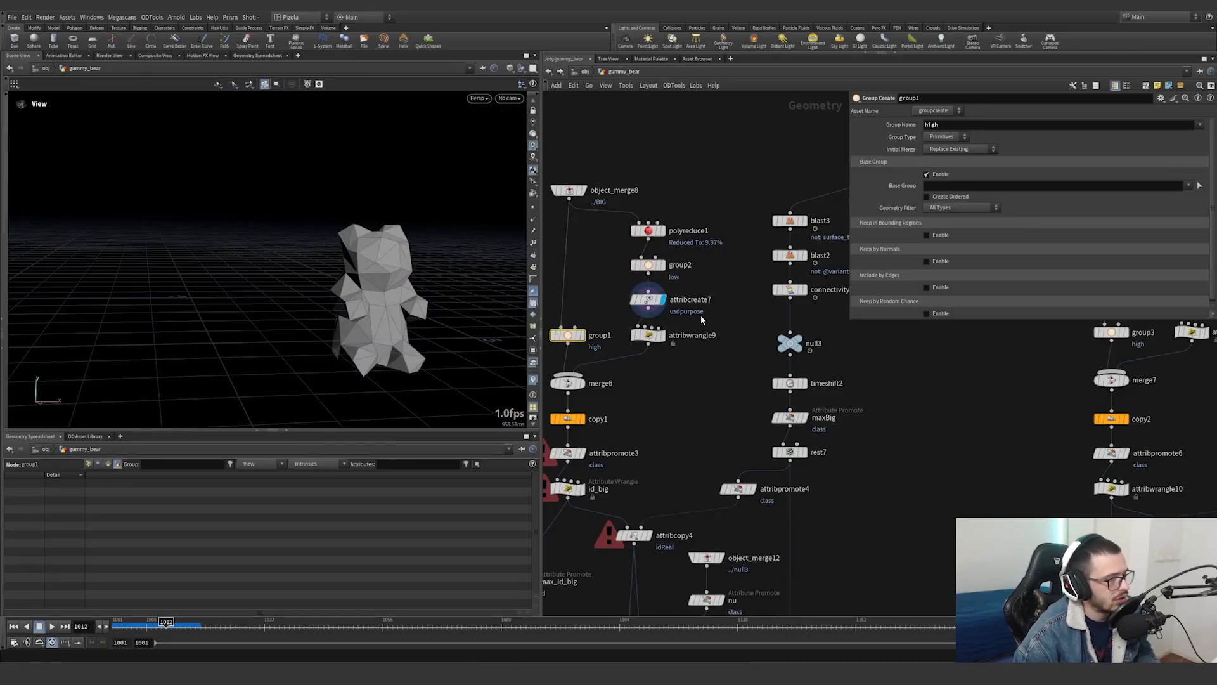
click(648, 299)
click(662, 335)
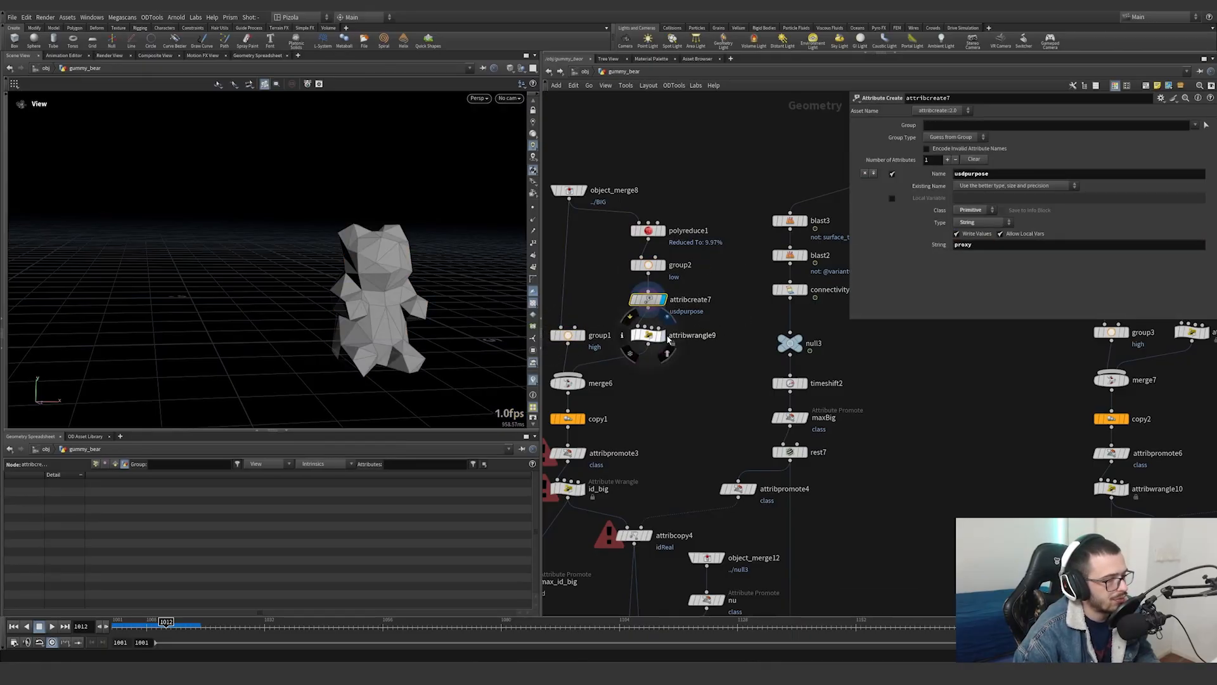
click(647, 335)
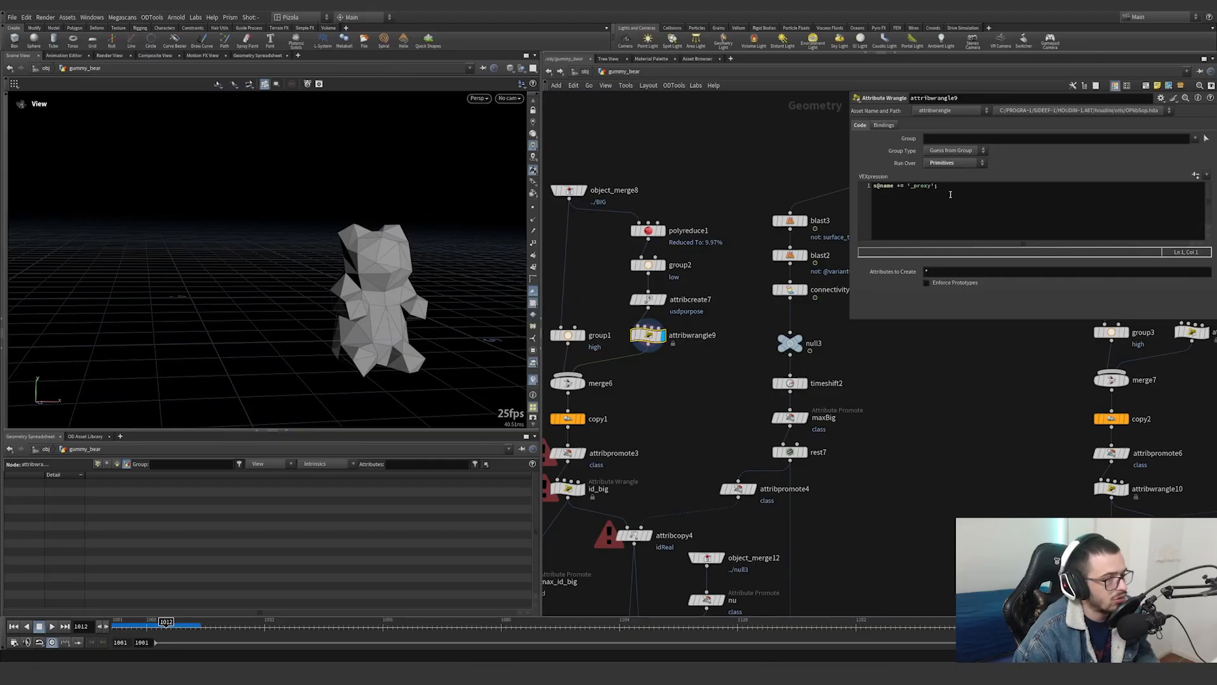
drag(951, 194, 861, 188)
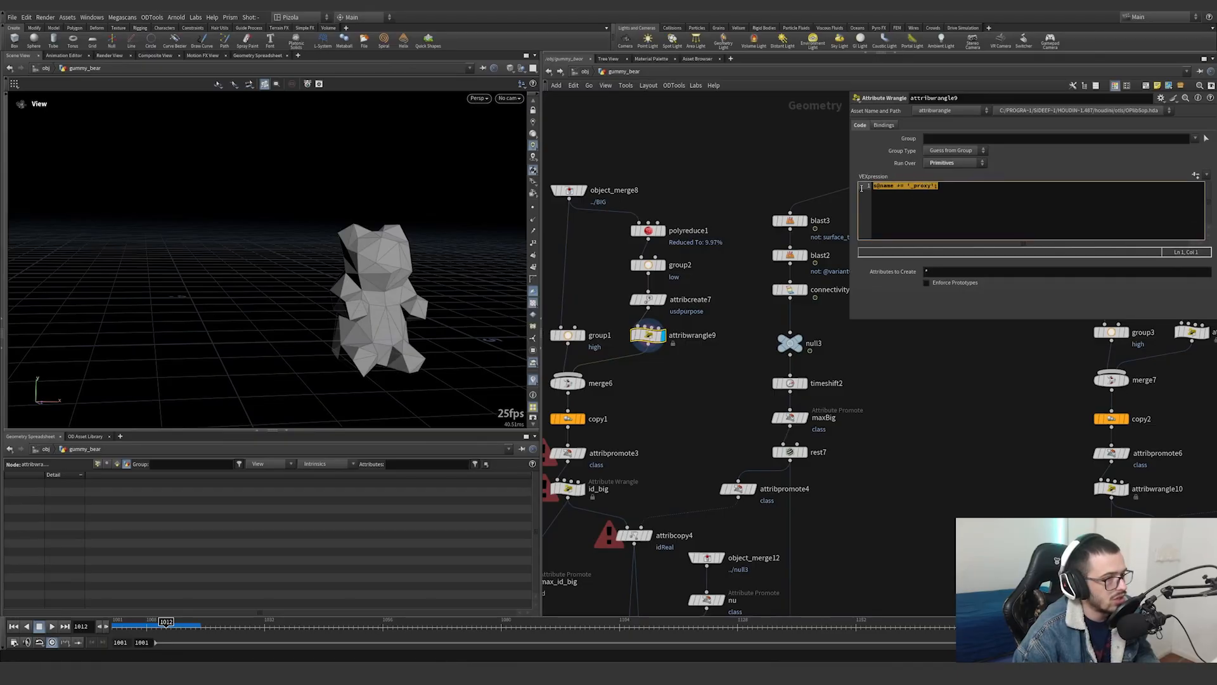
List attribwrangle9's primitive attributes in the Geometry Spreadsheet and check the name and usdpurpose columns
click(117, 463)
drag(84, 474, 133, 474)
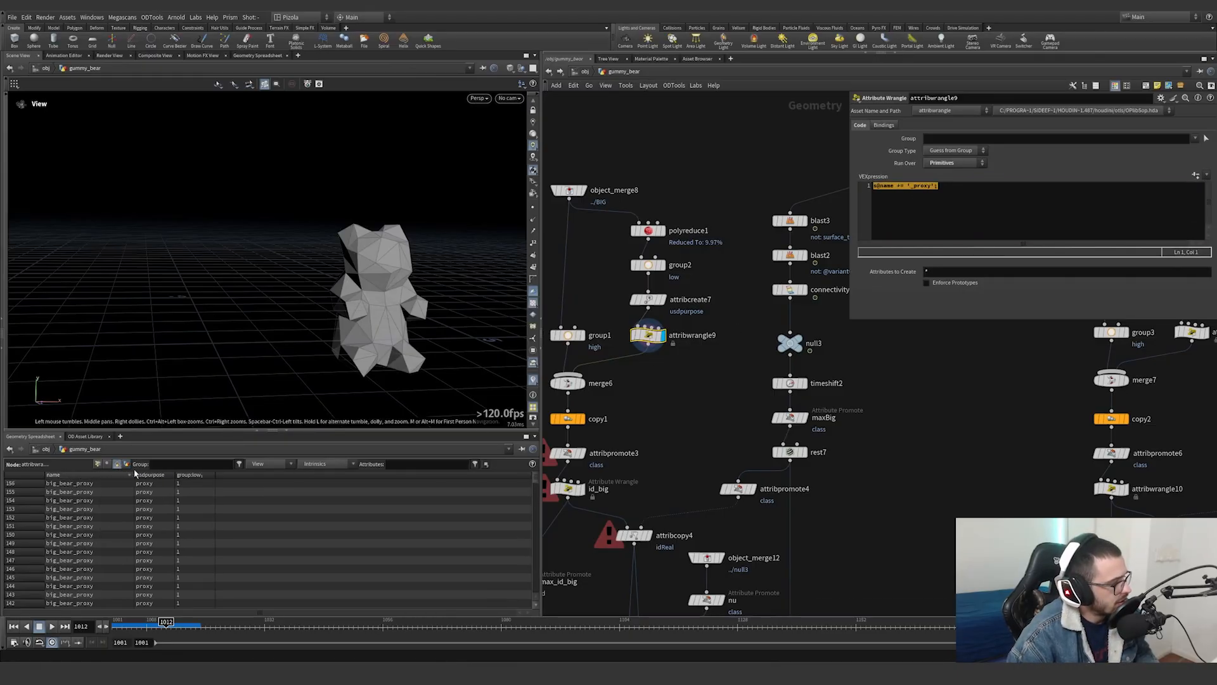
click(646, 299)
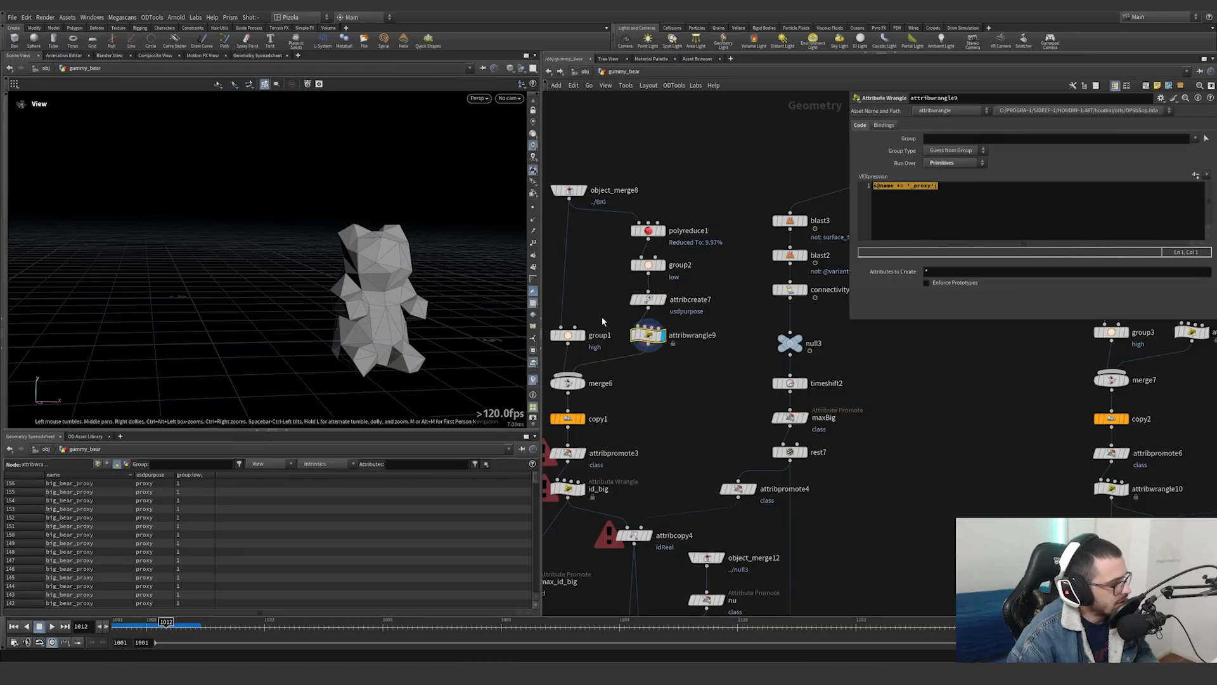
Display merge6 and inspect the overlapping high and low bears in the viewport
click(567, 383)
click(581, 383)
drag(510, 360, 396, 321)
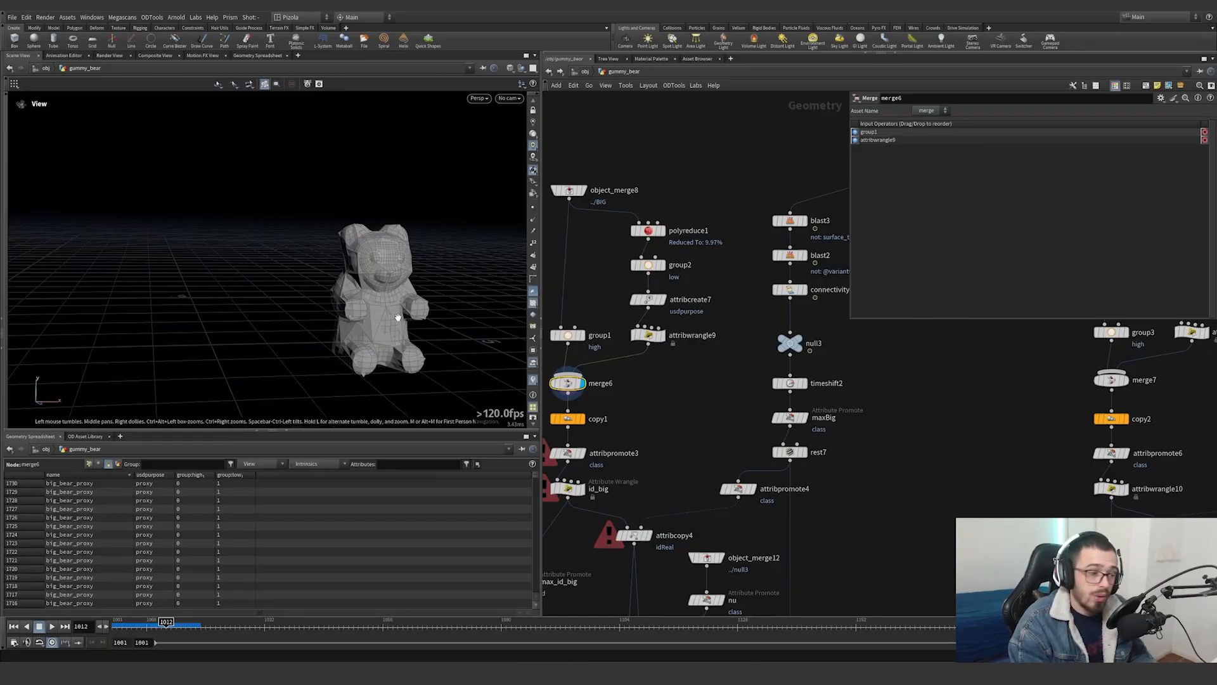
middle_drag(389, 331, 370, 308)
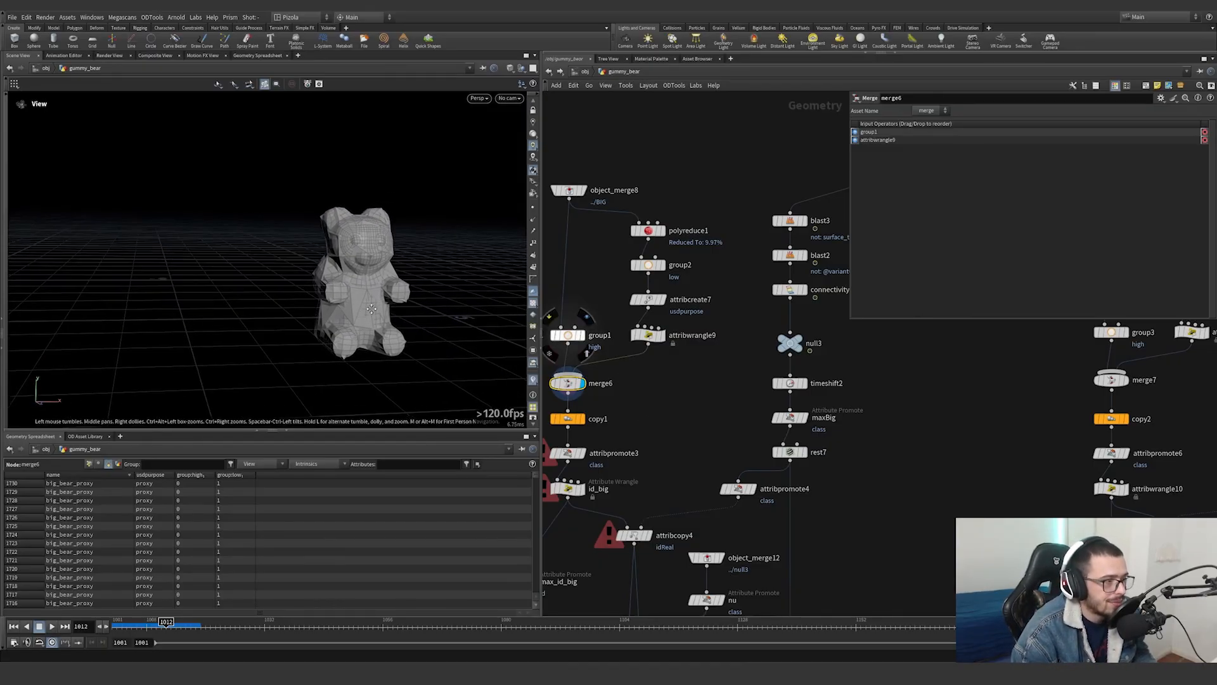
Display copy1 and review its Total Number expression and its class copy number attribute
click(581, 418)
click(566, 418)
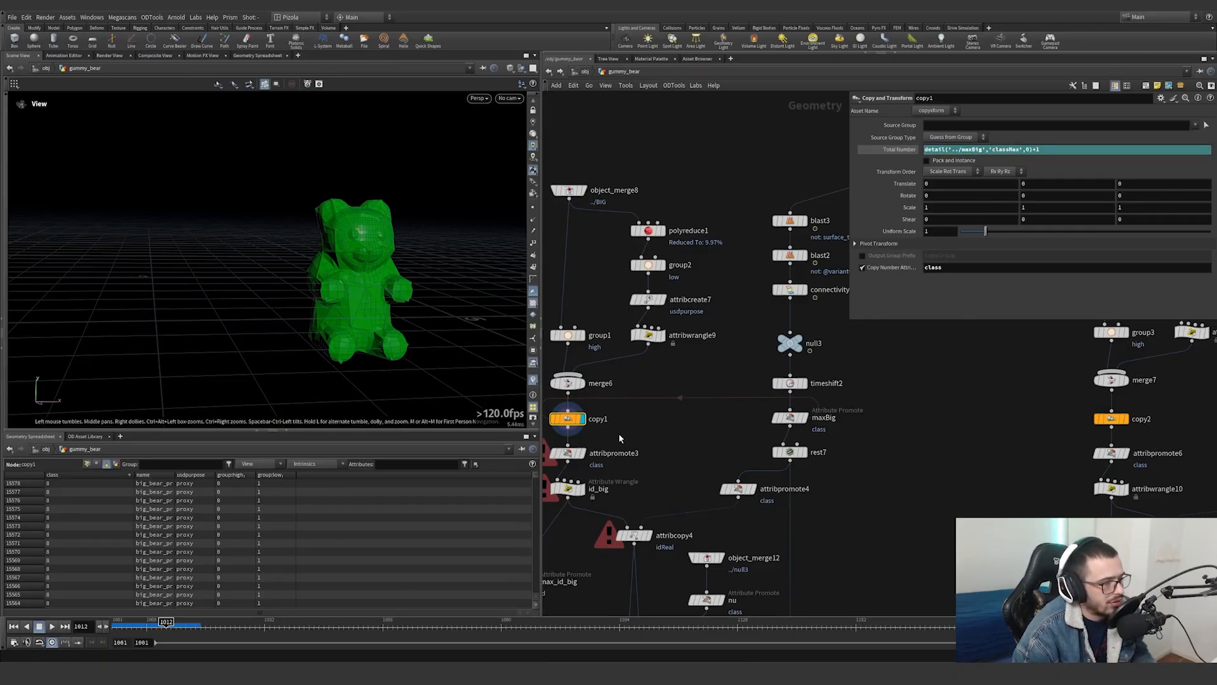
mouse_move(380, 317)
mouse_down()
mouse_move(321, 310)
mouse_move(371, 309)
mouse_up()
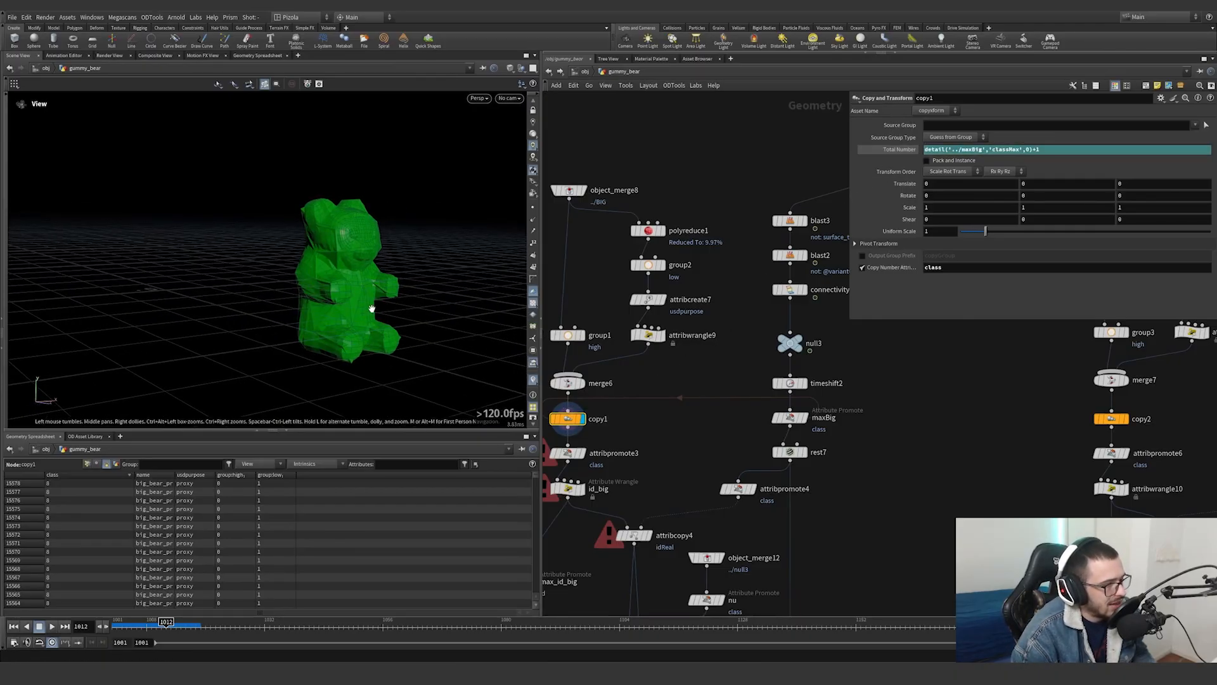
Add an Attribute Wrangle fed by copy1's output, place it beside attribpromote3 and display it
middle_drag(677, 426, 832, 365)
scroll(830, 366, down, 2)
scroll(776, 394, up, 3)
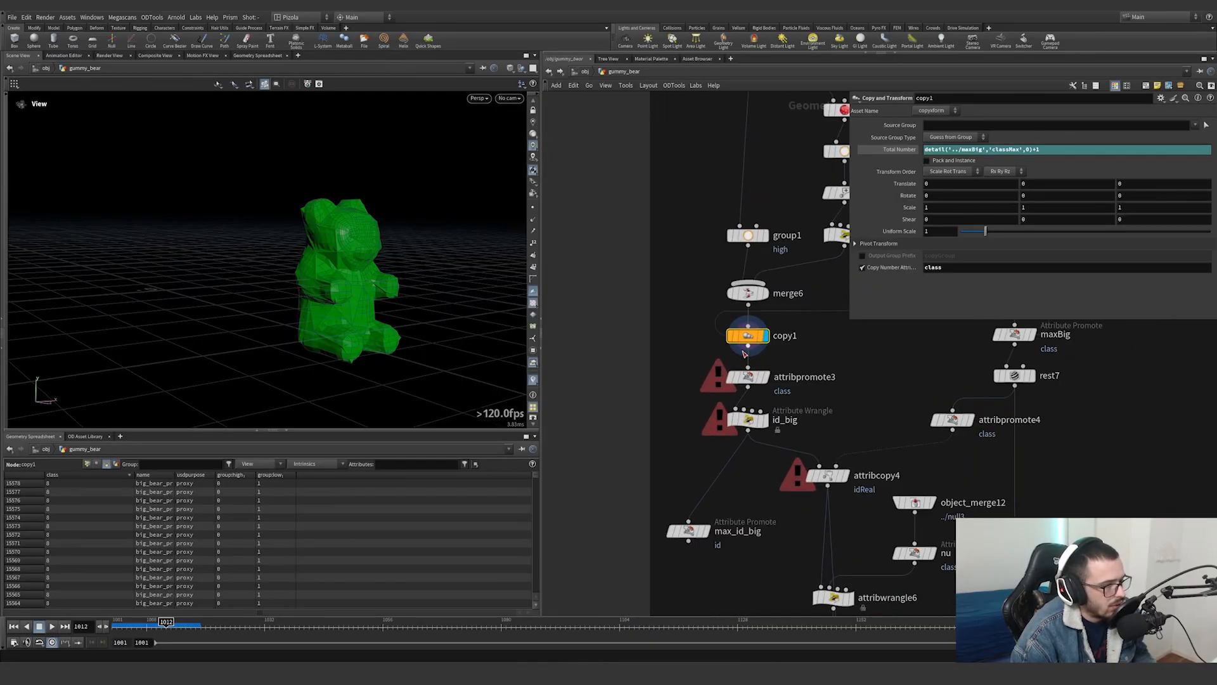
click(748, 346)
key(Tab)
text(wr)
key(Down)
key(Return)
key(Return)
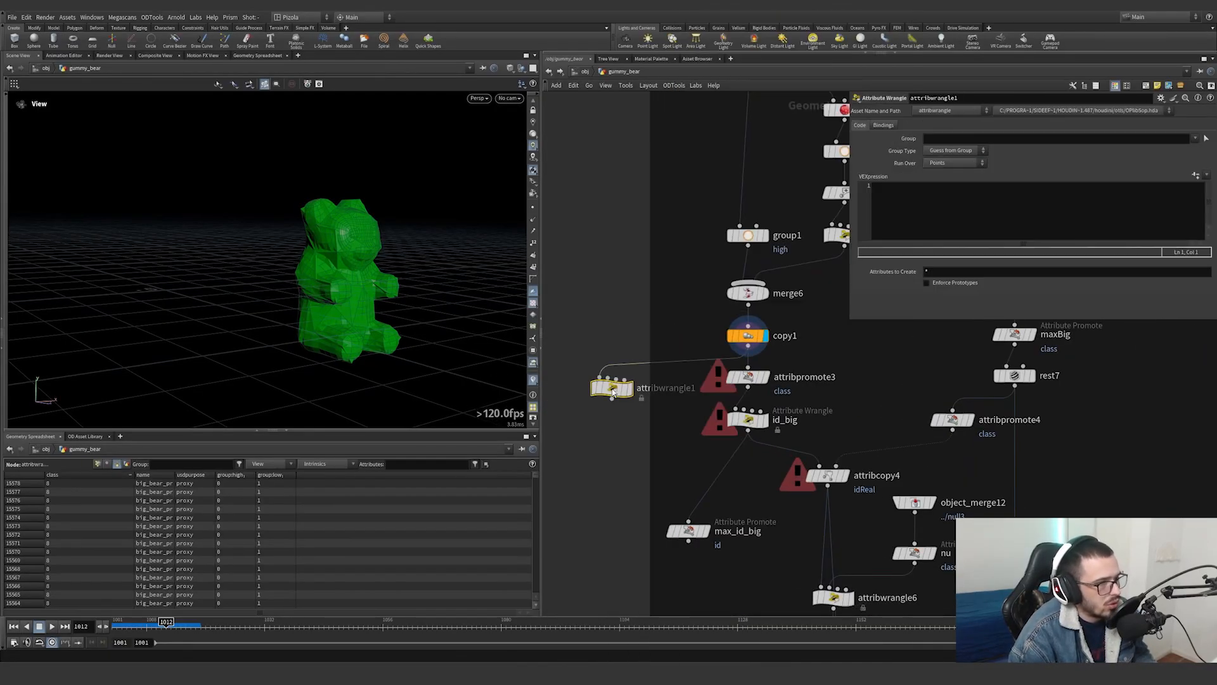
click(629, 390)
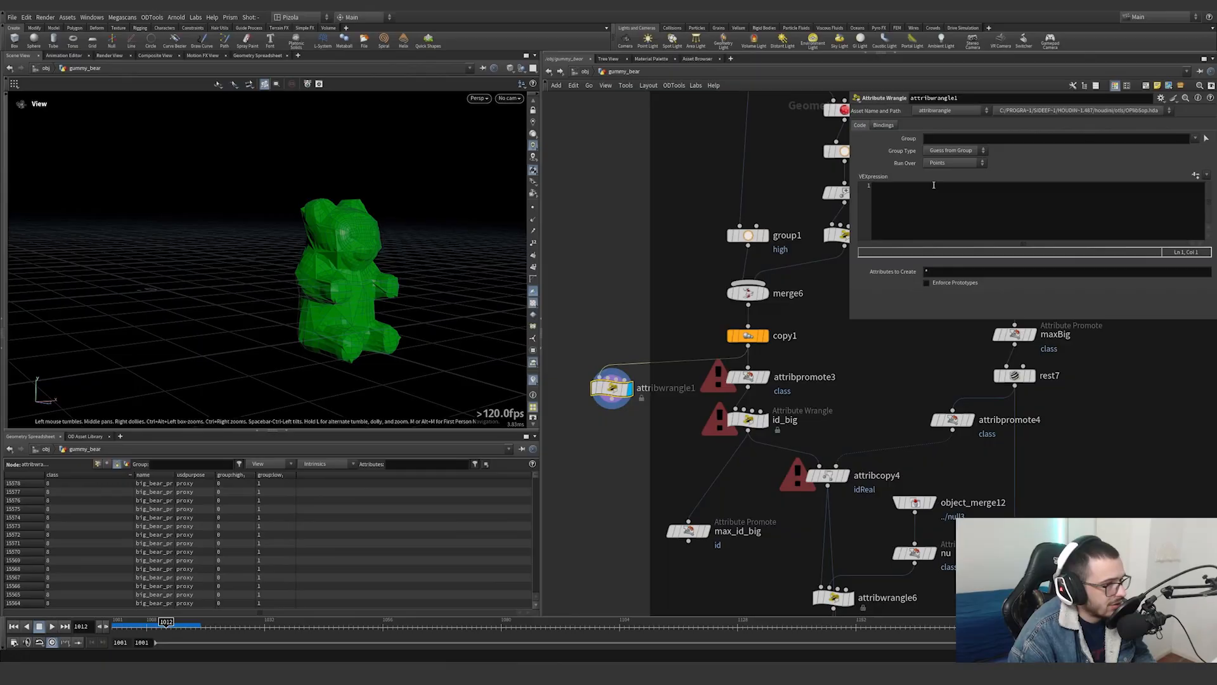
click(926, 205)
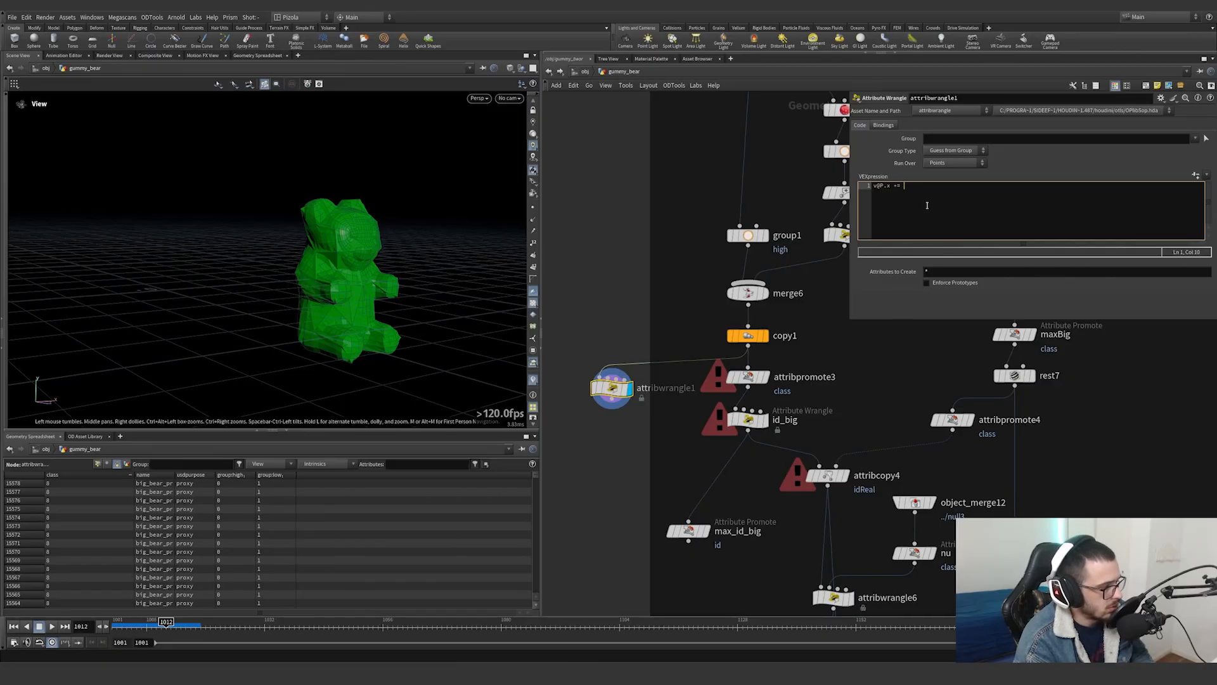
text(;)
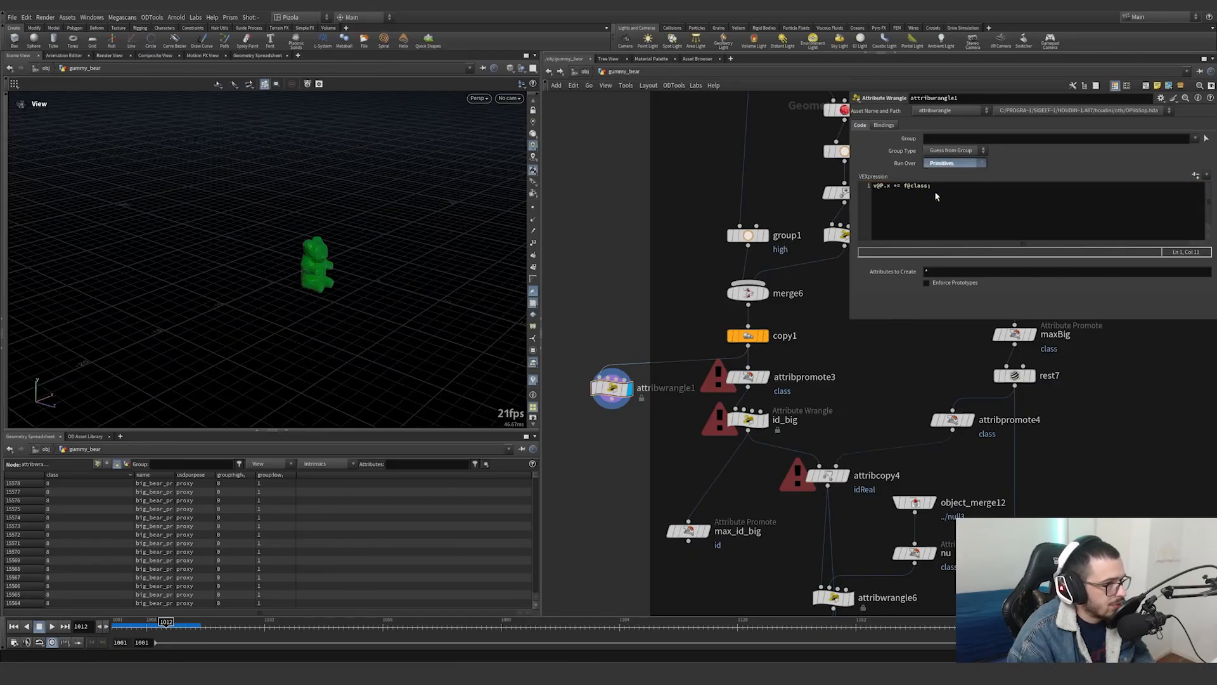
key(Tab)
text(attr)
key(Escape)
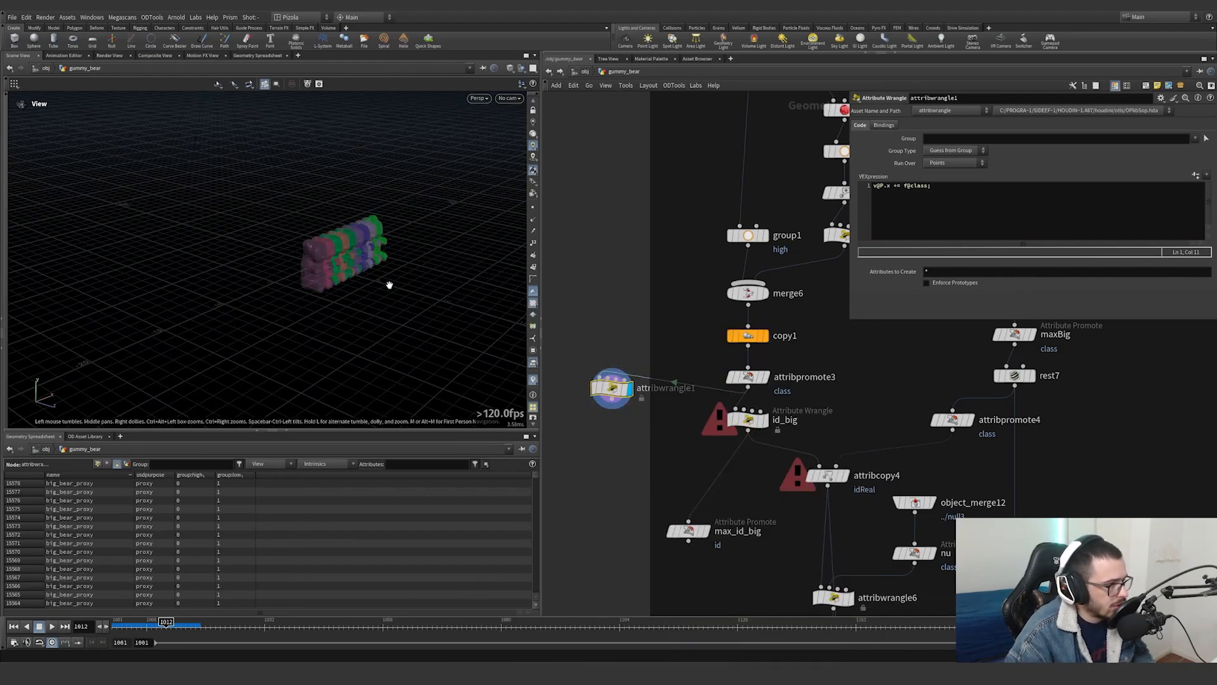
scroll(388, 282, up, 5)
drag(388, 283, 359, 256)
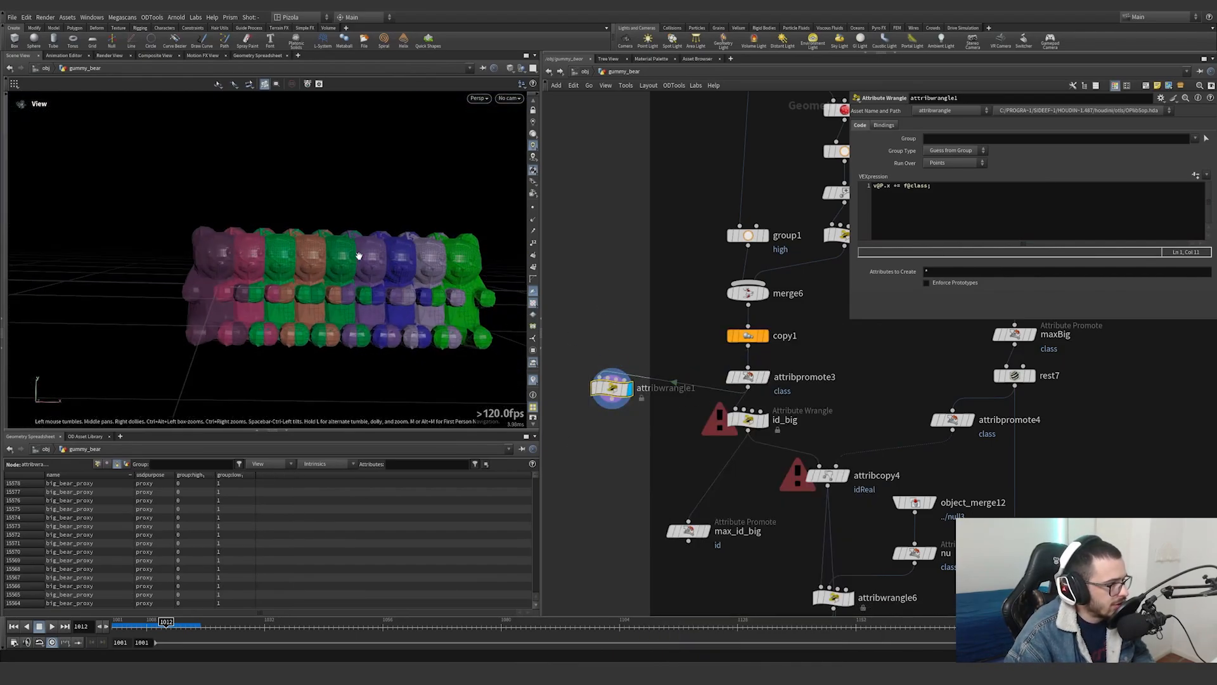
click(901, 211)
text(*2)
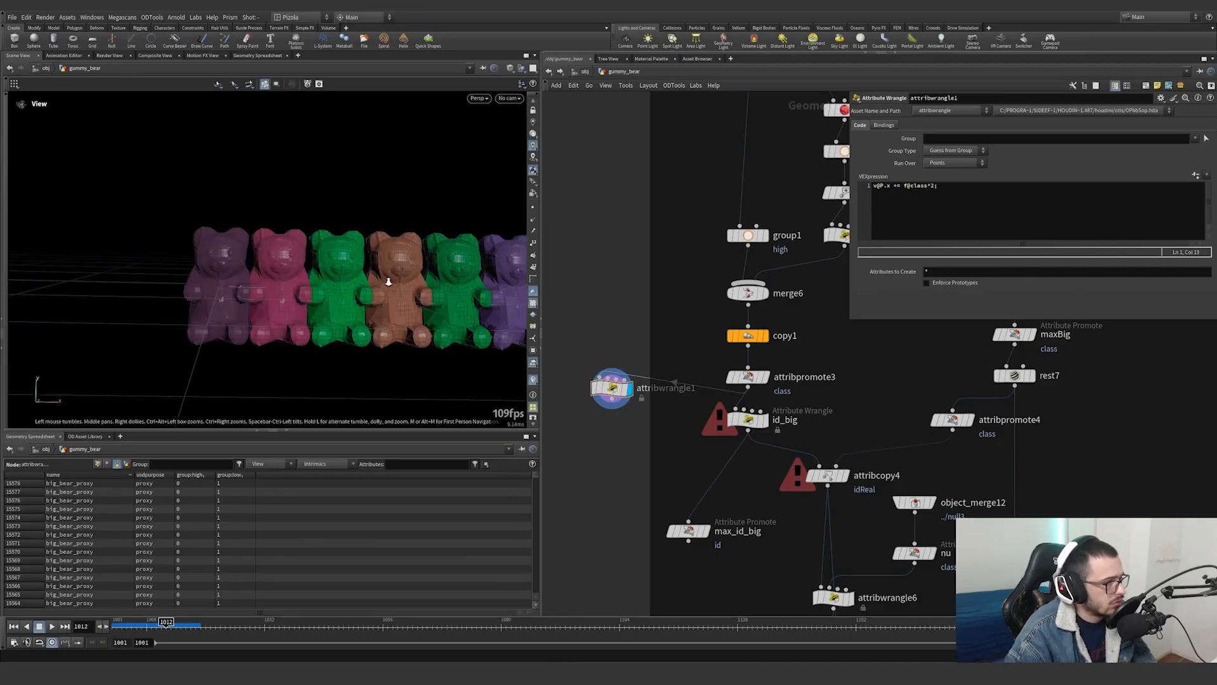
scroll(389, 282, down, 4)
middle_drag(389, 283, 269, 307)
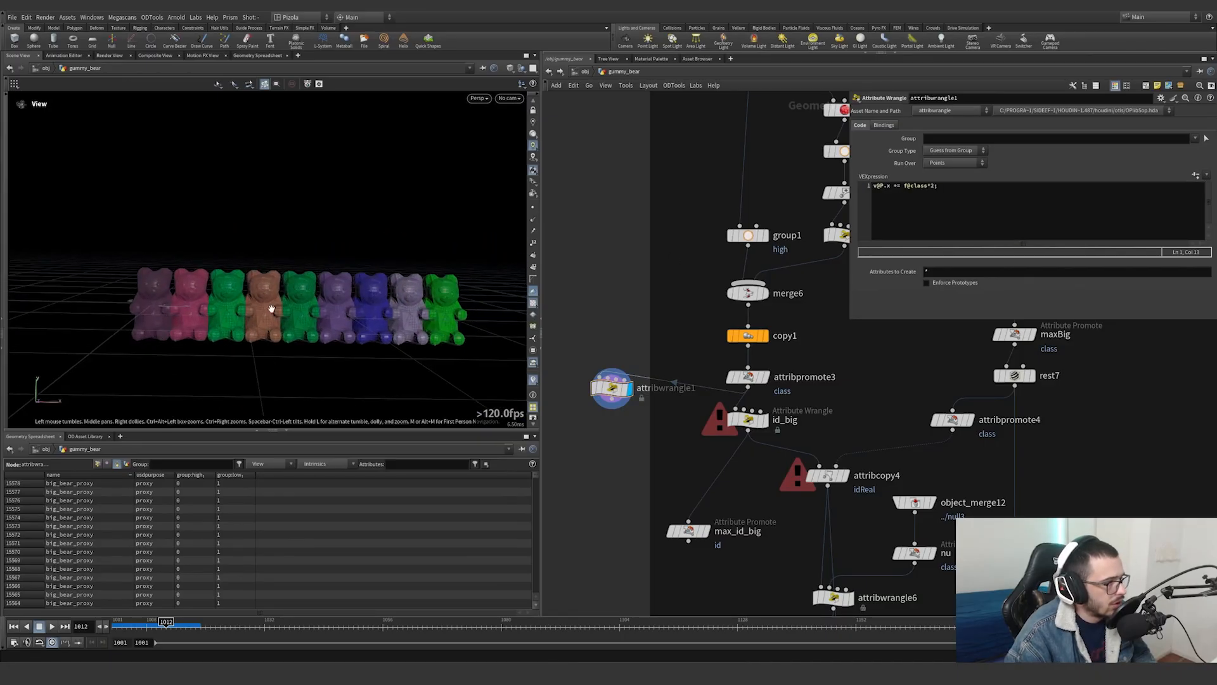
drag(269, 306, 285, 336)
Toggle the bypass of the maxBig node on and off again
scroll(668, 327, down, 5)
scroll(919, 352, up, 2)
middle_drag(923, 356, 851, 398)
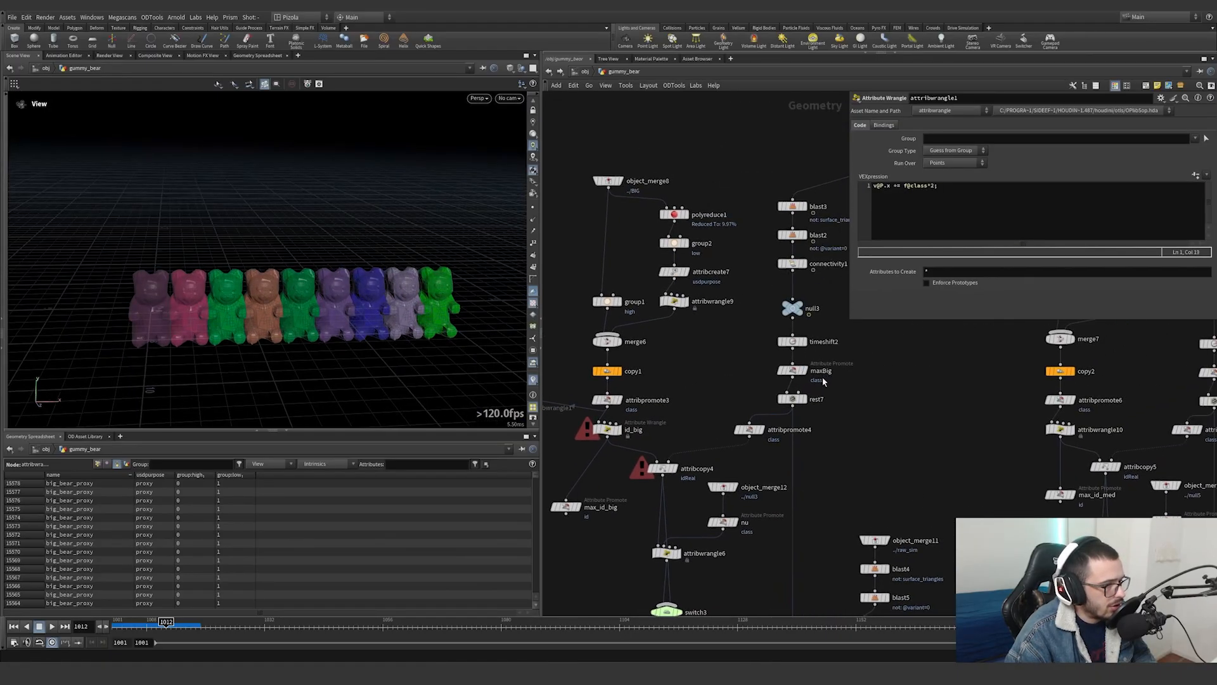
click(774, 356)
click(775, 356)
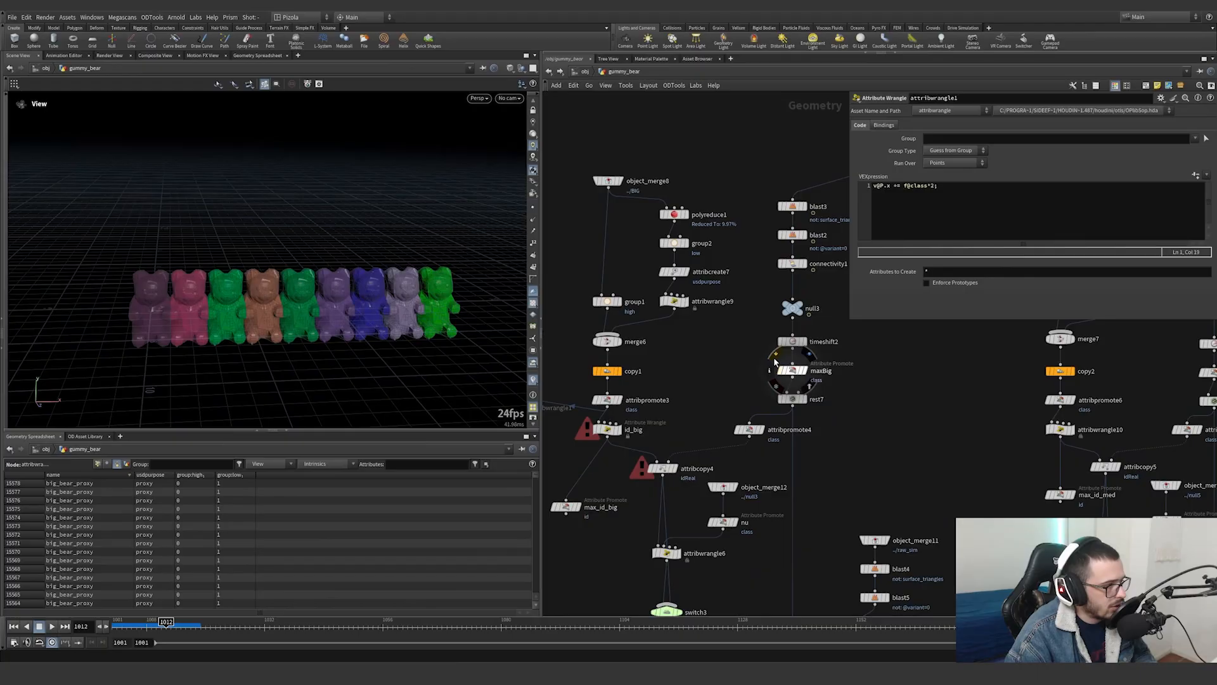
Select the maxBig node to review its attribute promotion settings
click(773, 358)
click(774, 359)
drag(753, 378, 813, 356)
Delete the temporary attribwrangle1 node beside attribpromote3
middle_drag(571, 437, 709, 425)
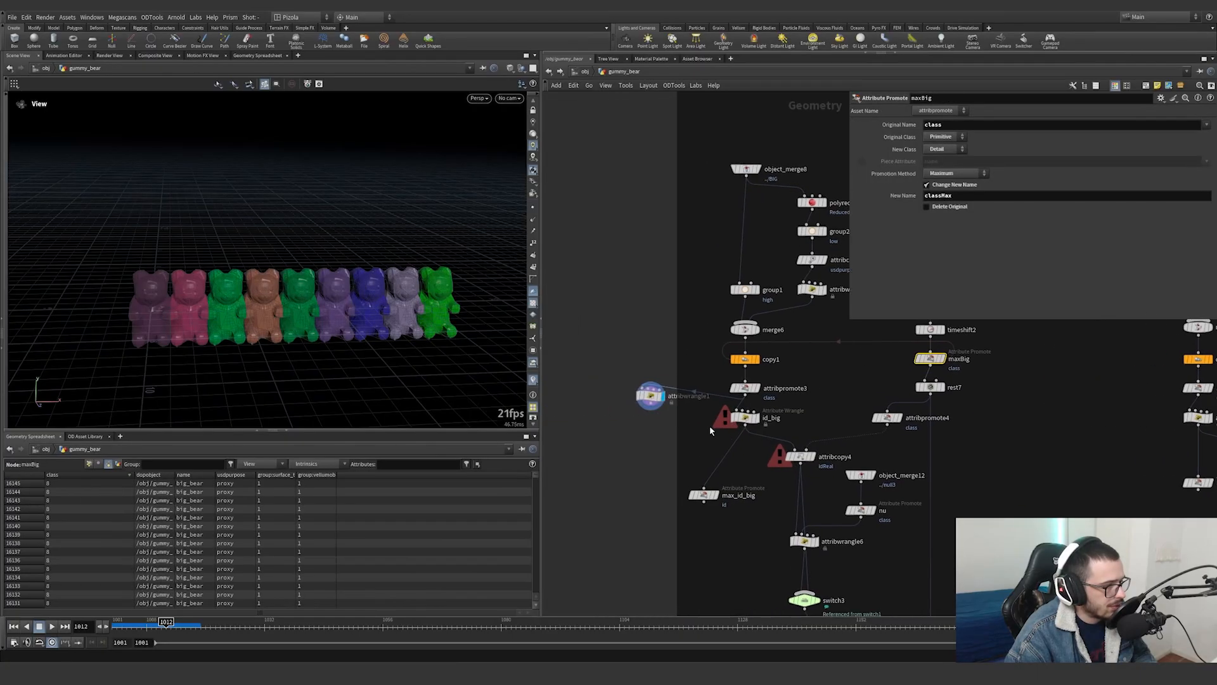
drag(645, 440, 664, 382)
key(Delete)
Display the id_big wrangle, highlight its i@id = i@ptnum; expression, and view the resulting bear up close
scroll(745, 425, up, 2)
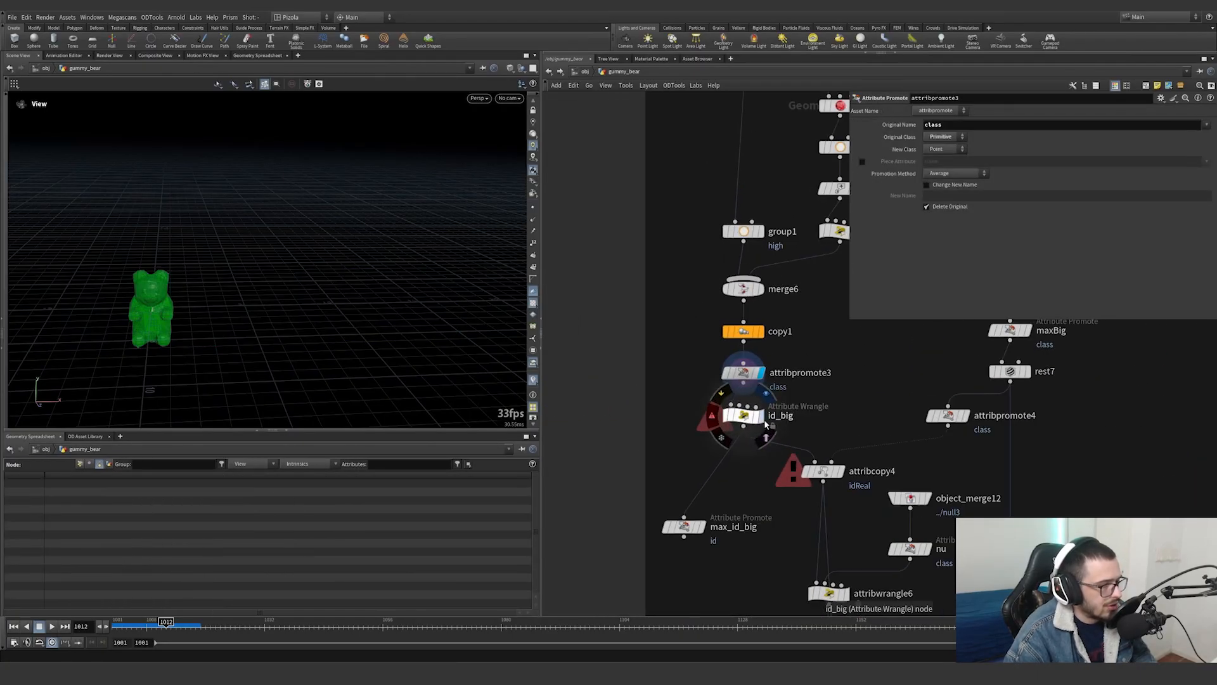
click(757, 416)
triple_click(932, 185)
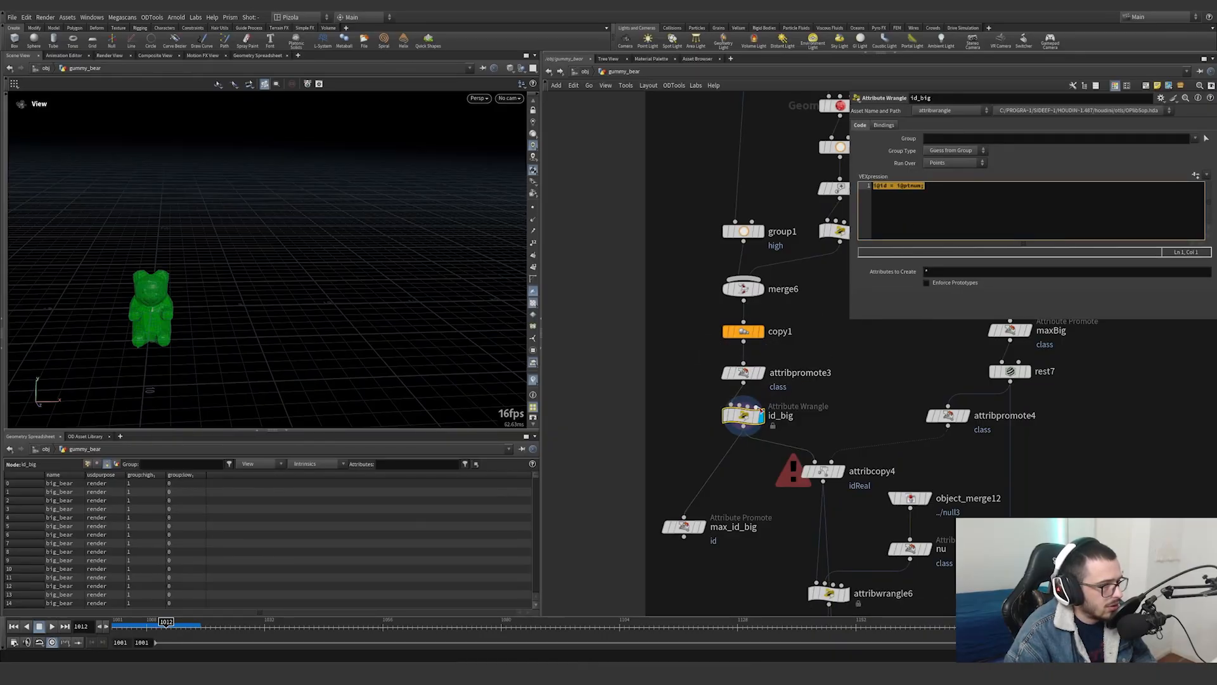
alt+drag(150, 313, 120, 305)
alt+right_drag(120, 305, 305, 300)
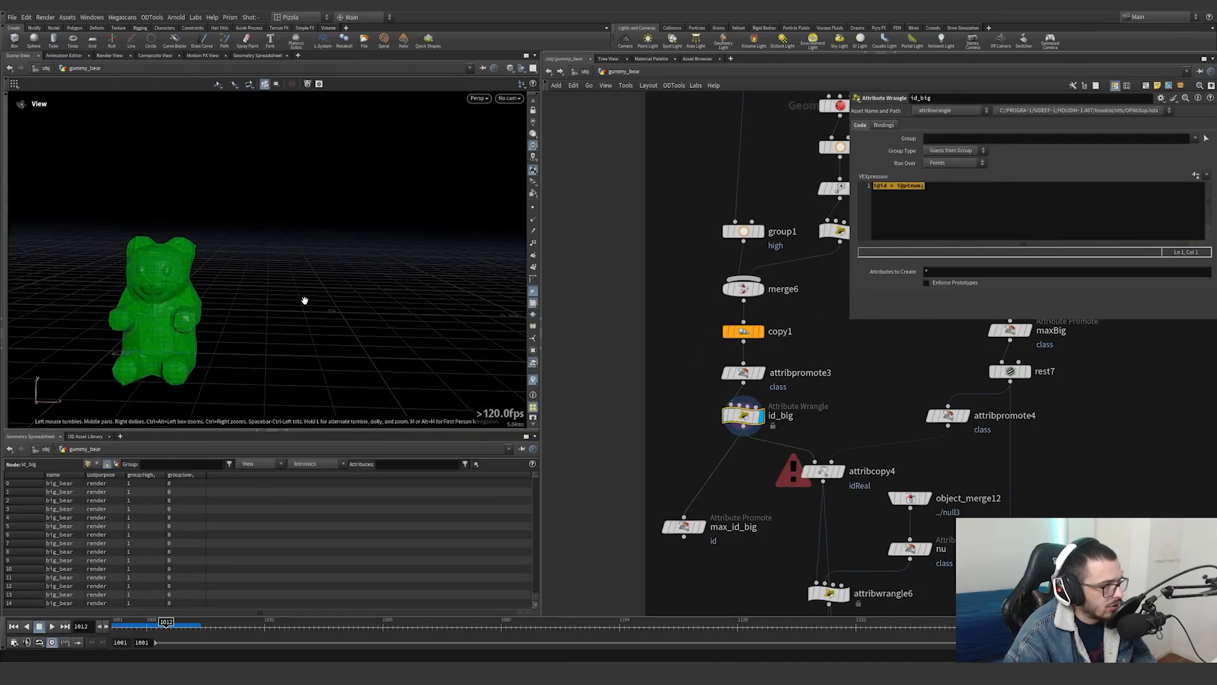
Turn on the viewport visualization of id_big's id point attribute and inspect the coloured bear from the side
middle_click(743, 415)
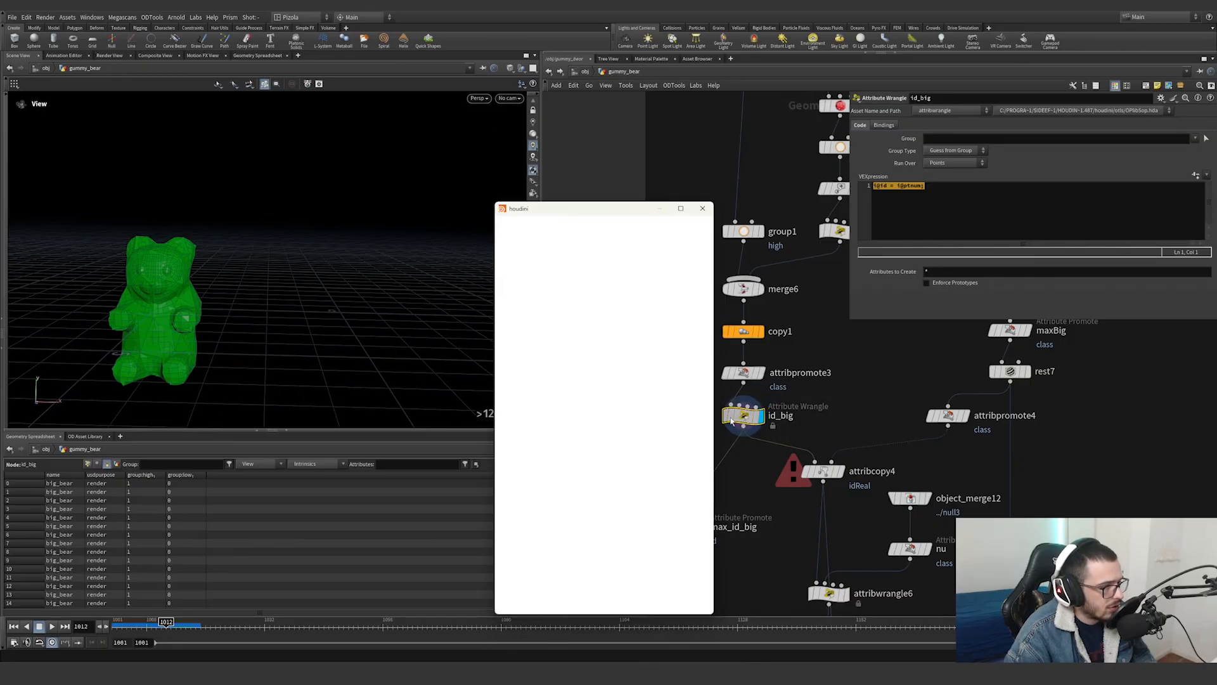
click(506, 321)
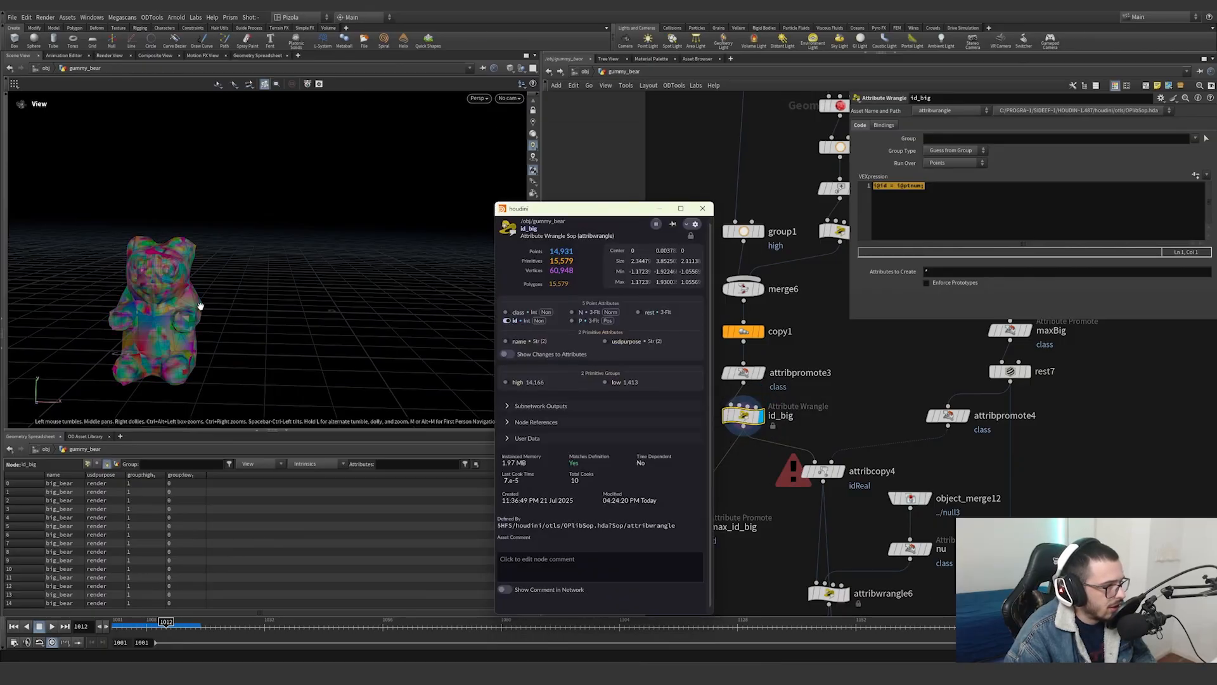
alt+drag(201, 307, 265, 292)
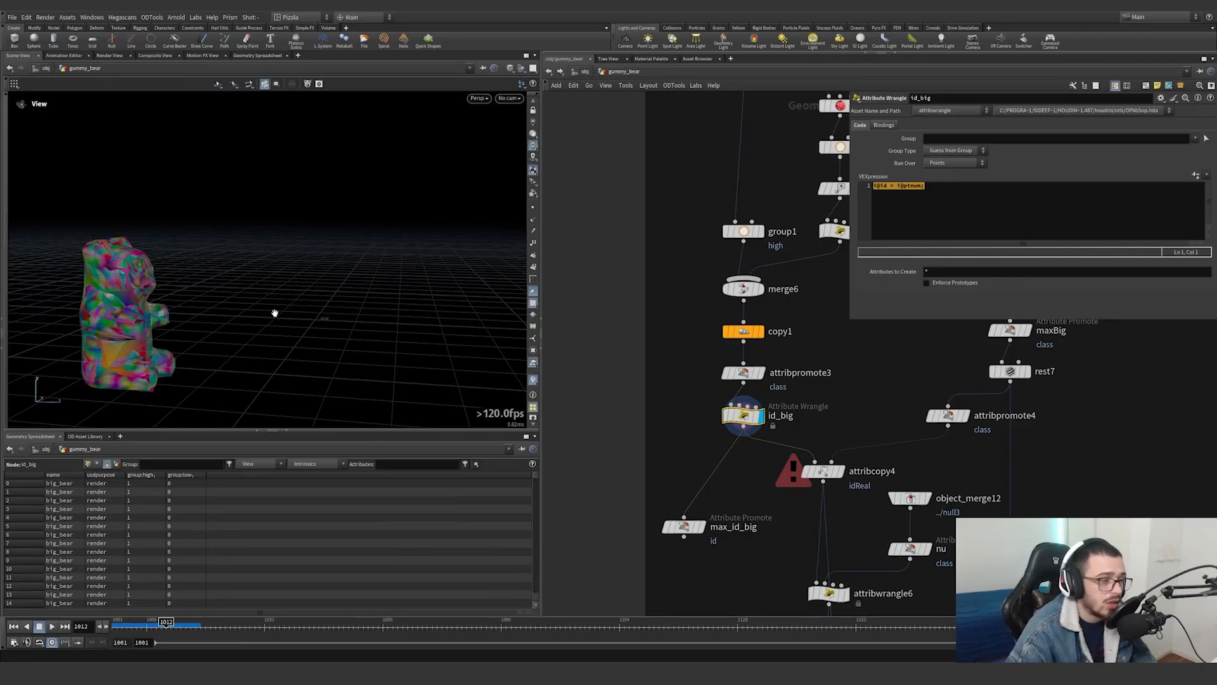
Review the id_big wrangle's expression and display timeshift1 to examine the simulated bears in the viewport
click(931, 198)
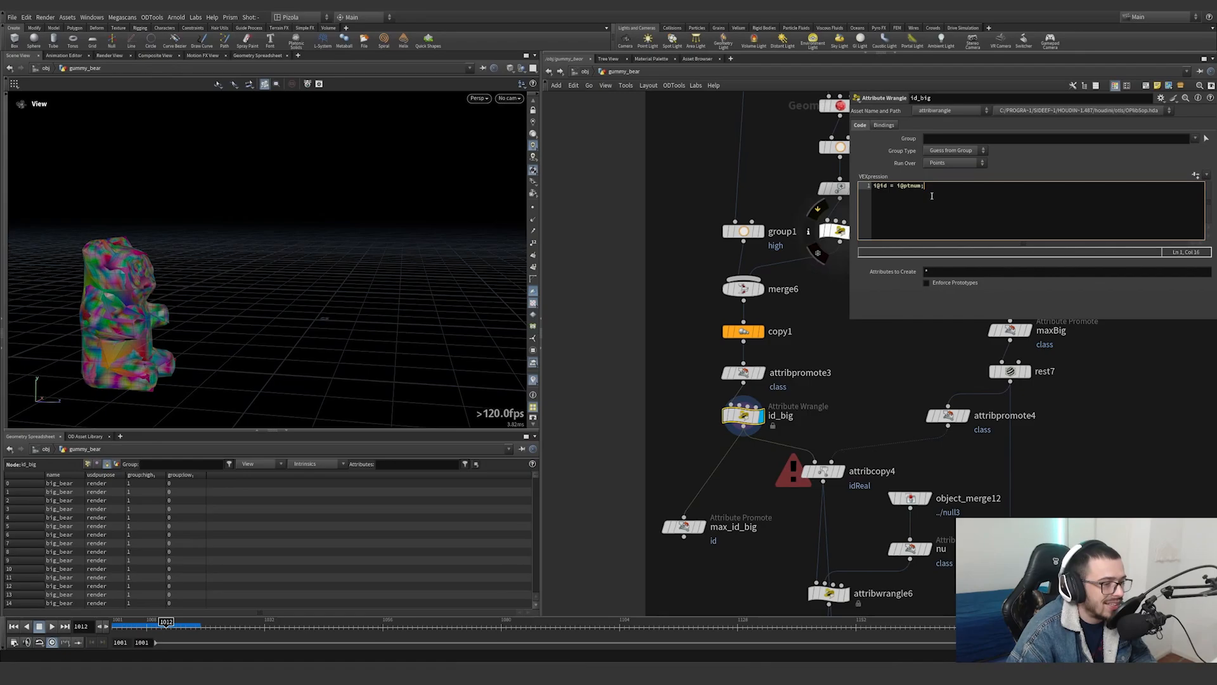
key(ctrl+a)
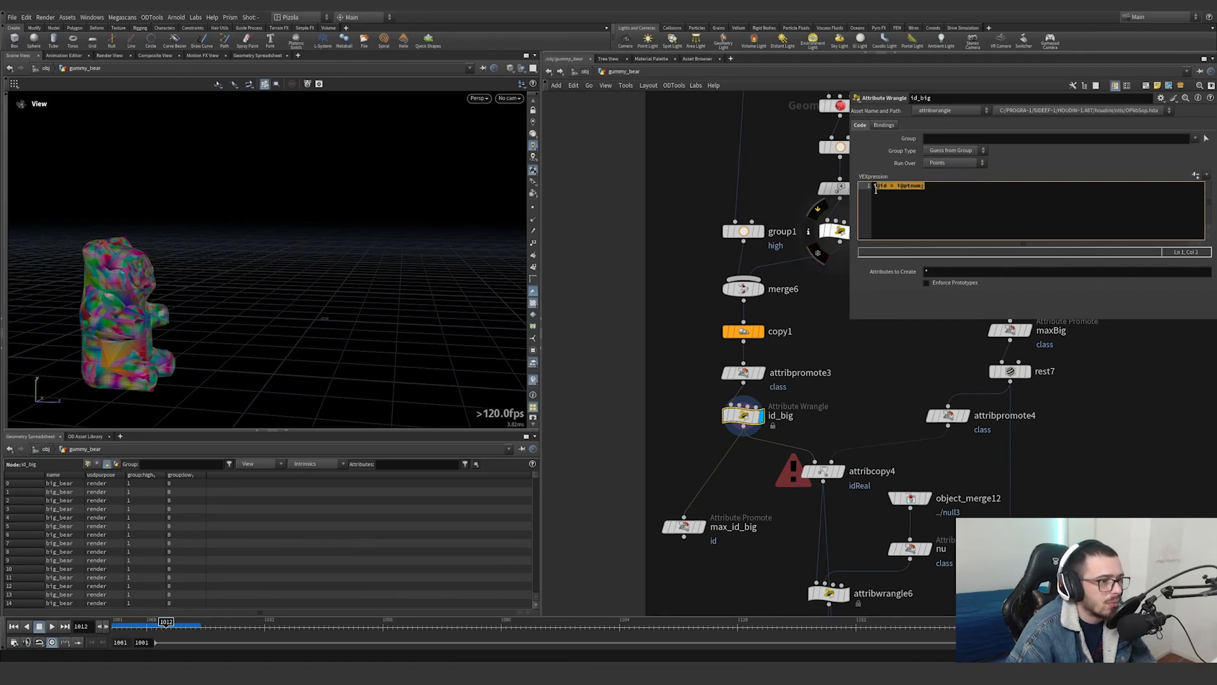
scroll(781, 386, down, 5)
scroll(780, 386, down, 4)
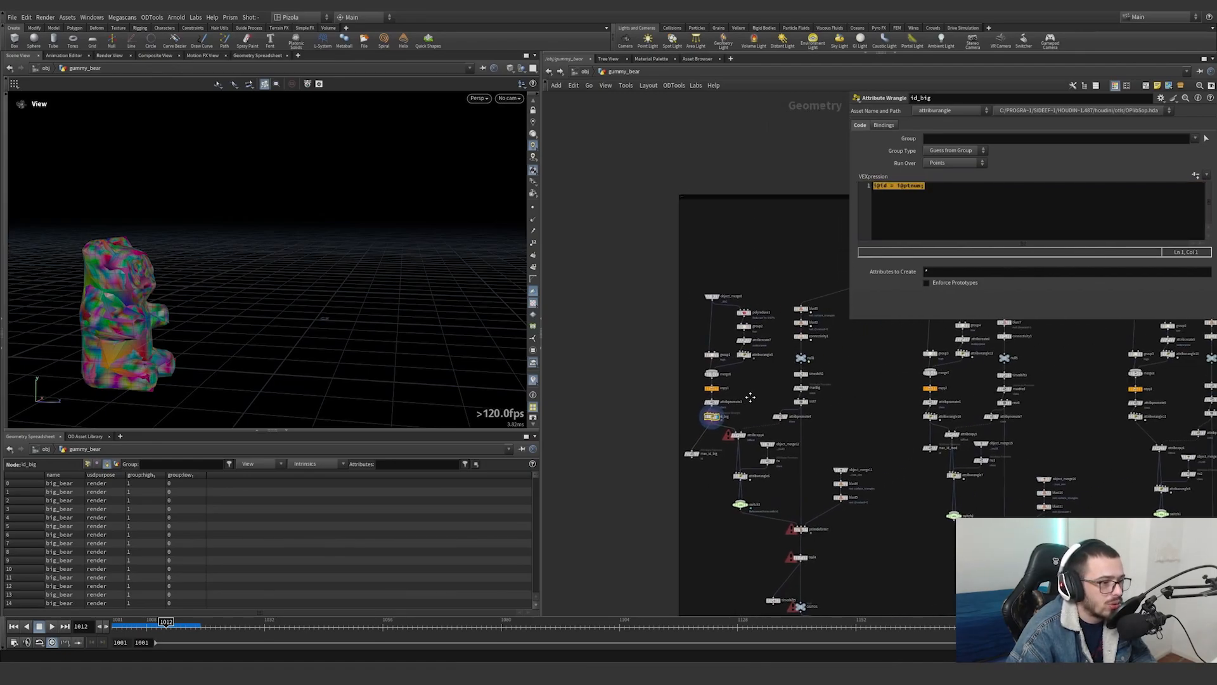
middle_drag(657, 419, 644, 420)
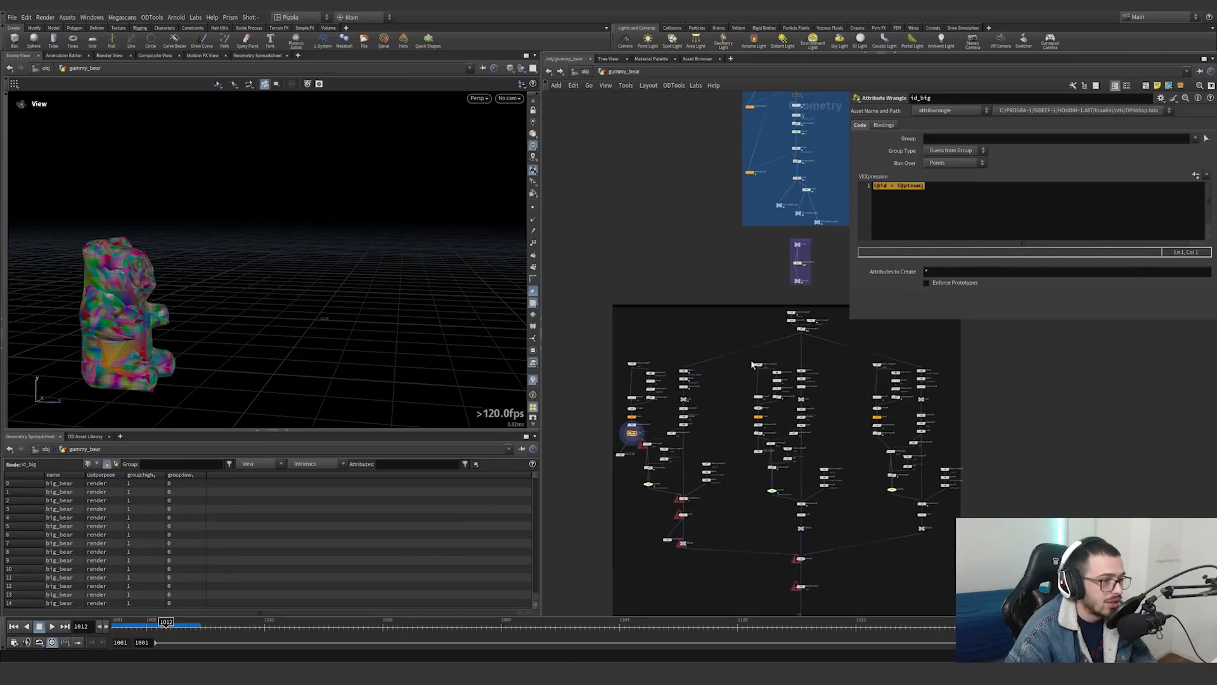
scroll(796, 326, up, 6)
click(791, 303)
scroll(214, 226, down, 6)
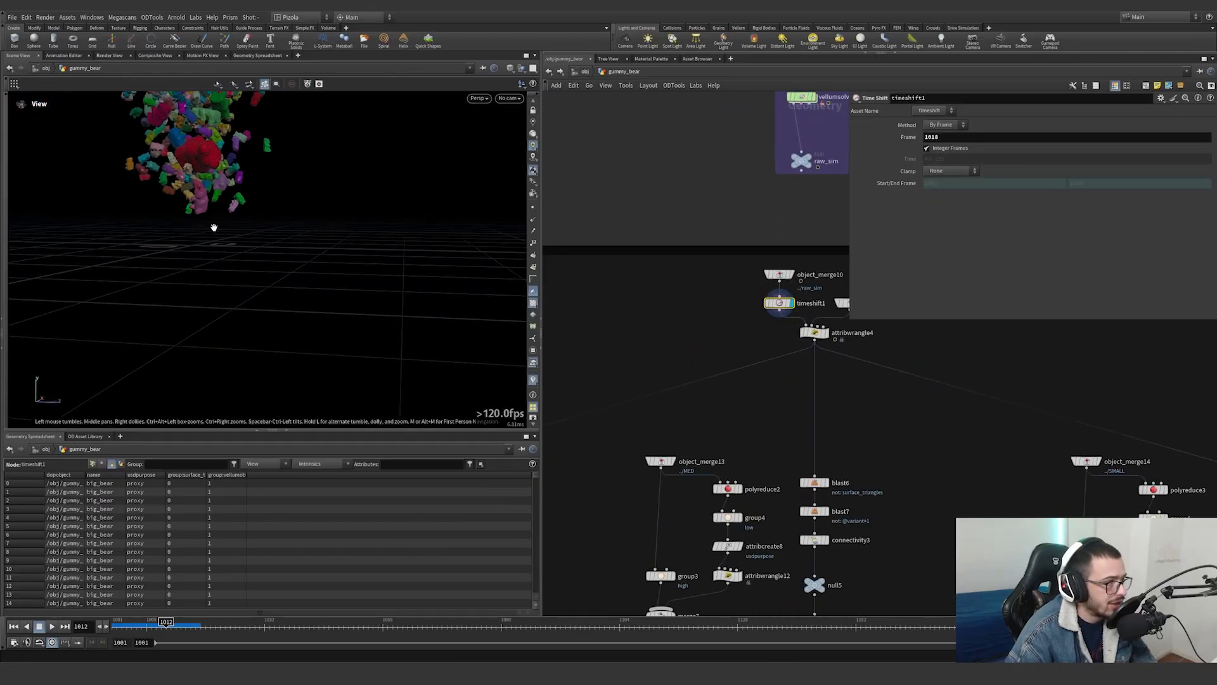
middle_drag(214, 227, 269, 310)
mouse_move(269, 310)
mouse_down()
mouse_move(241, 342)
mouse_move(273, 320)
mouse_move(215, 323)
mouse_move(263, 330)
mouse_up()
scroll(241, 342, down, 2)
scroll(645, 333, down, 6)
middle_drag(634, 340, 788, 247)
scroll(788, 248, up, 3)
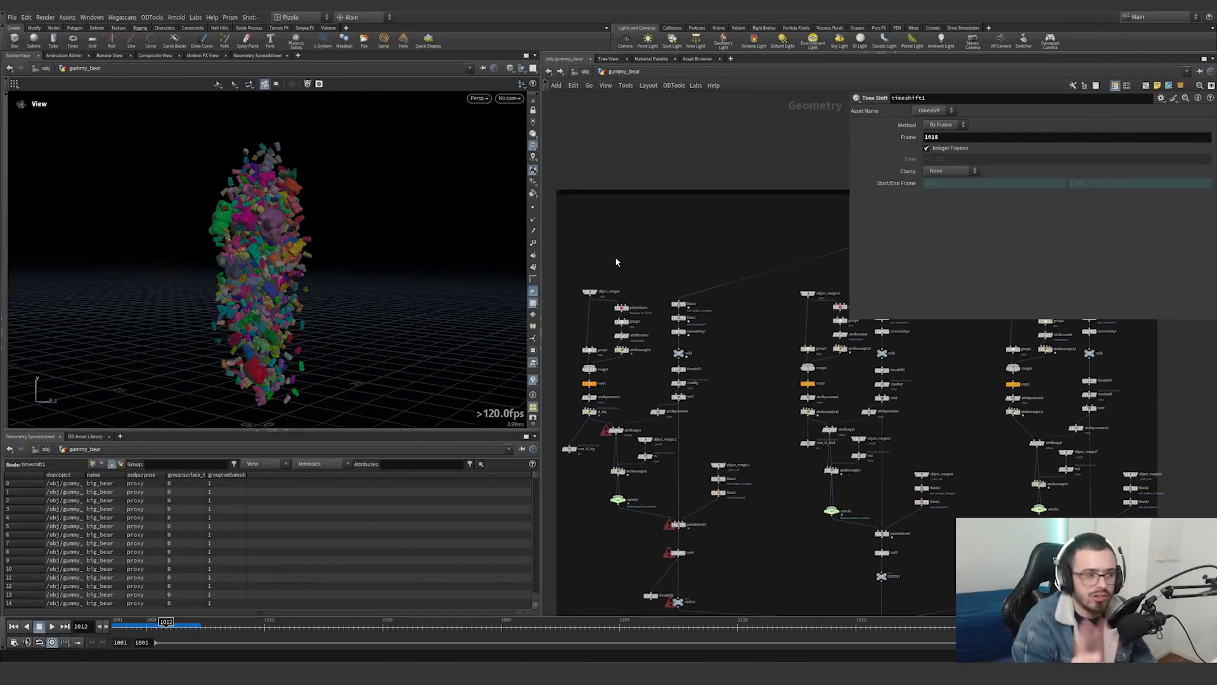
Display attribcopy4 and turn on the viewport visualization of its idReal point attribute
scroll(570, 463, up, 4)
click(689, 365)
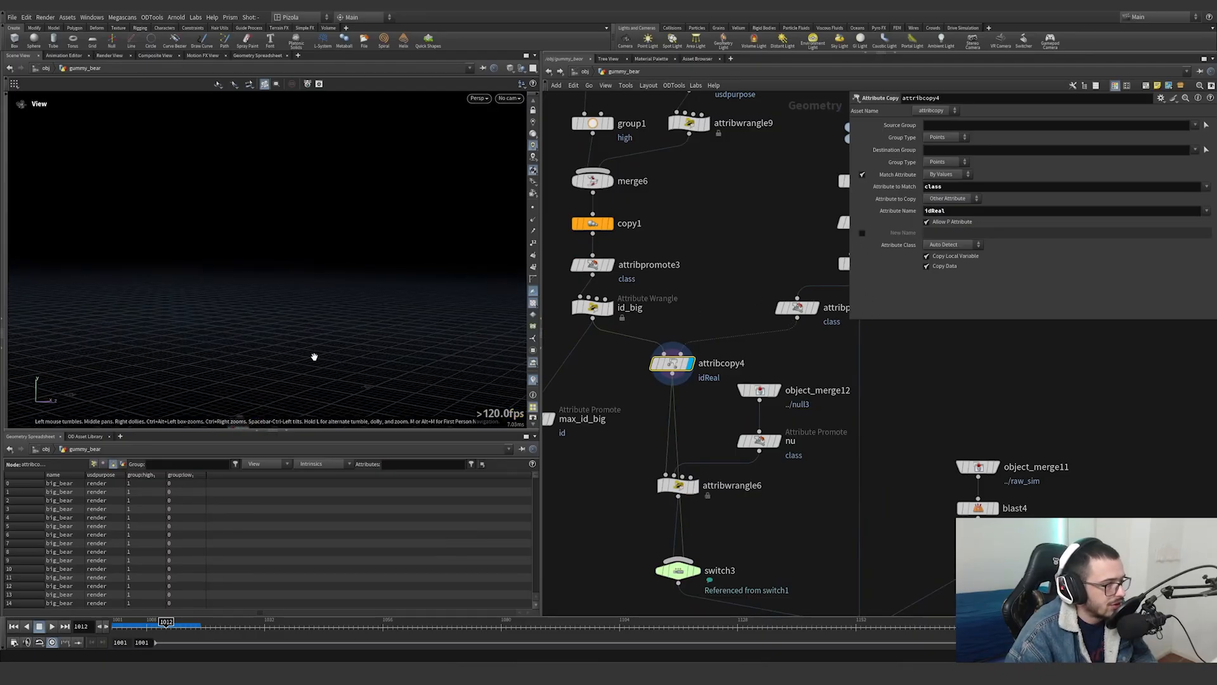
middle_click(661, 363)
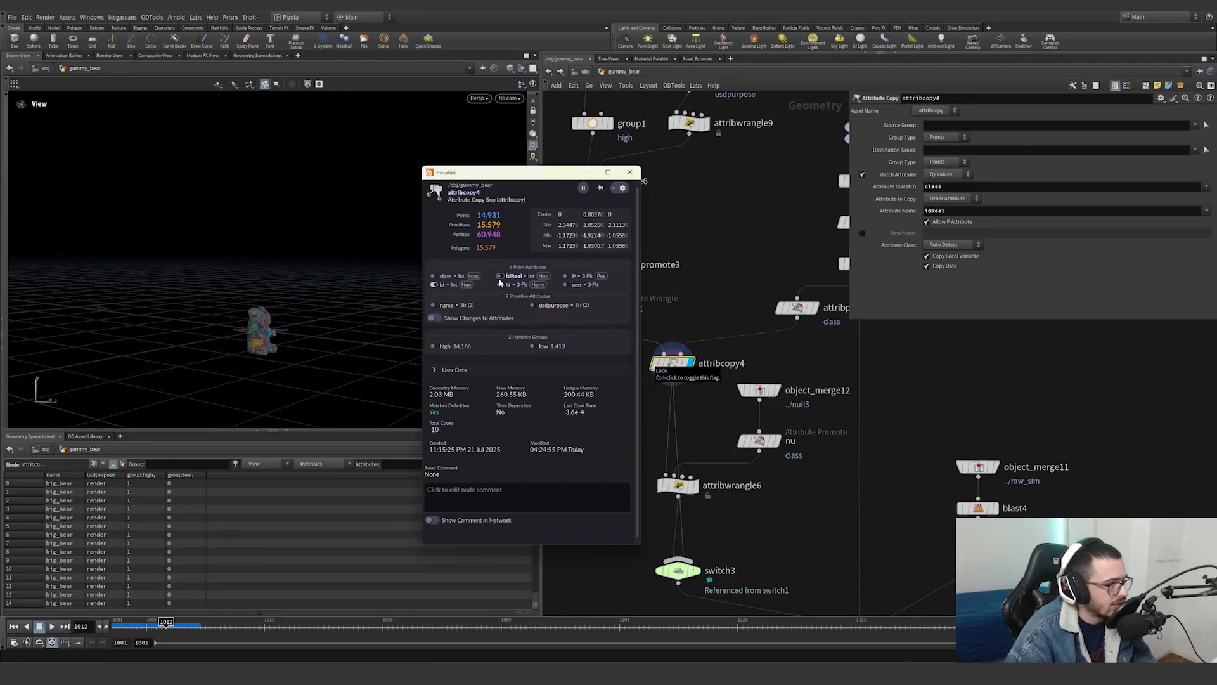
click(501, 277)
click(631, 173)
middle_drag(596, 385, 698, 353)
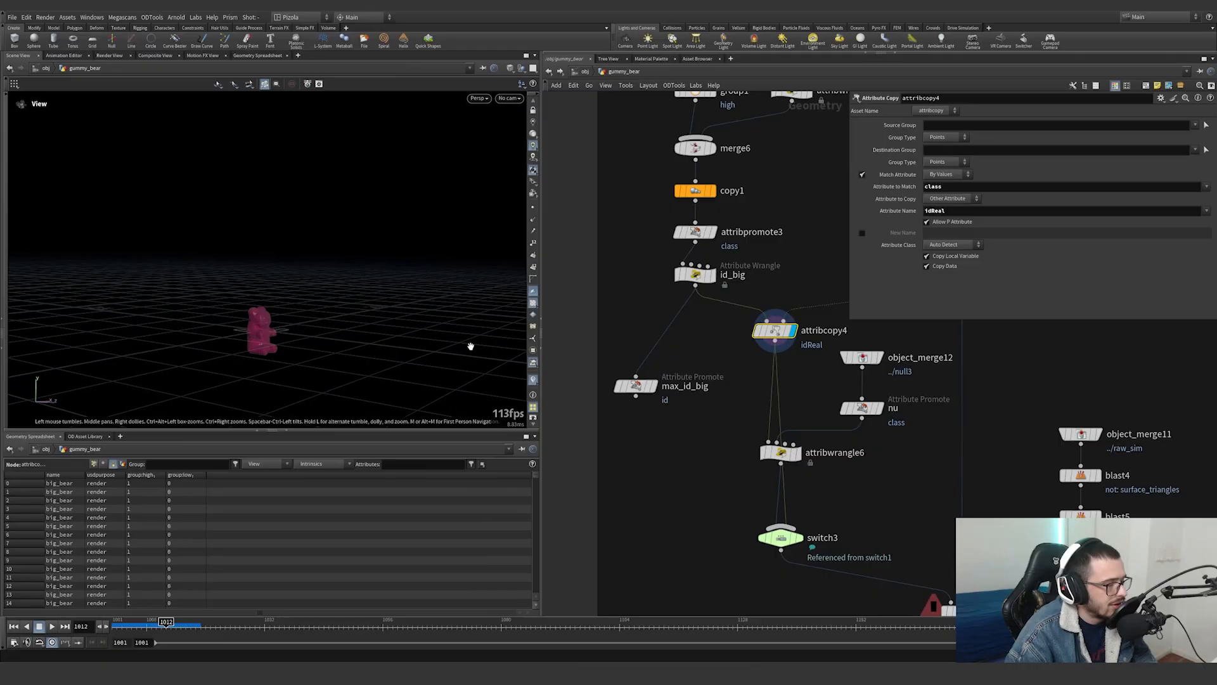
drag(471, 346, 290, 331)
right_drag(291, 331, 476, 305)
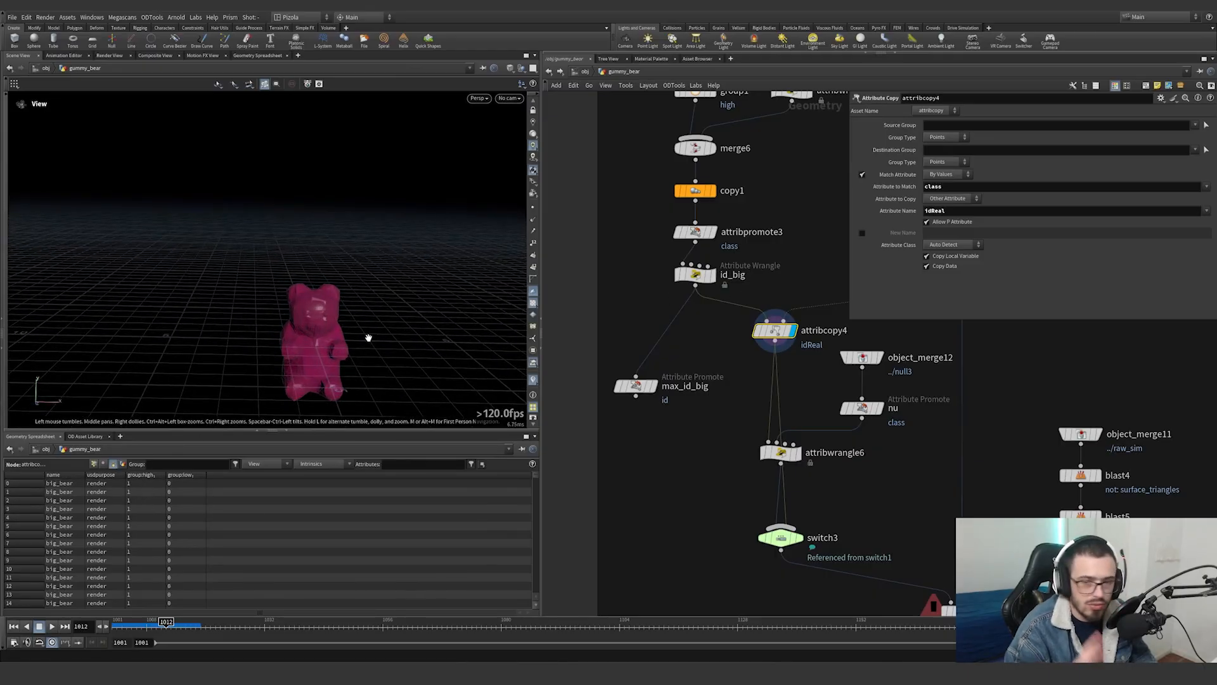
Display object_merge12 and its source node null3 to examine the simulated big bears feeding the branch
middle_drag(881, 355, 664, 486)
click(809, 346)
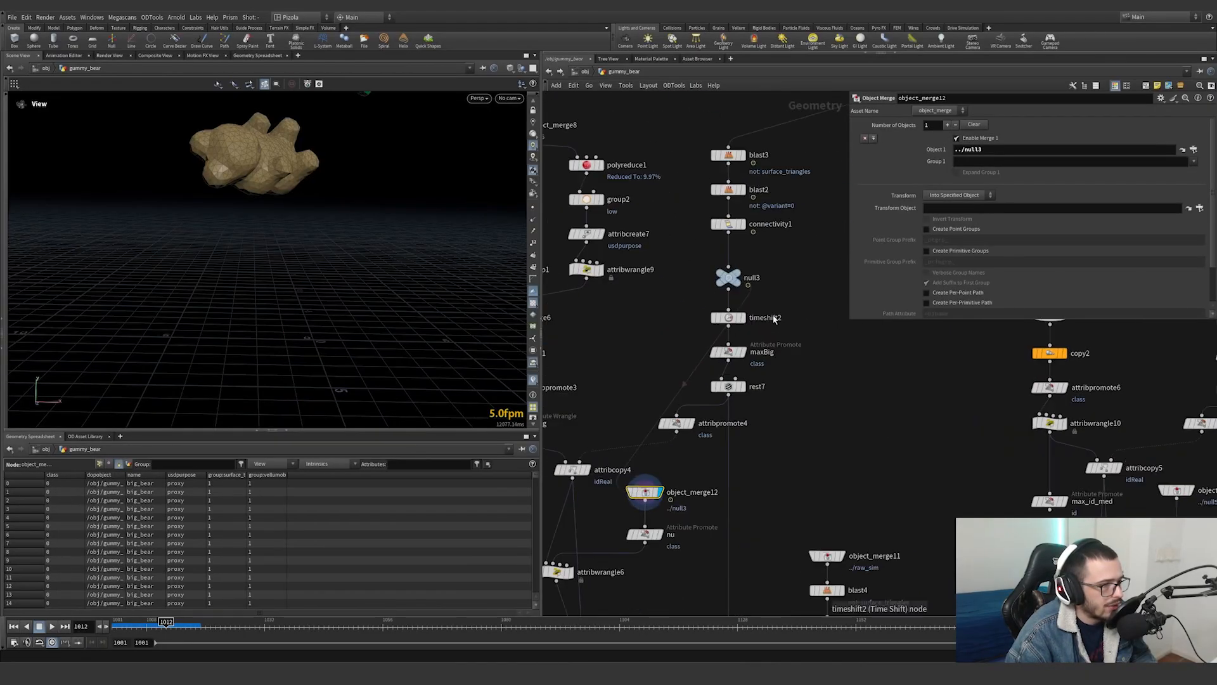
click(739, 277)
scroll(356, 254, down, 8)
middle_drag(379, 212, 368, 281)
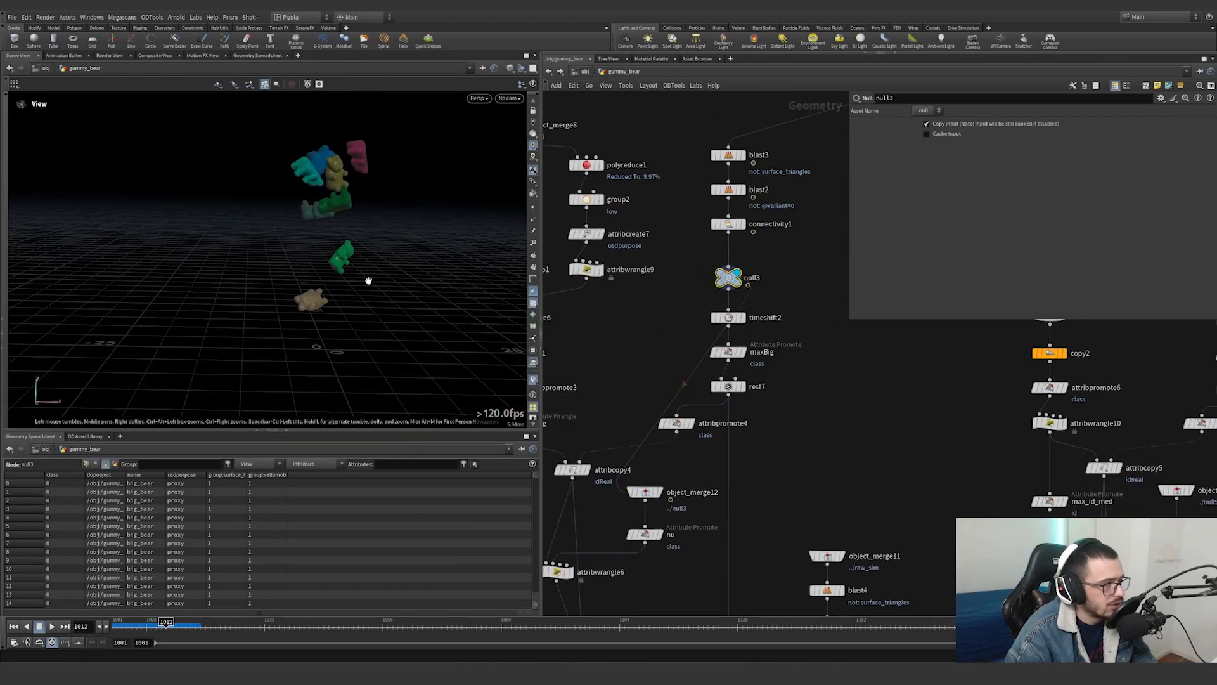
Examine the nu attribute promote and the point-removal expression in attribwrangle6 below attribcopy4
middle_drag(646, 521, 669, 465)
scroll(671, 471, up, 2)
click(683, 479)
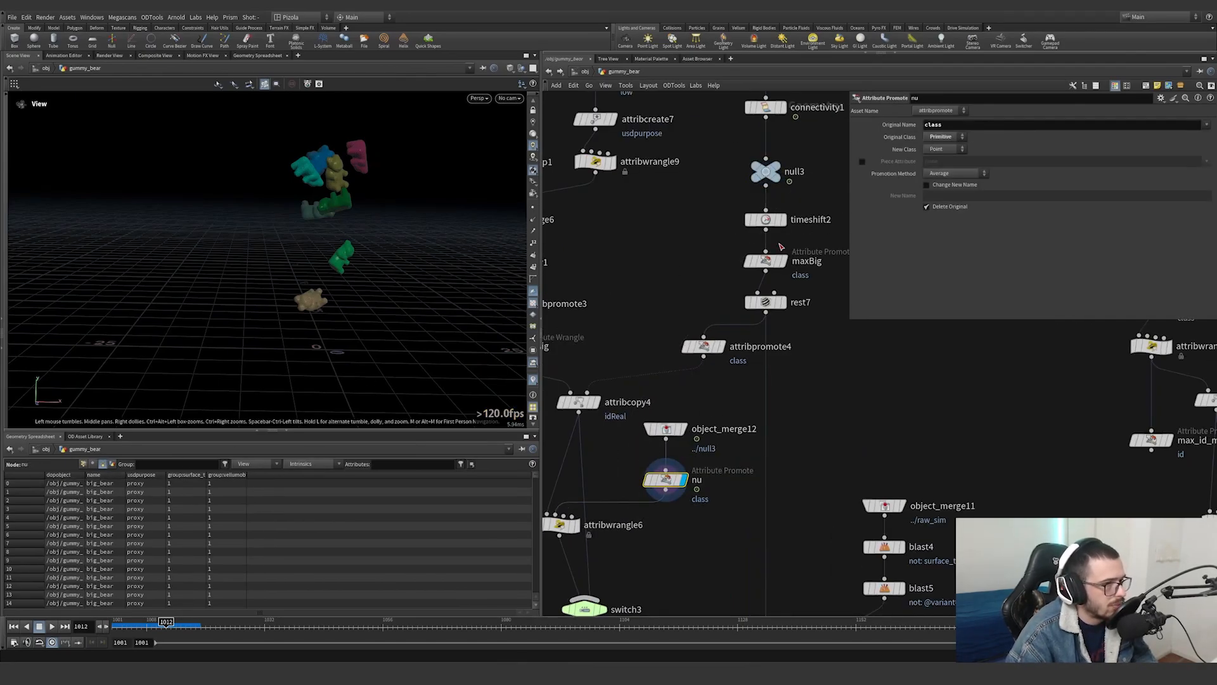
middle_drag(654, 480, 730, 401)
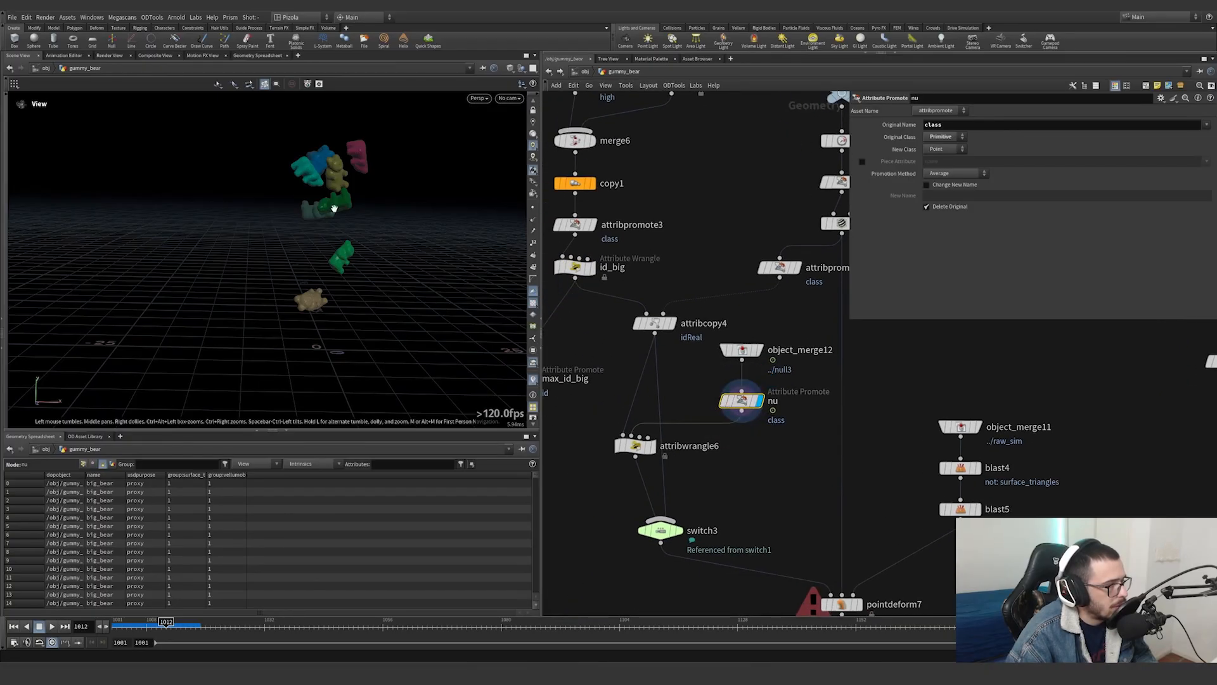
click(657, 443)
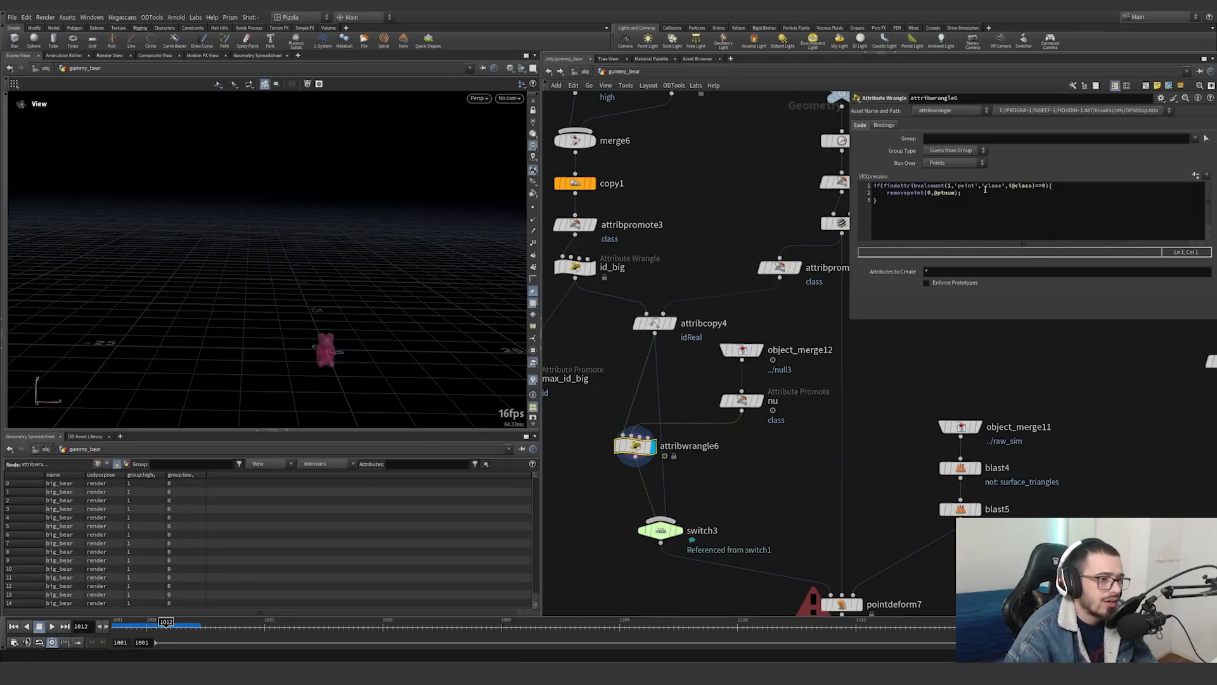
Compare the outputs of object_merge12, nu and attribwrangle6 at frames 1003 and 1009
click(758, 350)
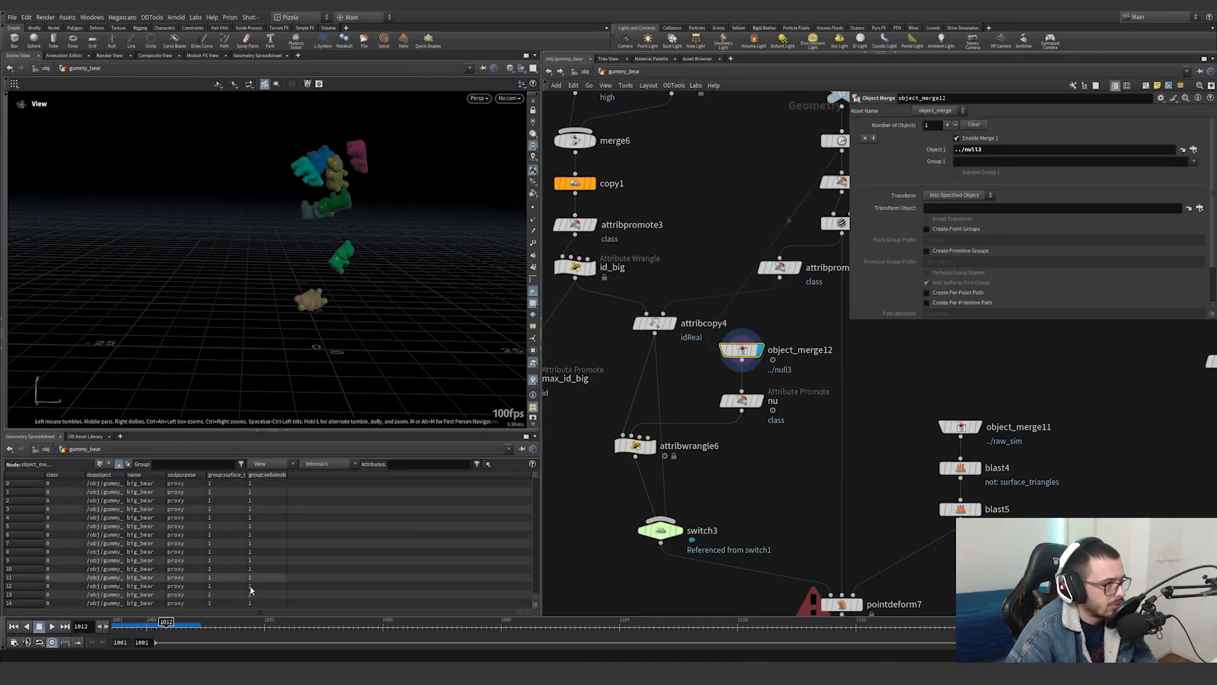
drag(127, 623, 122, 624)
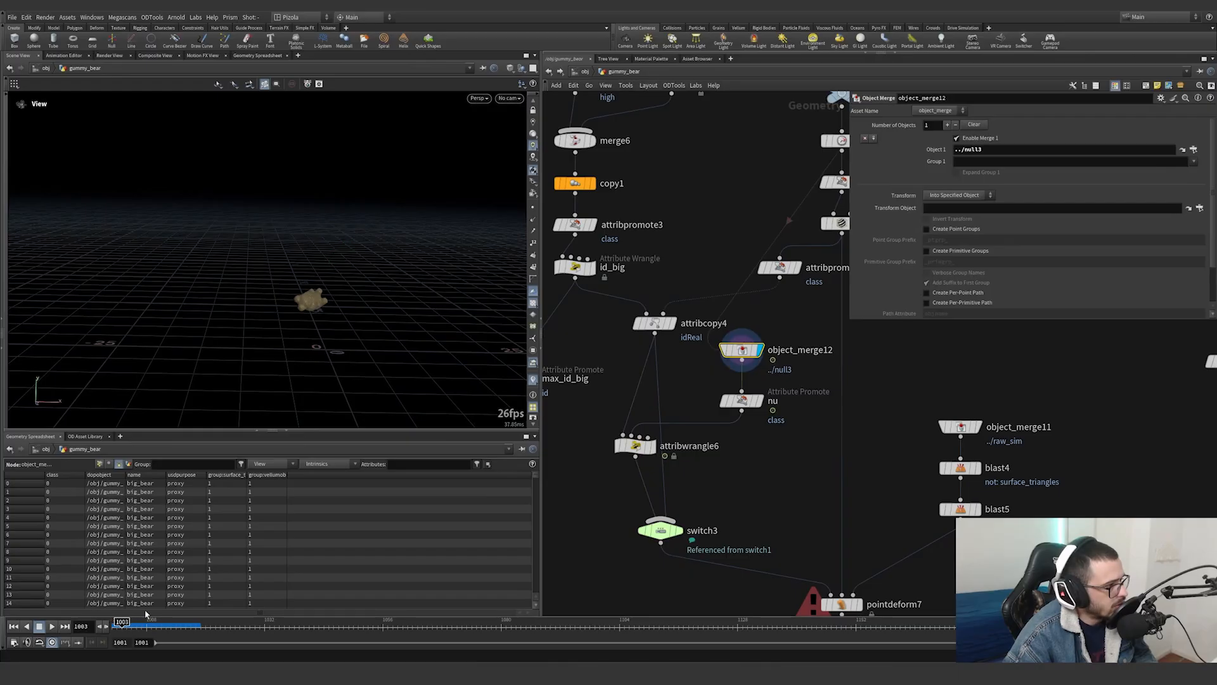
click(655, 449)
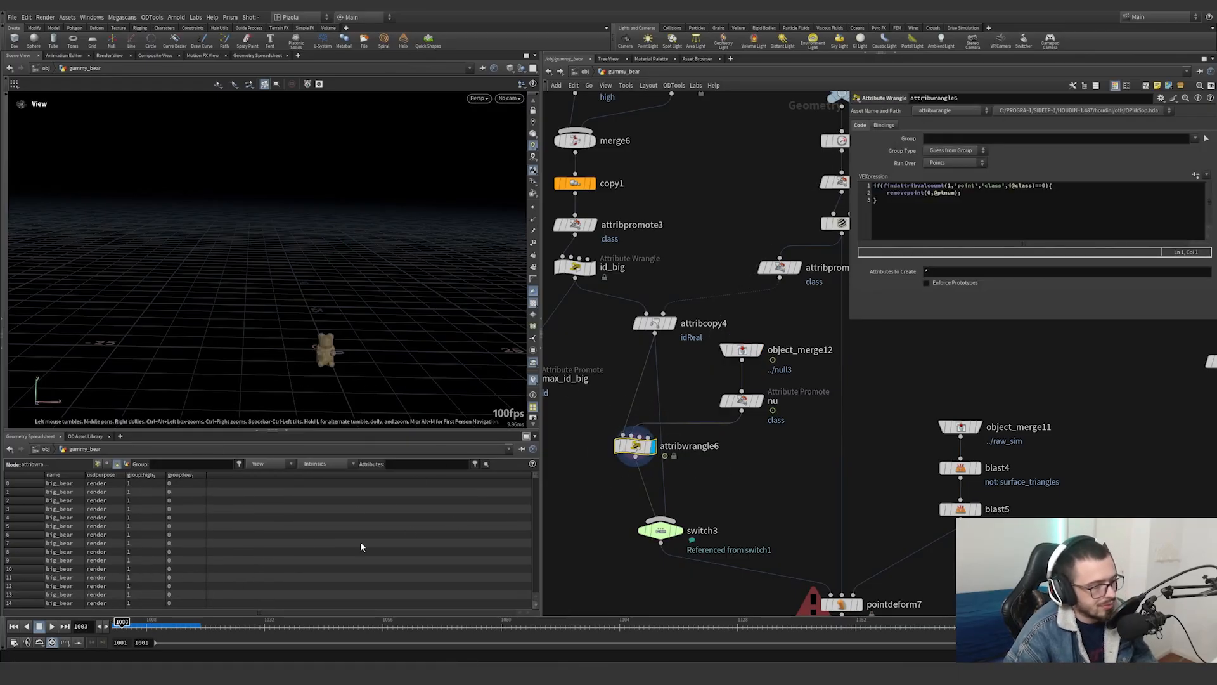
click(758, 401)
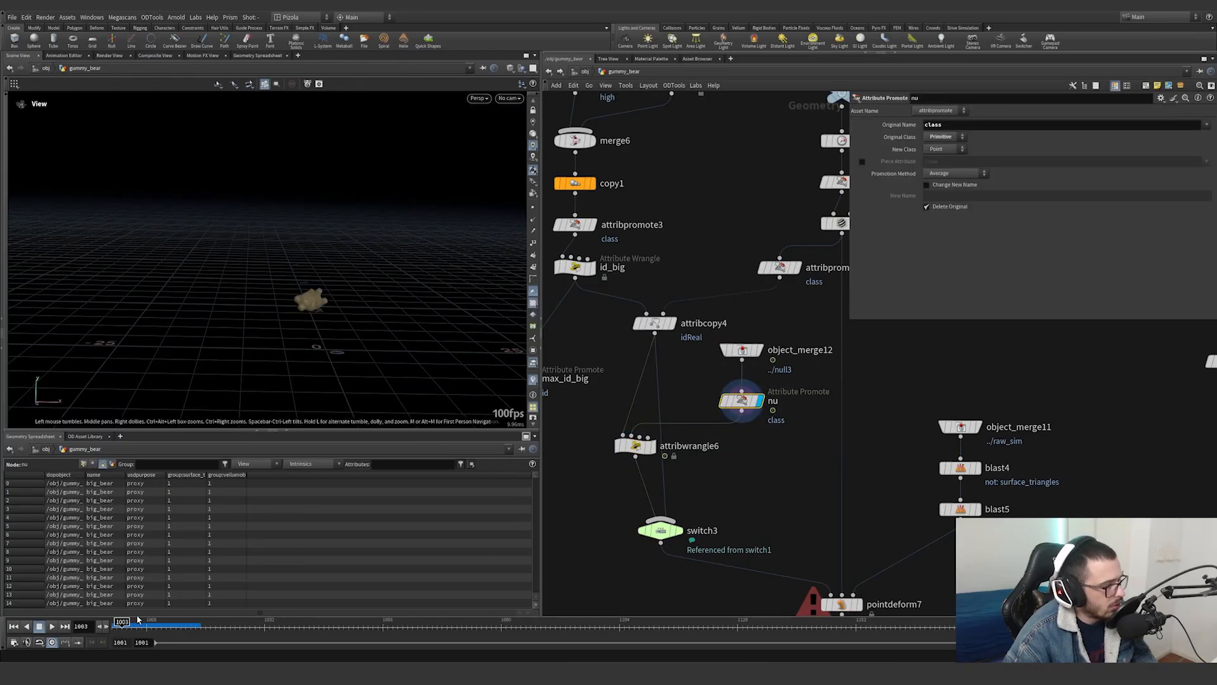
drag(137, 619, 152, 627)
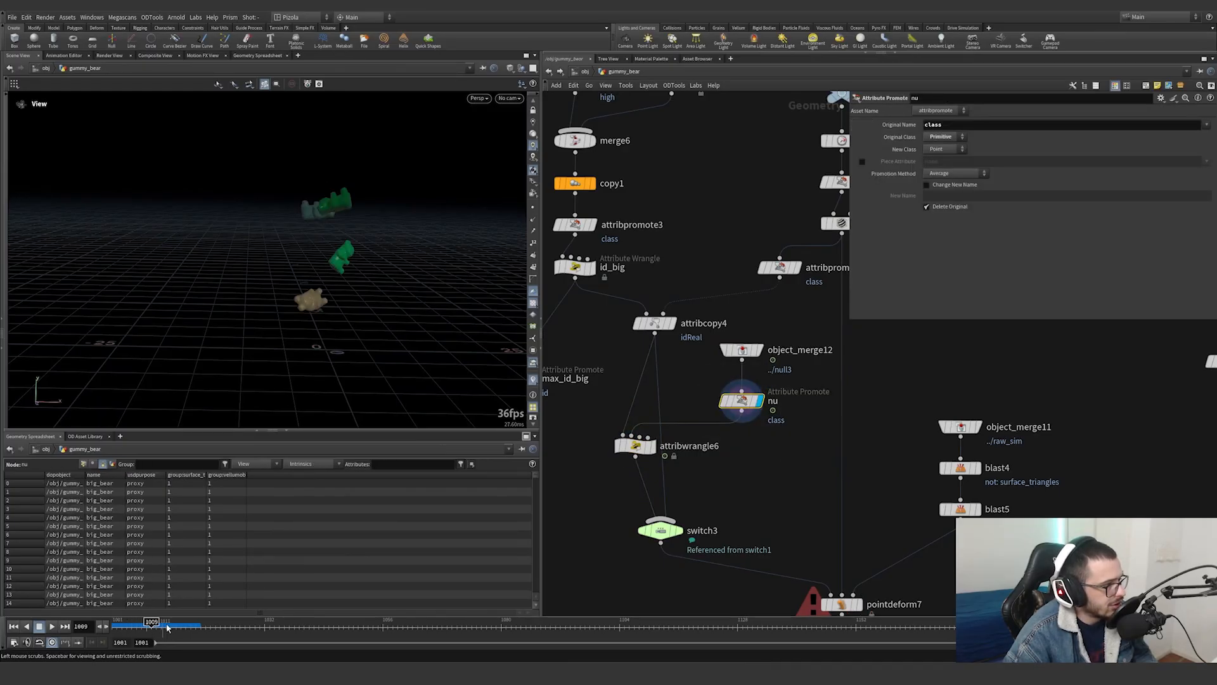
click(640, 445)
Add an Attribute Wrangle on a side branch from attribwrangle6 and display its result
middle_drag(590, 460, 720, 395)
mouse_move(763, 390)
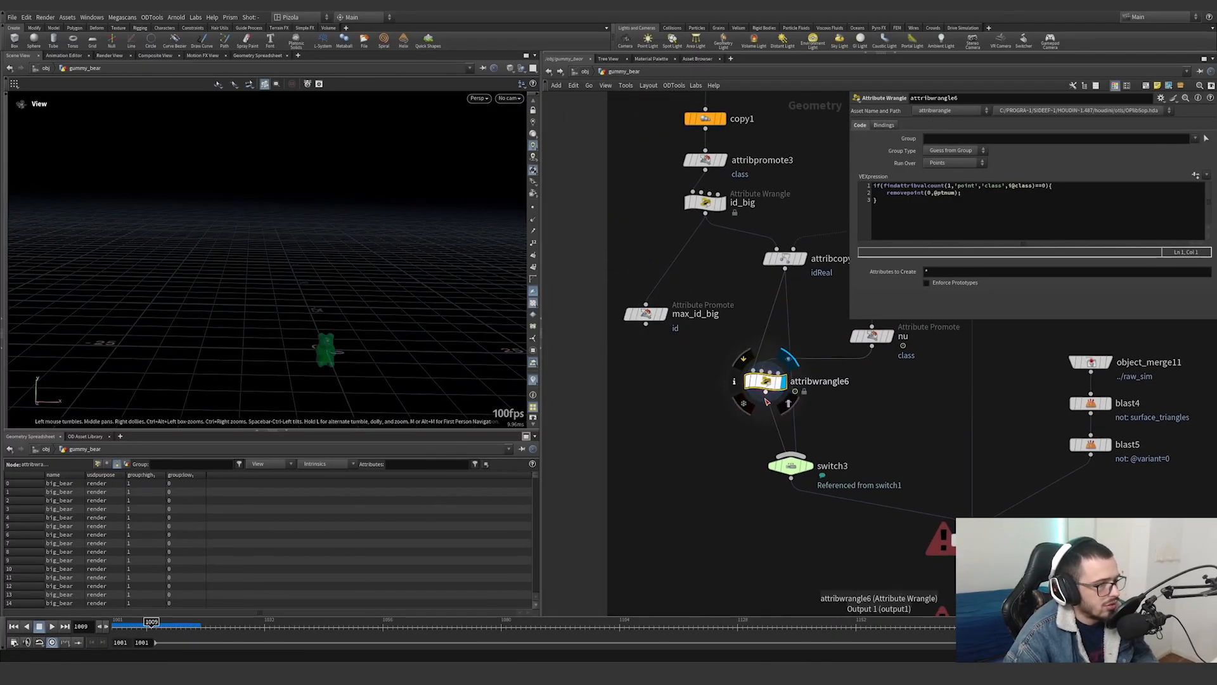
drag(765, 397, 683, 461)
text(wr)
key(Return)
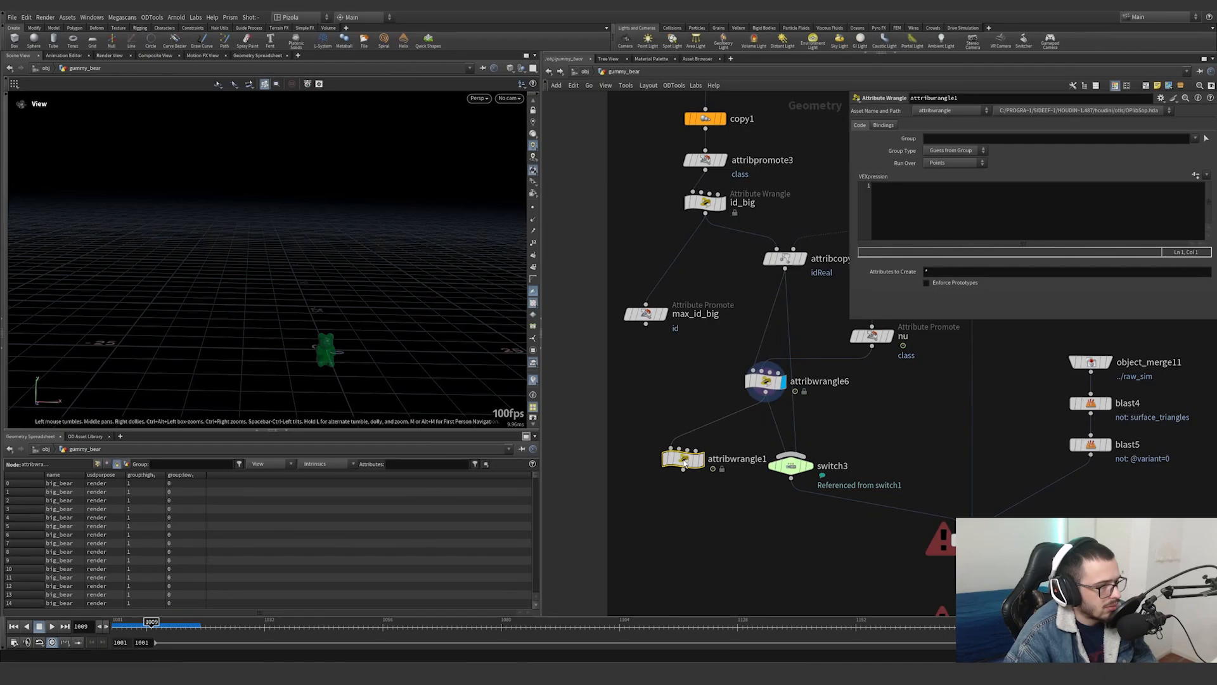
click(683, 463)
click(968, 207)
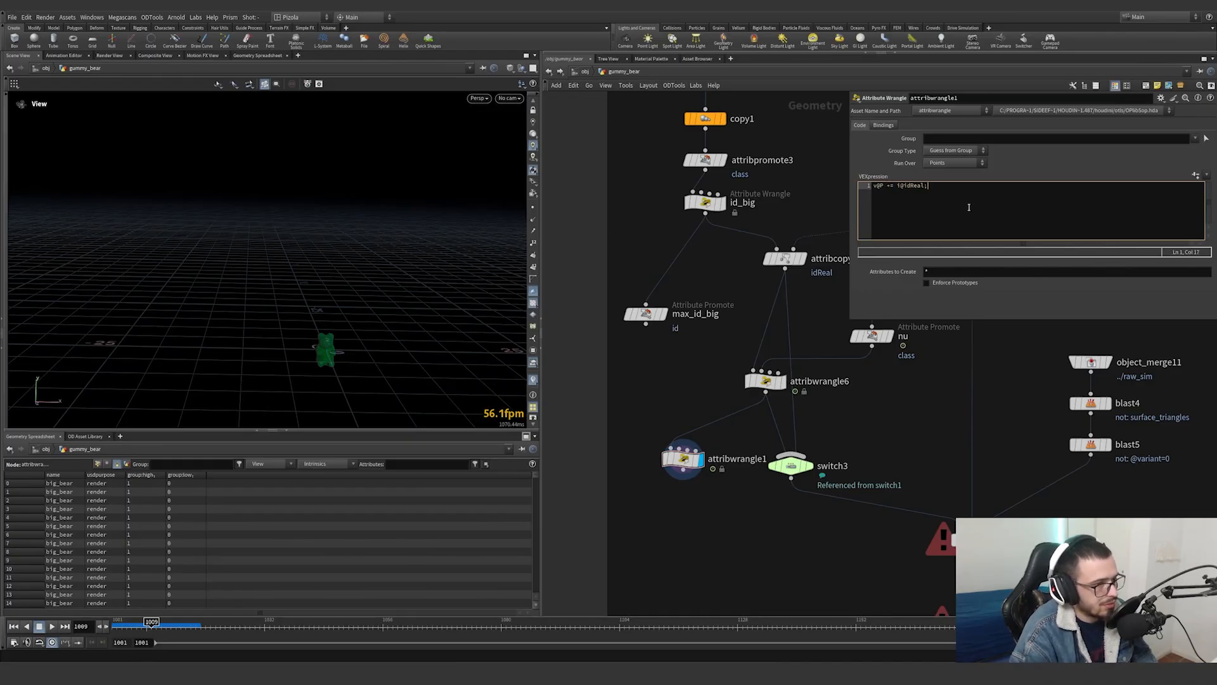
middle_click(764, 387)
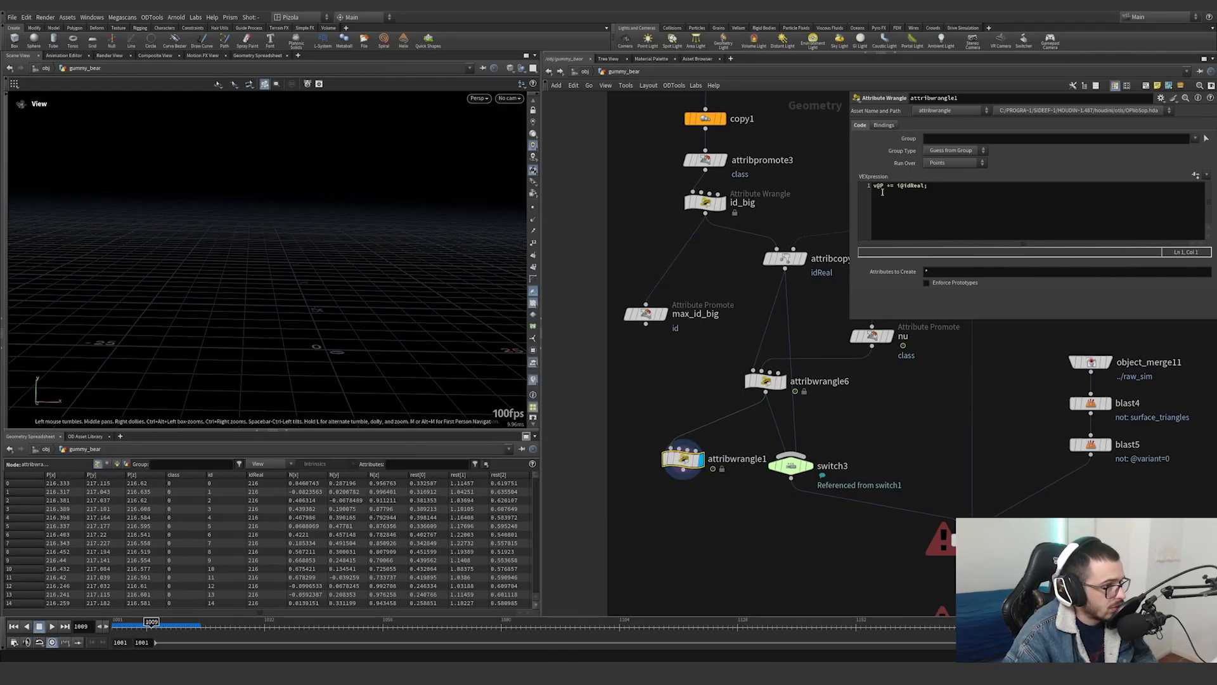
click(878, 215)
click(883, 409)
drag(317, 355, 421, 269)
middle_drag(421, 268, 380, 274)
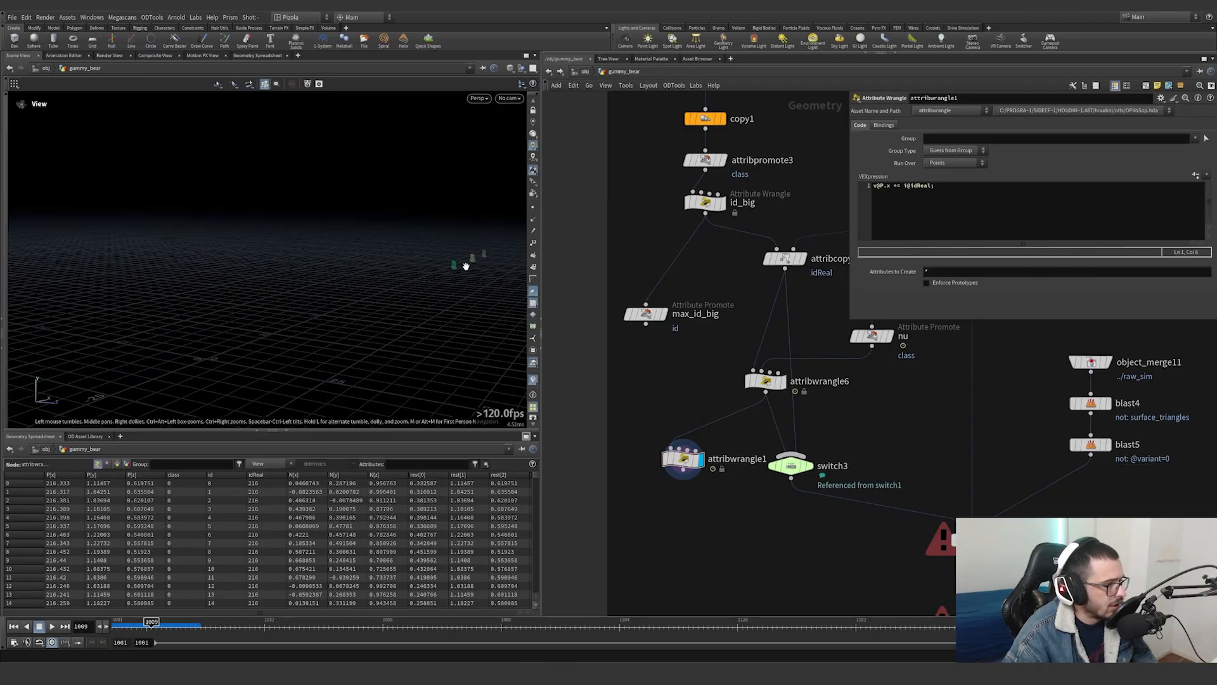
middle_drag(513, 255, 203, 361)
middle_drag(313, 305, 431, 311)
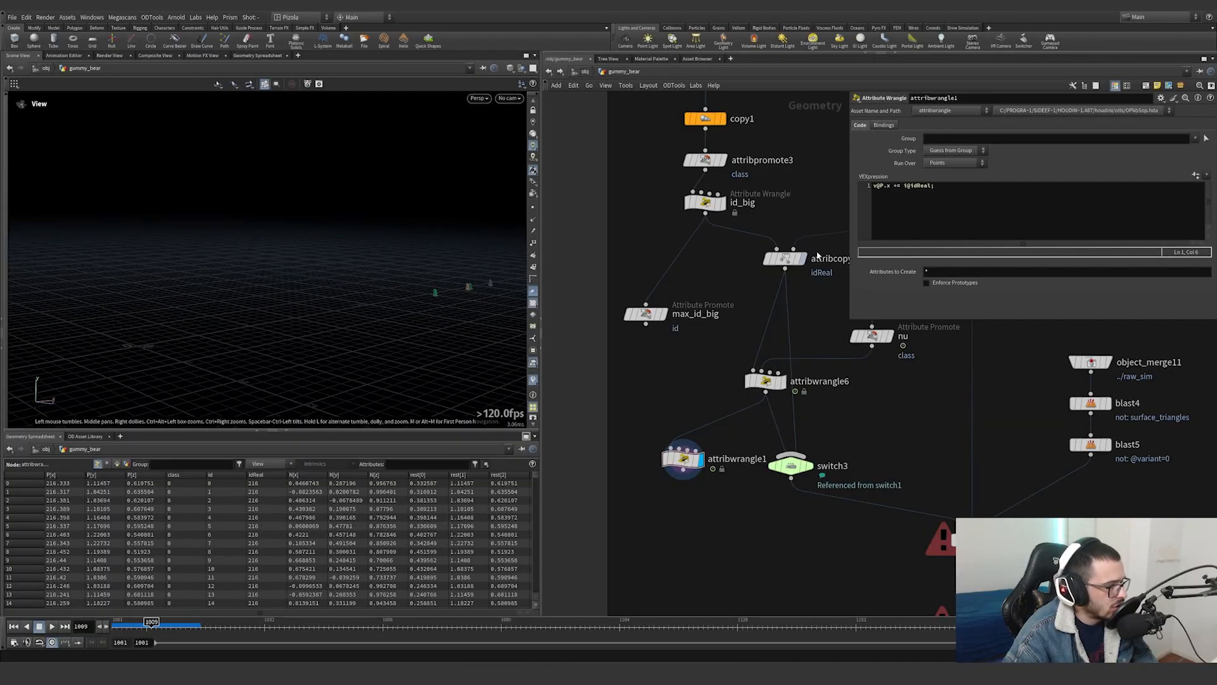
click(912, 188)
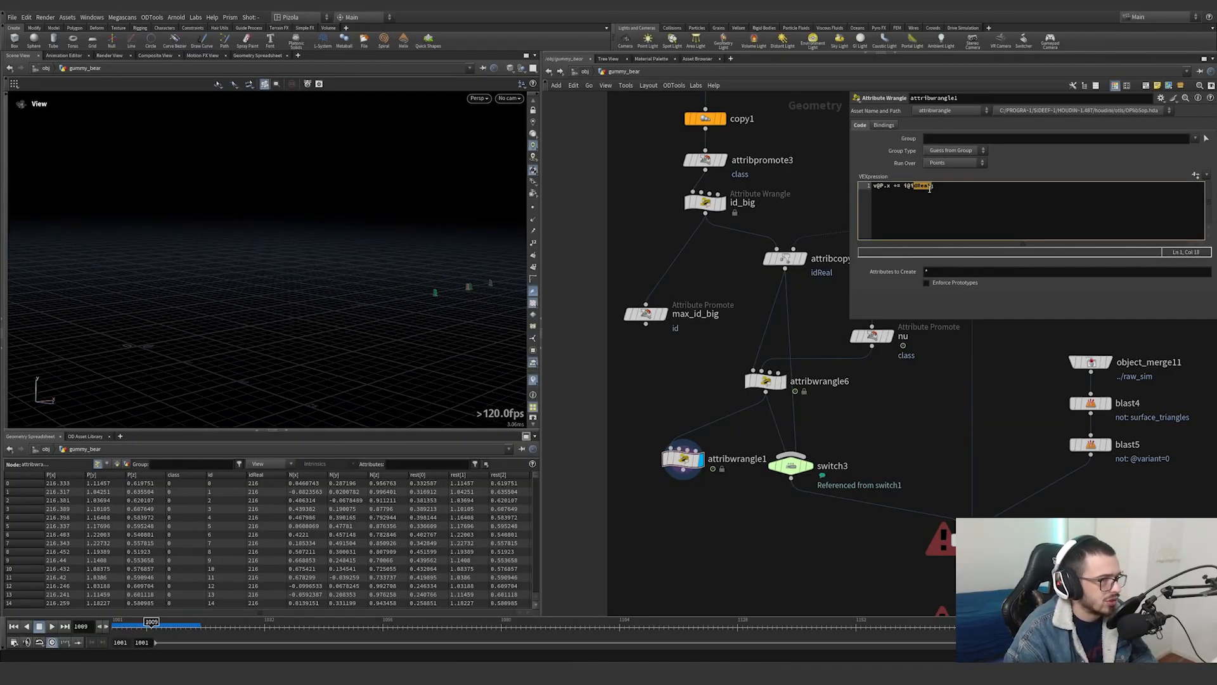
text(class)
middle_drag(272, 343, 260, 259)
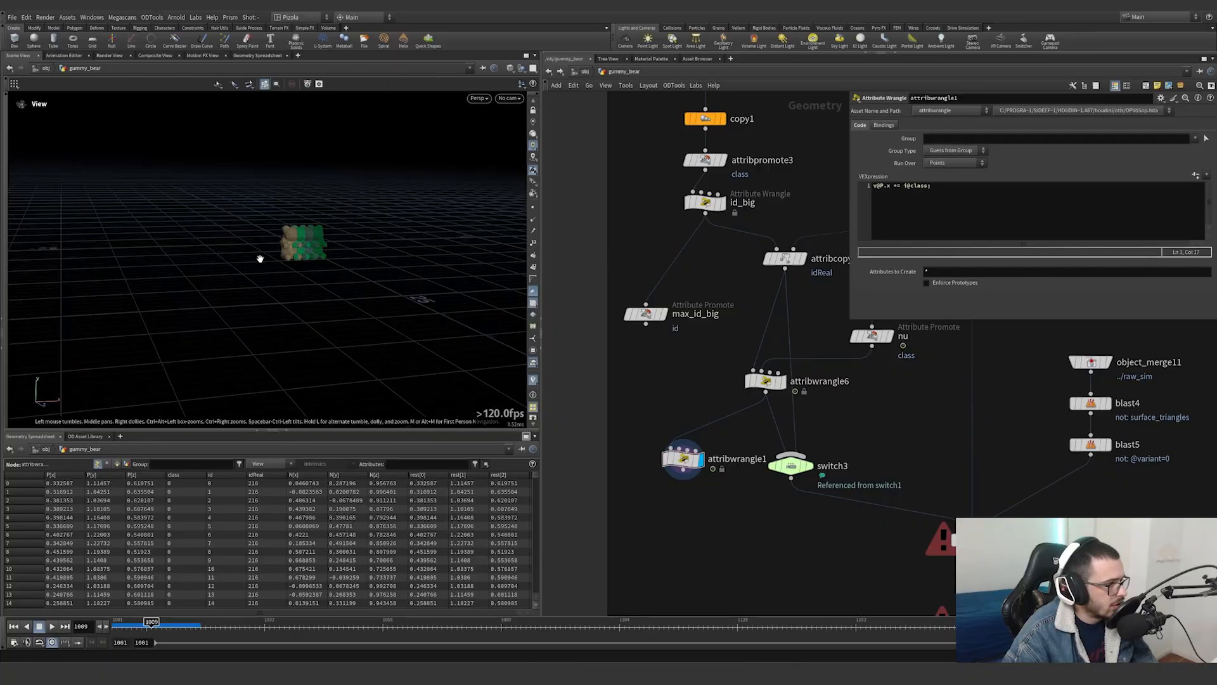
scroll(260, 259, up, 3)
click(928, 185)
text(*2)
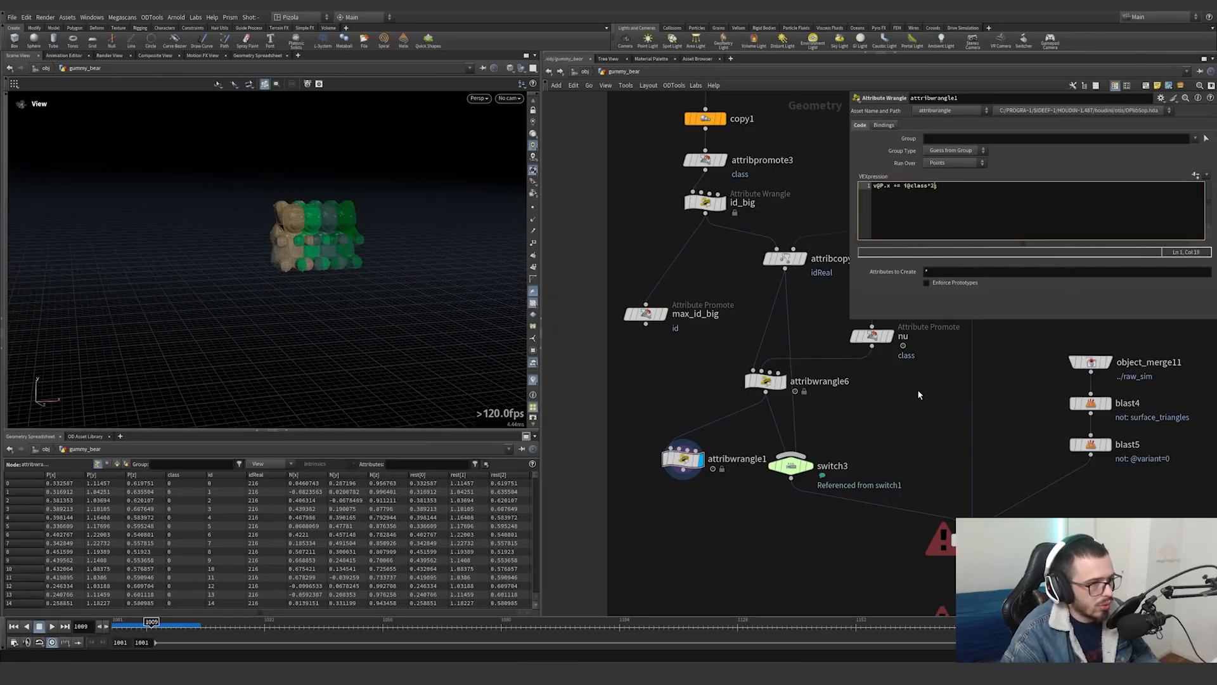
text(;)
Scrub the timeline to frame 1014 and examine the row of offset bears
drag(141, 627, 177, 630)
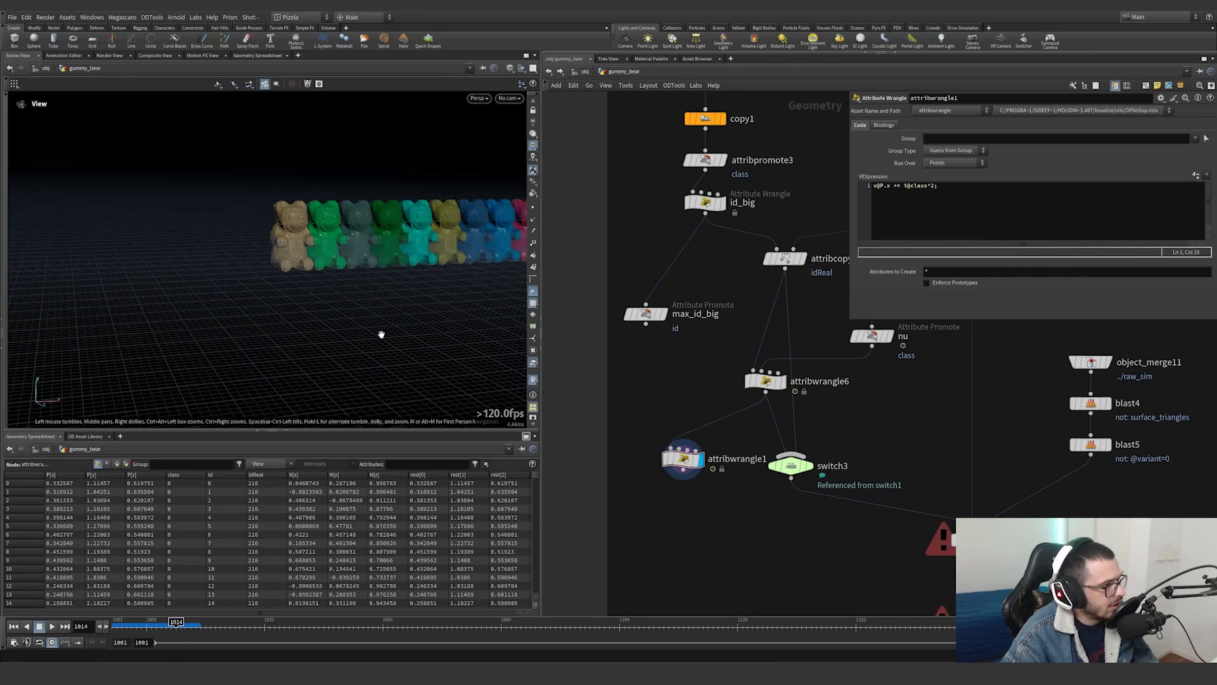
middle_drag(438, 307, 234, 347)
middle_drag(380, 255, 272, 334)
scroll(271, 324, up, 2)
middle_drag(127, 380, 318, 288)
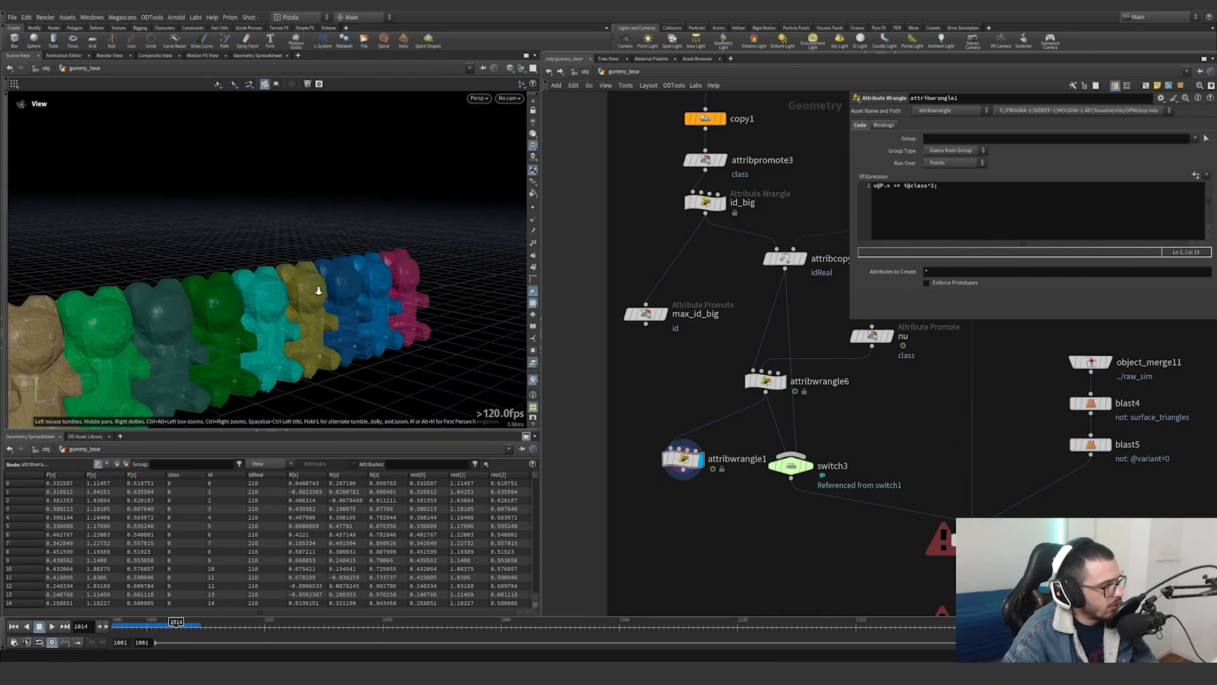
scroll(317, 288, down, 3)
Display switch3 and inspect the Select Input expression of the referenced switch1 in the small-bear branch
click(811, 470)
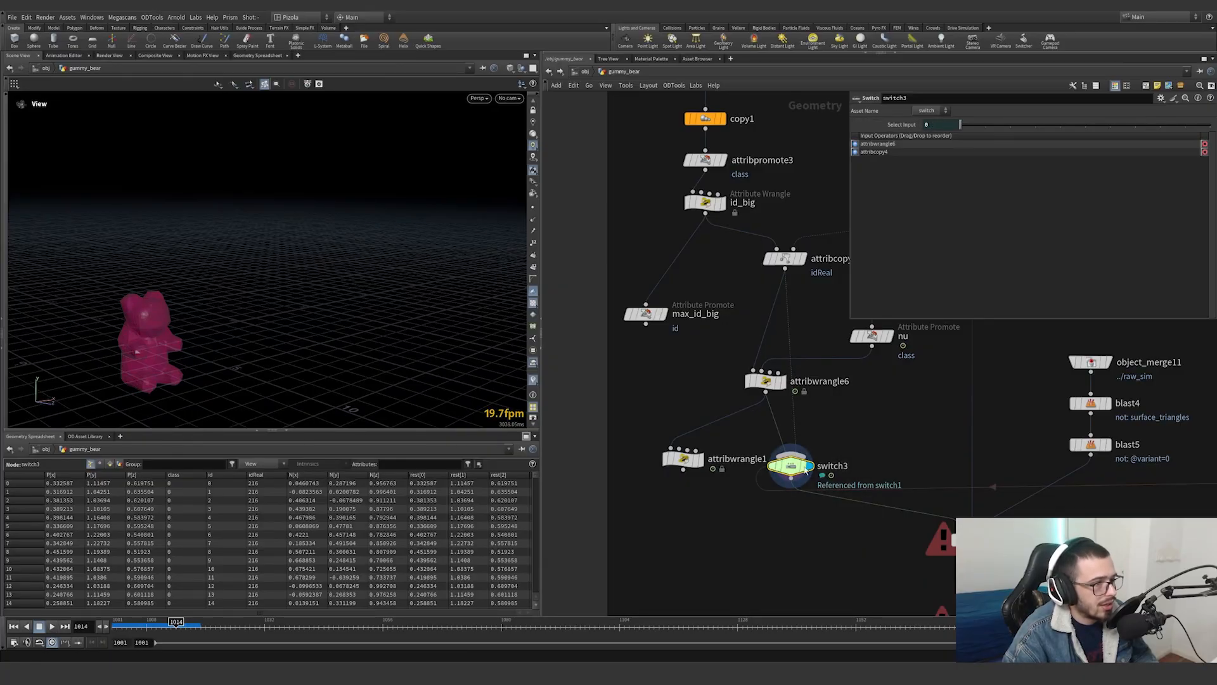
key(h)
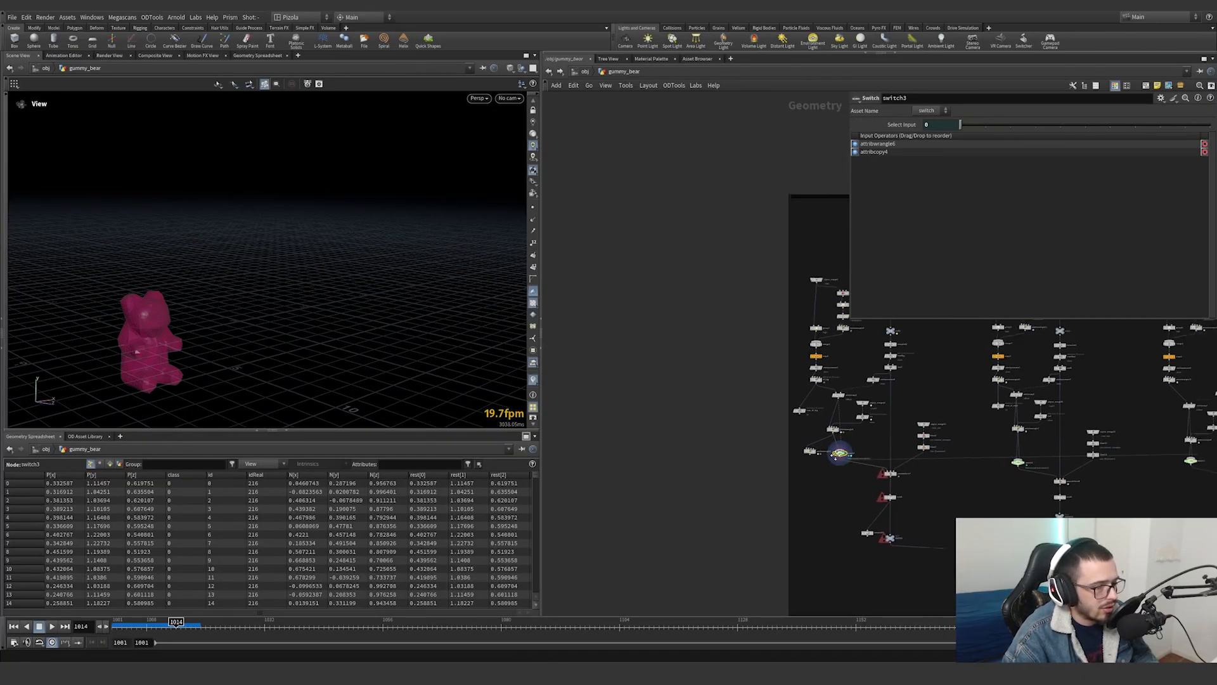
scroll(1020, 501, up, 3)
drag(1014, 492, 967, 399)
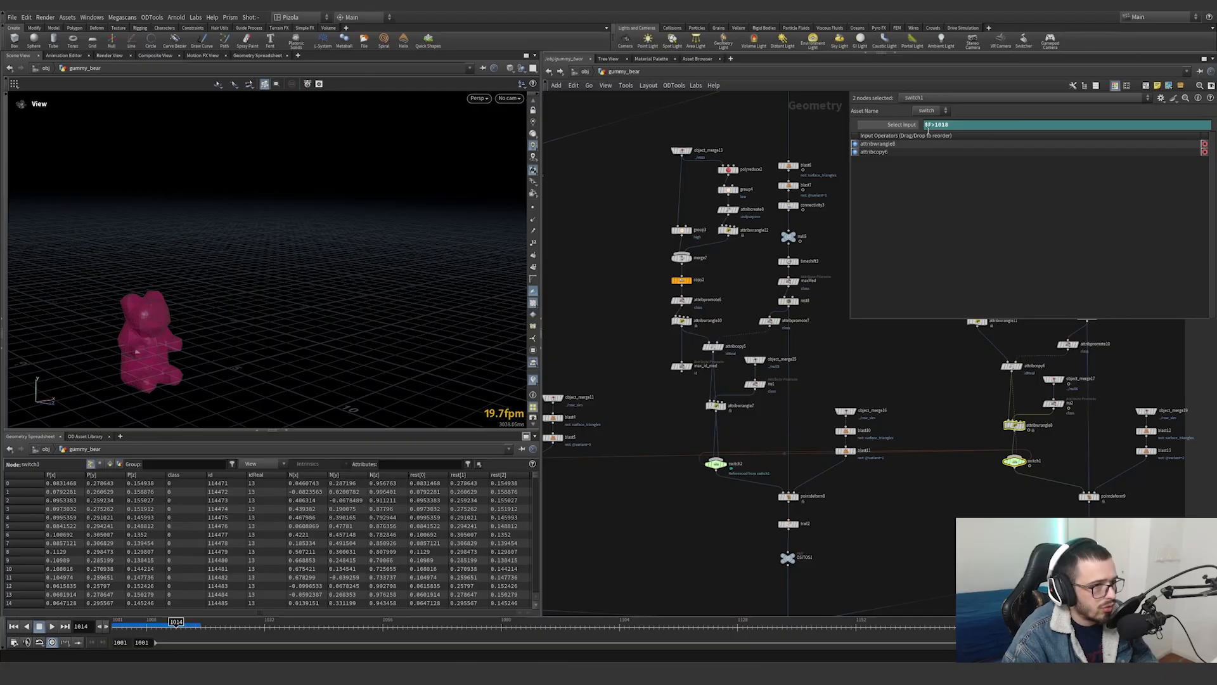
scroll(843, 401, down, 3)
scroll(693, 329, up, 3)
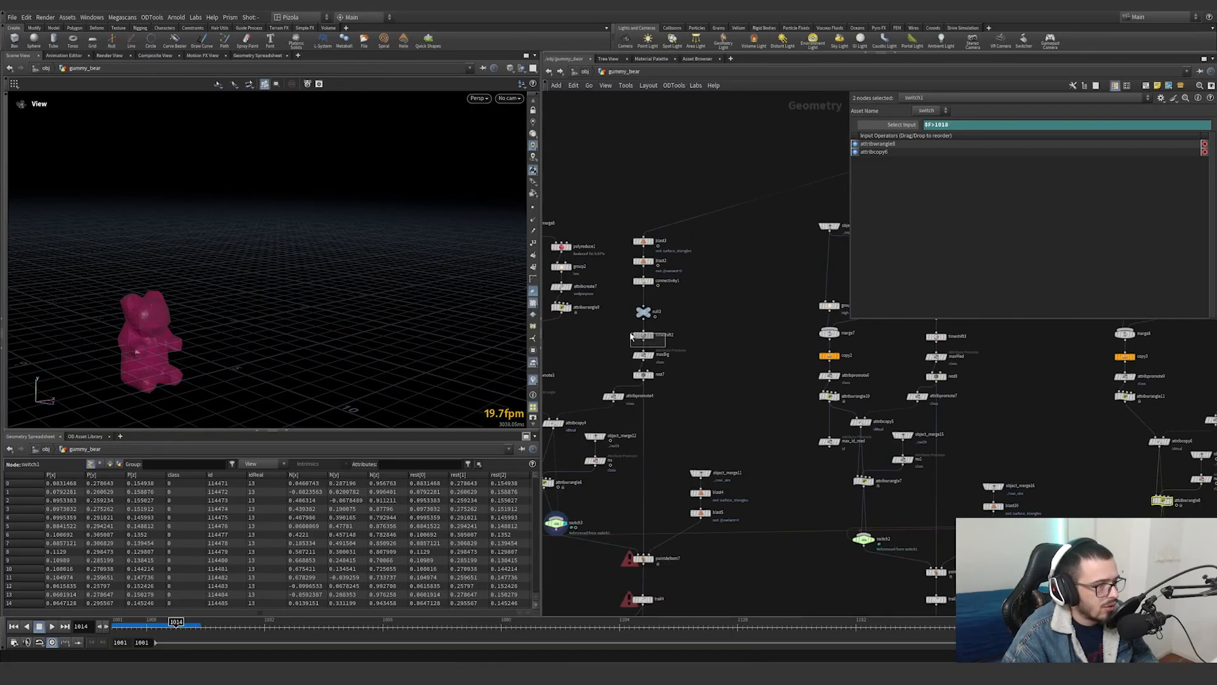
Select switch3 in the big-bear branch and compare its Select Input value at frames 1058 and 1012
drag(665, 347, 630, 333)
middle_drag(573, 509, 691, 405)
scroll(691, 406, up, 2)
click(668, 424)
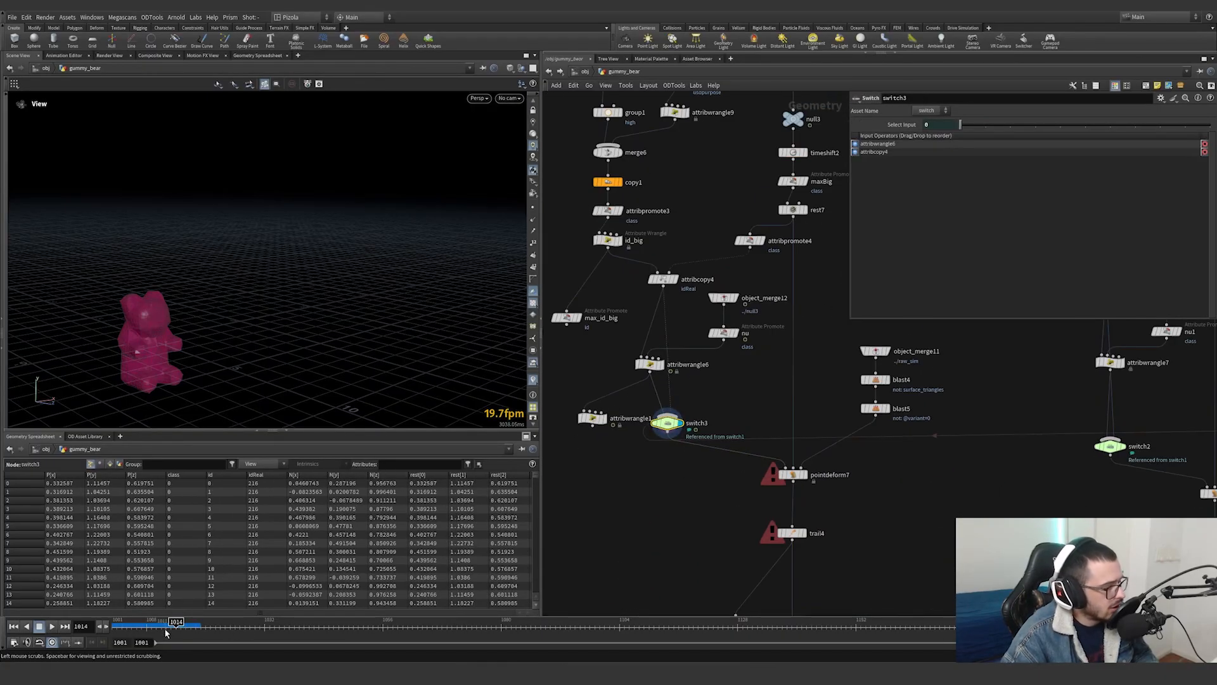
drag(166, 632, 393, 627)
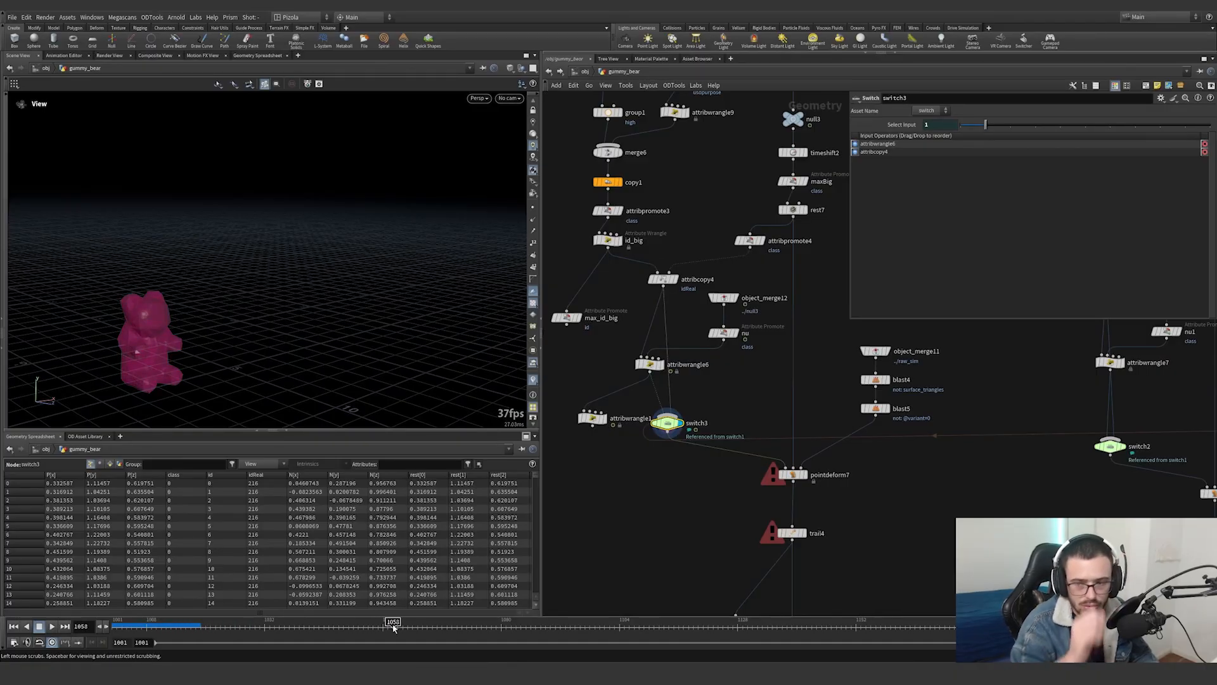
scroll(659, 508, down, 3)
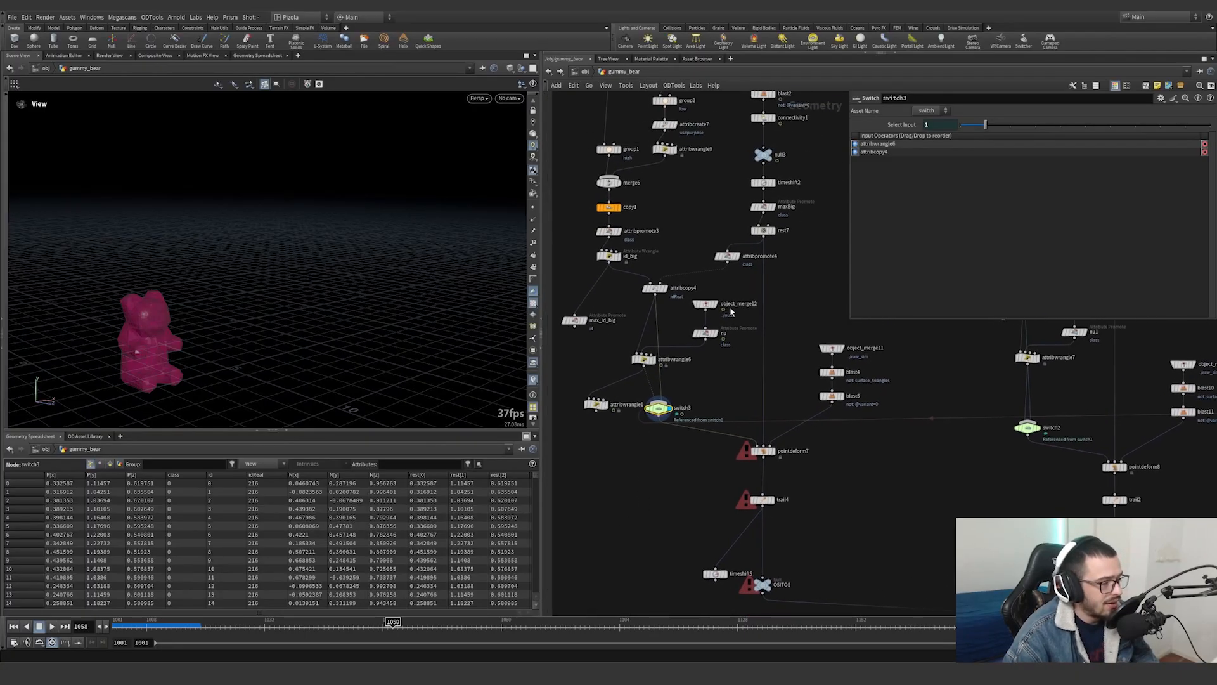
click(167, 623)
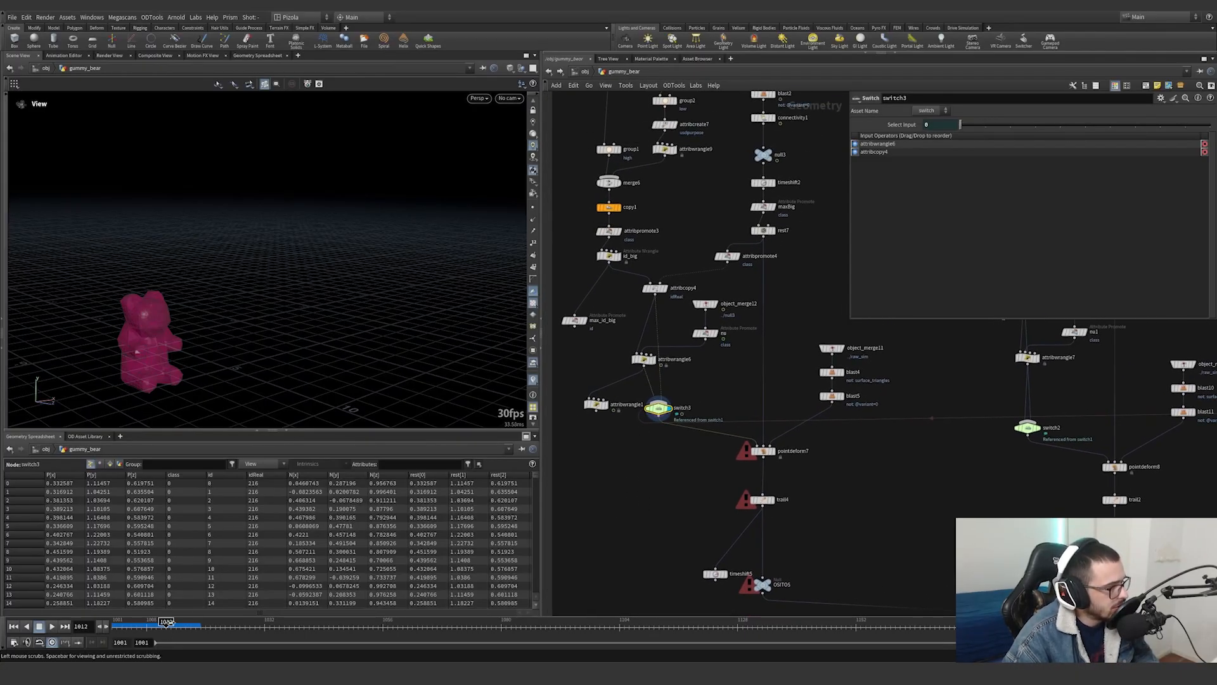
Examine the big bear up close and display the rest7 node to compare its extracted rest shape
drag(152, 353, 139, 348)
right_drag(139, 348, 222, 318)
drag(222, 318, 208, 305)
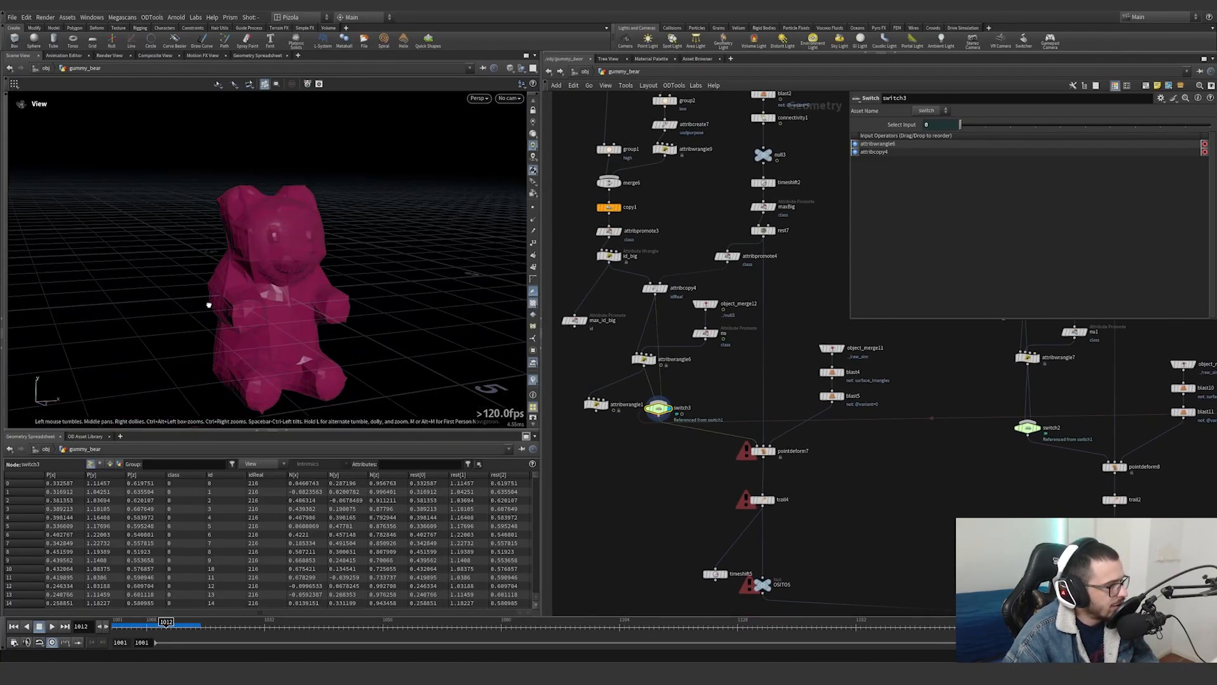
click(771, 231)
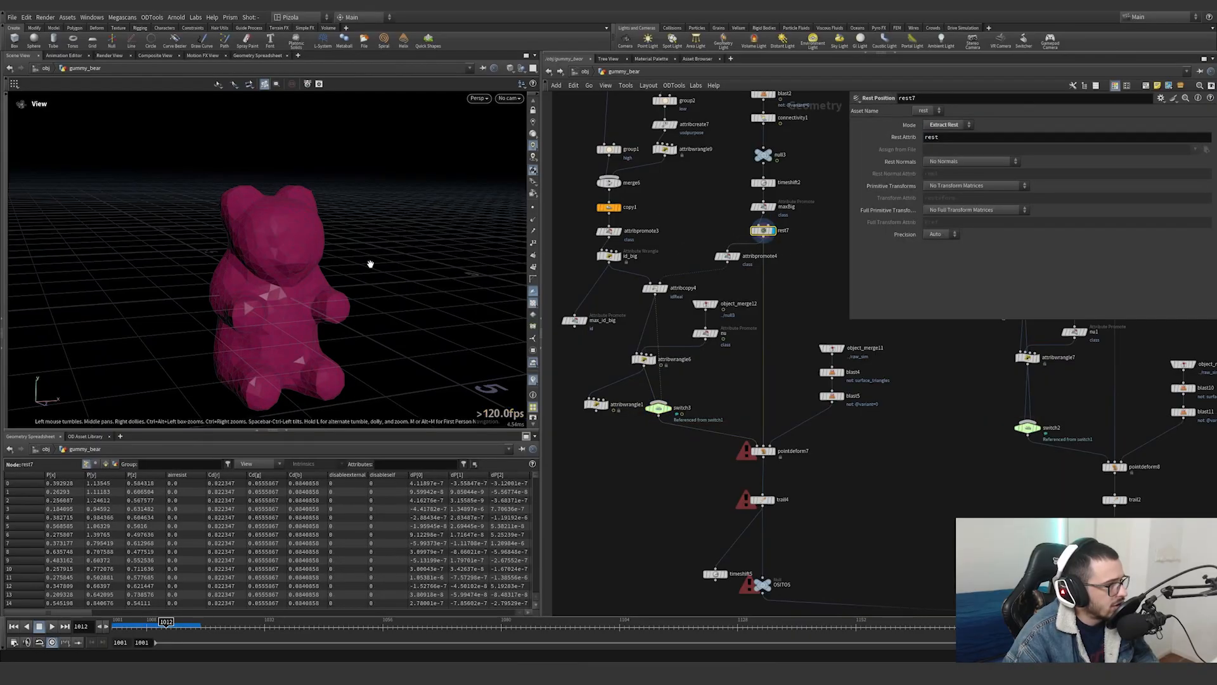
middle_drag(768, 299, 716, 287)
click(792, 336)
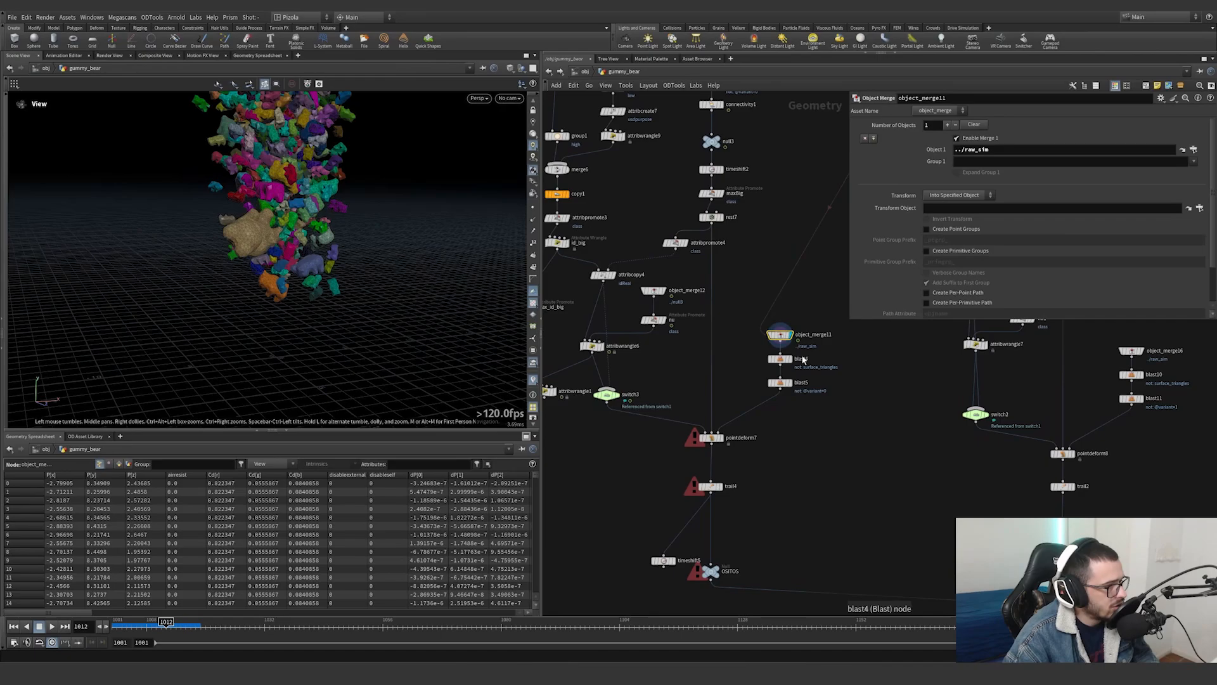
scroll(797, 356, up, 3)
click(789, 359)
click(787, 394)
scroll(283, 237, down, 4)
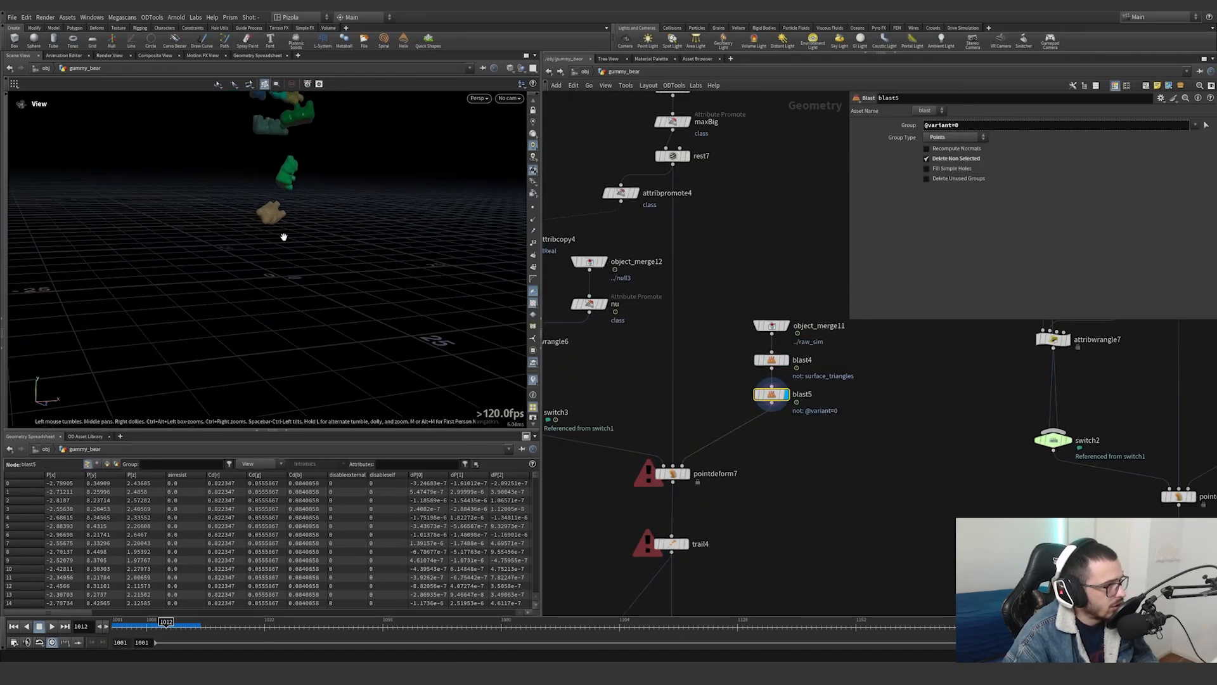
middle_drag(325, 219, 333, 321)
middle_drag(726, 394, 808, 364)
scroll(768, 443, up, 1)
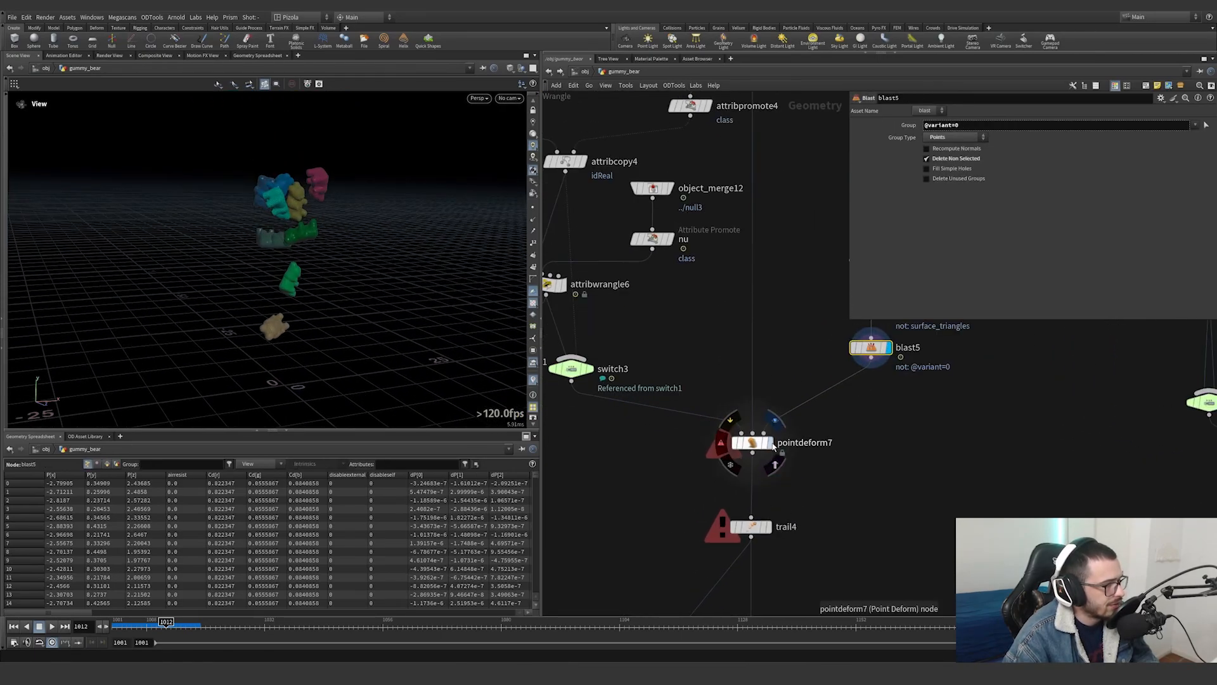
Display pointdeform7 to examine its Piece Attribute, and check switch3's Select Input while scrubbing the timeline to frame 1022
click(768, 443)
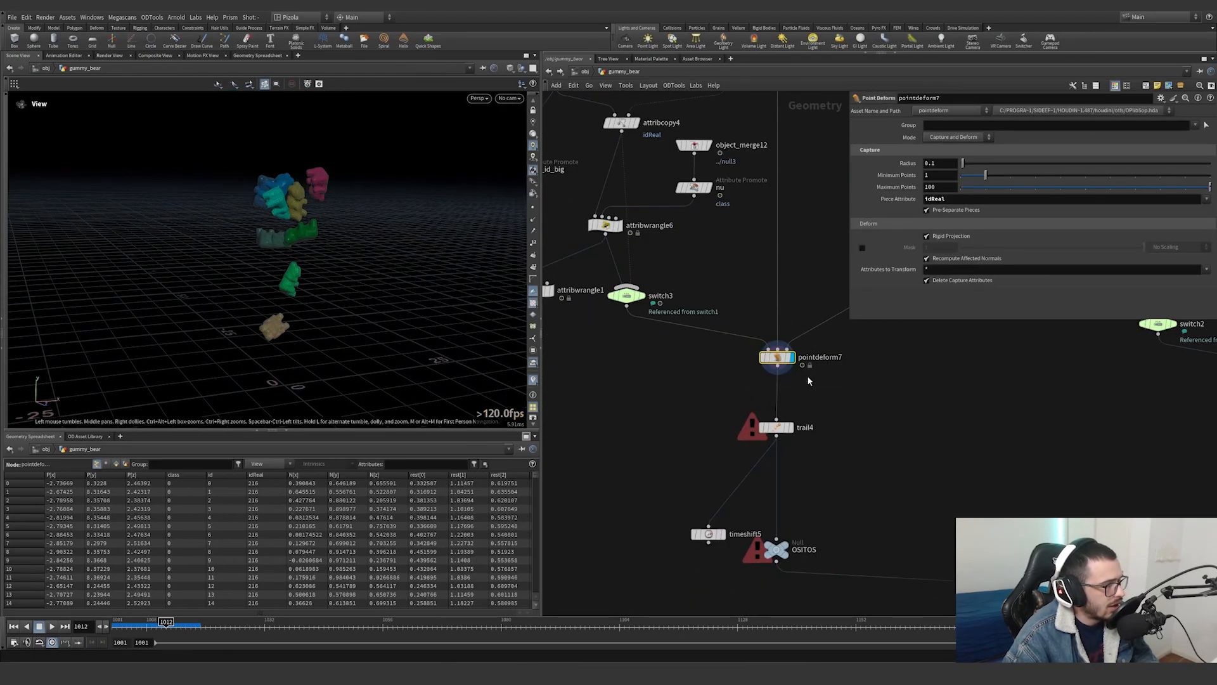
middle_drag(808, 380, 729, 427)
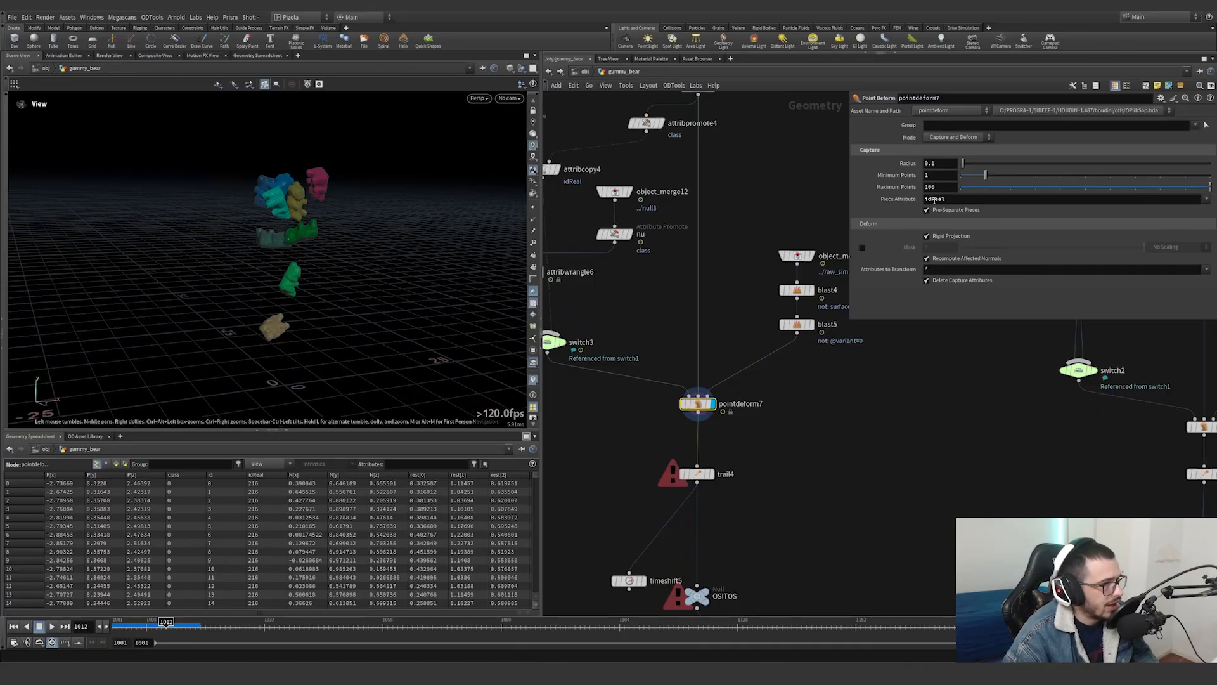
middle_drag(603, 300, 664, 303)
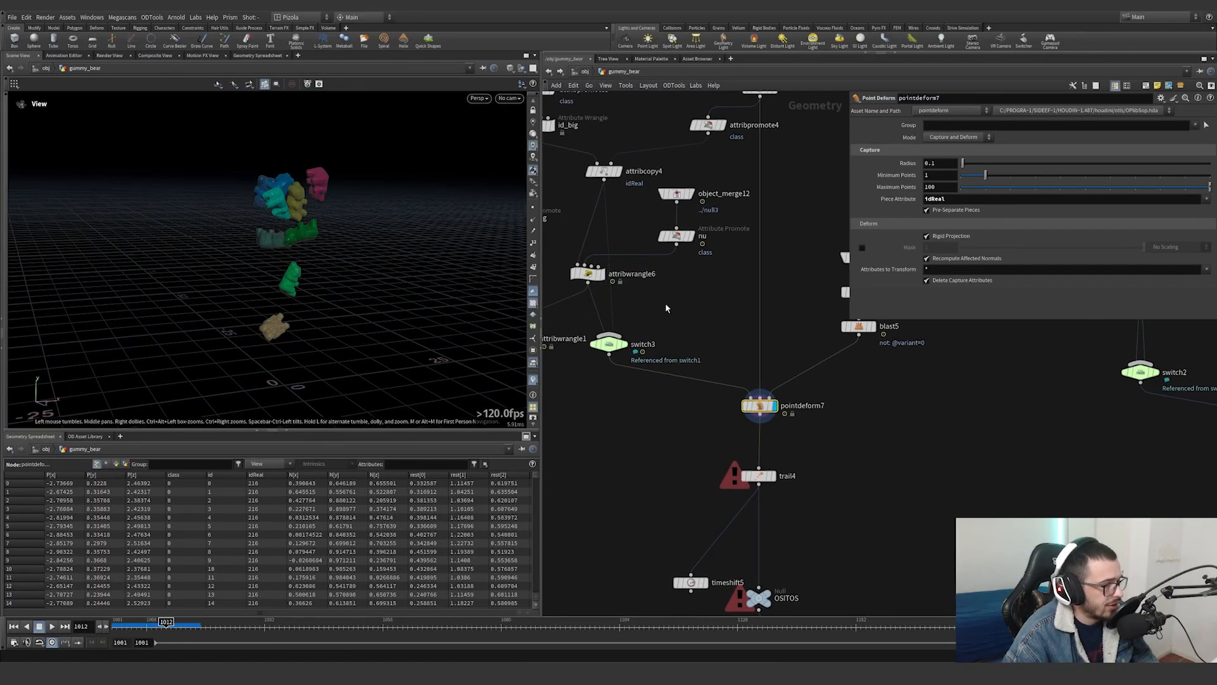
drag(665, 302, 574, 370)
middle_drag(709, 317, 659, 321)
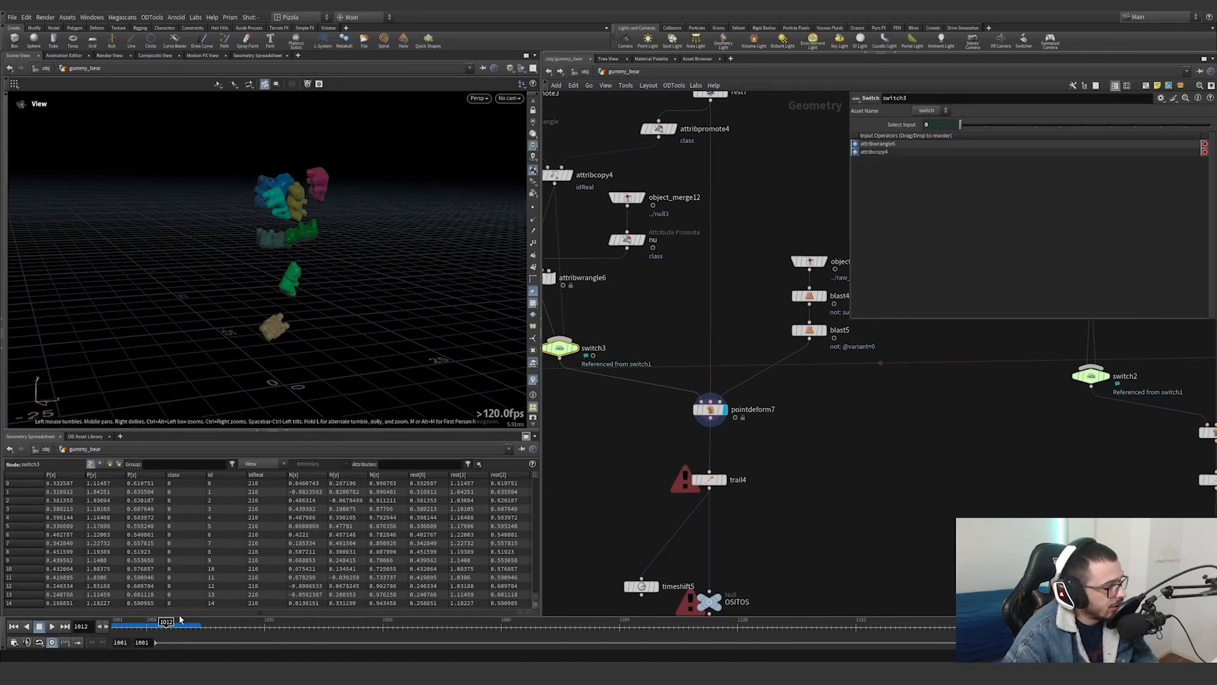
drag(166, 624, 215, 623)
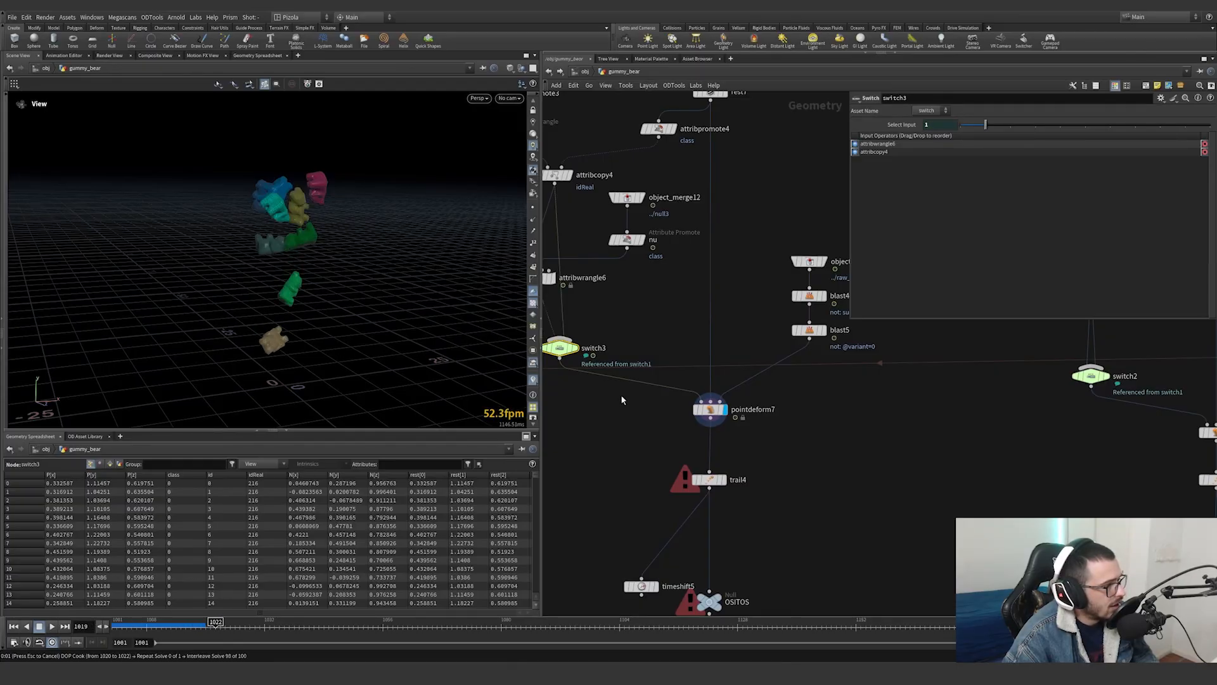
Visualize the id point attribute instead of idReal from pointdeform7's node info and examine the deformed bears
middle_click(711, 410)
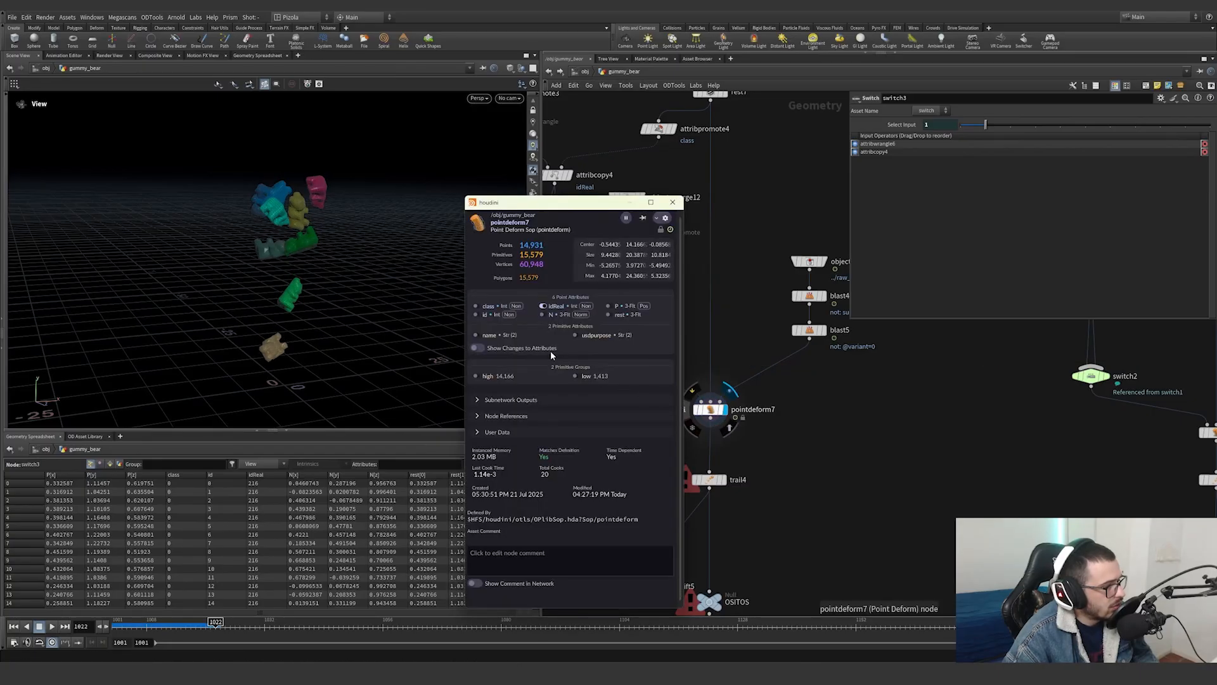
click(672, 202)
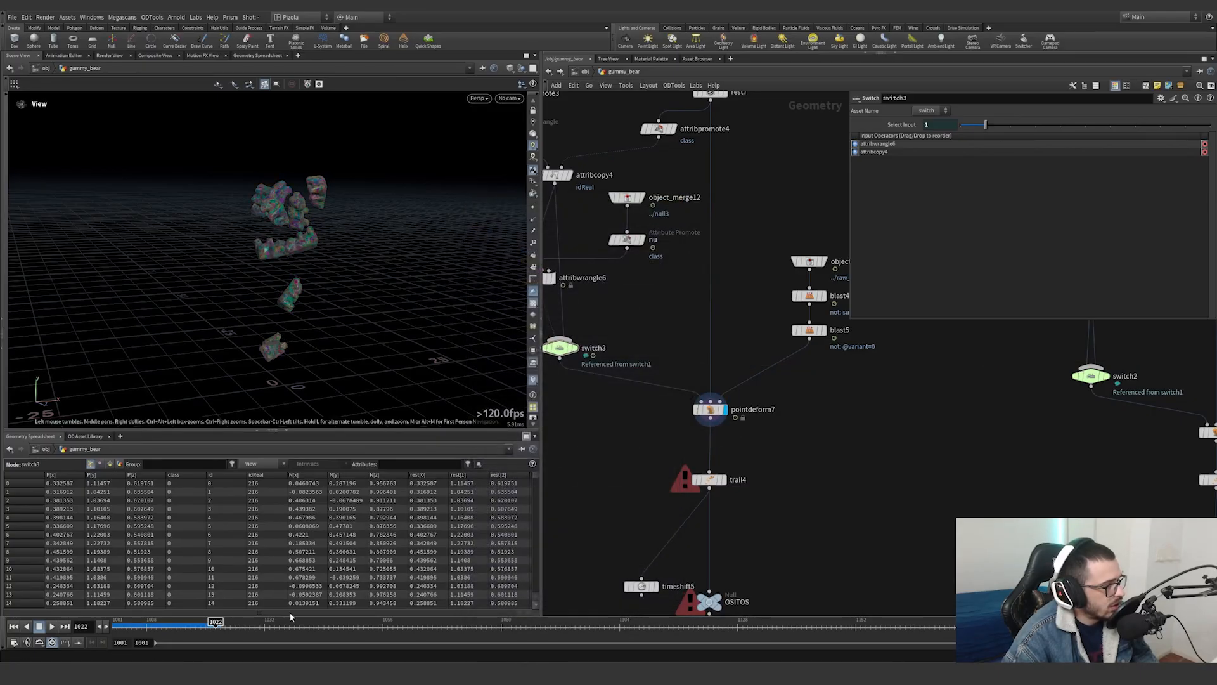
mouse_move(216, 623)
mouse_down()
mouse_move(180, 627)
mouse_move(216, 627)
mouse_up()
right_drag(255, 358, 315, 351)
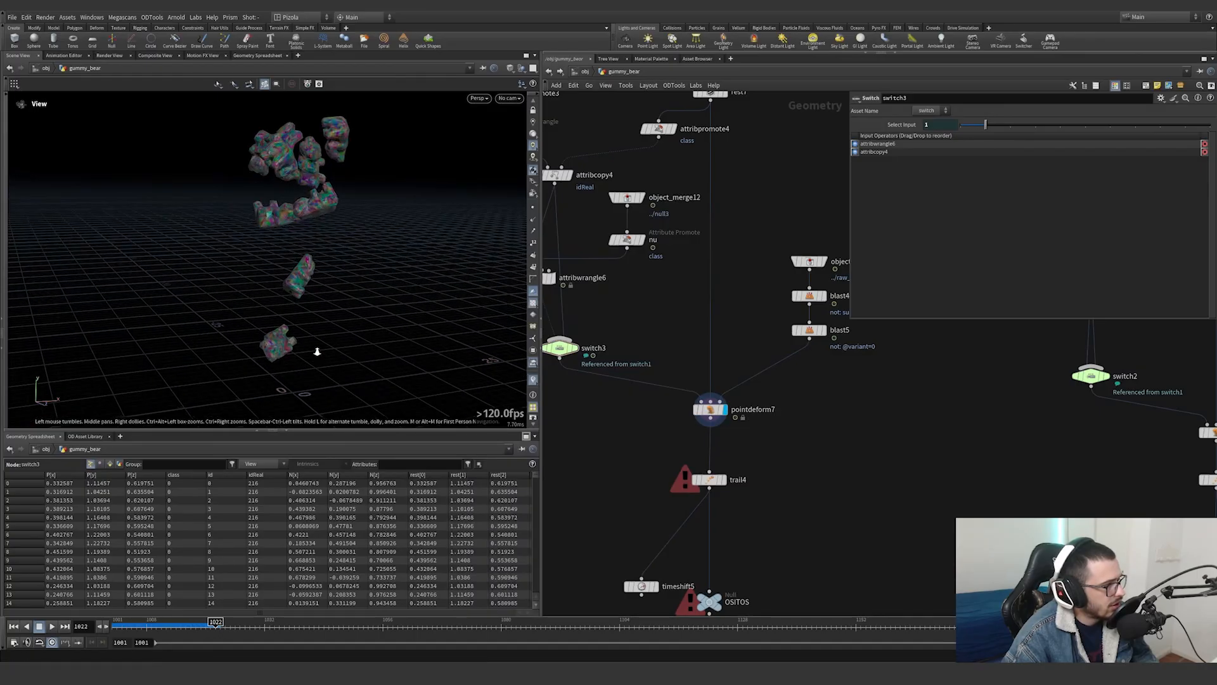
Display trail4 and show the point trails to view the computed velocities on the big bears
click(721, 480)
click(707, 480)
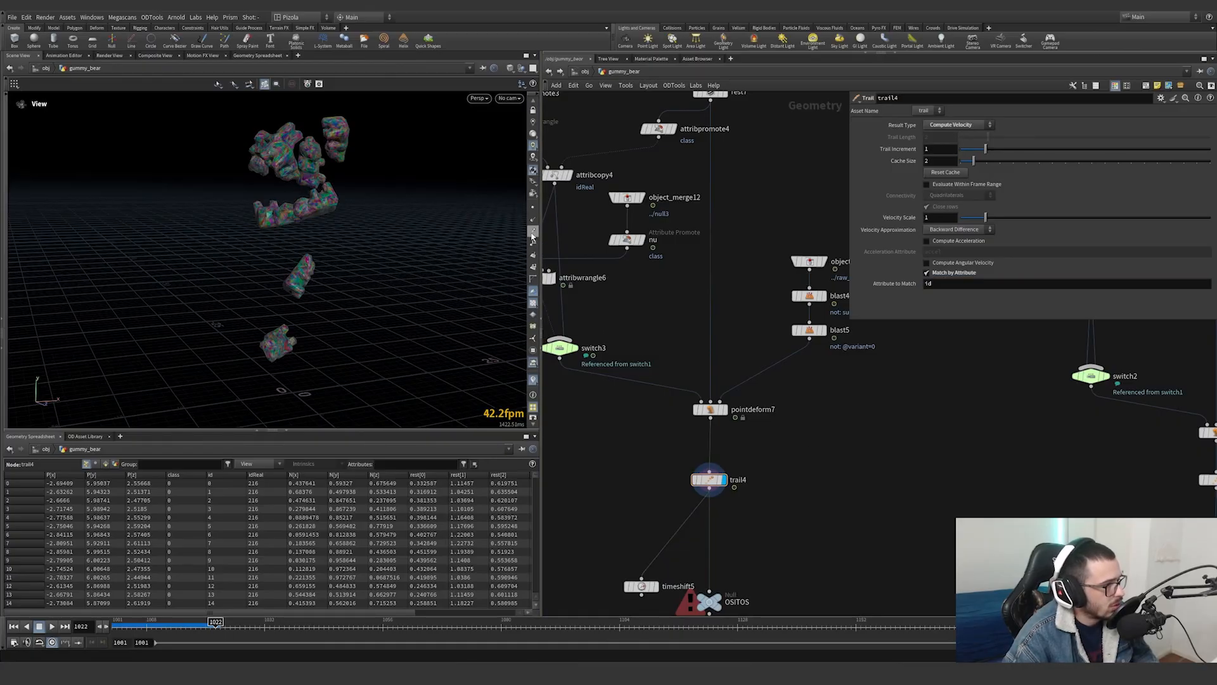
click(533, 230)
Display the OSITOS null and select all nodes of the big-bear branch to outline that setup
middle_drag(720, 481, 751, 389)
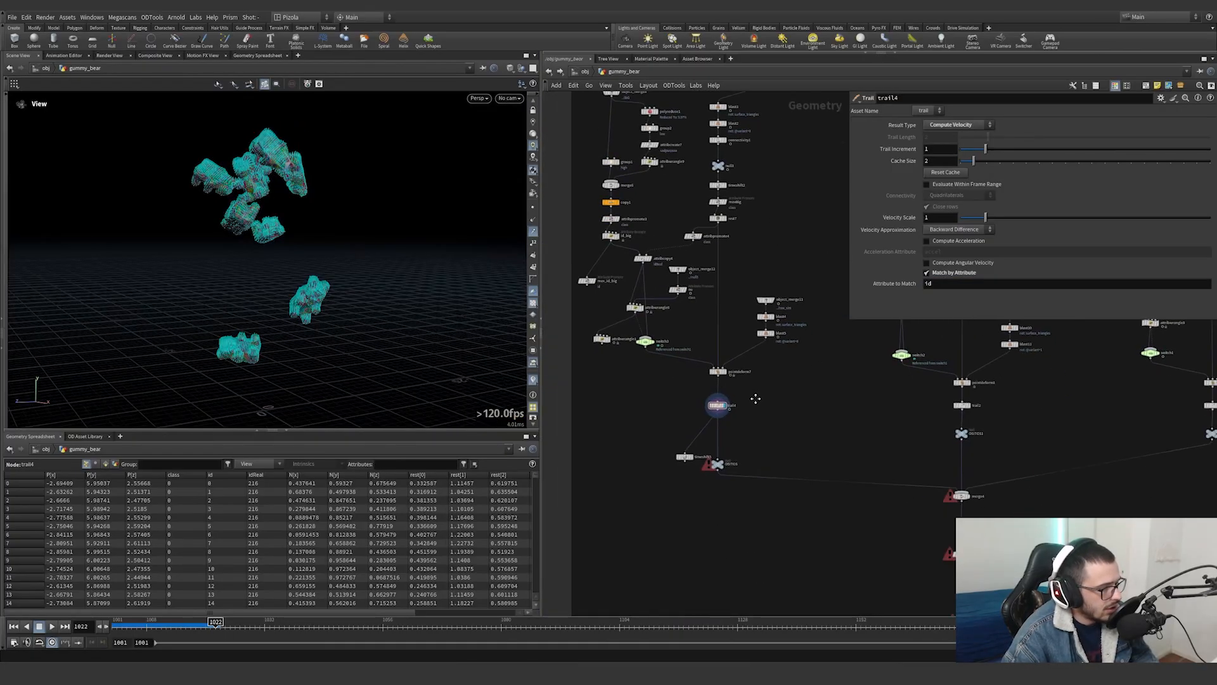
click(721, 452)
drag(765, 422, 673, 469)
scroll(812, 429, down, 3)
middle_drag(811, 431, 772, 462)
scroll(776, 459, down, 1)
drag(758, 507, 644, 267)
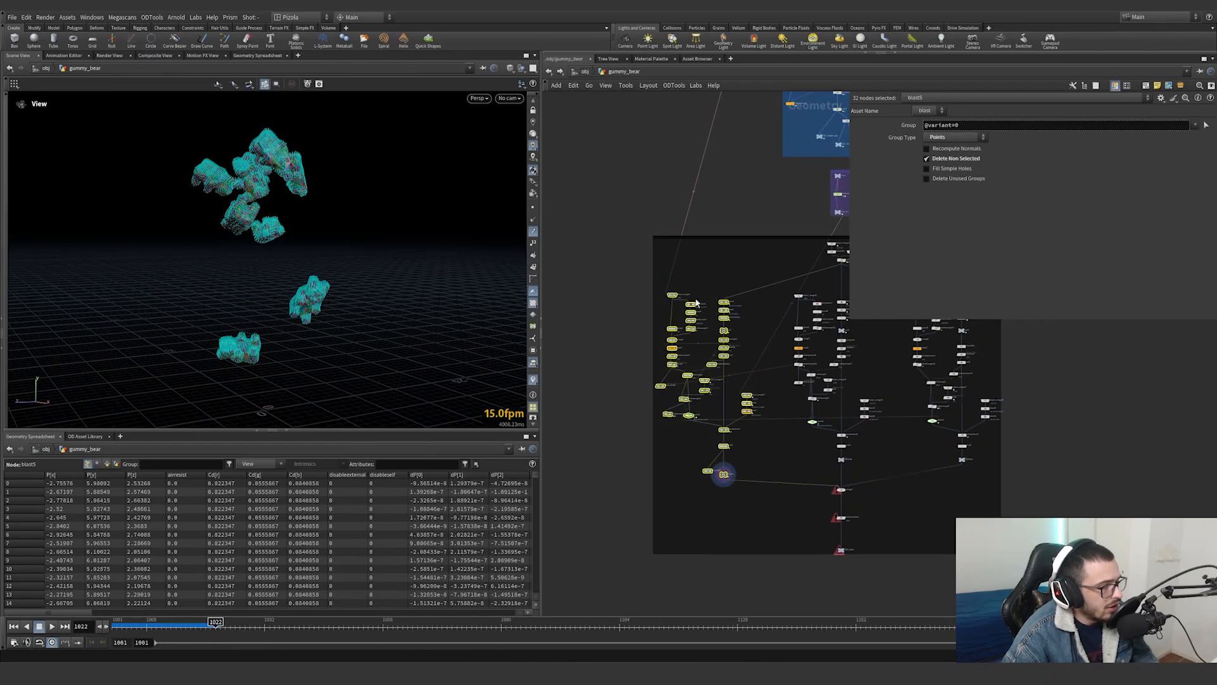
middle_drag(763, 421, 687, 422)
scroll(674, 379, up, 3)
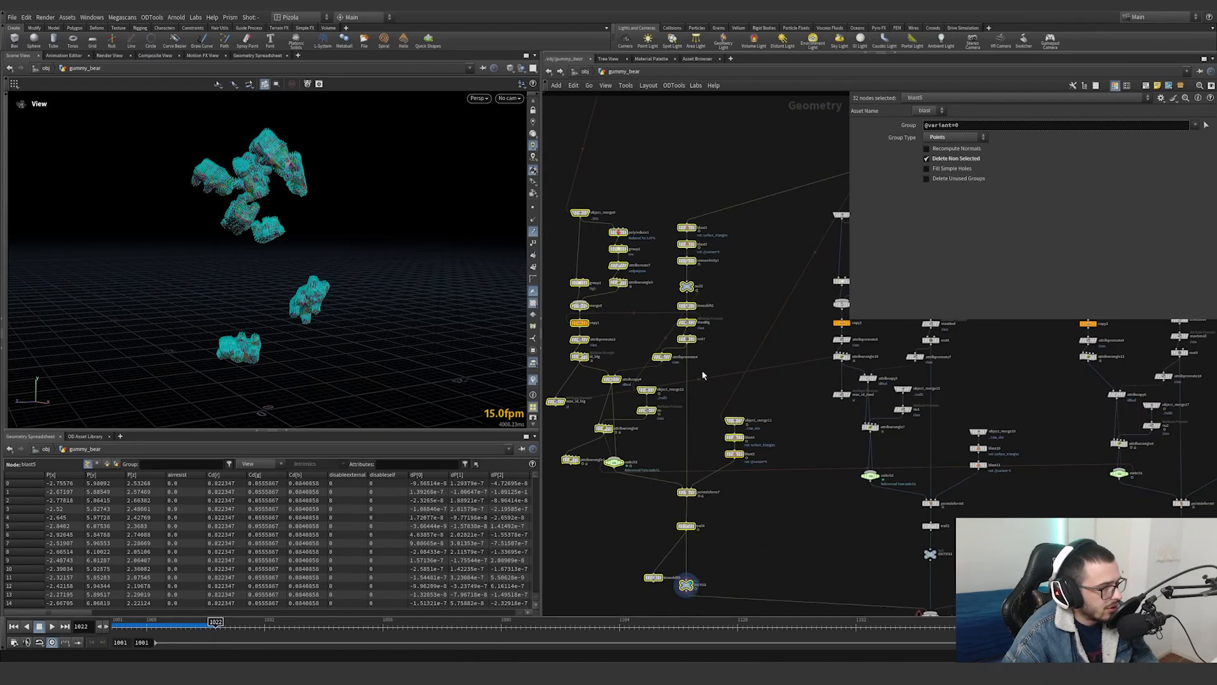
Inspect attribwrangle10 in the middle branch, checking its VEX id expression and the evaluated value of its Prev parameter
drag(845, 356, 845, 358)
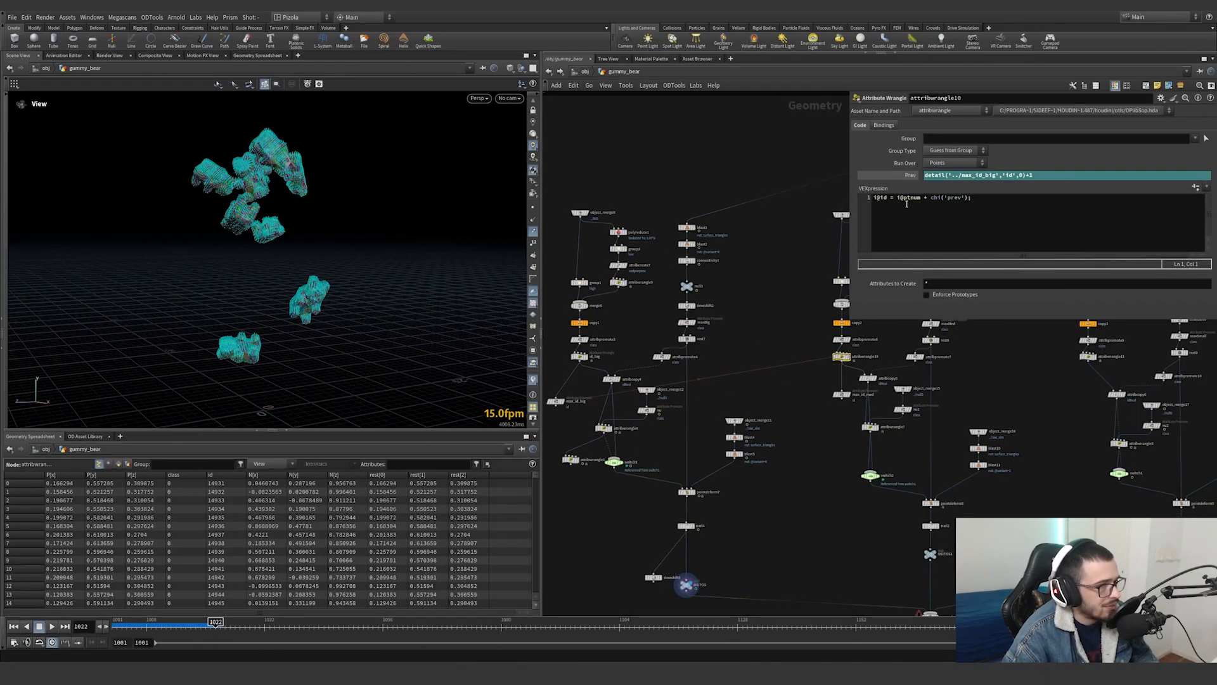
drag(929, 198, 939, 198)
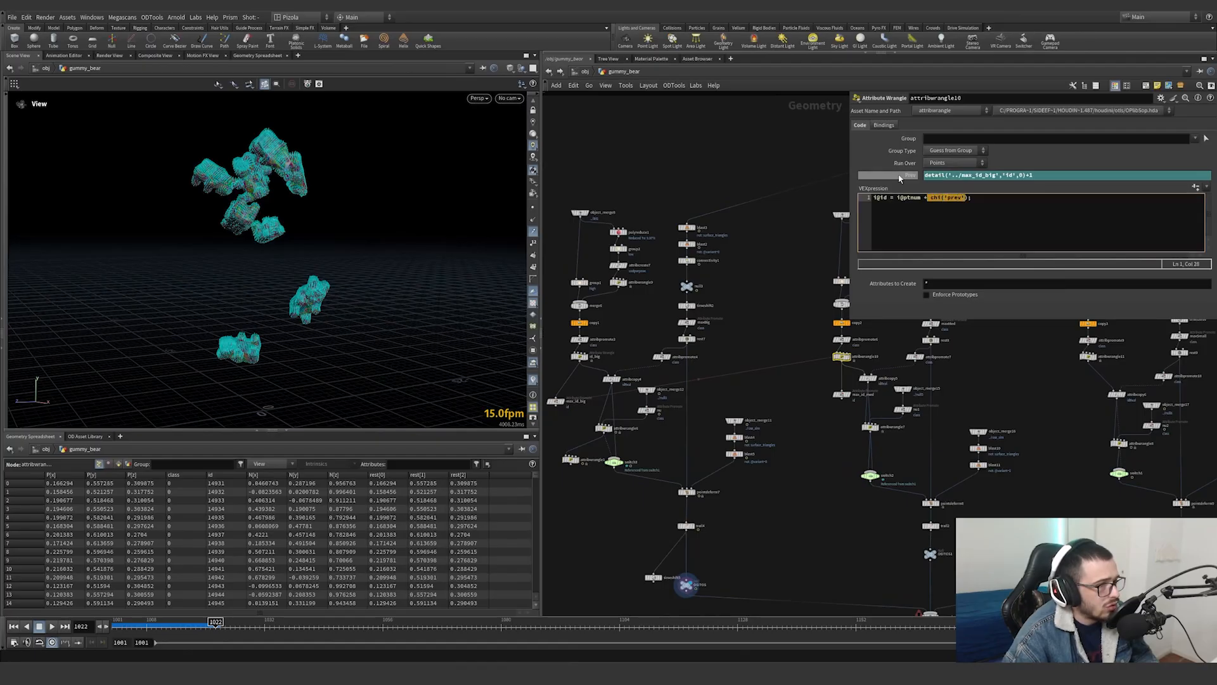
click(901, 177)
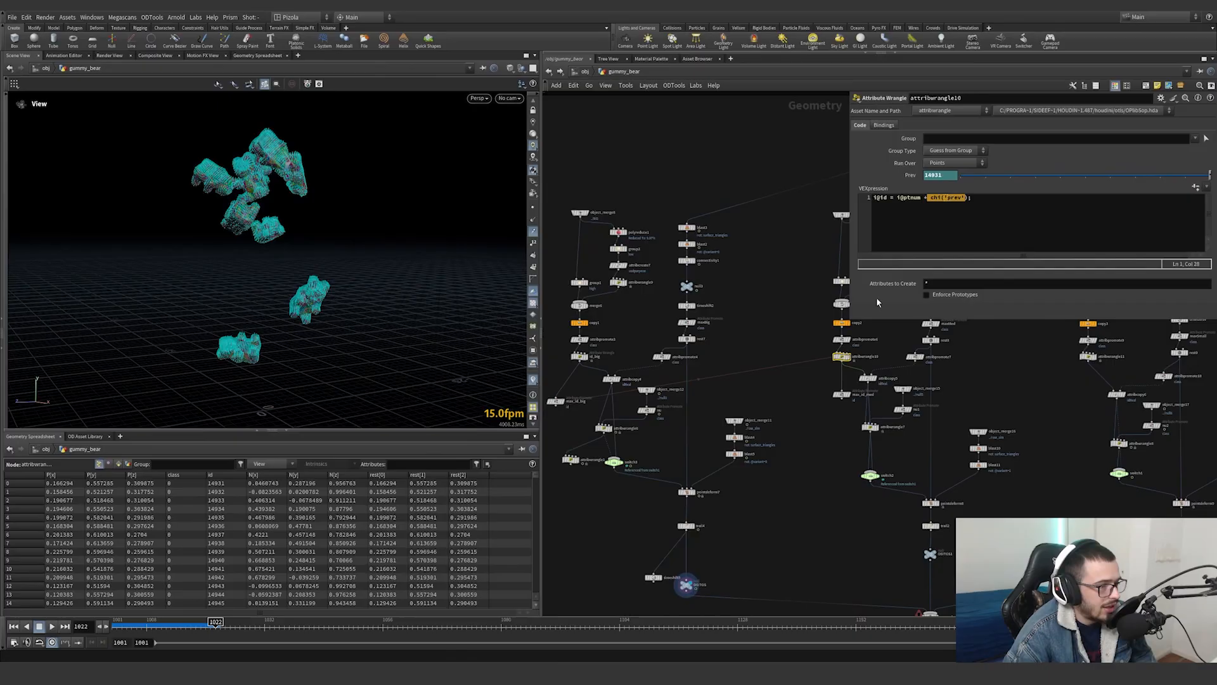
click(931, 199)
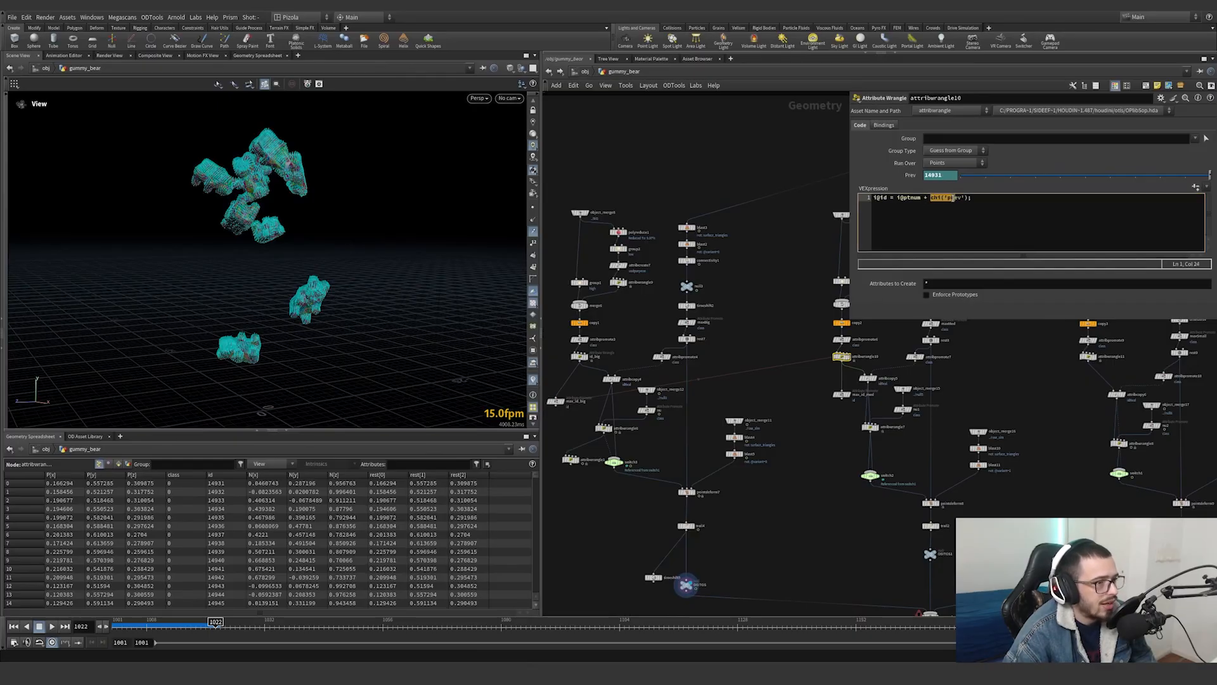
scroll(978, 426, down, 1)
click(983, 372)
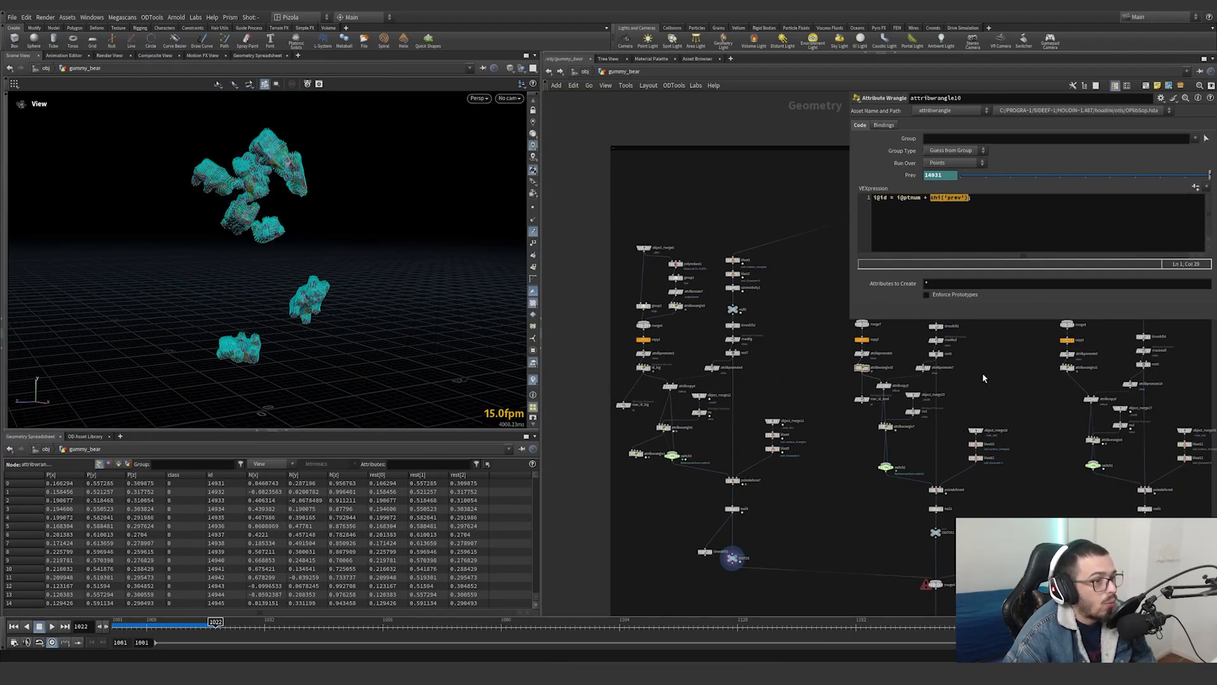
Display merge4 to examine the combined bears from the OSITOS, OSITOS1 and OSITOS2 branches
scroll(982, 372, down, 2)
middle_drag(982, 371, 812, 344)
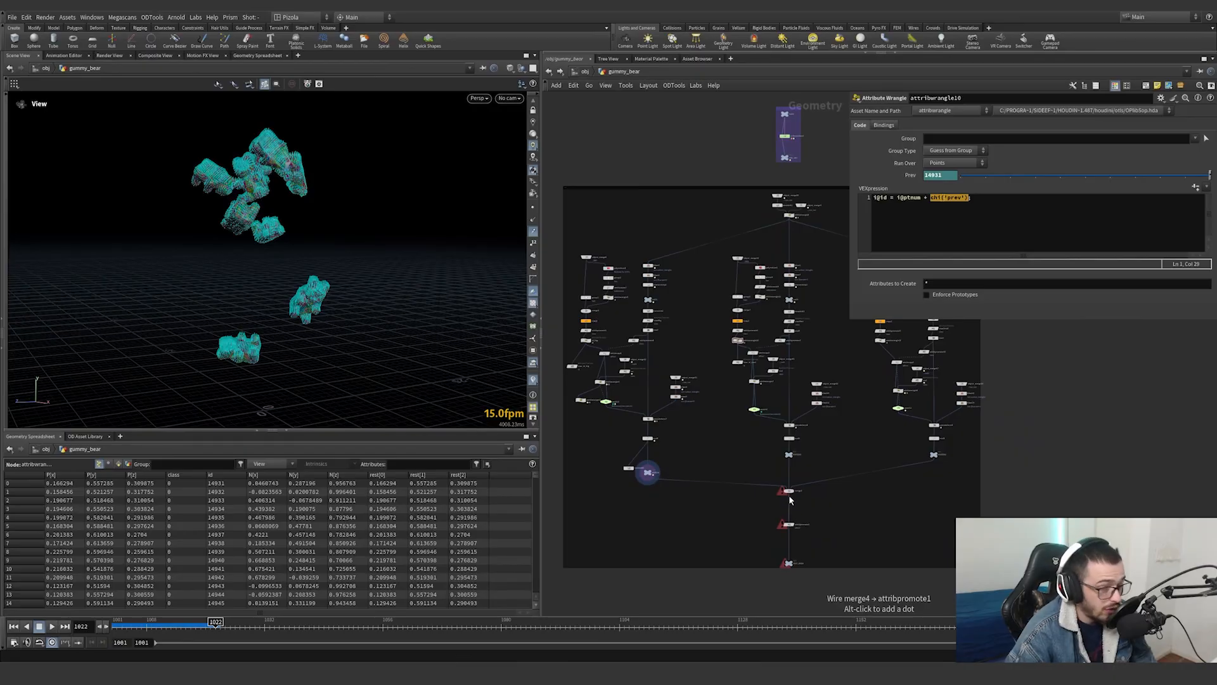
scroll(793, 500, up, 2)
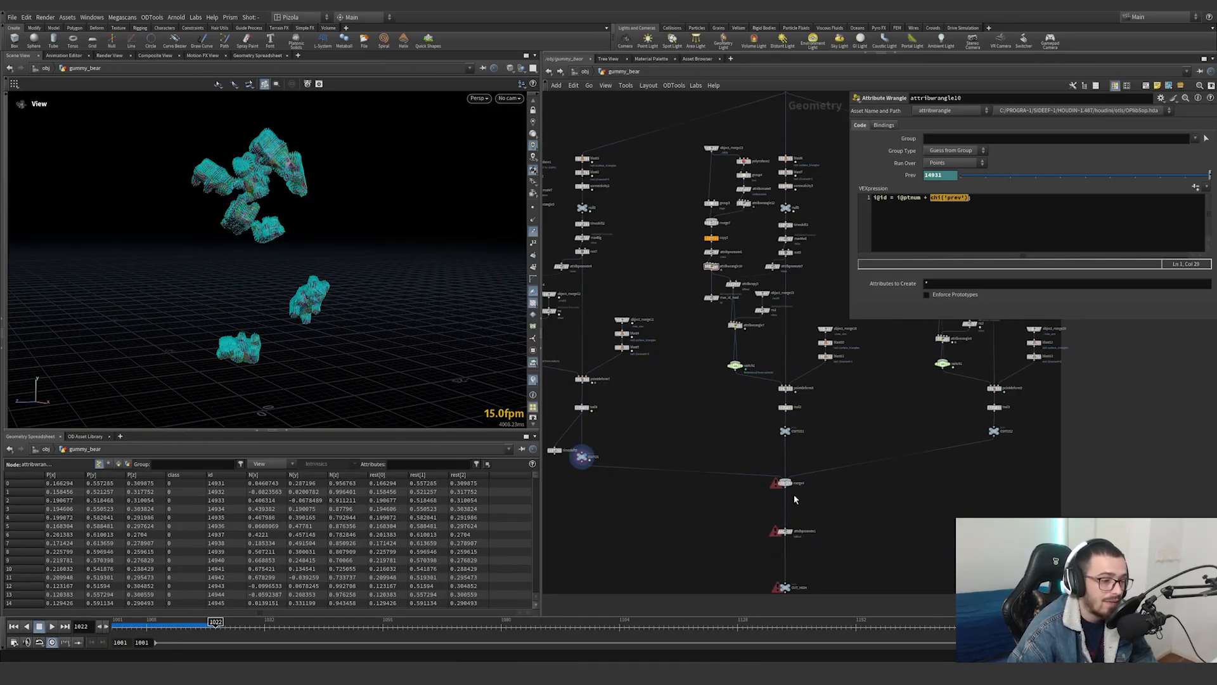
scroll(774, 446, down, 2)
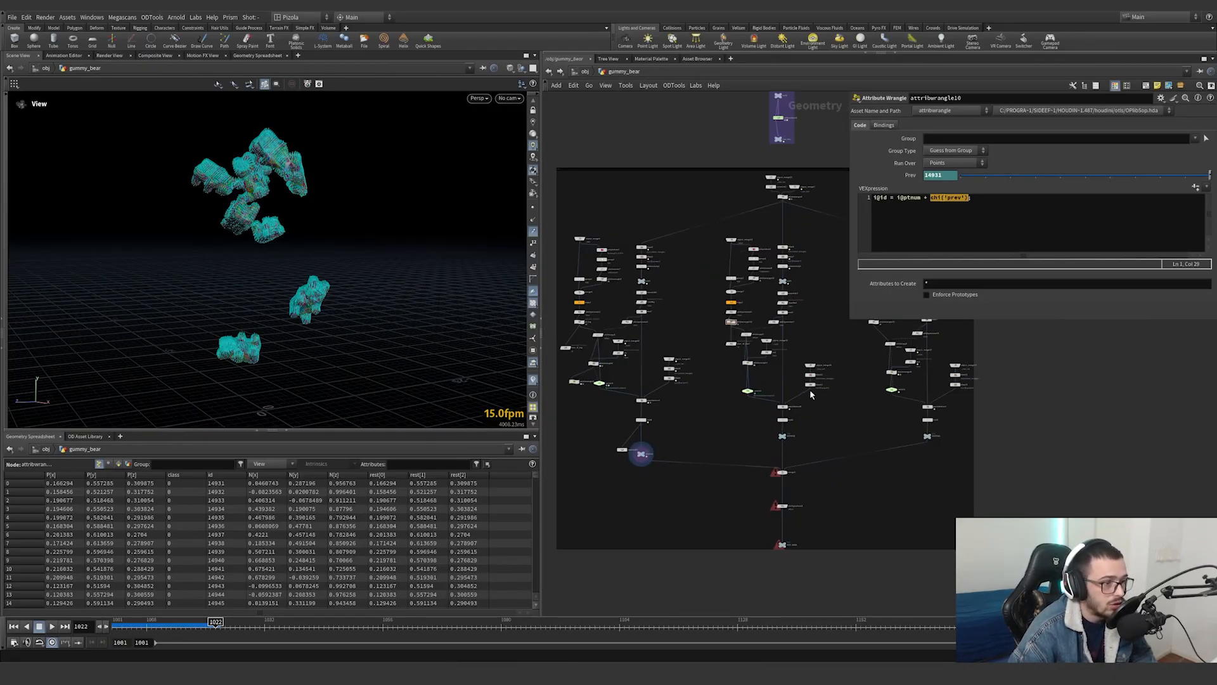
scroll(809, 389, up, 3)
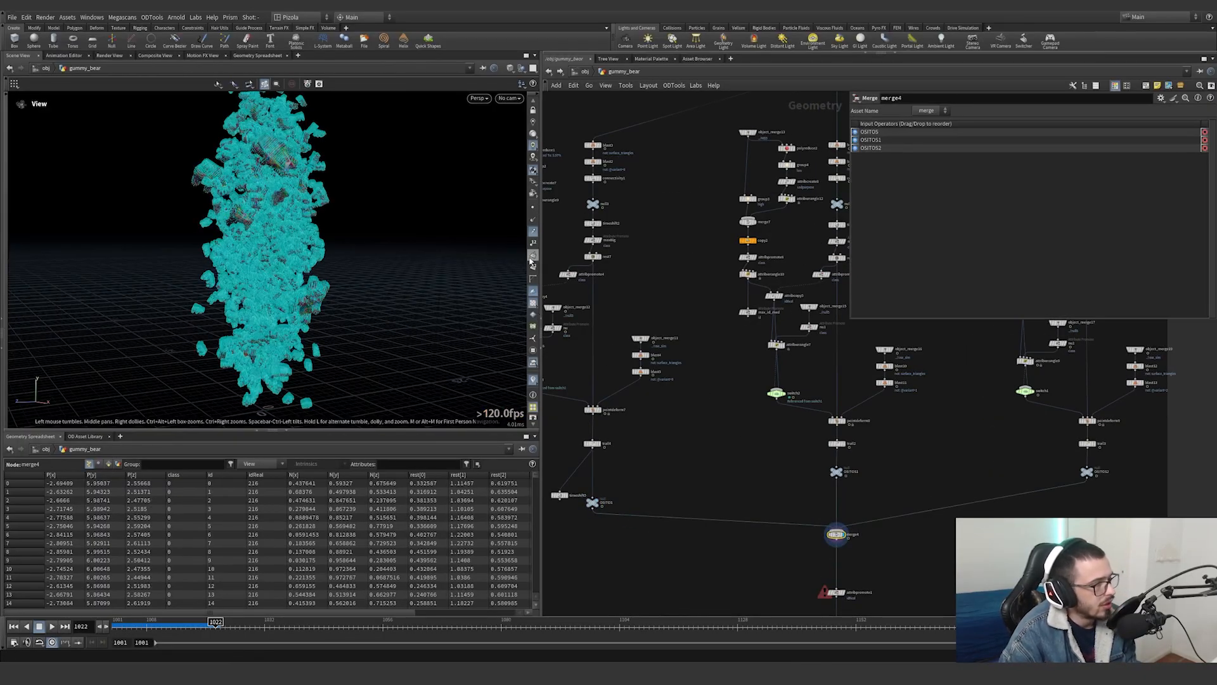
Hide the point trails and examine merge4's bears from several angles with its points sorted by id
click(533, 232)
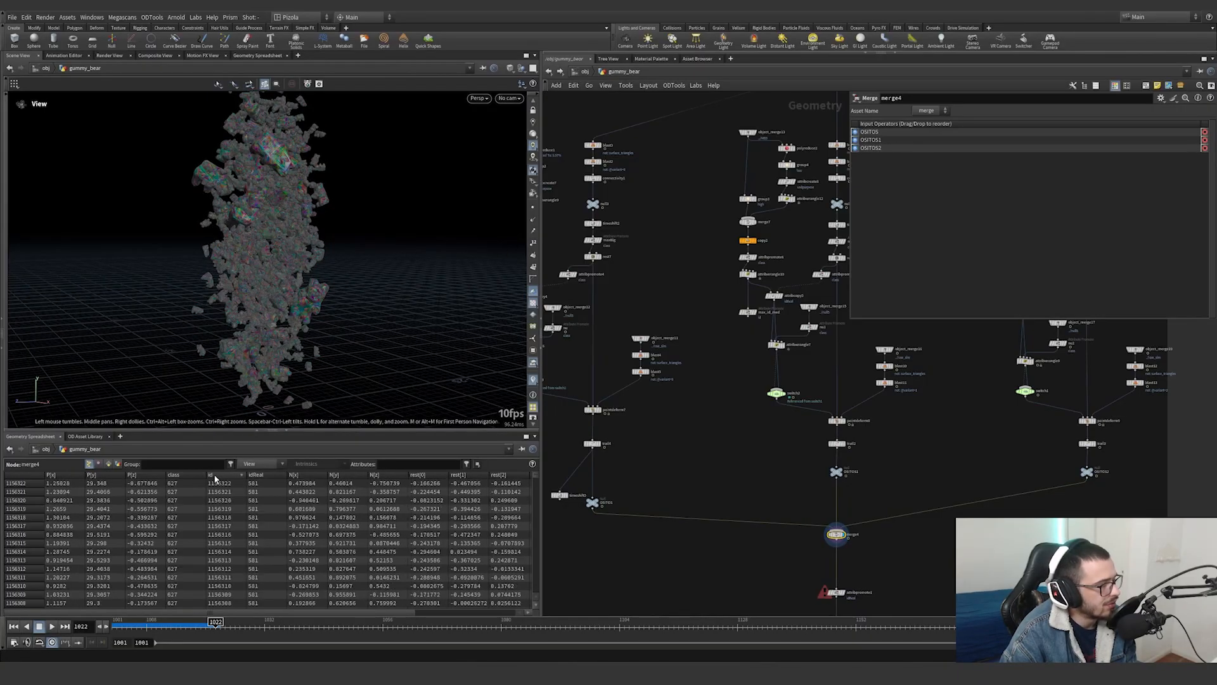
drag(257, 199, 218, 250)
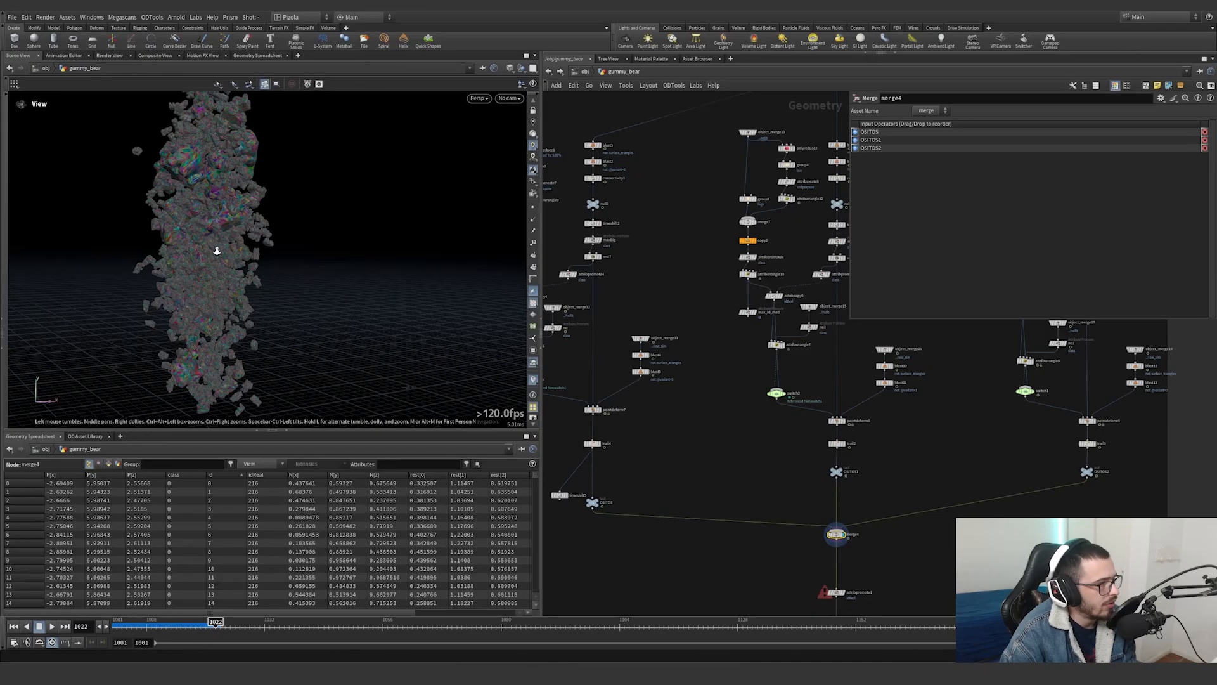
right_drag(218, 250, 228, 274)
drag(228, 274, 490, 275)
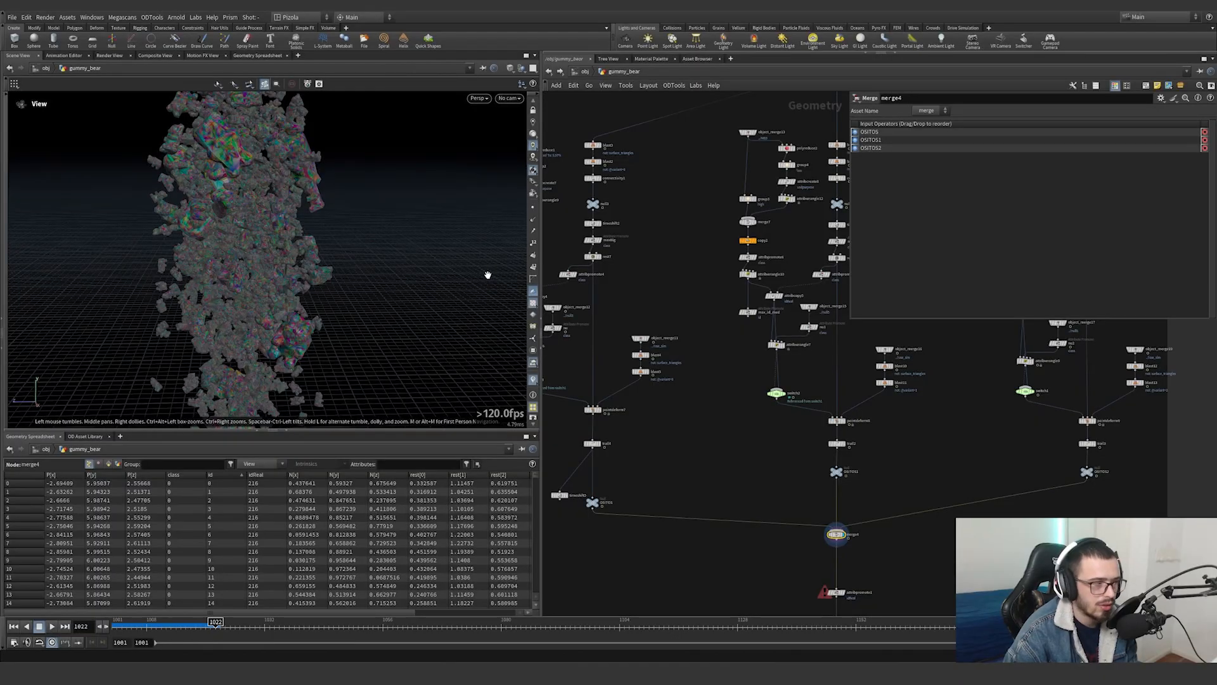
key(h)
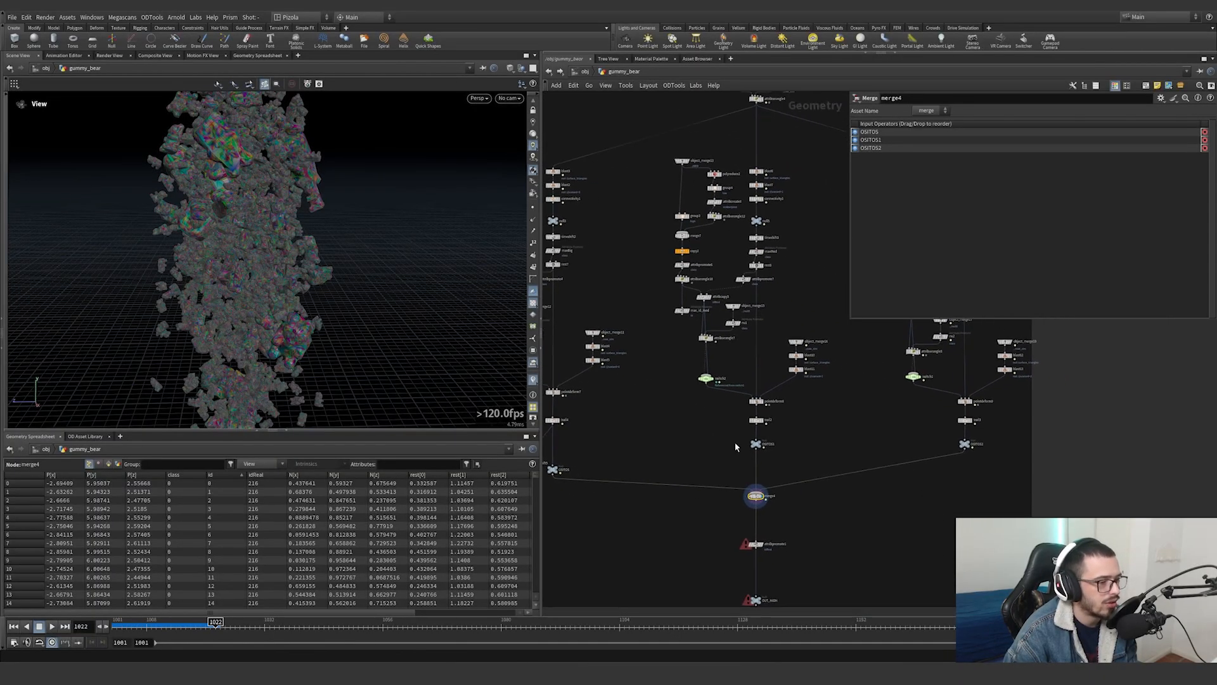
Inspect the Compute Velocity and Match by Attribute settings of trail3 in the small-bear branch
drag(958, 435, 656, 433)
drag(791, 515, 735, 542)
scroll(798, 466, down, 2)
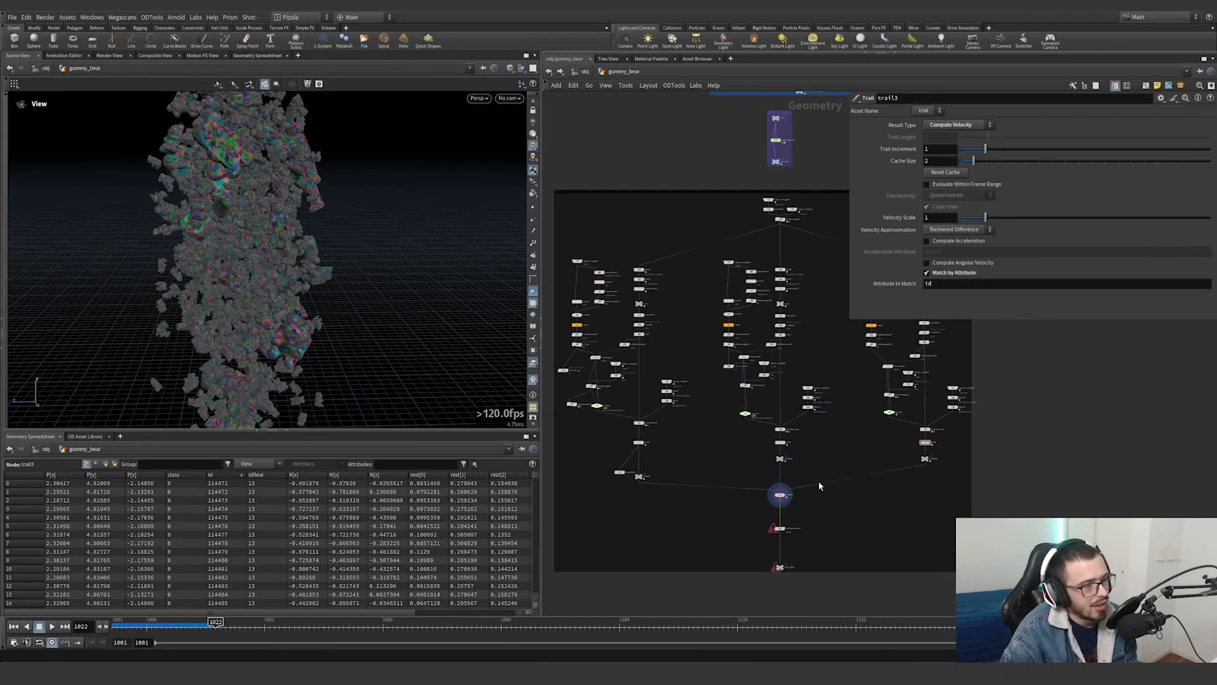
Bring up the Performance Monitor above the network editor and start recording a profile of the gummy_bear network
scroll(837, 469, down, 1)
scroll(843, 438, down, 4)
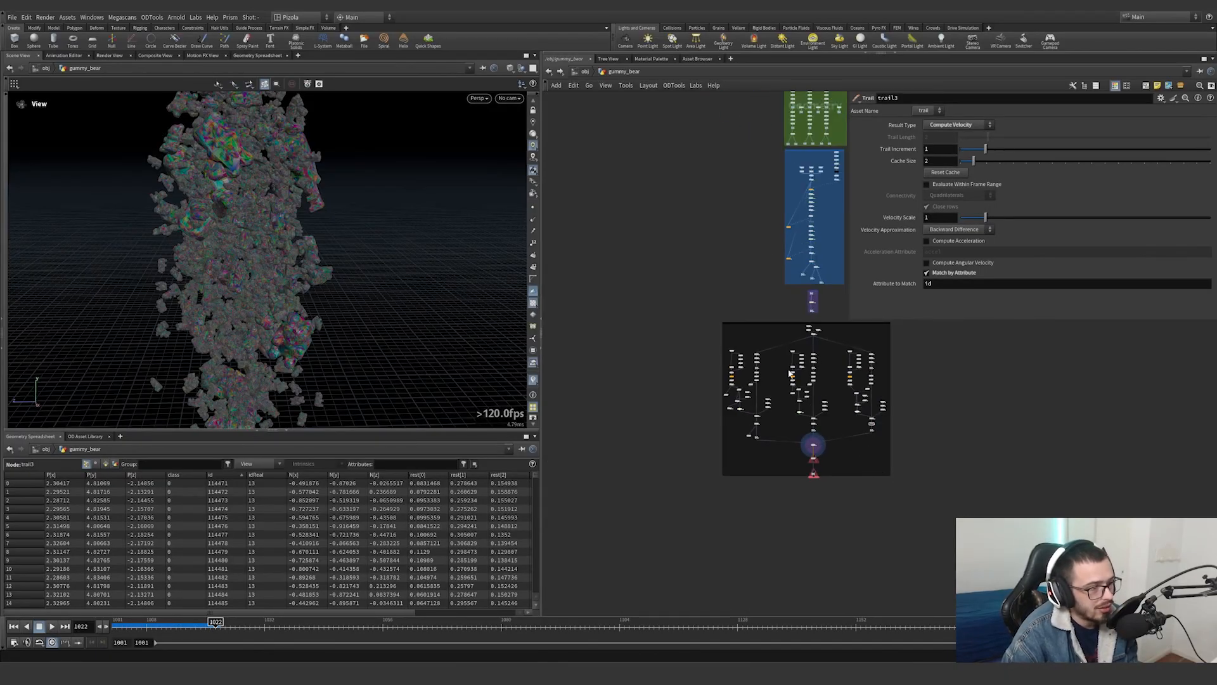
drag(683, 301, 925, 505)
drag(665, 420, 599, 352)
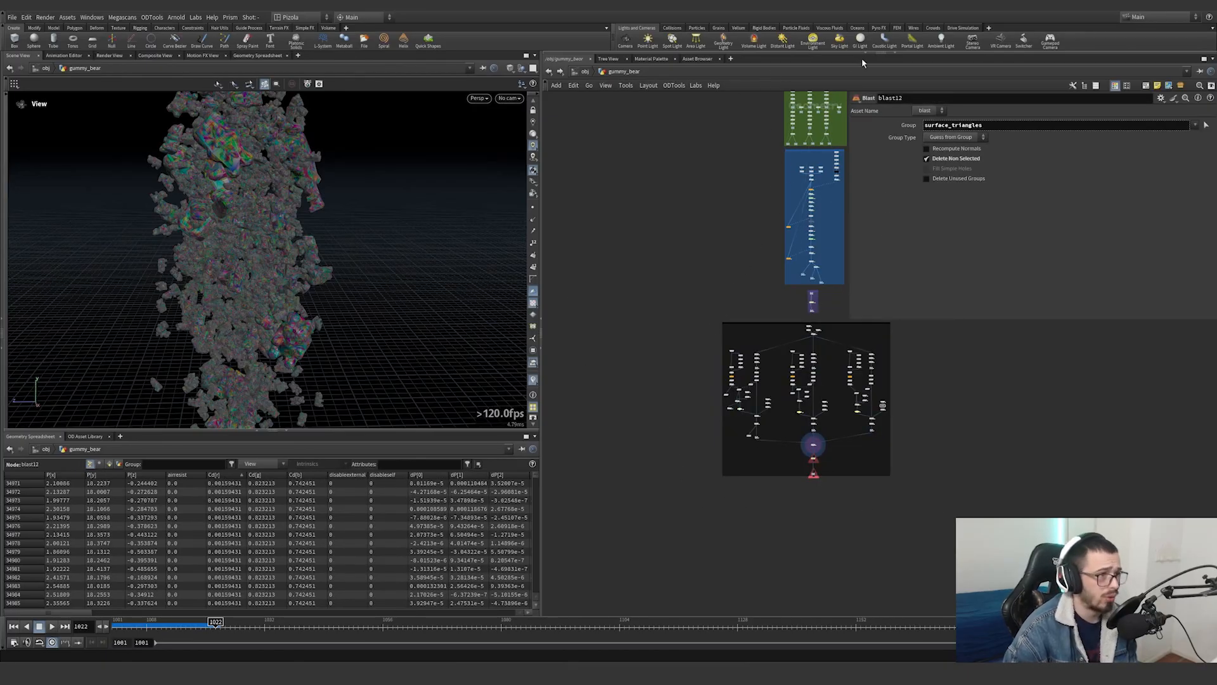
click(897, 54)
click(640, 55)
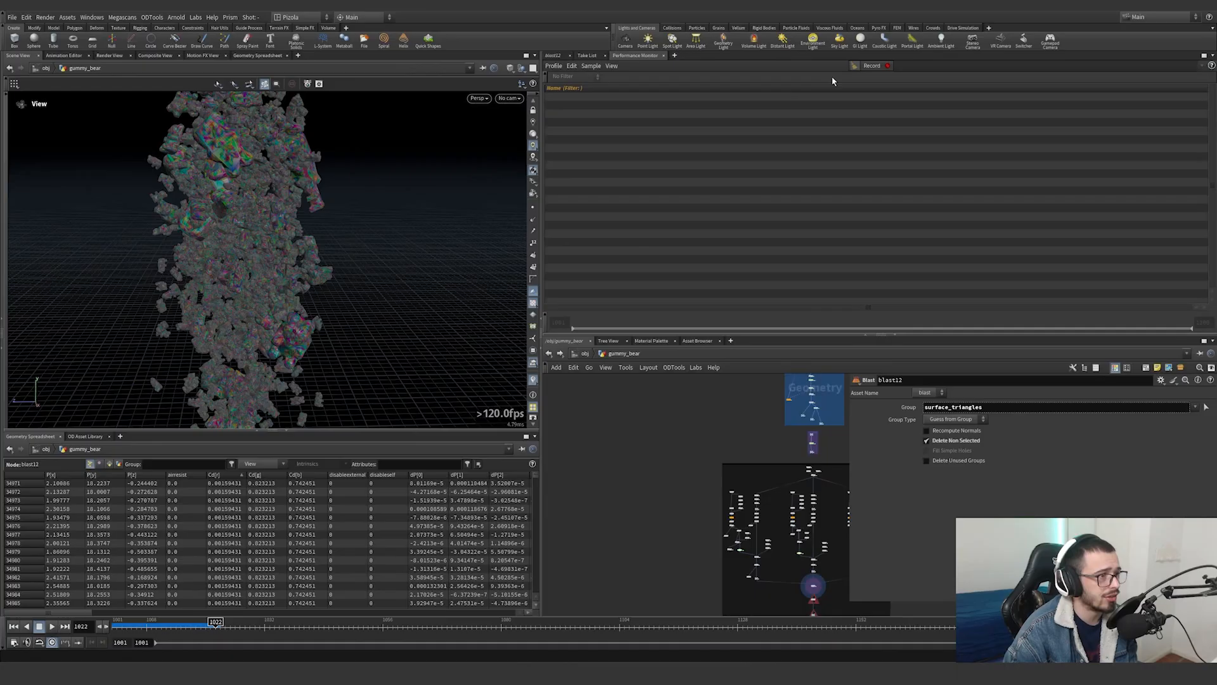
click(878, 68)
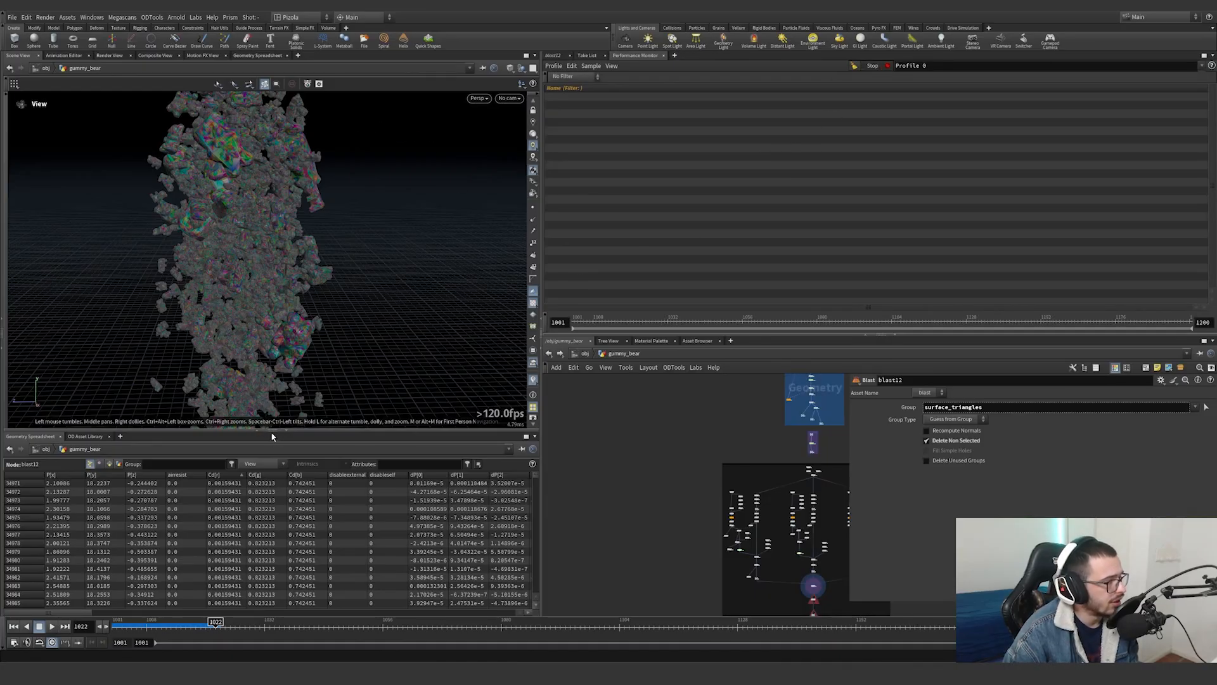
Expand the geometry spreadsheet over the viewport, profile a short playback, go to frame 1017 and stop the recording
key(ctrl+b)
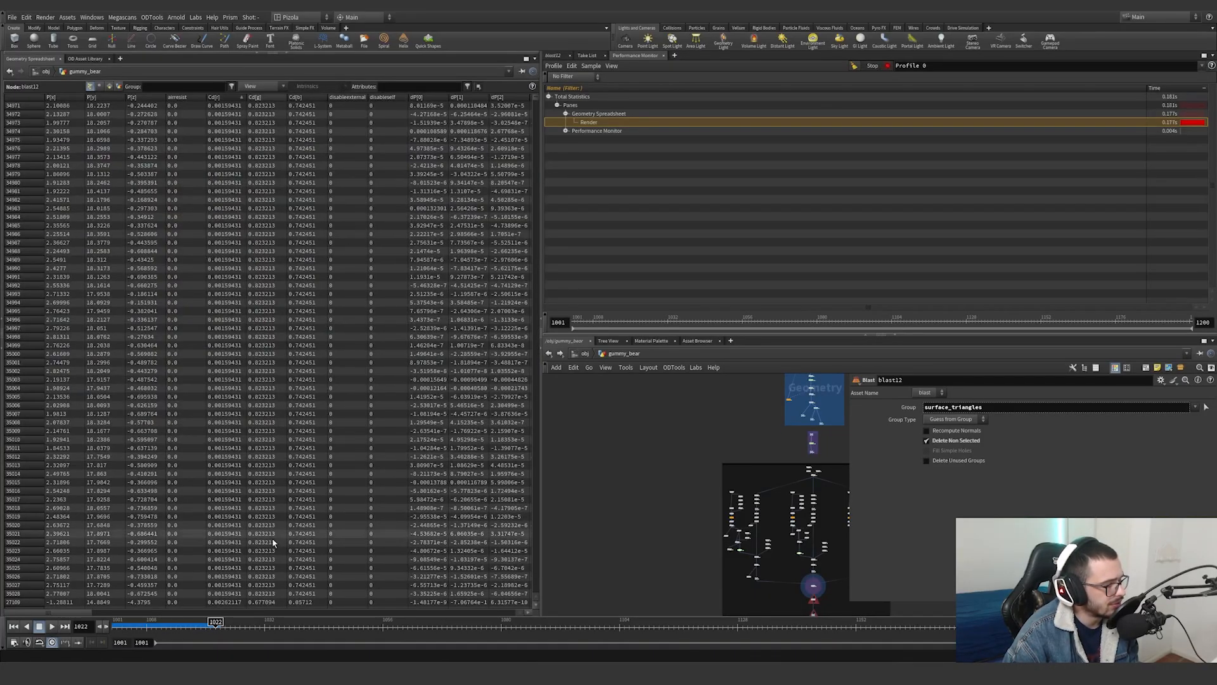
click(52, 627)
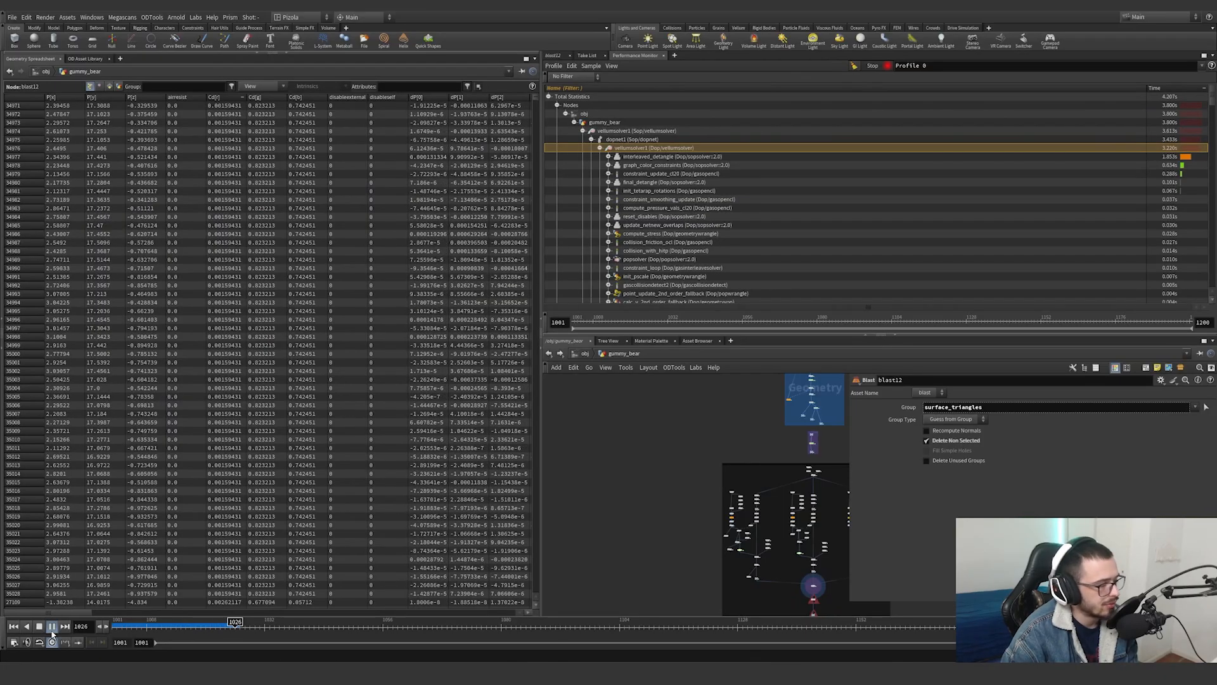
click(52, 630)
drag(211, 629, 191, 626)
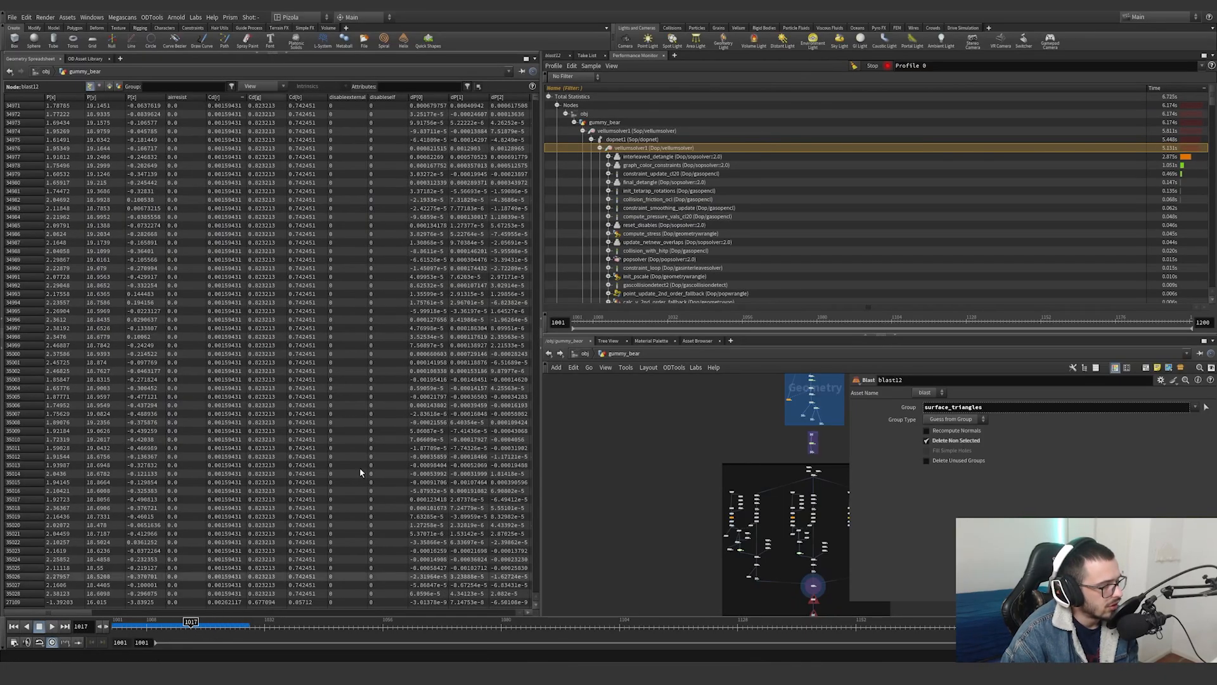
click(887, 68)
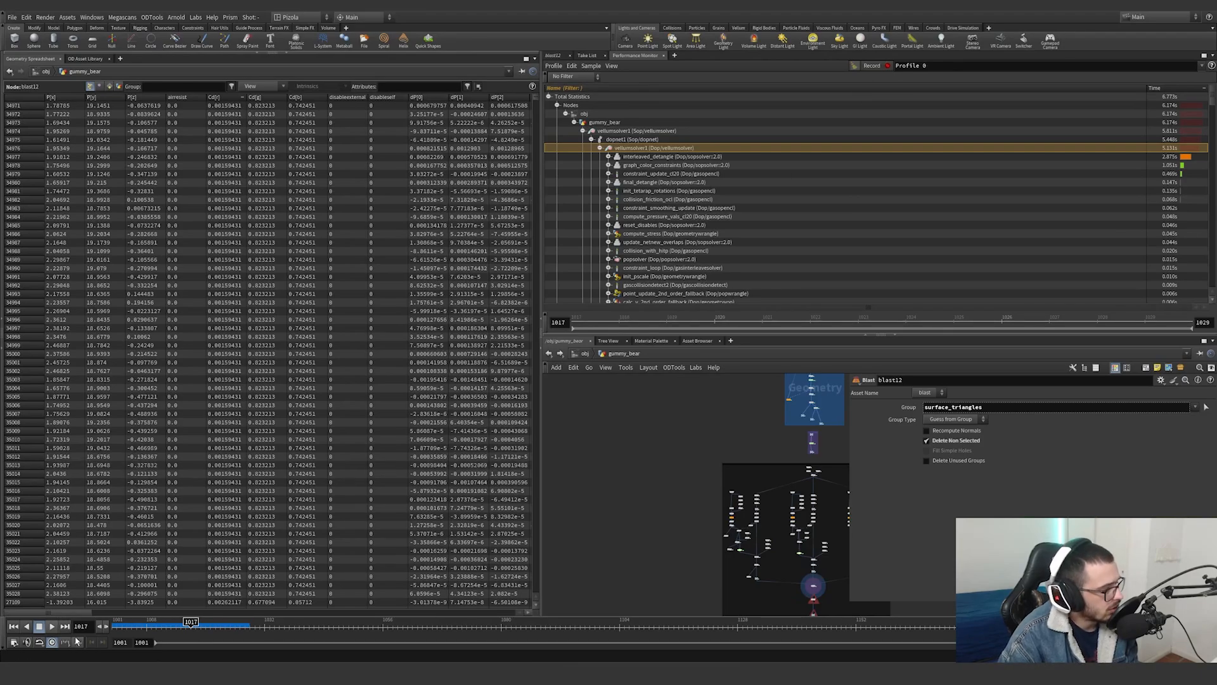
Step forward to frame 1024 and collapse the inner vellumsolver1 entry to compare the cook times inside dopnet1
click(105, 629)
click(105, 629)
click(105, 629)
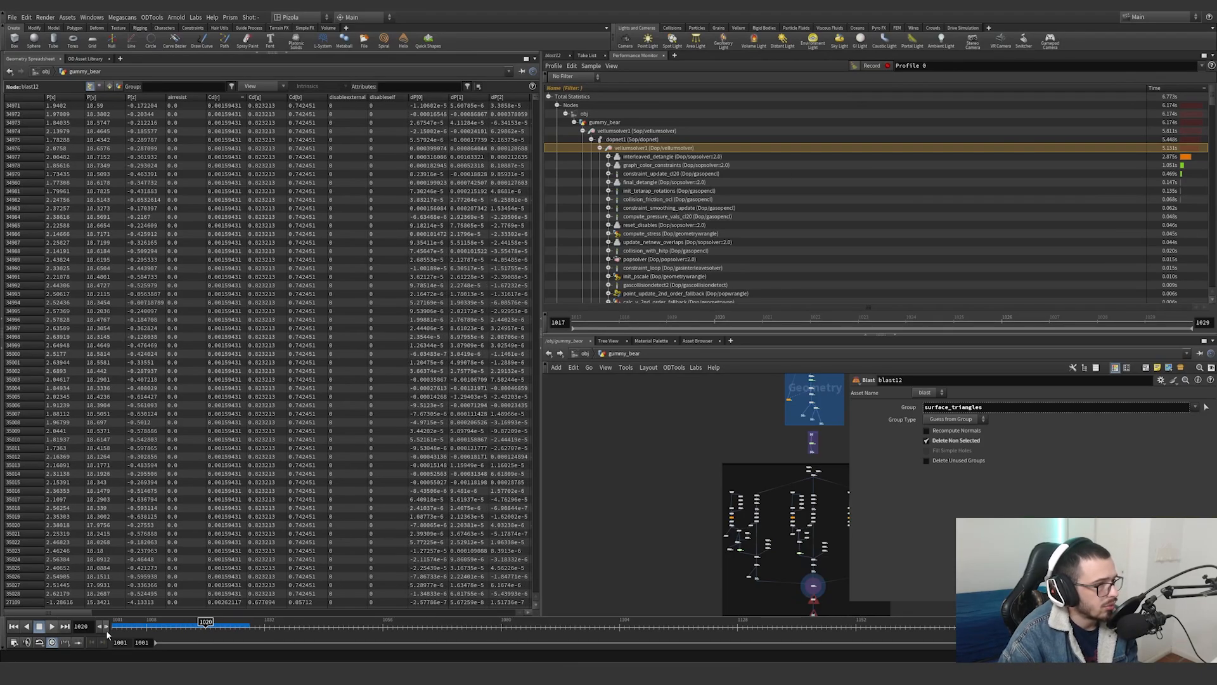
click(105, 629)
click(105, 629)
click(106, 629)
click(105, 629)
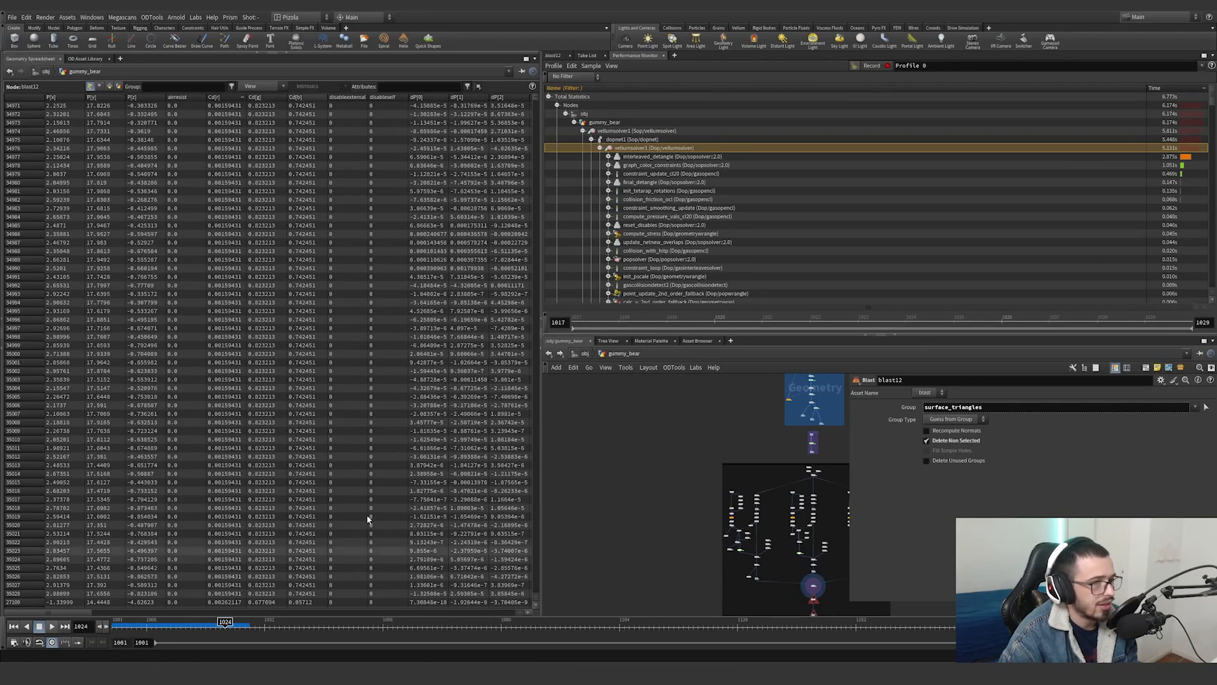
click(600, 148)
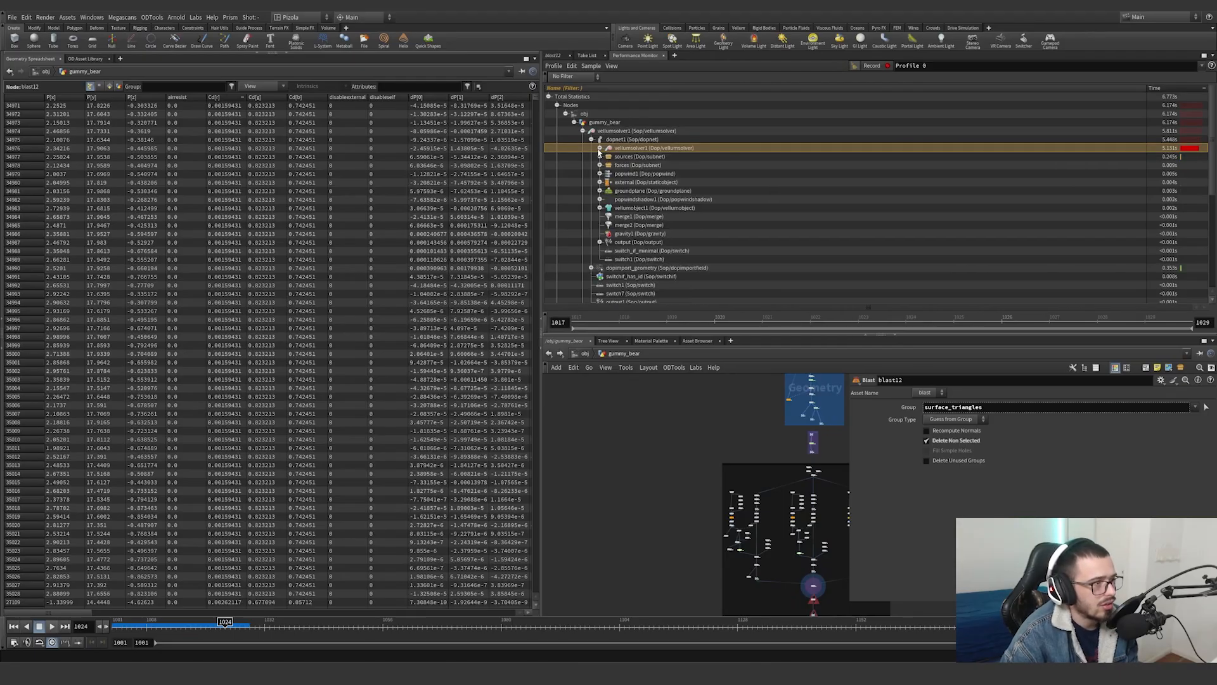
Record Profile 1 while advancing the simulation to frame 1030, and collapse the SOP-level vellumsolver1 entry
click(871, 65)
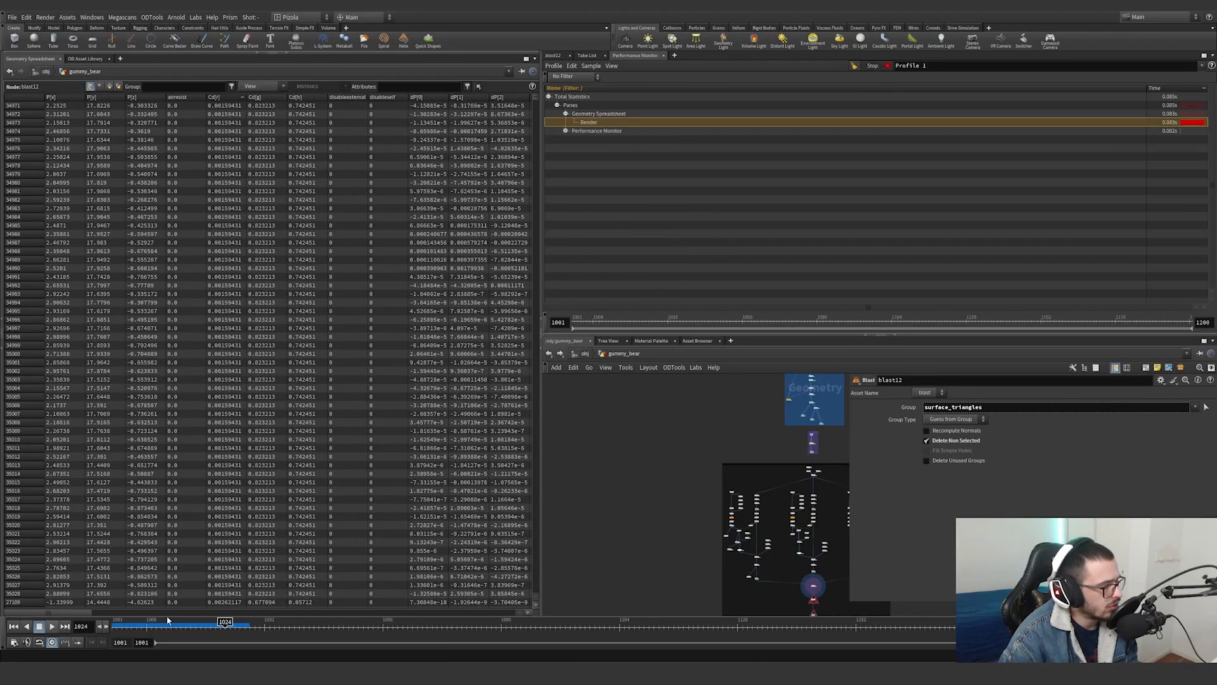
click(102, 627)
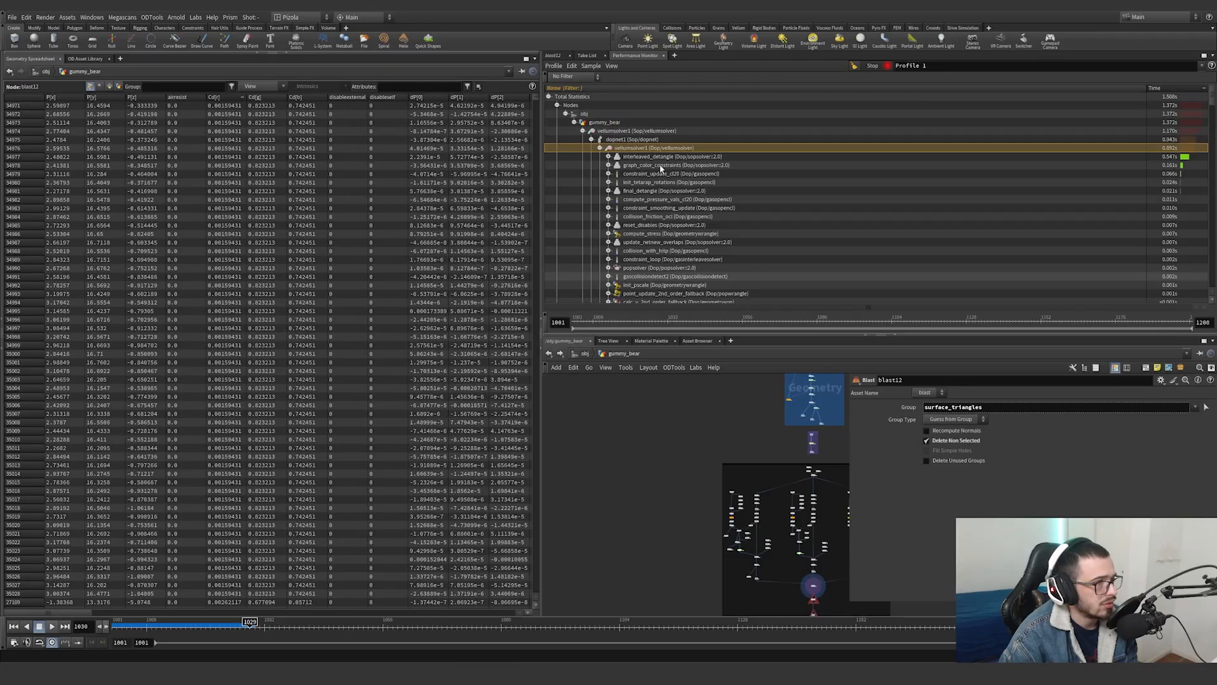
click(582, 131)
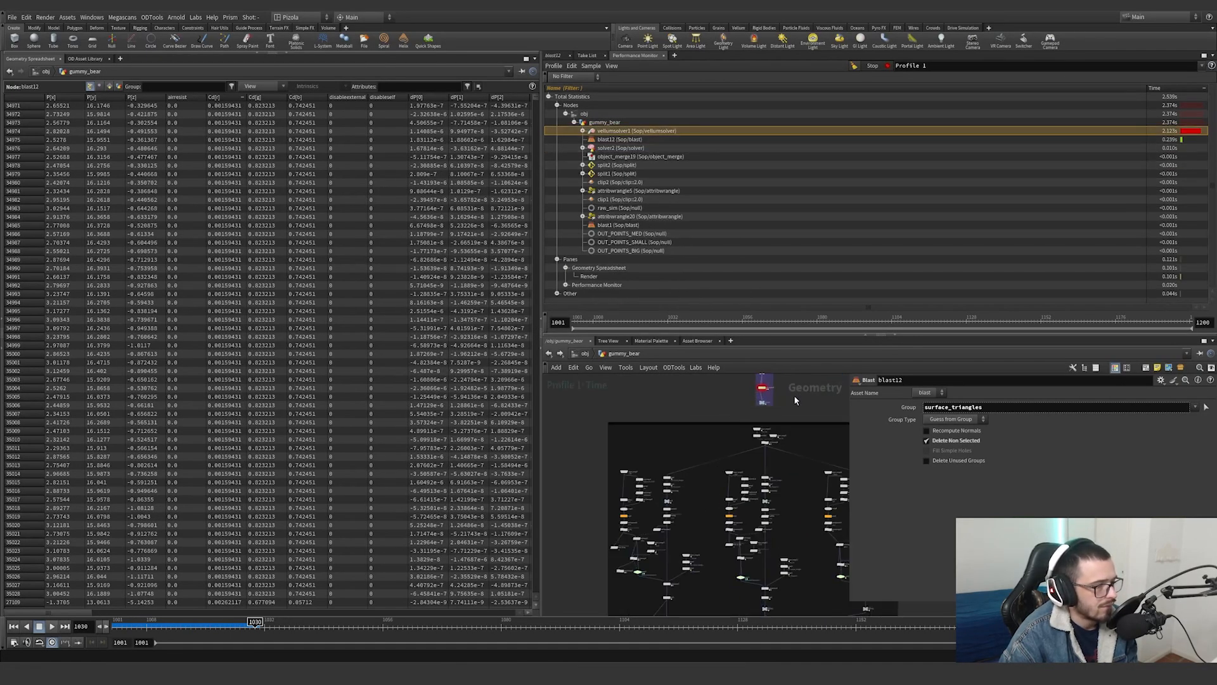
Select merge4 below the three bear branches to include its cook time in the running profile
mouse_move(752, 392)
mouse_down()
mouse_move(742, 386)
mouse_move(740, 407)
mouse_up()
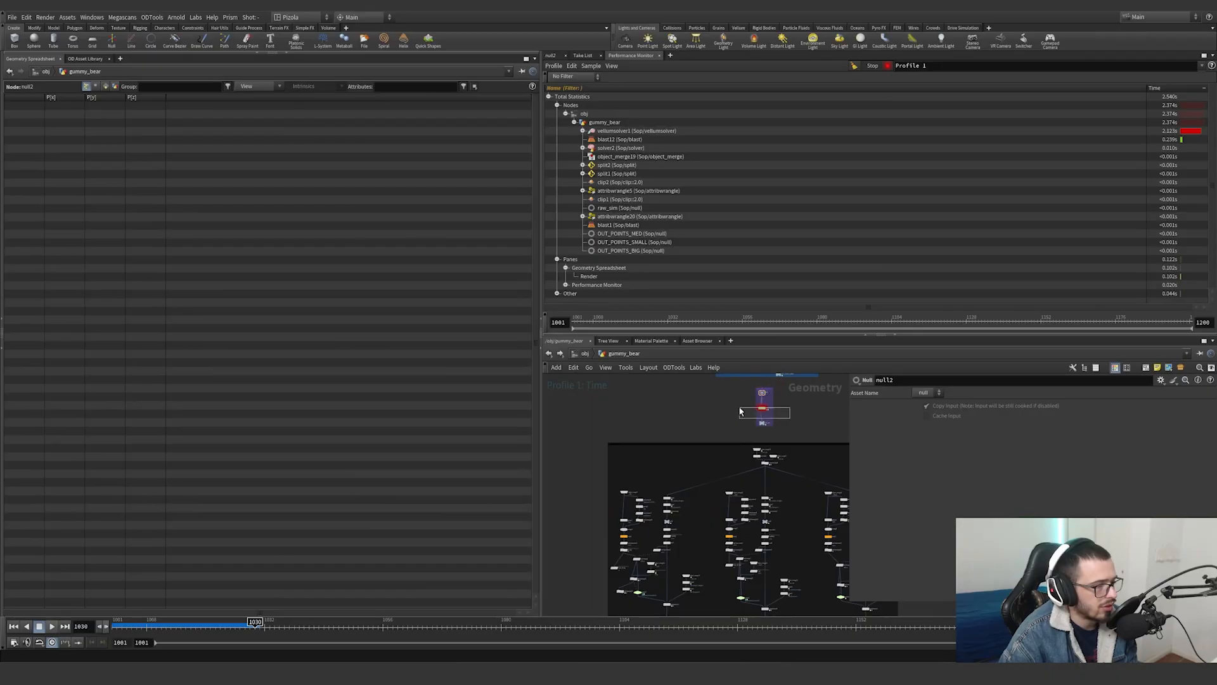
scroll(775, 411, up, 4)
scroll(788, 420, down, 5)
middle_drag(796, 596, 753, 481)
scroll(749, 501, up, 5)
drag(716, 484, 642, 436)
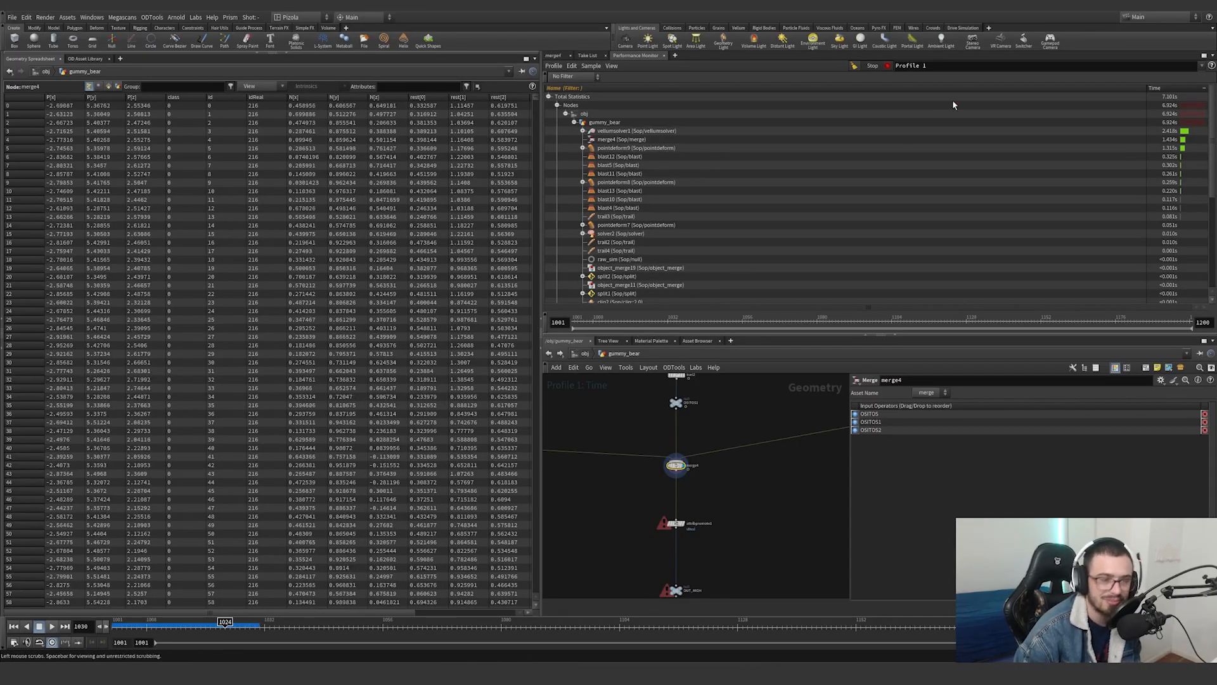
Profile merge4 in a fresh recording at frame 1027 and examine its entry among the cook times
click(854, 66)
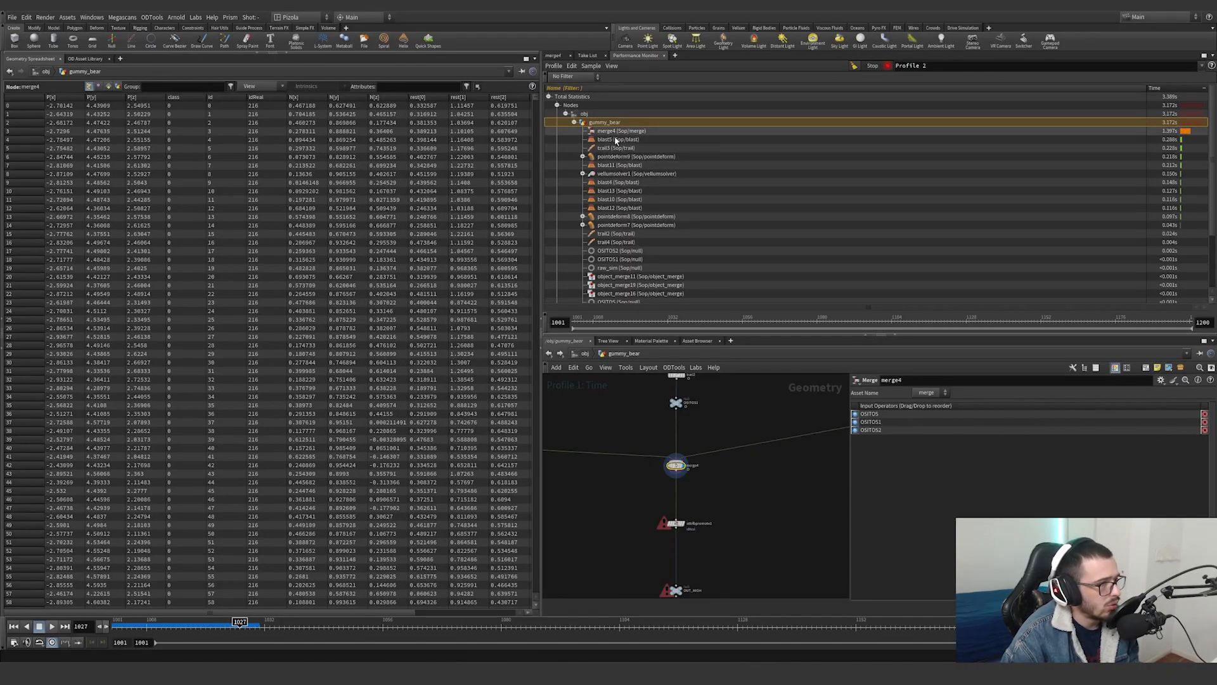
drag(733, 491, 670, 457)
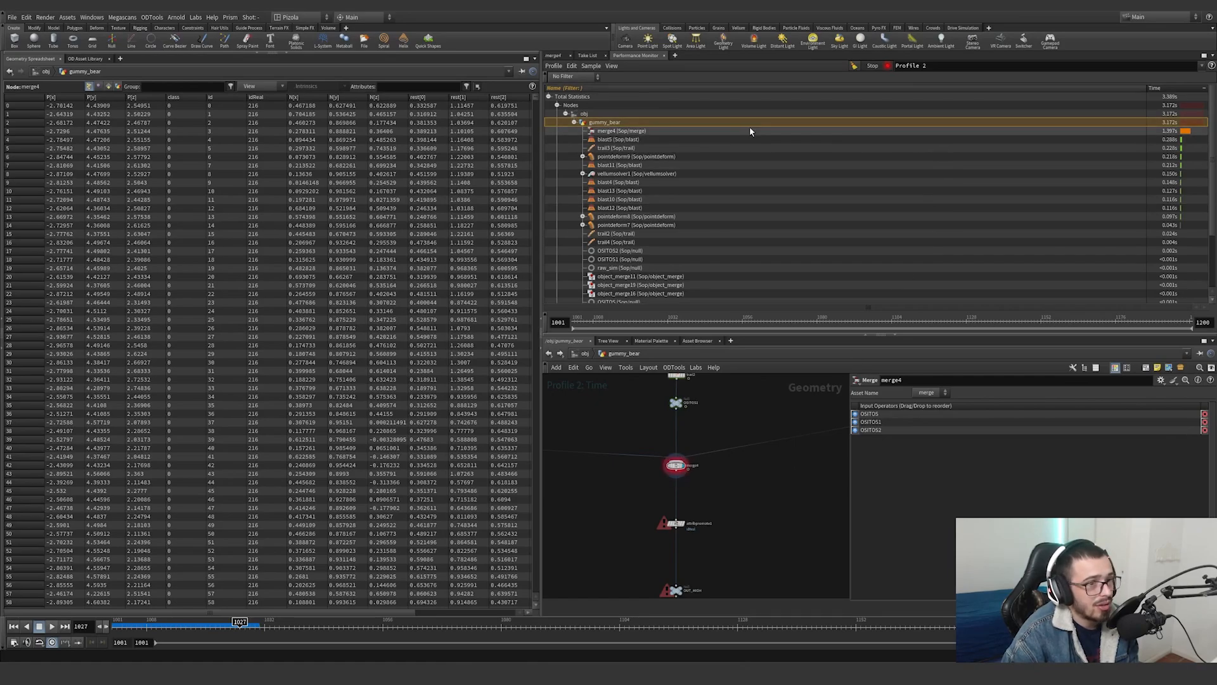
click(676, 131)
scroll(726, 446, down, 3)
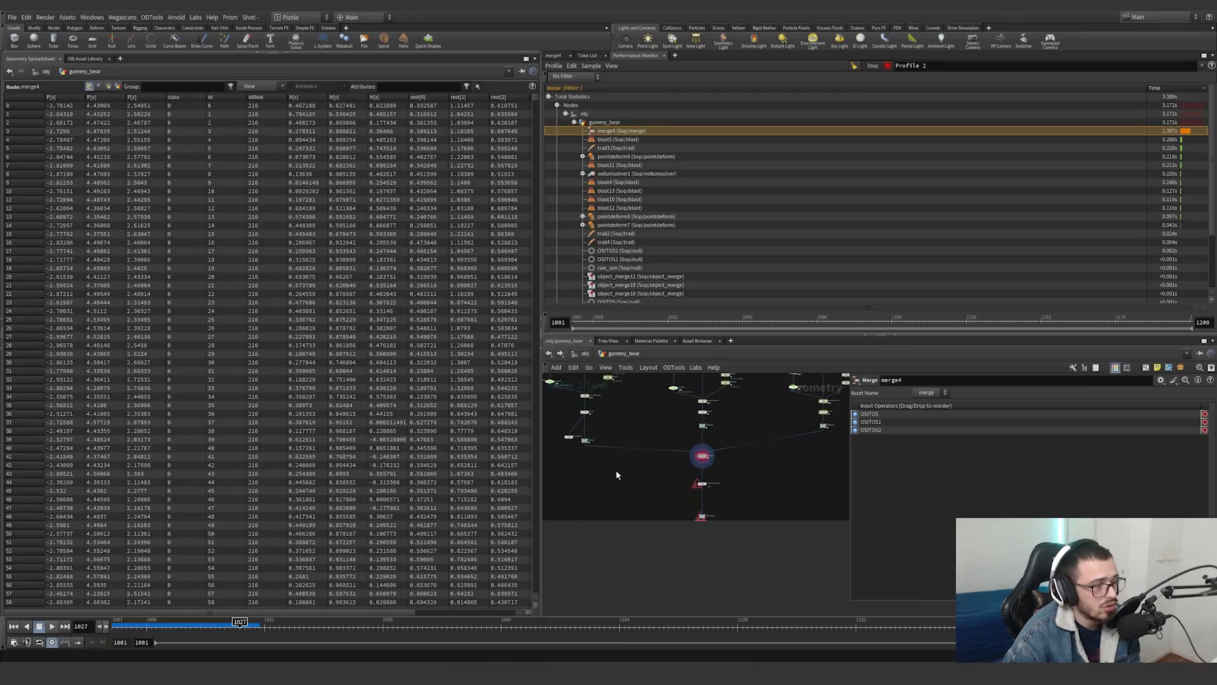
Check the point data of the branch output nulls feeding merge4, including OSITOS1 and OSITOS2
drag(617, 472, 579, 433)
drag(682, 439, 718, 423)
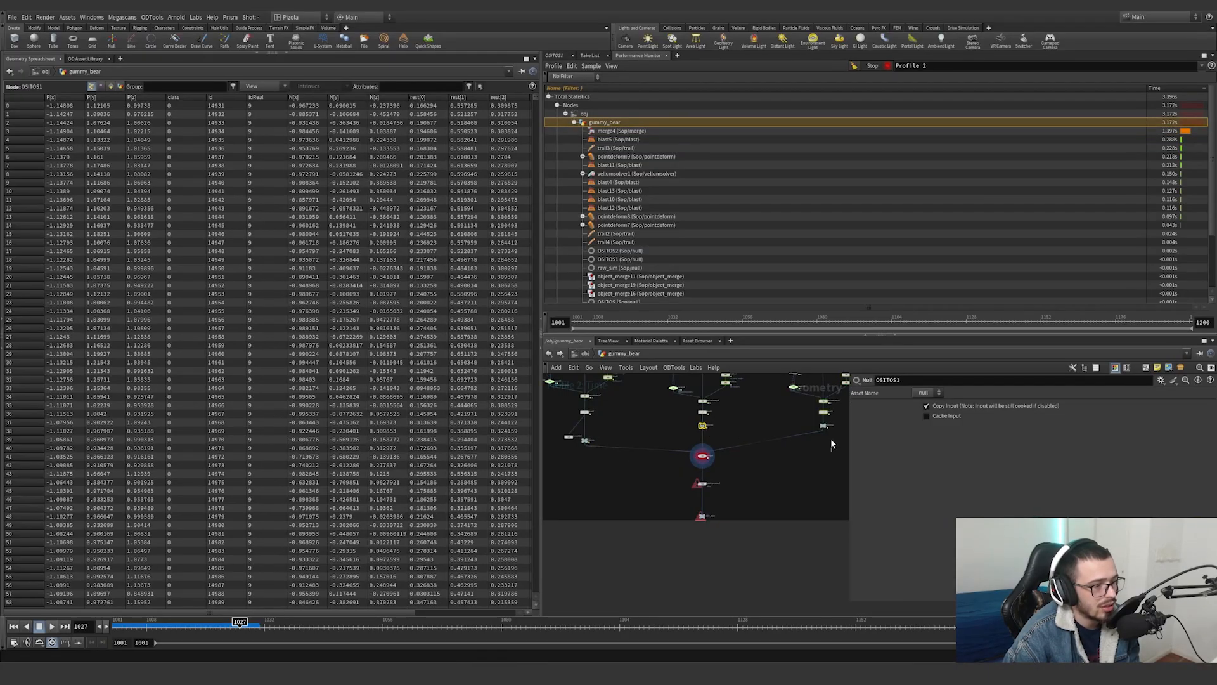
drag(832, 444, 814, 422)
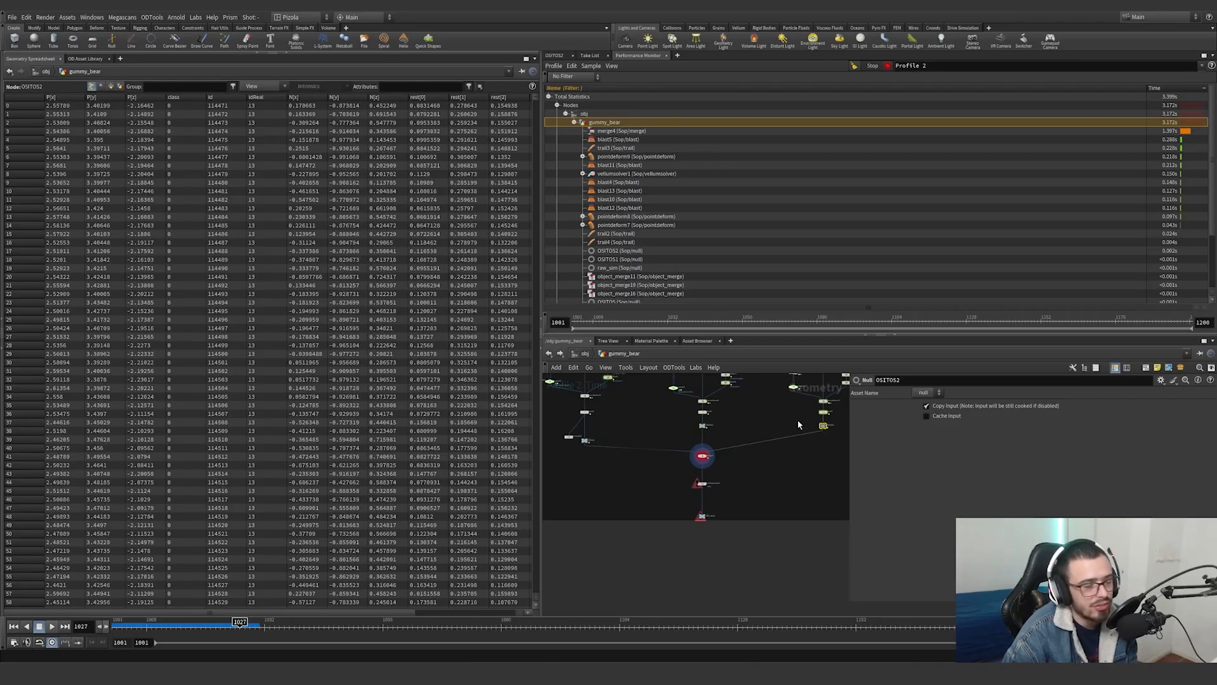
scroll(786, 408, down, 2)
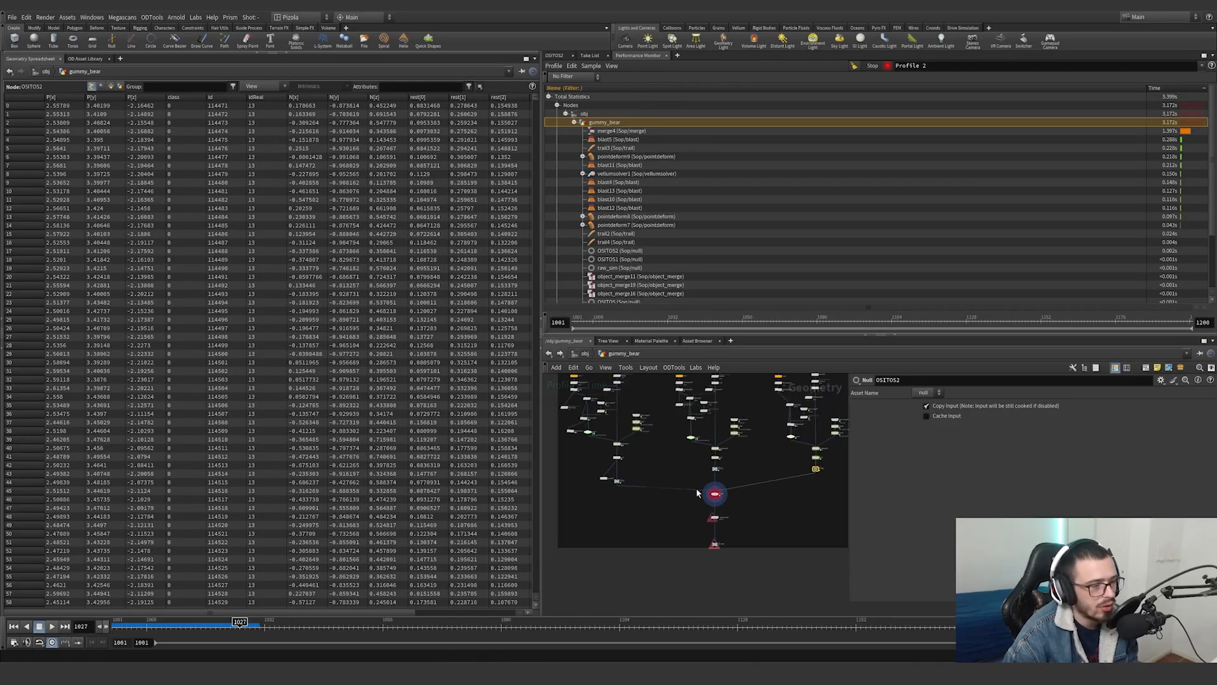
Profile OSITOS2 at frame 1012, review the cook times across the network, and stop the recording
click(155, 624)
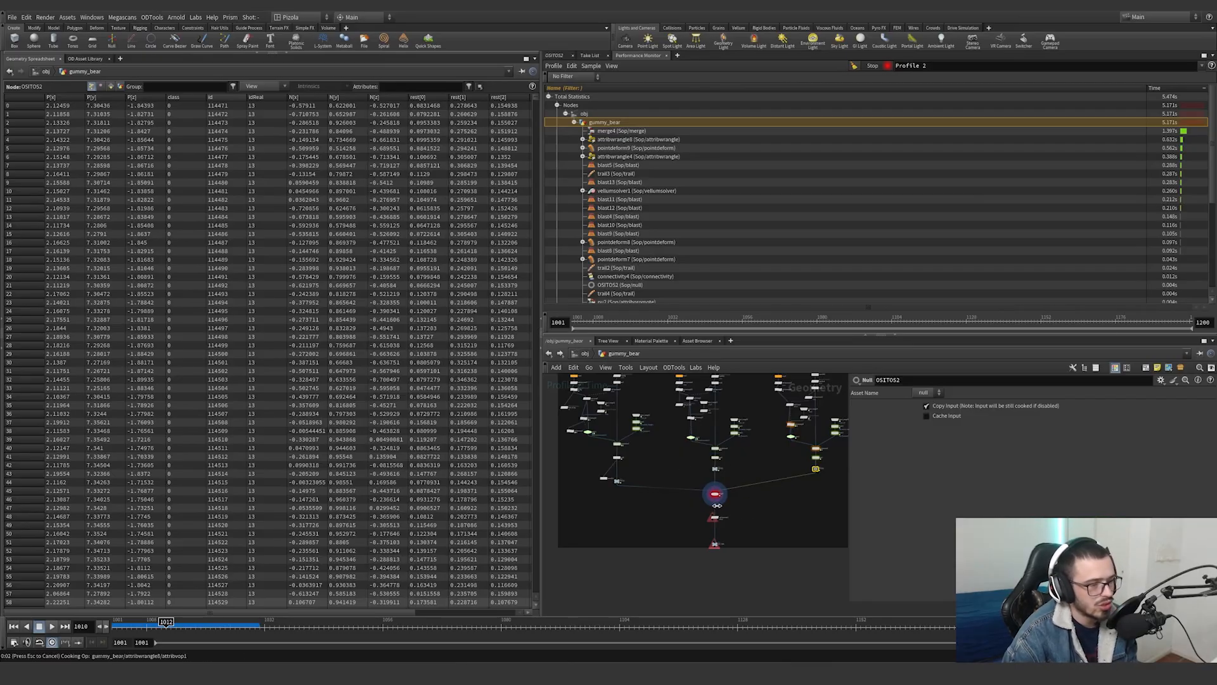
scroll(758, 514, down, 5)
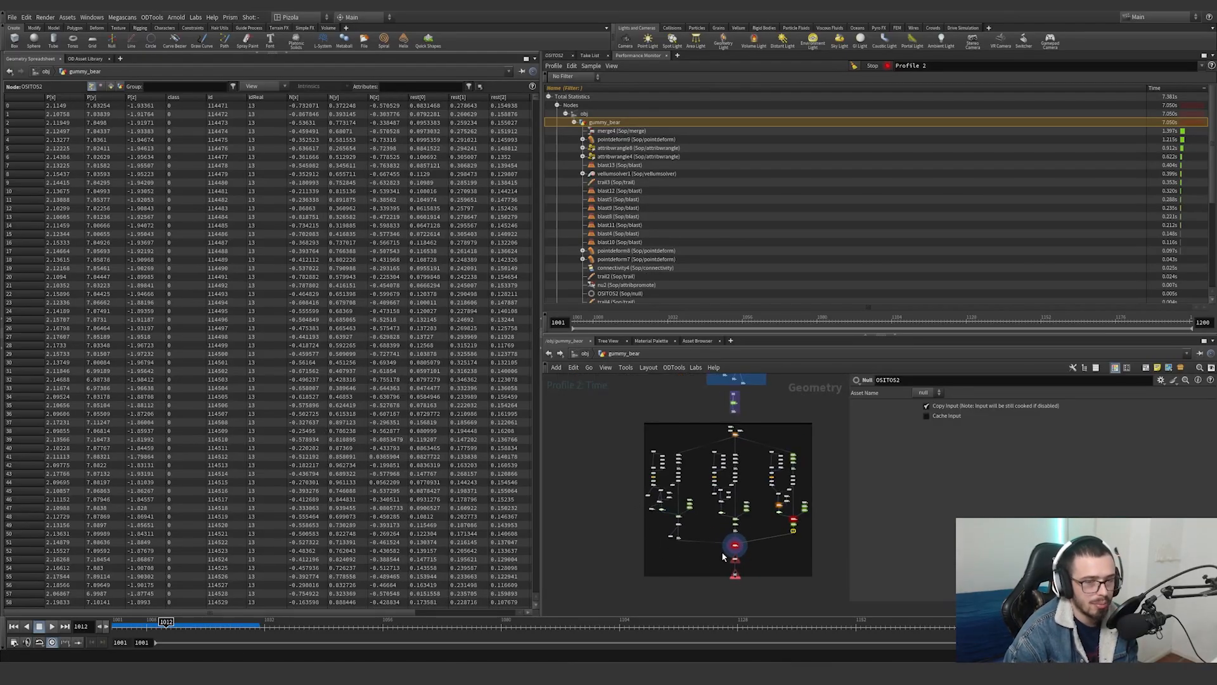
click(887, 66)
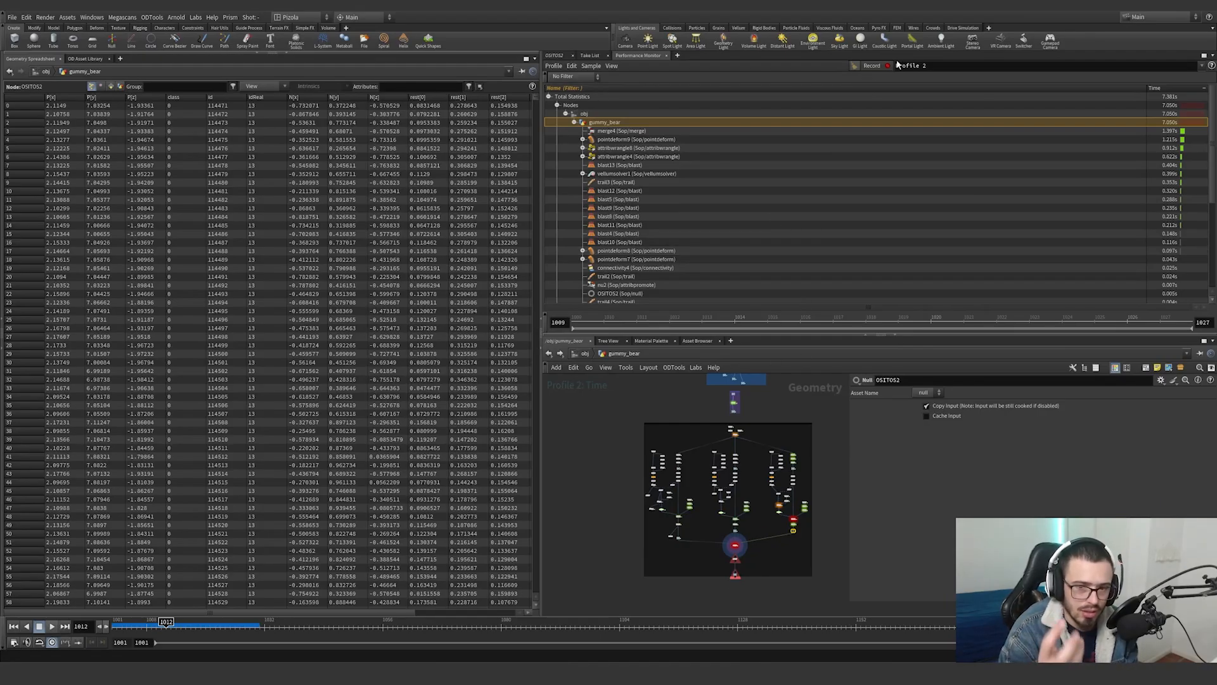
Record Profile 3 while advancing OSITOS2 to frame 1015 to measure the small-bear branch's cook times
click(872, 67)
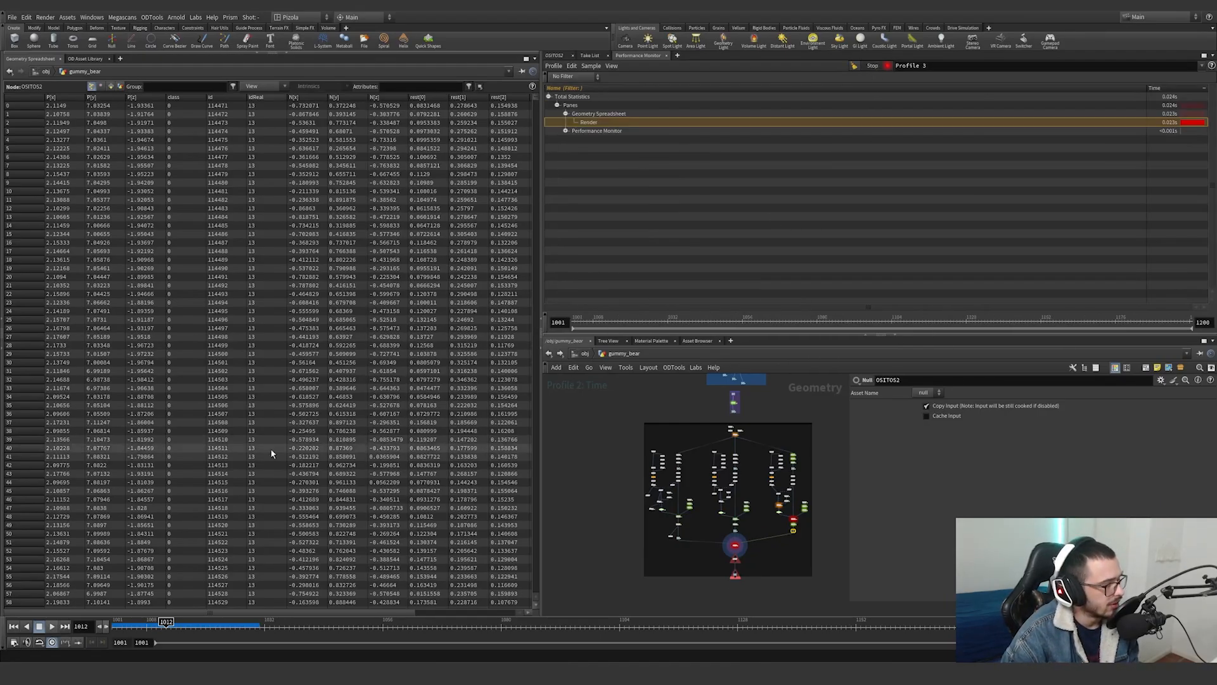
click(106, 627)
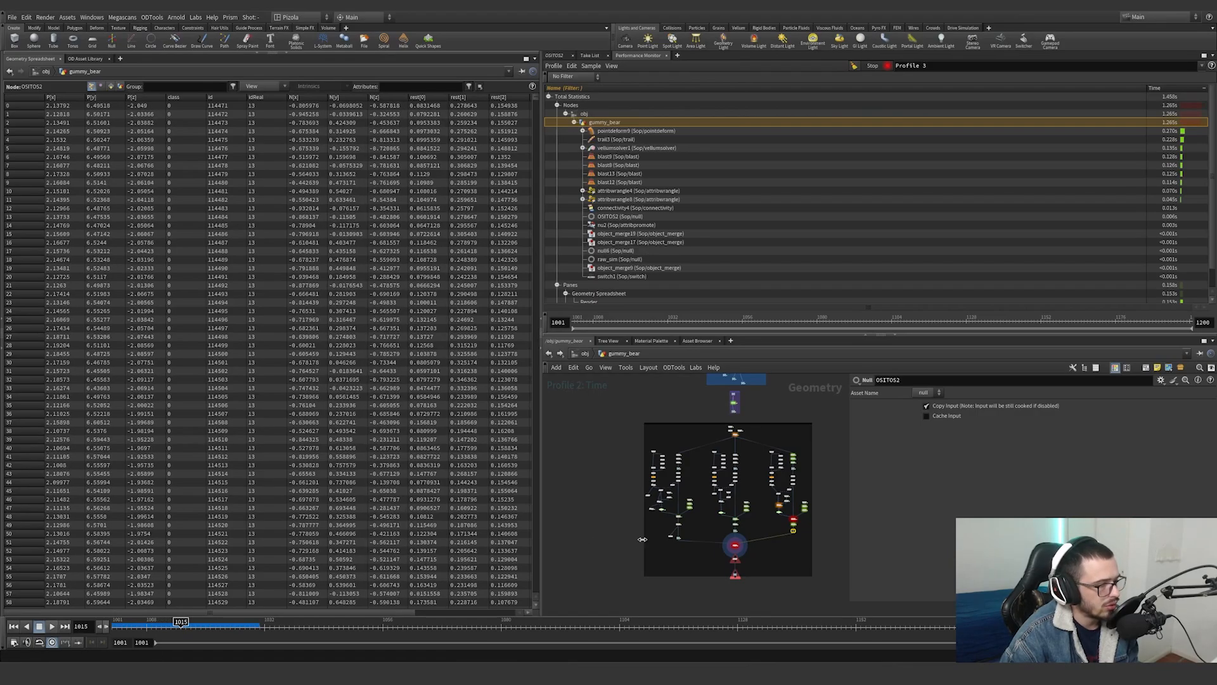
scroll(767, 511, up, 4)
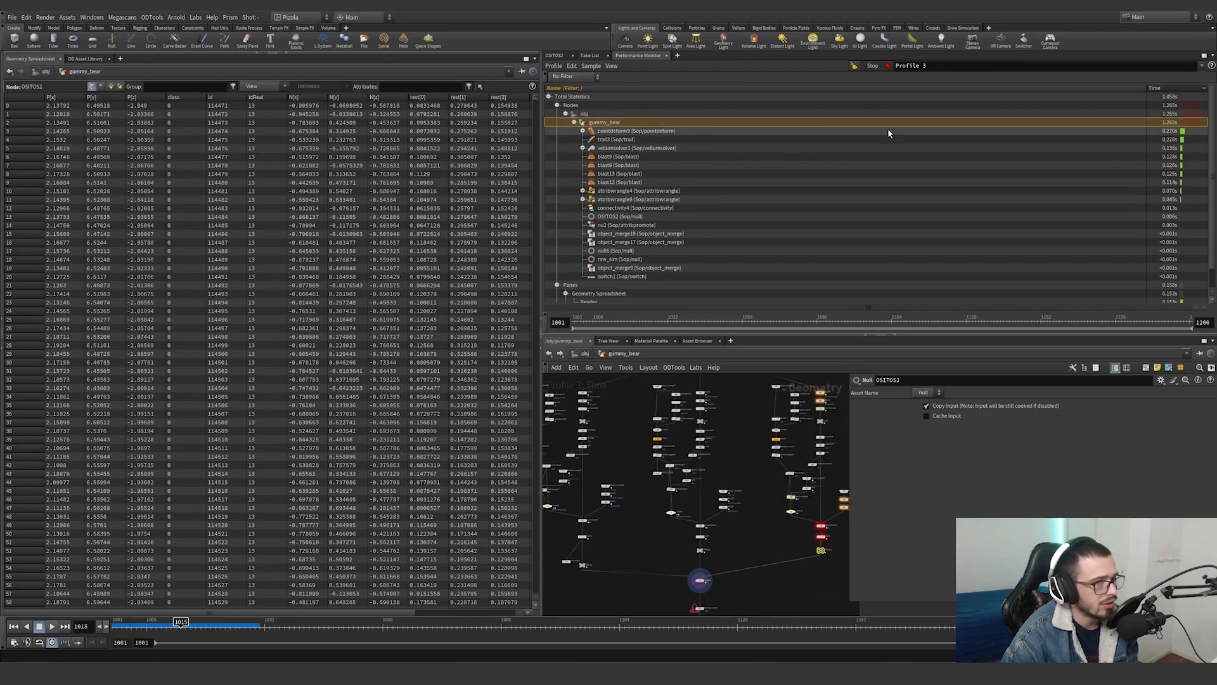
Examine the profile colouring on the small-bear branch and around merge4, and stop the recording
middle_drag(766, 547, 764, 473)
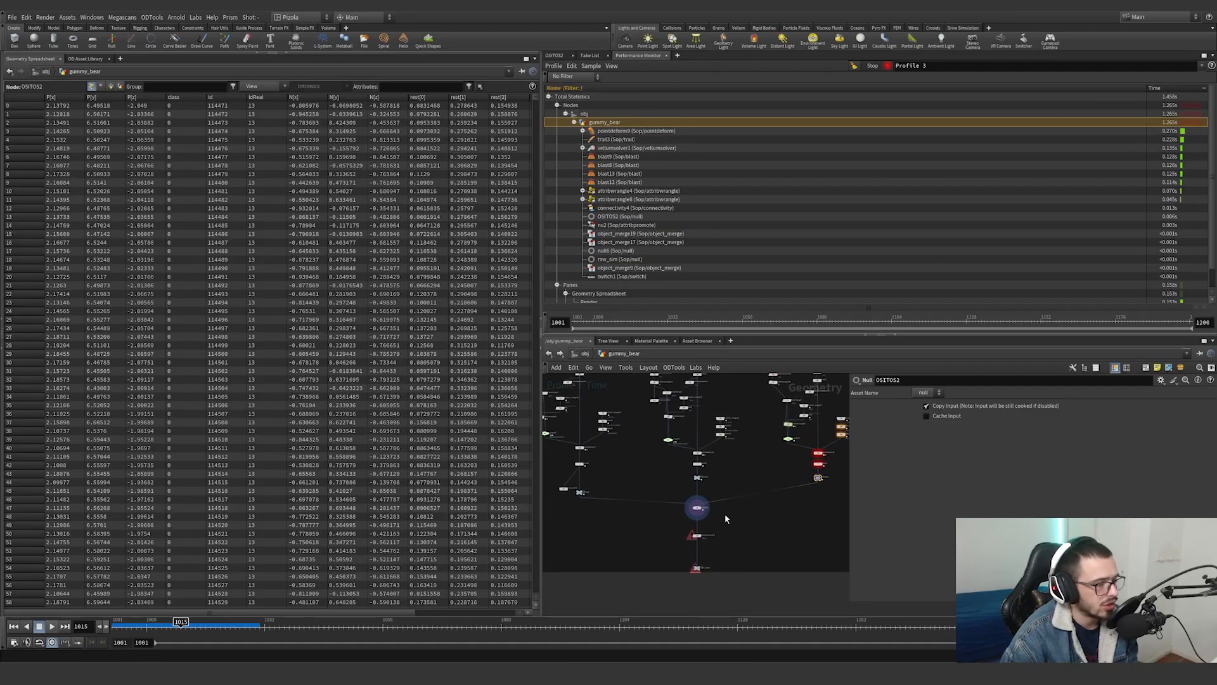
scroll(726, 514, up, 4)
scroll(728, 514, down, 4)
middle_drag(752, 517, 732, 535)
scroll(732, 538, up, 3)
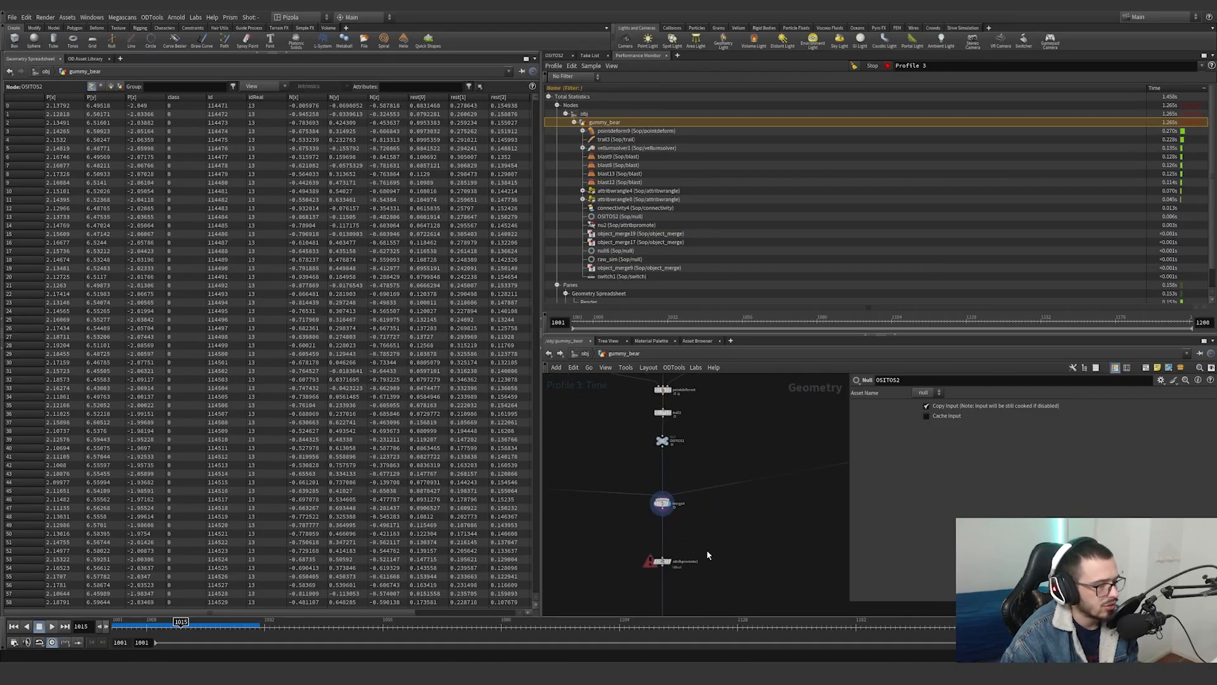
scroll(709, 548, down, 5)
scroll(784, 484, up, 3)
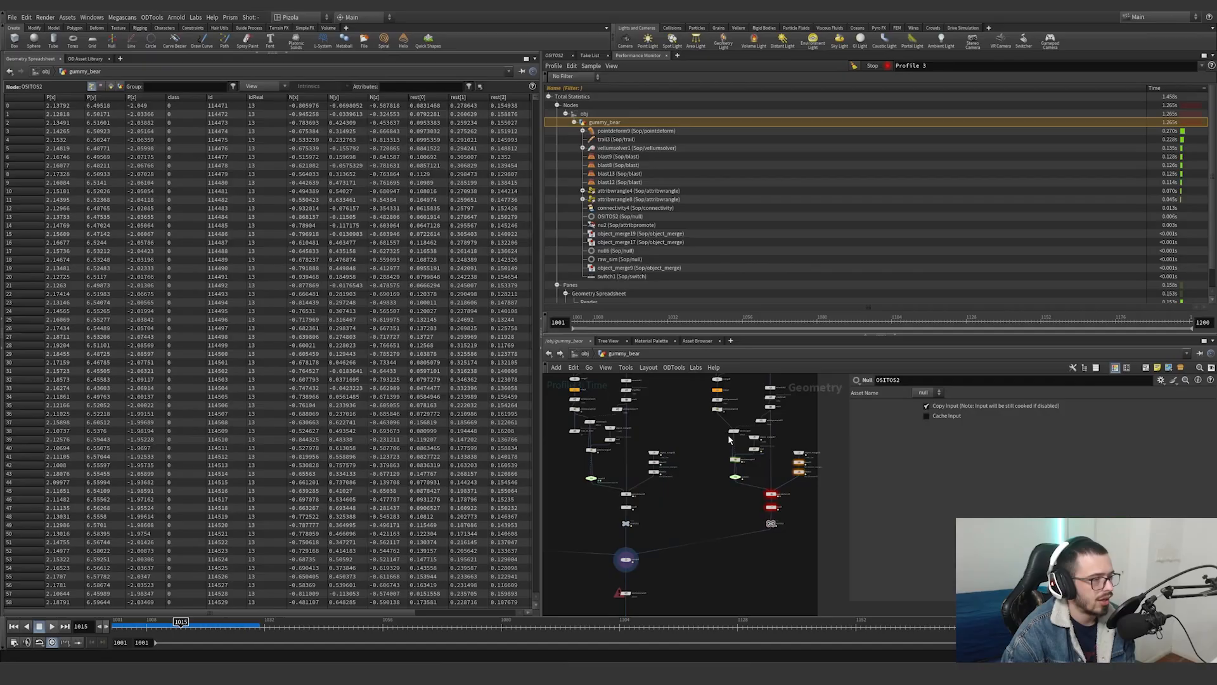
click(880, 67)
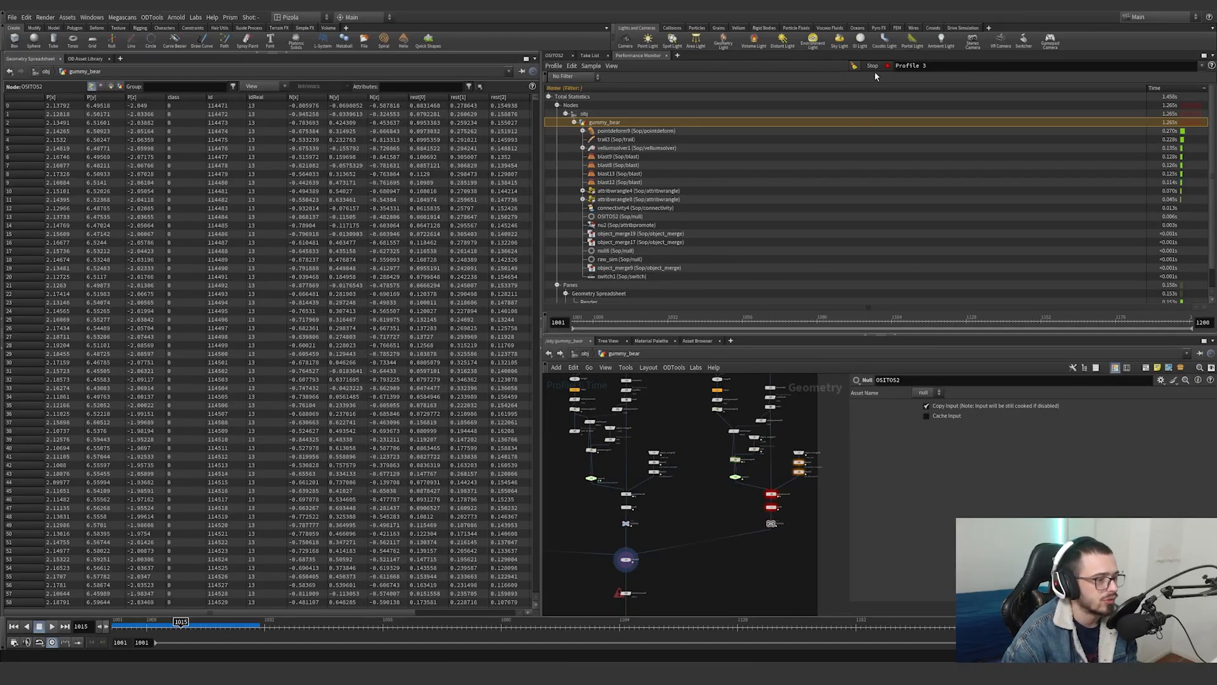
key(h)
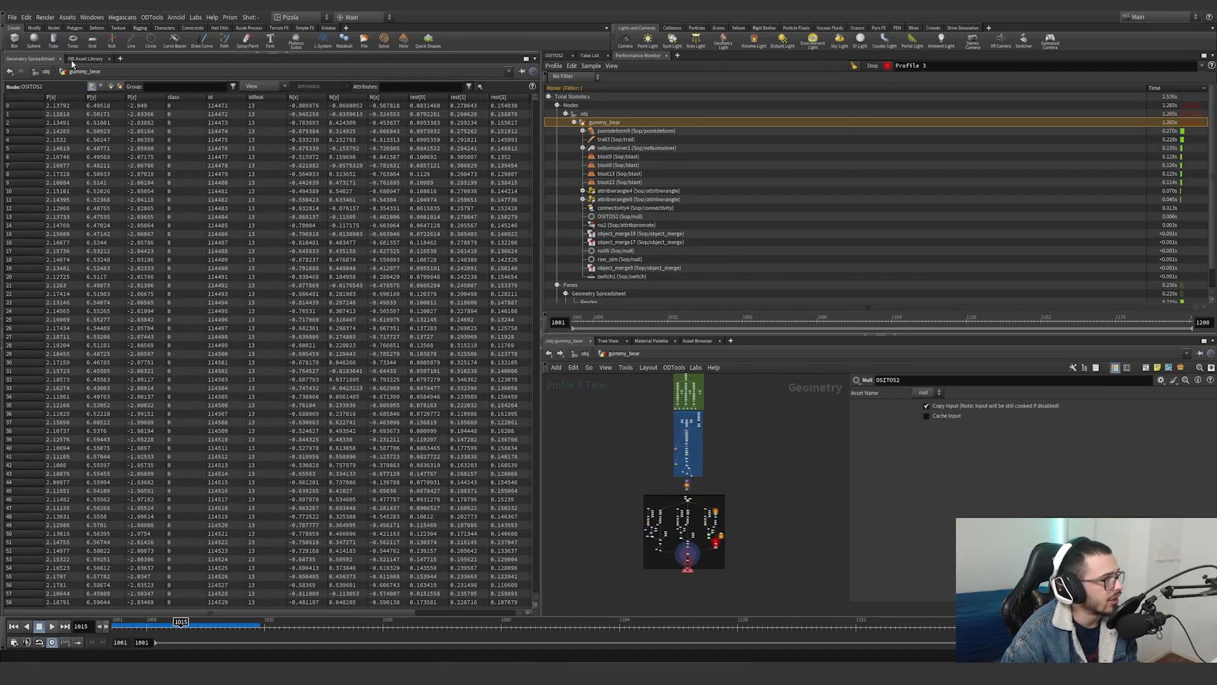
click(872, 66)
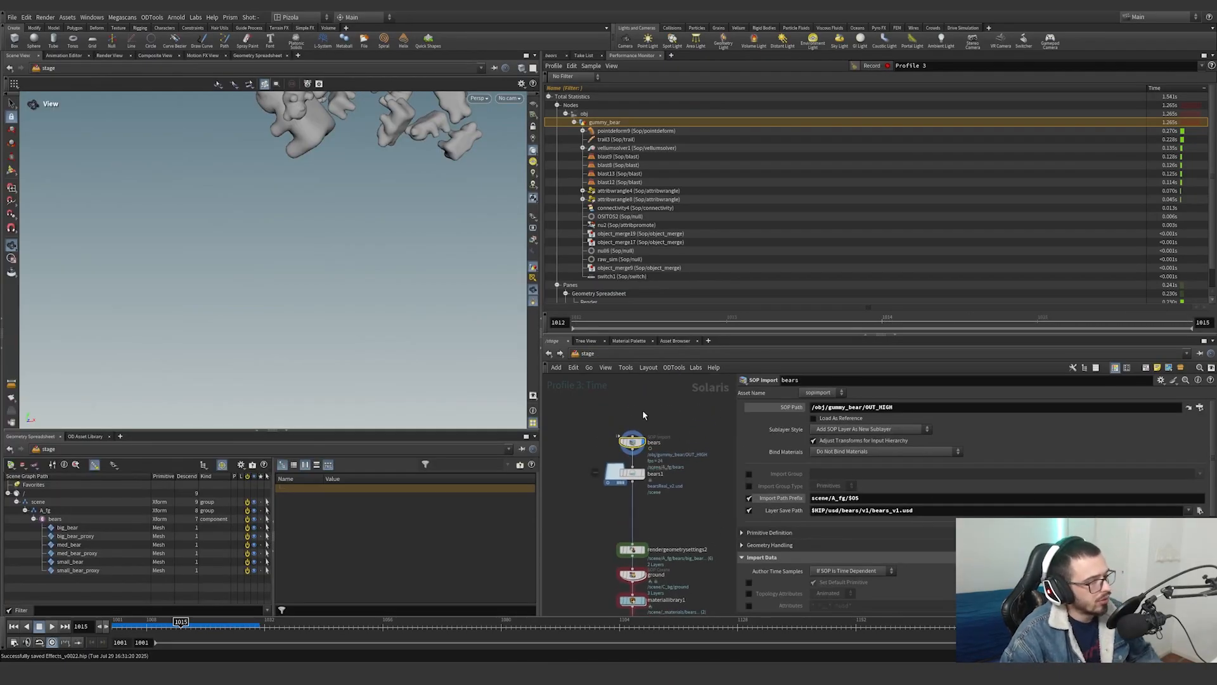
Enlarge the Solaris viewport and reframe it on the bears imported from /obj/gummy_bear/OUT_HIGH
drag(355, 432, 363, 385)
middle_drag(342, 190, 329, 317)
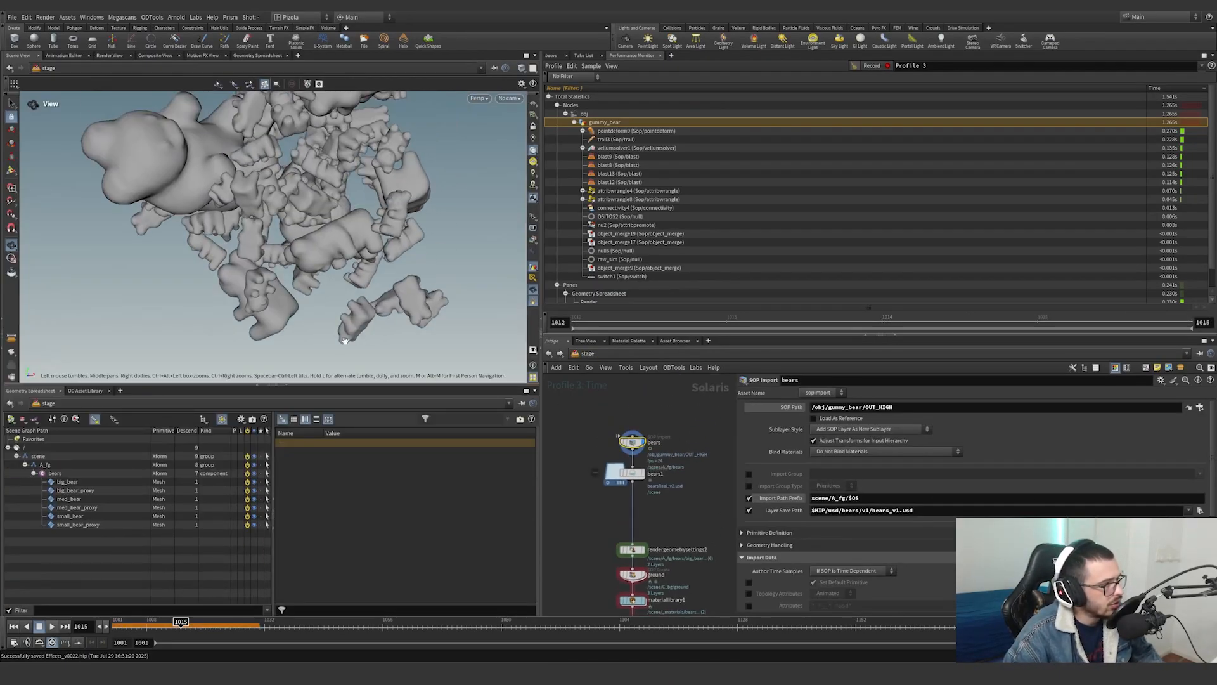
Advance the timeline to frame 1022 and reframe the viewport on the whole falling column of bears
scroll(316, 253, down, 4)
drag(300, 237, 373, 303)
scroll(361, 285, down, 4)
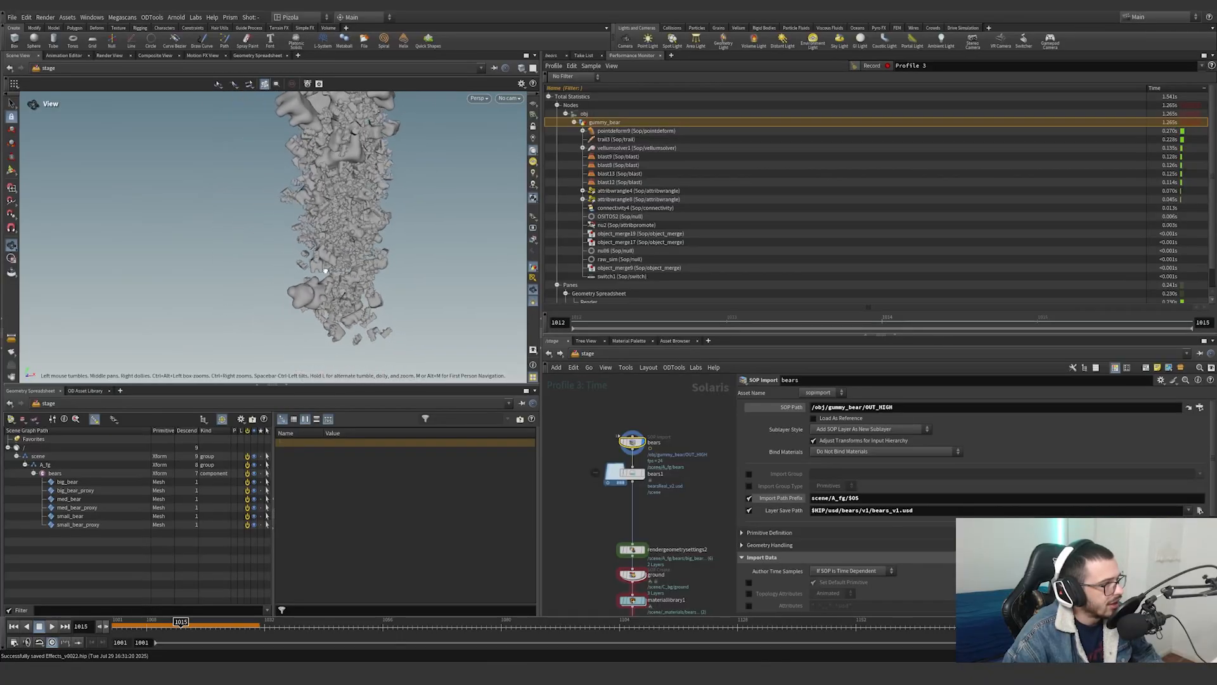
drag(346, 260, 222, 253)
drag(181, 624, 218, 629)
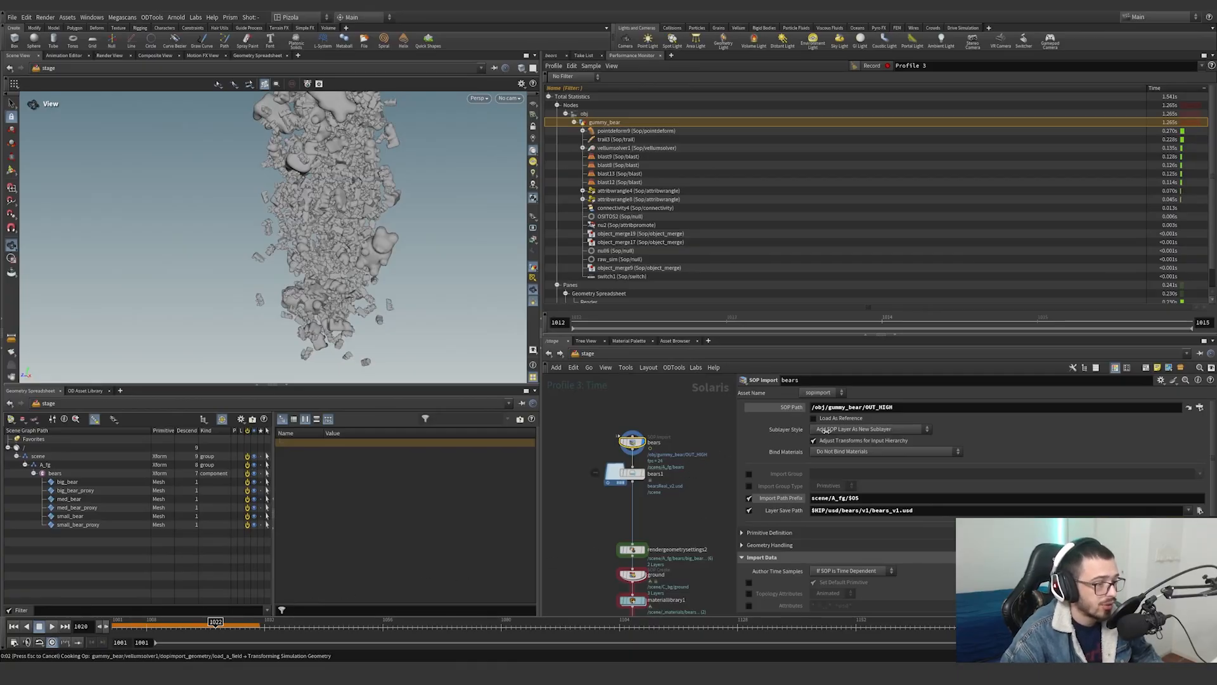
Collapse the Performance Monitor and examine the SOP Path and Layer Save Path of the bears import
drag(898, 407, 785, 405)
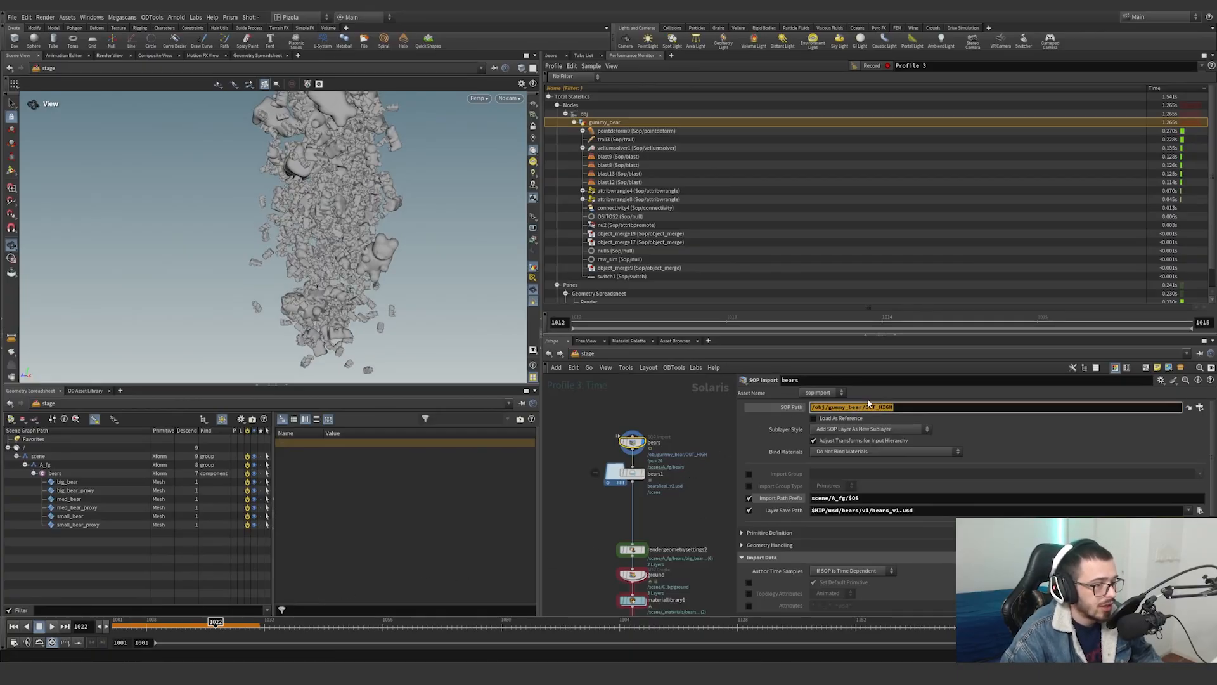
click(862, 335)
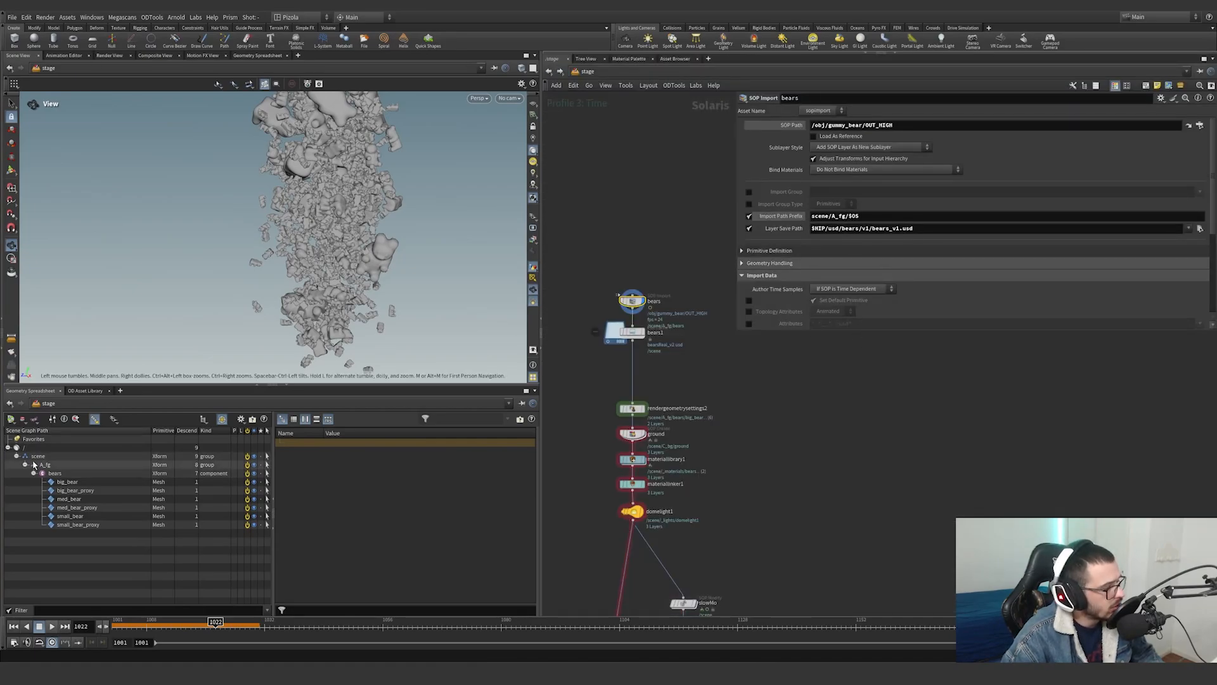
click(795, 227)
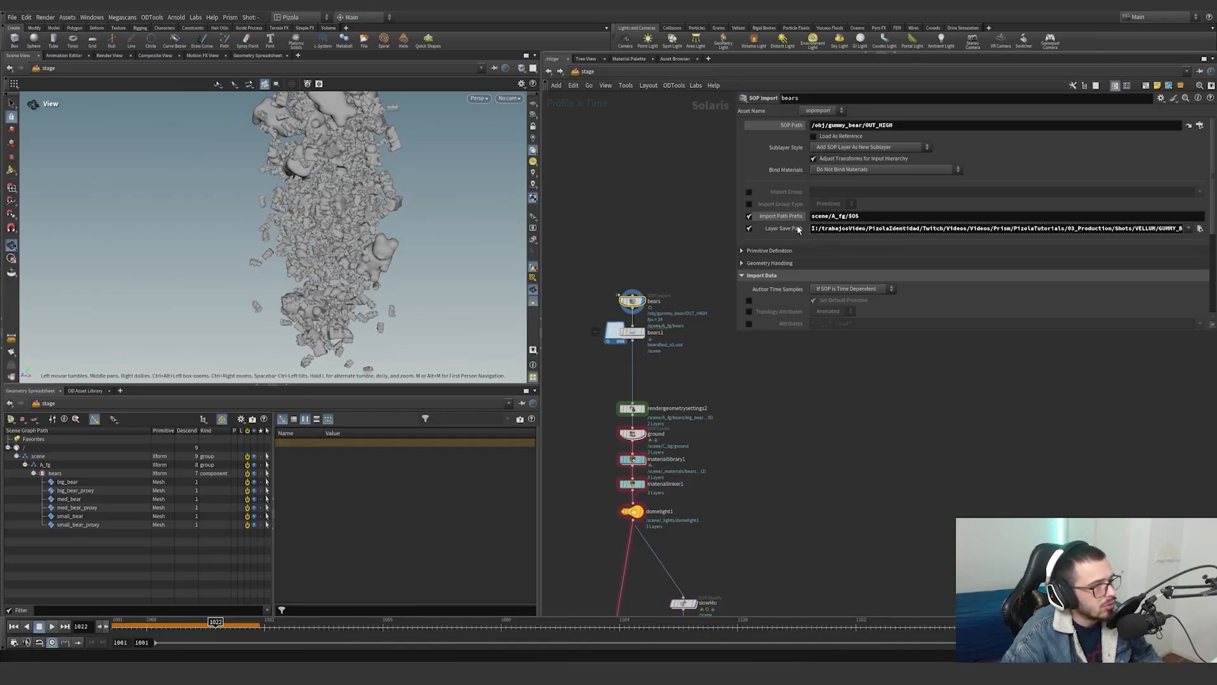
click(795, 228)
click(825, 228)
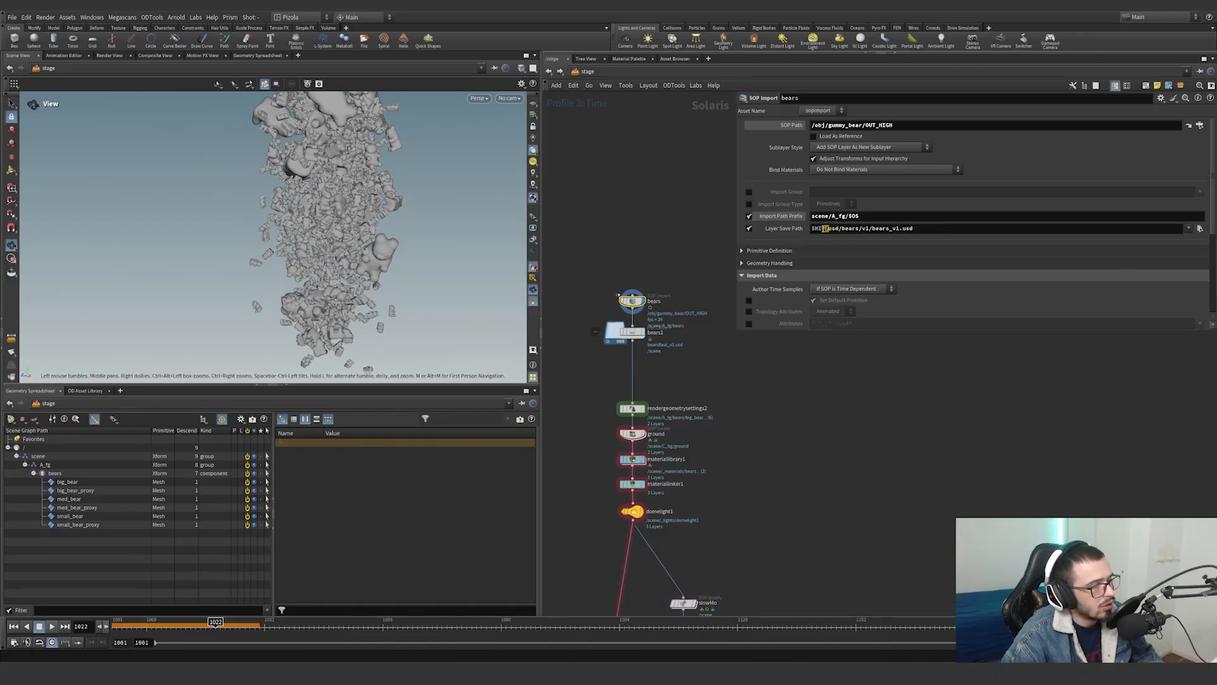
click(831, 229)
click(858, 229)
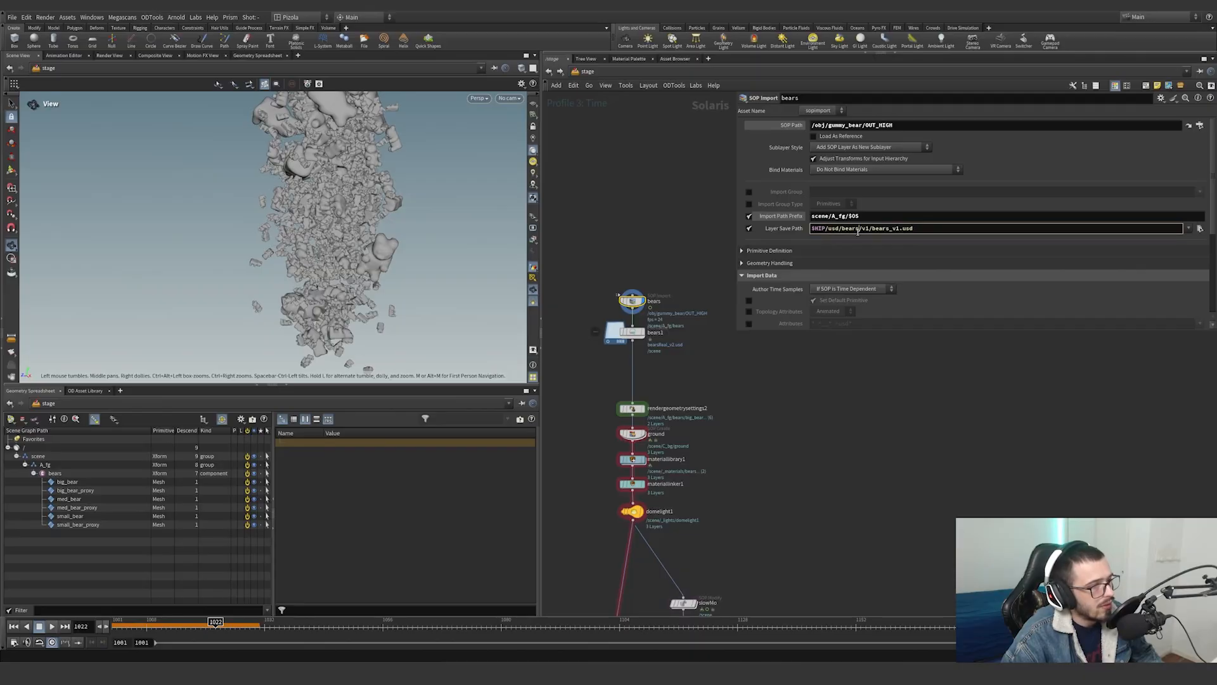
double_click(866, 229)
click(878, 229)
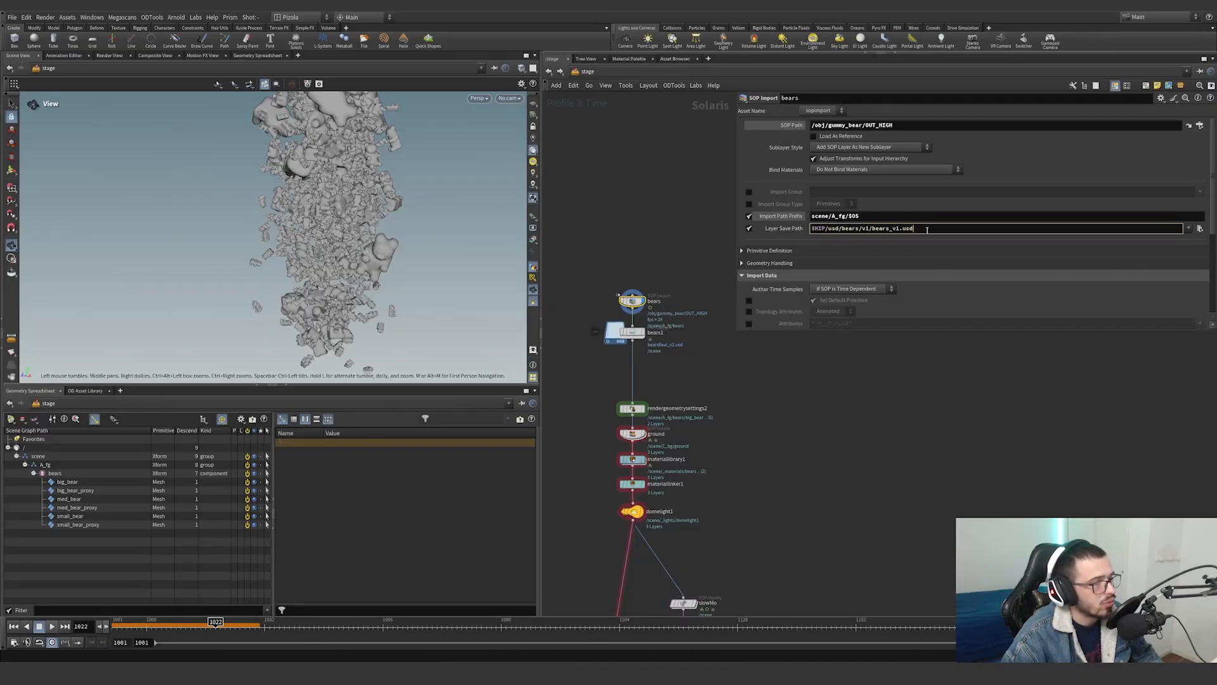
Display the bears1 file cache, play back the cached simulation and move to frame 1050
click(645, 333)
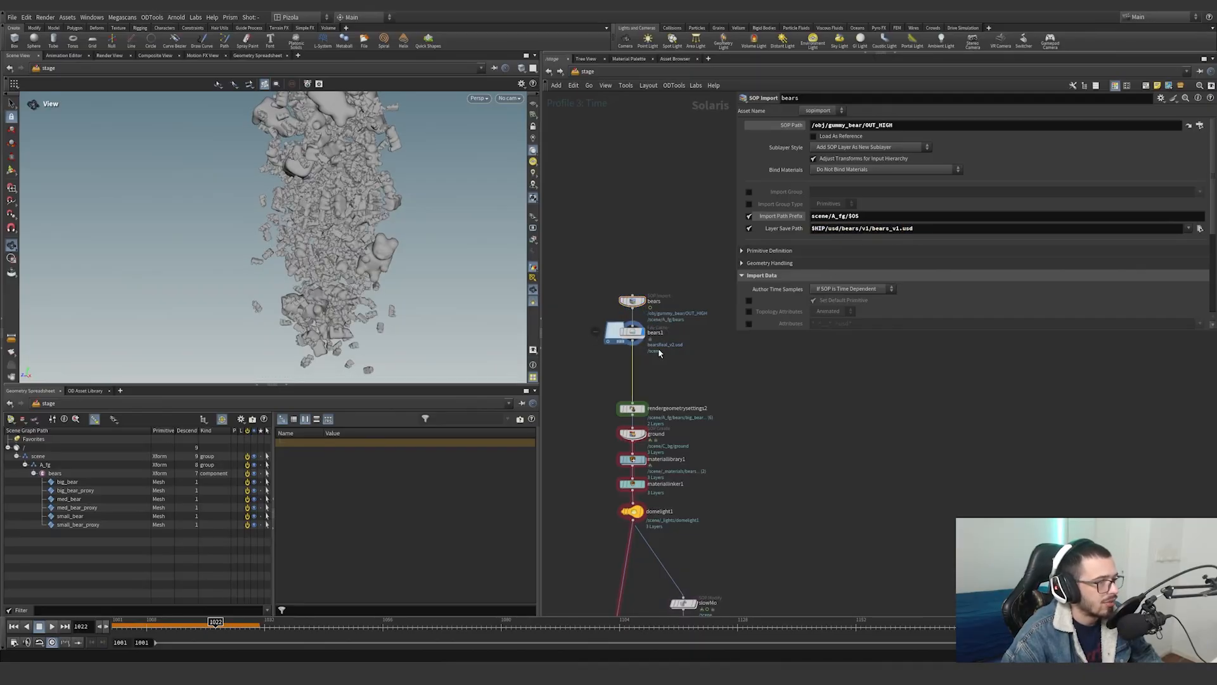
click(807, 191)
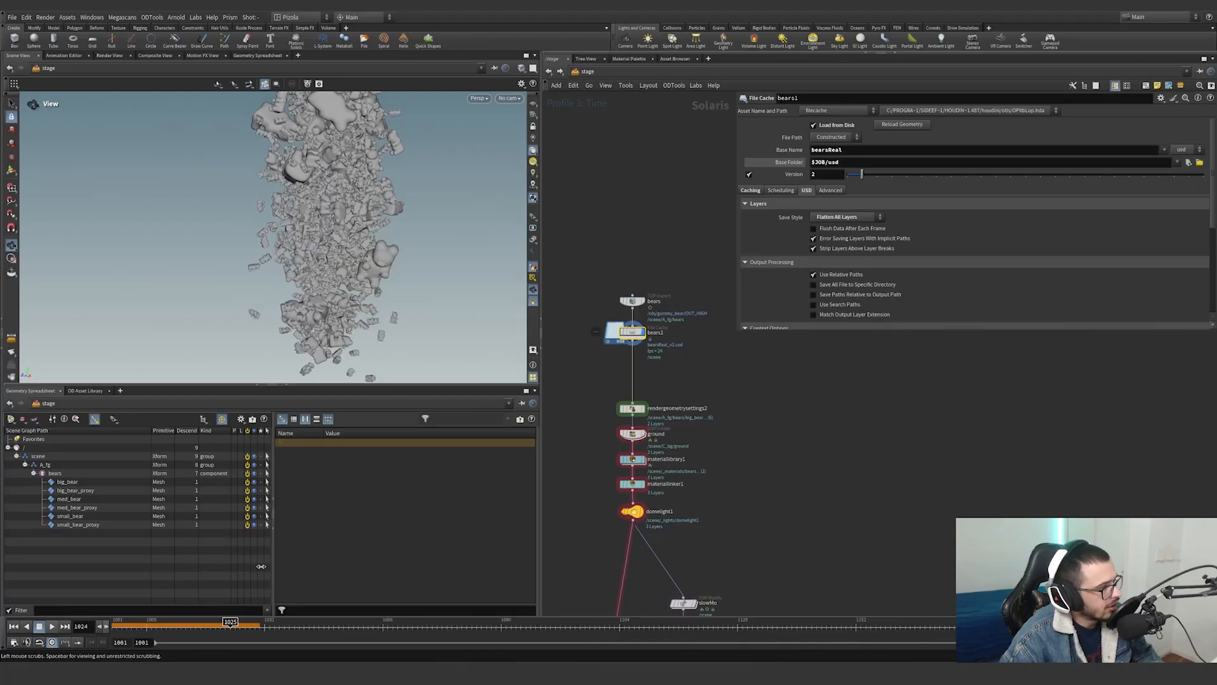
scroll(344, 340, down, 4)
middle_drag(345, 340, 335, 310)
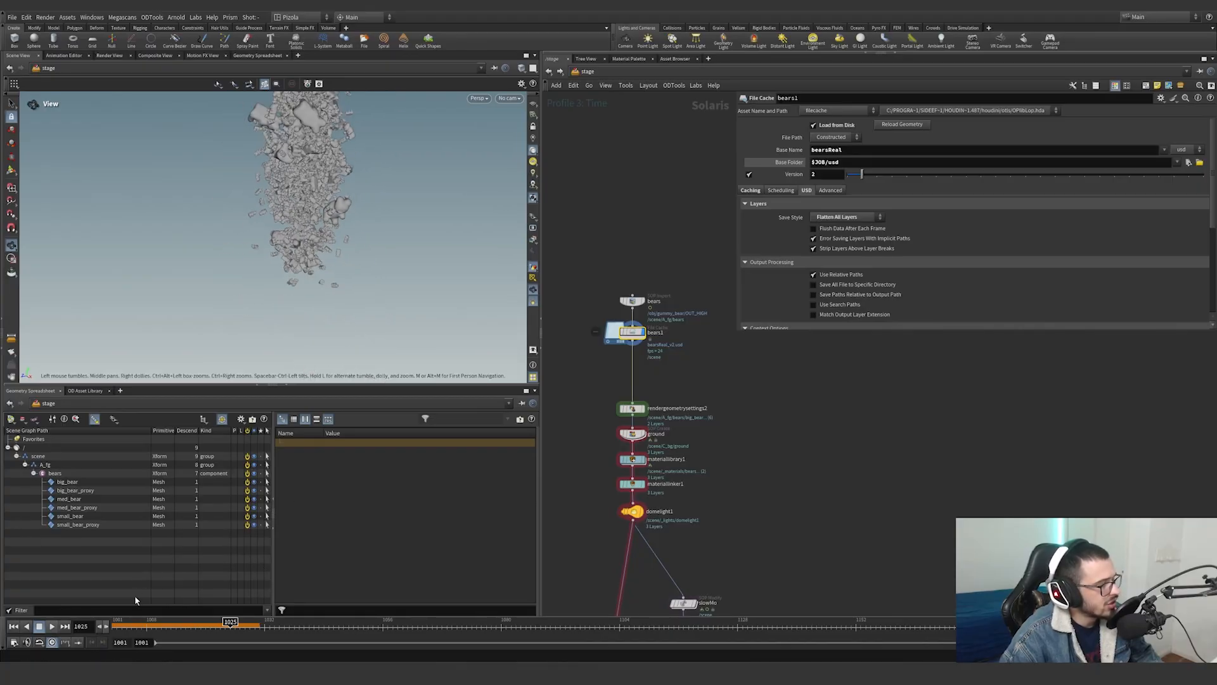
click(52, 626)
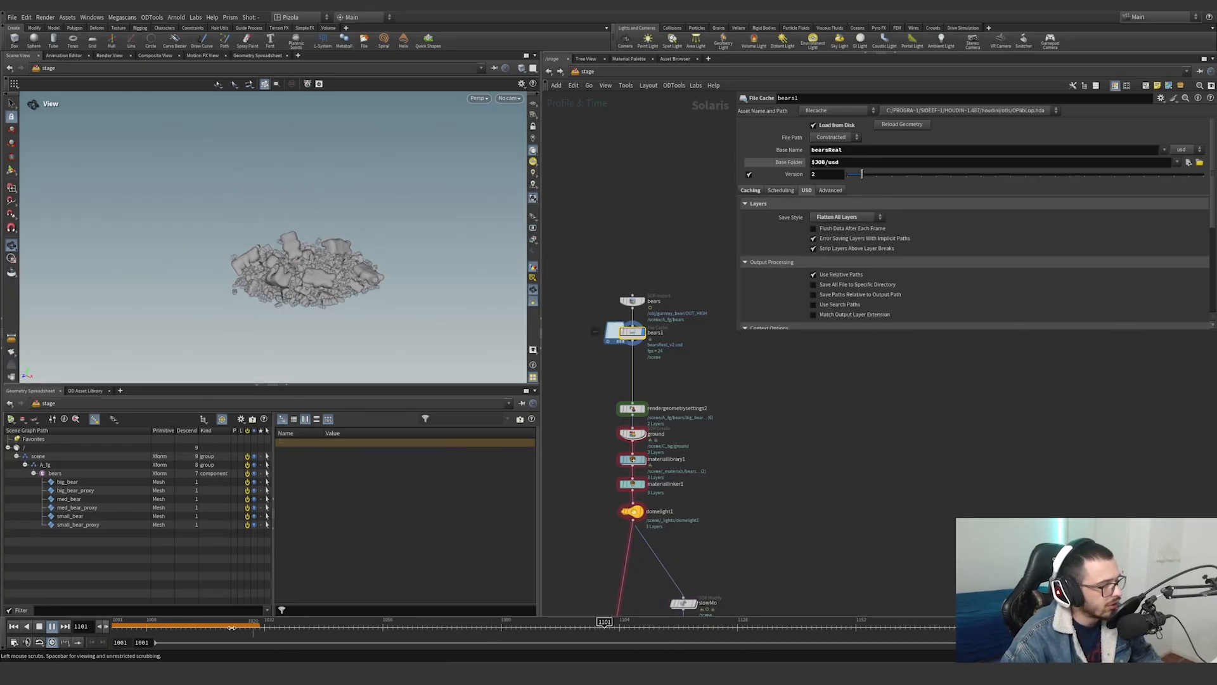
mouse_move(209, 627)
mouse_down()
mouse_move(188, 626)
mouse_move(343, 625)
mouse_up()
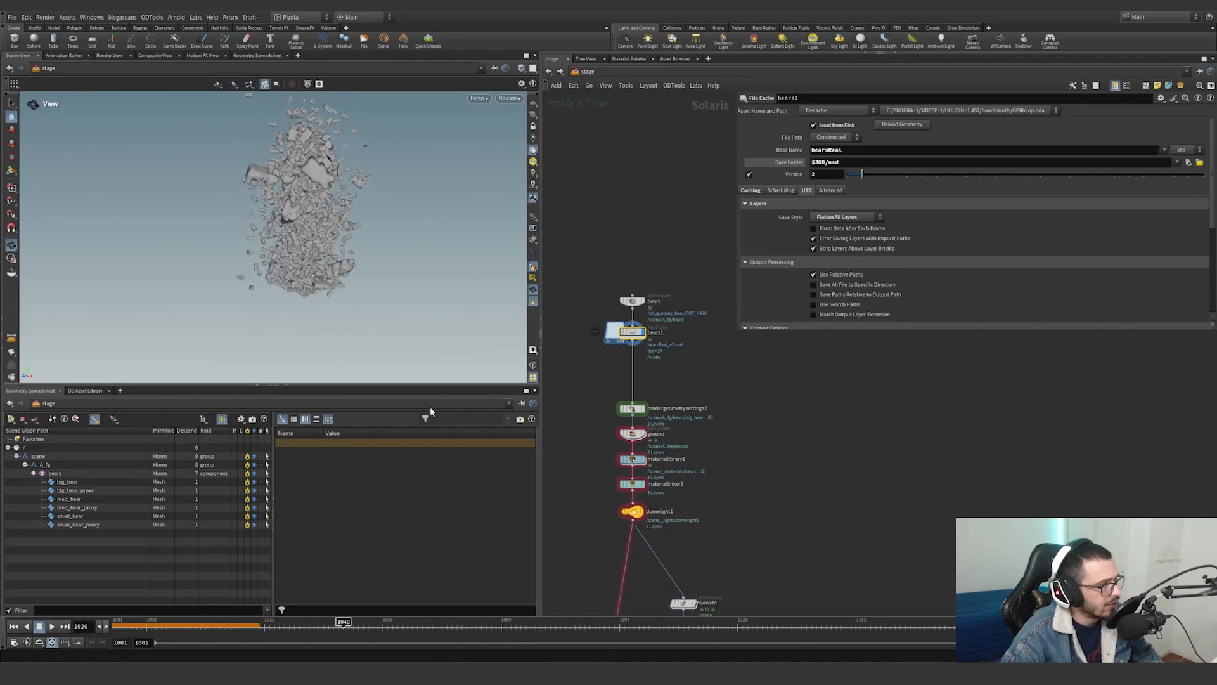
Set the viewport's display purpose to Preview and inspect the bears up close
click(533, 217)
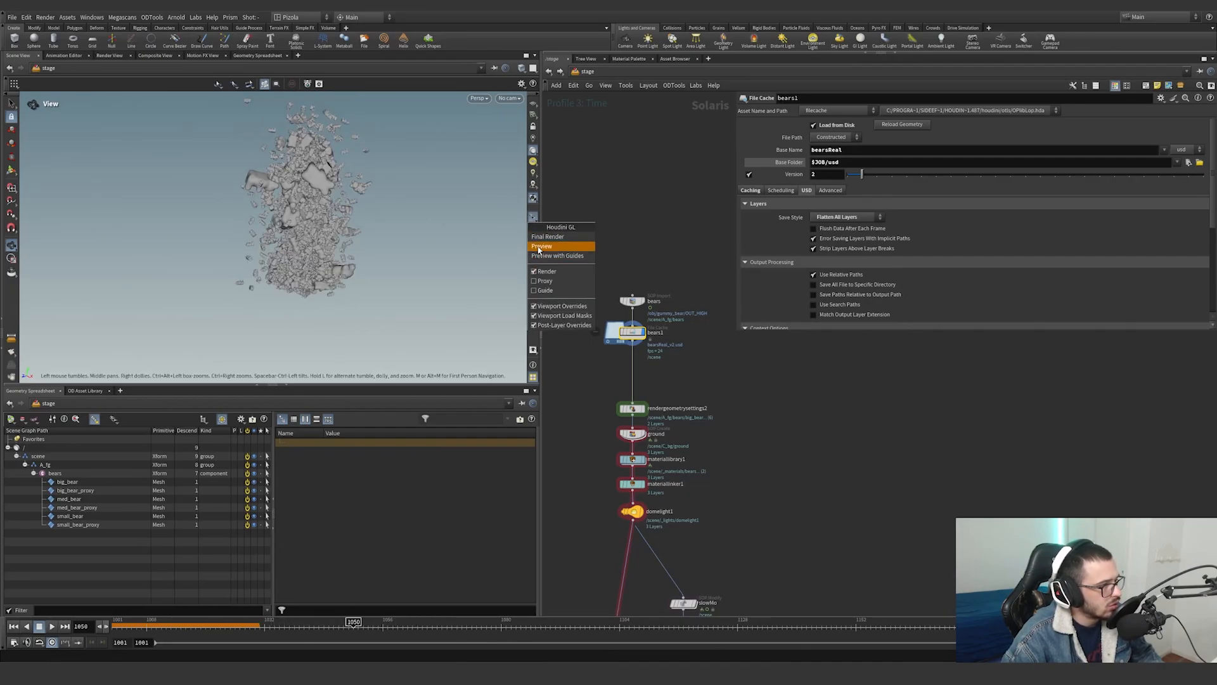
click(538, 248)
scroll(406, 172, up, 5)
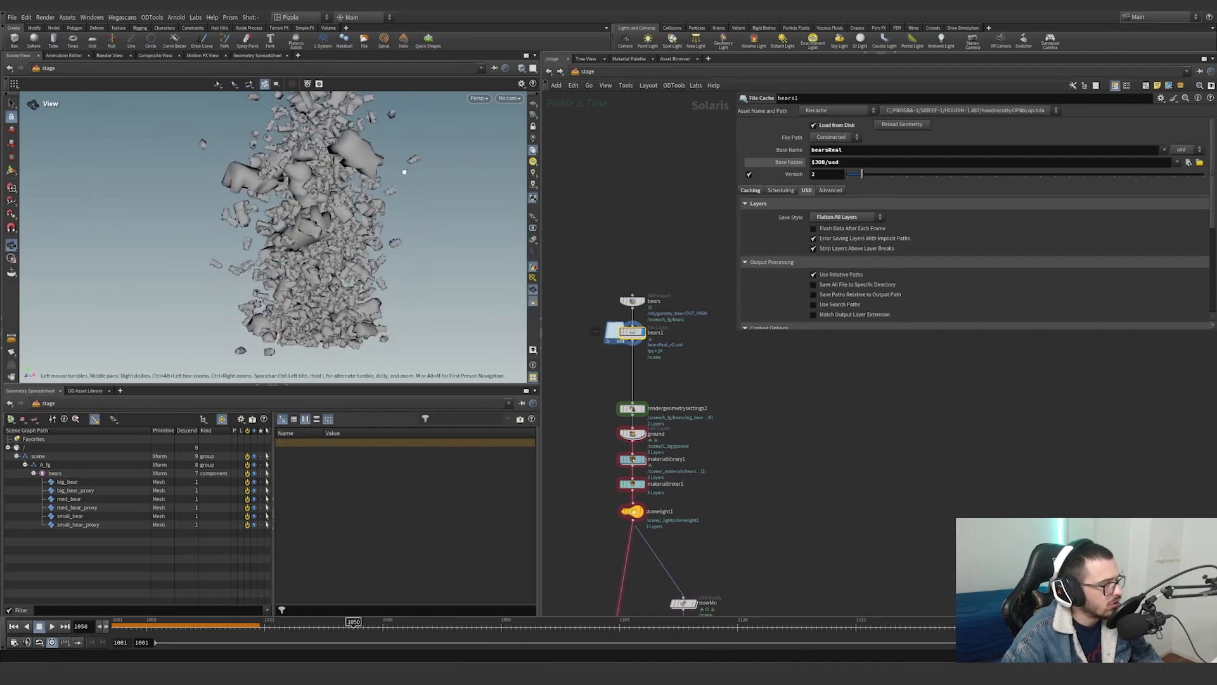
scroll(404, 172, up, 3)
drag(443, 120, 218, 145)
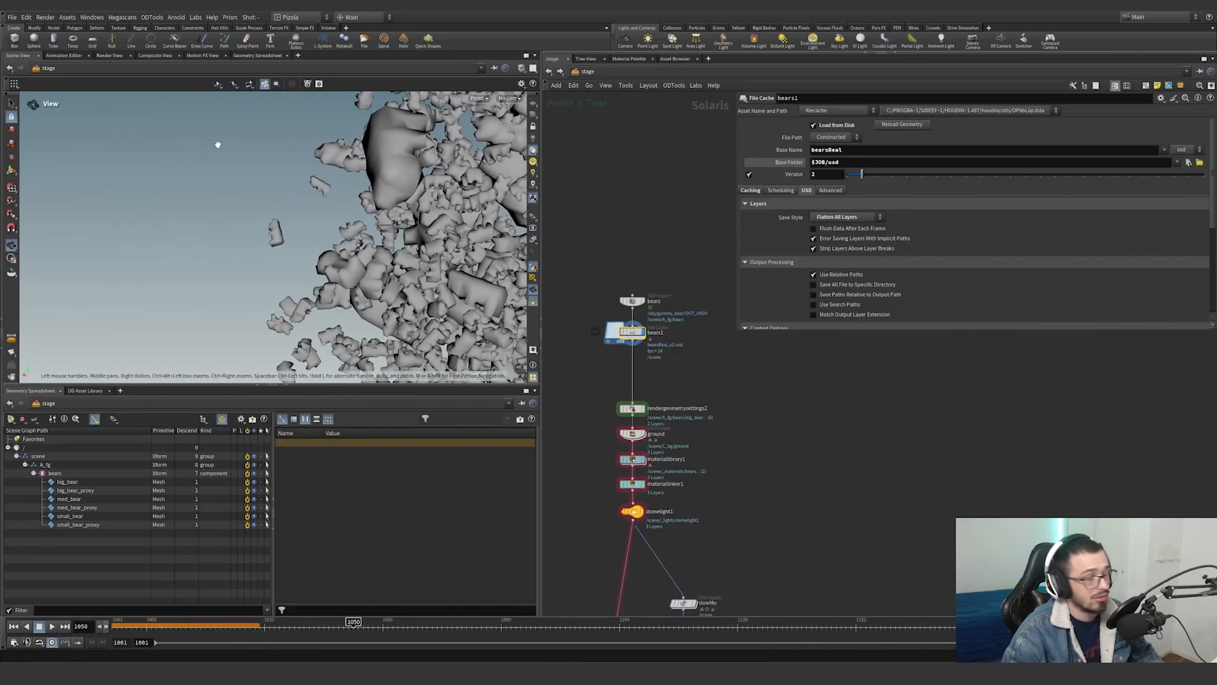
right_drag(362, 221, 270, 337)
Play the cached bears in the Preview display and move the timeline to frame 1031
click(52, 626)
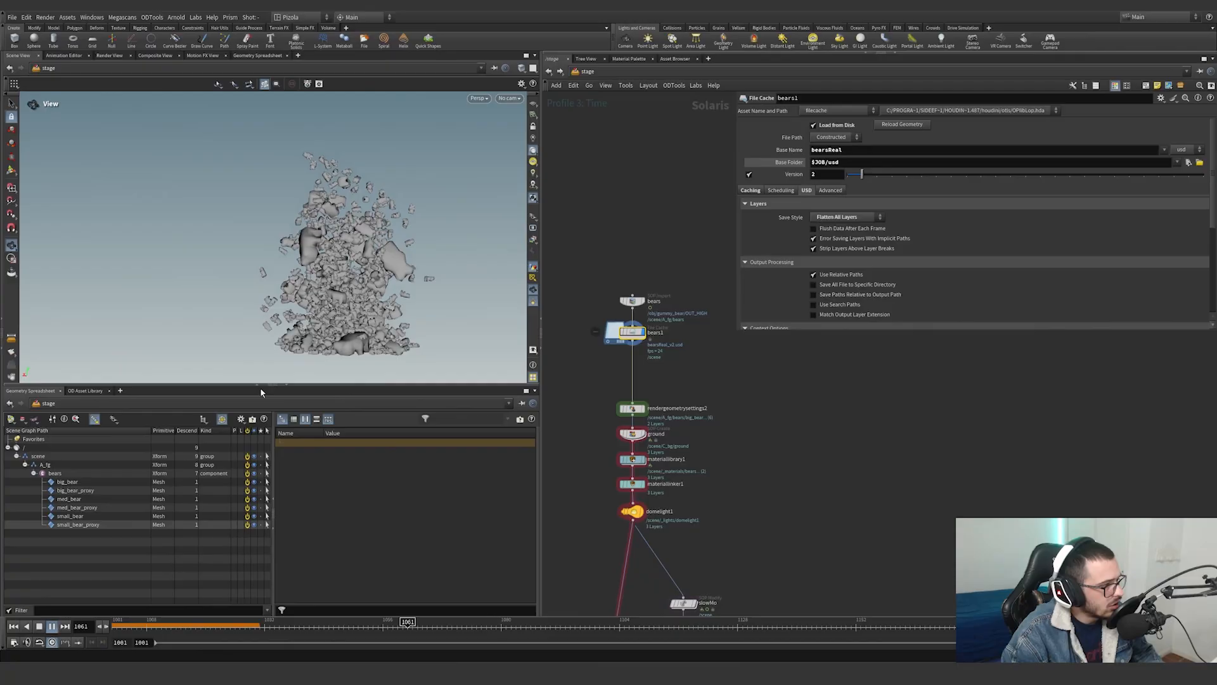
drag(283, 276, 323, 293)
drag(311, 625, 260, 625)
Display rendergeometrysettings2 with its parameters and frame the viewport closely on the bears
scroll(637, 411, up, 3)
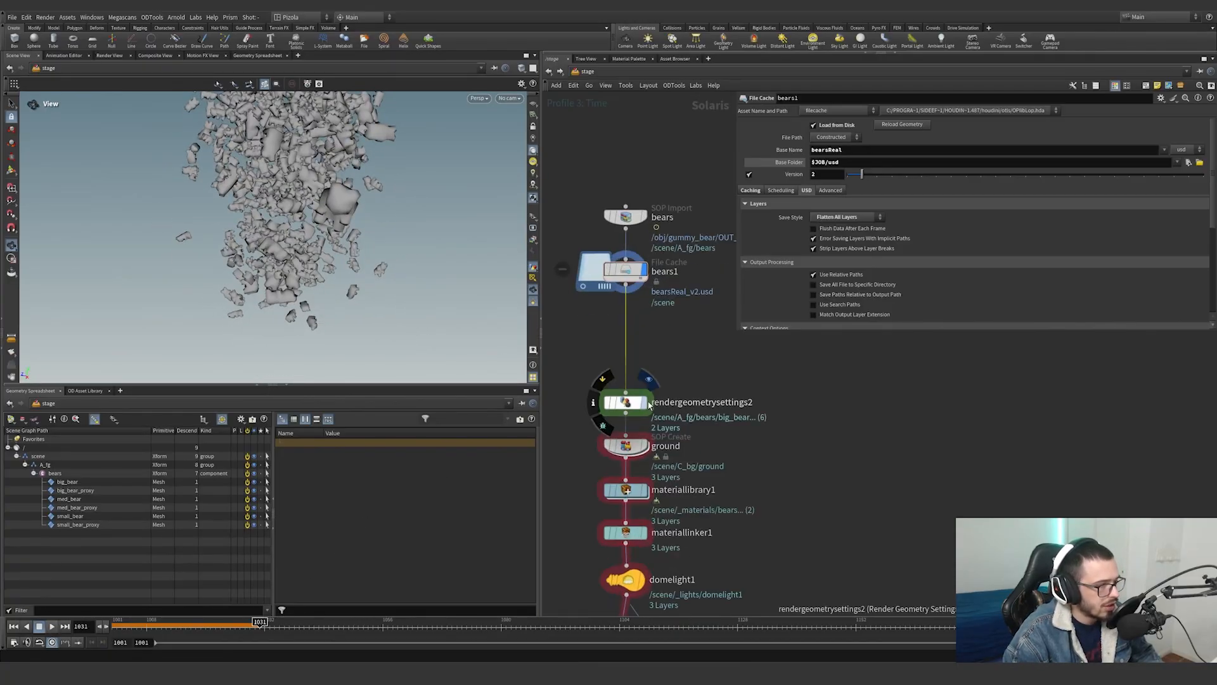
click(629, 405)
drag(629, 406, 630, 388)
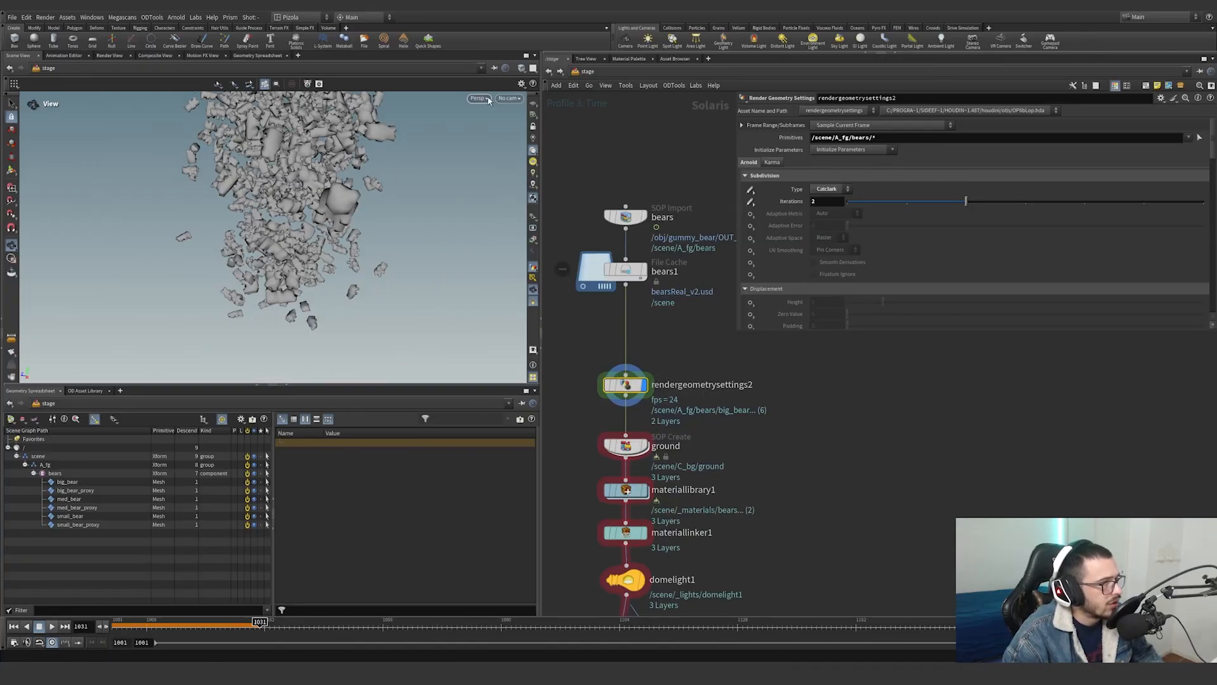
click(509, 99)
click(395, 140)
drag(396, 140, 319, 286)
scroll(319, 285, up, 5)
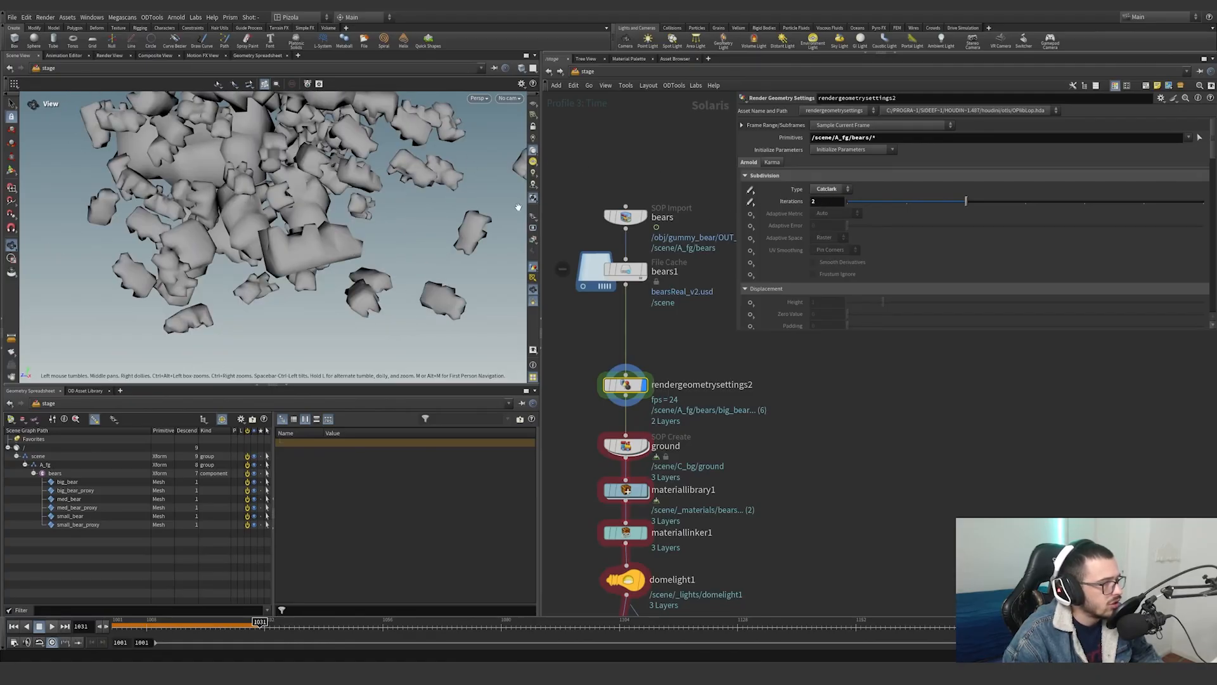
Switch the viewport renderer to Arnold and limit rendering to a region around the lower bears
click(479, 99)
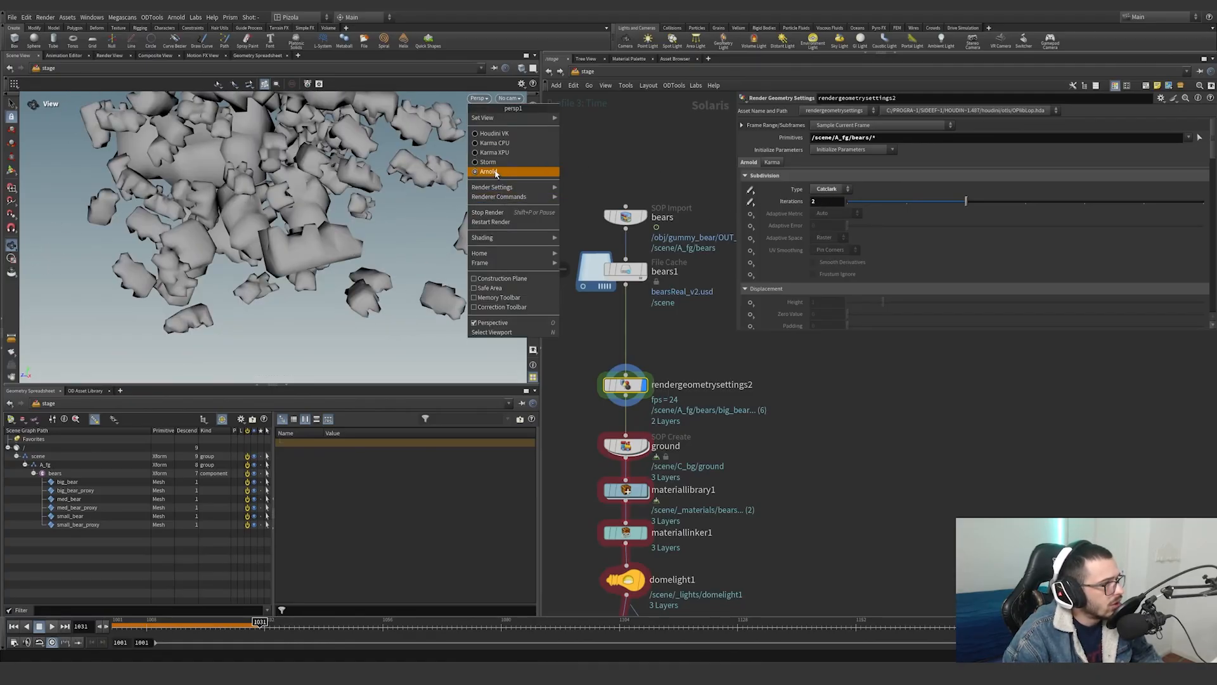
click(488, 170)
drag(327, 242, 269, 268)
drag(380, 257, 273, 249)
scroll(317, 252, up, 1)
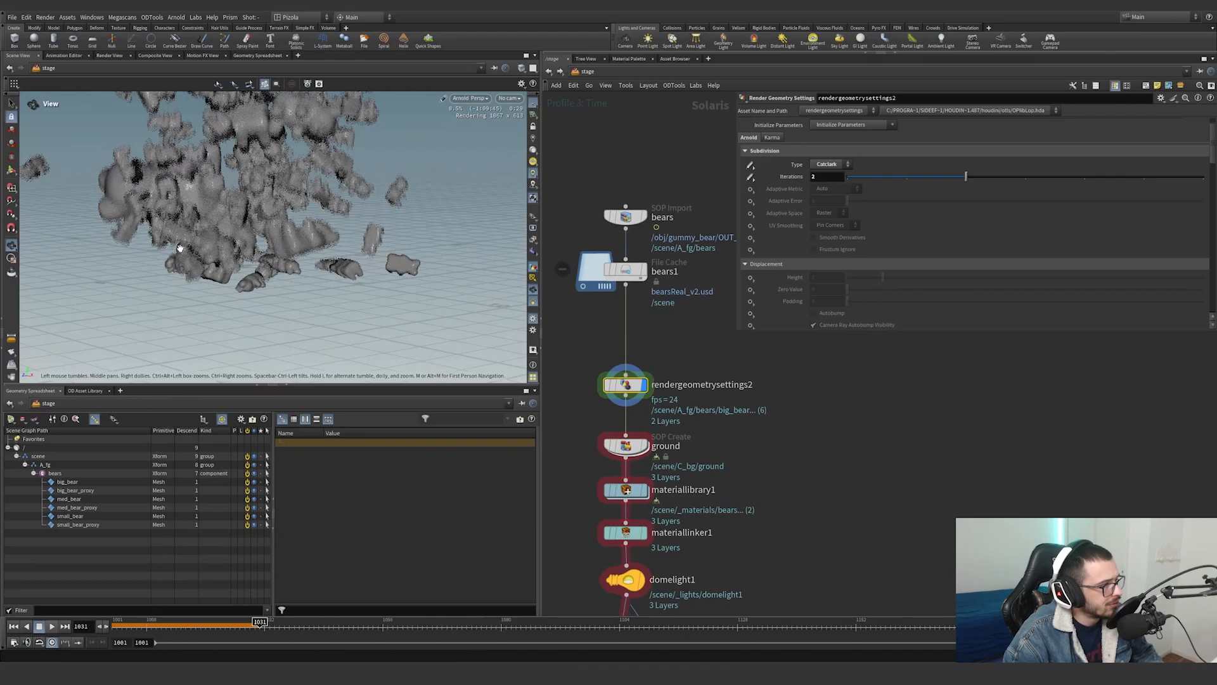
click(12, 259)
drag(447, 173, 161, 334)
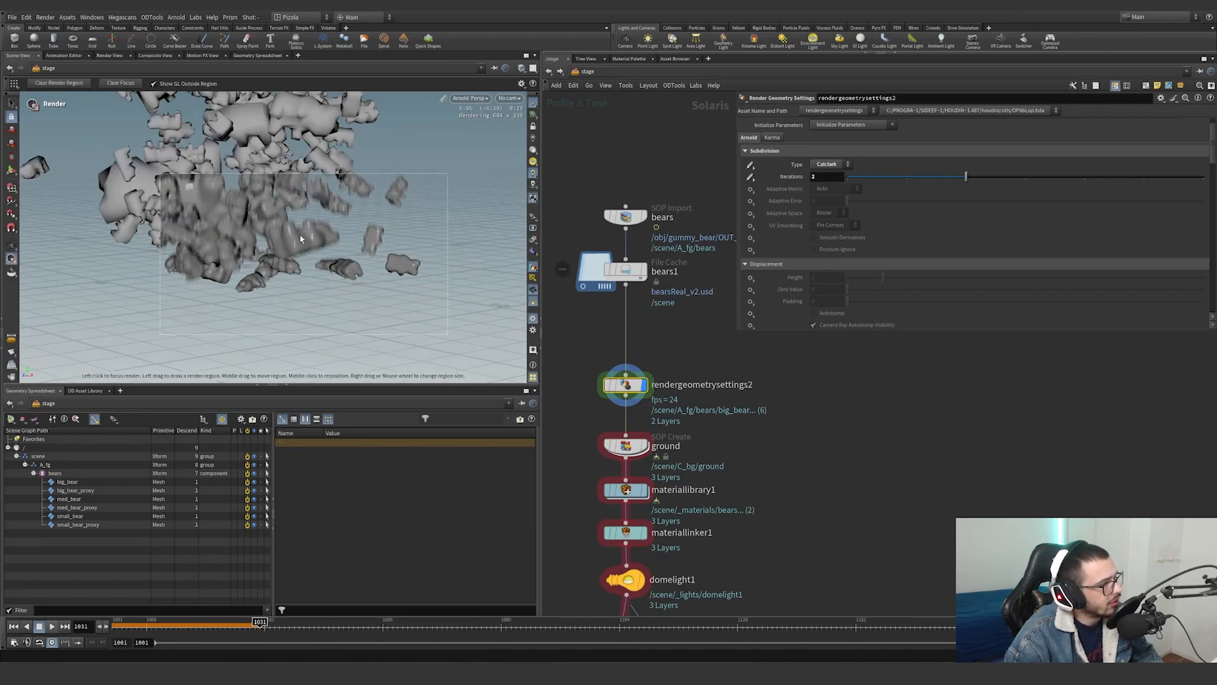
Display the ground node and examine its Import Path Prefix and Uniform Scale
middle_drag(696, 424, 694, 365)
click(644, 388)
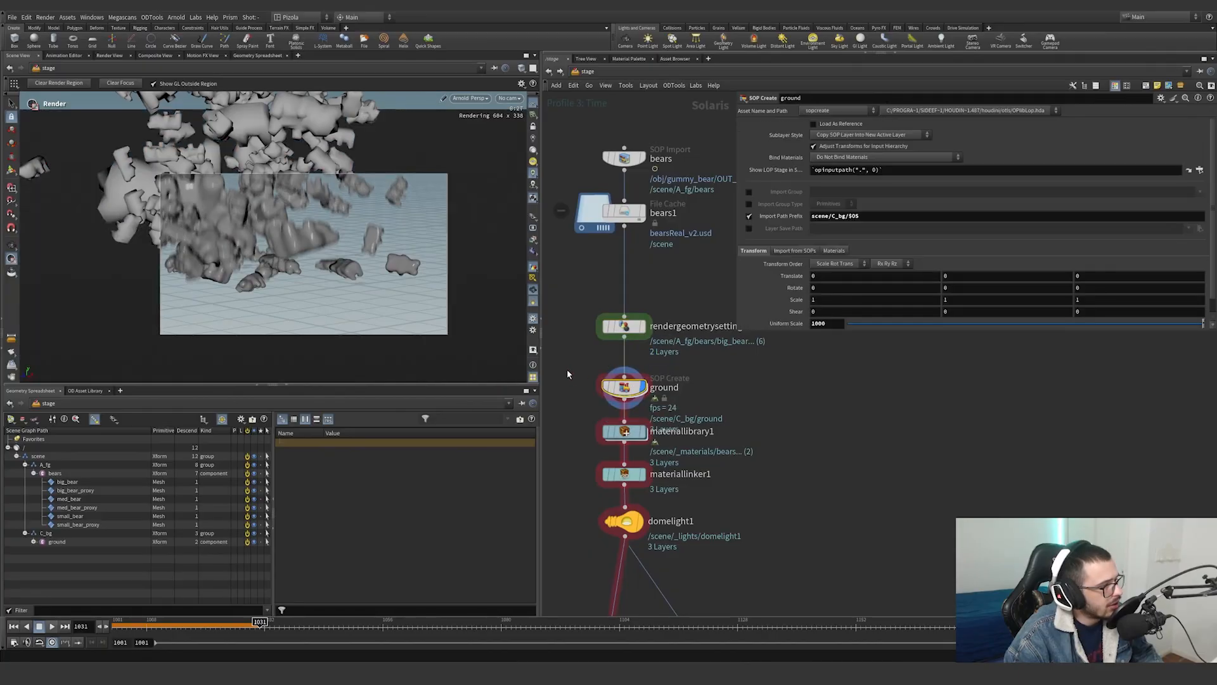
mouse_move(638, 395)
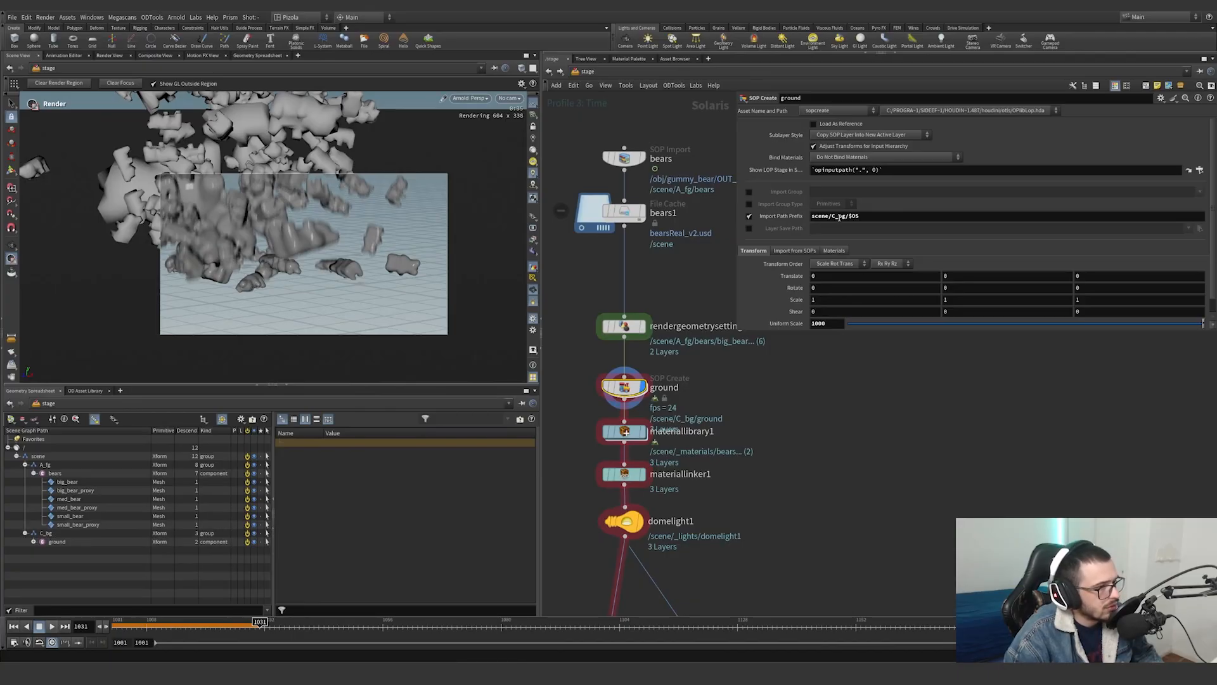
click(831, 326)
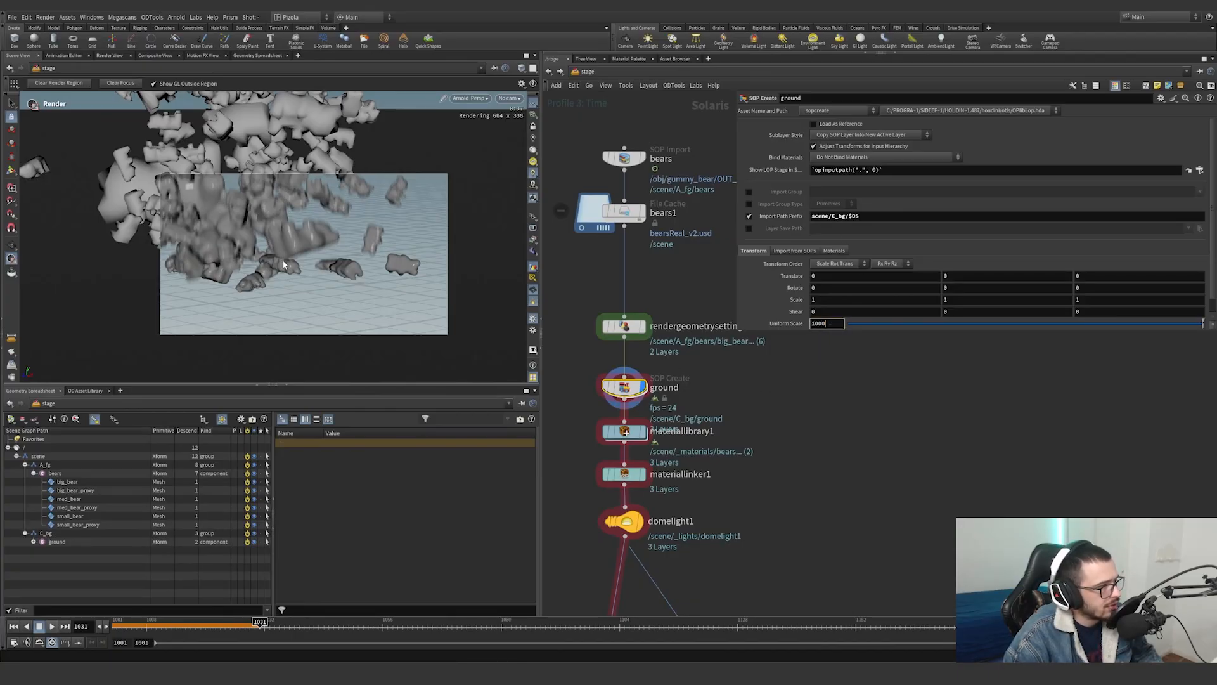
Set the Arnold subdivision iterations on rendergeometrysettings2 to 0
mouse_move(284, 265)
alt+mouse_down()
mouse_move(279, 240)
mouse_move(276, 259)
alt+mouse_up()
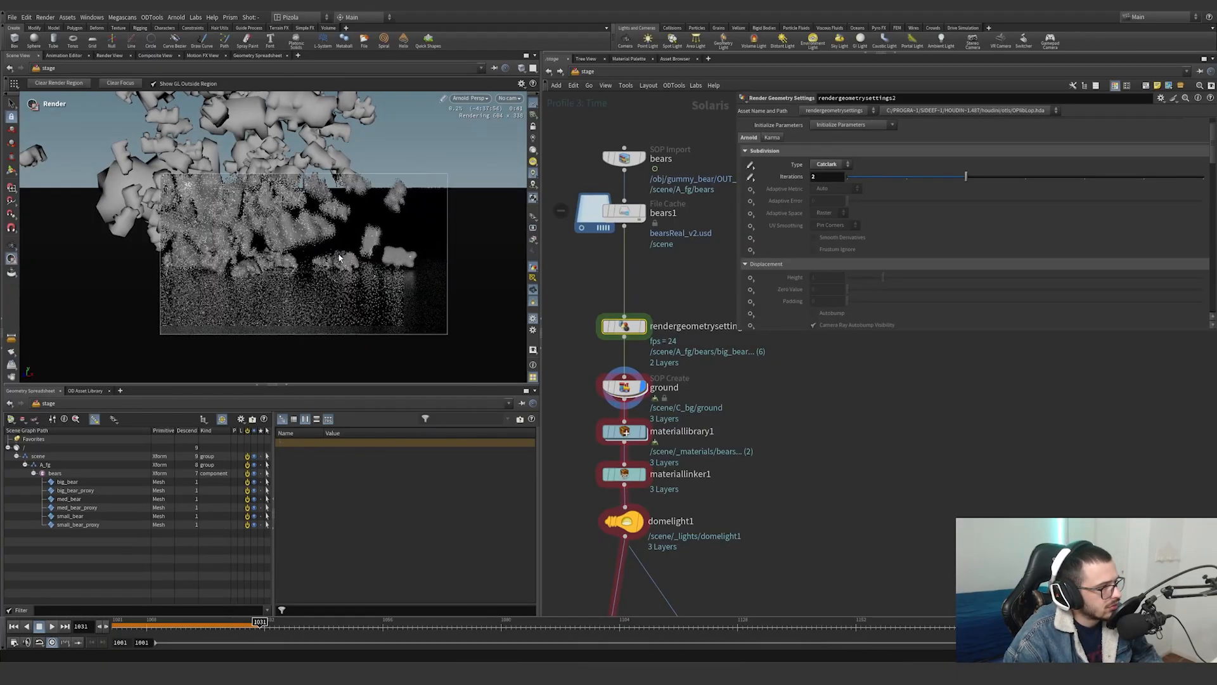
double_click(824, 182)
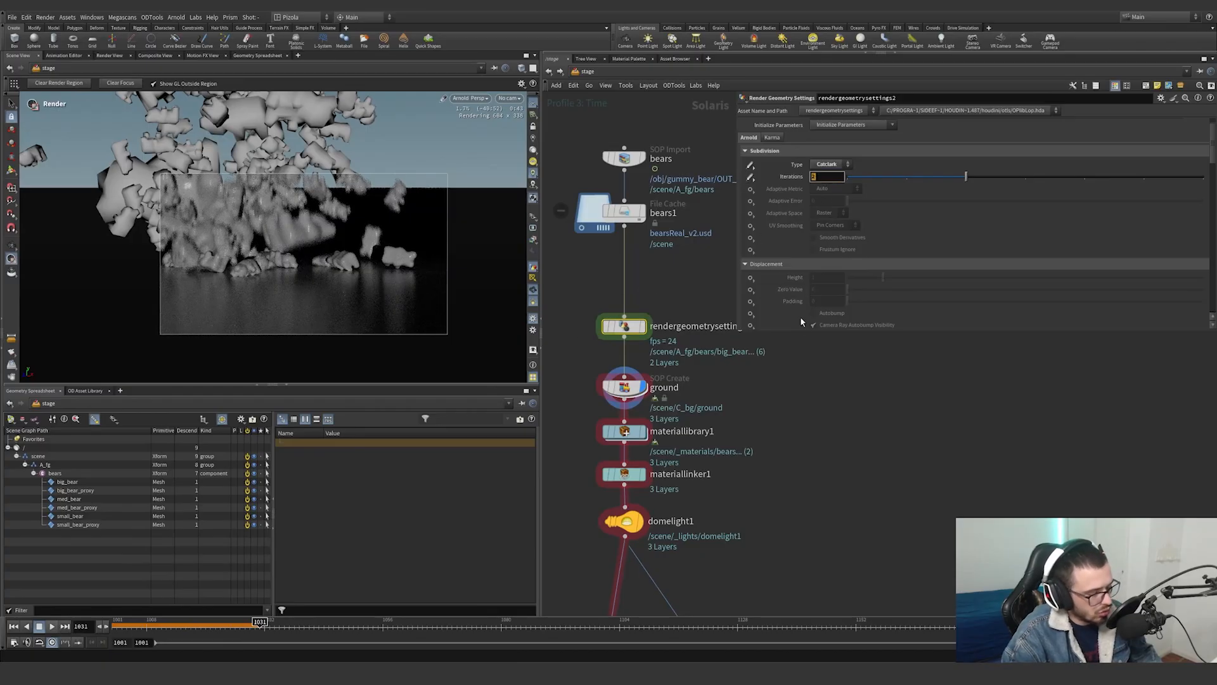
text(0)
key(Return)
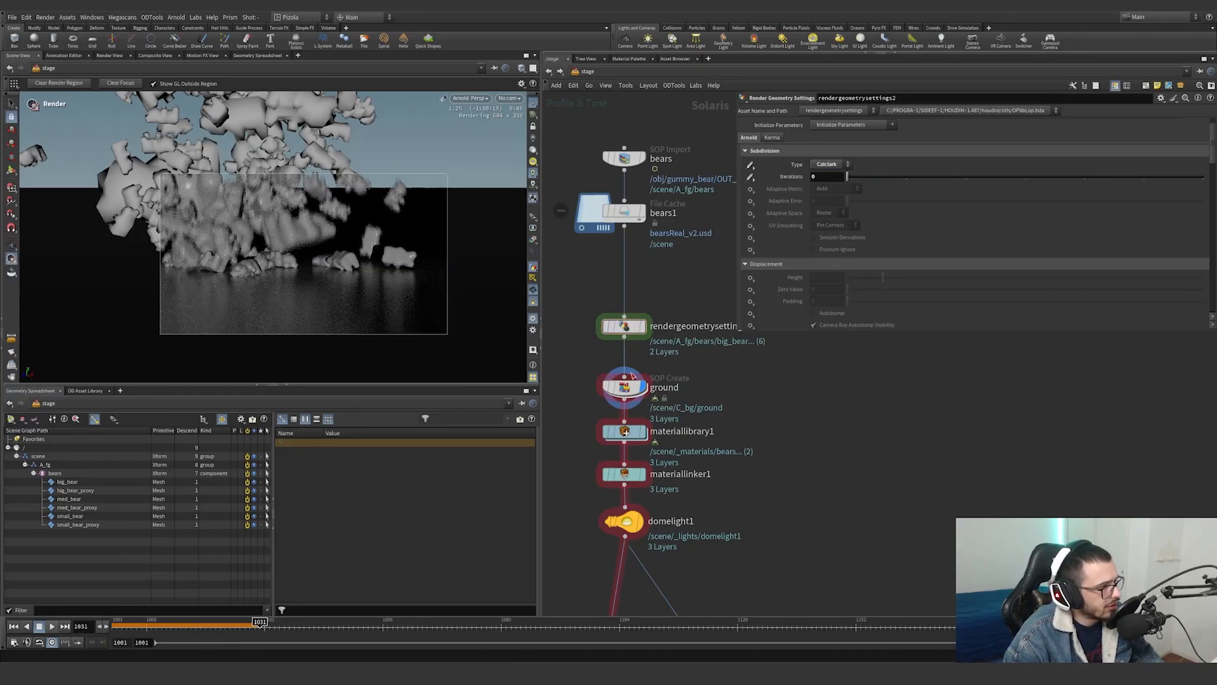
Display materiallibrary1, materiallinker1 and domelight1 one after another to compare the Arnold region render
middle_drag(690, 418, 696, 394)
scroll(659, 410, up, 1)
click(648, 410)
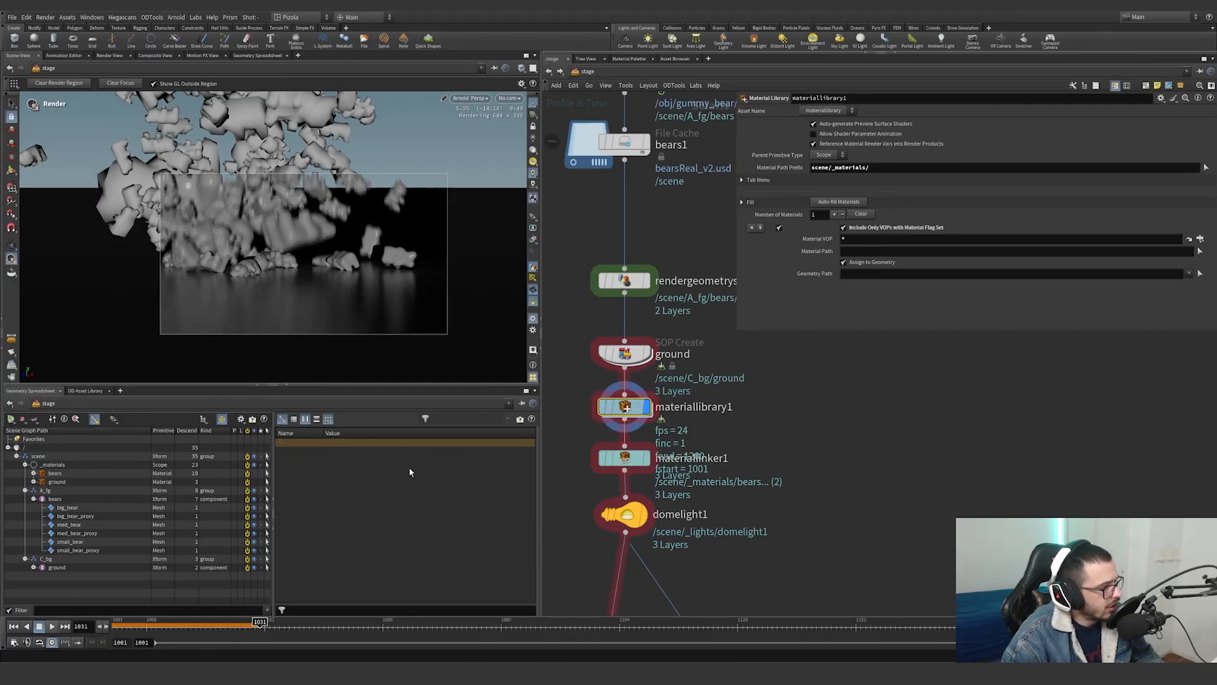
click(644, 458)
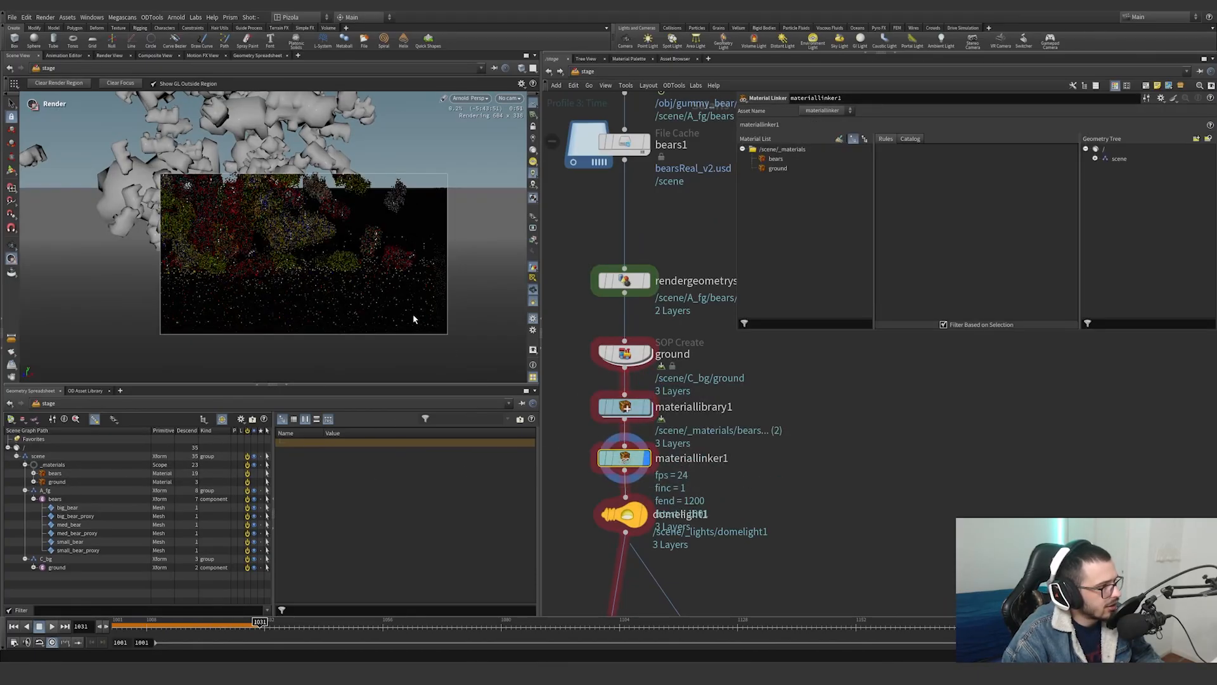
click(644, 516)
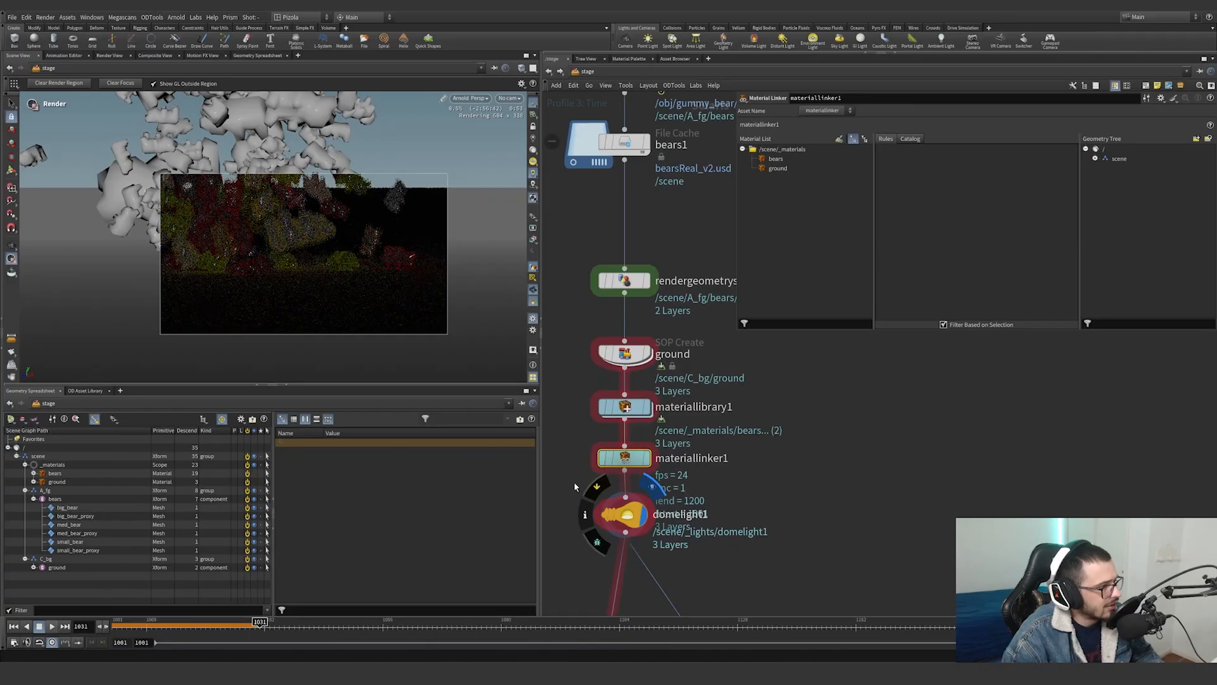
click(625, 515)
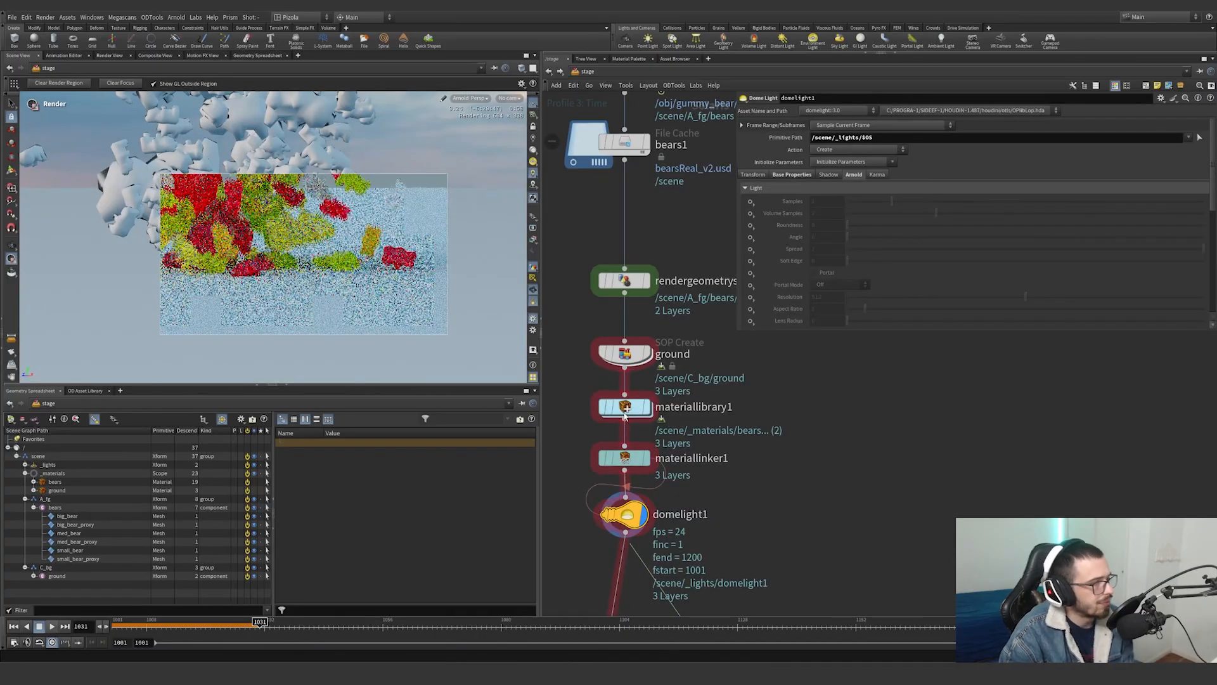
Enter the materiallibrary1 network to show its bears and ground Arnold materials
click(624, 410)
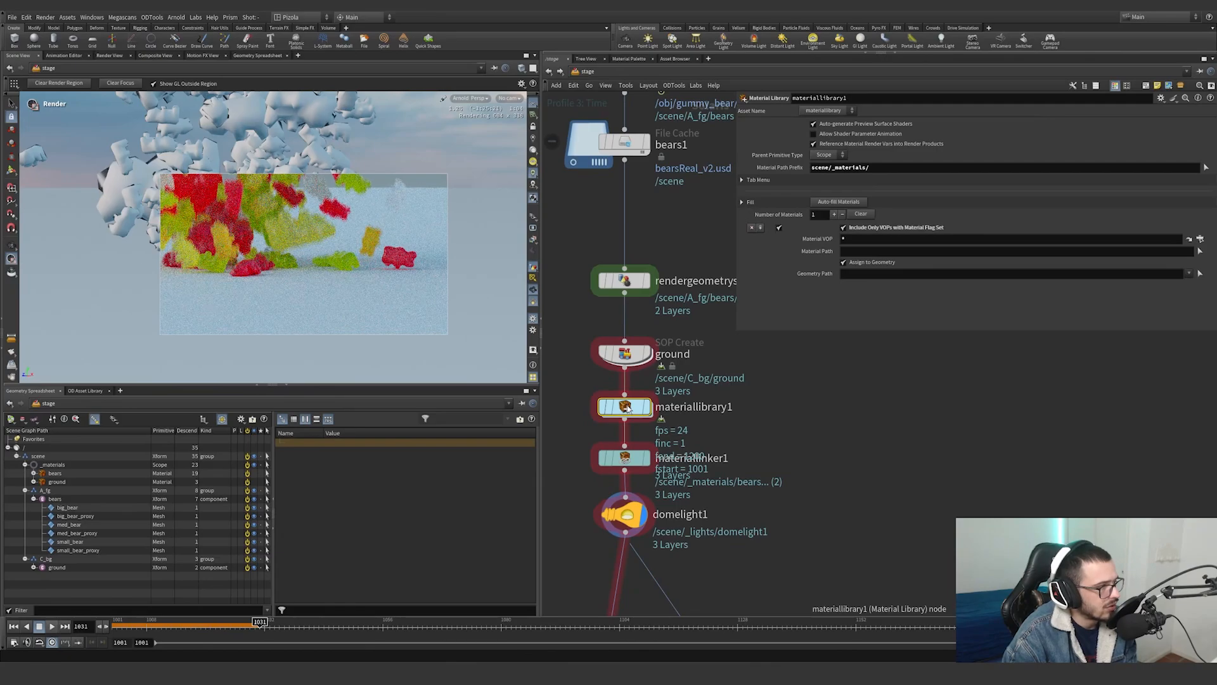
double_click(625, 408)
middle_drag(906, 378, 604, 426)
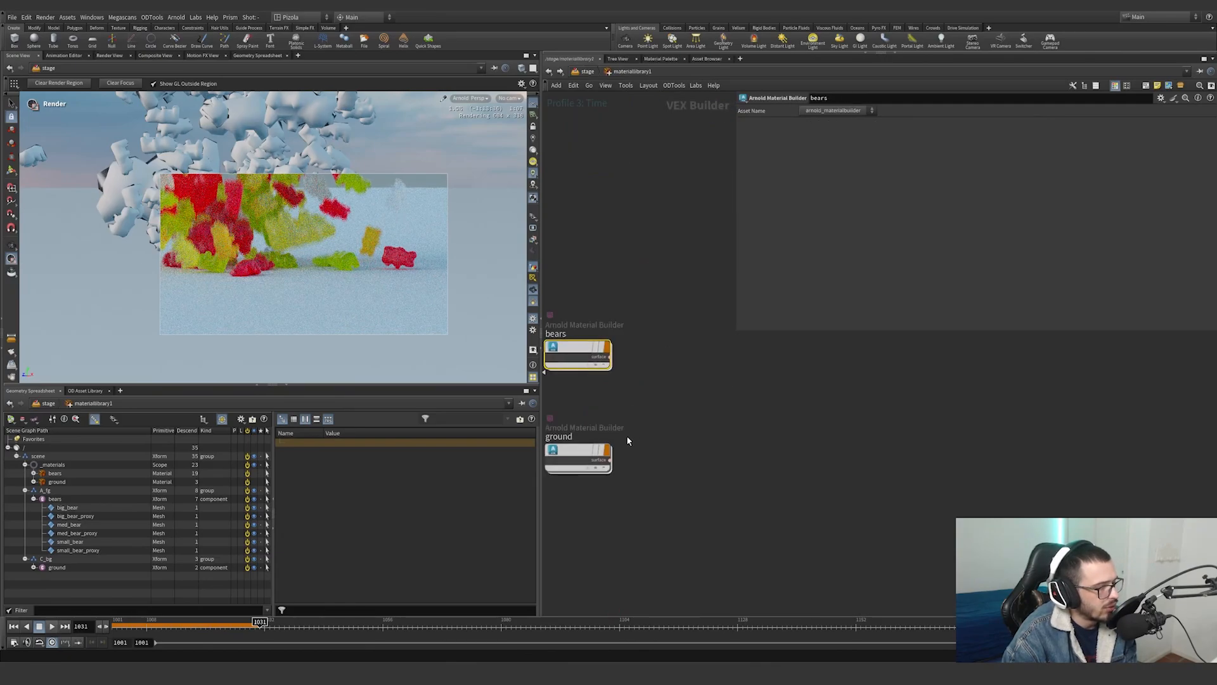
Open the ground material to examine its standard_surface1 base and specular settings, and return to the materiallibrary1 network
double_click(584, 450)
middle_drag(734, 443, 617, 528)
click(692, 437)
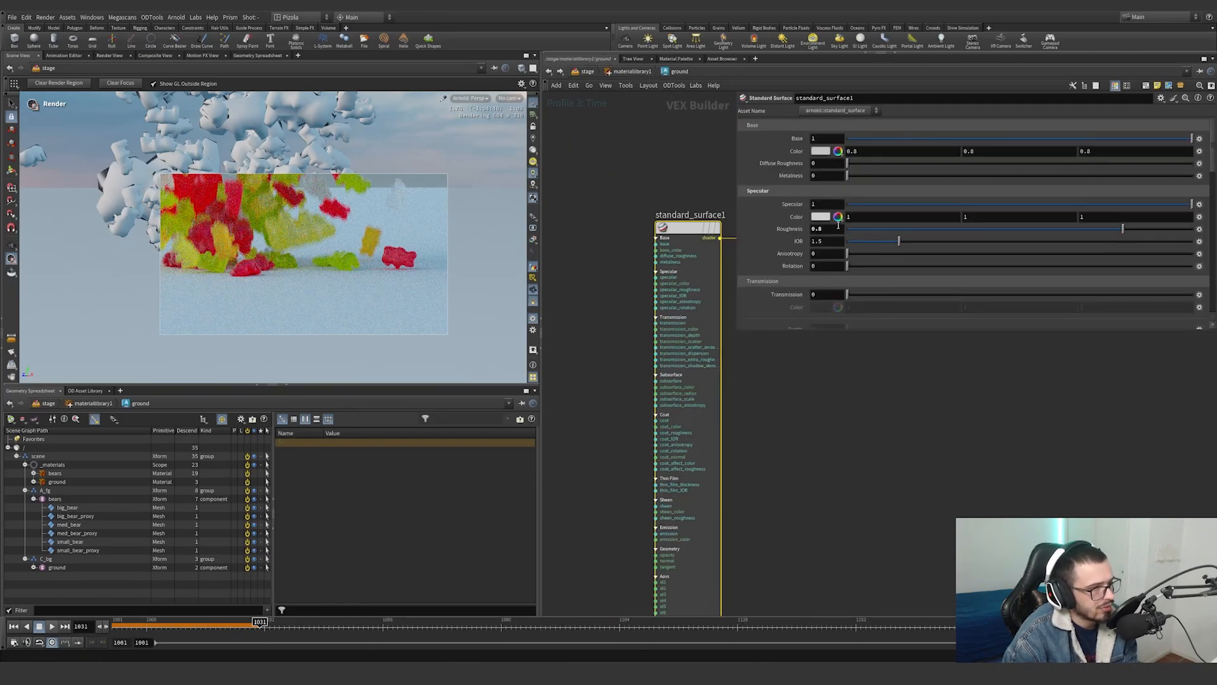
click(612, 71)
middle_drag(594, 312, 648, 332)
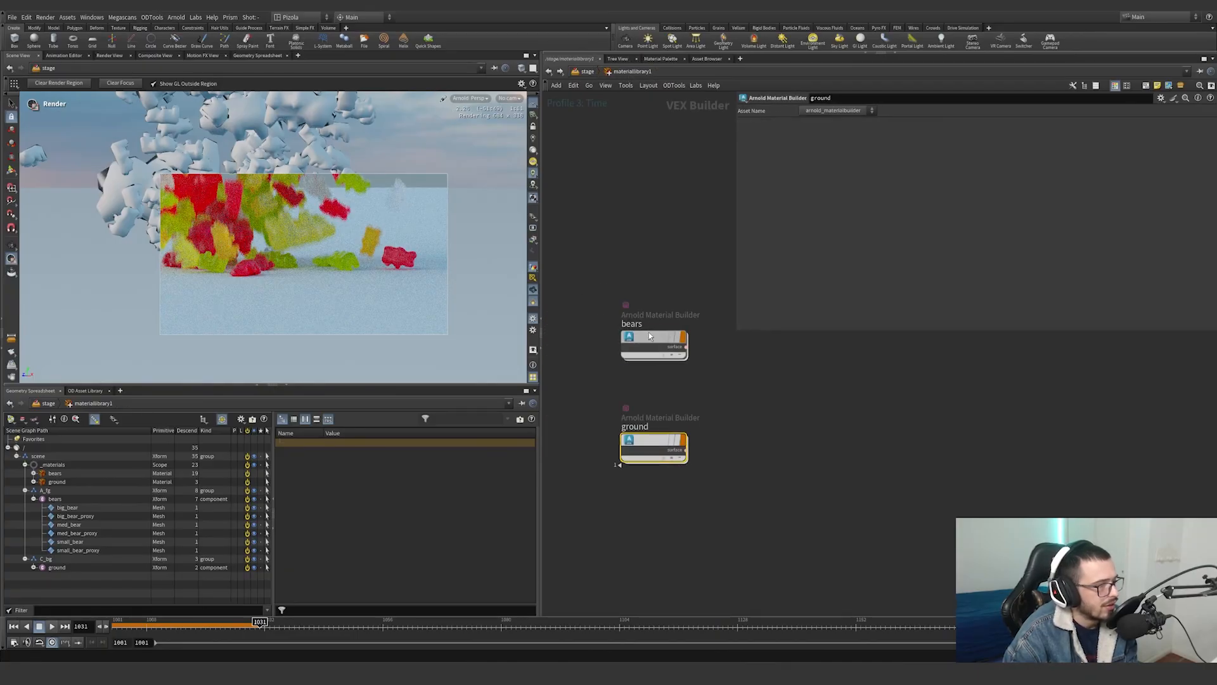
Look over the bears material network and go back to the stage network
double_click(648, 331)
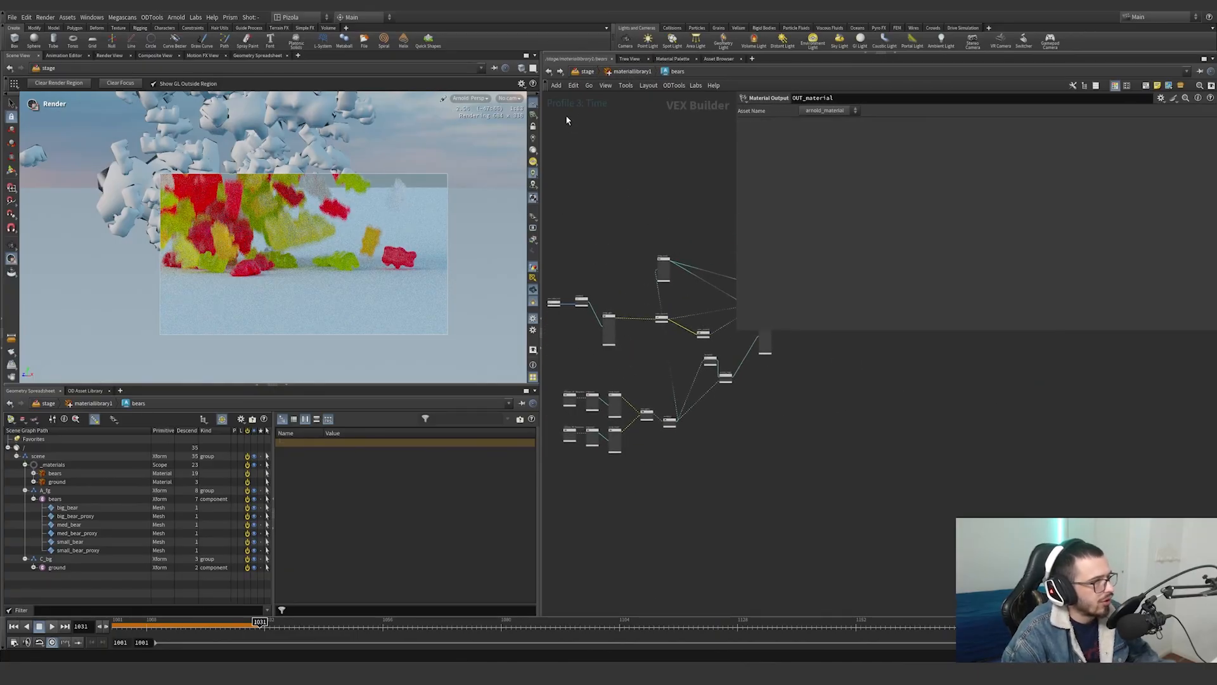
click(629, 71)
click(589, 73)
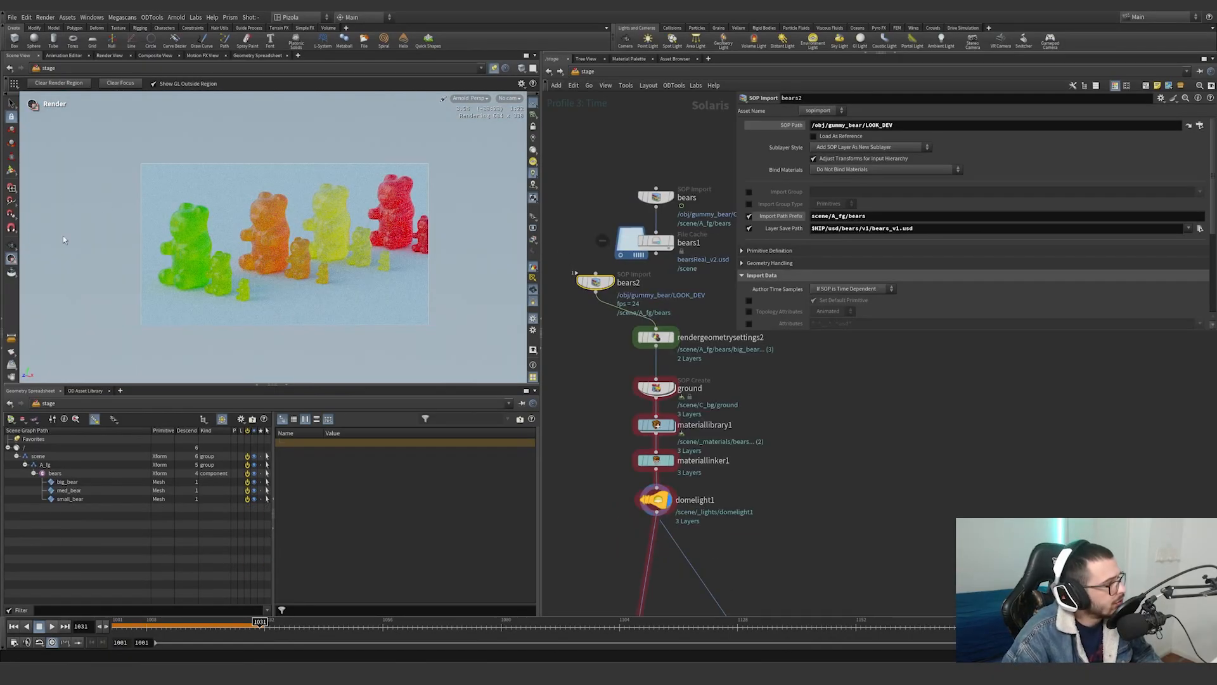
Draw a larger render region around the row of look-dev bears, reframe them and move the bears2 node slightly away from the main chain
drag(122, 131, 476, 330)
key(Escape)
drag(228, 244, 288, 238)
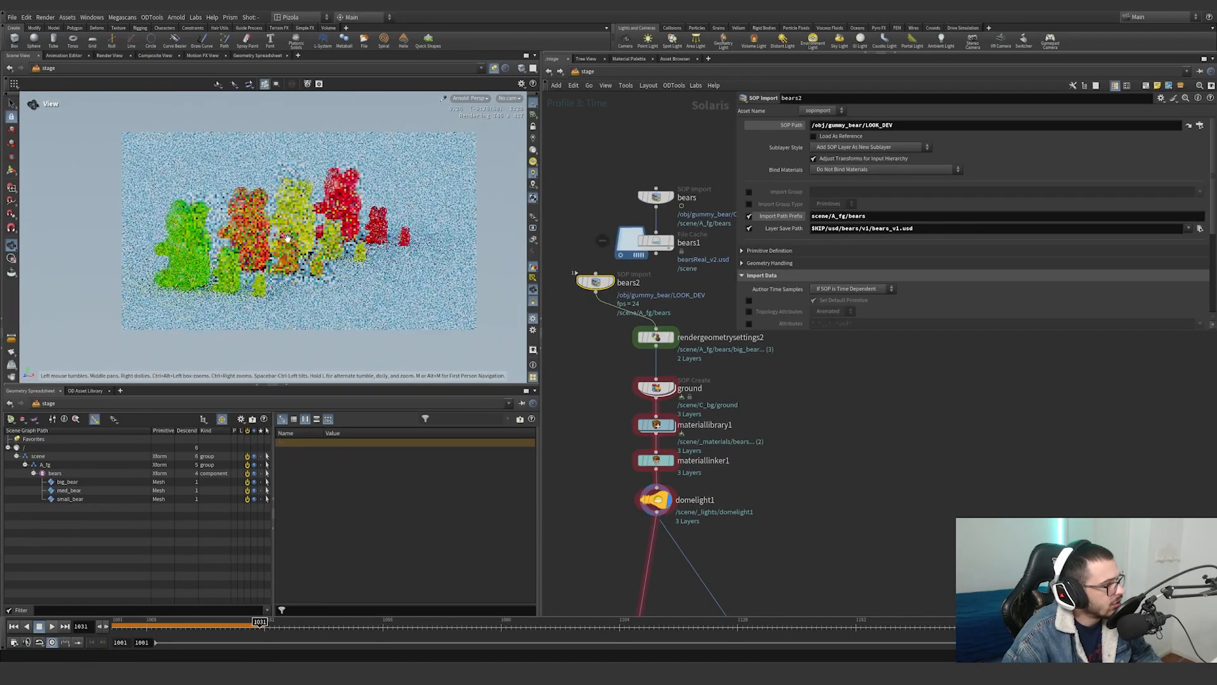
scroll(287, 238, up, 2)
drag(594, 283, 577, 286)
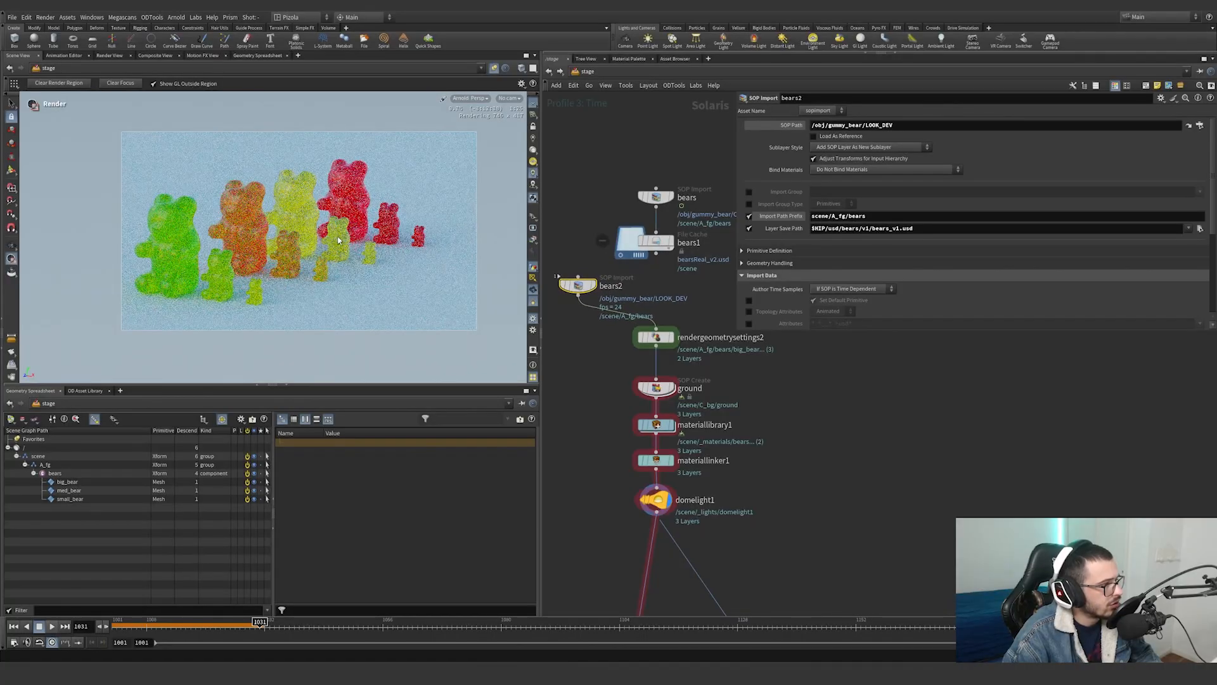
mouse_move(222, 252)
alt+mouse_down()
mouse_move(317, 250)
mouse_move(207, 255)
alt+mouse_up()
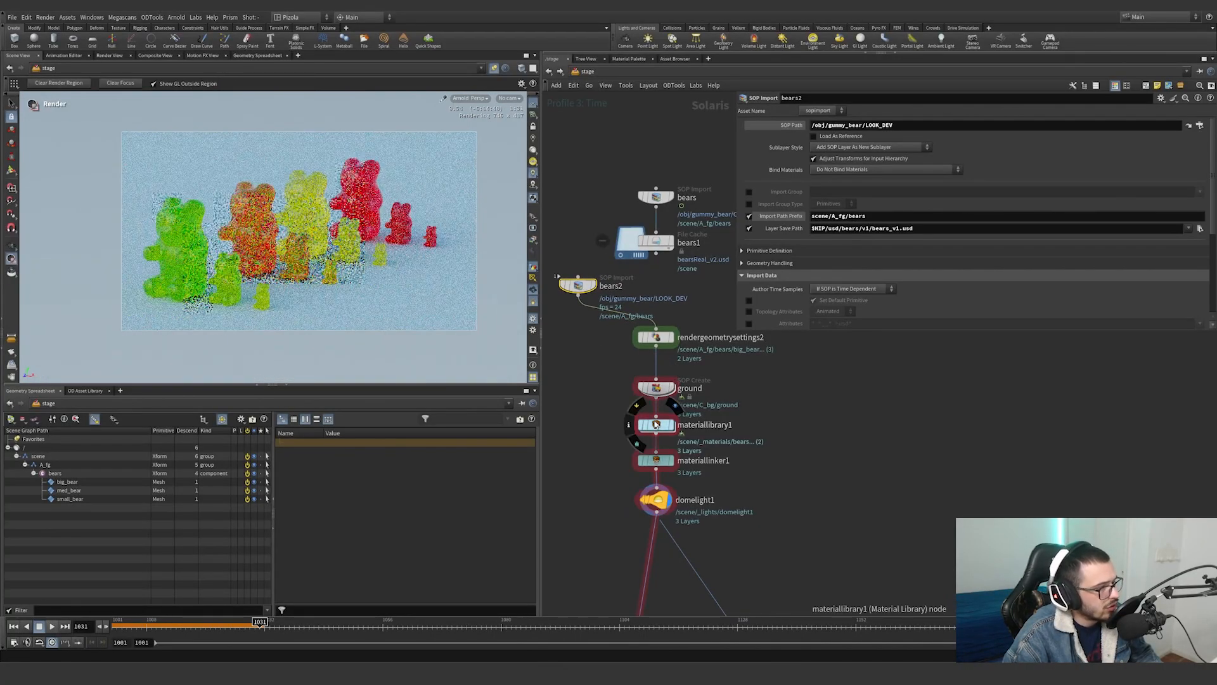
Show the geometry rules that materiallinker1 assigns to the bears material
click(657, 426)
click(656, 459)
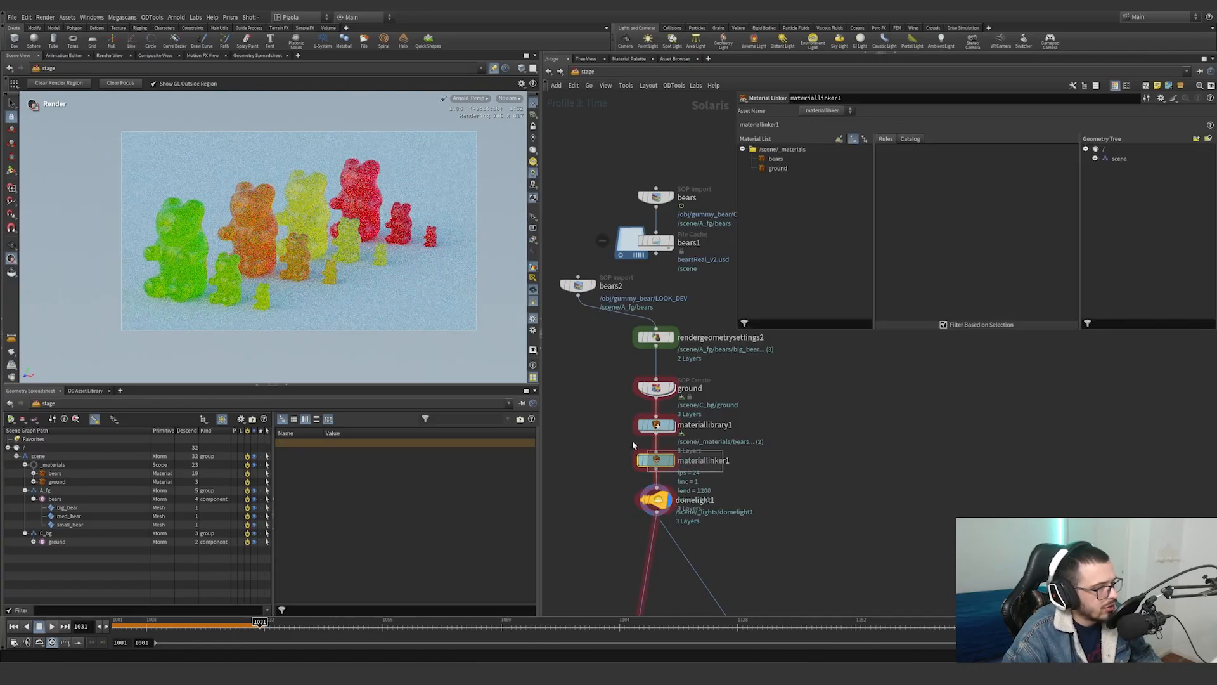
click(776, 159)
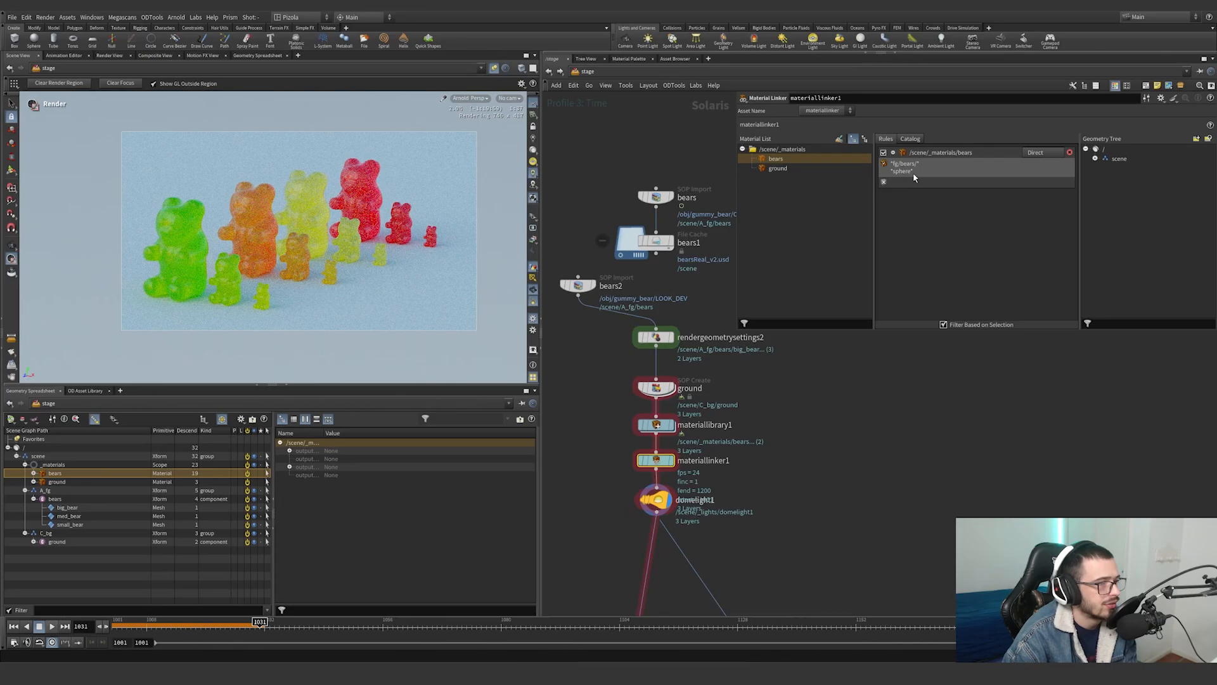
Enter the bears material network inside materiallibrary1
click(658, 393)
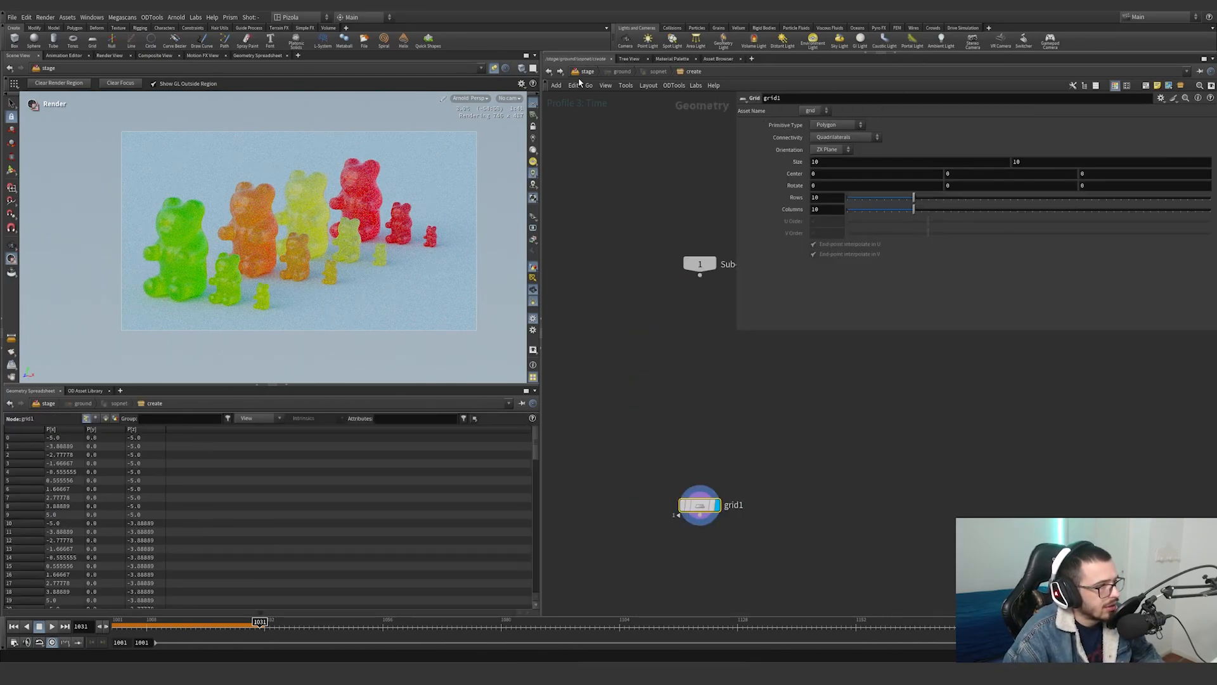
double_click(656, 425)
scroll(736, 424, down, 4)
scroll(704, 415, up, 4)
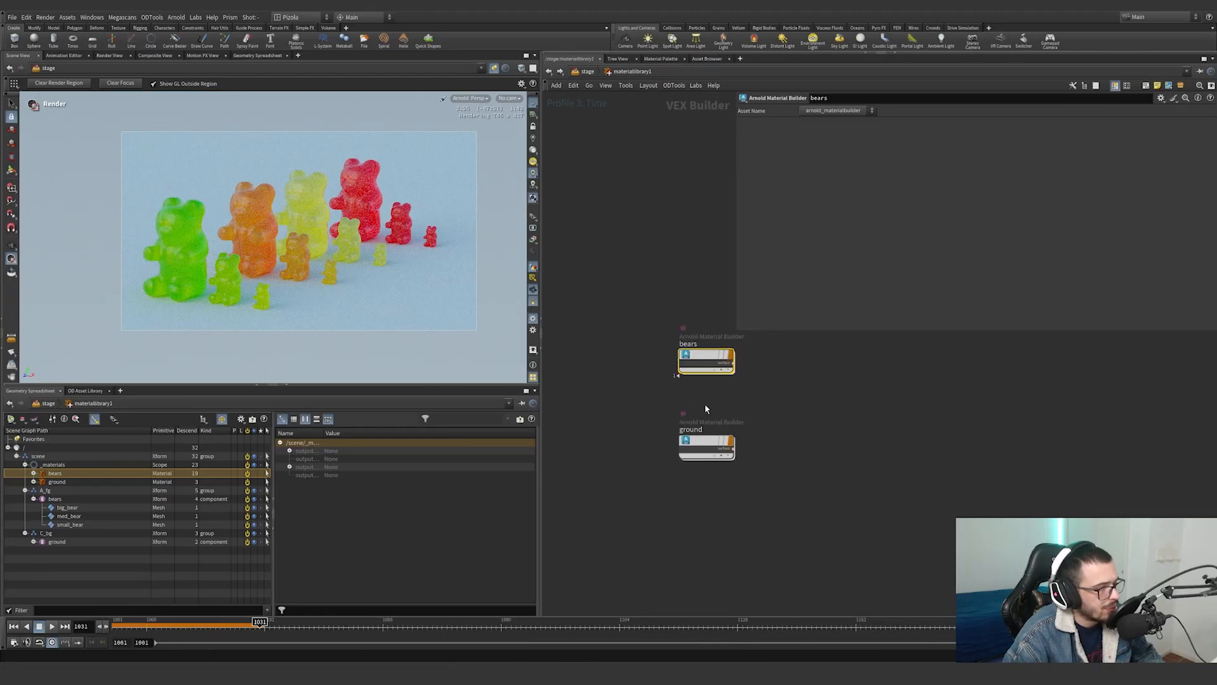
double_click(706, 360)
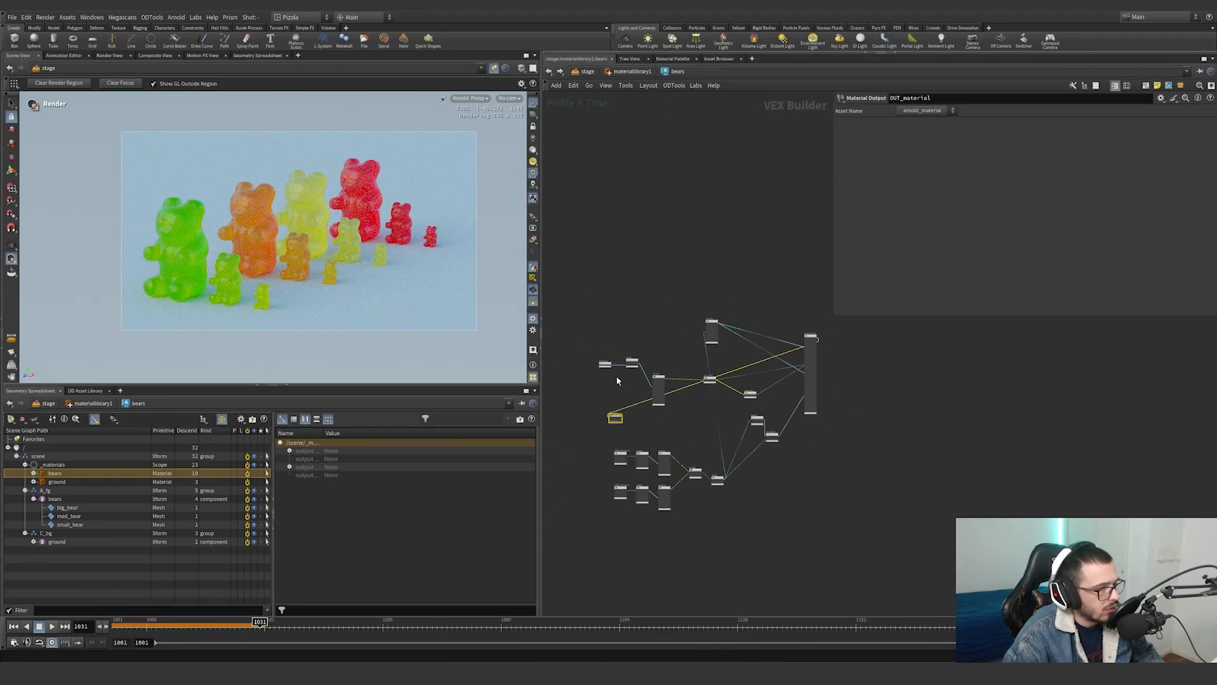
Examine user_data_int1 and preview its output followed by random1's output by wiring each into the surface input of OUT_material
scroll(616, 377, up, 3)
middle_drag(616, 383, 672, 375)
click(638, 330)
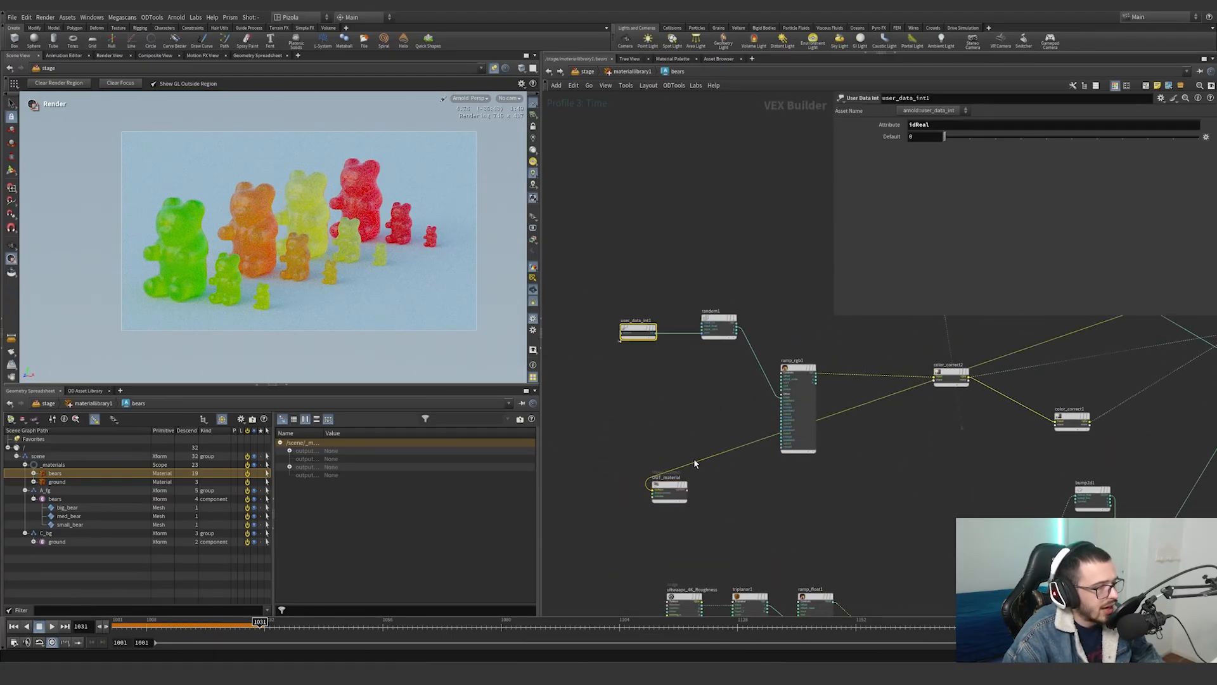
drag(648, 487, 658, 333)
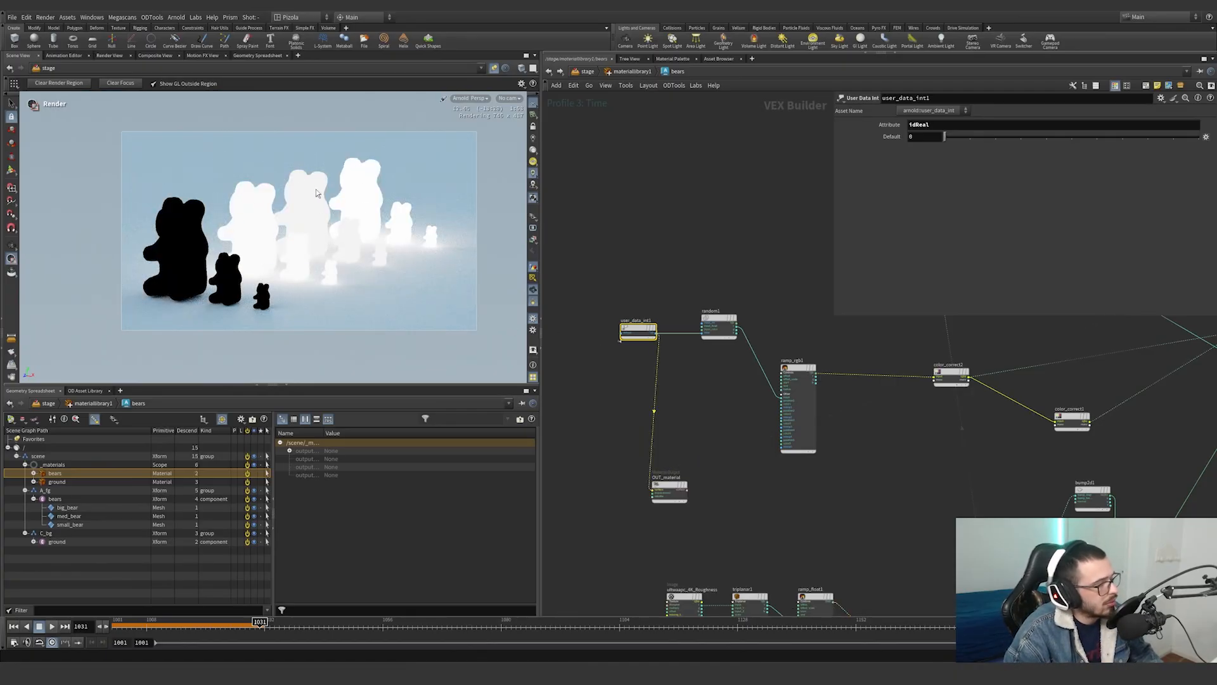
drag(650, 488, 737, 330)
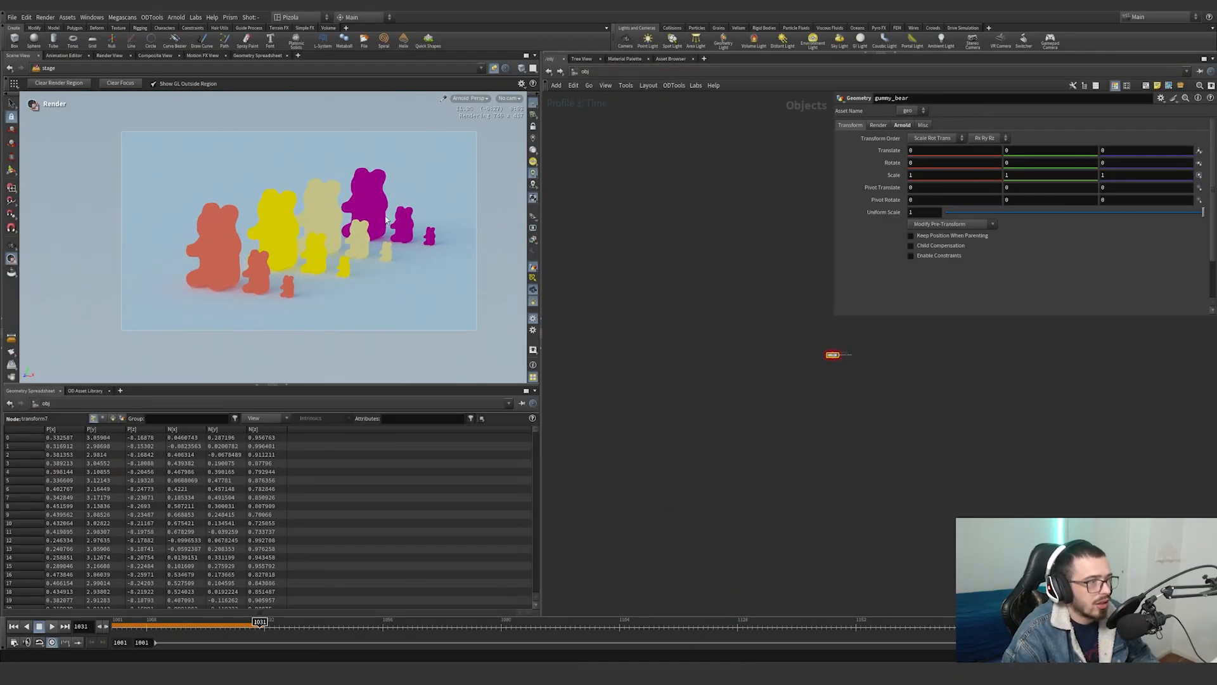
Try Run Over set to Points on the four idReal attribute wrangles in gummy_bear, and restore it to Primitives
double_click(833, 354)
drag(577, 398, 843, 368)
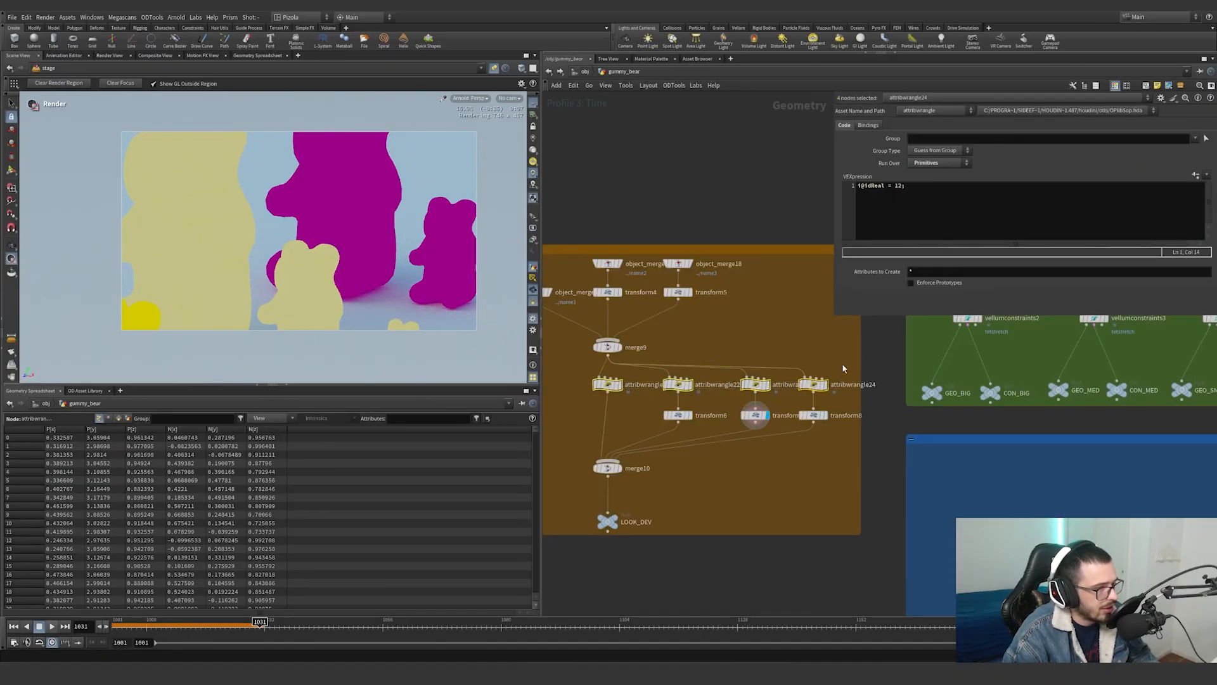
click(929, 163)
click(926, 188)
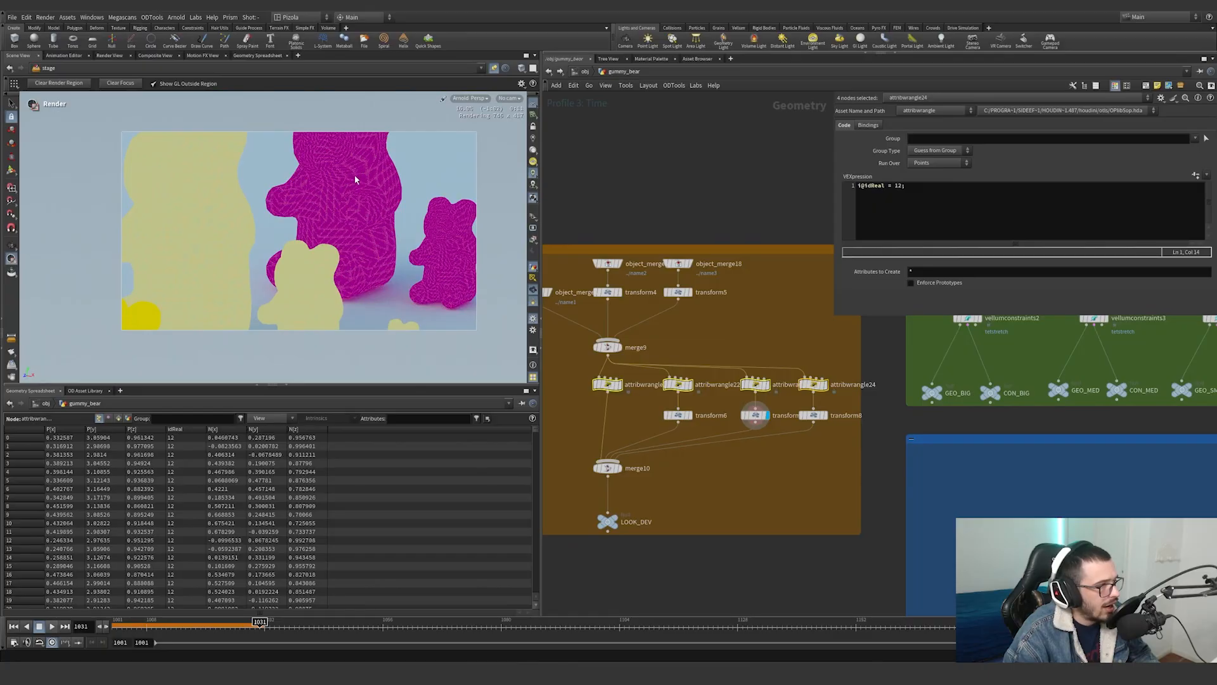
click(929, 163)
click(936, 178)
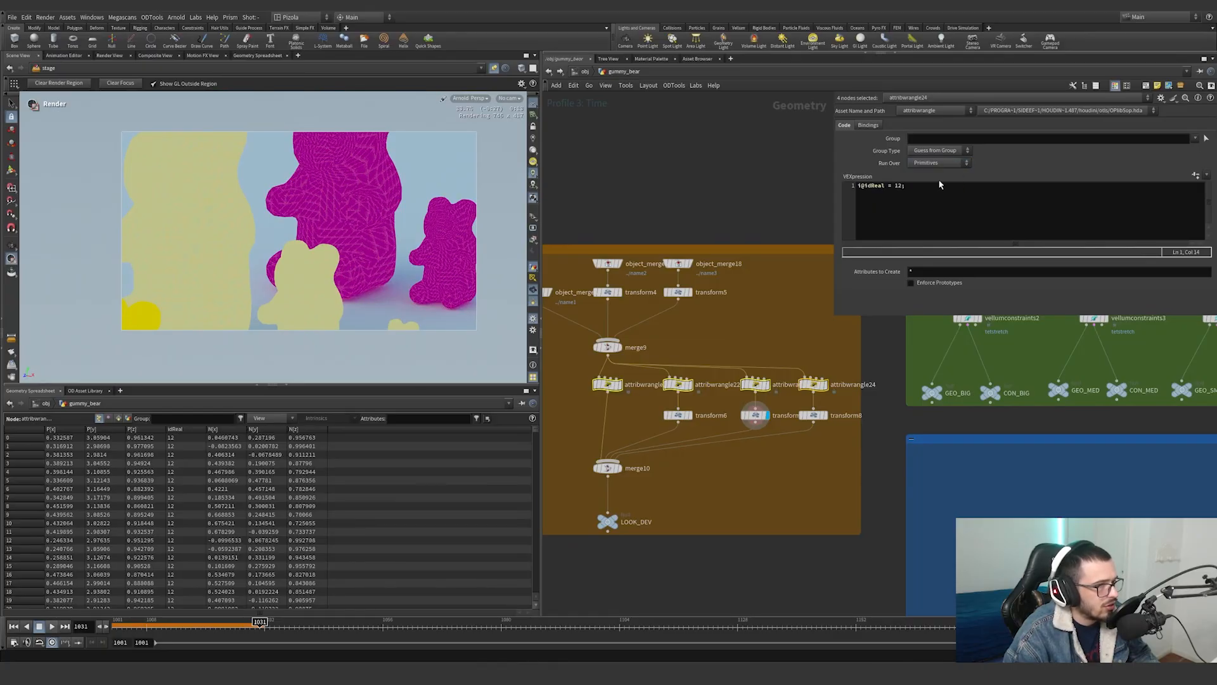
Reframe the full row of bears in the stage render and reopen the bears material network
click(583, 72)
click(583, 72)
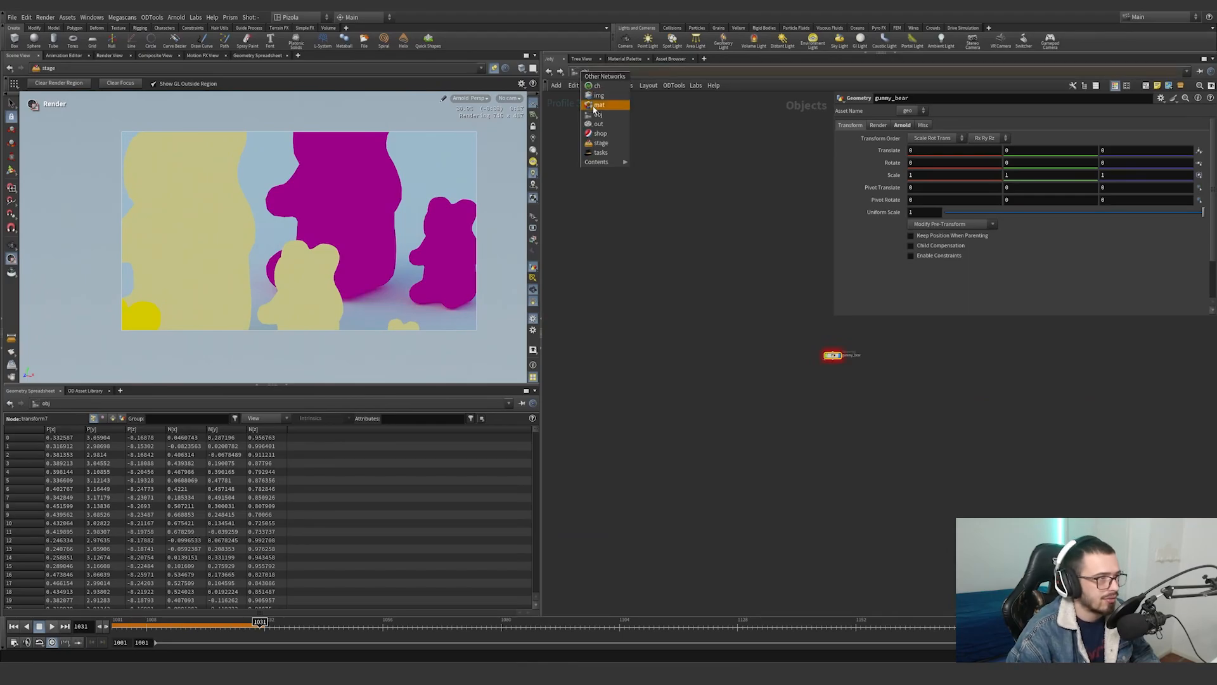
click(599, 142)
click(656, 424)
key(Escape)
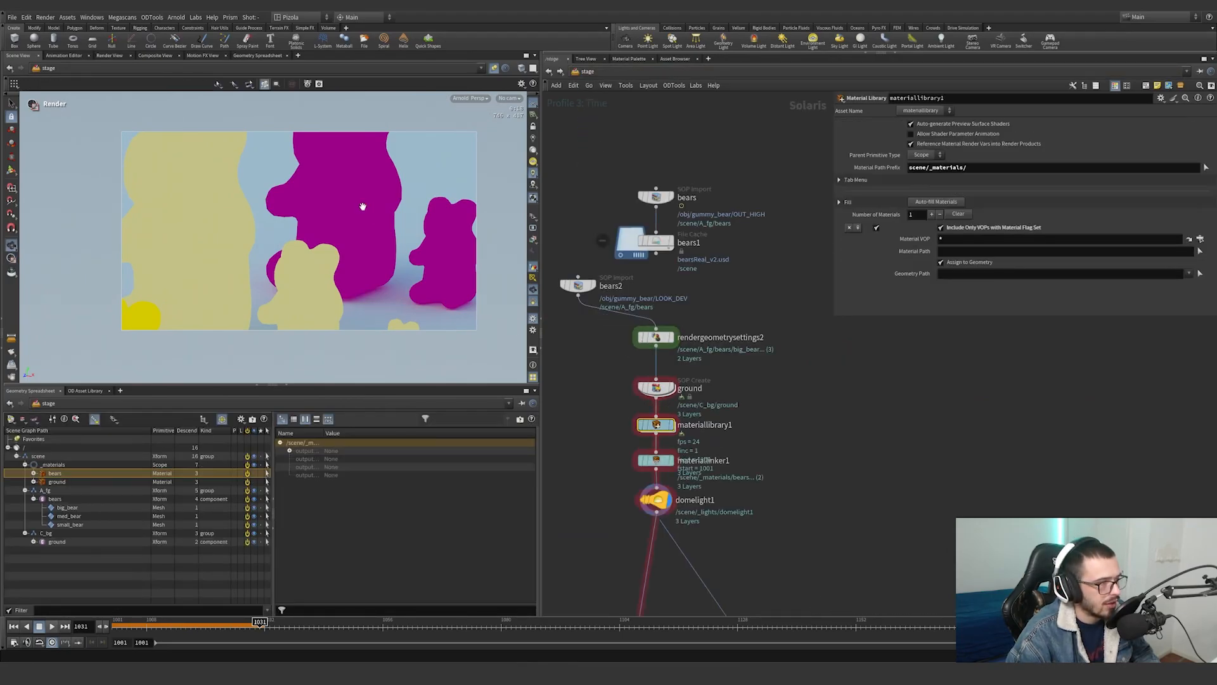
alt+right_drag(307, 240, 269, 243)
alt+middle_drag(269, 243, 313, 249)
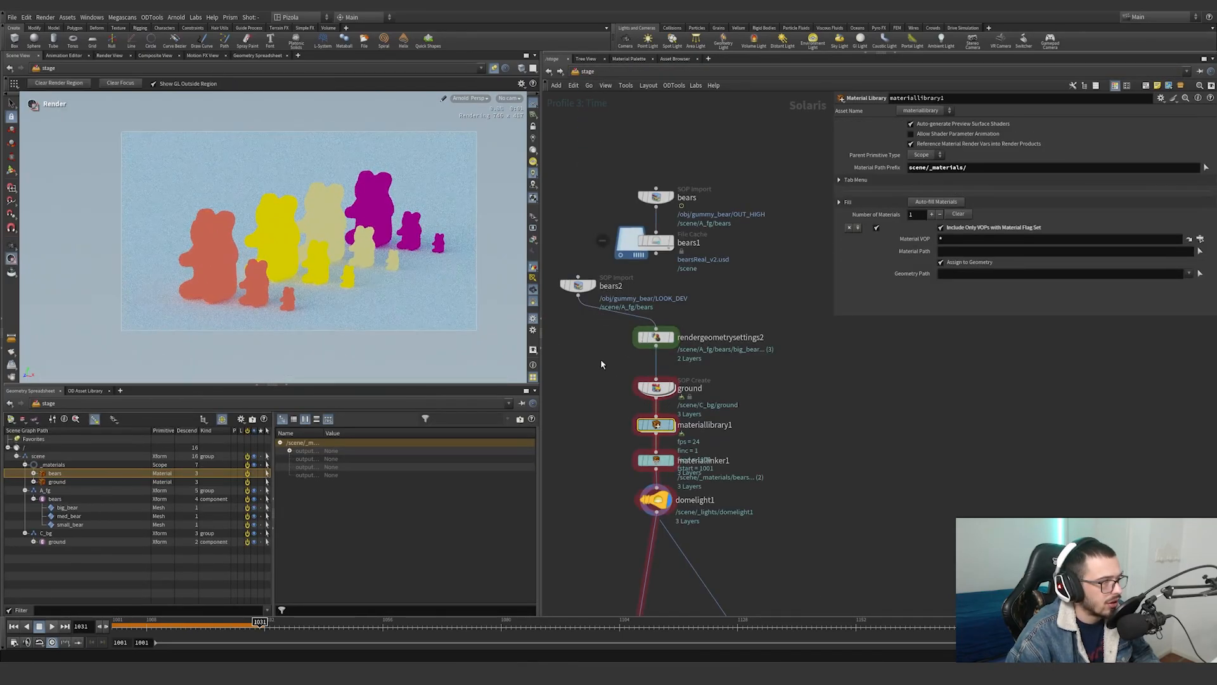
double_click(663, 425)
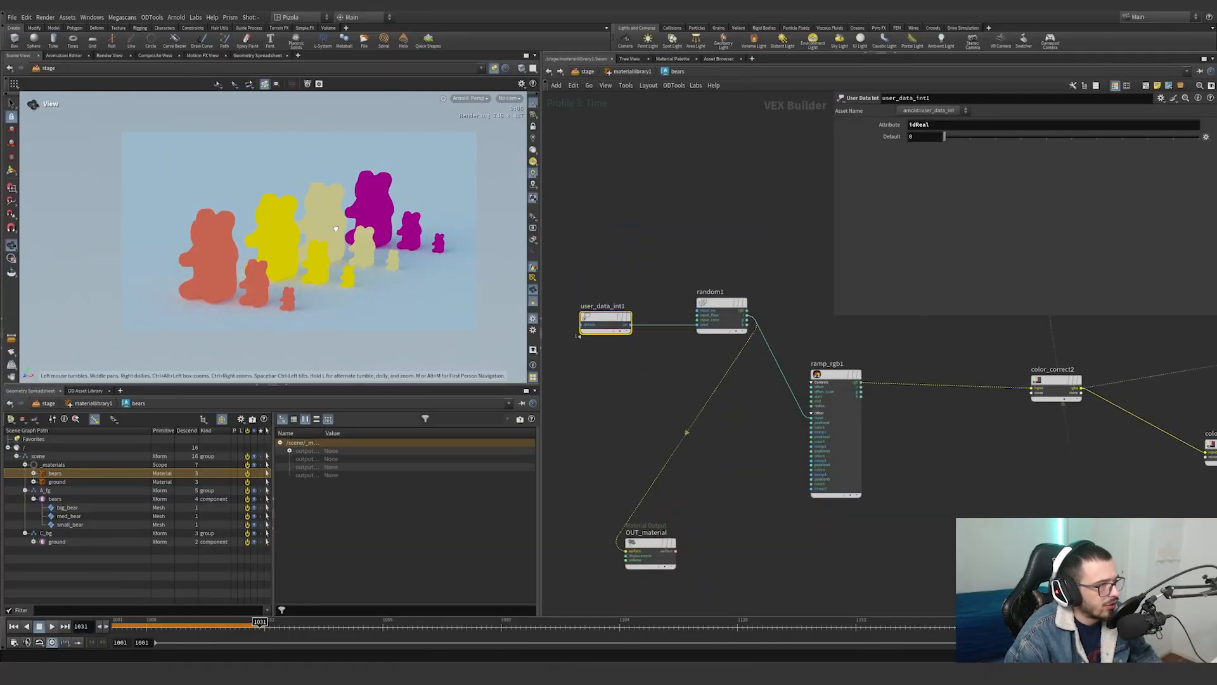
Wire ramp_rgb1 into the surface input of OUT_material to preview it and examine its color ramp
drag(745, 253, 688, 362)
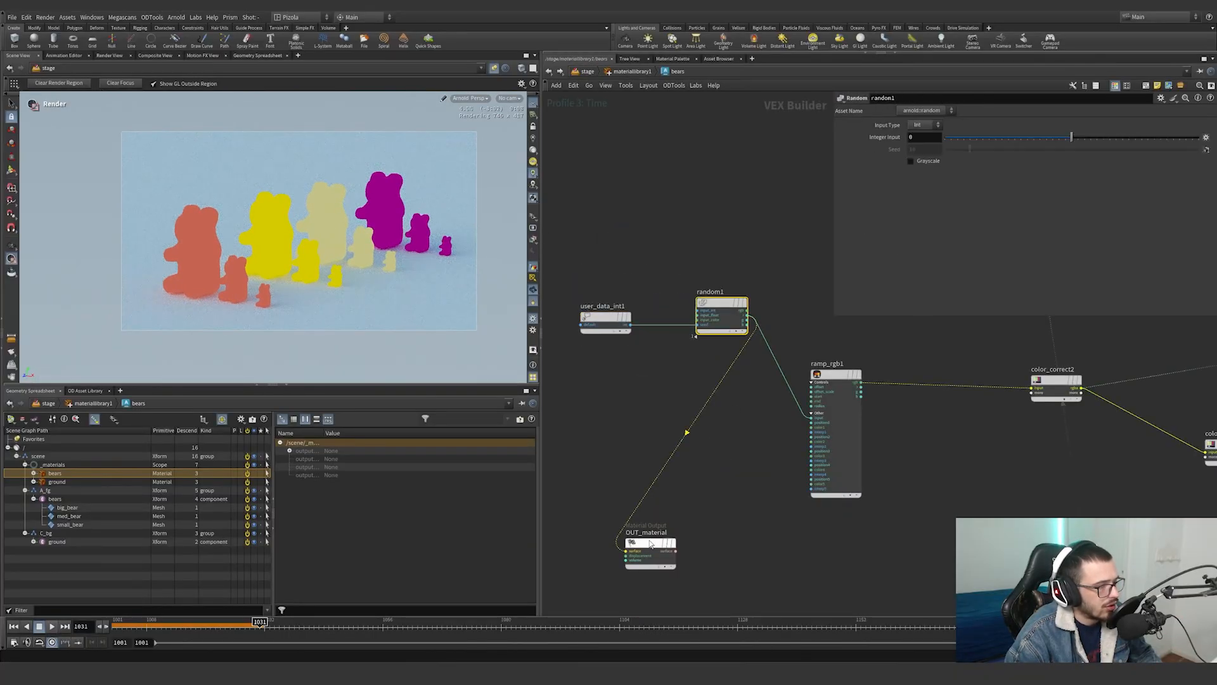
drag(654, 543, 734, 502)
middle_drag(740, 395, 668, 388)
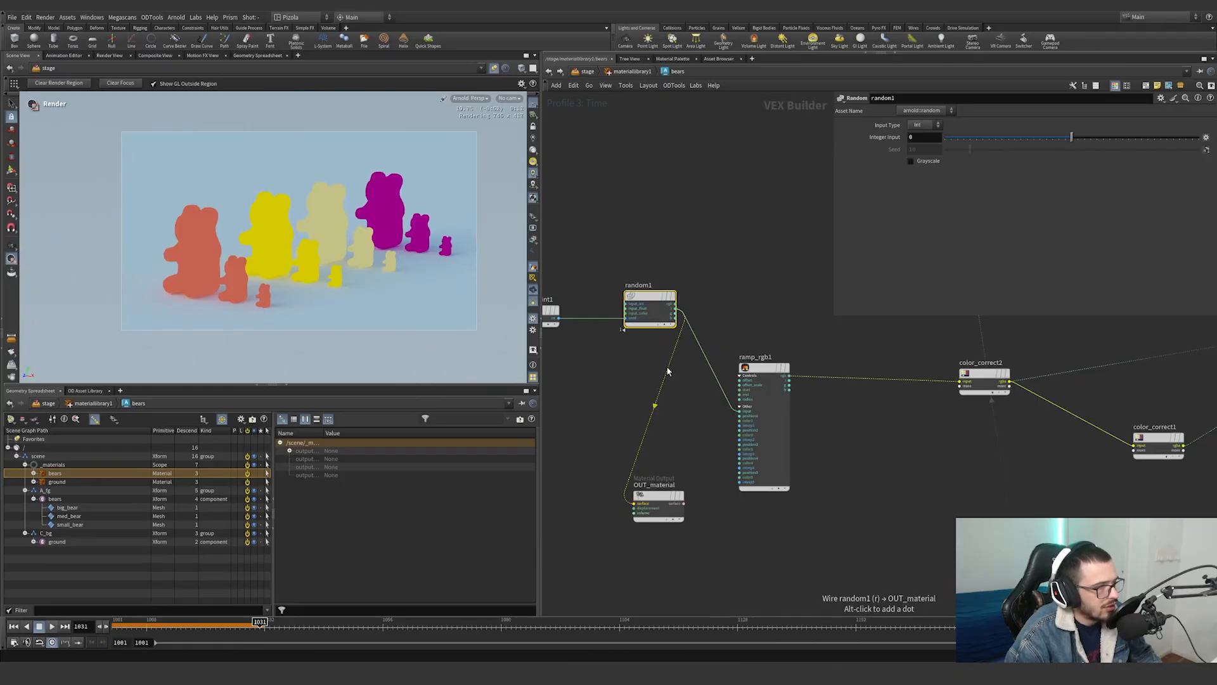
drag(666, 370, 790, 379)
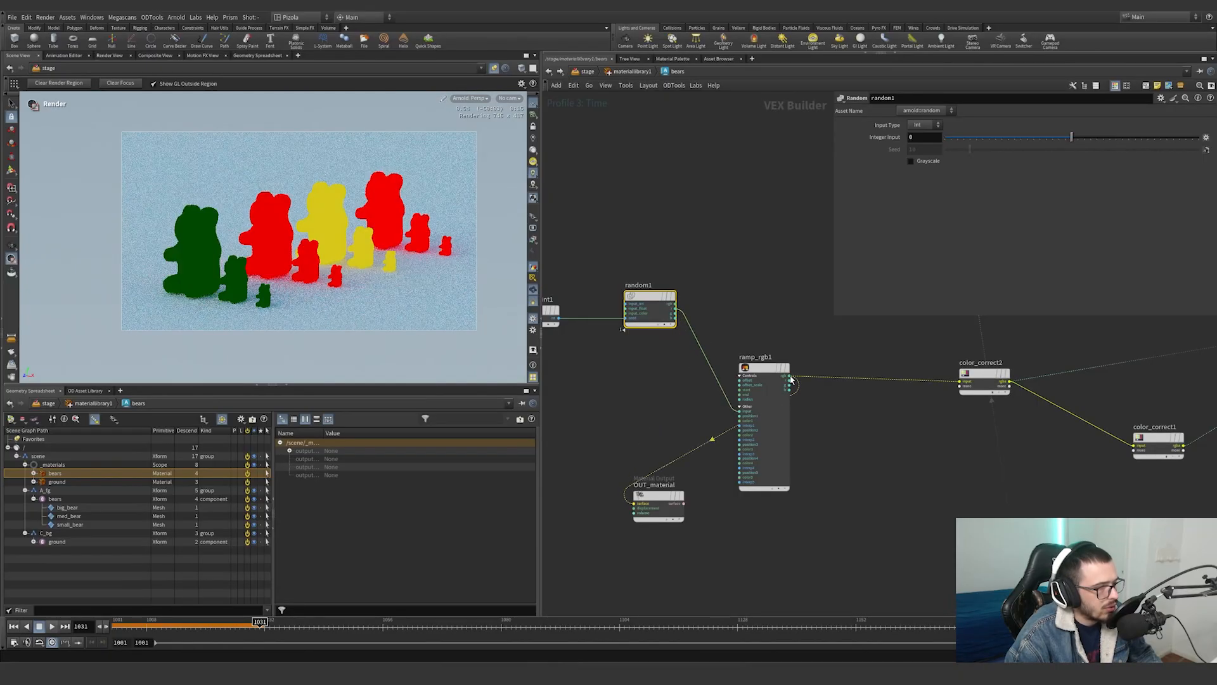
drag(810, 297, 741, 490)
scroll(876, 267, down, 3)
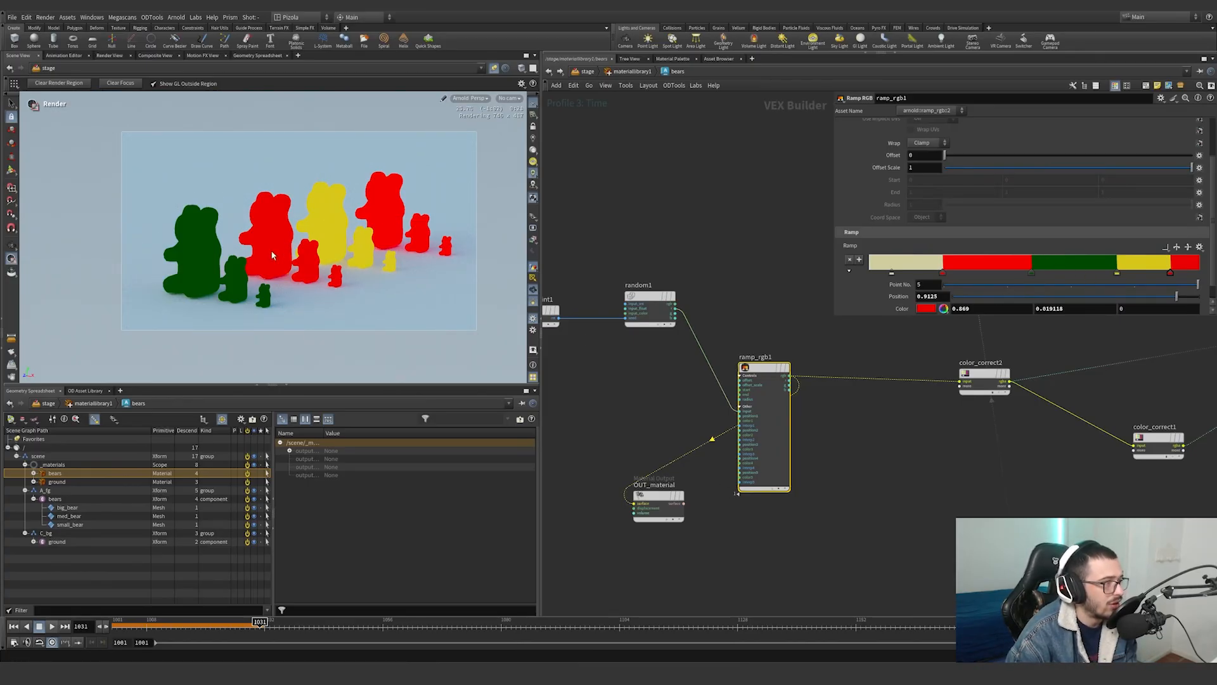
Move OUT_material past ramp_rgb1, wire color_correct2 into it for preview and examine the color_correct2 settings
drag(655, 498, 913, 521)
middle_drag(866, 425, 764, 427)
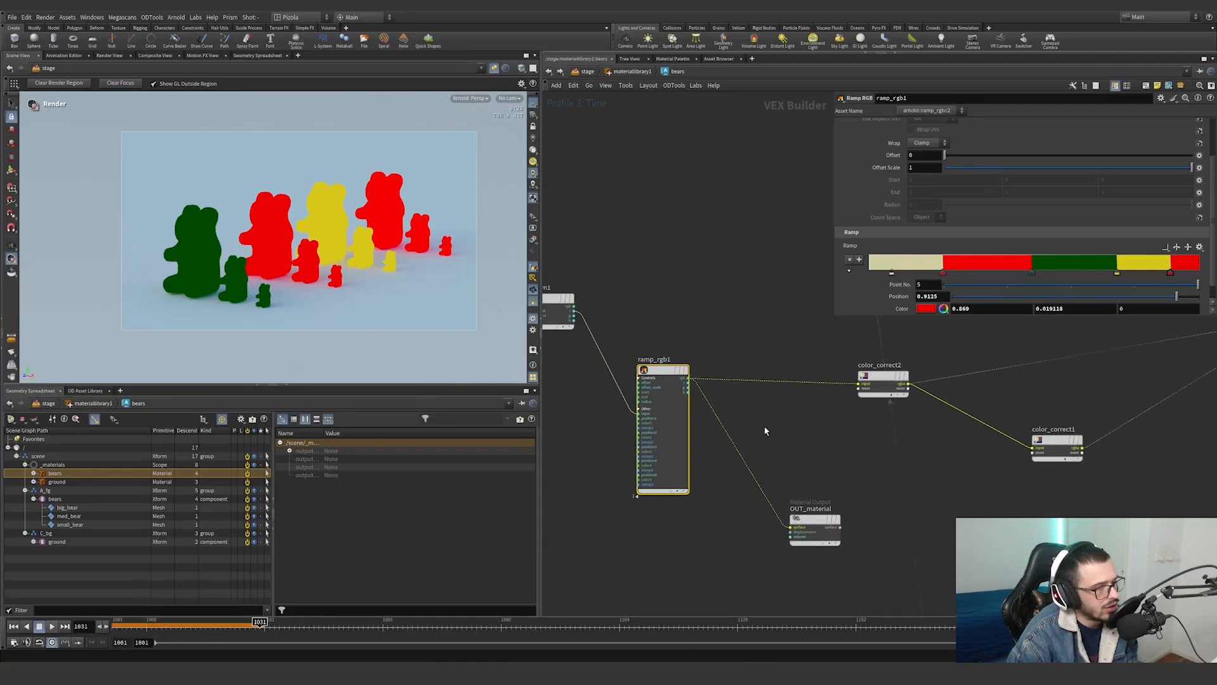
drag(741, 454, 910, 384)
drag(934, 341, 826, 418)
scroll(814, 444, down, 3)
Move OUT_material past color_correct1, wire color_correct1 into it for preview and examine its correction settings
drag(785, 514, 1052, 479)
scroll(1049, 444, up, 3)
drag(912, 477, 880, 462)
middle_drag(979, 455, 833, 490)
scroll(839, 481, down, 2)
drag(754, 415, 762, 503)
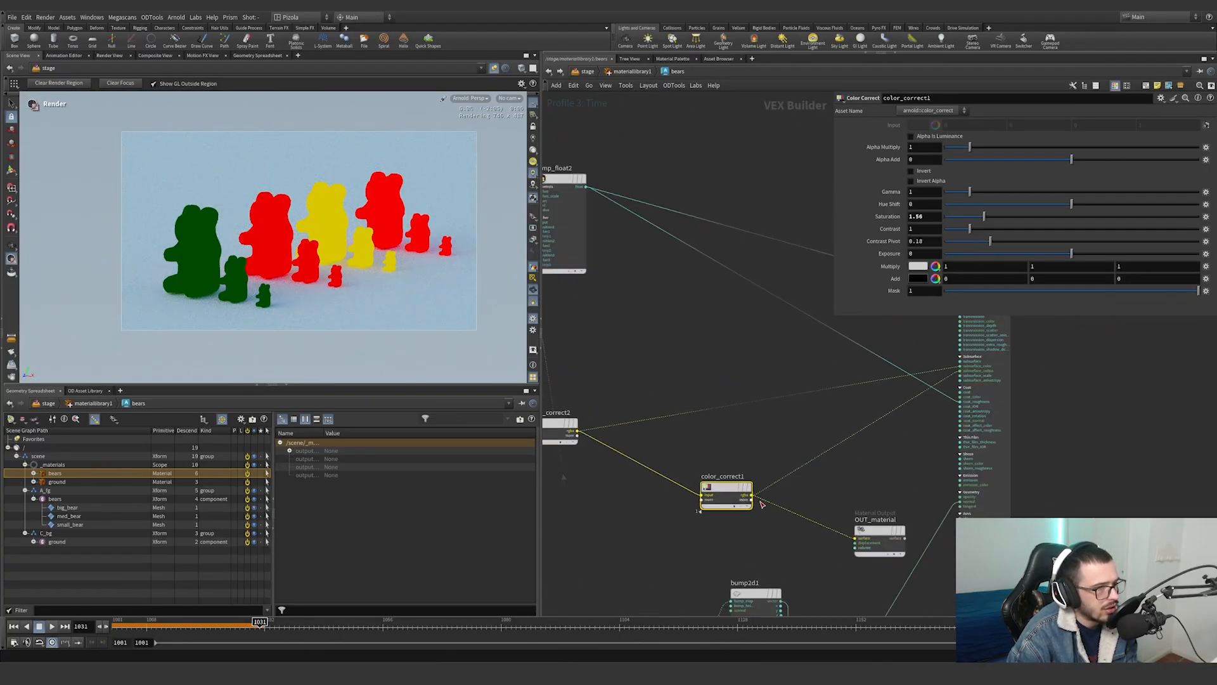
Move OUT_material beside ramp_float2 and wire the ramp's float output into its surface input
click(881, 514)
scroll(878, 510, down, 3)
scroll(851, 481, down, 1)
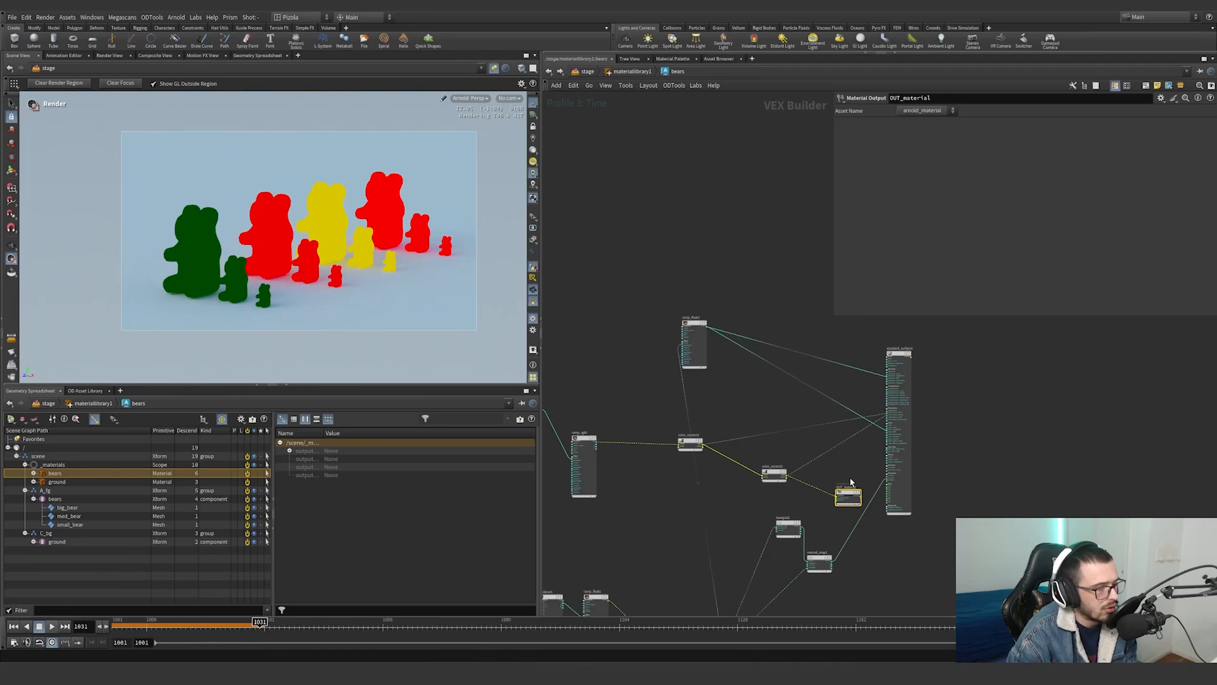
scroll(836, 491, down, 1)
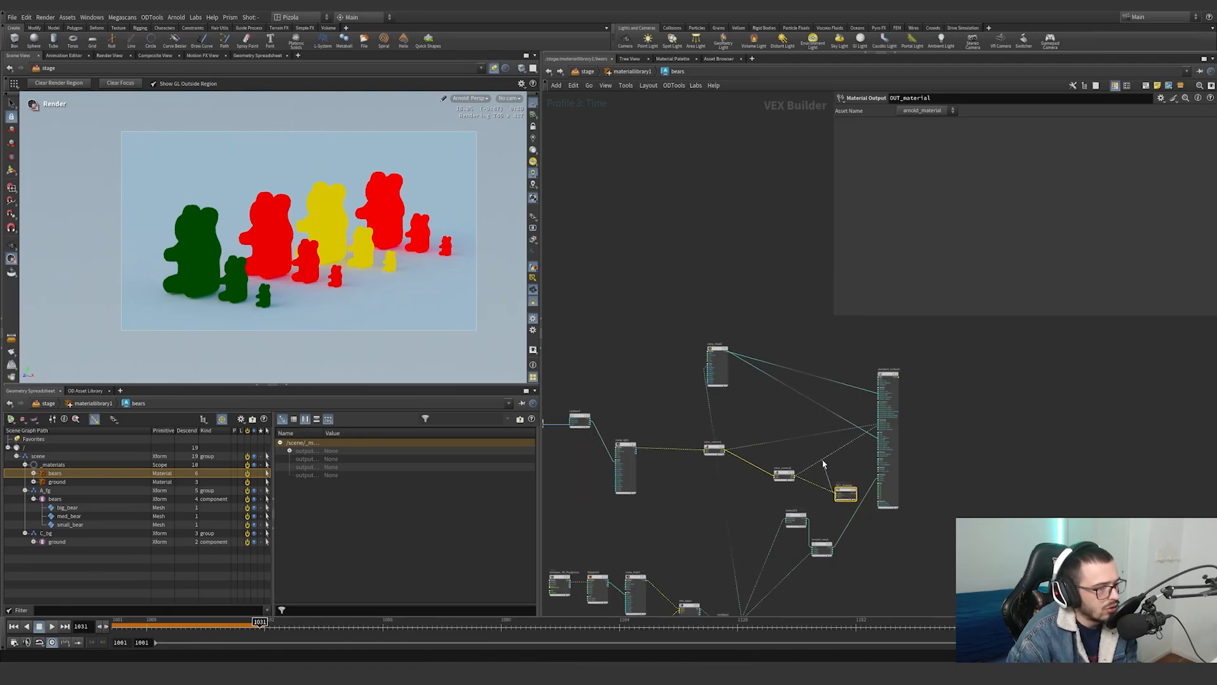
drag(848, 486, 737, 376)
scroll(899, 425, up, 5)
scroll(958, 418, down, 3)
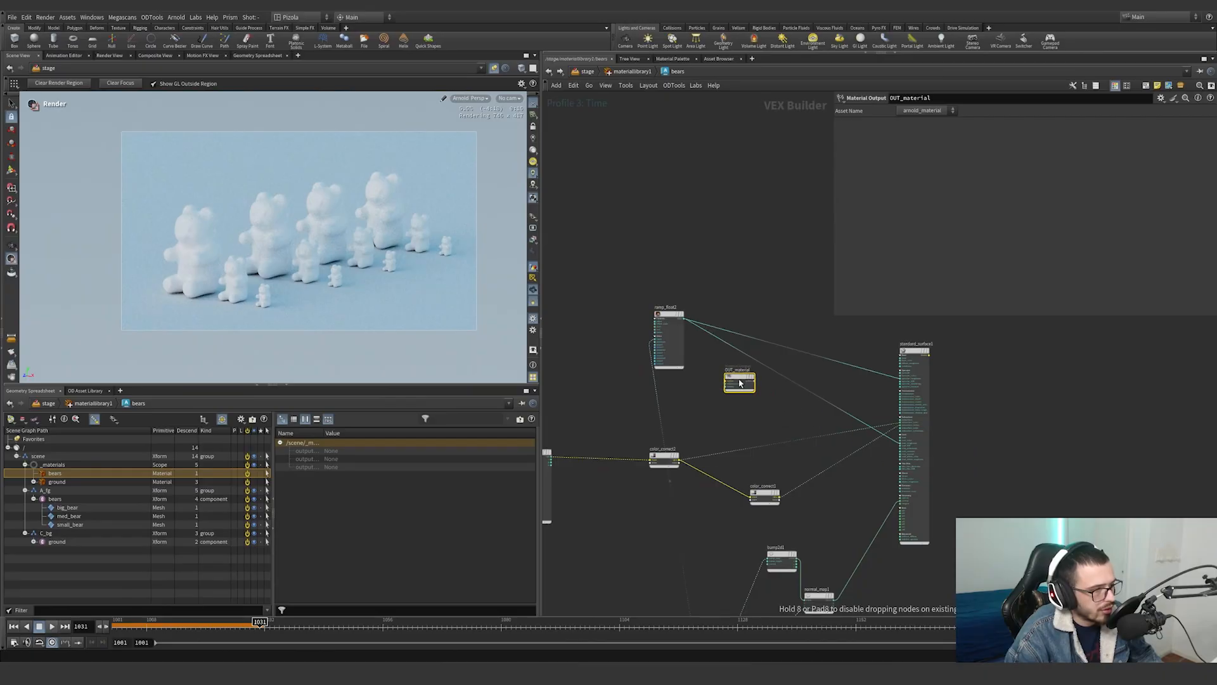
scroll(737, 379, up, 3)
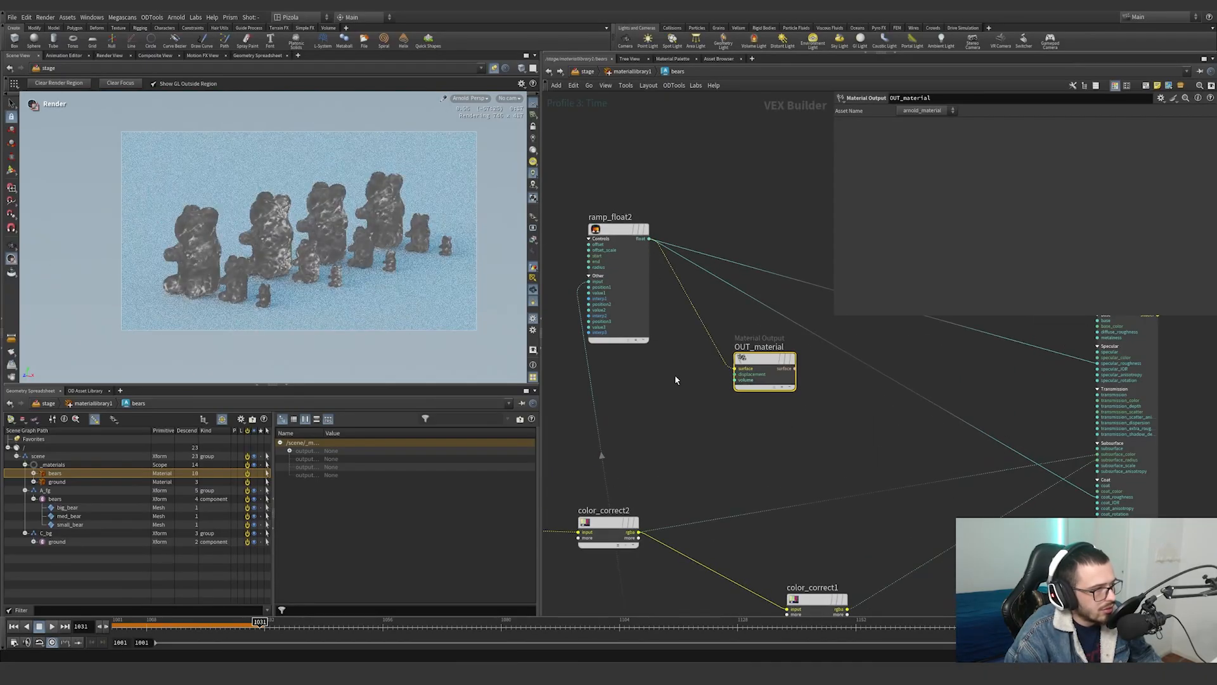
Examine the ramp_float2 settings and the texture nodes feeding it
scroll(675, 374, down, 3)
middle_drag(677, 401, 703, 345)
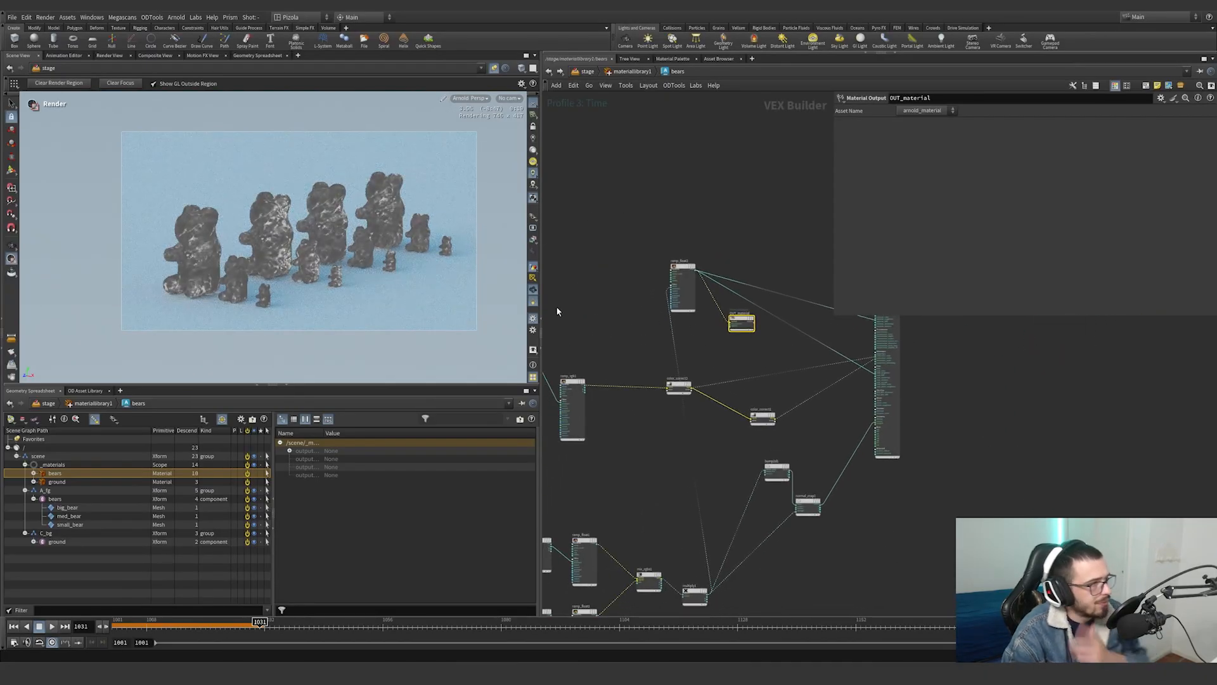
scroll(655, 310, up, 2)
click(677, 299)
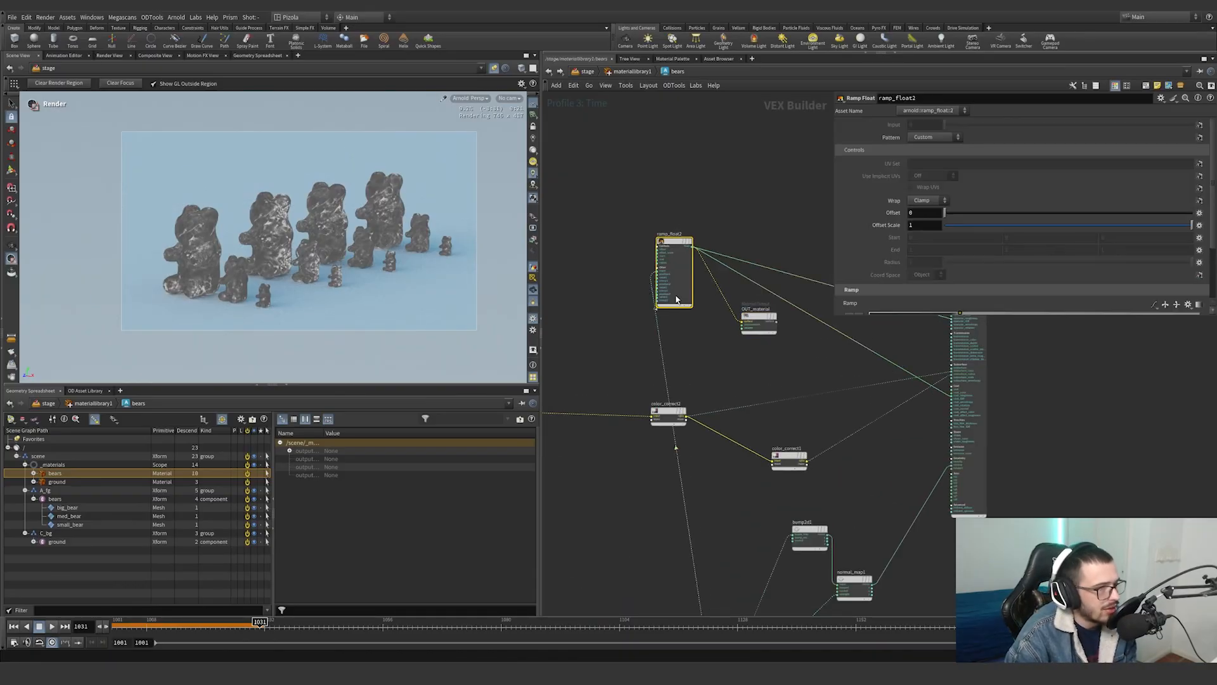
scroll(727, 553, down, 3)
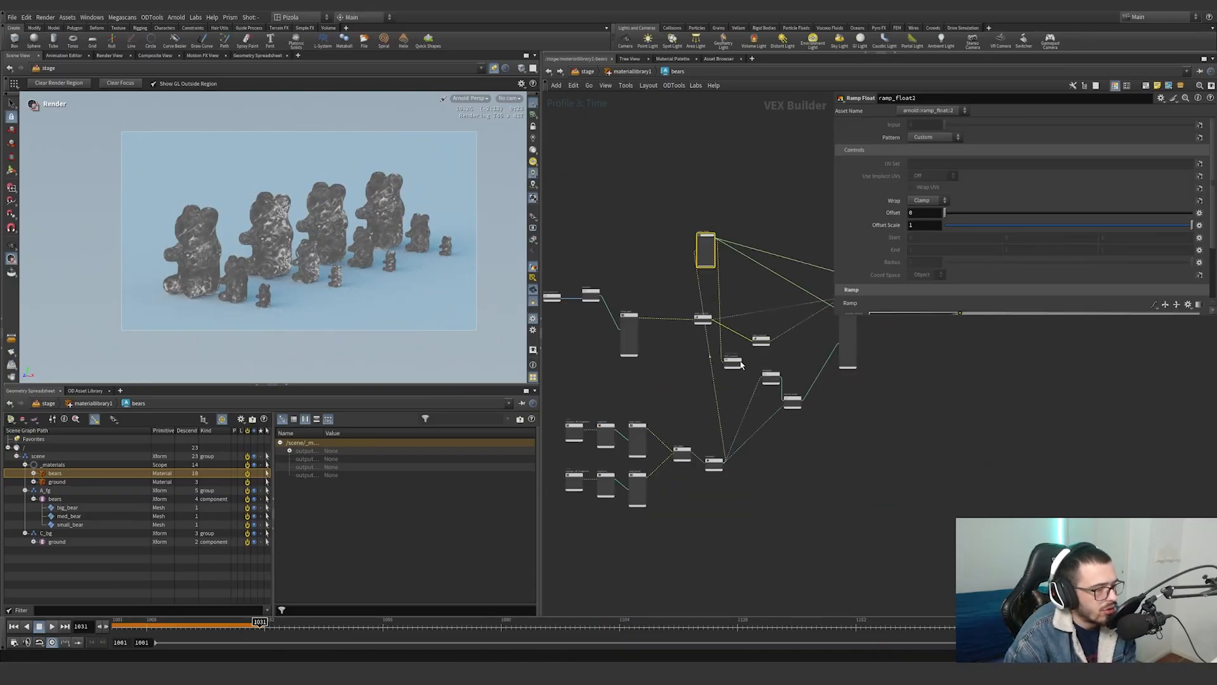
Wire triplanar1 from the ultwaapc_4K_Roughness branch into OUT_material's surface input for preview, and examine its scale, rest position and blend settings
middle_drag(726, 553, 710, 388)
scroll(869, 345, up, 10)
scroll(710, 263, down, 10)
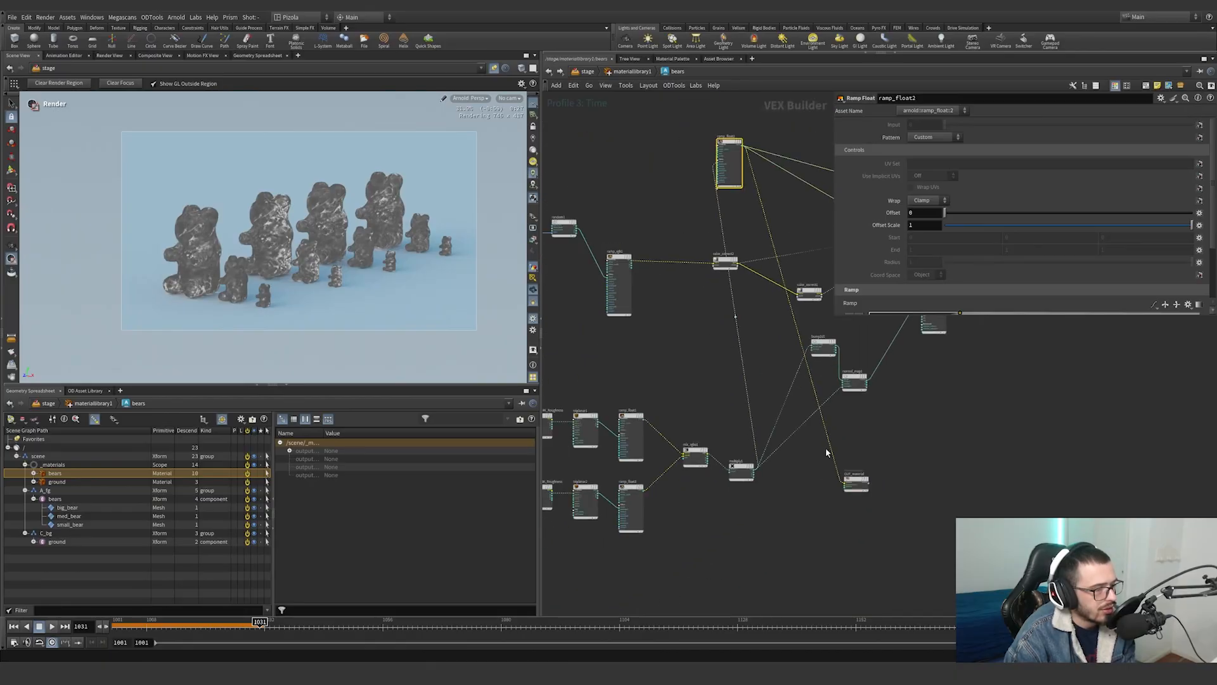
middle_drag(683, 461, 792, 440)
scroll(805, 400, up, 3)
drag(787, 560, 602, 403)
drag(659, 455, 662, 406)
click(653, 414)
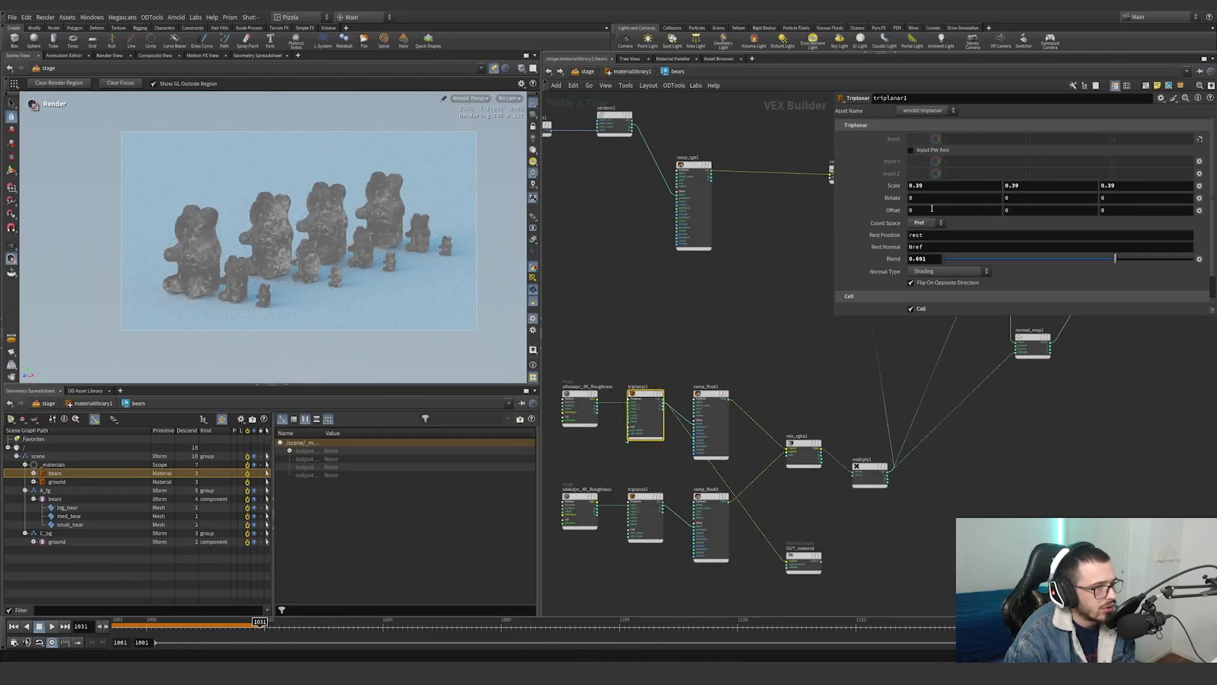
key(Return)
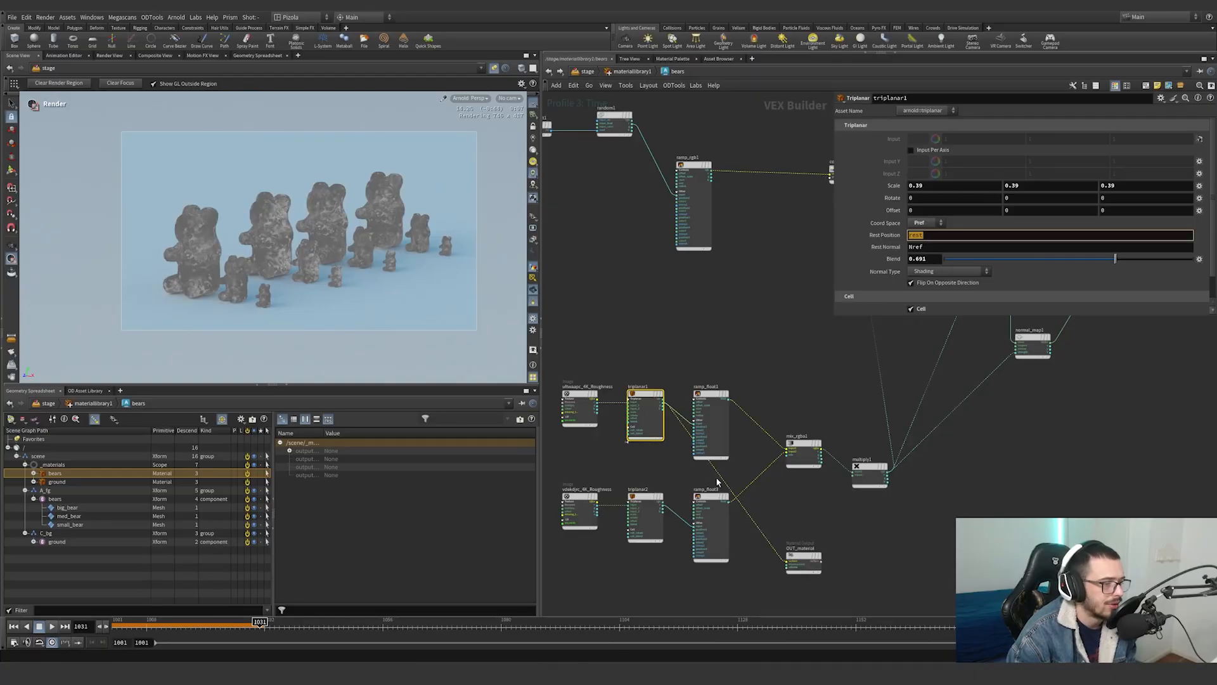
Preview ramp_float1 and ramp_float3 in turn by wiring their float outputs into OUT_material's surface input
drag(716, 482, 730, 452)
drag(735, 409, 734, 503)
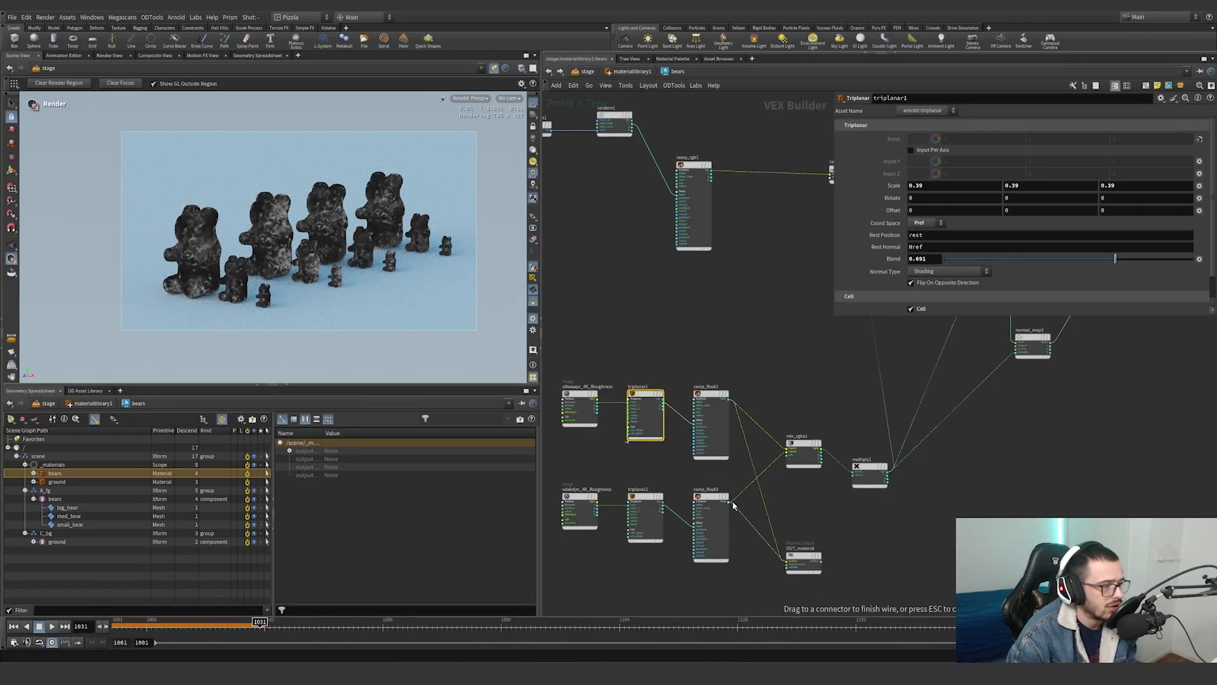
Examine the $JOB-based texture path of the ultwaapc_4K_Roughness image and the project commands that define $JOB
click(579, 511)
click(579, 407)
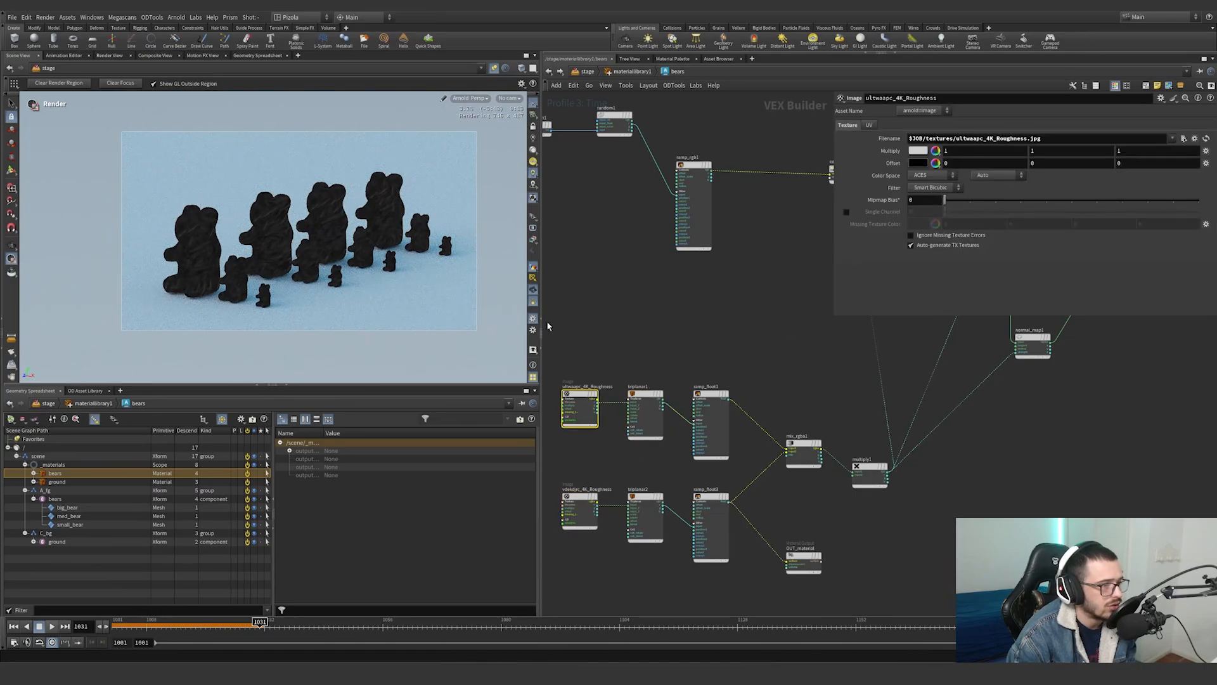
double_click(917, 138)
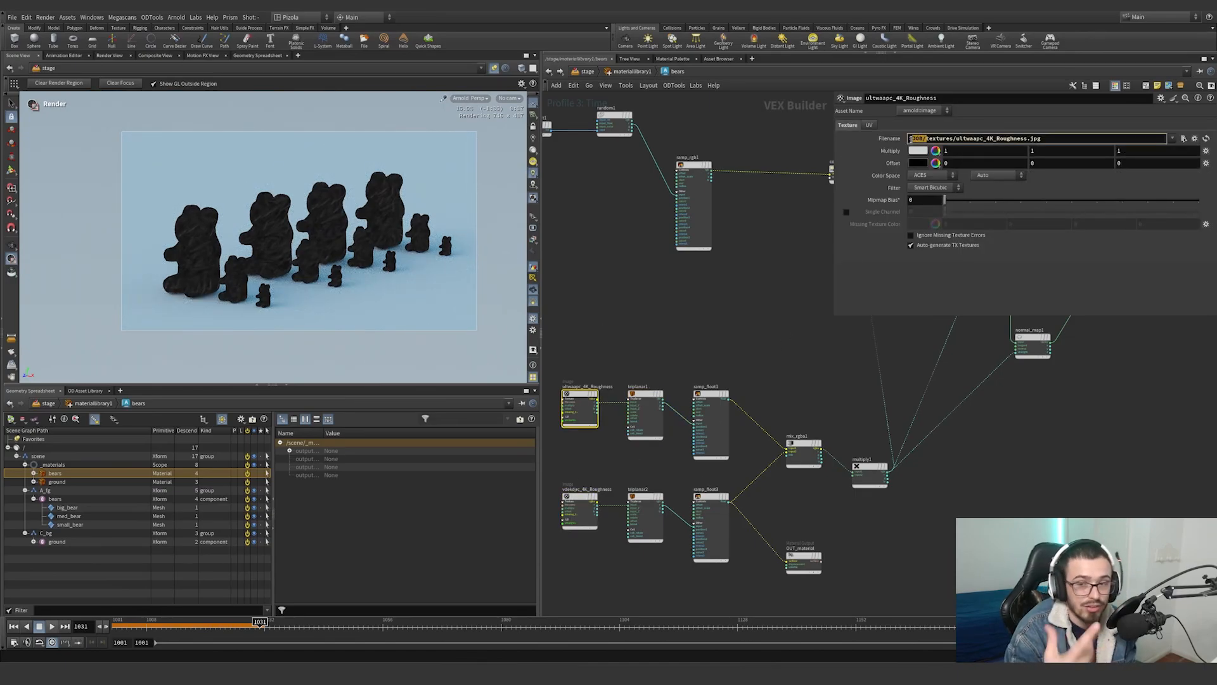
click(12, 17)
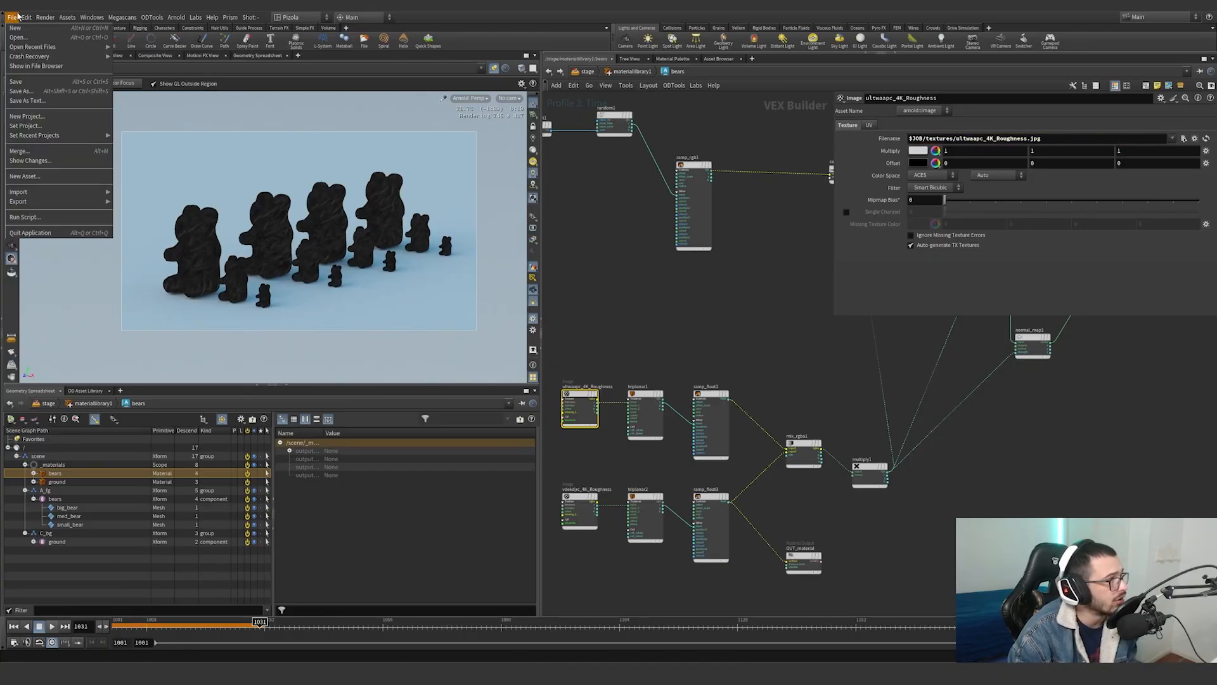
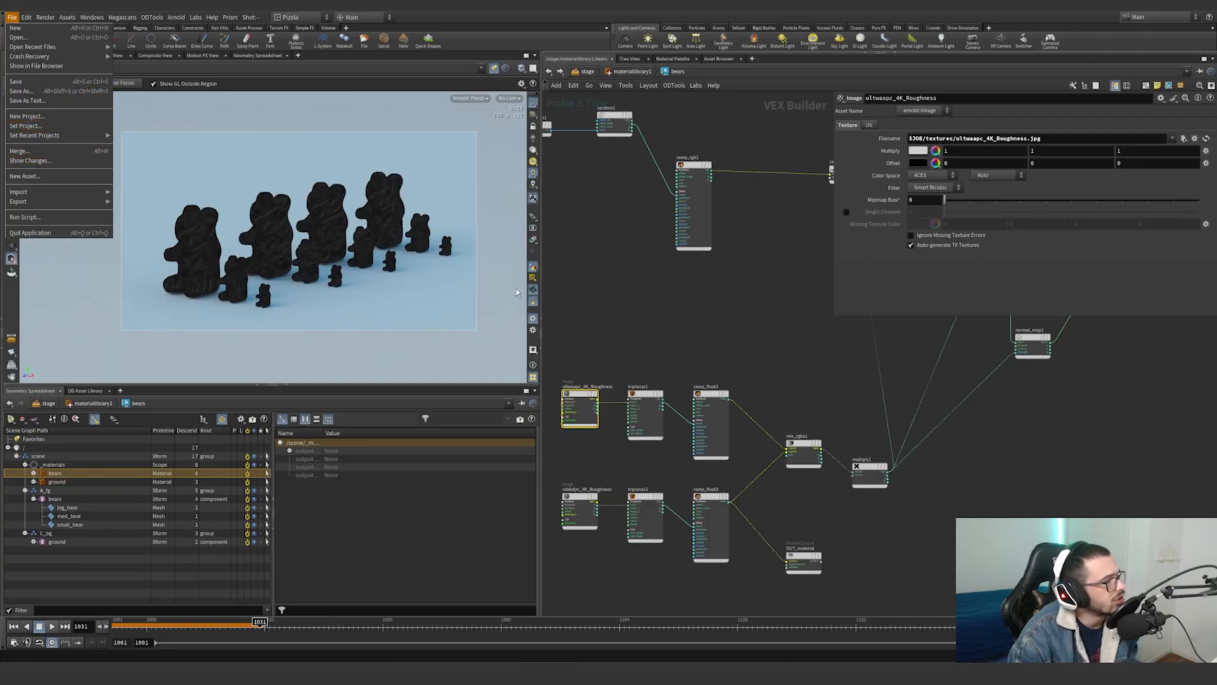
click(808, 486)
Wire the roughness mix node joining both ramps into OUT_material and inspect the mixed texture up close on a bear
drag(747, 523, 823, 449)
alt+right_drag(265, 228, 507, 173)
alt+right_drag(328, 209, 331, 169)
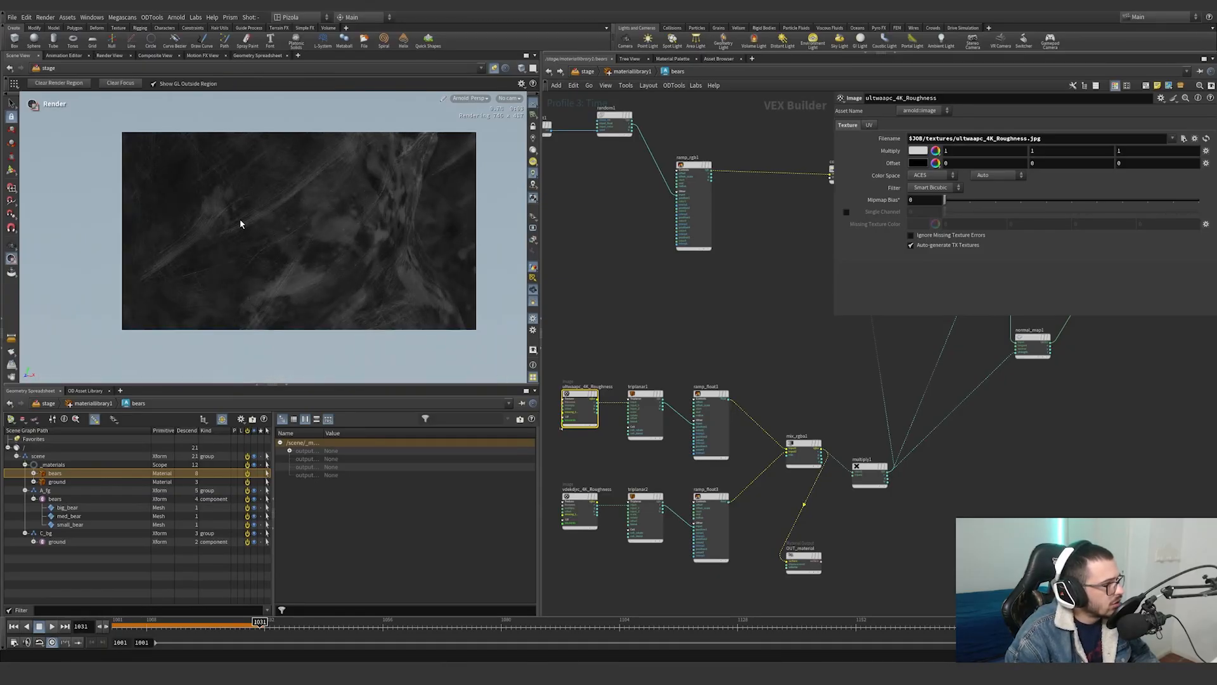
Wire the normal map node's output into OUT_material's surface input for preview and move OUT_material beside it
click(820, 480)
middle_drag(1009, 413, 828, 457)
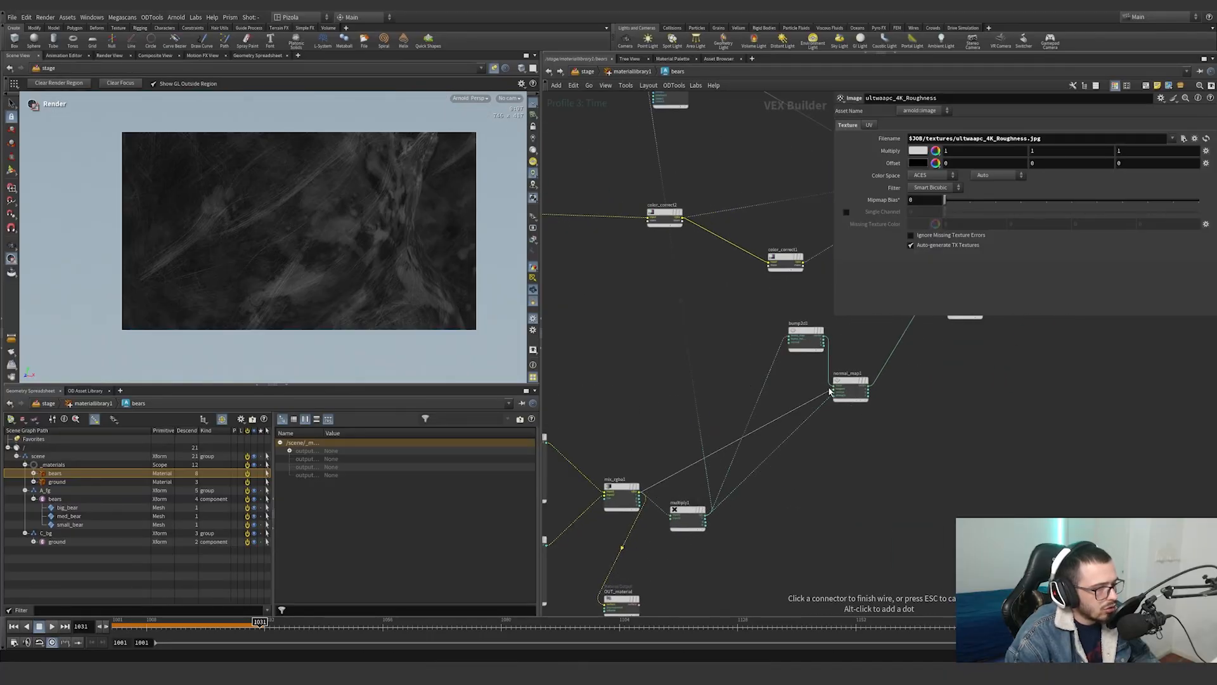
click(881, 391)
drag(622, 601, 950, 463)
scroll(843, 479, down, 3)
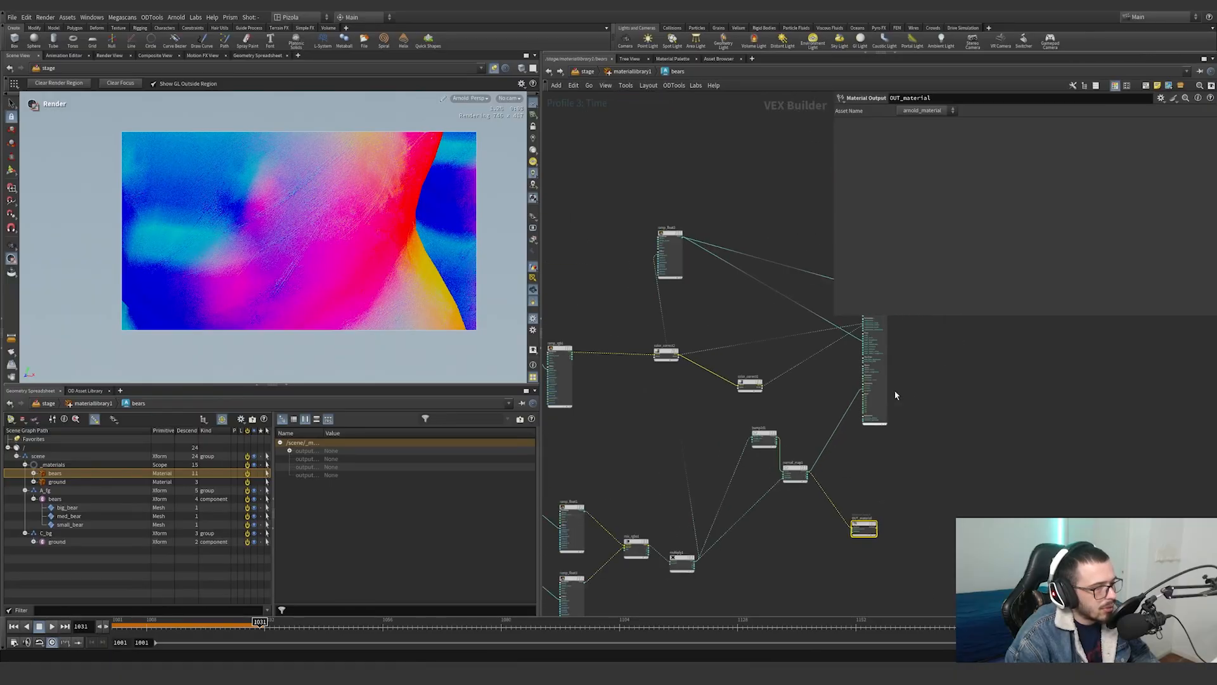
Select standard_surface1 and move OUT_material to the far side of it
click(880, 355)
scroll(889, 342, down, 1)
middle_drag(889, 342, 833, 408)
drag(809, 563, 913, 386)
Examine the specular IOR, subsurface scale, anisotropy and coat settings of standard_surface1
click(915, 241)
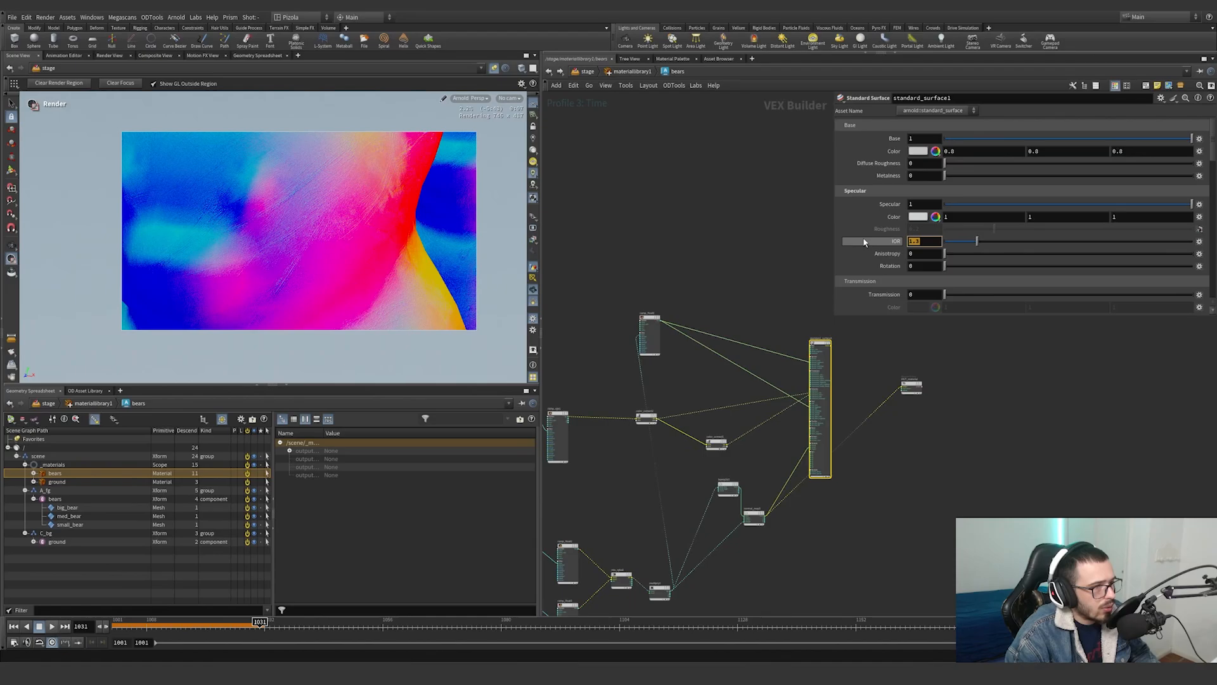
scroll(870, 241, down, 10)
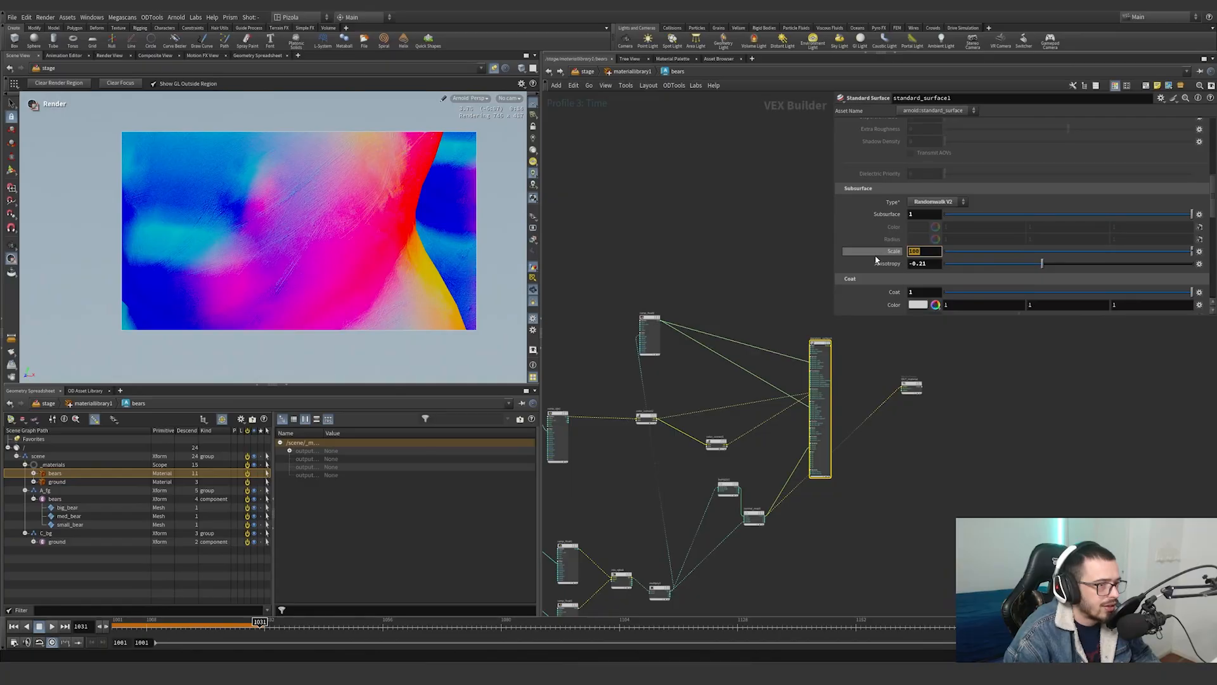
scroll(906, 268, down, 1)
scroll(907, 269, down, 2)
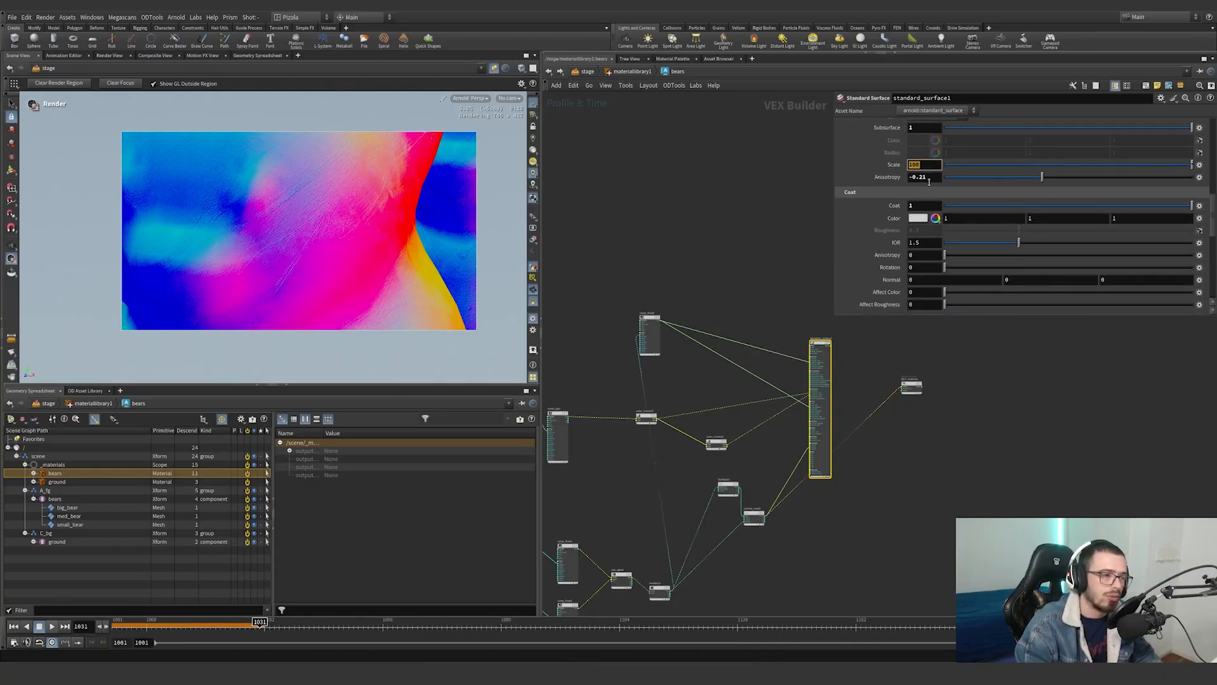
key(Return)
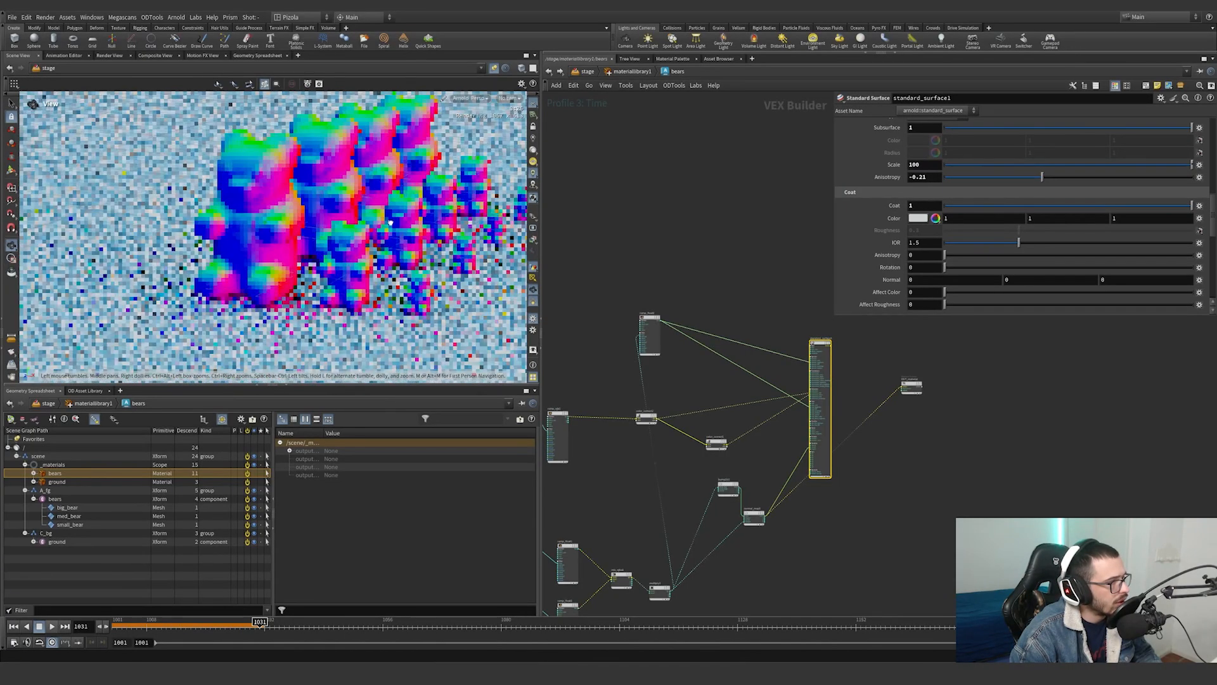
Wire standard_surface1's shader output into OUT_material's surface input and frame the whole group of bears in the render
scroll(843, 390, up, 2)
click(574, 331)
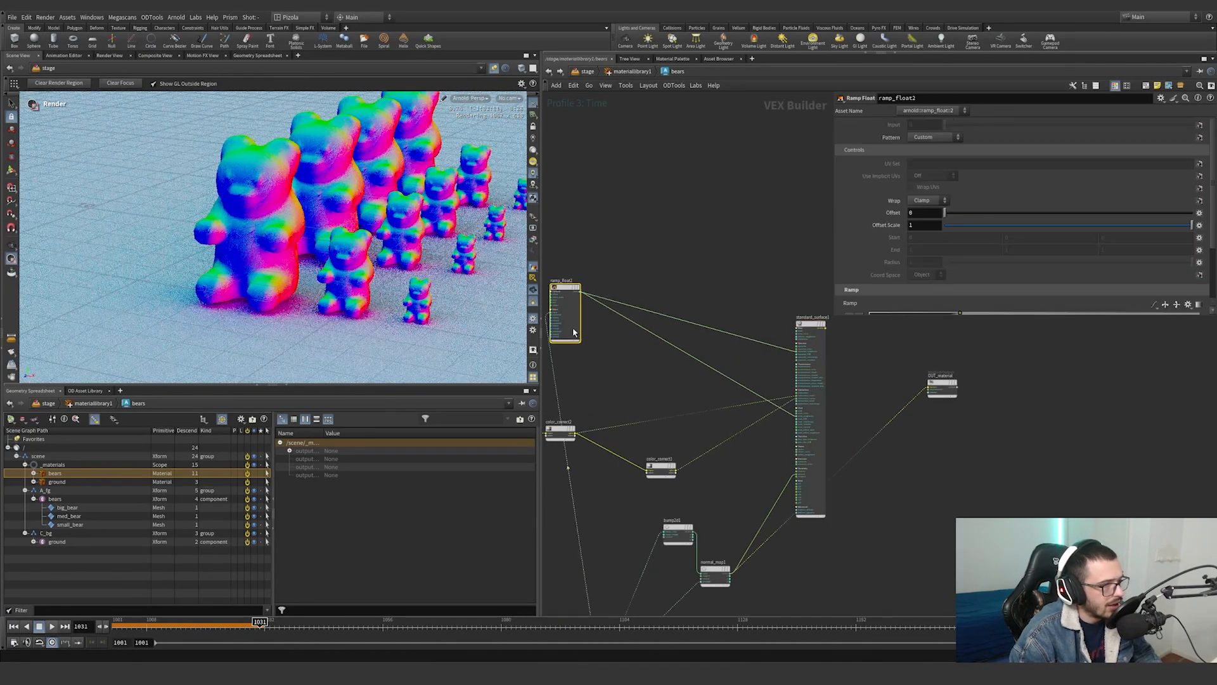
scroll(852, 405, up, 3)
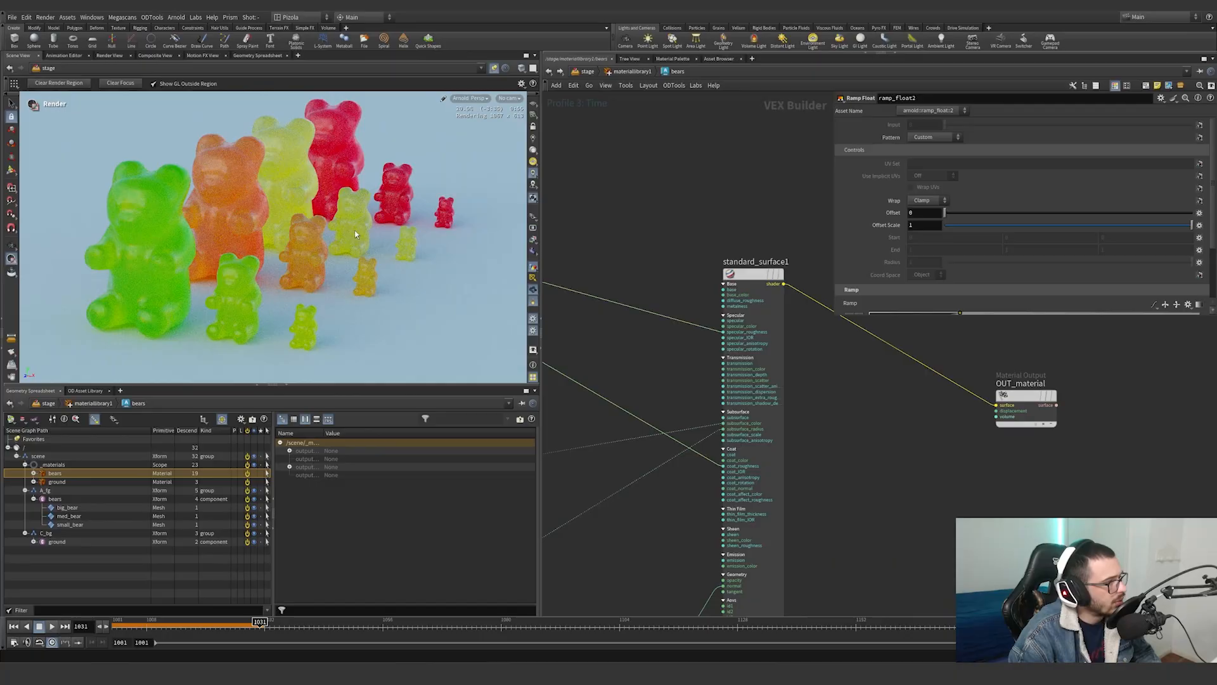
Try a subsurface scale of 1 on standard_surface1, compare the bears in the render, and undo the change
click(778, 393)
scroll(895, 269, down, 15)
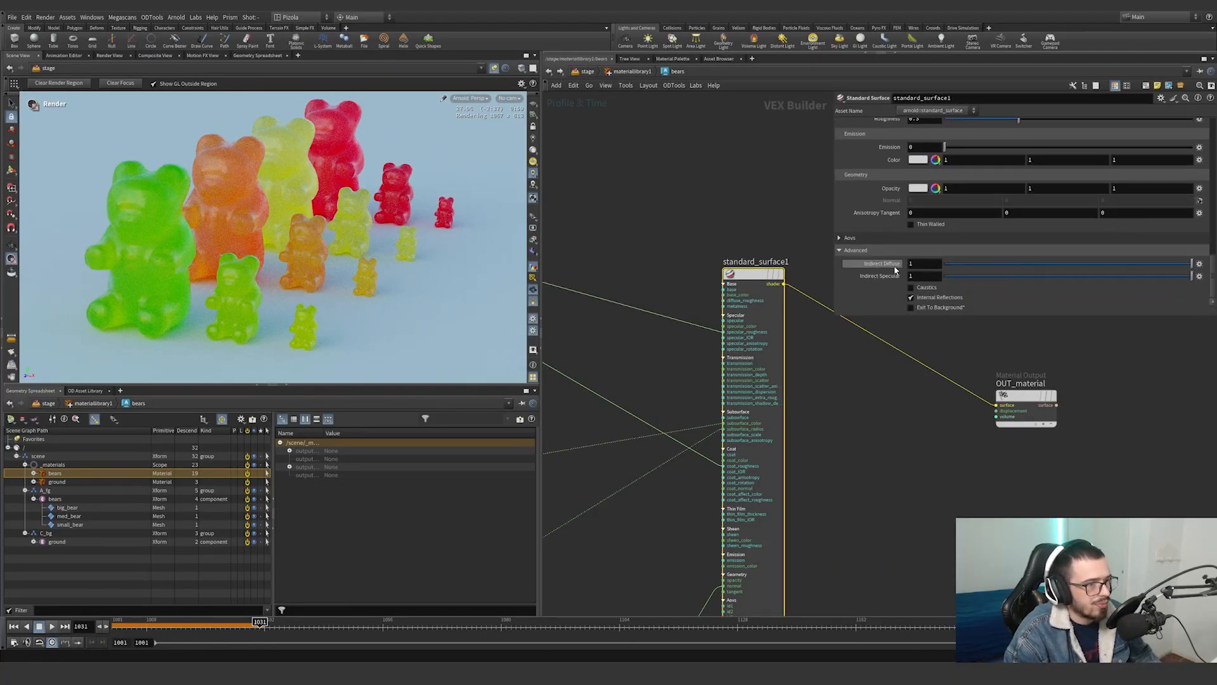
scroll(894, 269, up, 10)
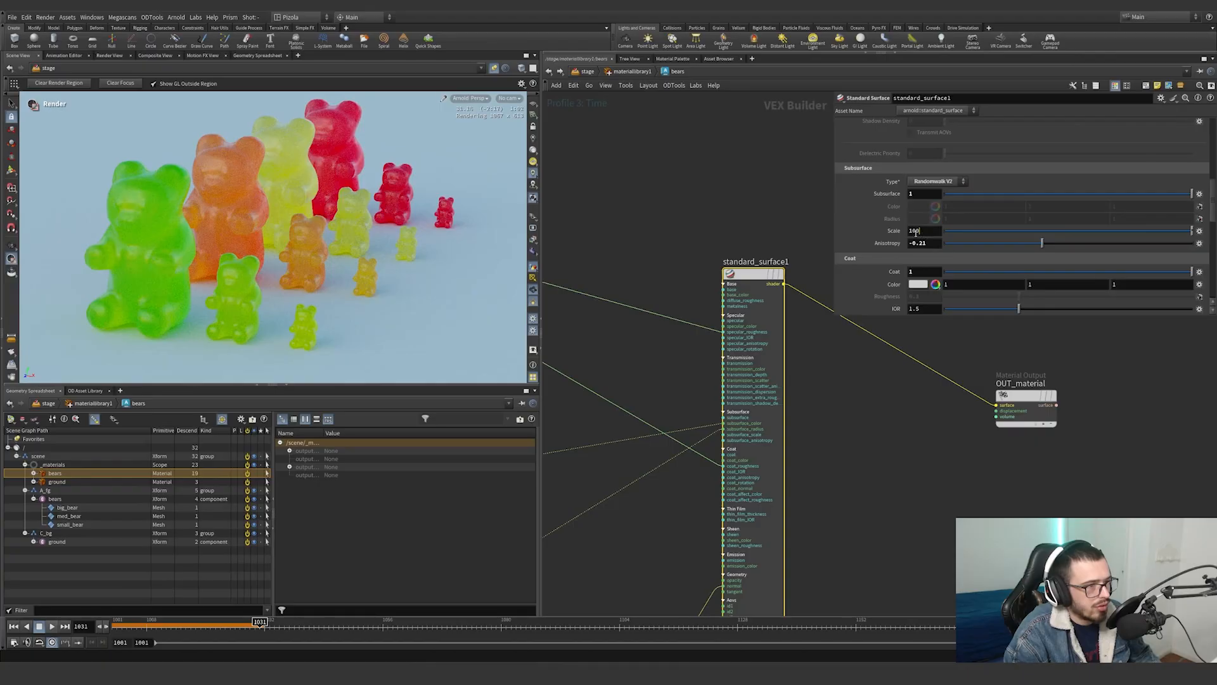
key(Return)
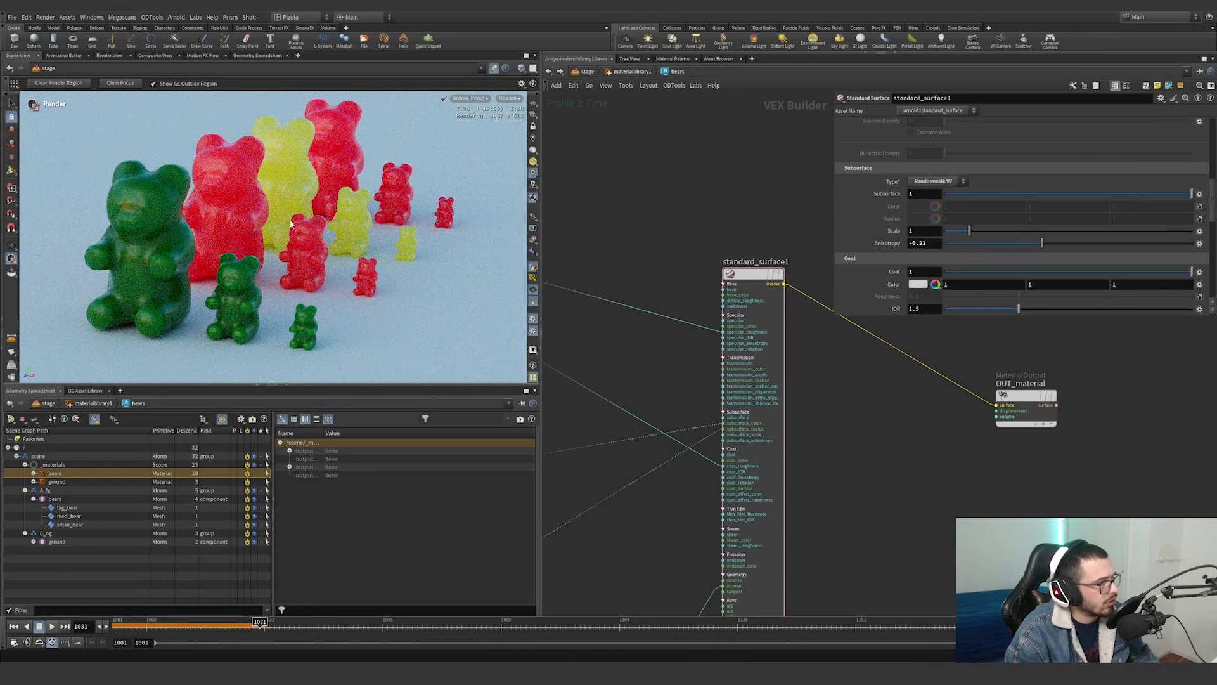
key(ctrl+z)
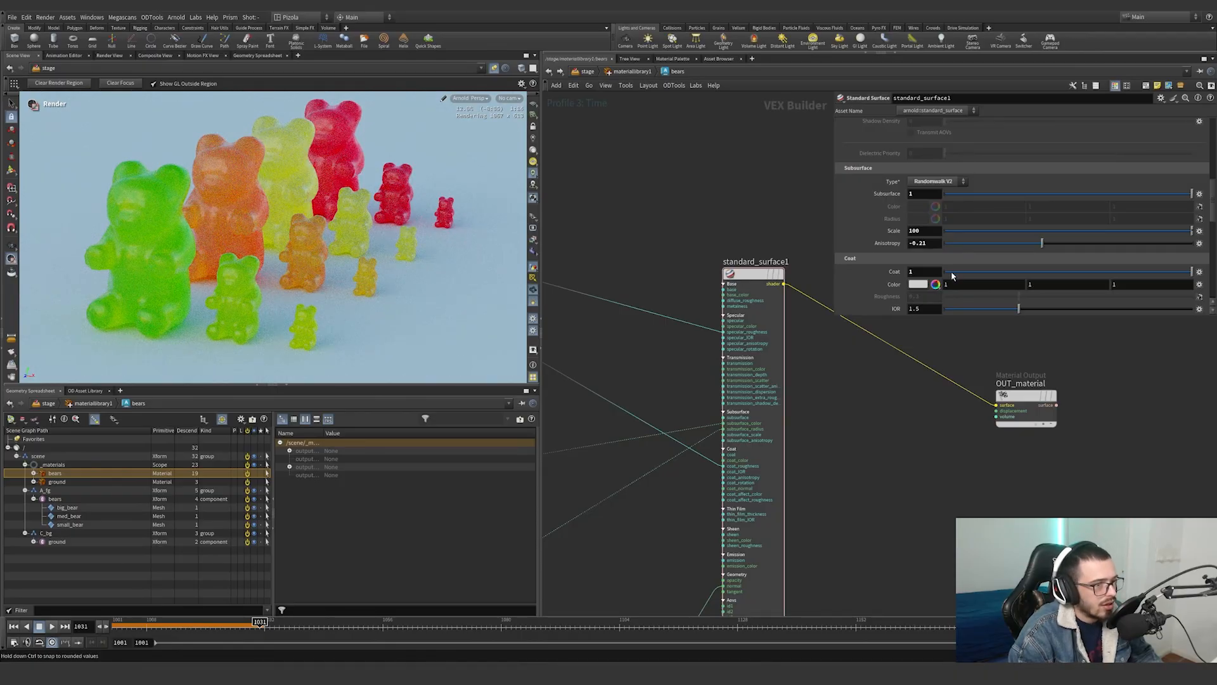
Review the remaining standard_surface1 settings and move OUT_material close to the shader's output
scroll(863, 211, up, 9)
scroll(863, 212, down, 10)
scroll(949, 372, down, 7)
scroll(951, 380, up, 1)
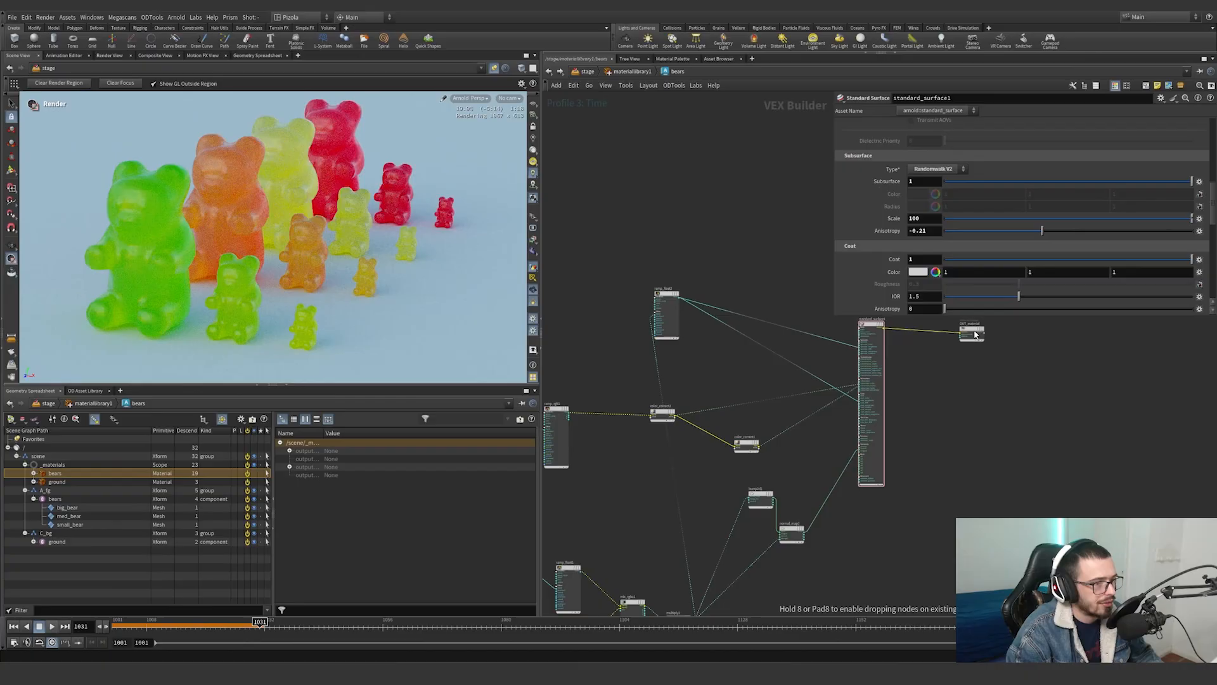
Return to the stage network and connect bears1 to rendergeometrysettings2 in place of bears2
key(u)
click(586, 71)
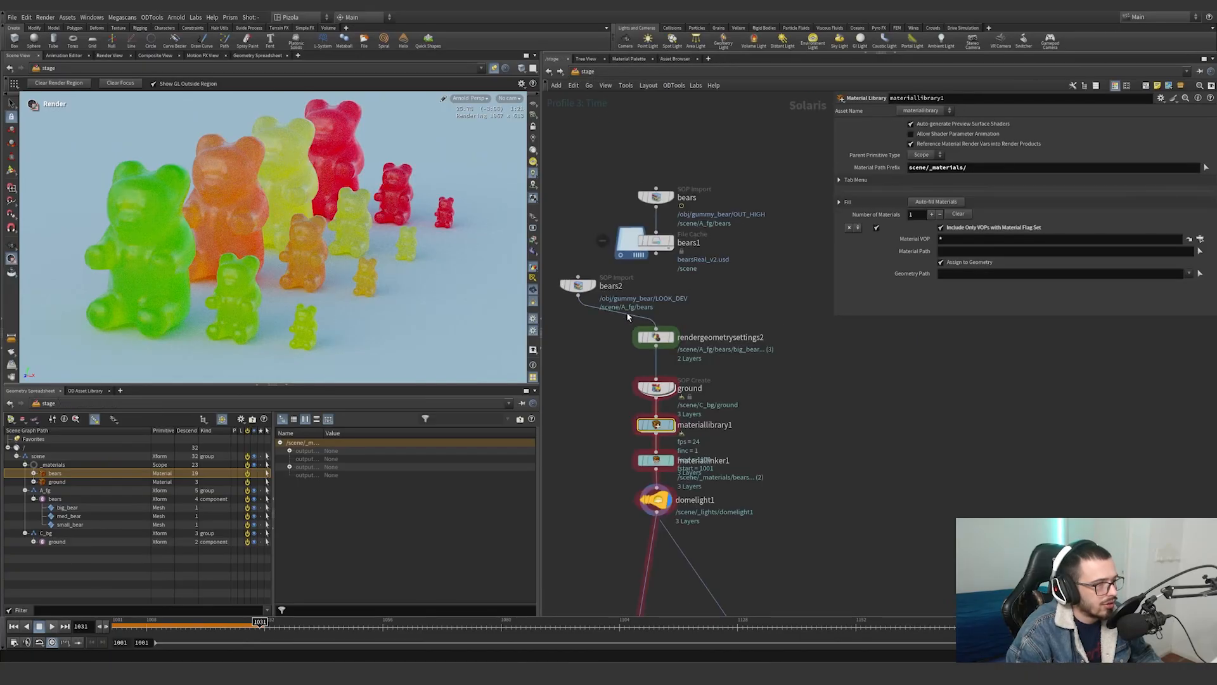
drag(616, 312, 657, 272)
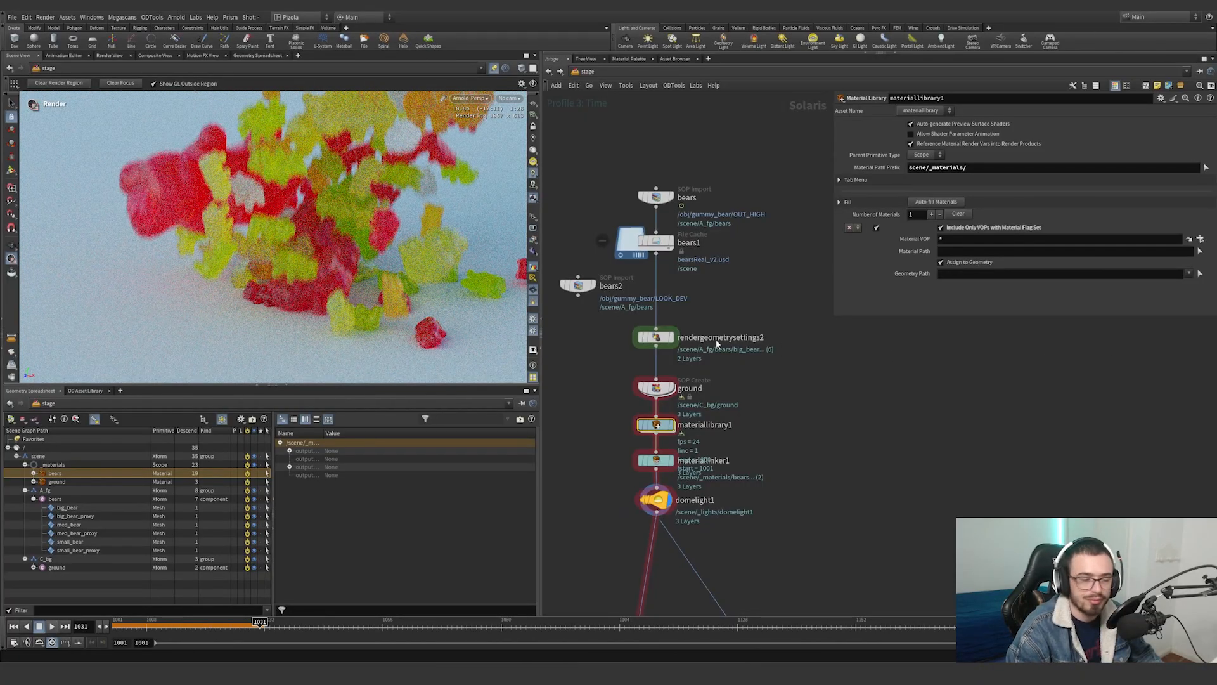
Select rendergeometrysettings2, examine its subdivision settings, and look over the camera and render branches below it
drag(738, 376, 602, 309)
scroll(805, 379, down, 3)
middle_drag(808, 380, 796, 345)
scroll(765, 427, up, 1)
middle_drag(765, 427, 744, 304)
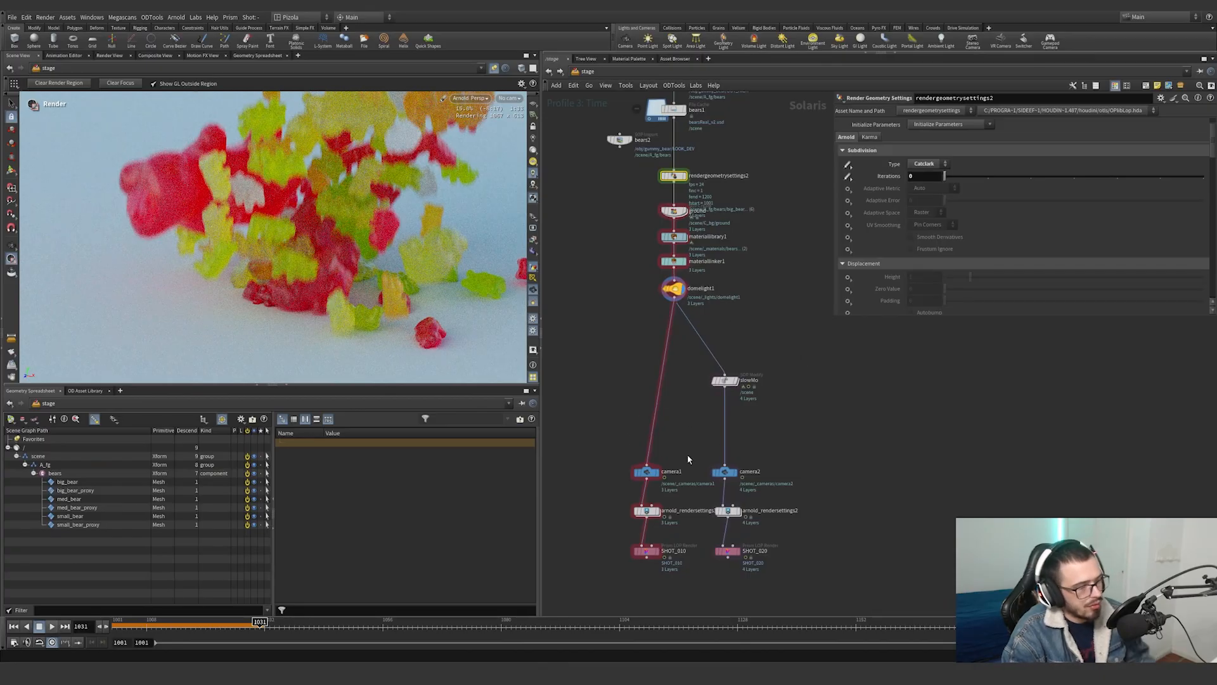
Display the camera1 node and look through /scene/_cameras/camera1 in the viewport
middle_drag(678, 491, 675, 442)
click(655, 424)
drag(673, 443, 610, 382)
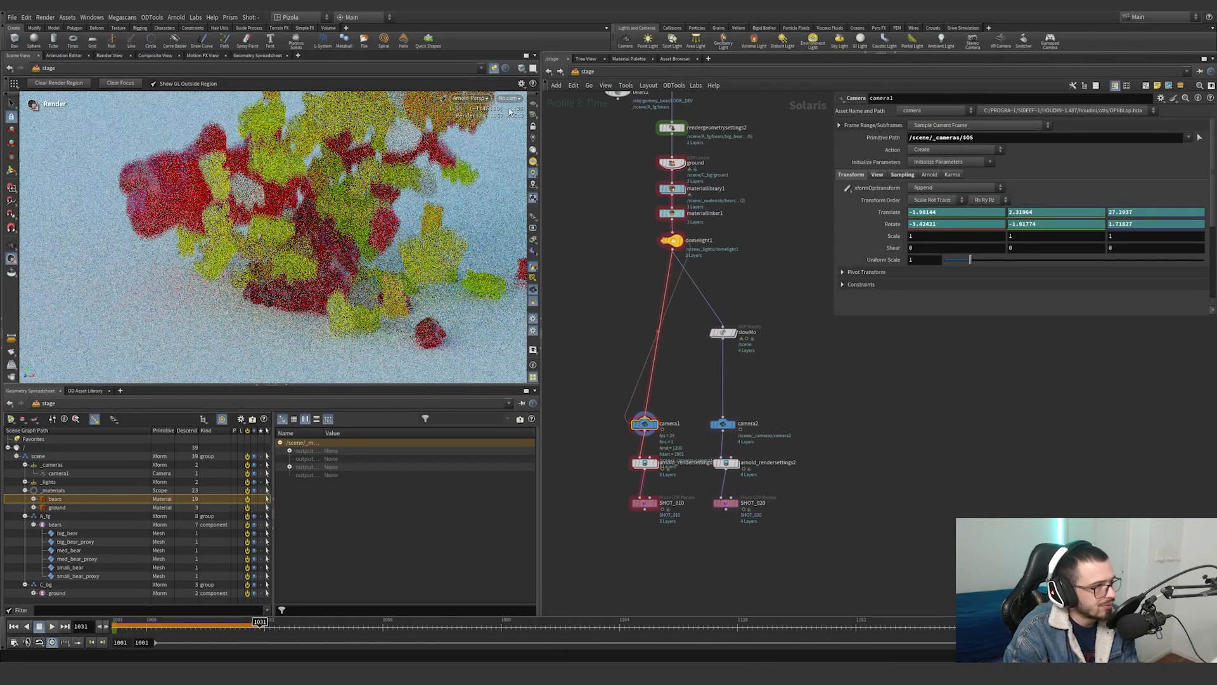
click(509, 99)
click(531, 109)
Display arnold_rendersettings3 and examine its output resolution and the standard AOVs in its render vars
scroll(659, 465, up, 5)
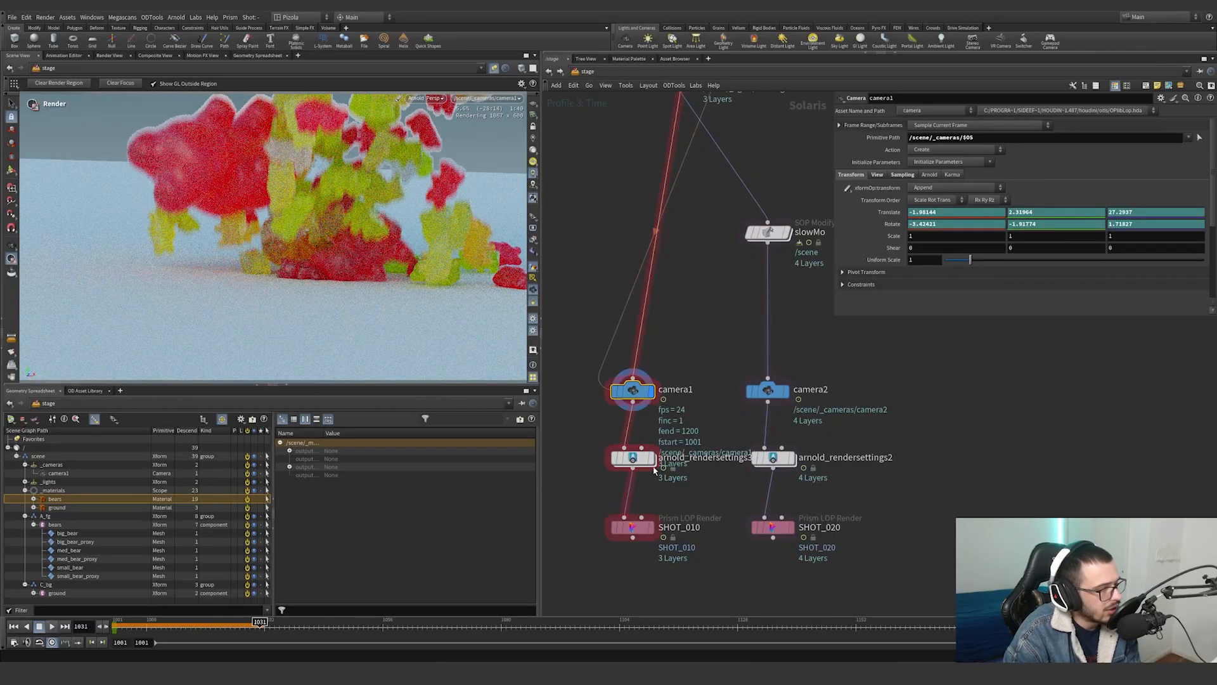
click(652, 457)
drag(674, 491, 574, 434)
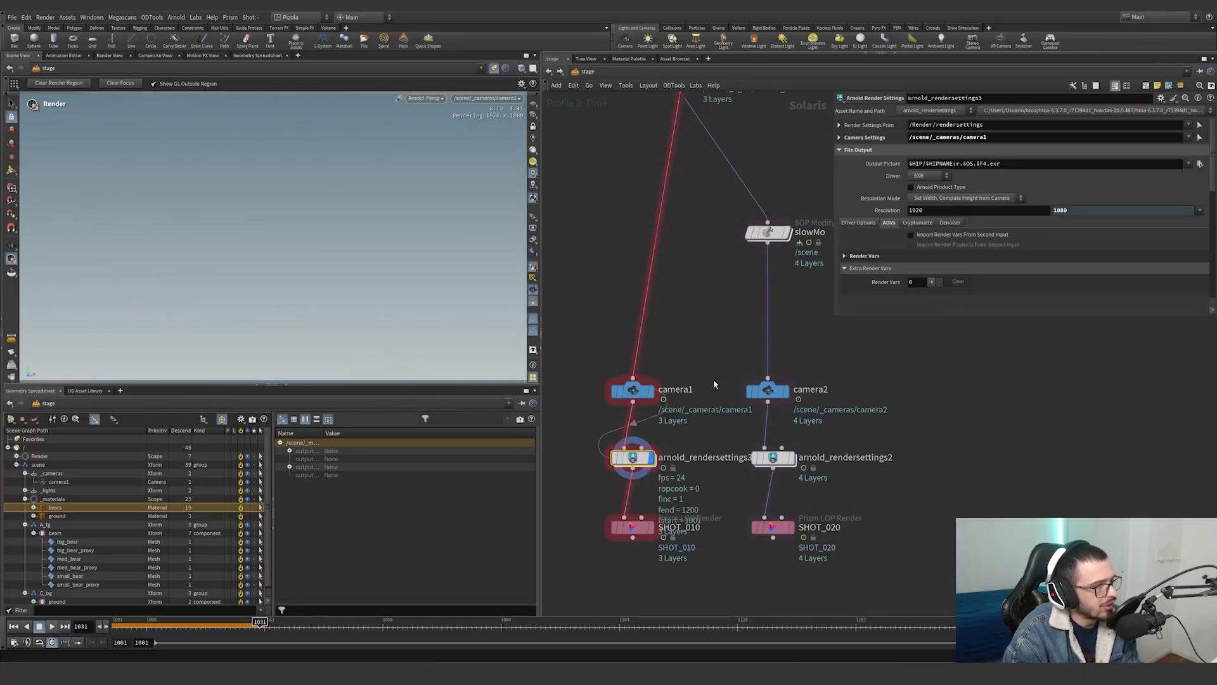
click(865, 255)
scroll(925, 214, down, 3)
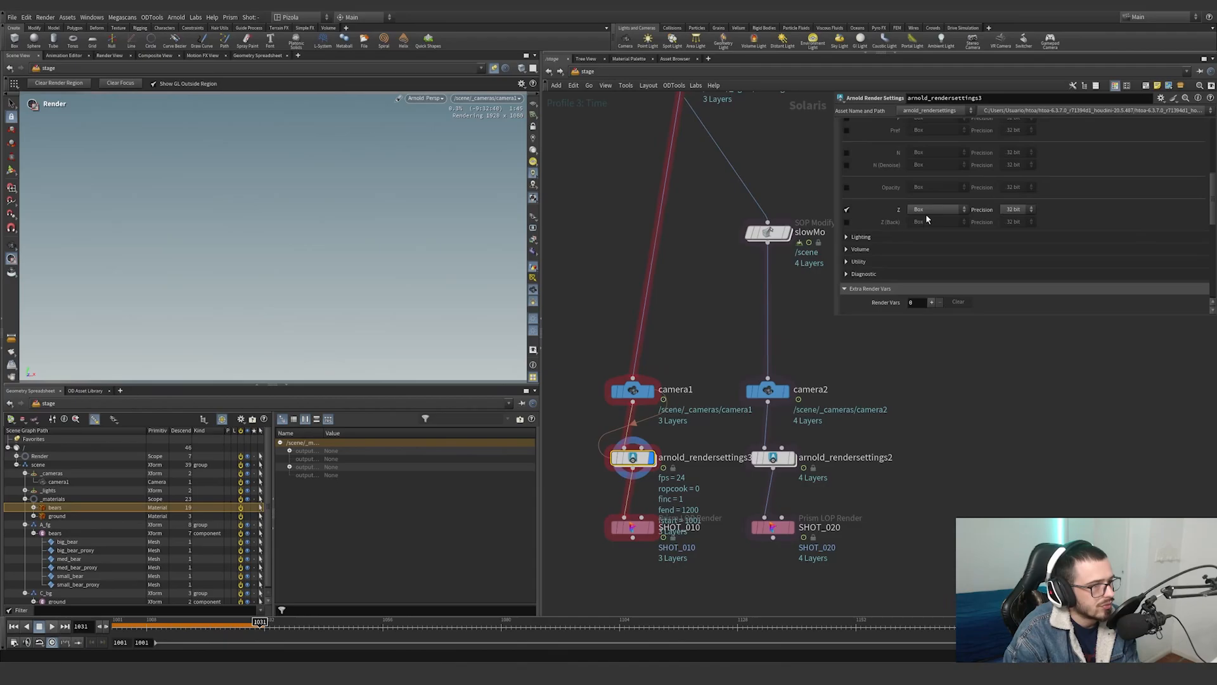
scroll(891, 222, up, 2)
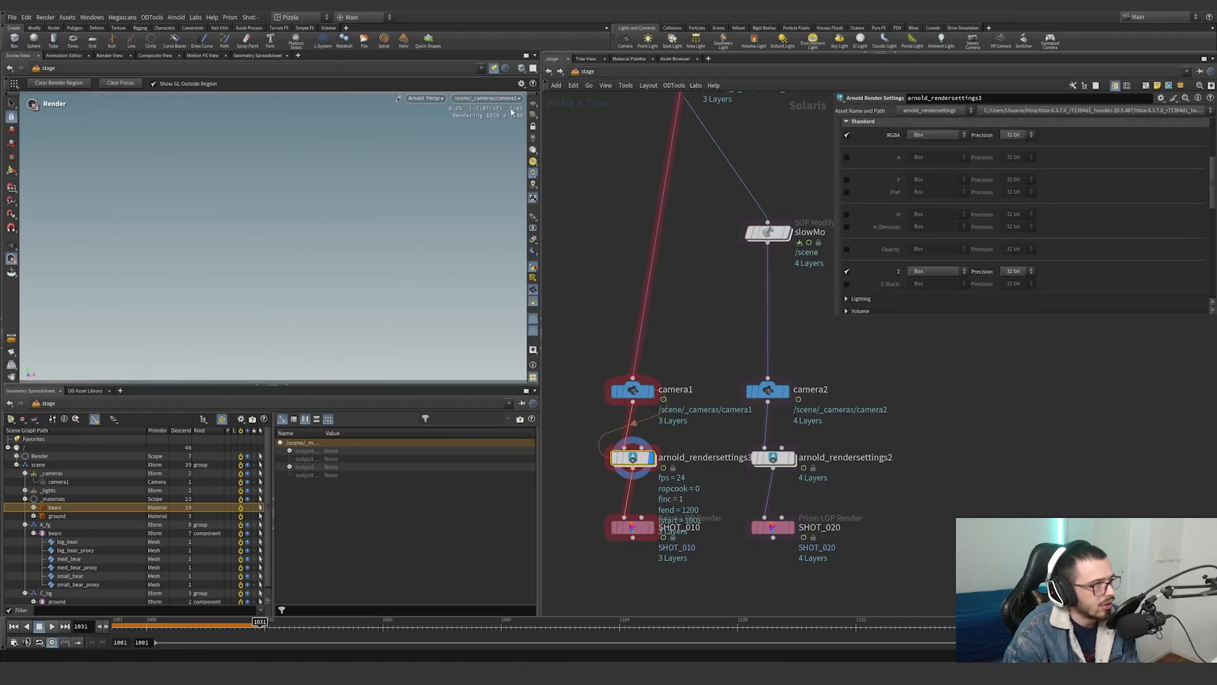
Reframe the viewport through camera1, switch it from Arnold to plain shaded display, and move the timeline to frame 1091
click(486, 98)
click(506, 119)
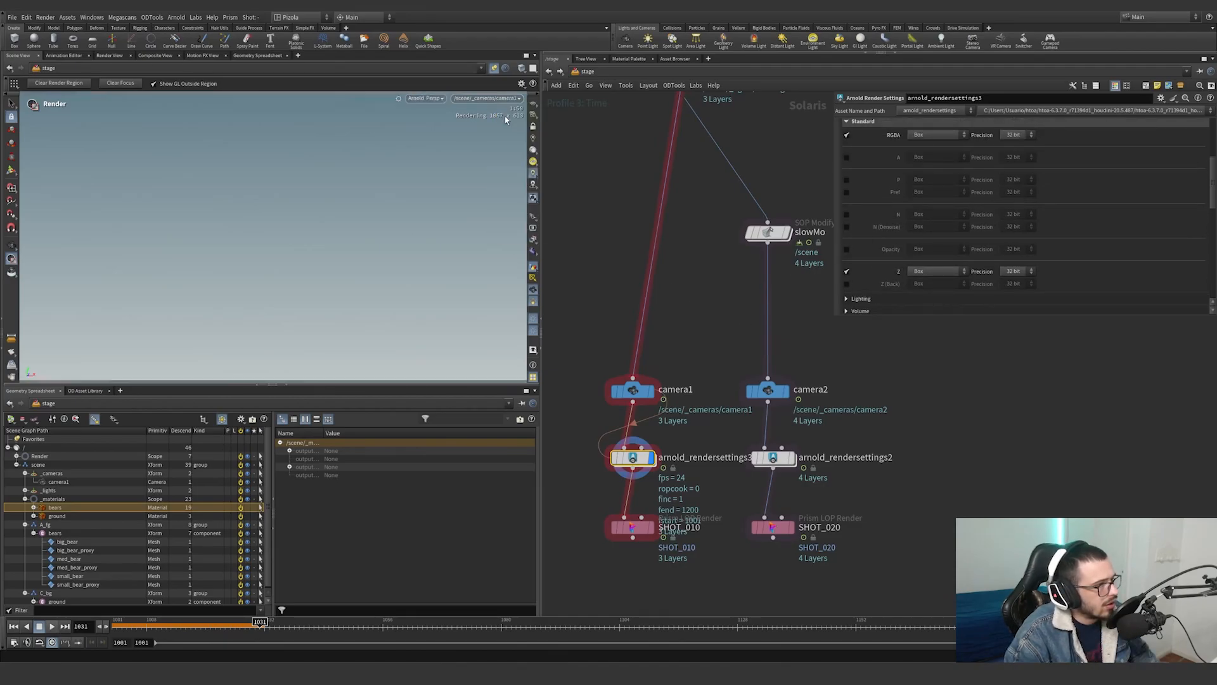
scroll(964, 227, up, 3)
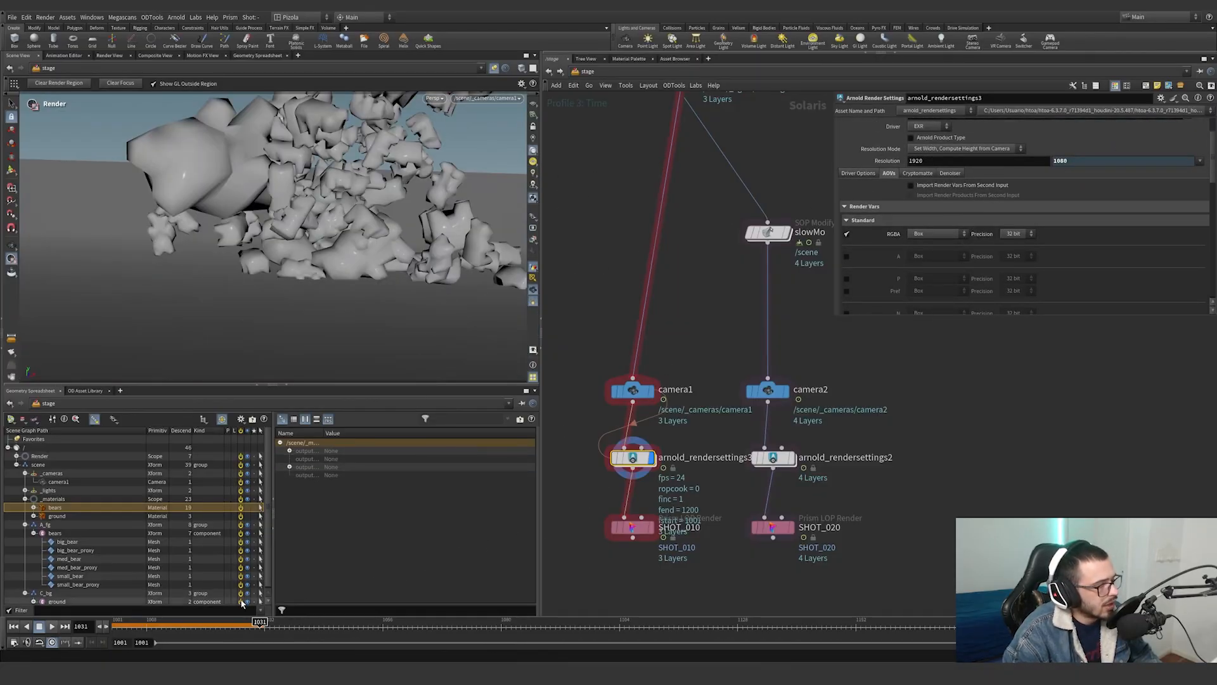
drag(261, 624, 555, 634)
Compare the frame ranges of the SHOT_010 and SHOT_020 render nodes and set SHOT_010's start frame to 1050
click(632, 528)
drag(712, 560, 826, 485)
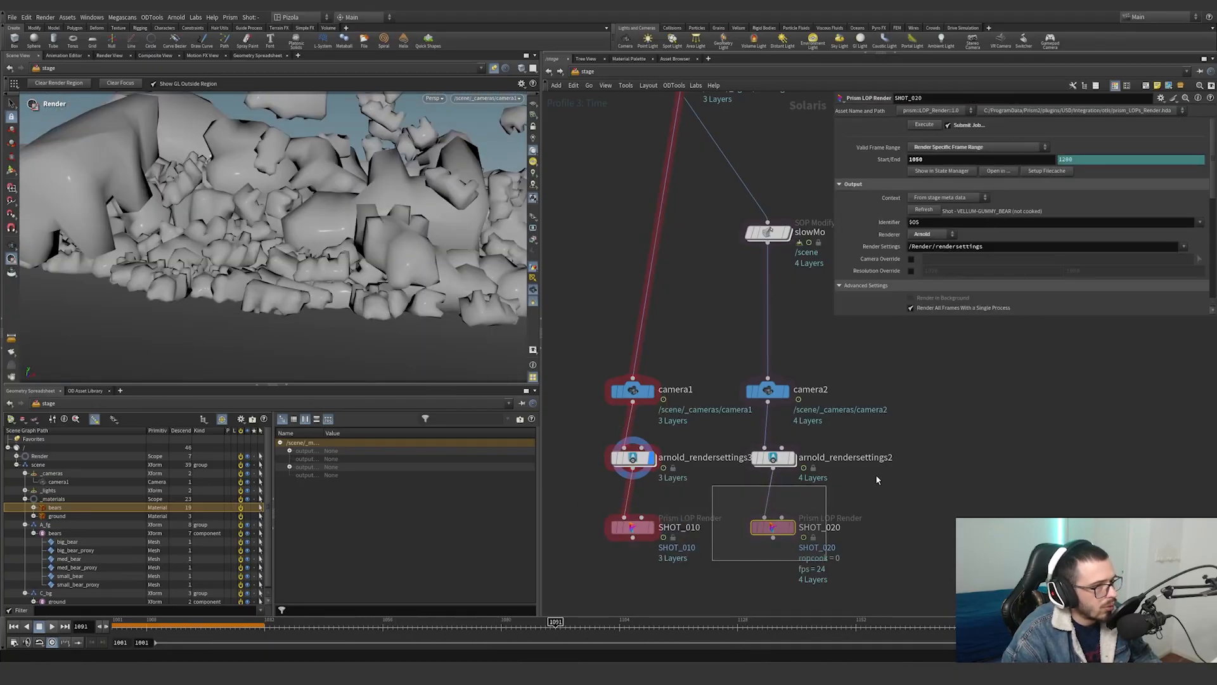
click(631, 527)
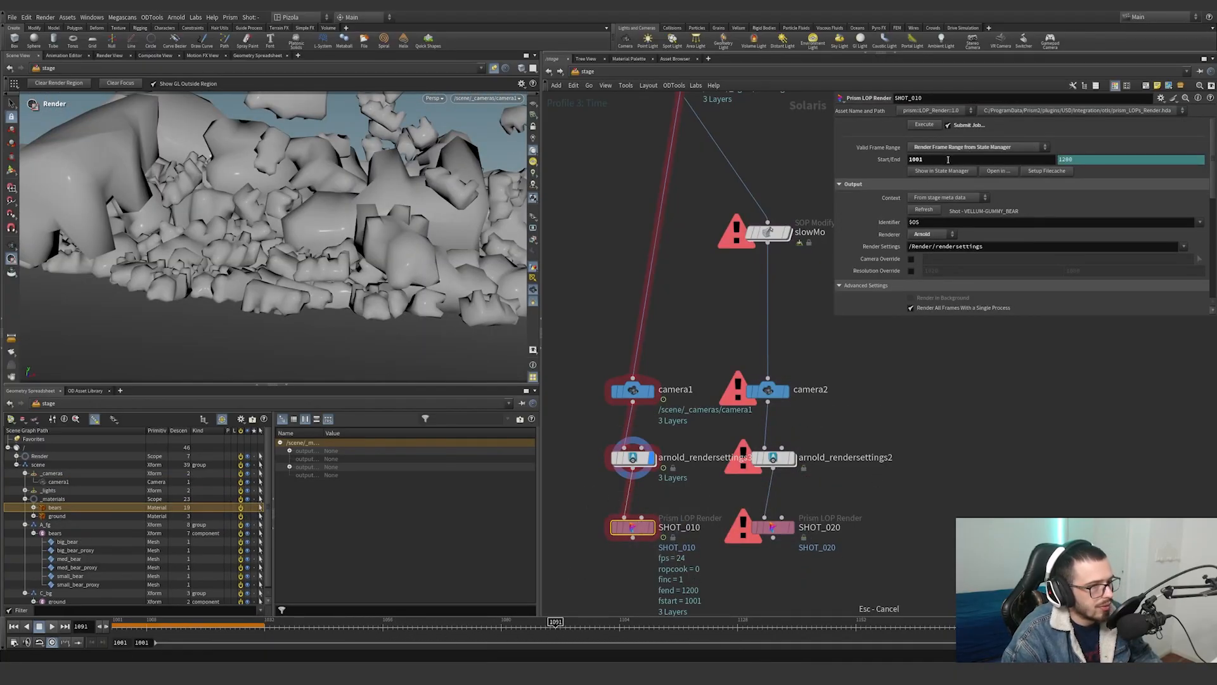
drag(914, 166, 914, 169)
text(50)
click(911, 417)
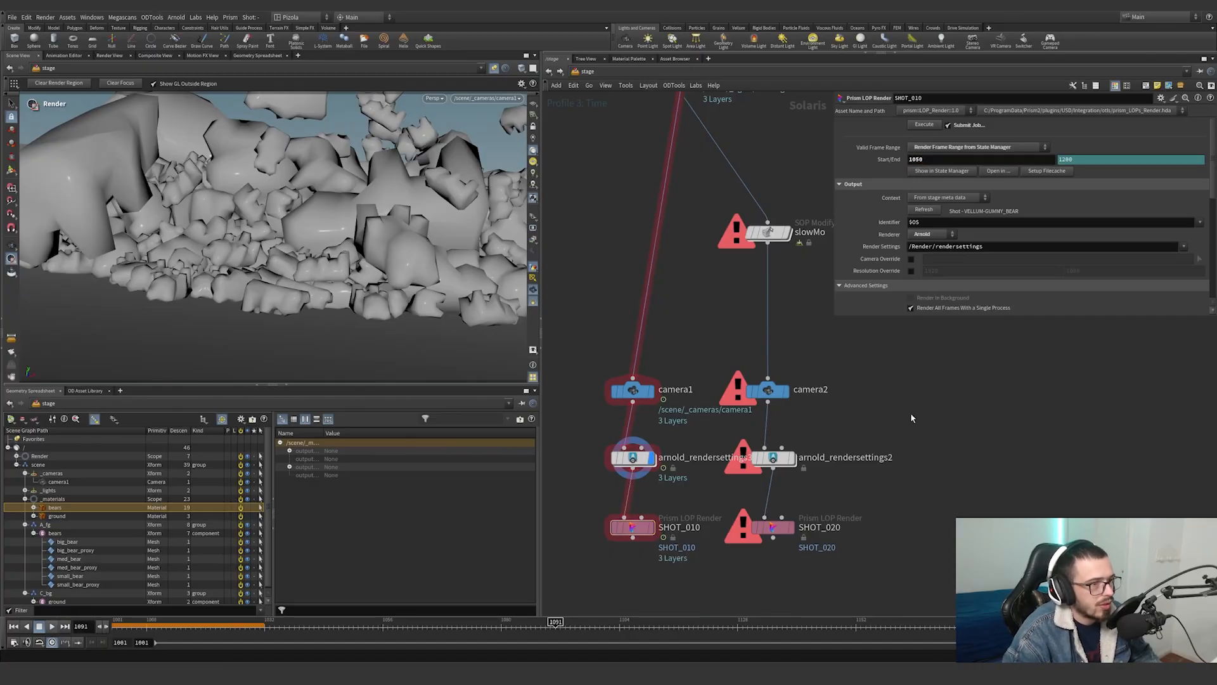
Add a USD Render ROP beside SHOT_010 and connect the output of arnold_rendersettings3 to its input
drag(647, 520, 944, 433)
drag(652, 511, 777, 429)
key(Tab)
text(rend)
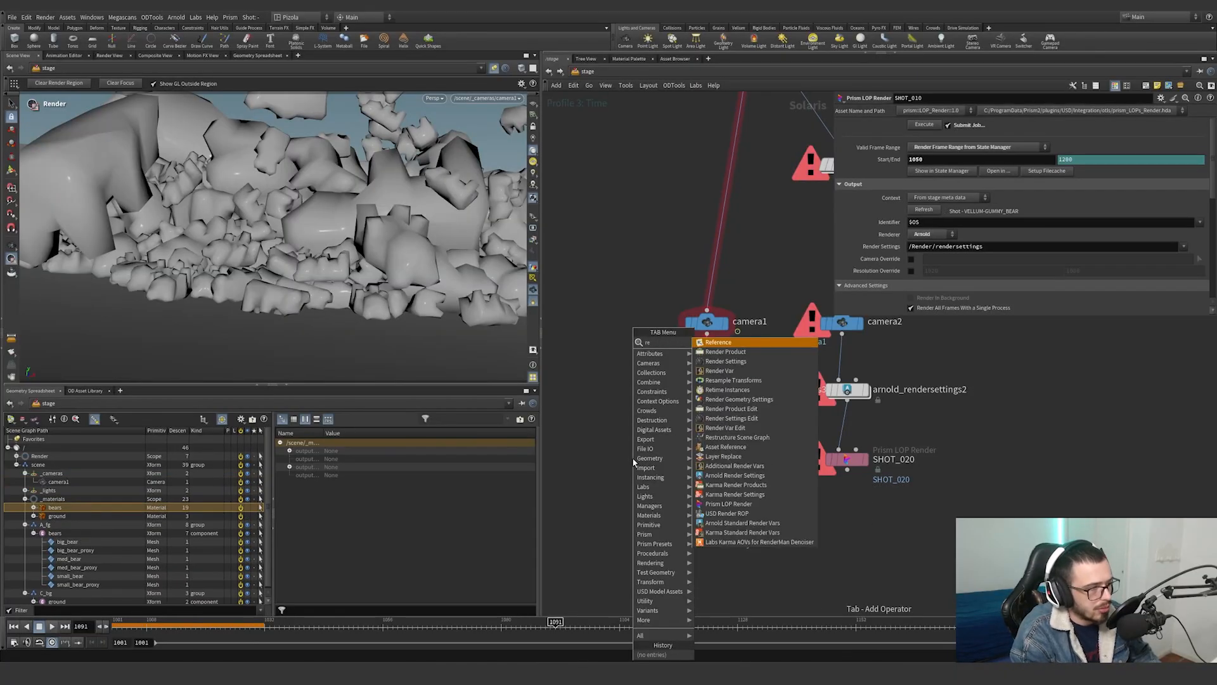
key(BackSpace)
key(BackSpace)
key(BackSpace)
key(BackSpace)
text(topnet)
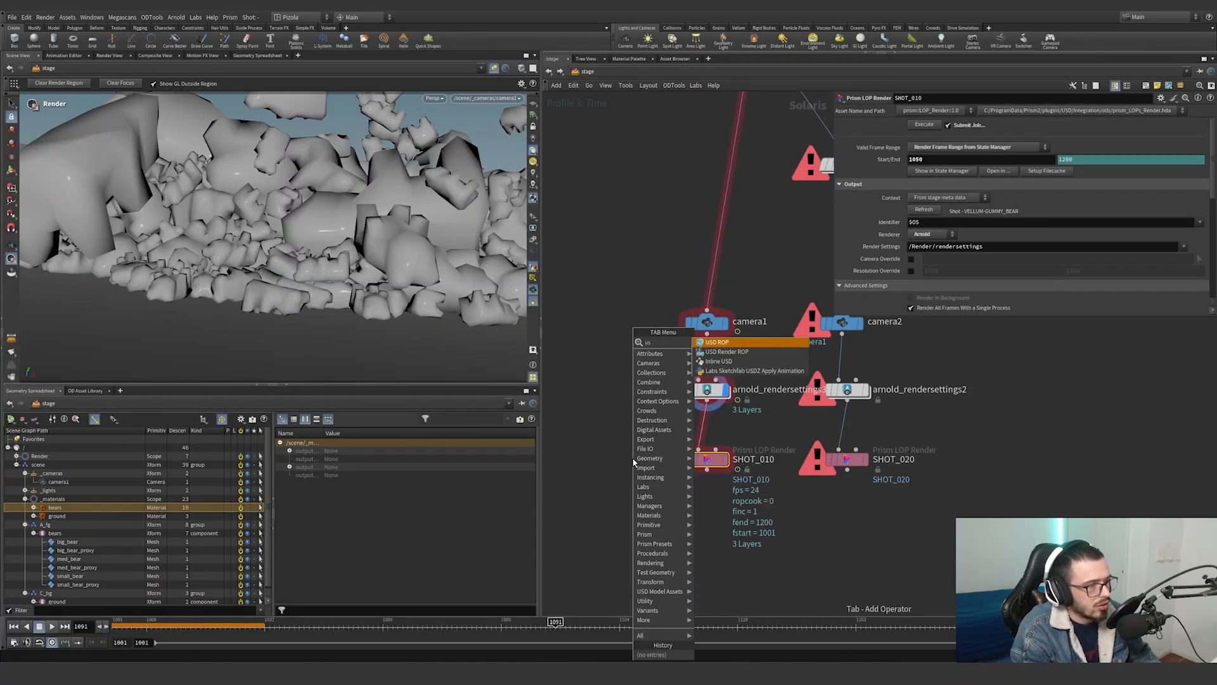
key(Return)
click(633, 459)
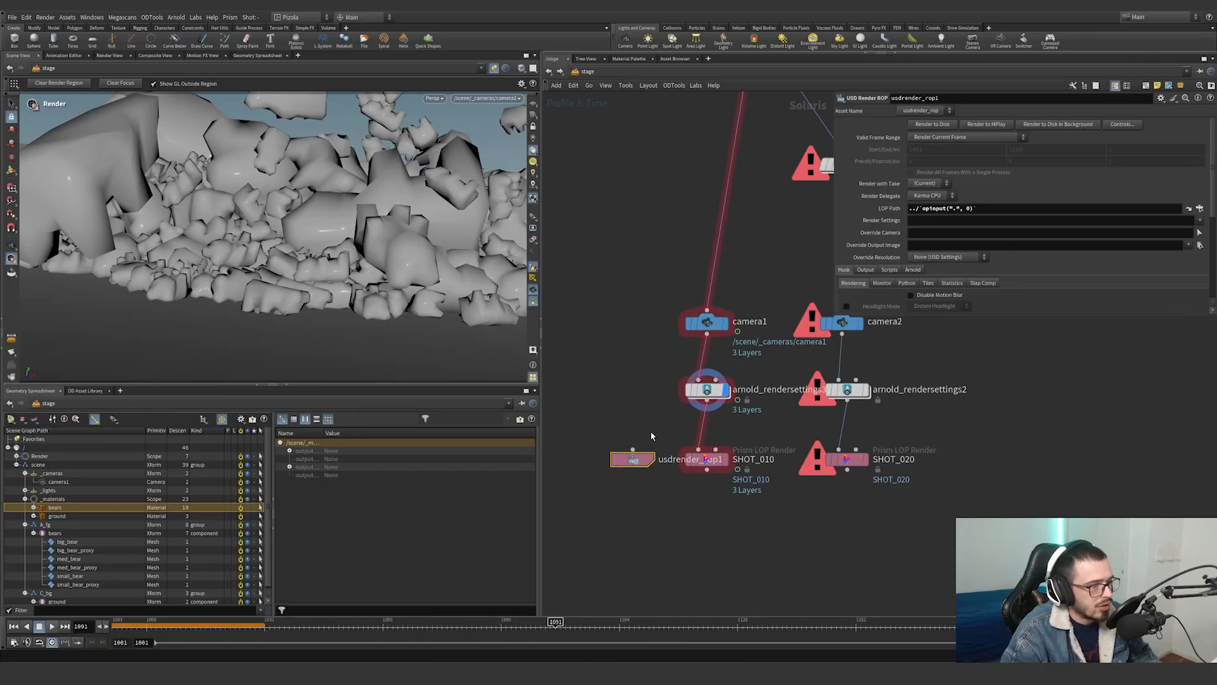
drag(633, 449, 687, 410)
drag(594, 399, 618, 475)
Set the USD Render ROP to a specific frame range starting at 1050 and choose Arnold as its render delegate
click(965, 137)
click(947, 150)
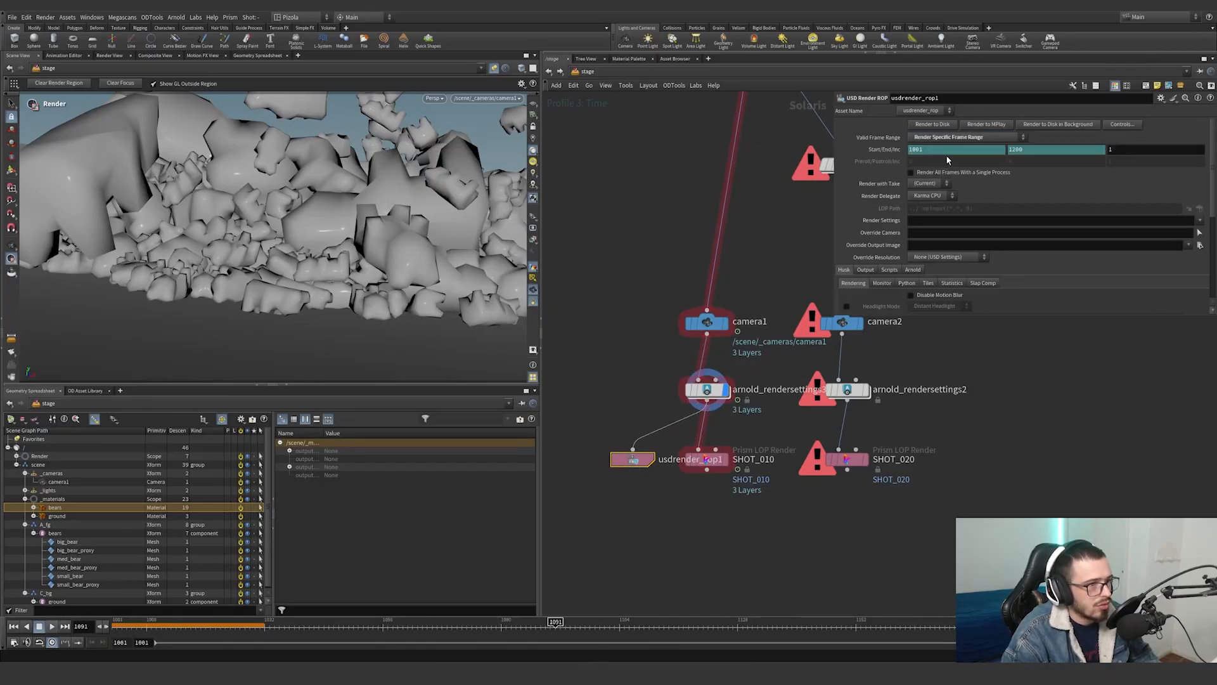
click(930, 150)
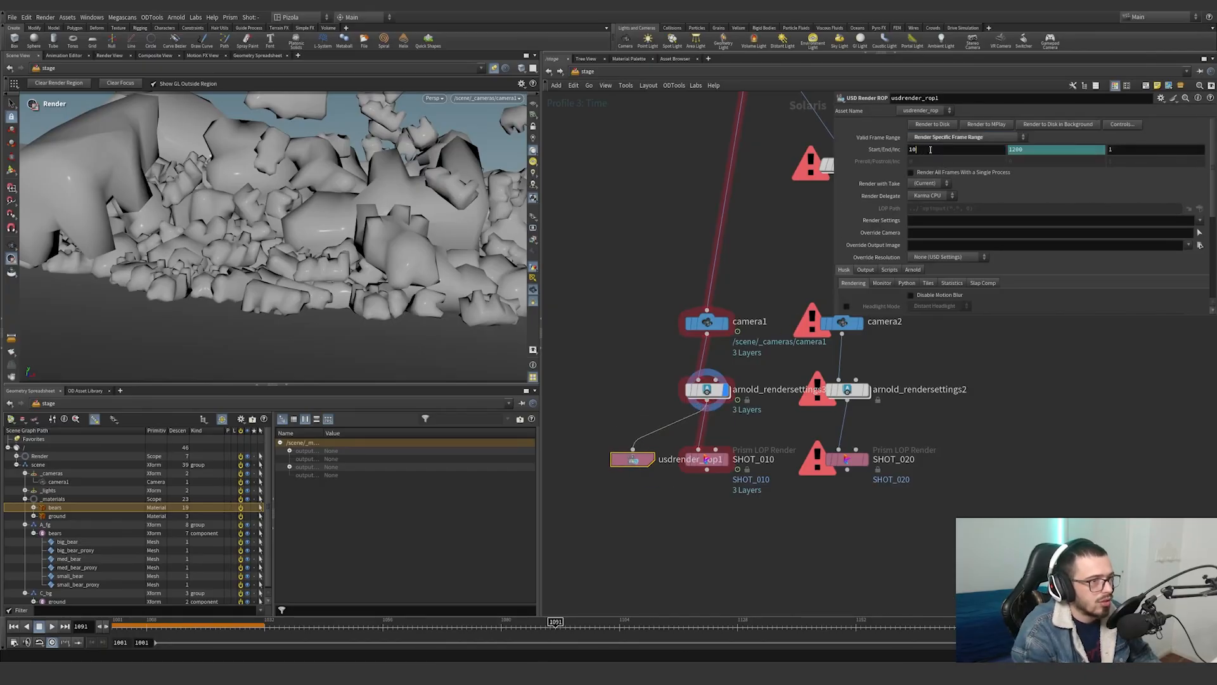
click(948, 198)
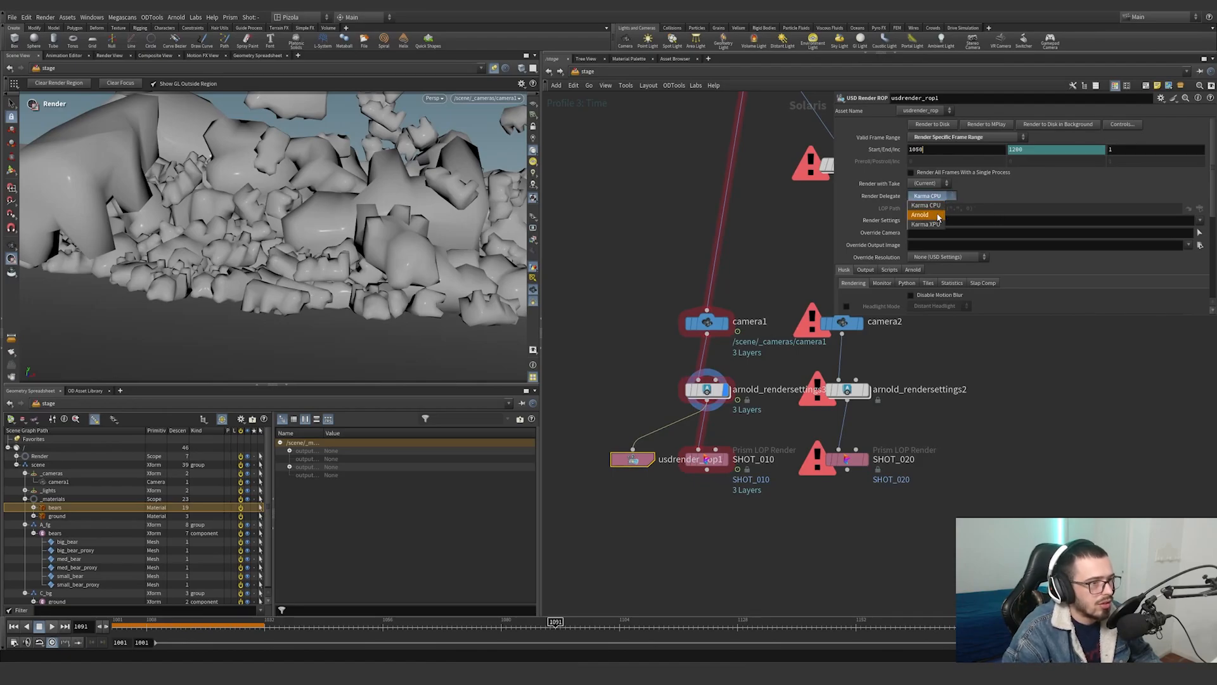
click(926, 211)
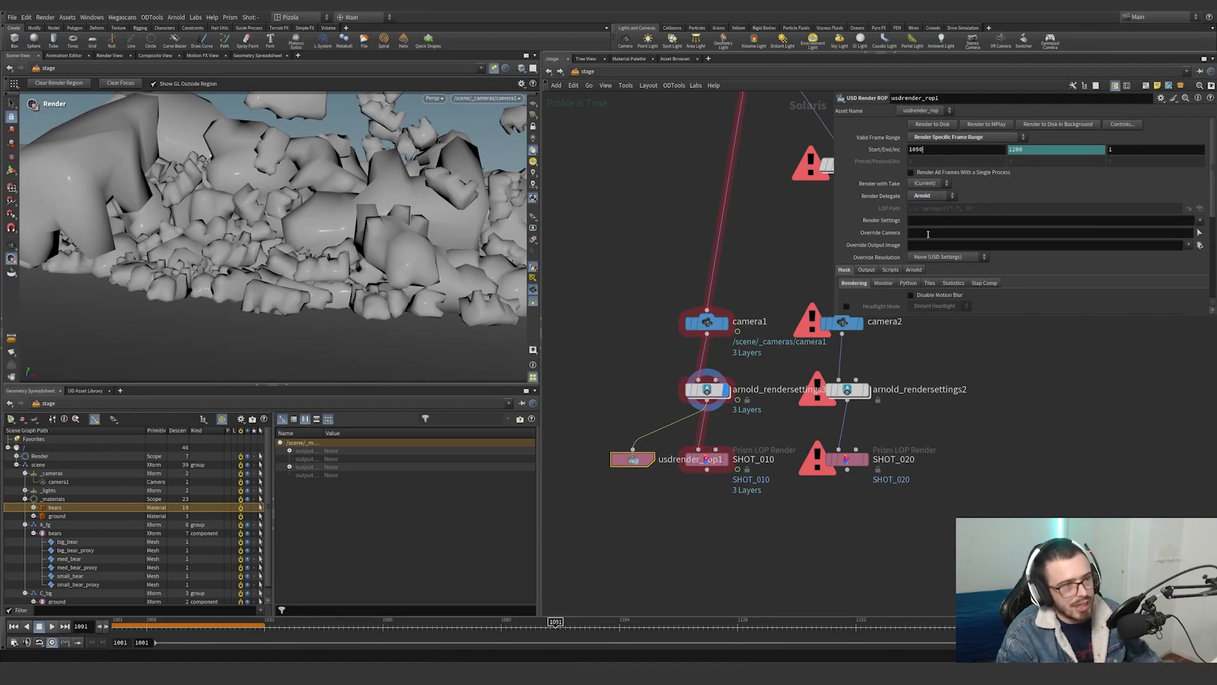
scroll(875, 222, down, 4)
scroll(906, 358, down, 1)
Display the domelight1 node and examine its base properties, including intensity, exposure and HDRI texture
middle_drag(905, 357, 806, 425)
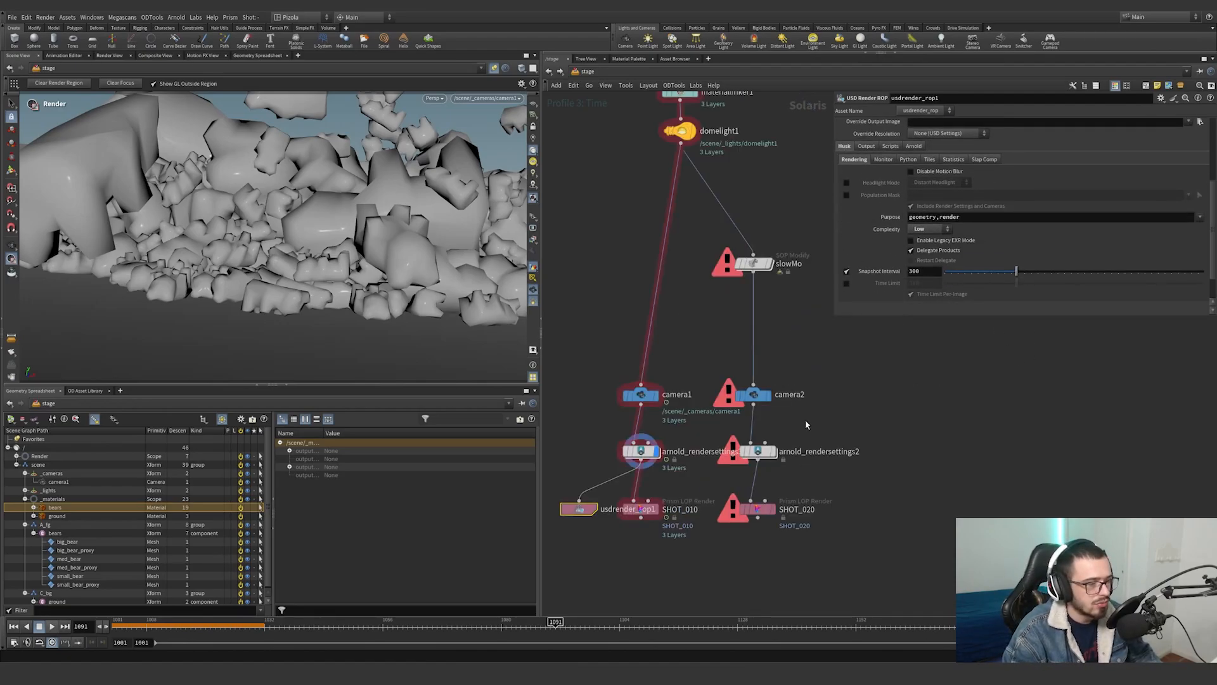
middle_drag(790, 212, 738, 294)
click(642, 214)
drag(702, 246, 592, 199)
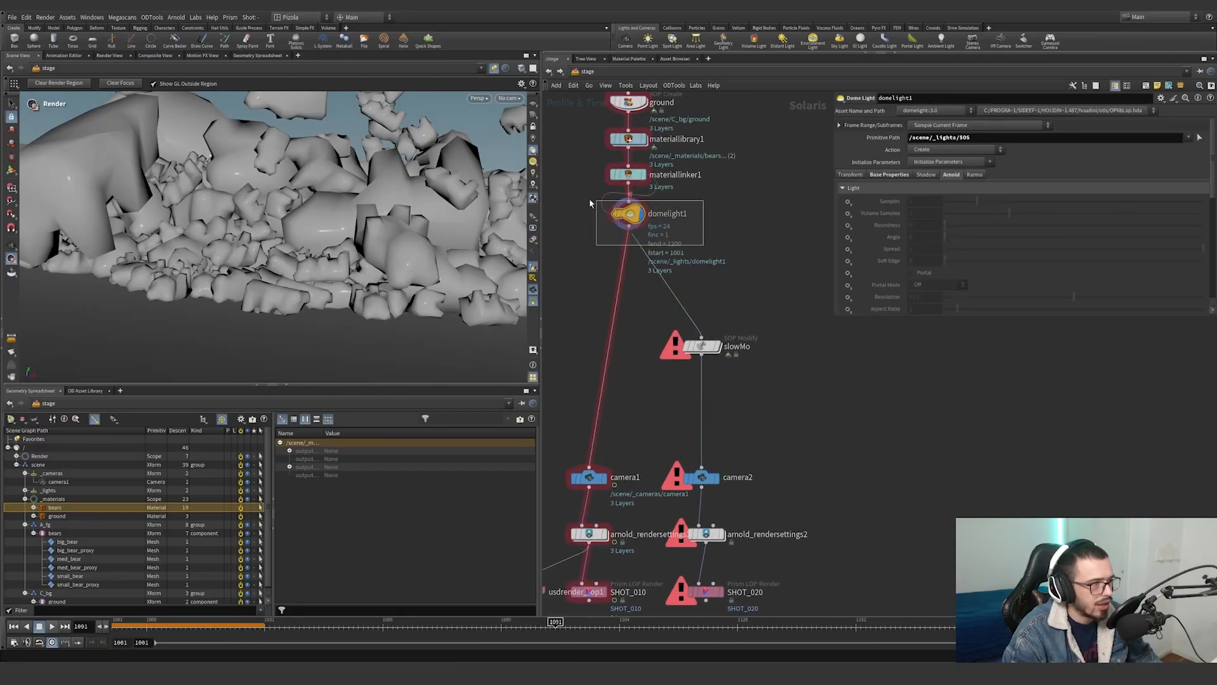
click(887, 175)
scroll(888, 190, down, 1)
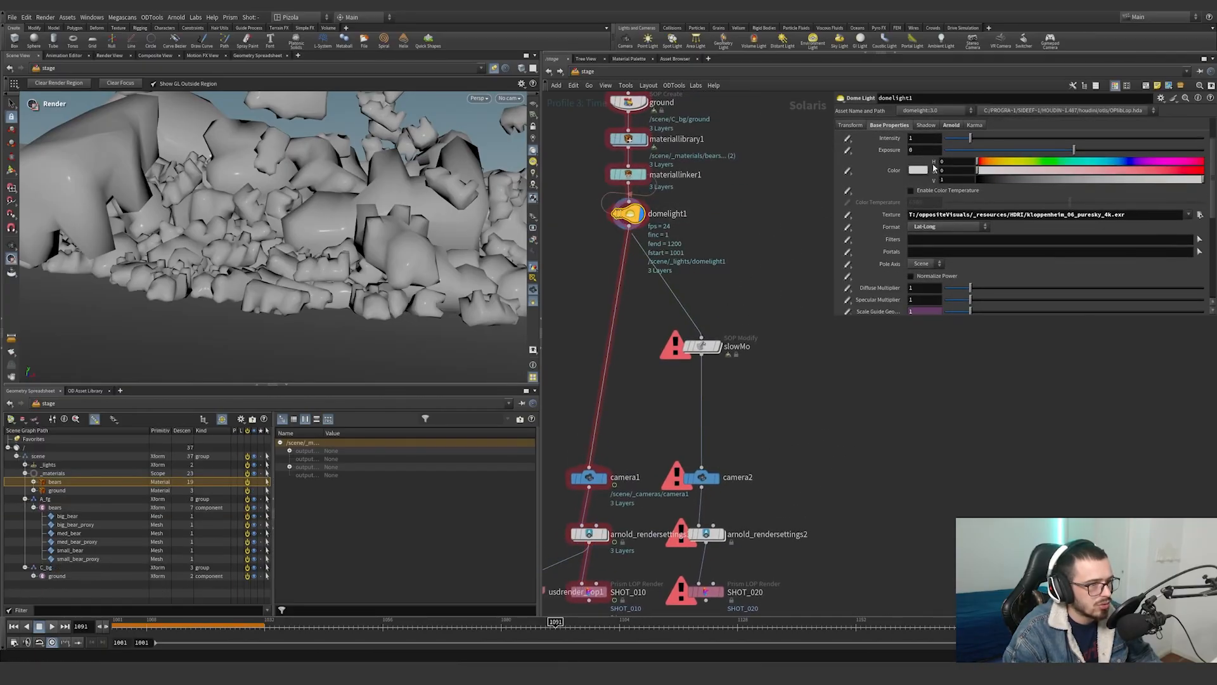
scroll(715, 277, up, 4)
scroll(715, 277, down, 3)
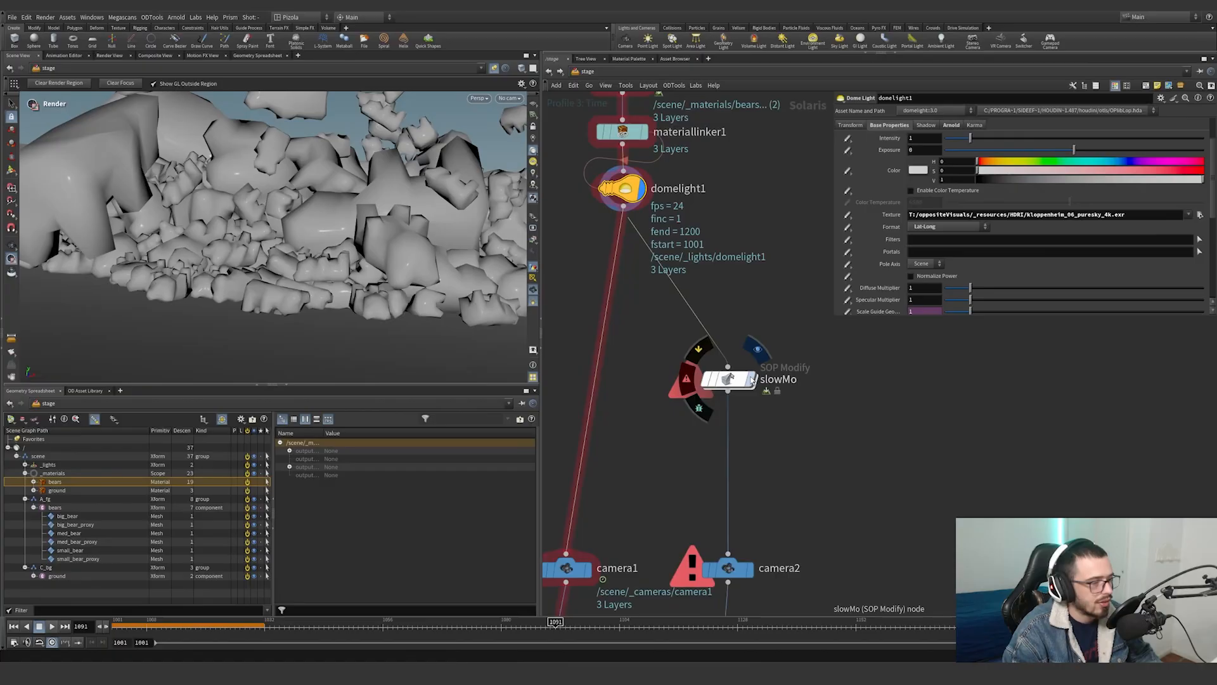
Display the slowMo SOP Modify node at frame 1028, review its export settings and enter its inner modify network
mouse_move(740, 385)
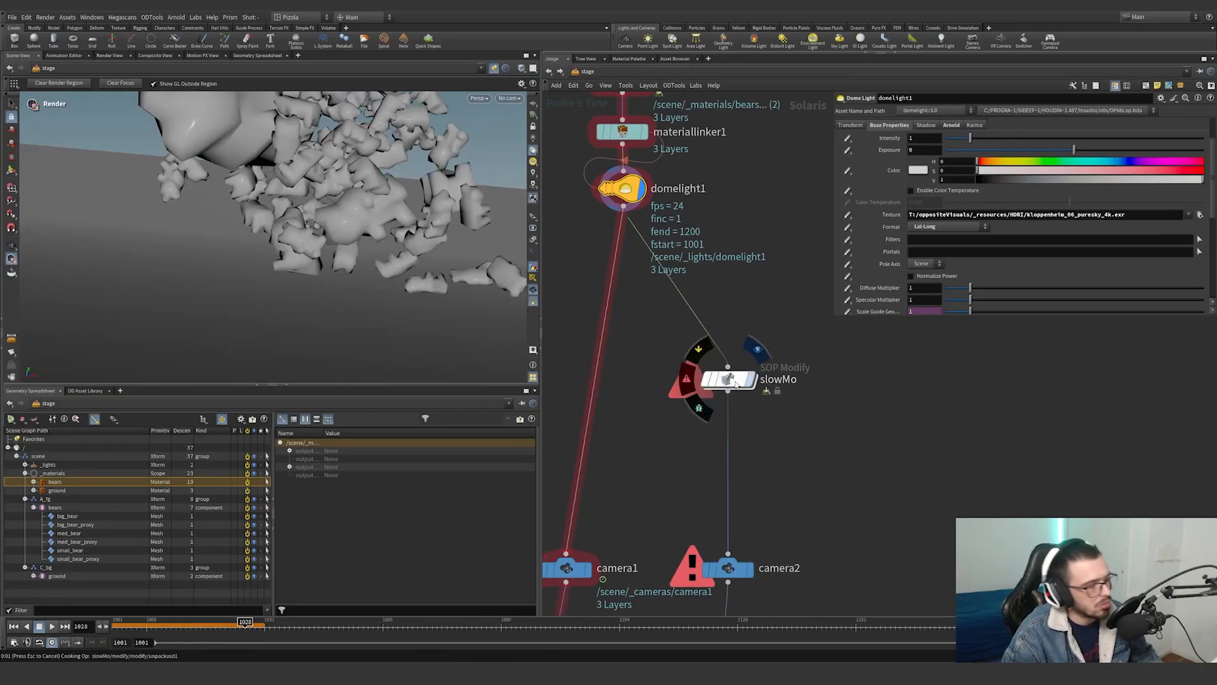
click(729, 379)
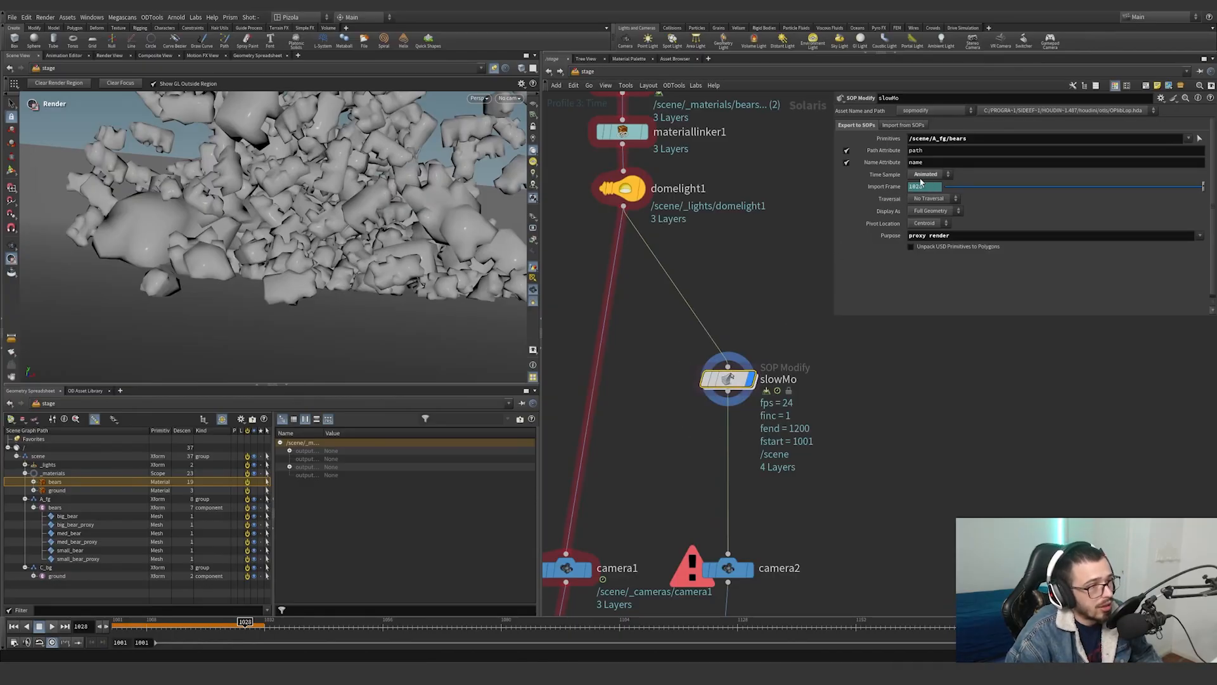
click(952, 235)
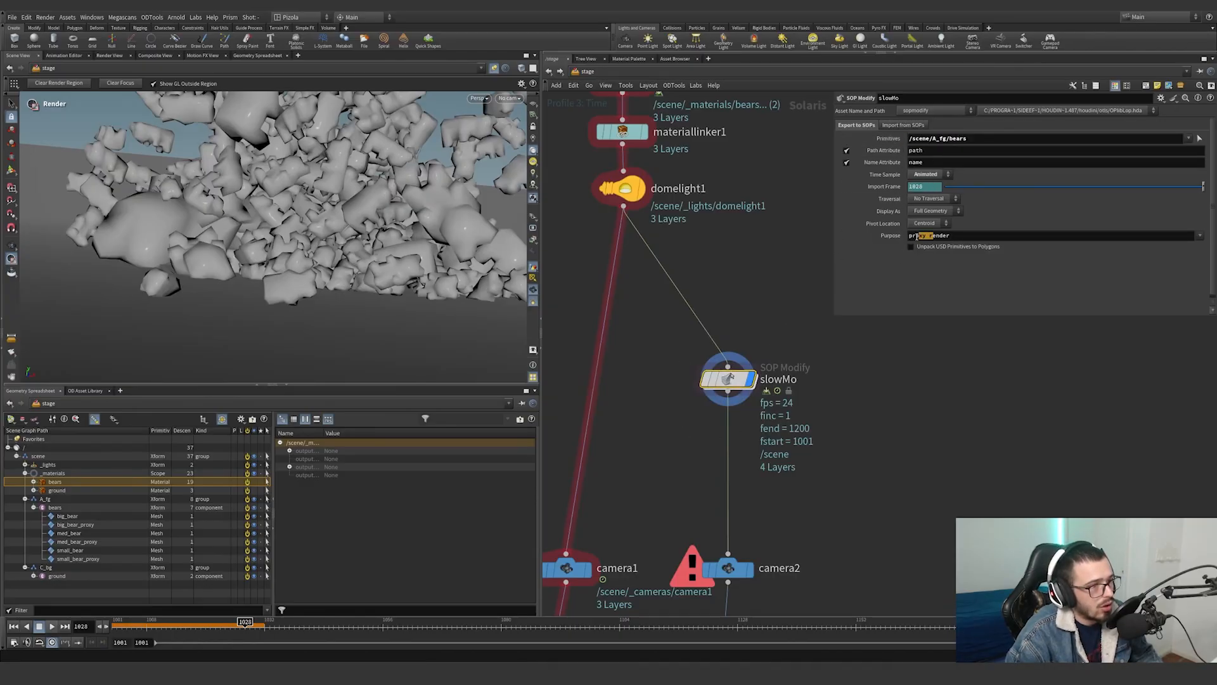
double_click(732, 384)
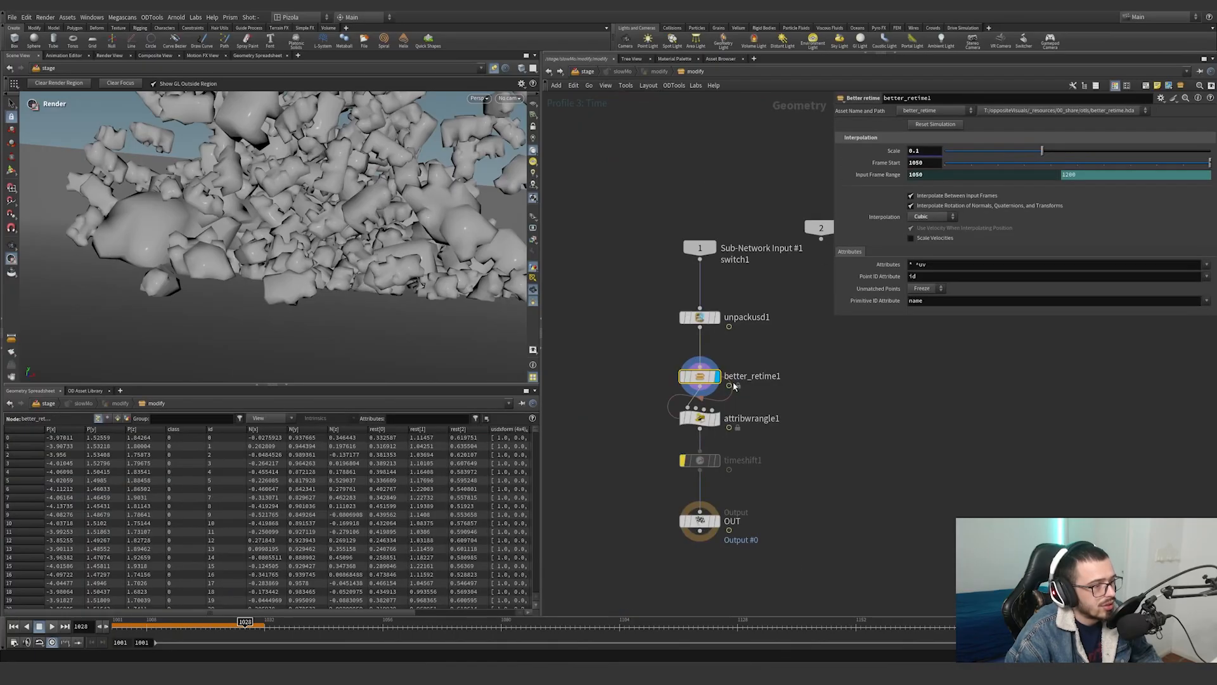
Display unpackusd1 with the viewport following the modify network, and inspect the unpacked bears at frame 1027
drag(730, 334, 720, 323)
click(717, 318)
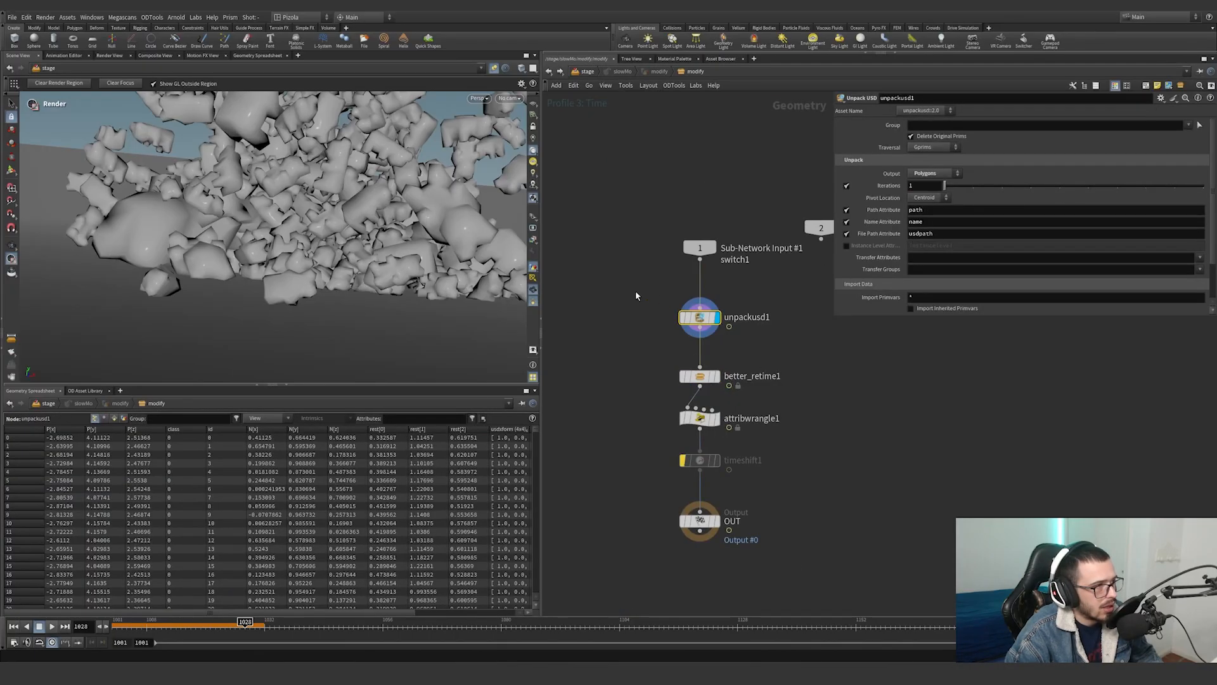
click(494, 70)
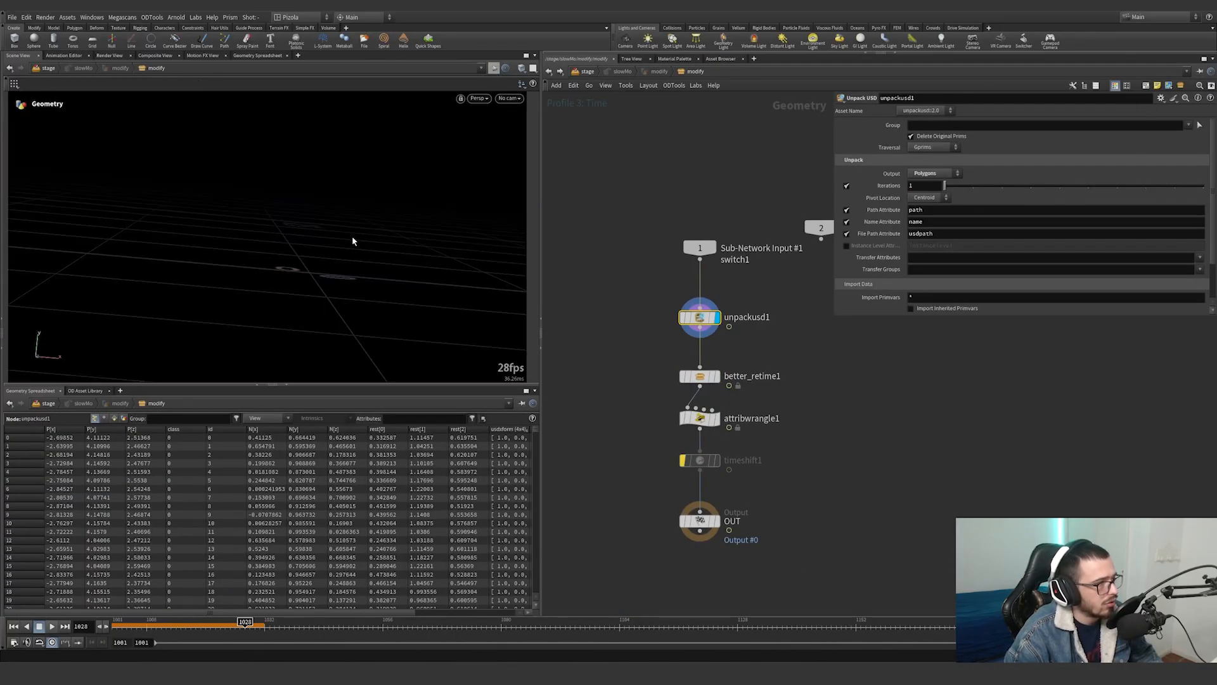
alt+drag(478, 156, 222, 140)
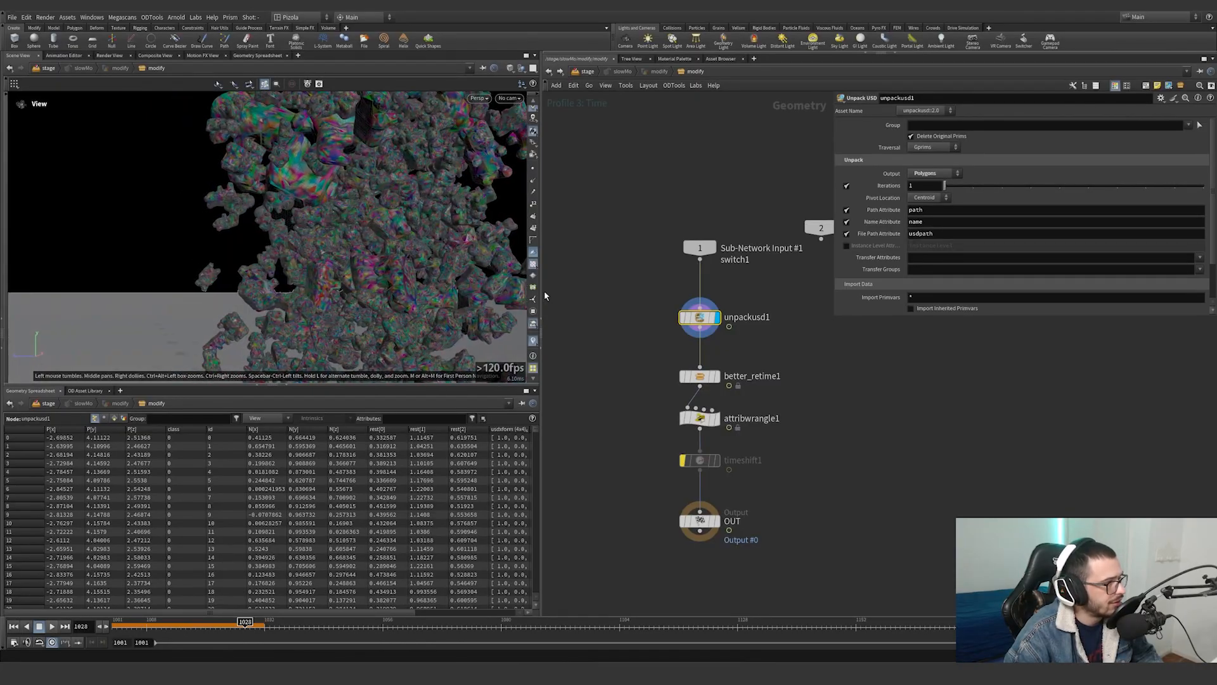
key(Left)
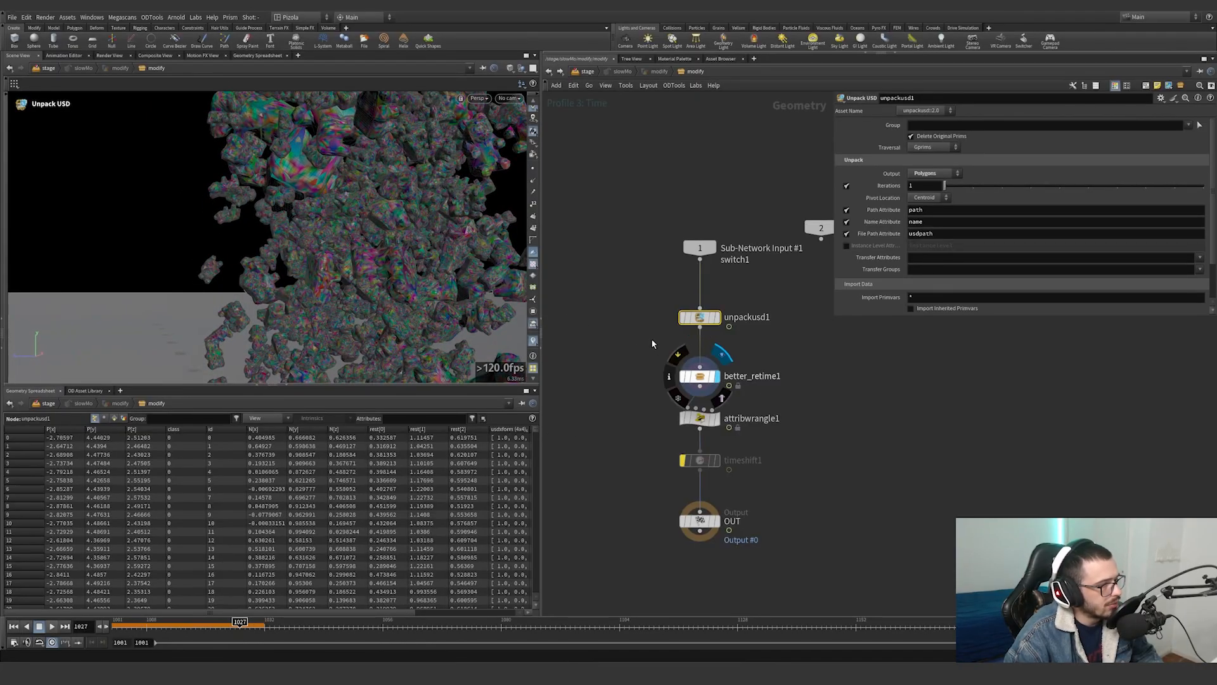
Examine better_retime1's point ID attribute and play the slowed-down bears in the viewport
click(912, 276)
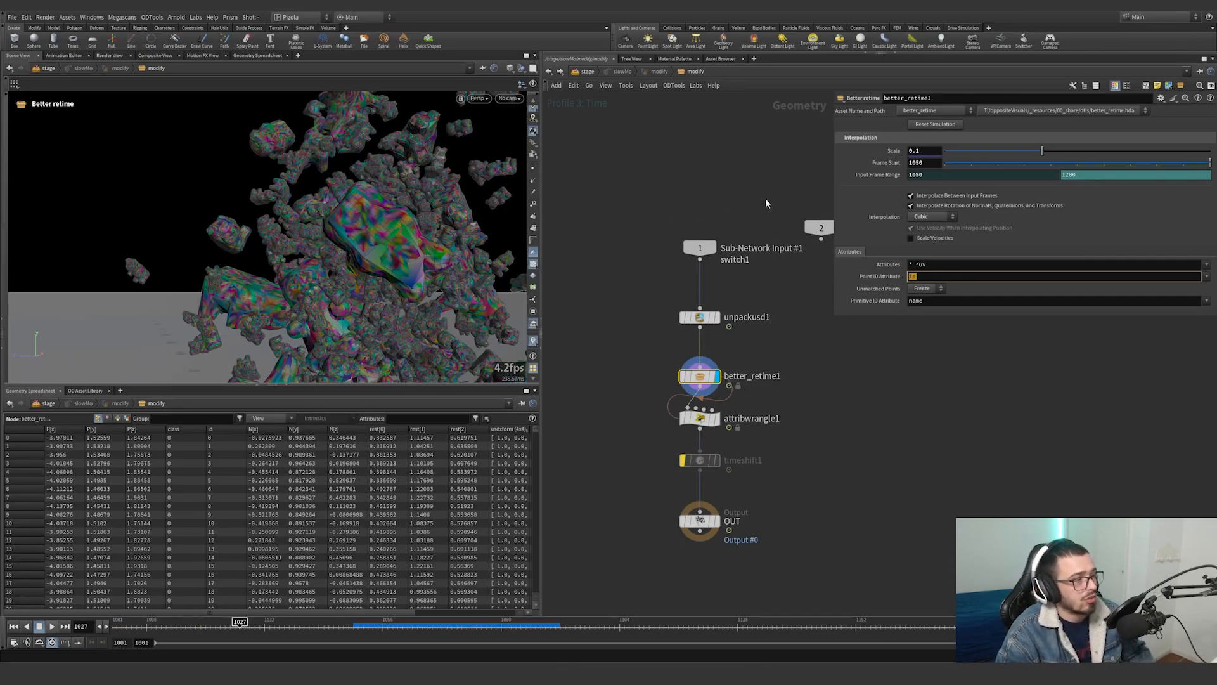
key(Return)
click(52, 626)
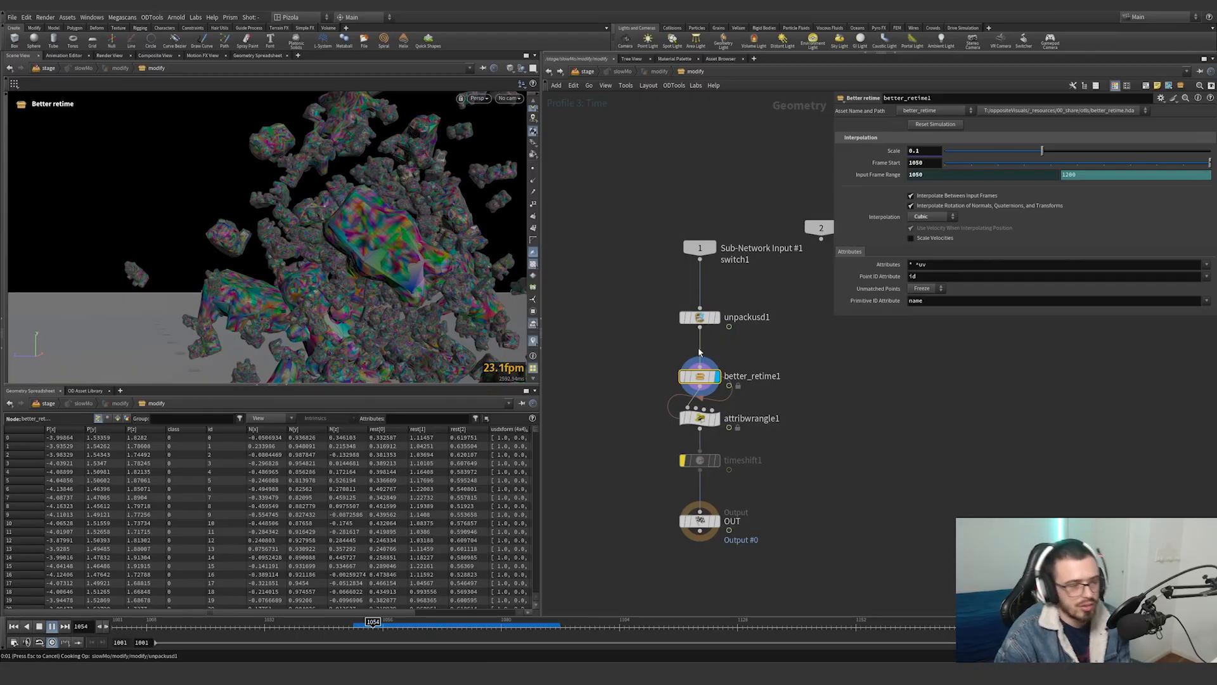
key(Escape)
Display attribwrangle1 and compare its velocity multiplier with the scale of better_retime1
click(718, 423)
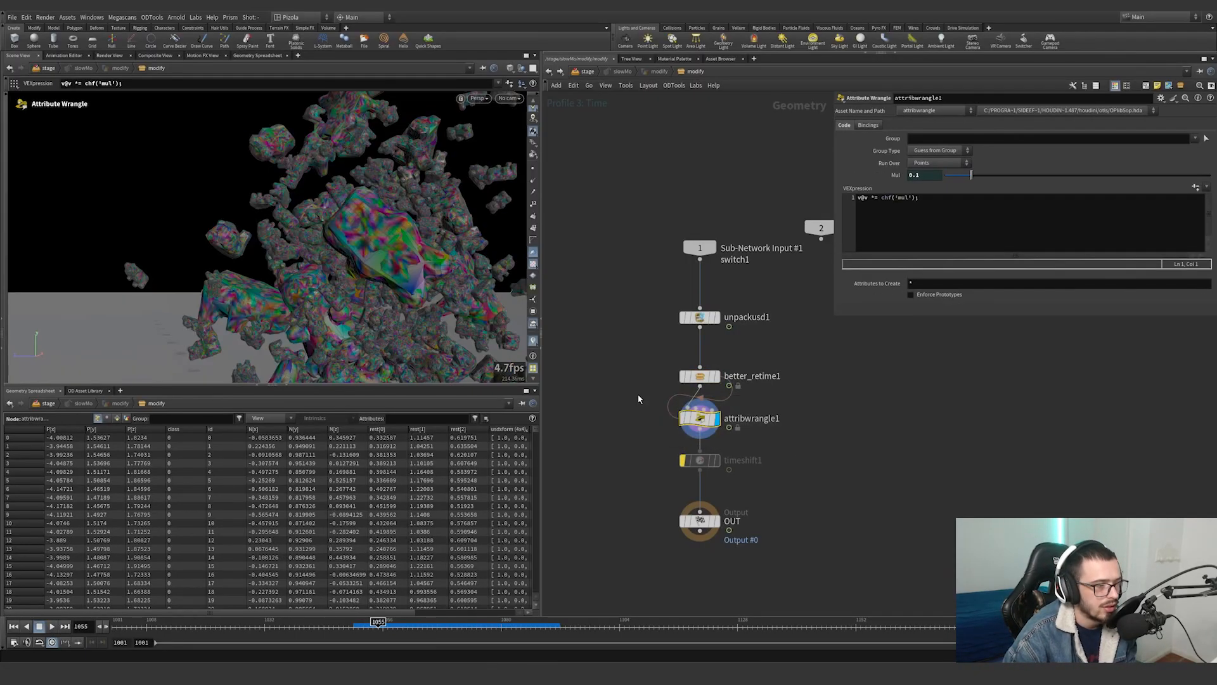
click(919, 173)
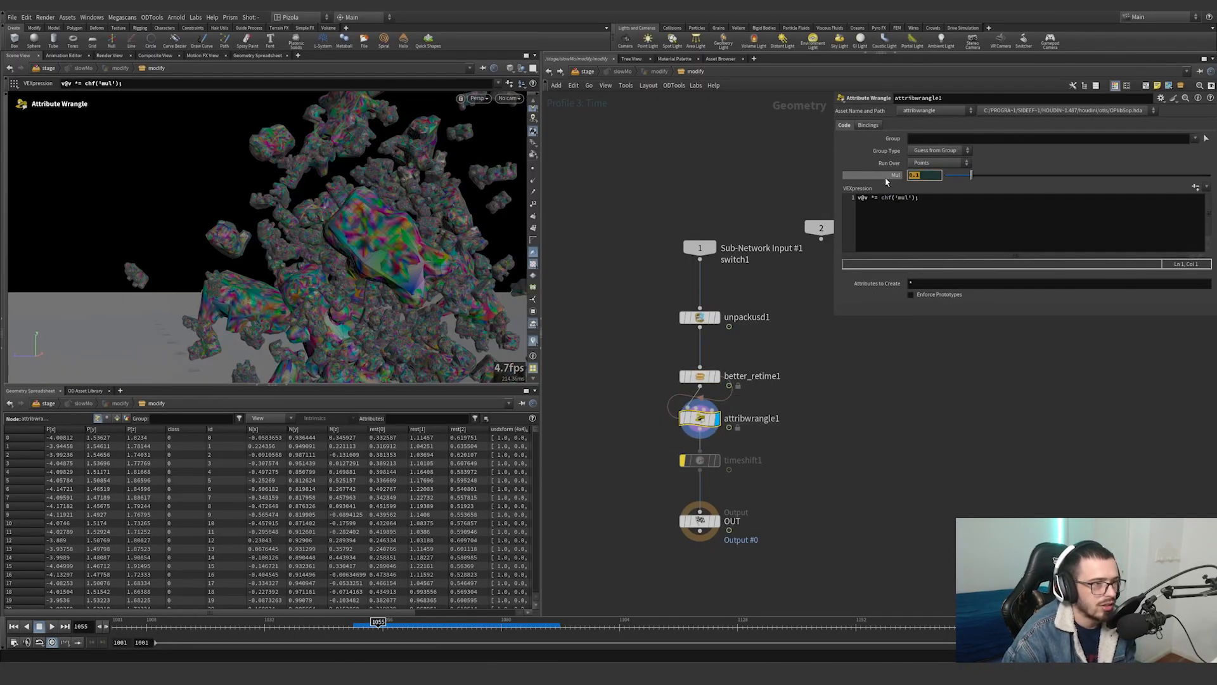
click(748, 376)
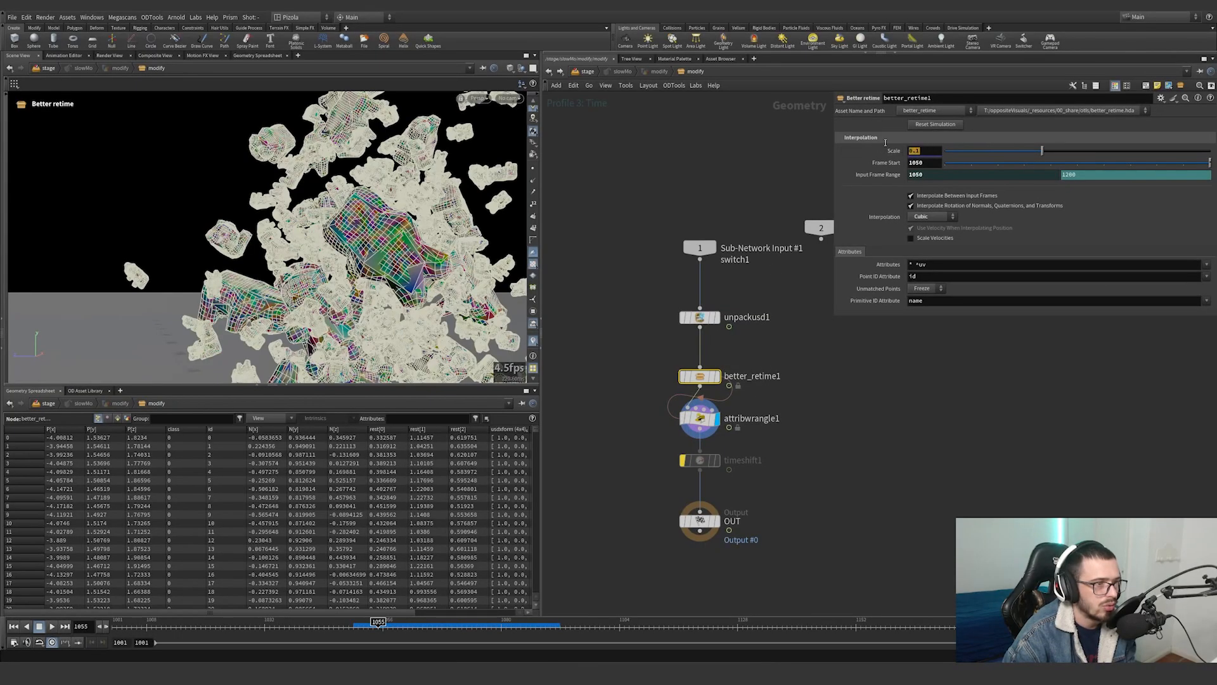
click(739, 436)
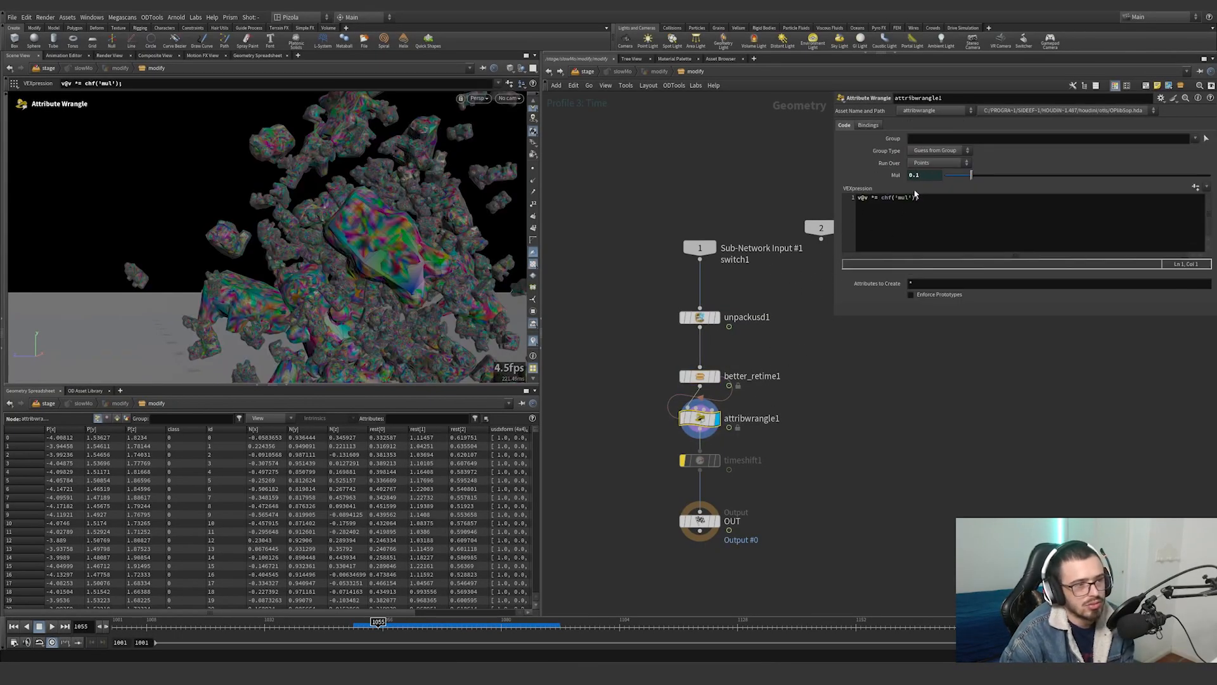
Return to the stage network, display the camera2 node and look through its camera in the viewport
click(588, 72)
scroll(753, 401, down, 4)
middle_drag(799, 433, 791, 308)
shift+click(756, 374)
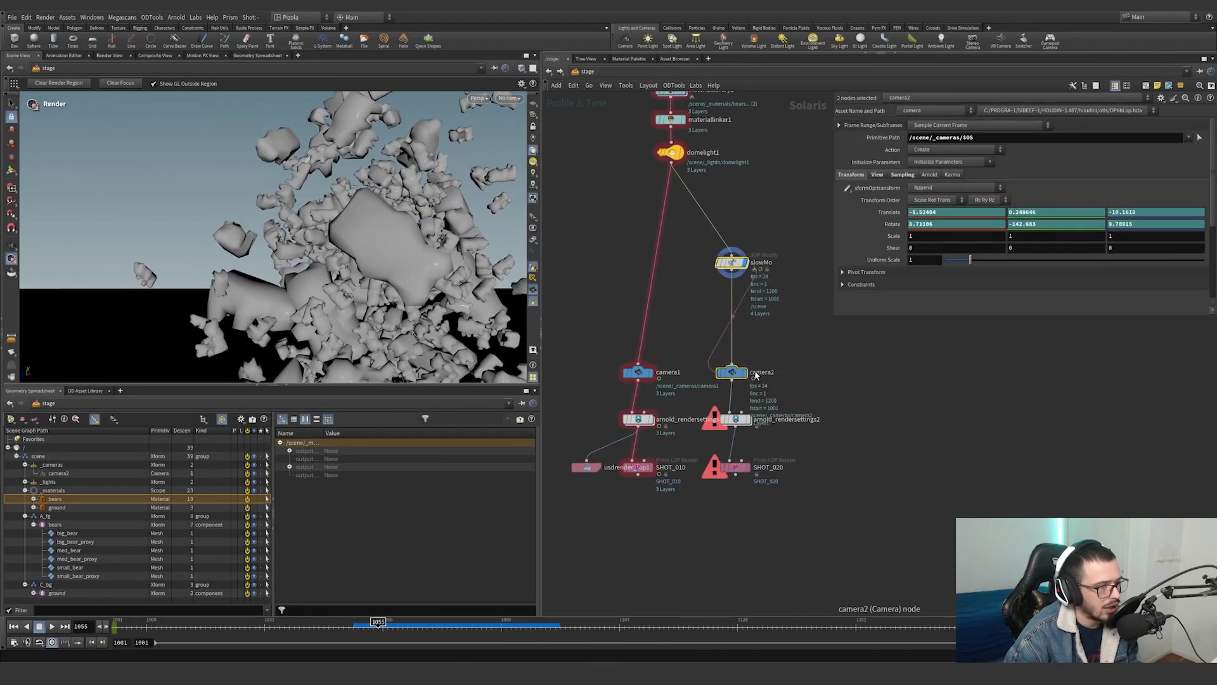
click(756, 374)
click(509, 98)
click(523, 111)
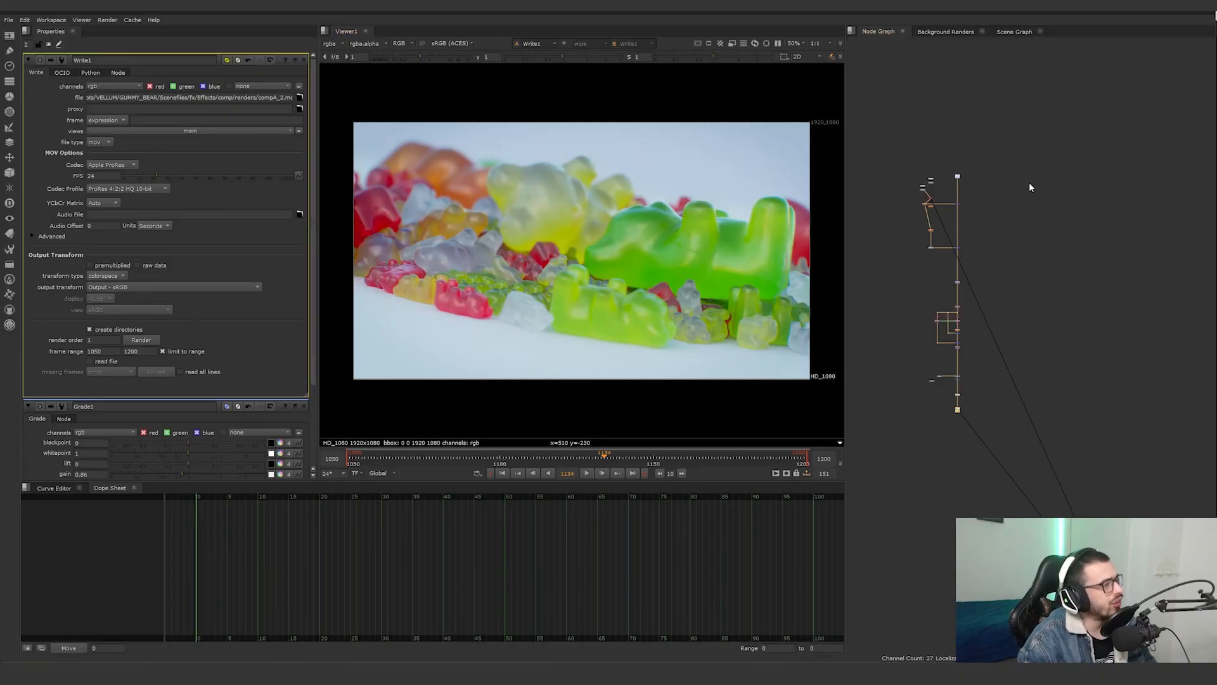
Switch to Nuke and examine the comp's upper branch, from the Read3 beauty render through the ZDefocus nodes to the glow
middle_drag(1034, 194, 1051, 232)
scroll(990, 230, up, 3)
middle_drag(949, 230, 980, 168)
scroll(963, 165, up, 5)
click(928, 199)
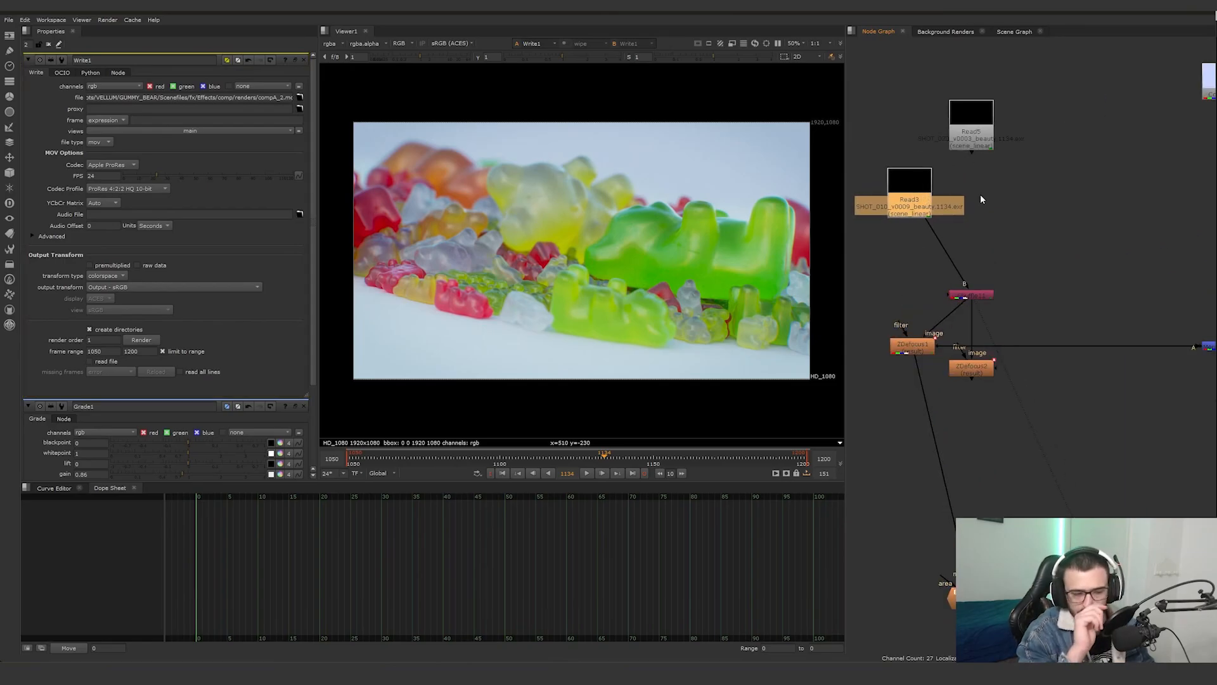
middle_drag(874, 559, 891, 435)
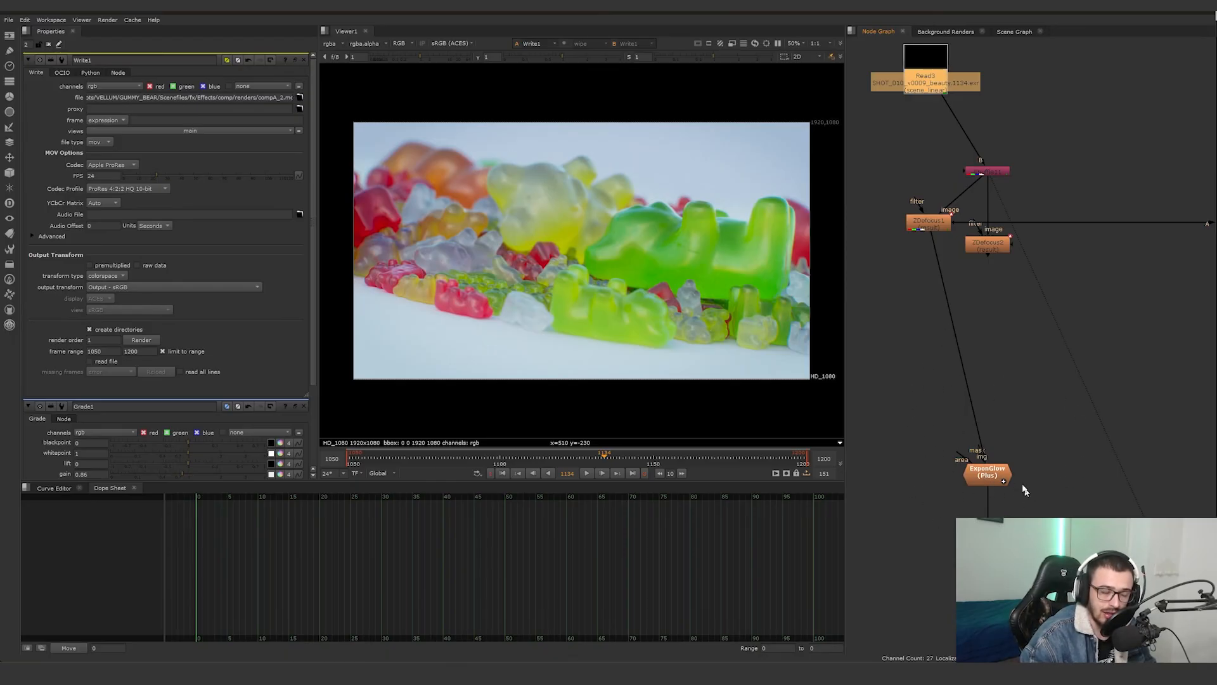
drag(1084, 439, 924, 544)
drag(982, 485, 968, 498)
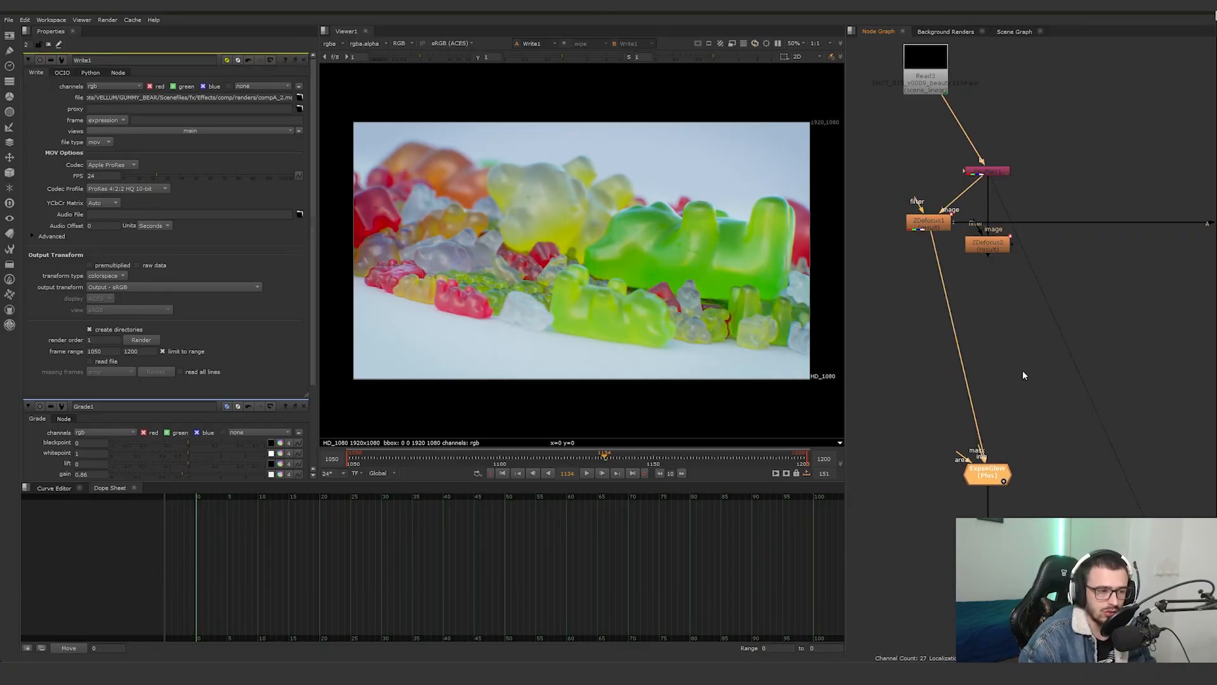
View Read3 and the Shuffle11 node below it in the viewer, and open Shuffle11's channel routing properties
scroll(998, 390, down, 4)
scroll(1005, 391, down, 5)
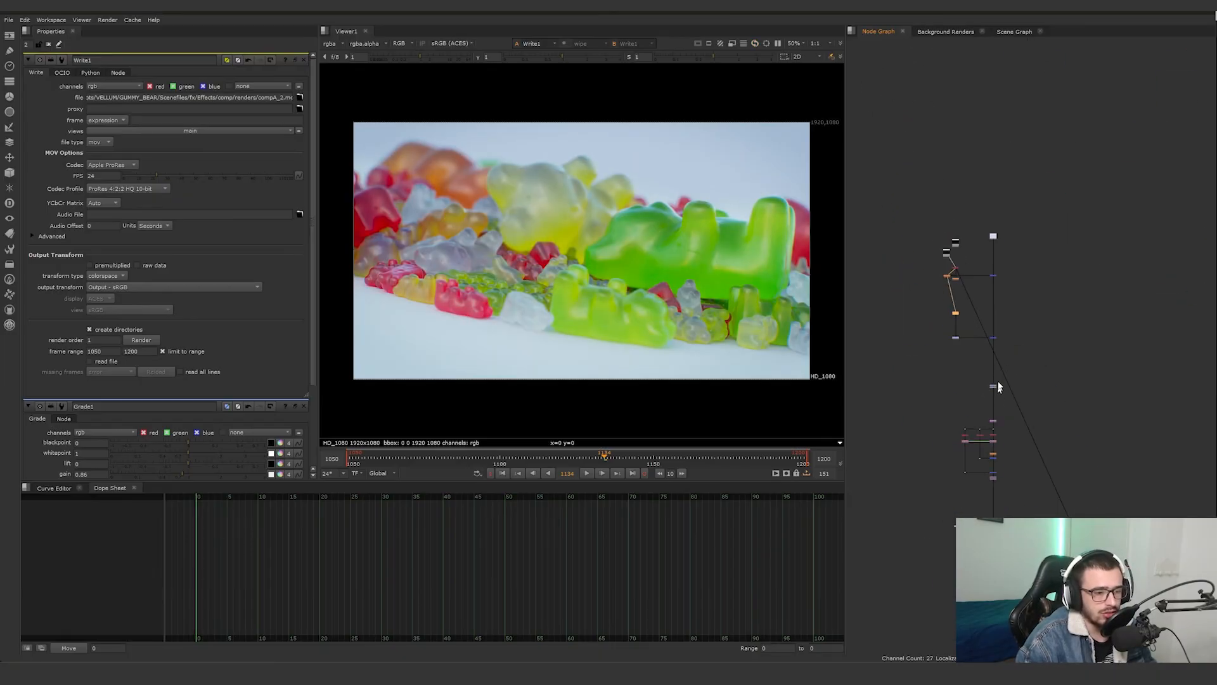
middle_drag(952, 76, 941, 279)
scroll(941, 260, up, 10)
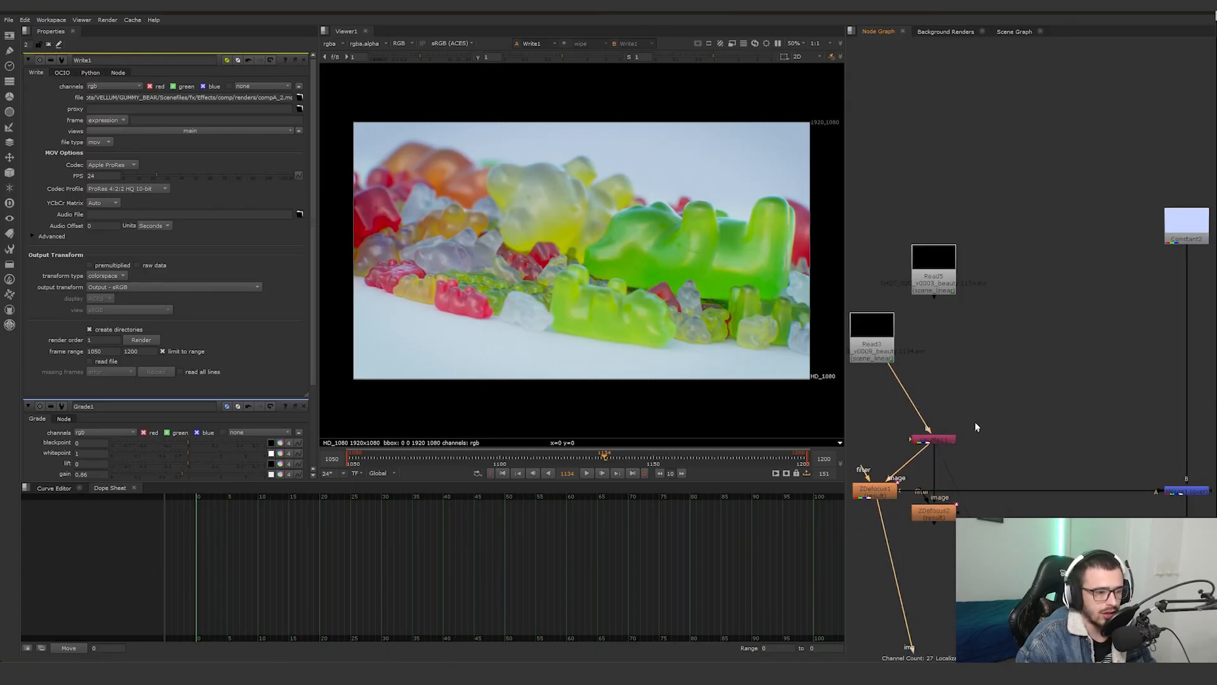
middle_drag(977, 426, 1032, 396)
click(907, 306)
key(1)
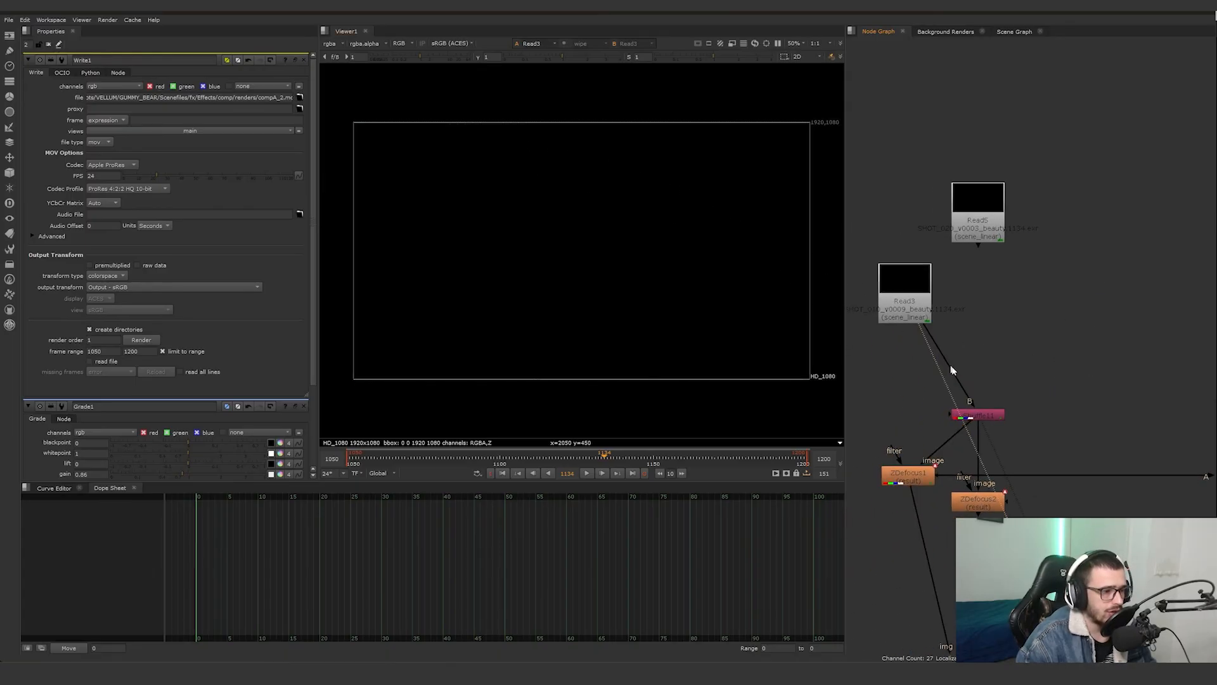
click(981, 416)
key(1)
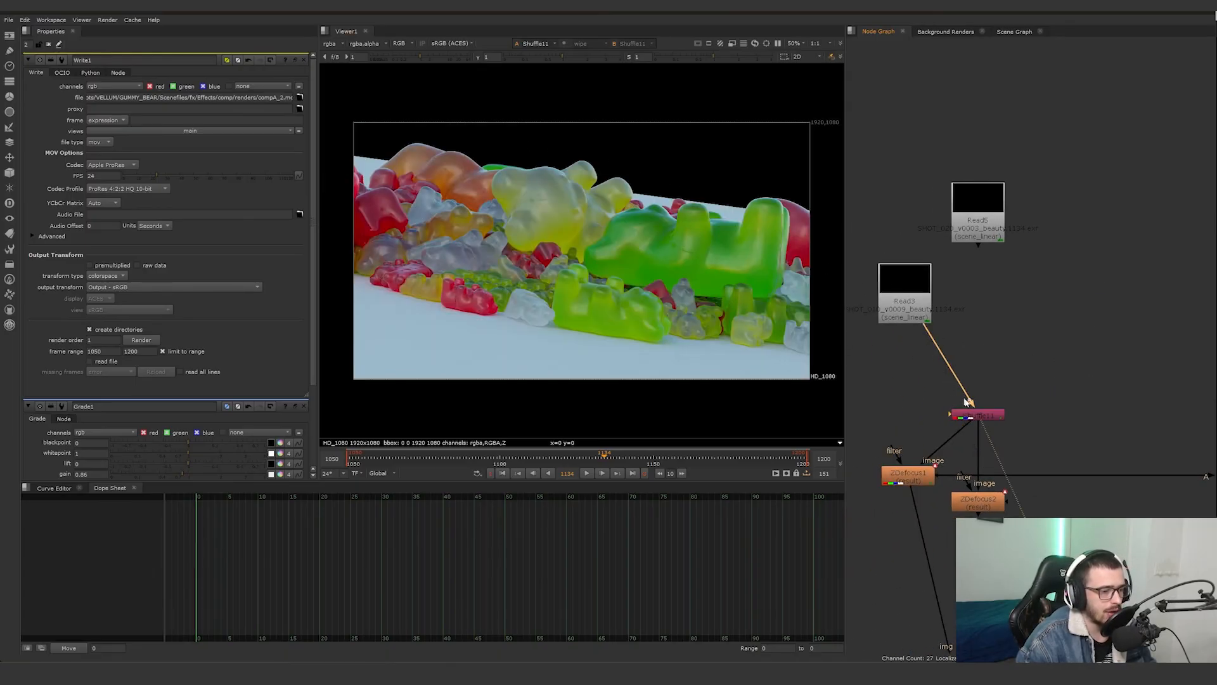
double_click(983, 416)
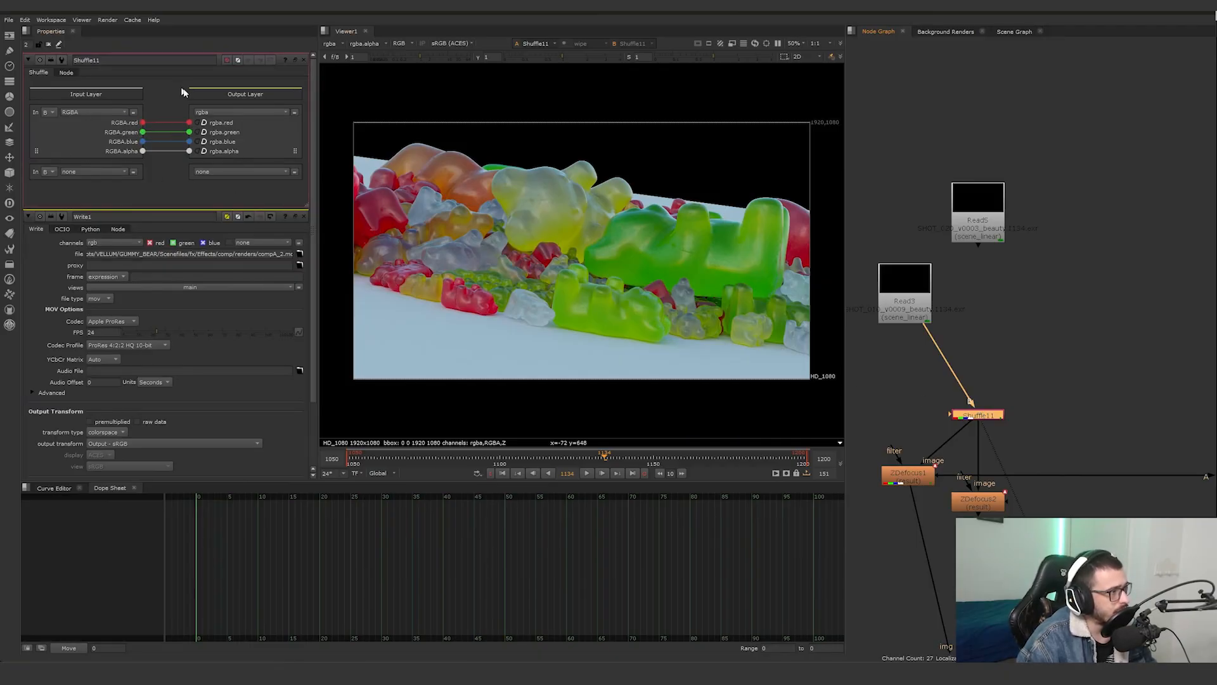
View the ZDefocus1 node below Shuffle11 in the viewer and open its properties
middle_drag(1063, 379, 1027, 261)
scroll(1064, 266, down, 2)
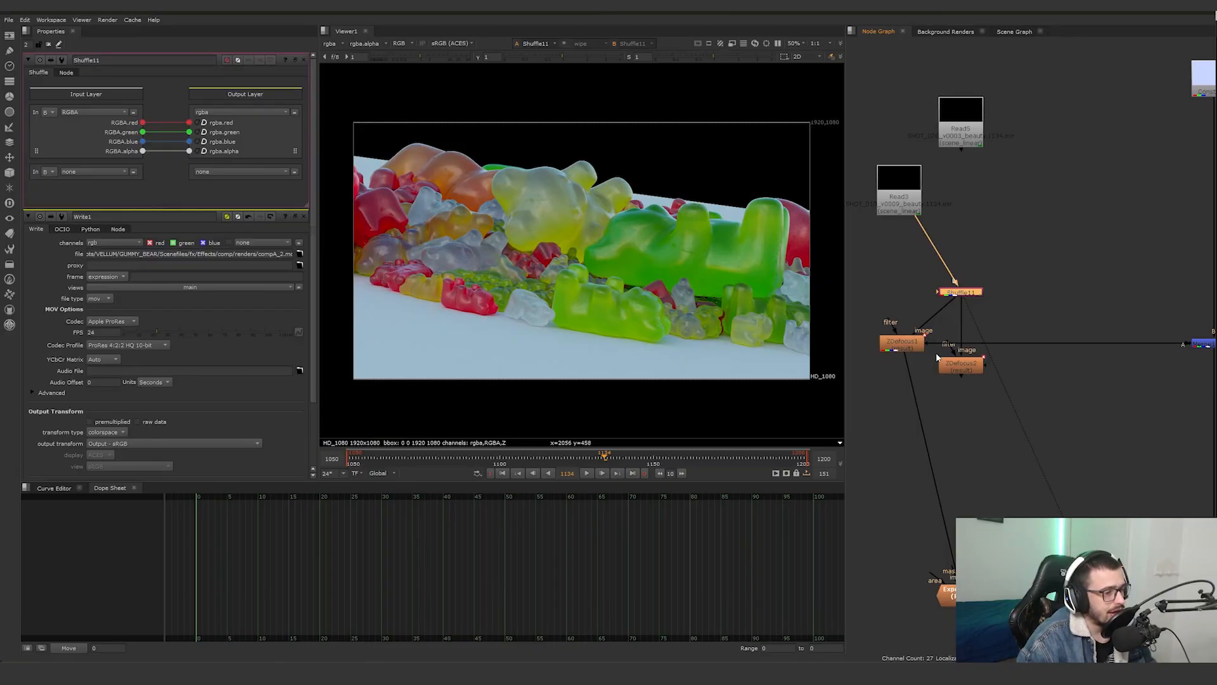
click(896, 348)
key(1)
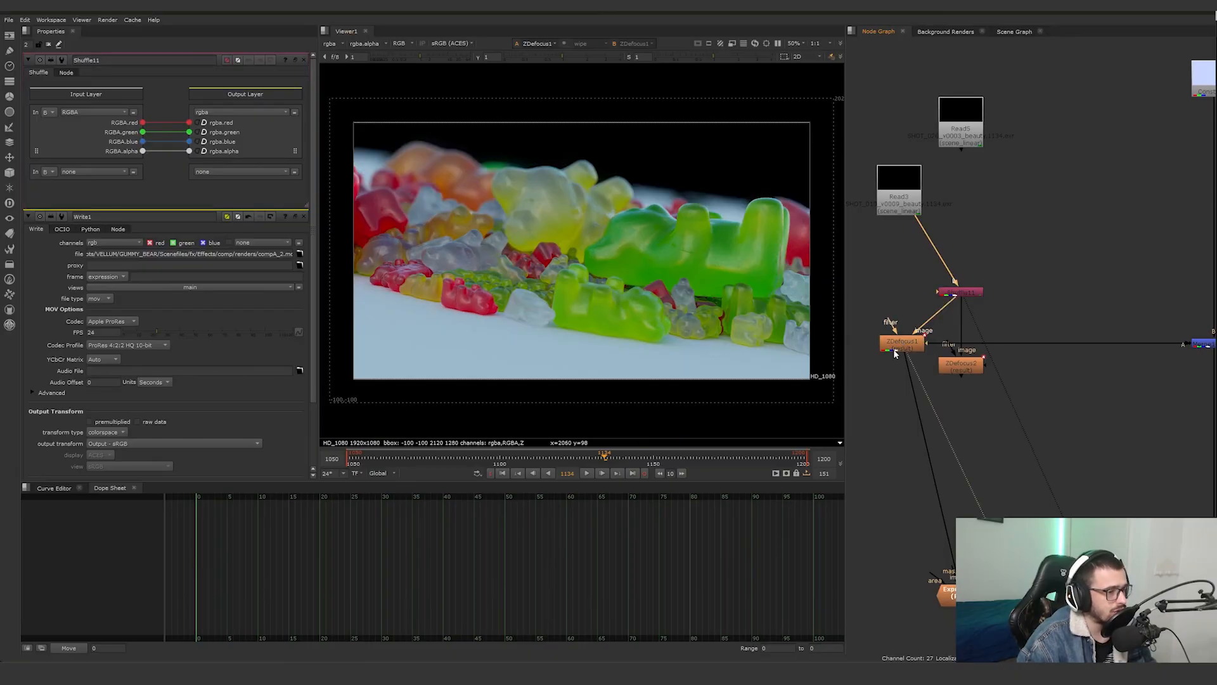
double_click(896, 348)
Try moving ZDefocus1's focal point onto the bears farther back, undo the move, and look through the depth channel options
drag(533, 301, 619, 199)
key(ctrl+z)
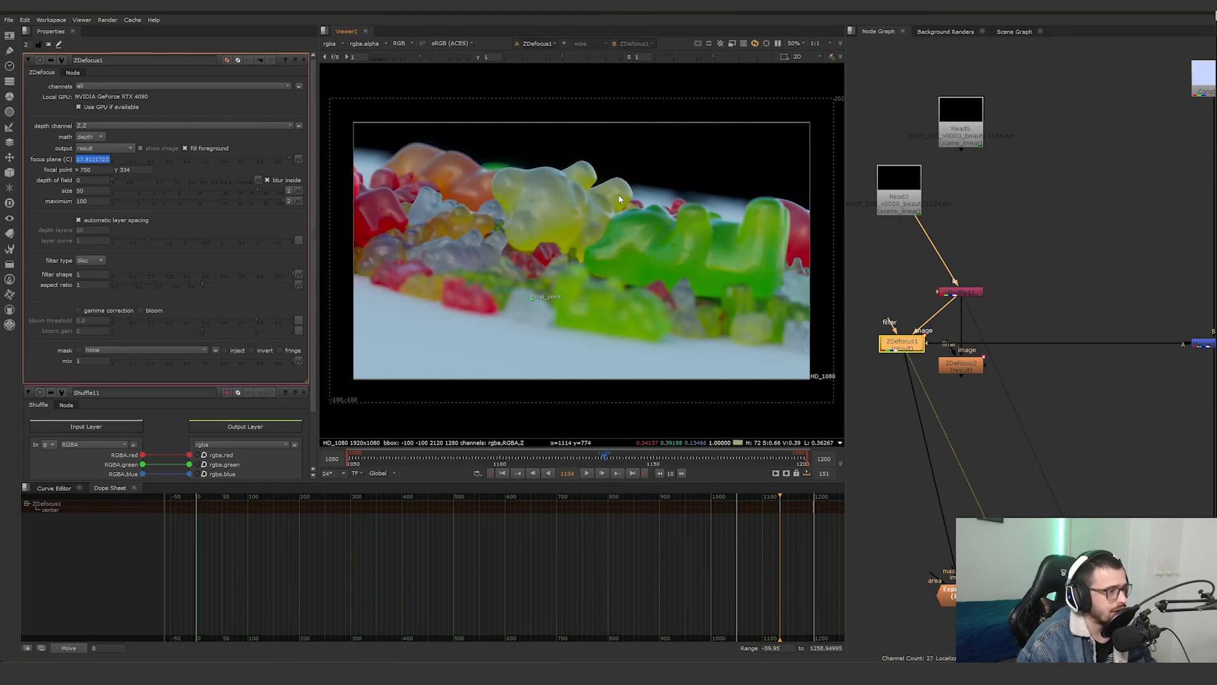
click(104, 127)
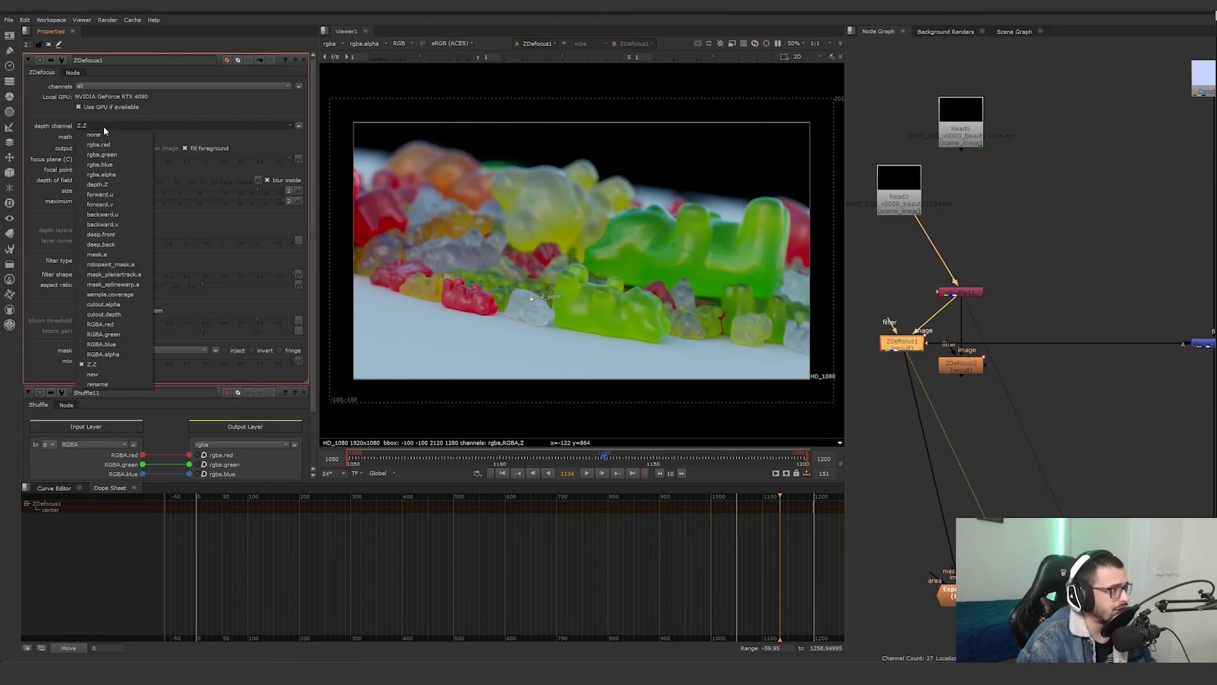
click(104, 127)
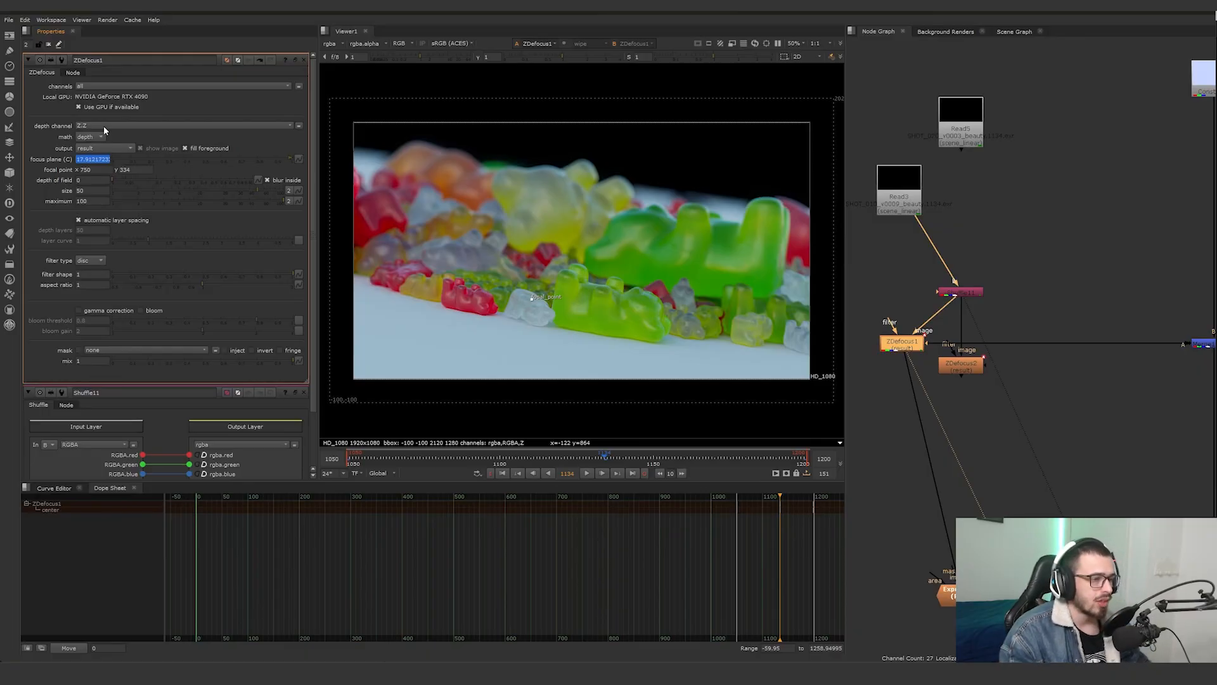
View Merge1, where the defocused render meets the background, and open the properties of the Constant2 node above it
scroll(967, 363, down, 1)
middle_drag(1167, 387, 1057, 347)
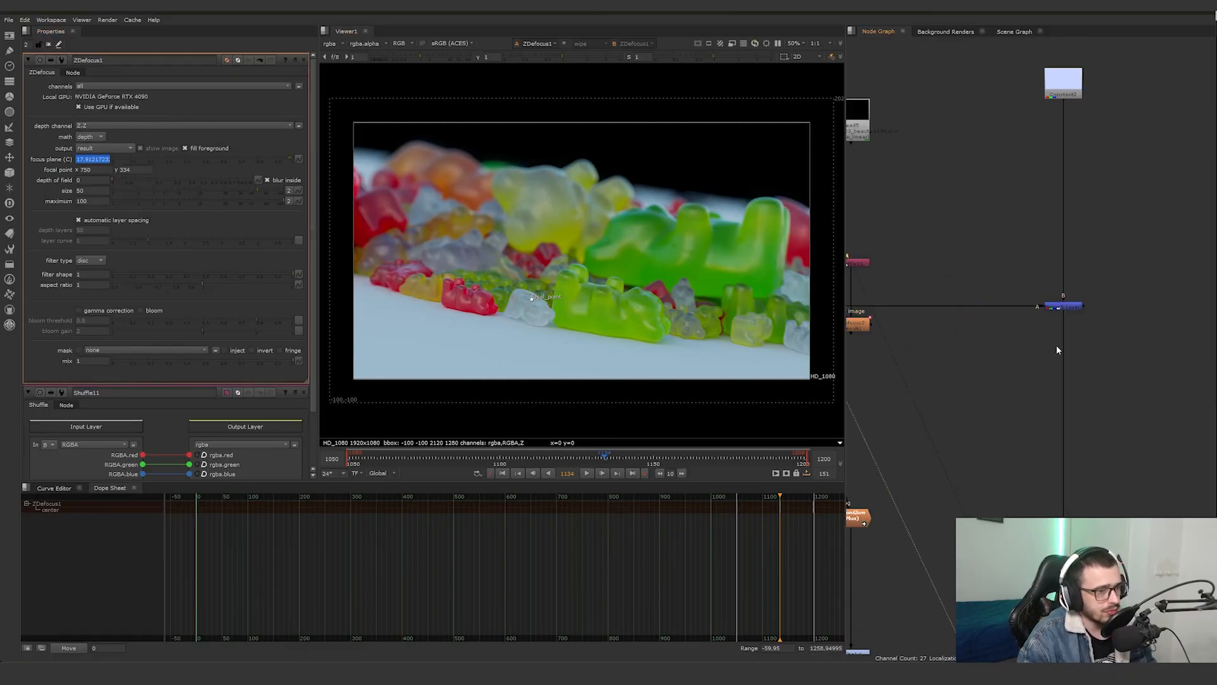
click(1056, 308)
key(1)
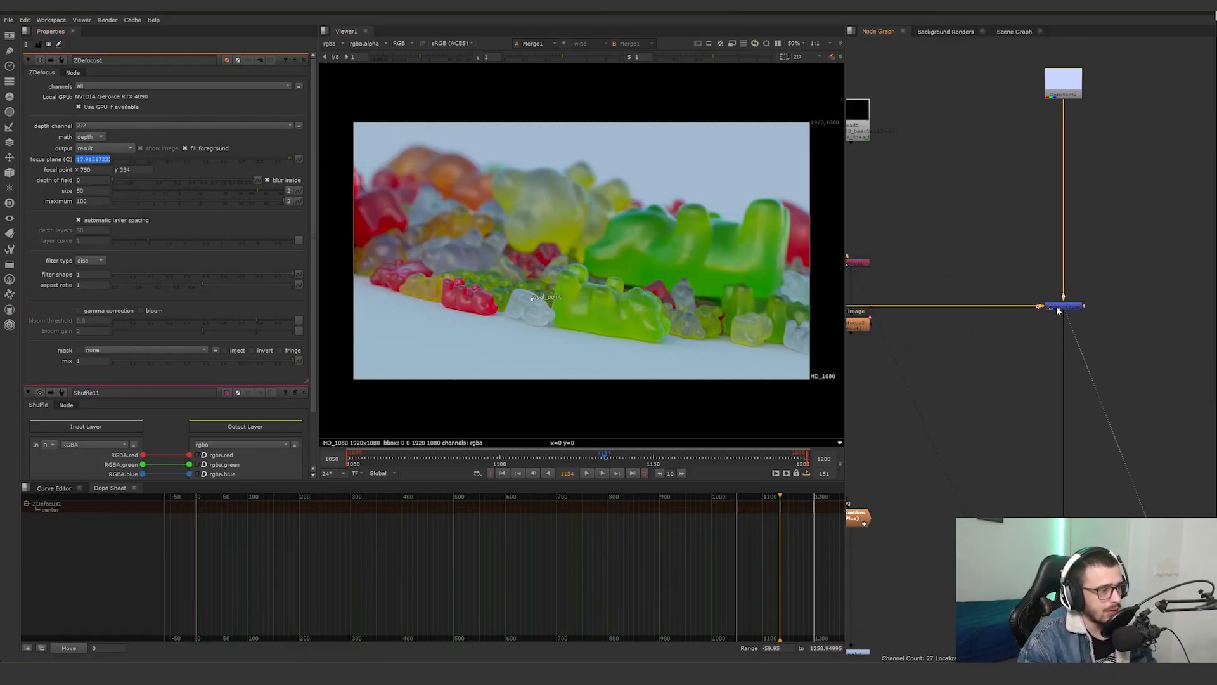
double_click(1063, 95)
View the ExponGlow node in the viewer and open its properties
scroll(947, 362, down, 4)
middle_drag(948, 362, 960, 248)
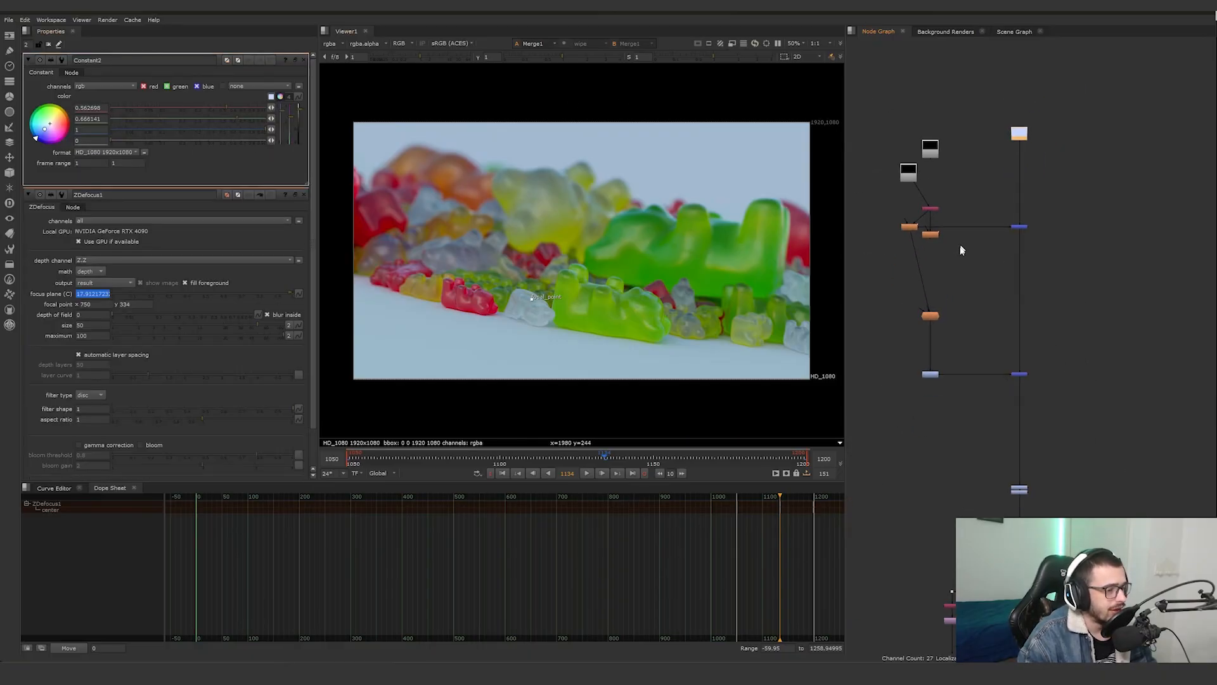
scroll(947, 311, up, 3)
click(914, 317)
key(1)
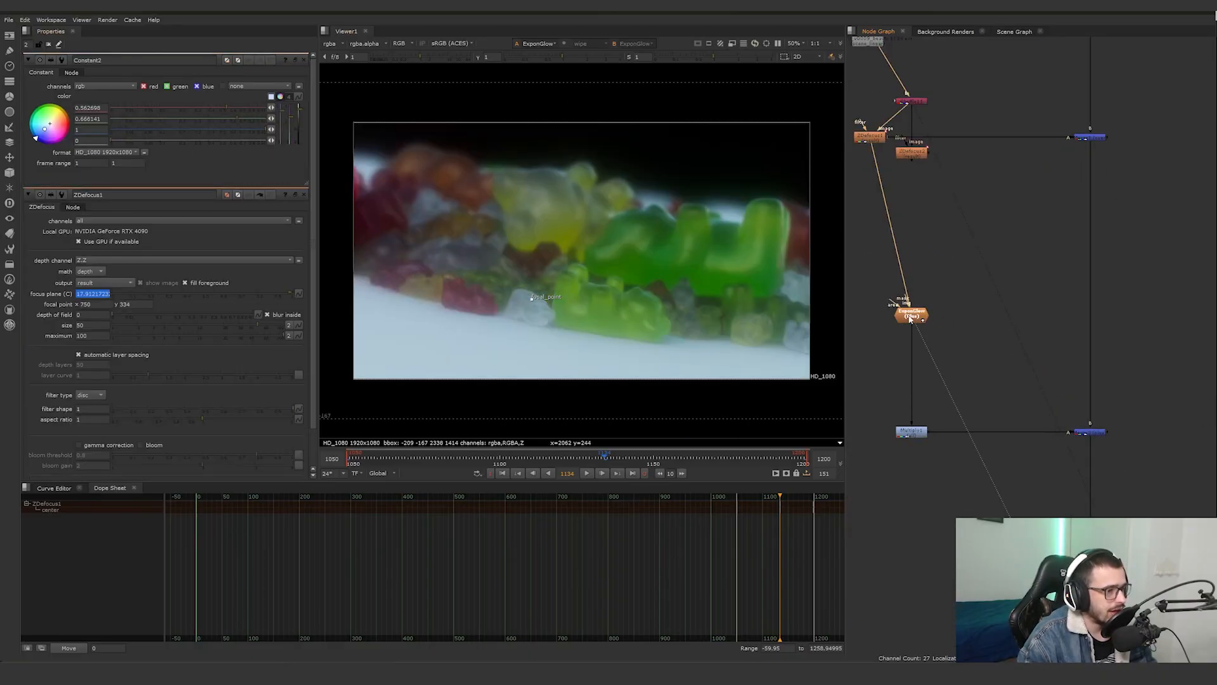
scroll(910, 319, up, 2)
double_click(912, 315)
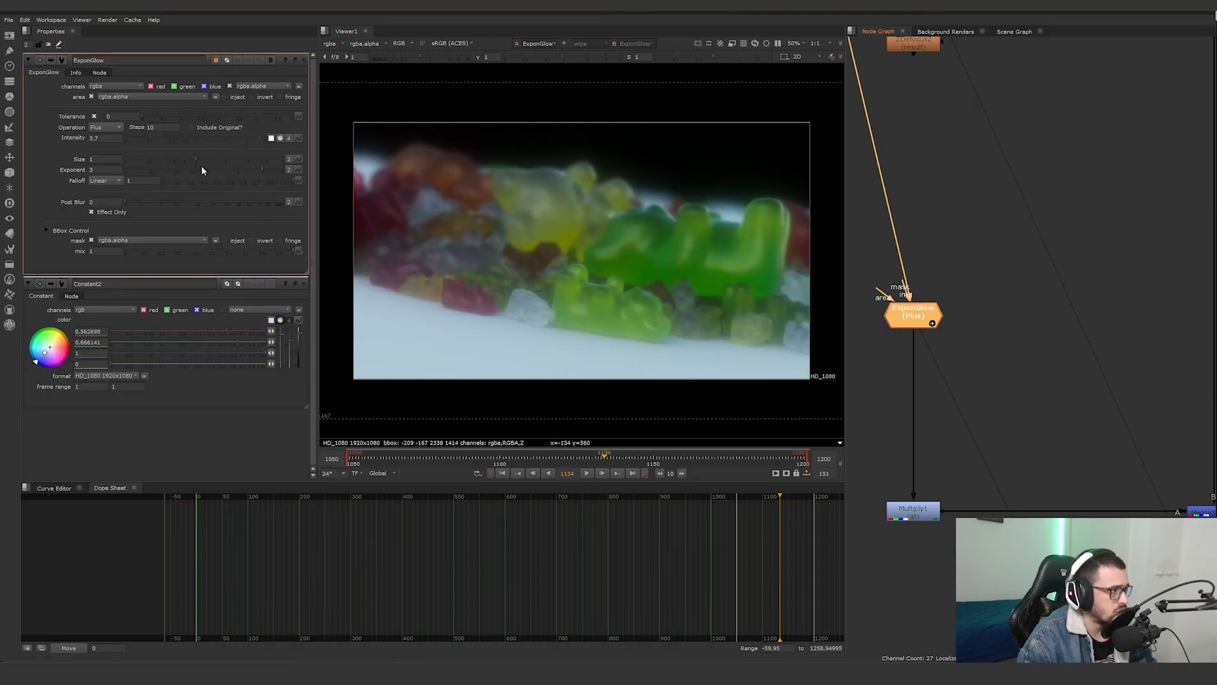
Try other size, exponent, post blur, mix and tolerance values on ExponGlow, restoring each setting after the trial
drag(201, 166, 220, 164)
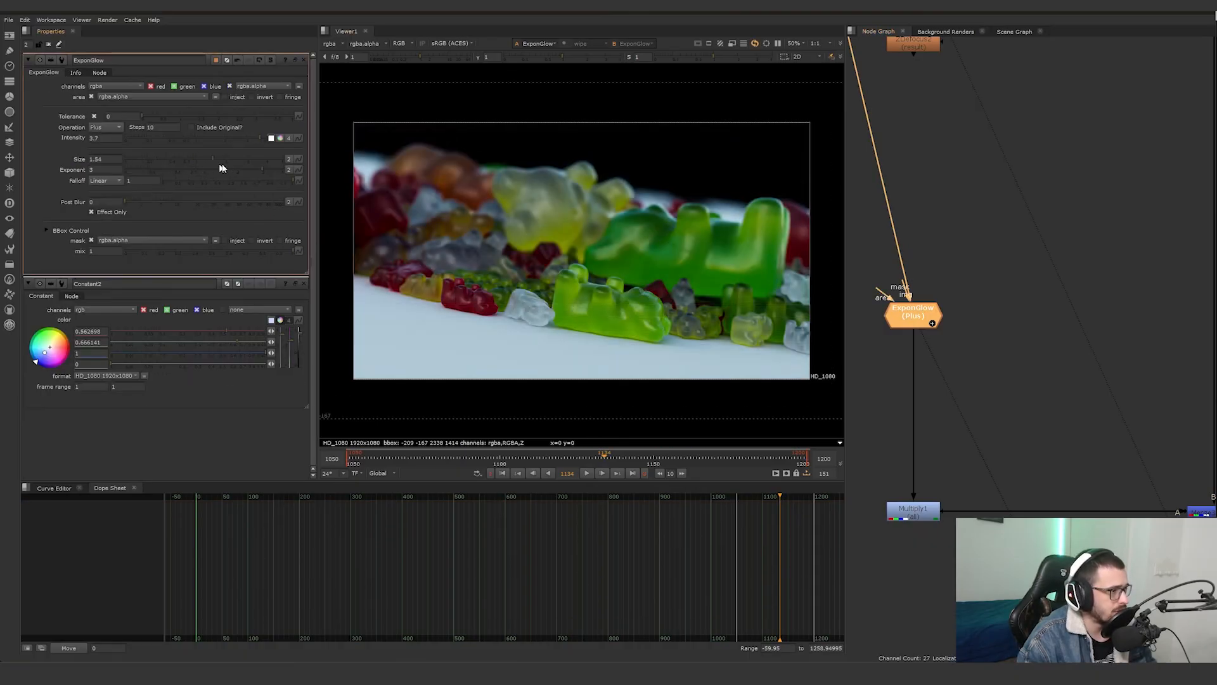
click(168, 169)
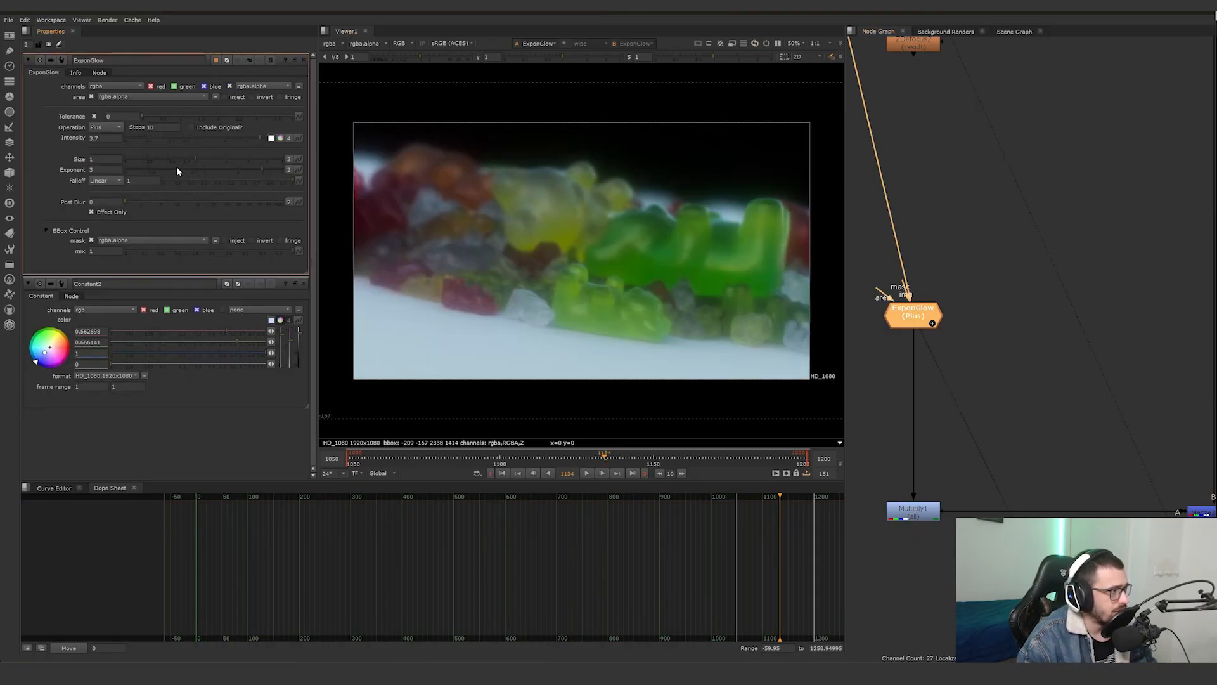
click(272, 171)
mouse_move(262, 175)
mouse_down()
mouse_move(279, 175)
mouse_move(267, 178)
mouse_up()
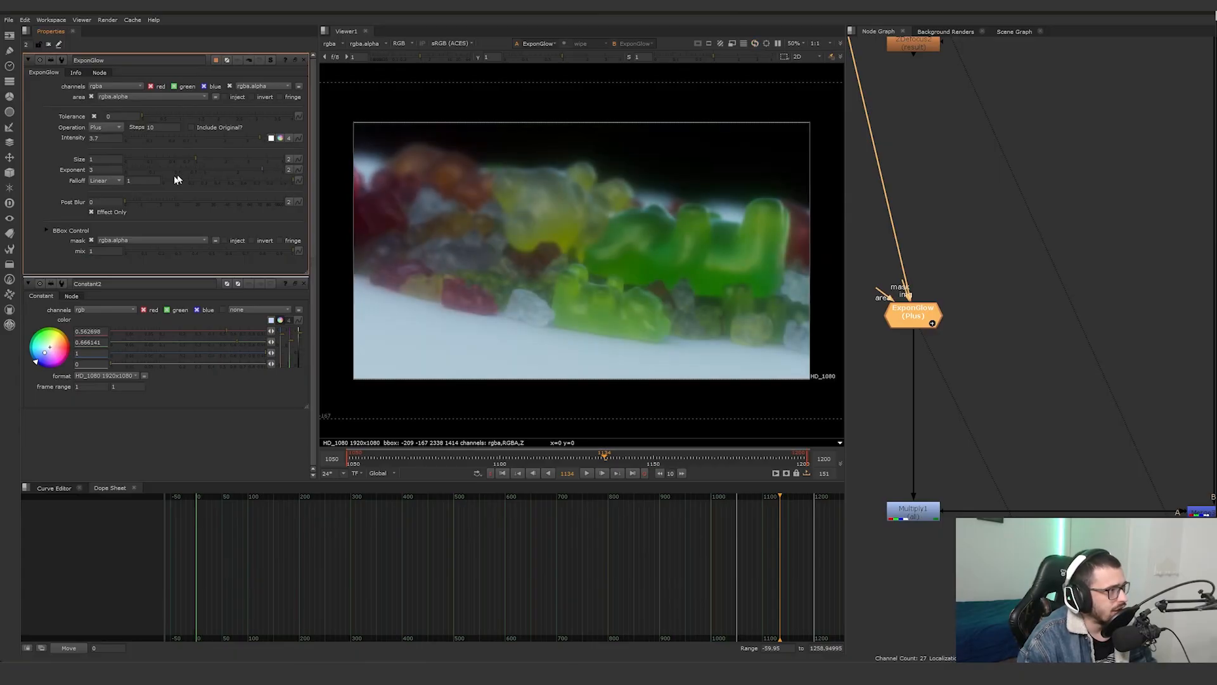
drag(145, 206, 125, 203)
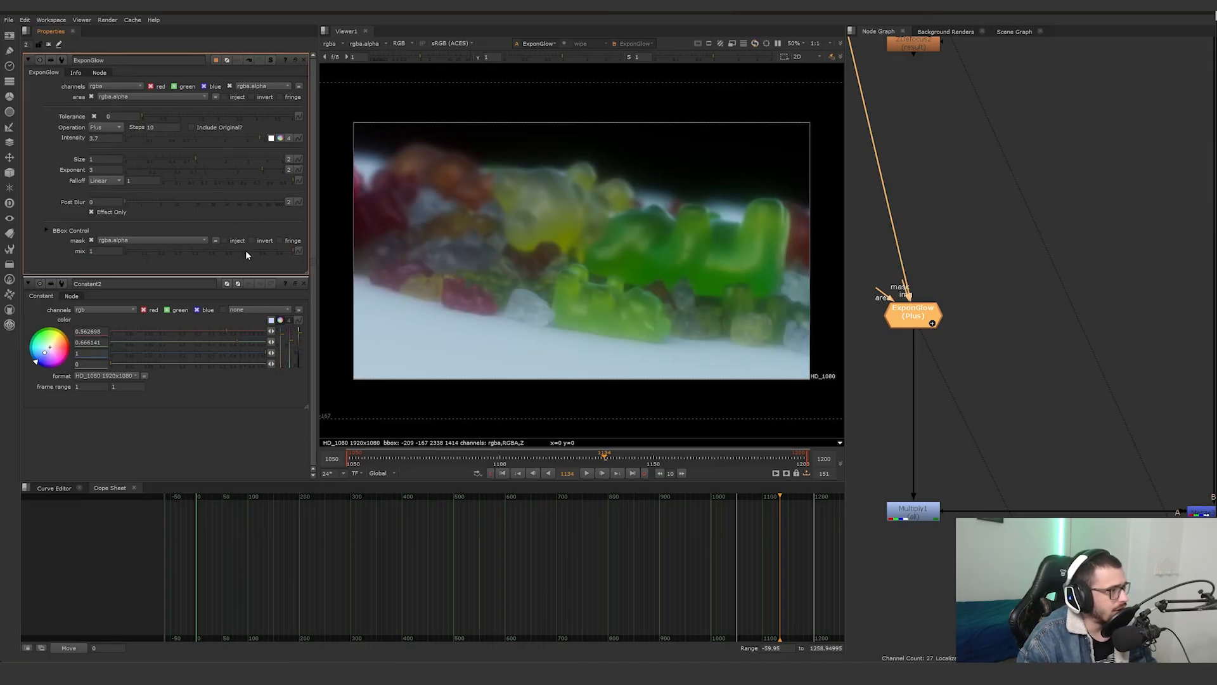
drag(245, 251, 332, 258)
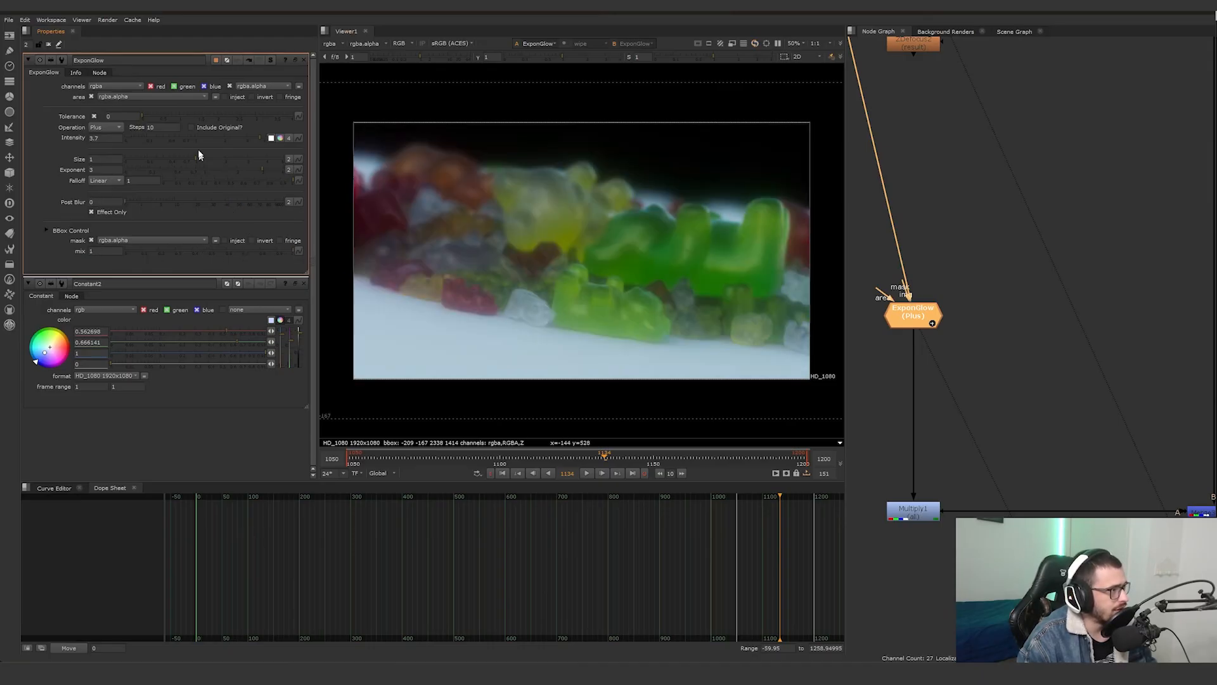
drag(159, 116, 135, 119)
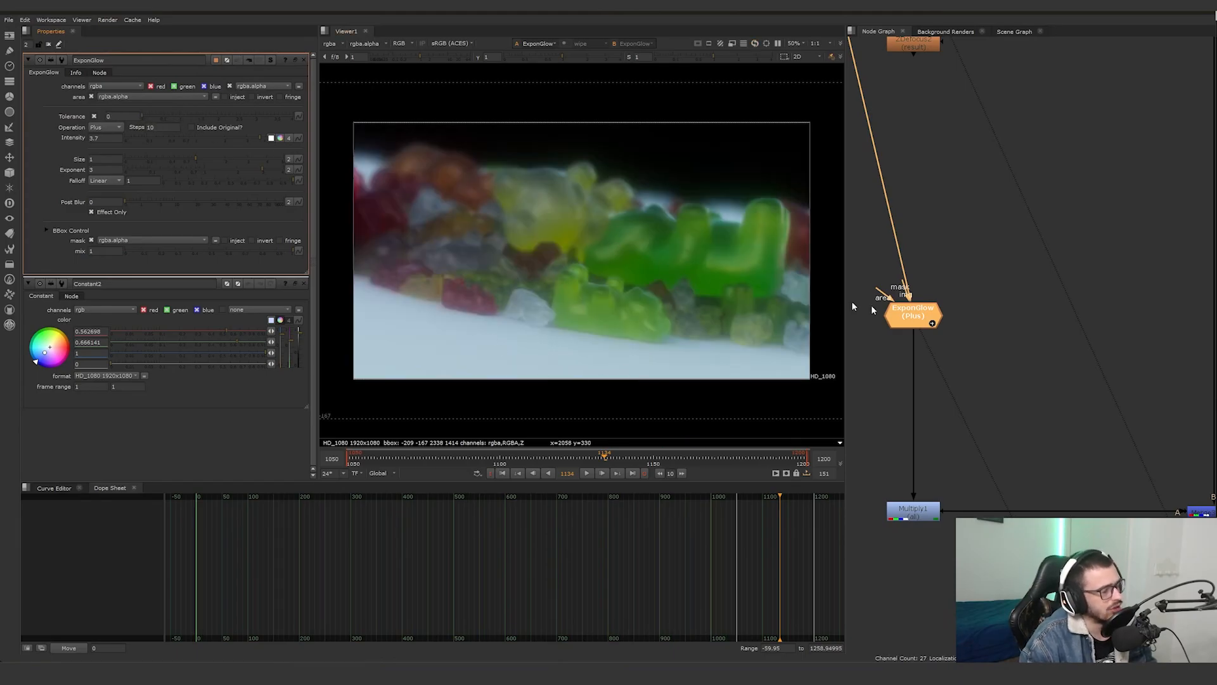
View Multiply1 below the glow, followed by Merge3, which adds the glow to the main branch
middle_drag(1006, 373, 997, 337)
click(908, 474)
key(1)
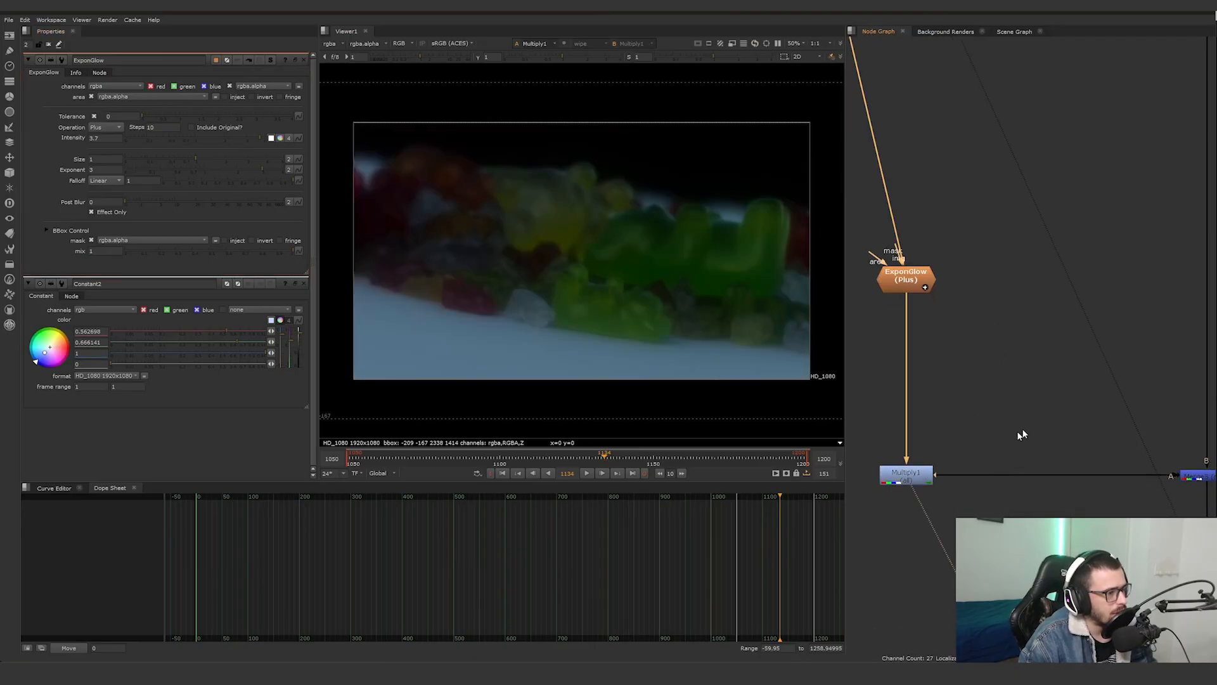
scroll(1036, 425, down, 2)
middle_drag(1030, 421, 953, 393)
click(1092, 436)
key(1)
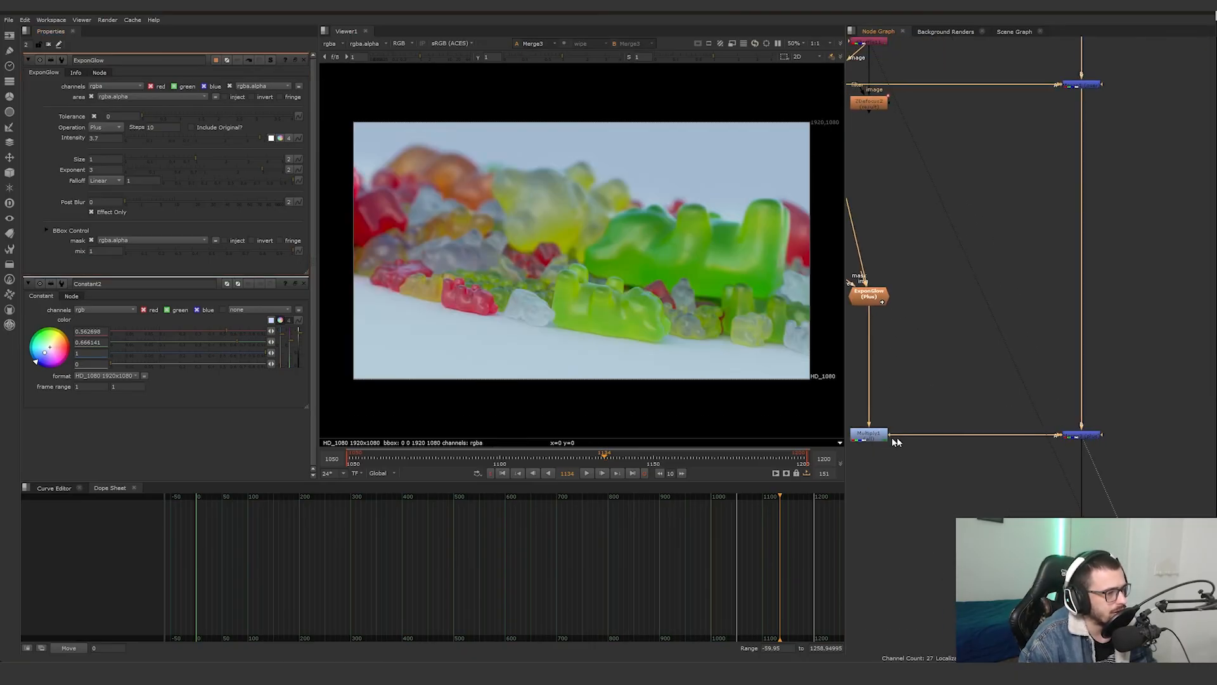
Open the properties of Multiply1 and Merge3 to examine the glow's multiply value and the merge operation
double_click(867, 435)
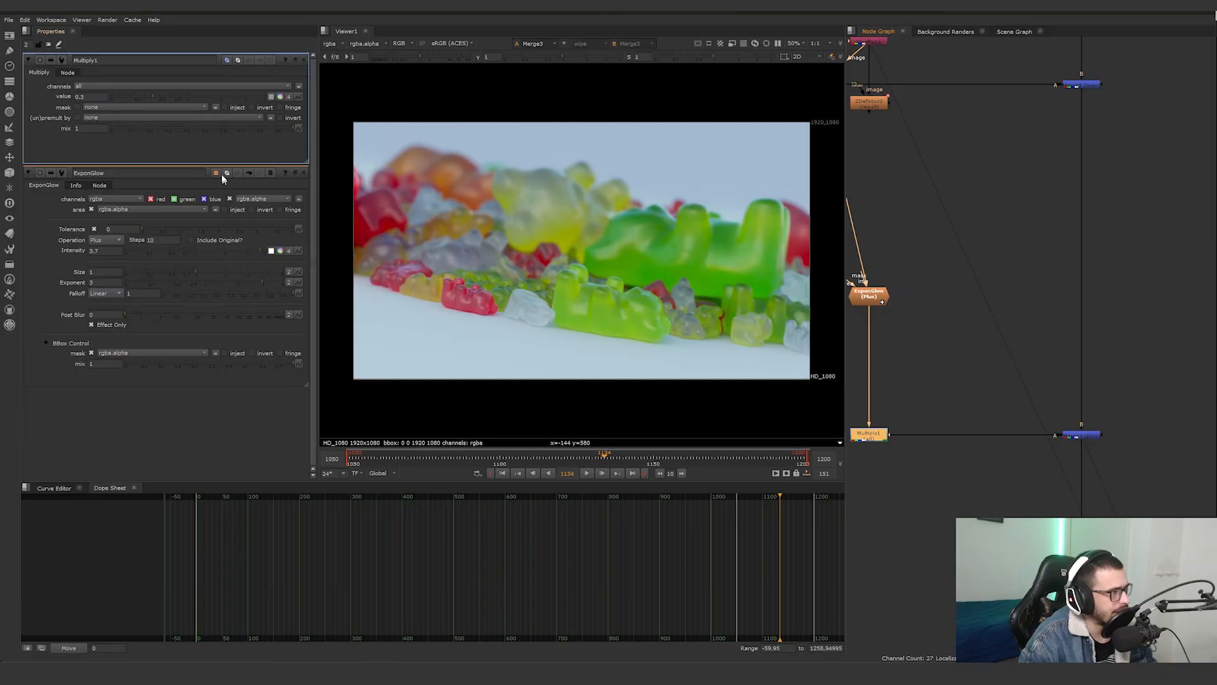
drag(234, 130, 153, 129)
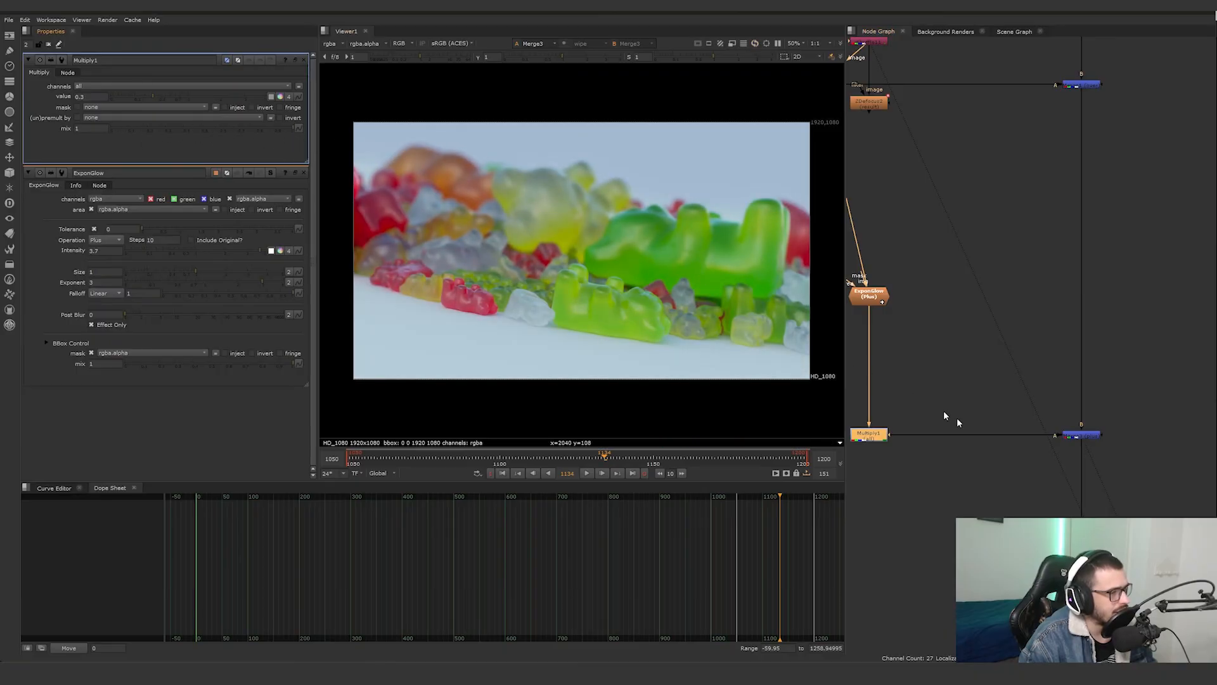
double_click(1075, 434)
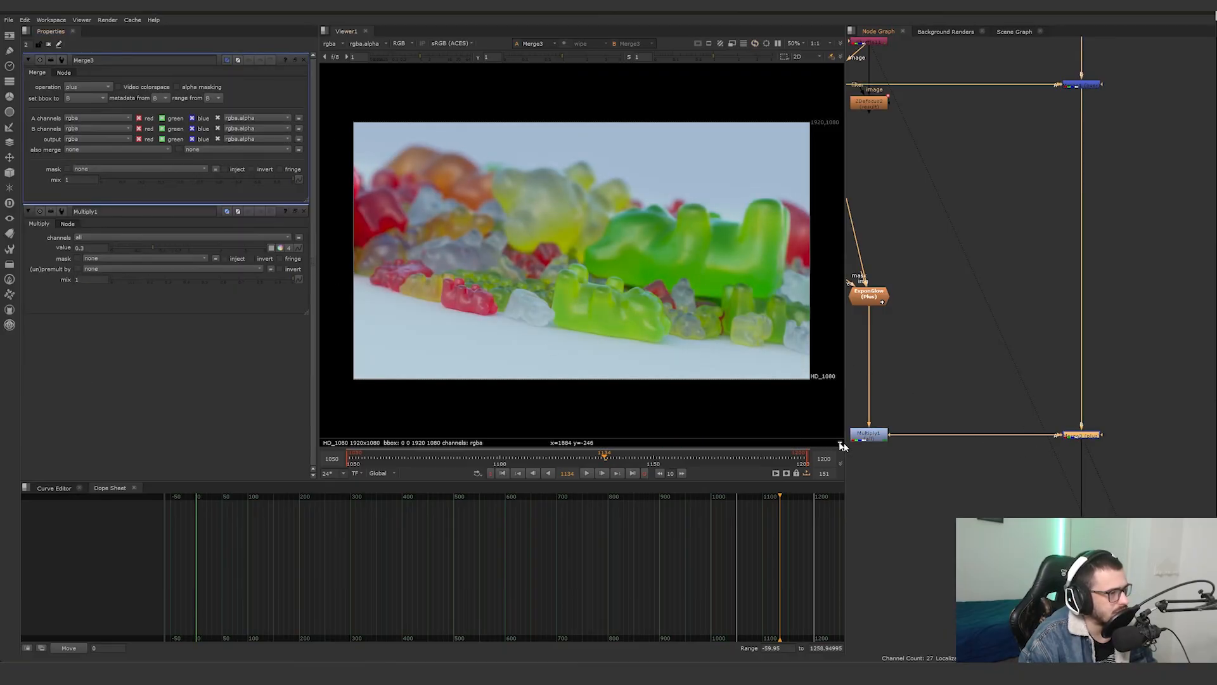
double_click(872, 436)
Open Merge1's properties and check its bounding box options, keeping B
scroll(1026, 355, down, 3)
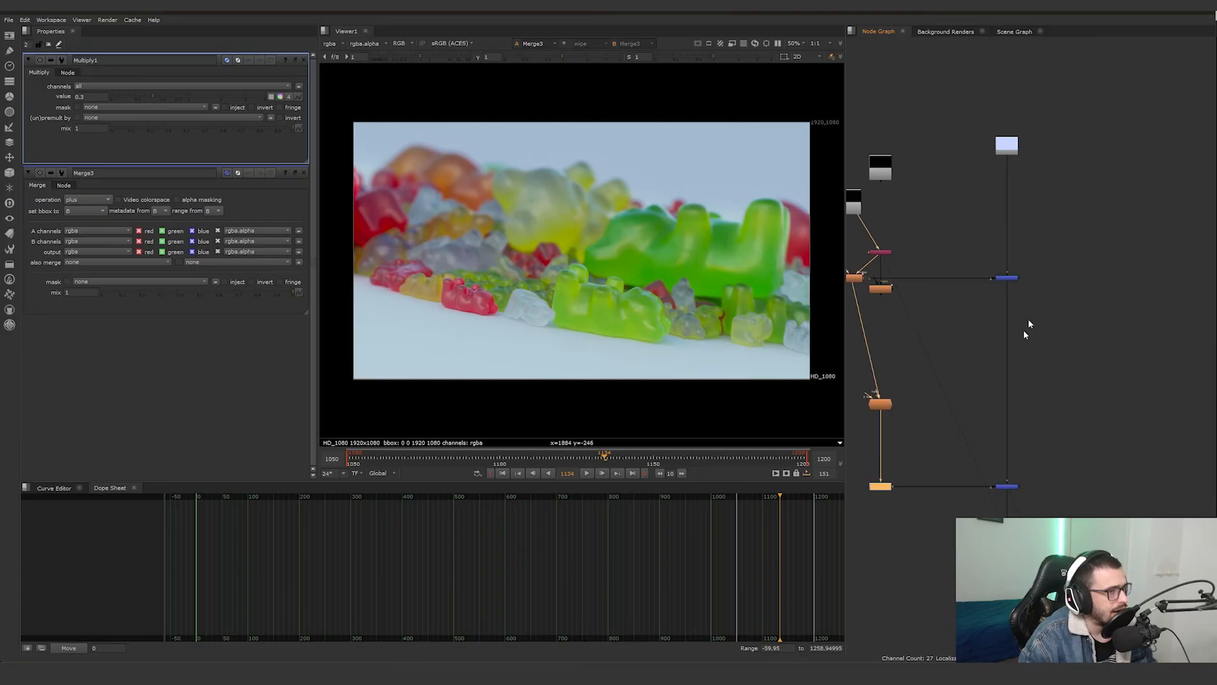
double_click(1005, 278)
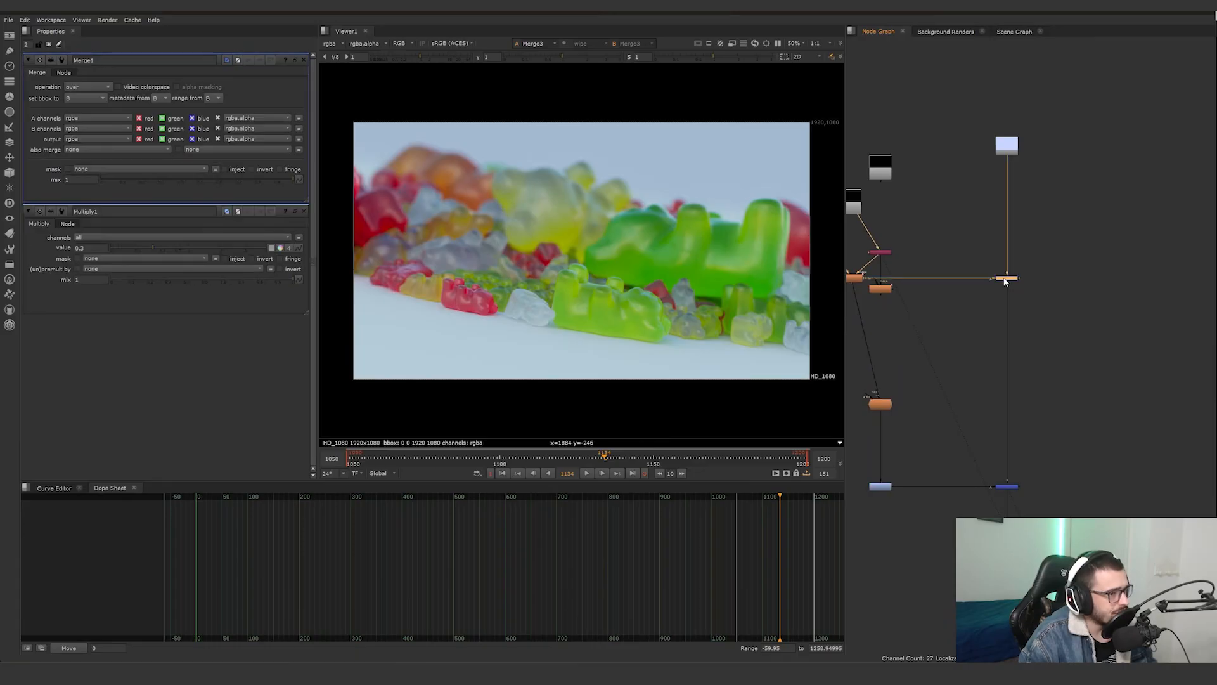
click(77, 100)
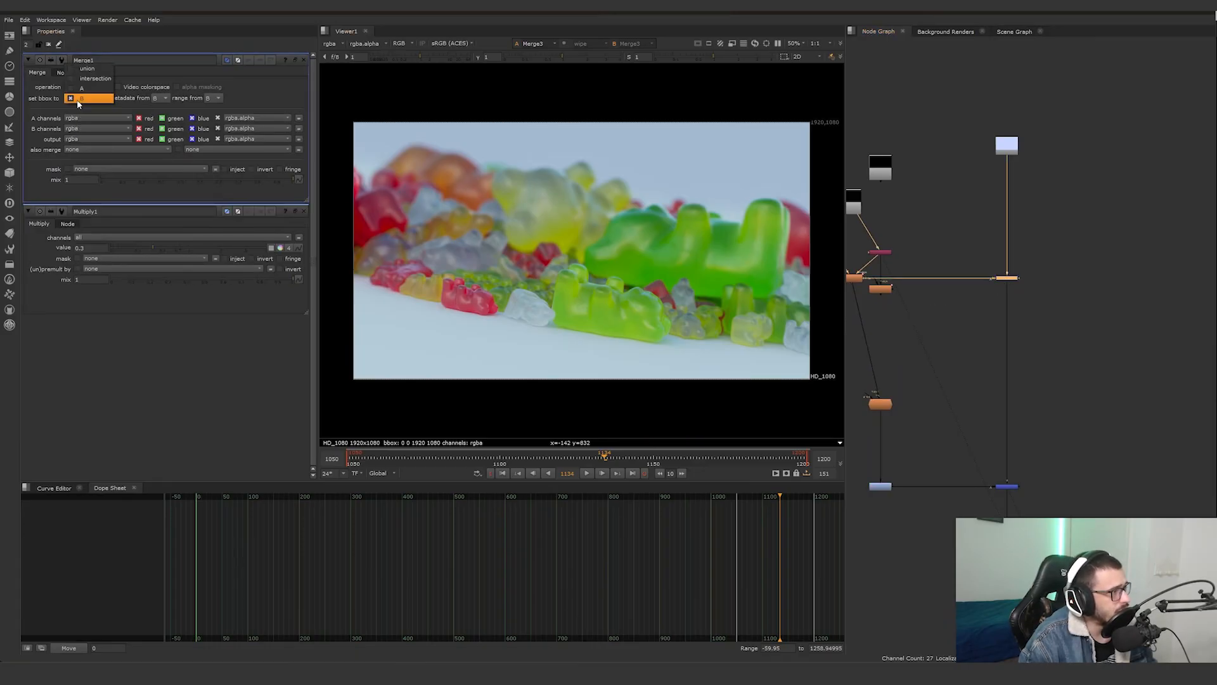
click(78, 101)
View ZDefocus1, Merge1 and Merge3 in turn to compare their bounding boxes
drag(1067, 101, 938, 220)
drag(1045, 119, 1032, 130)
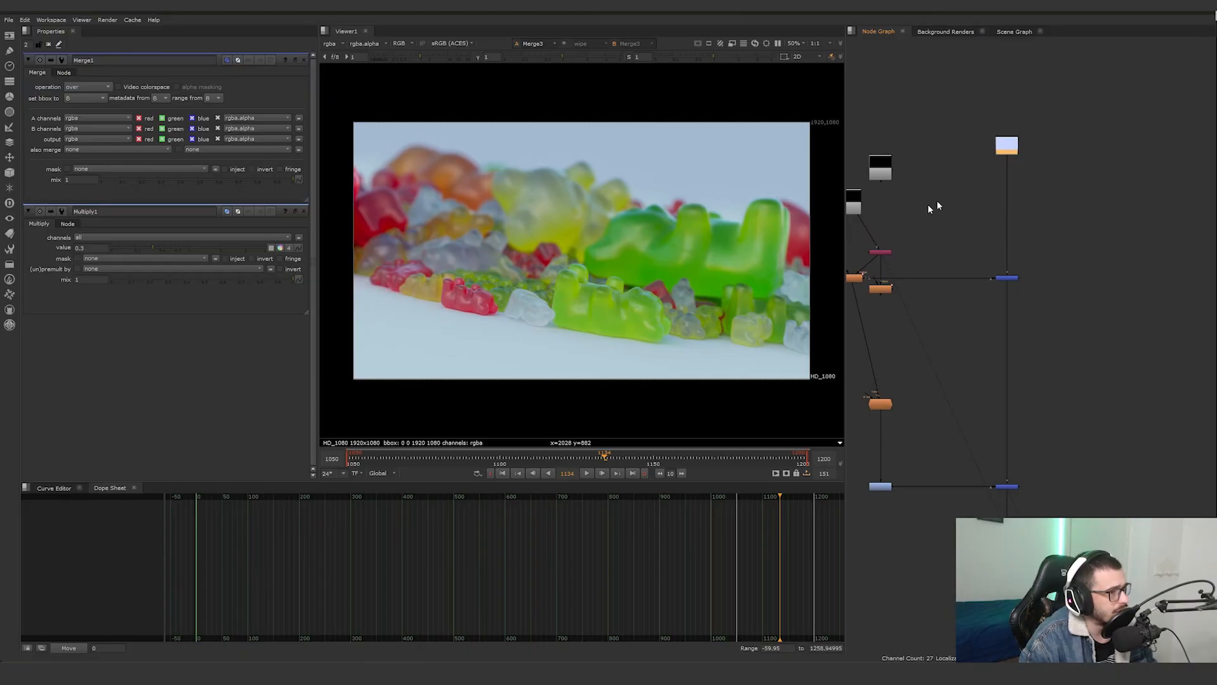
click(854, 279)
key(1)
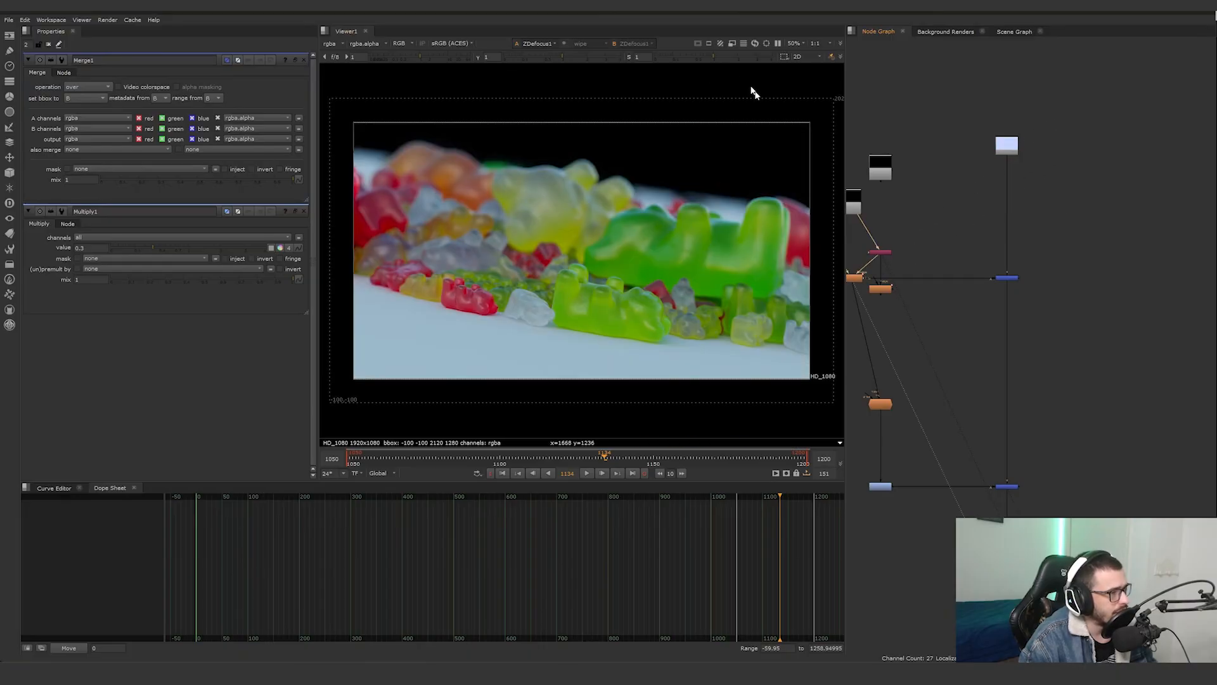
click(1005, 277)
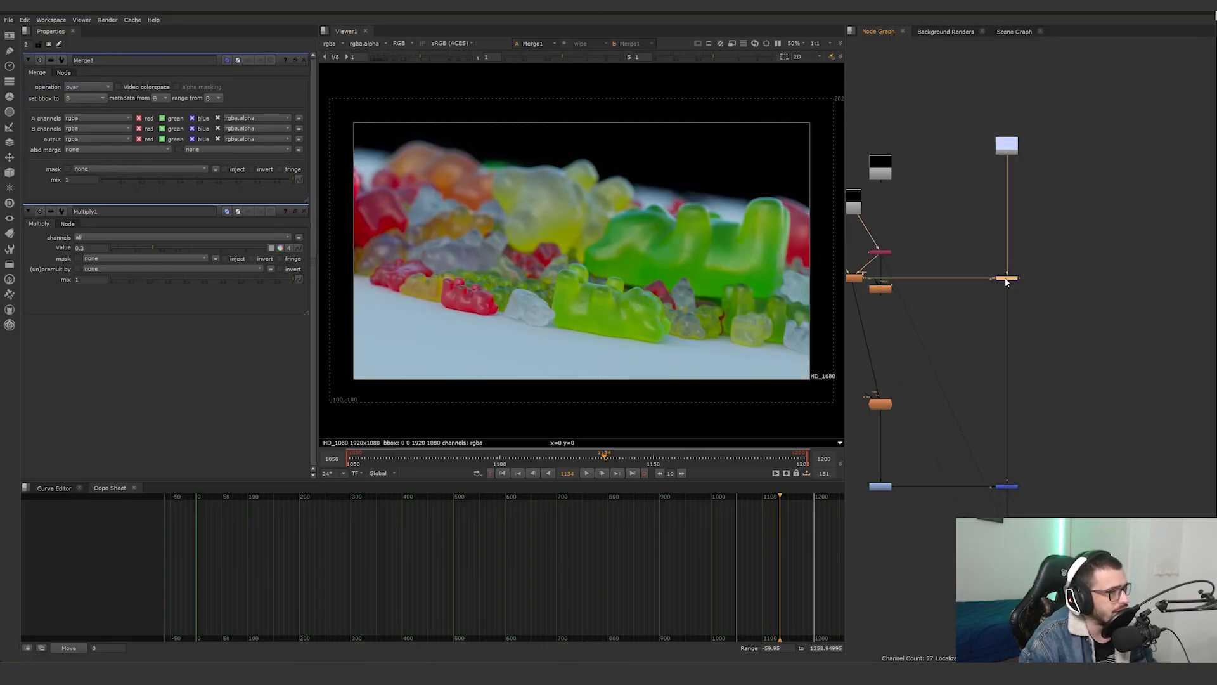
key(1)
middle_drag(991, 424, 959, 326)
click(972, 389)
key(1)
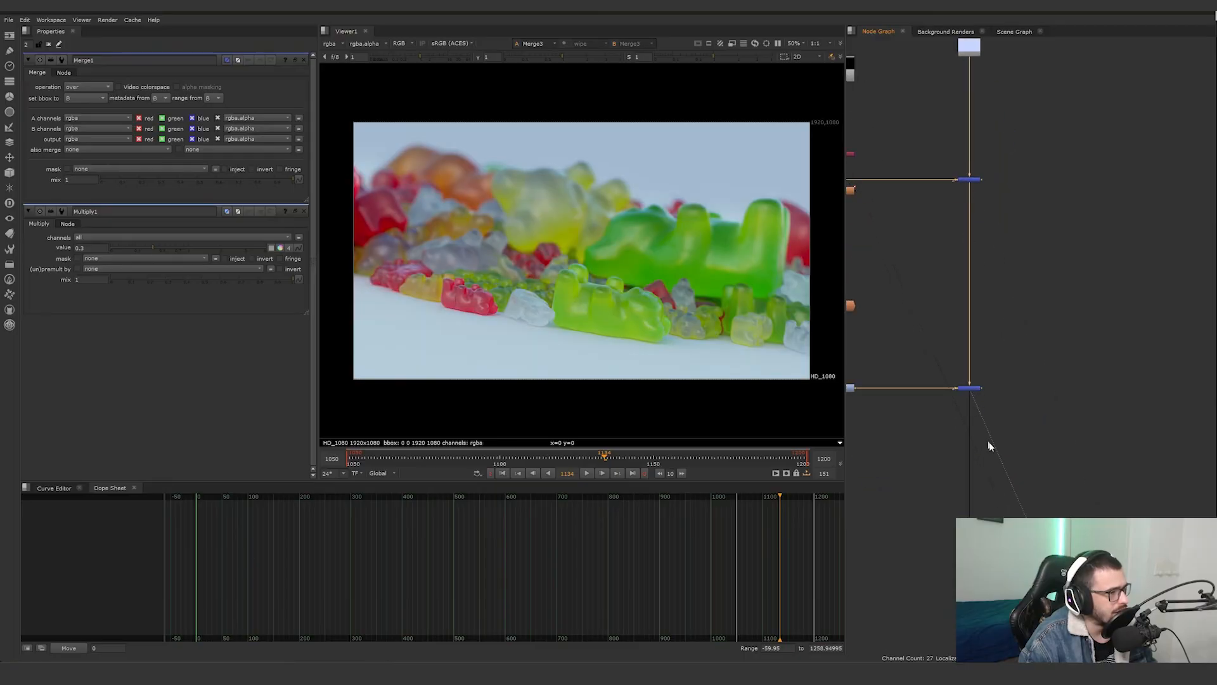
View ColorCorrect8 in the viewer and open its properties to examine the contrast setting
middle_drag(981, 521, 962, 402)
scroll(956, 424, up, 5)
click(956, 415)
key(1)
double_click(957, 418)
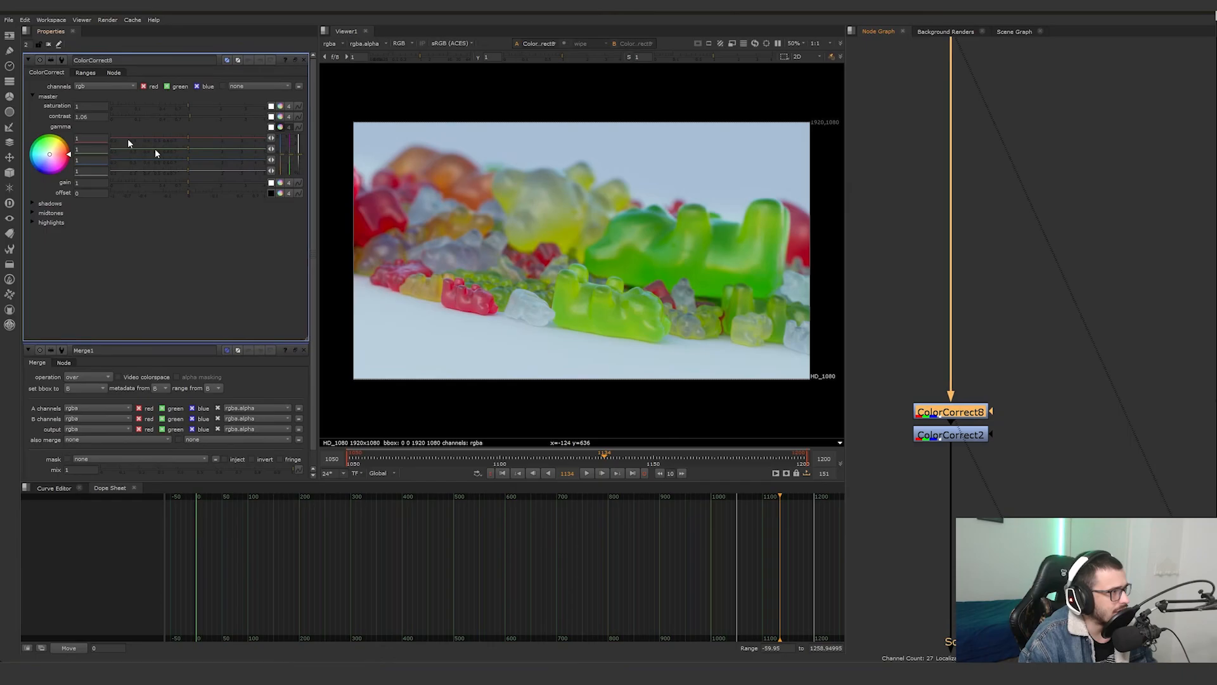
View ColorCorrect2, open its properties, and disable and re-enable the node to compare its gain effect
click(935, 438)
key(1)
double_click(934, 437)
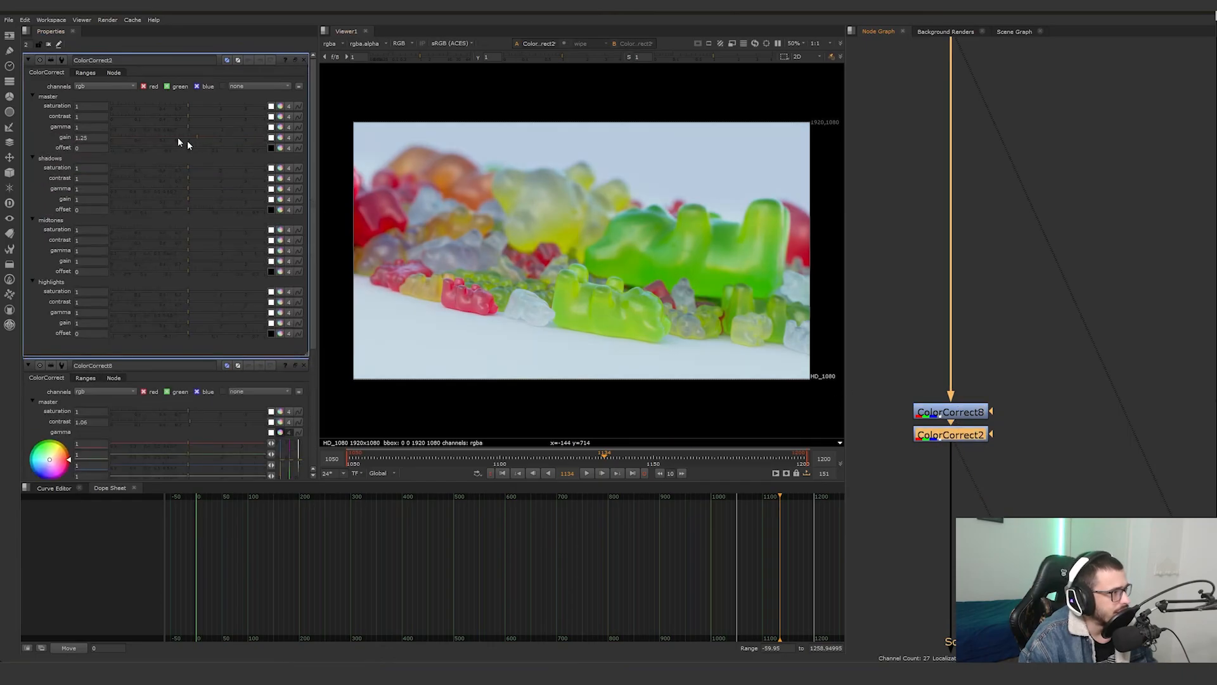
key(d)
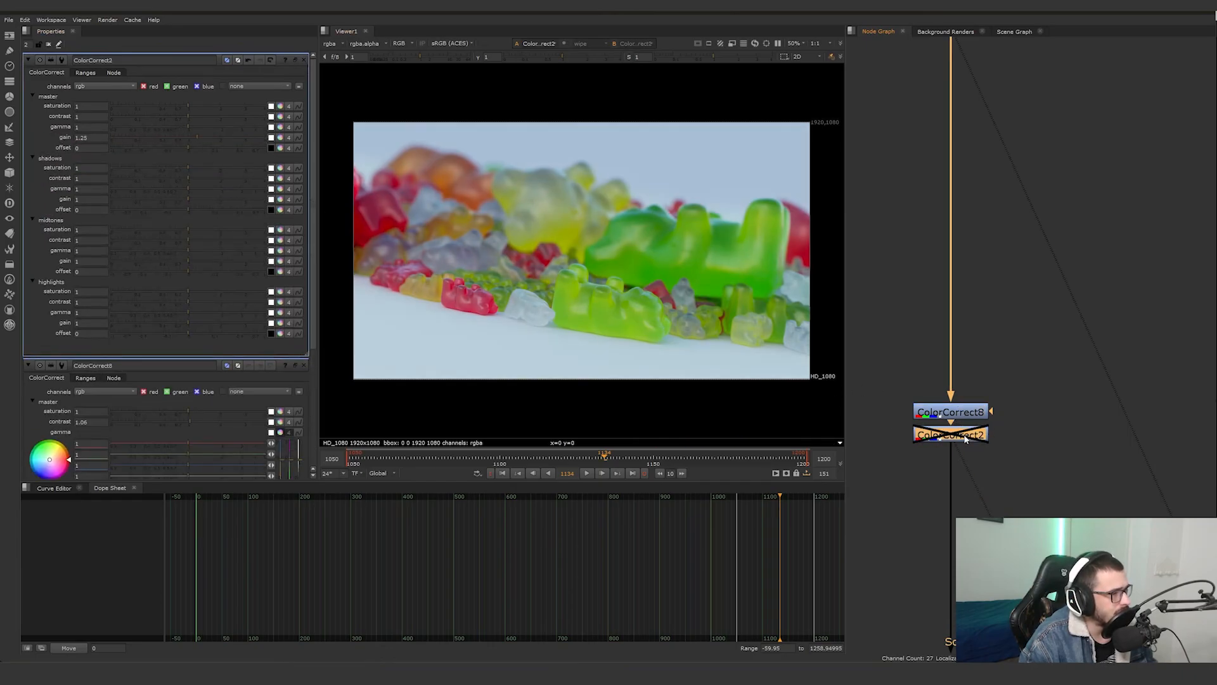
key(d)
View the LensDistortion2 node below the colour corrections and open its properties
scroll(999, 312, down, 3)
middle_drag(1056, 524, 1072, 343)
click(999, 436)
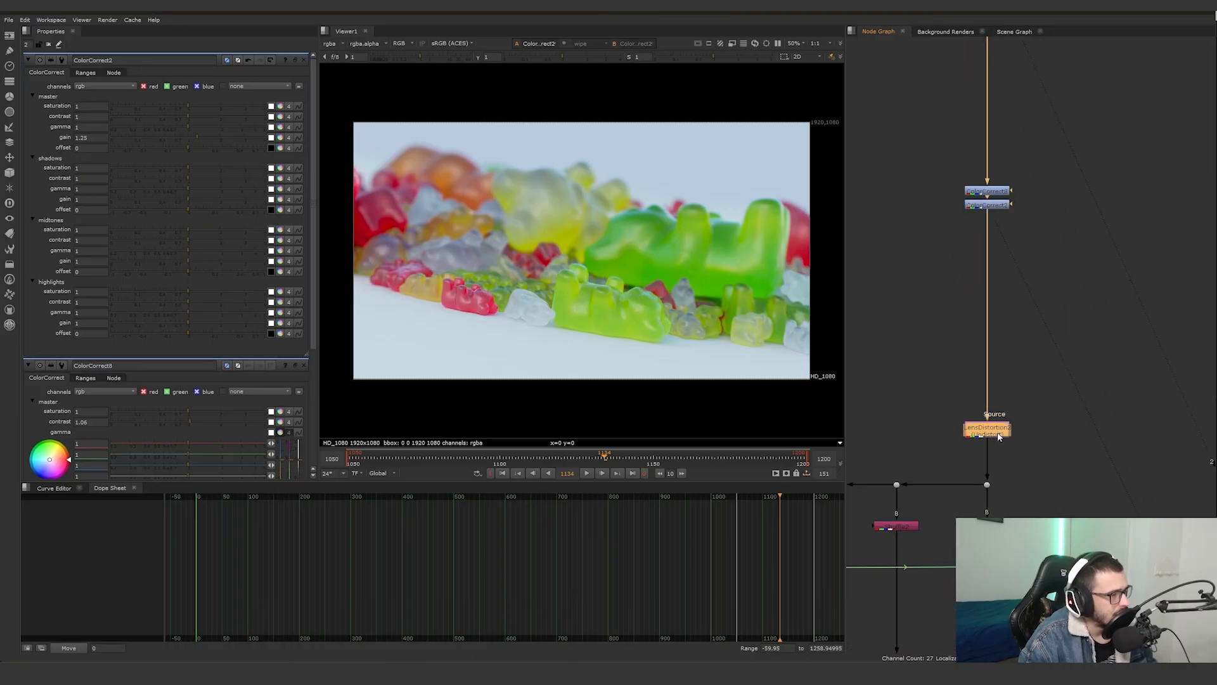
key(1)
double_click(999, 436)
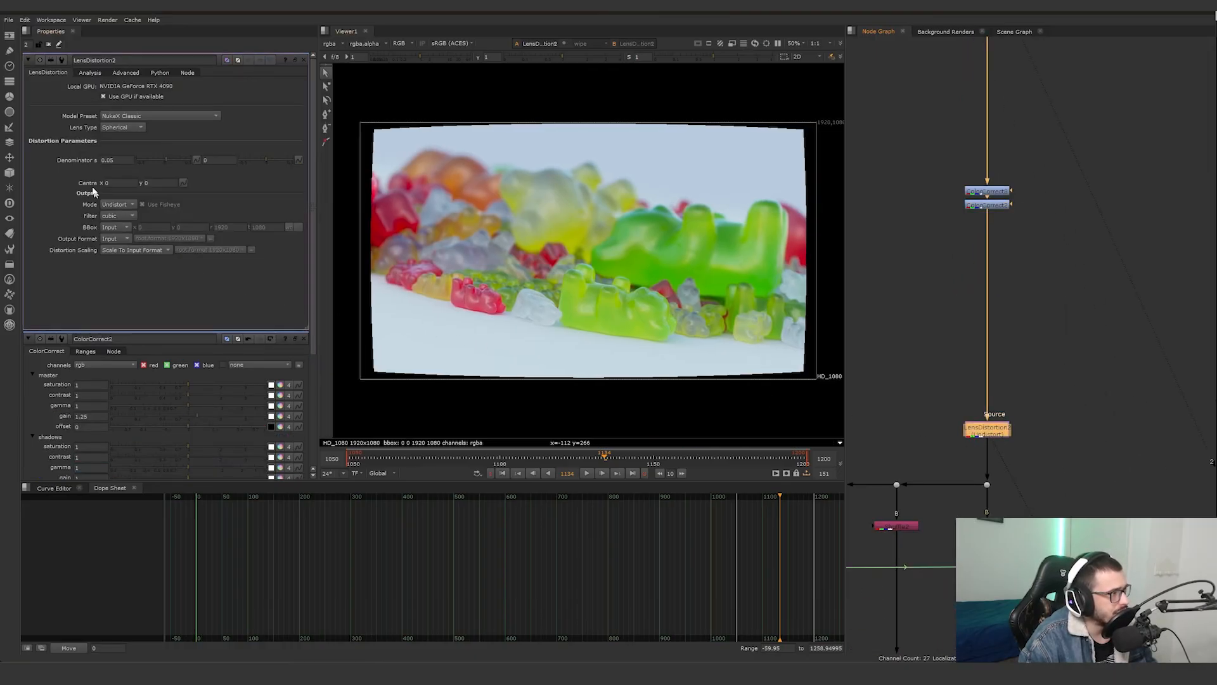
View each of the three Shuffle nodes below LensDistortion2 in turn, ending with Shuffle2, to examine the separated colour channels
middle_drag(966, 394, 1055, 197)
scroll(1056, 198, down, 1)
click(1070, 305)
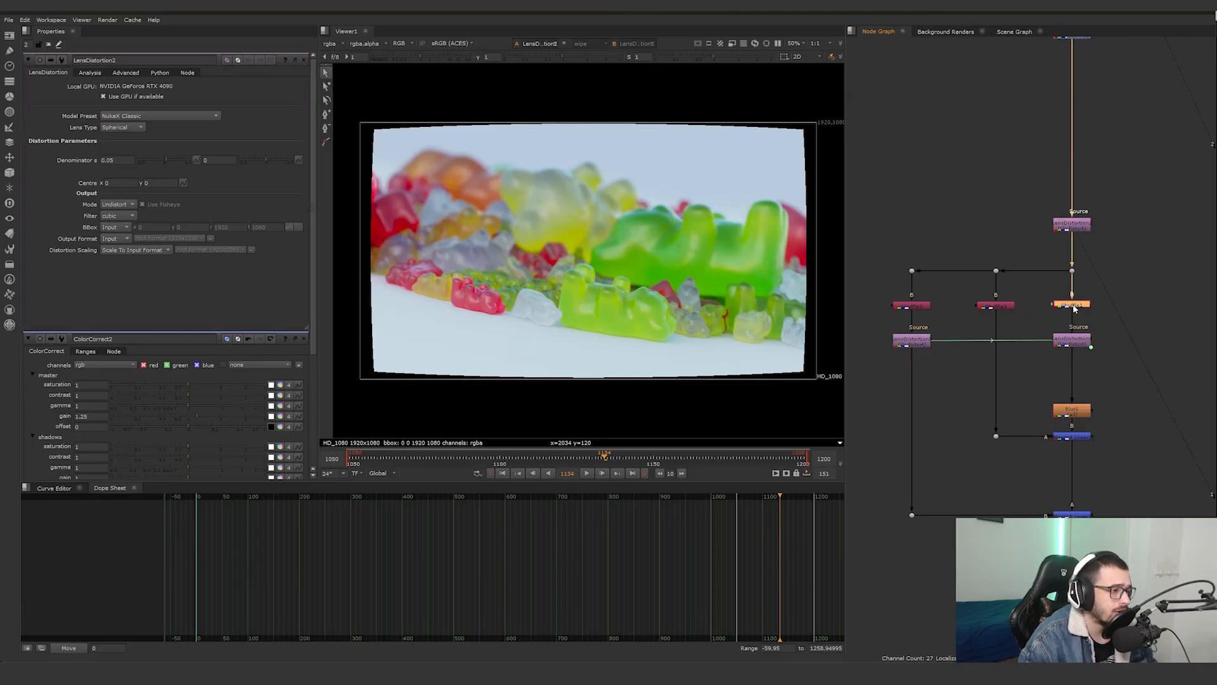
key(1)
click(995, 305)
key(1)
click(916, 307)
key(1)
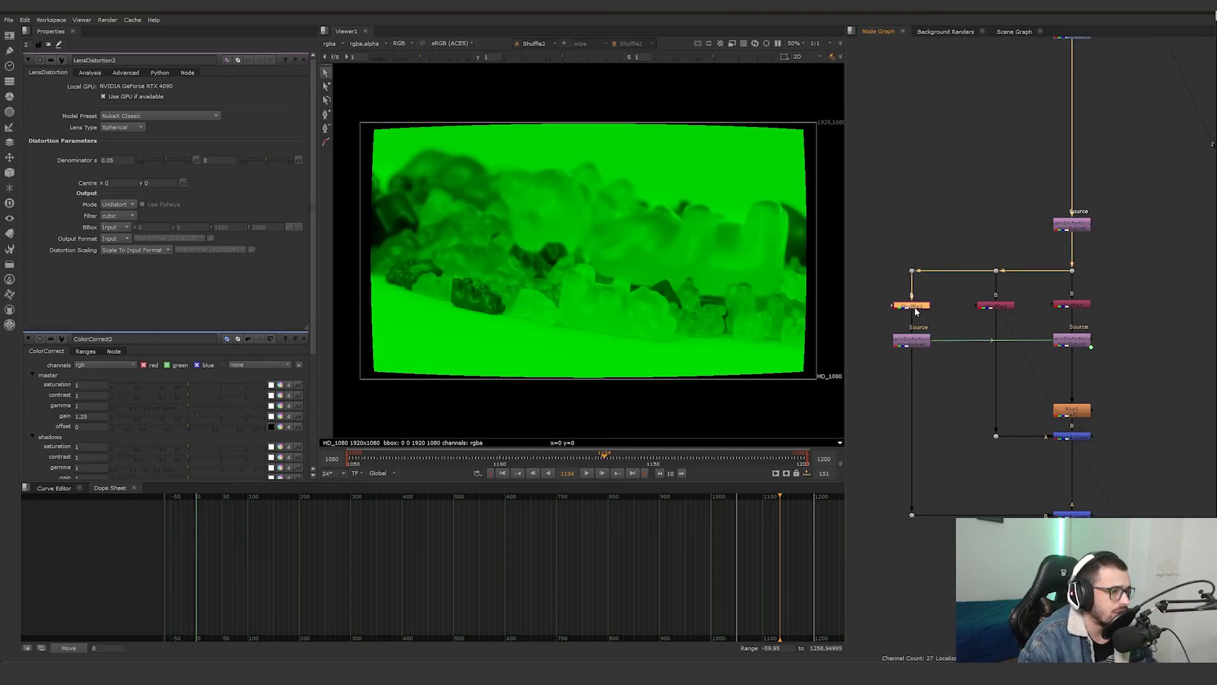
View LensDistortion5 below Shuffle3, open its properties, and toggle the node off and on to compare the distortion at the frame edge
click(918, 341)
key(1)
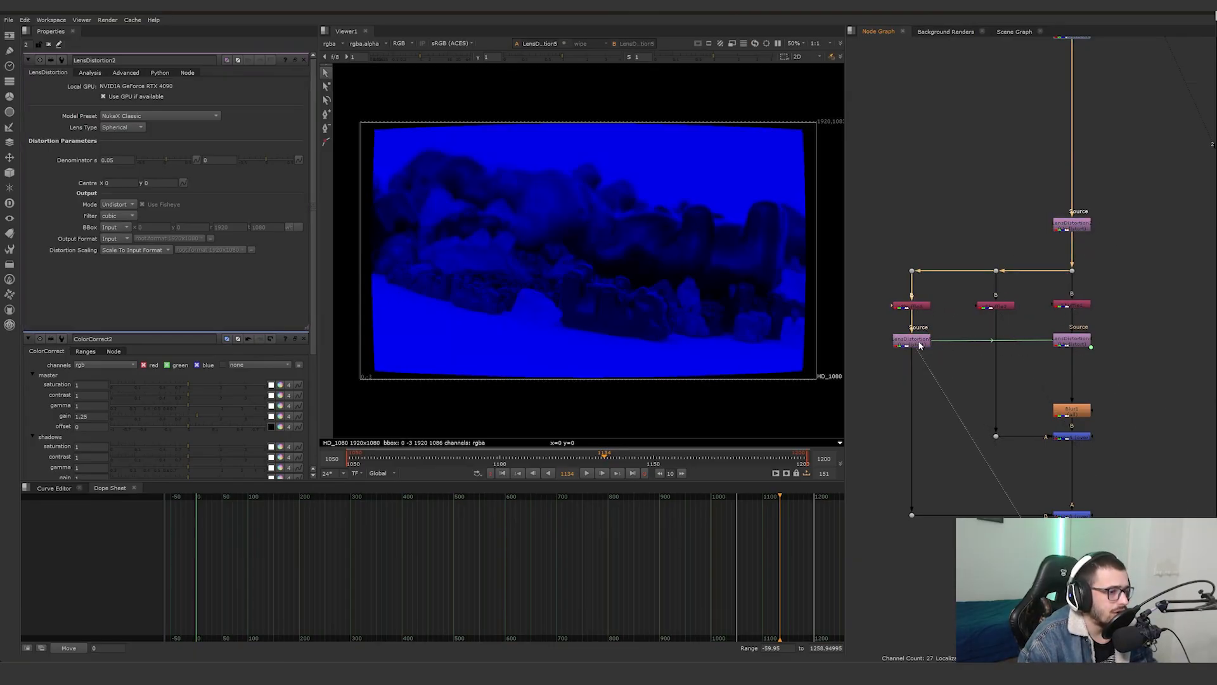
scroll(935, 353, up, 4)
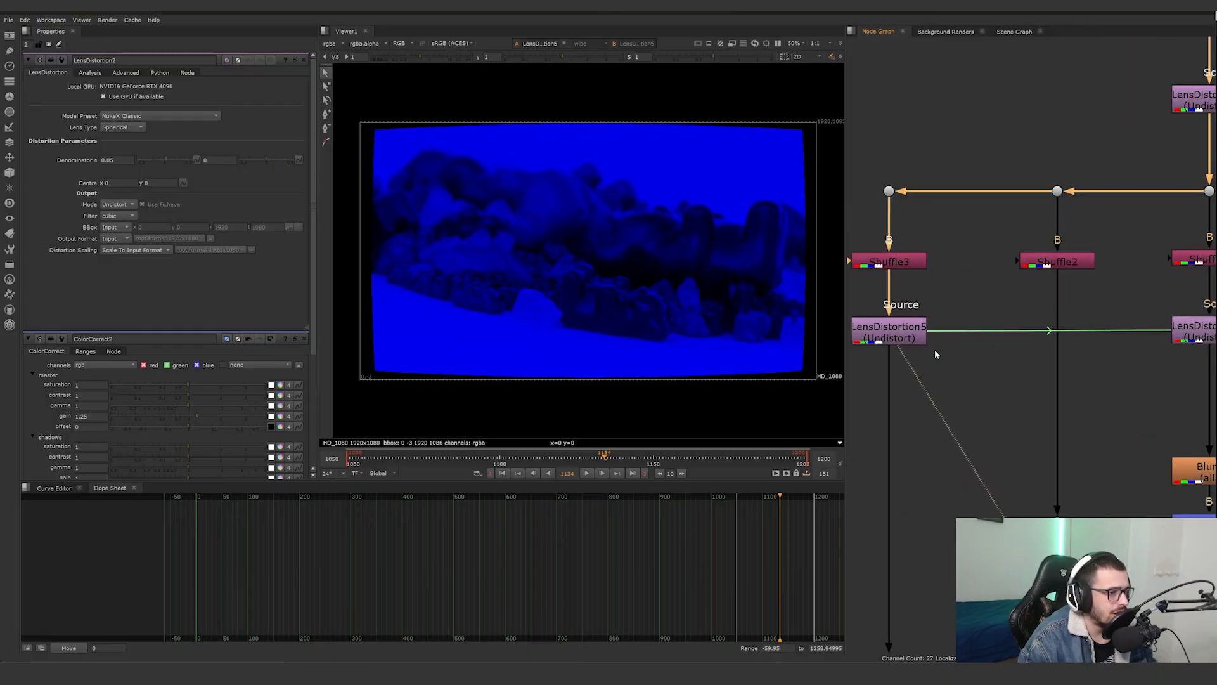
scroll(810, 376, up, 10)
double_click(869, 336)
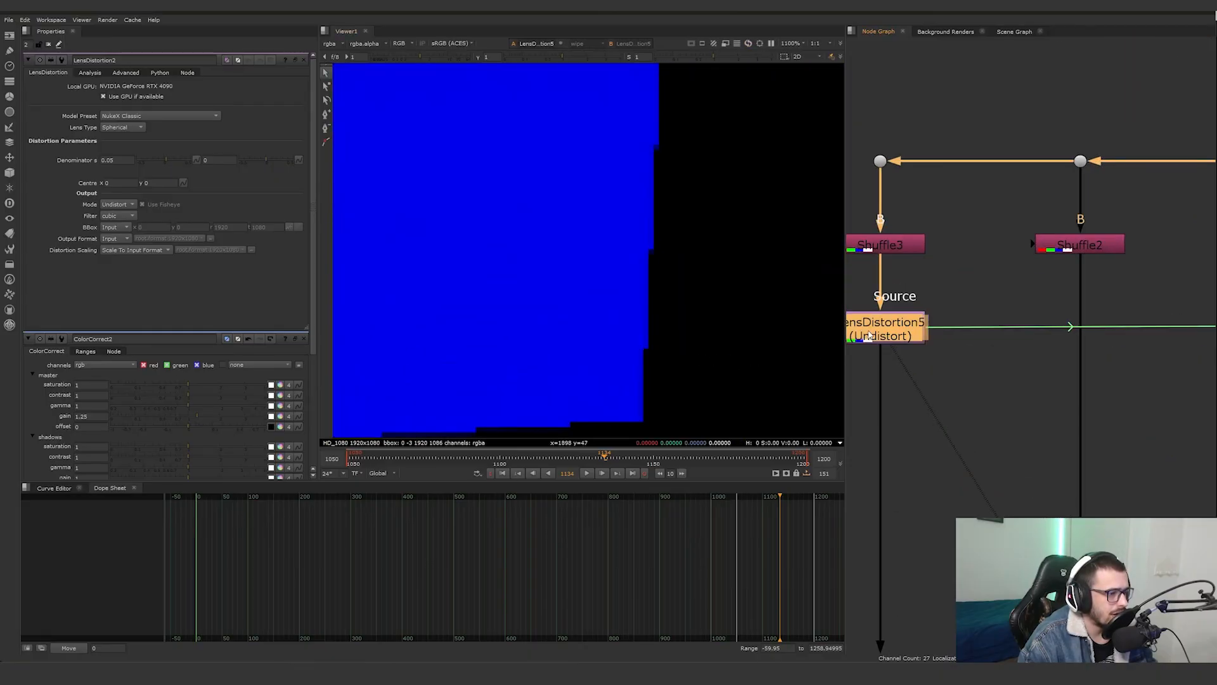
key(d)
key(d)
key(d)
key(d)
key(d)
key(d)
key(d)
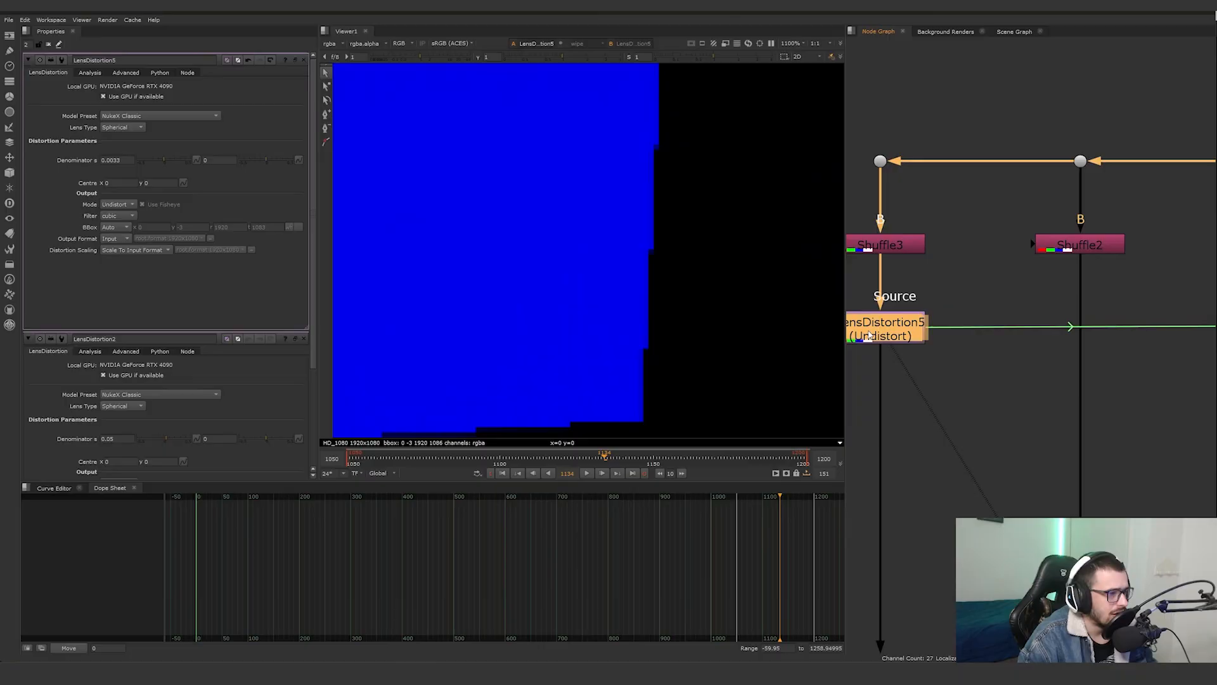
key(d)
scroll(625, 293, down, 10)
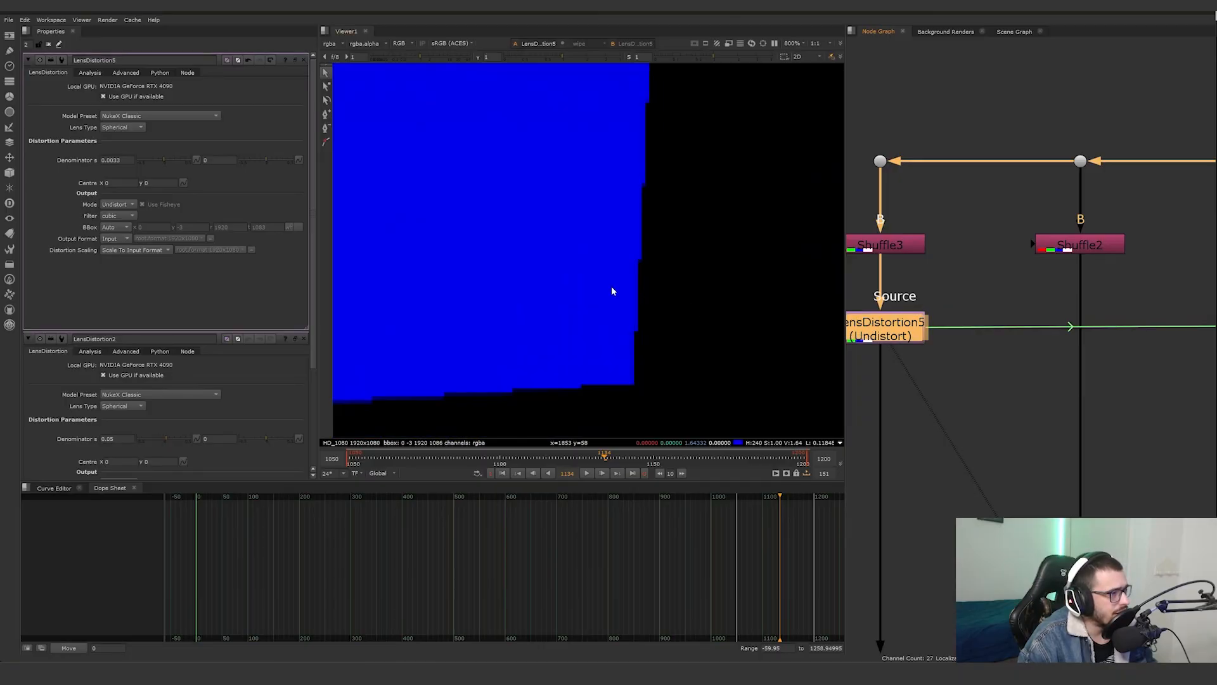
middle_drag(636, 293, 704, 322)
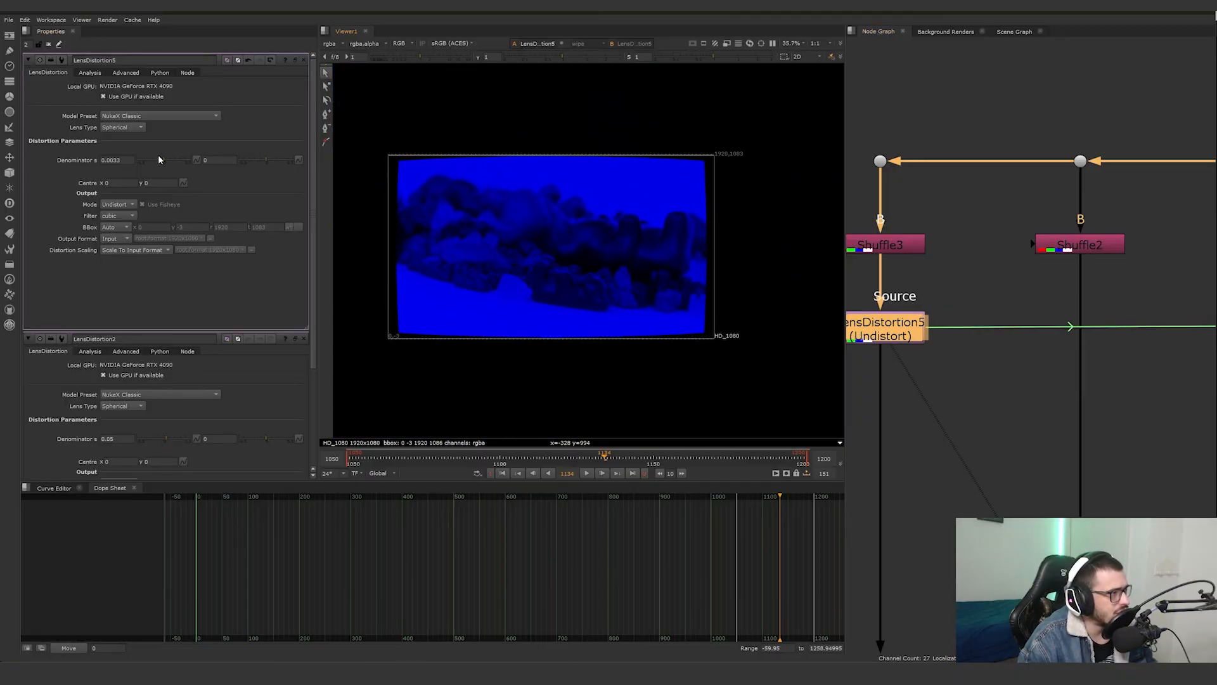
Open LensDistortion4's properties and inspect the expression linking its Denominator to LensDistortion5, leaving it unchanged
scroll(1014, 339, down, 2)
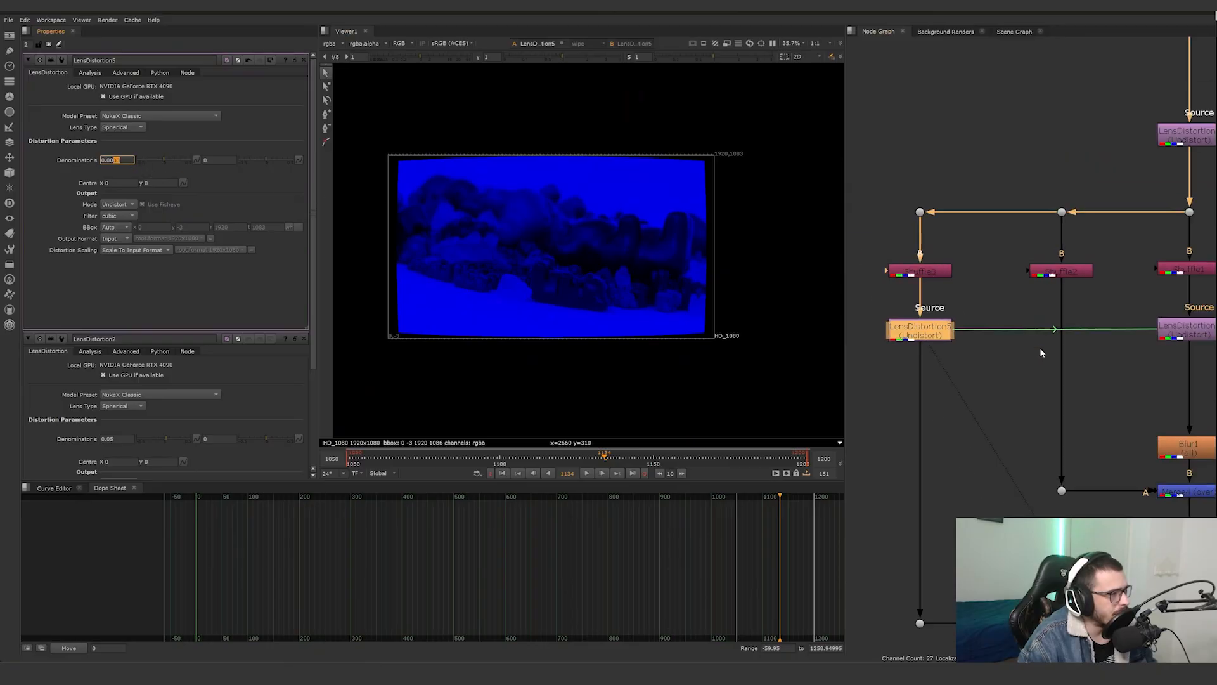
middle_drag(1084, 334, 913, 318)
double_click(1011, 312)
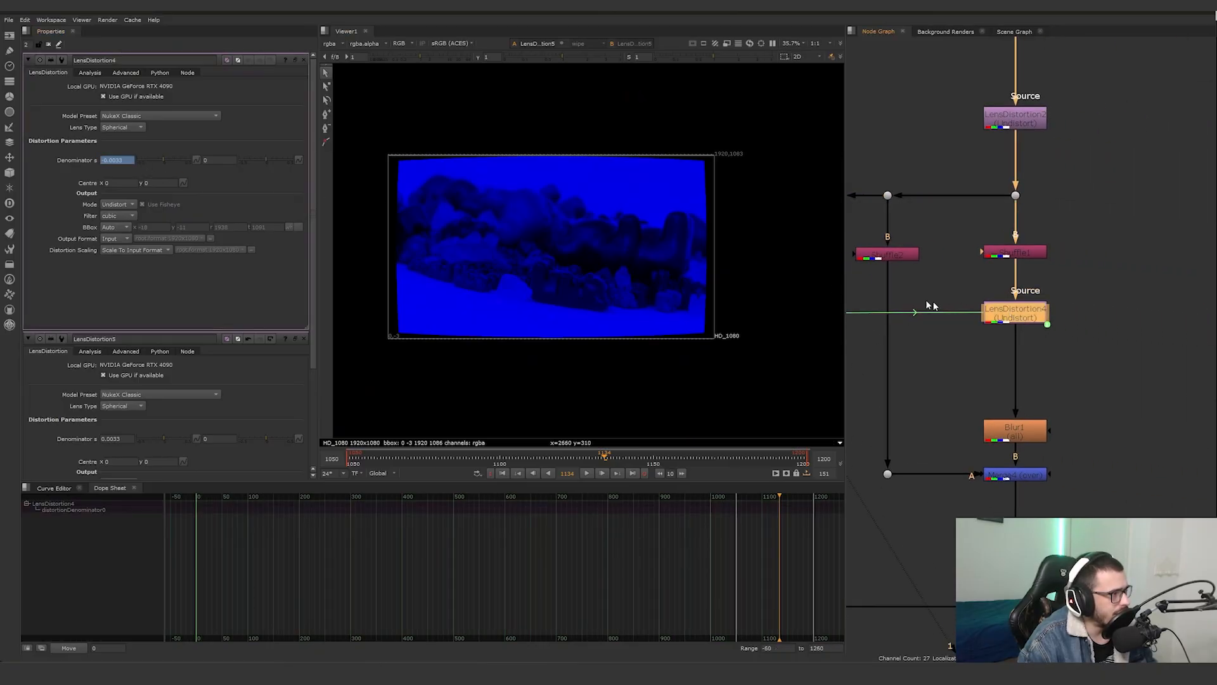
scroll(220, 365, down, 1)
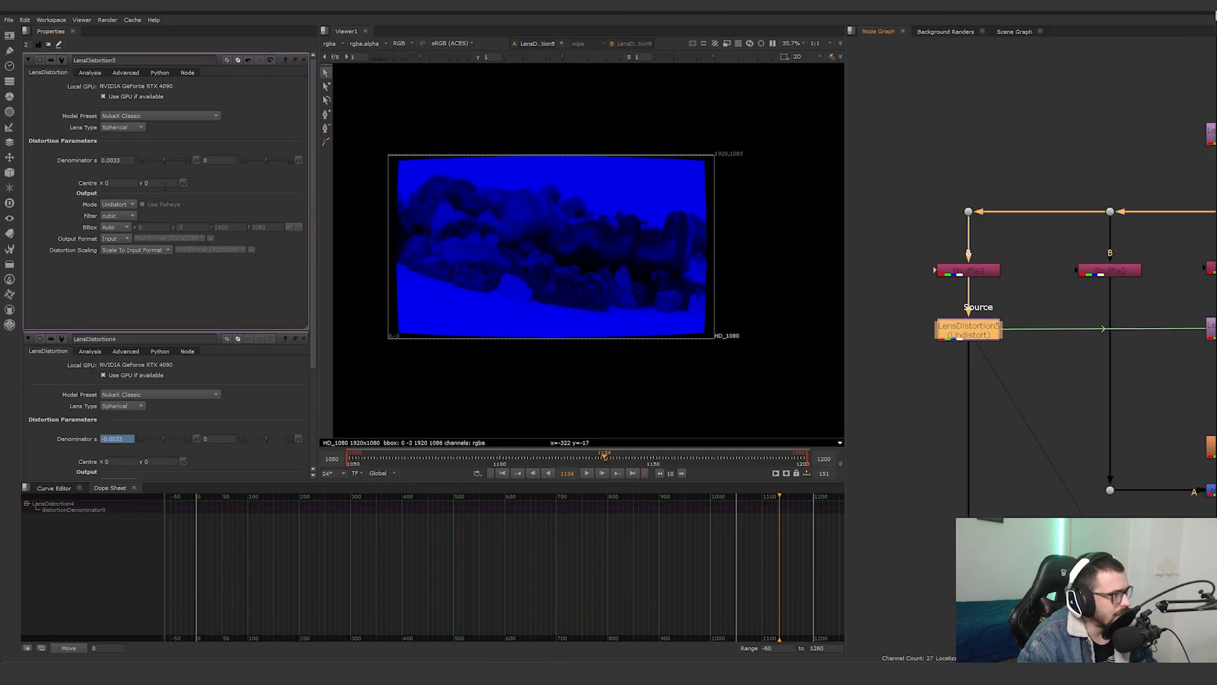
scroll(164, 186, down, 2)
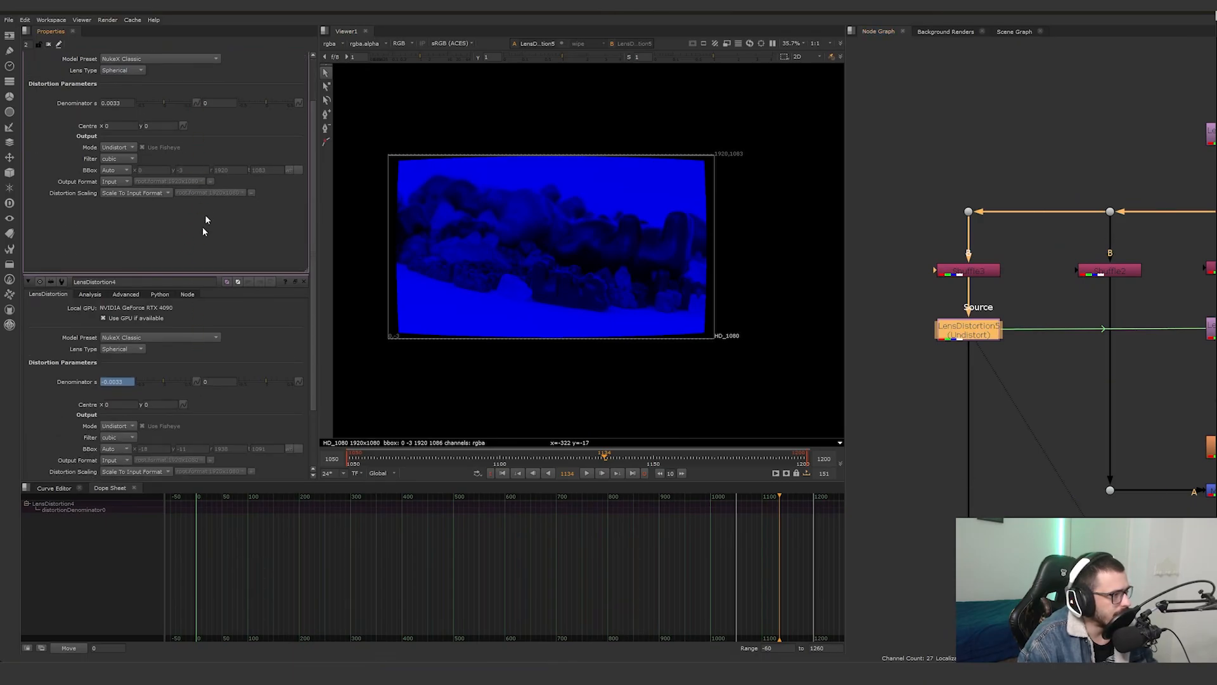
right_click(117, 381)
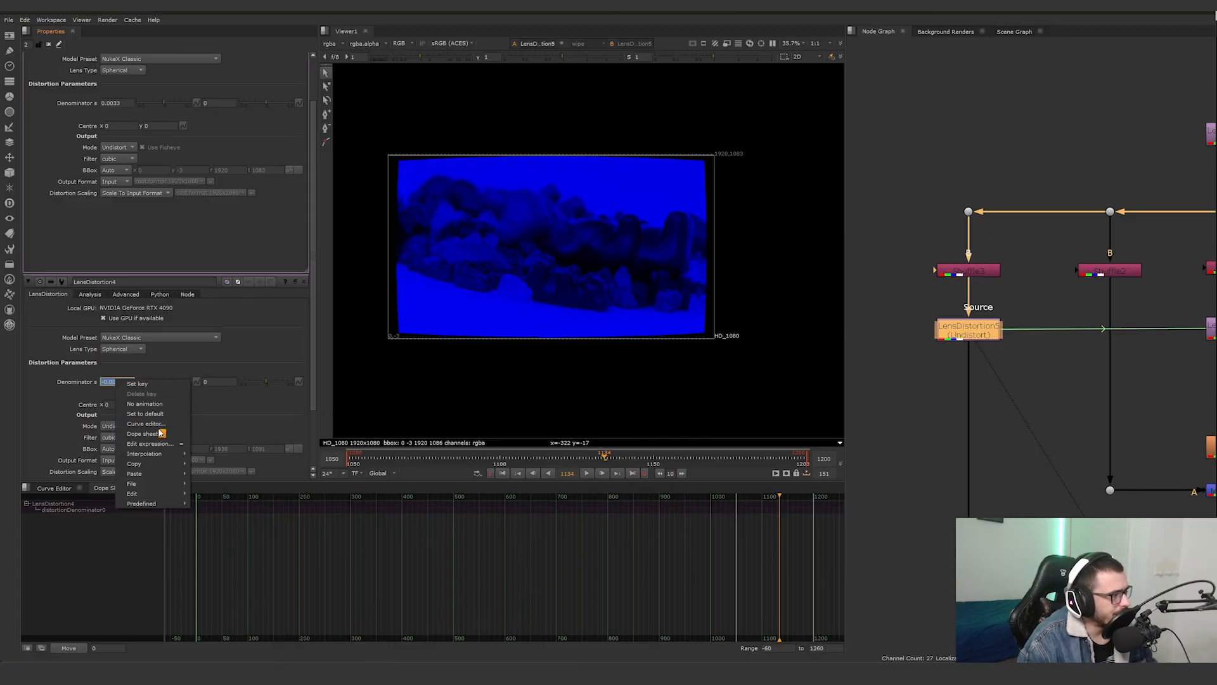
click(160, 444)
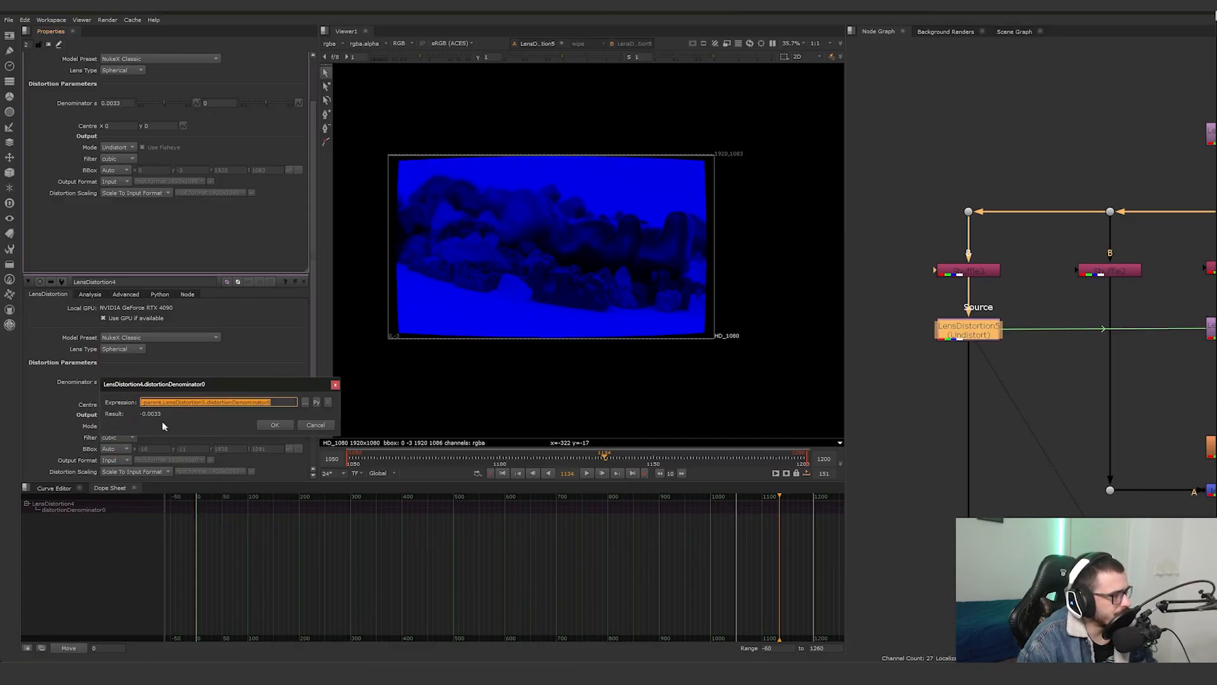
click(142, 401)
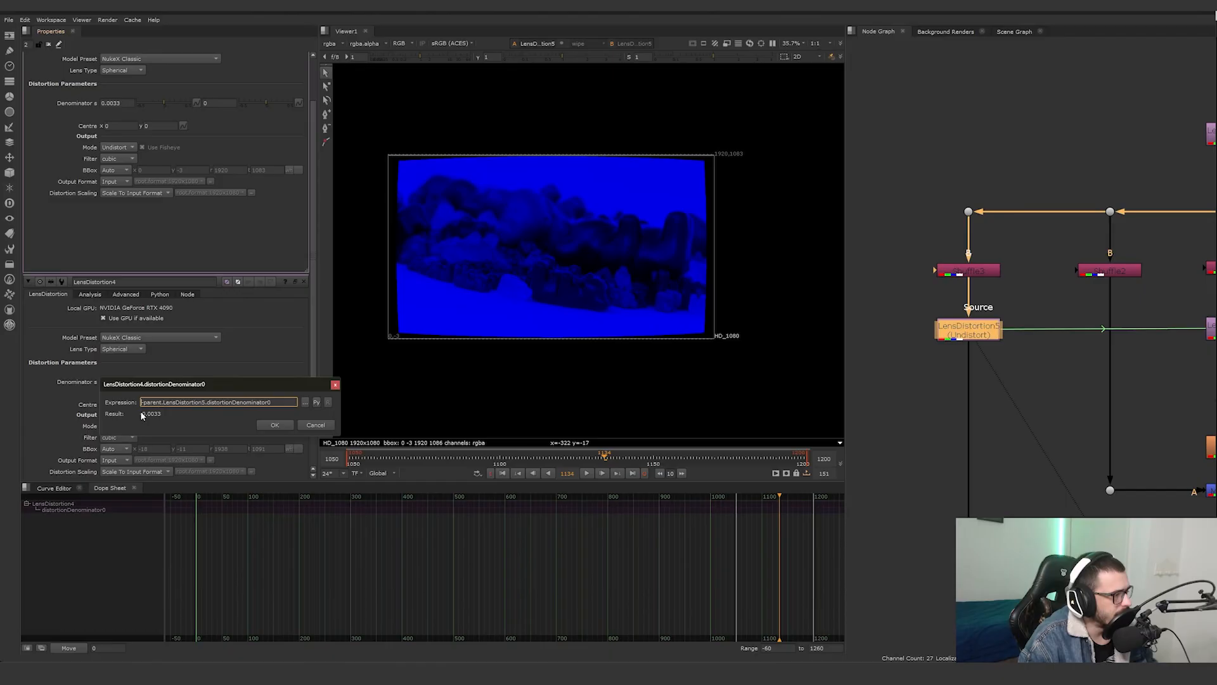
click(335, 385)
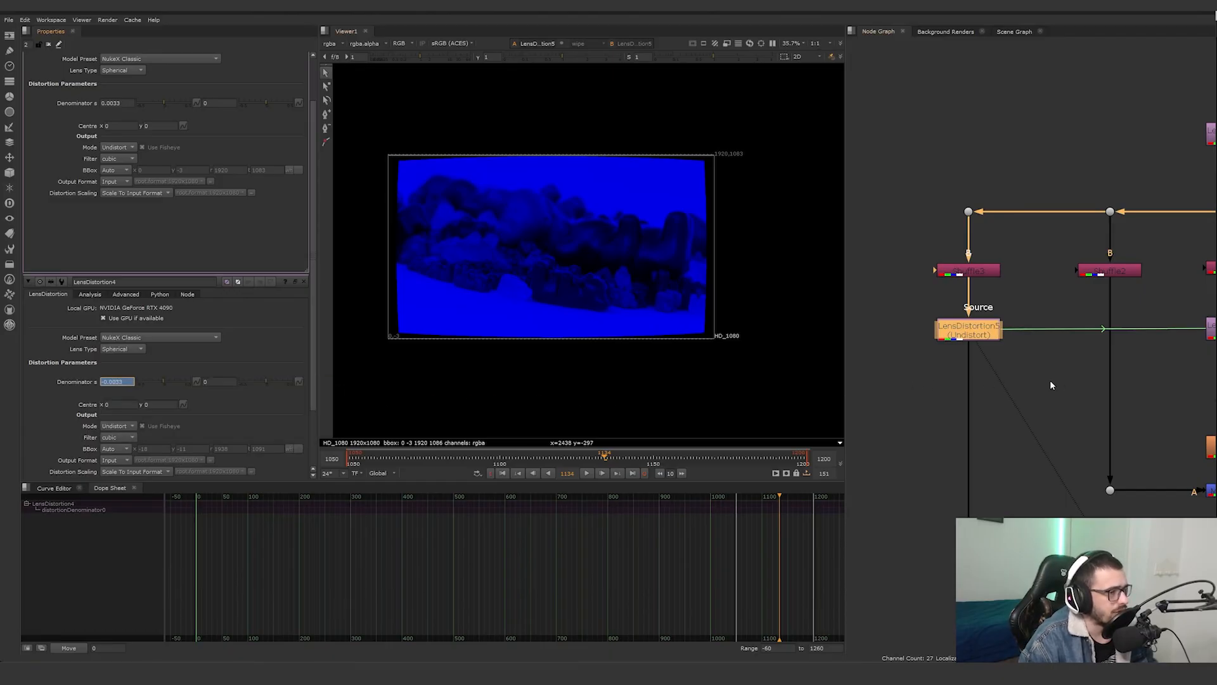
View LensDistortion4 in the viewer and examine the red channel's distortion near the frame corner
scroll(1049, 379, down, 1)
middle_drag(1028, 346, 976, 347)
middle_drag(1136, 357, 1036, 345)
click(1046, 337)
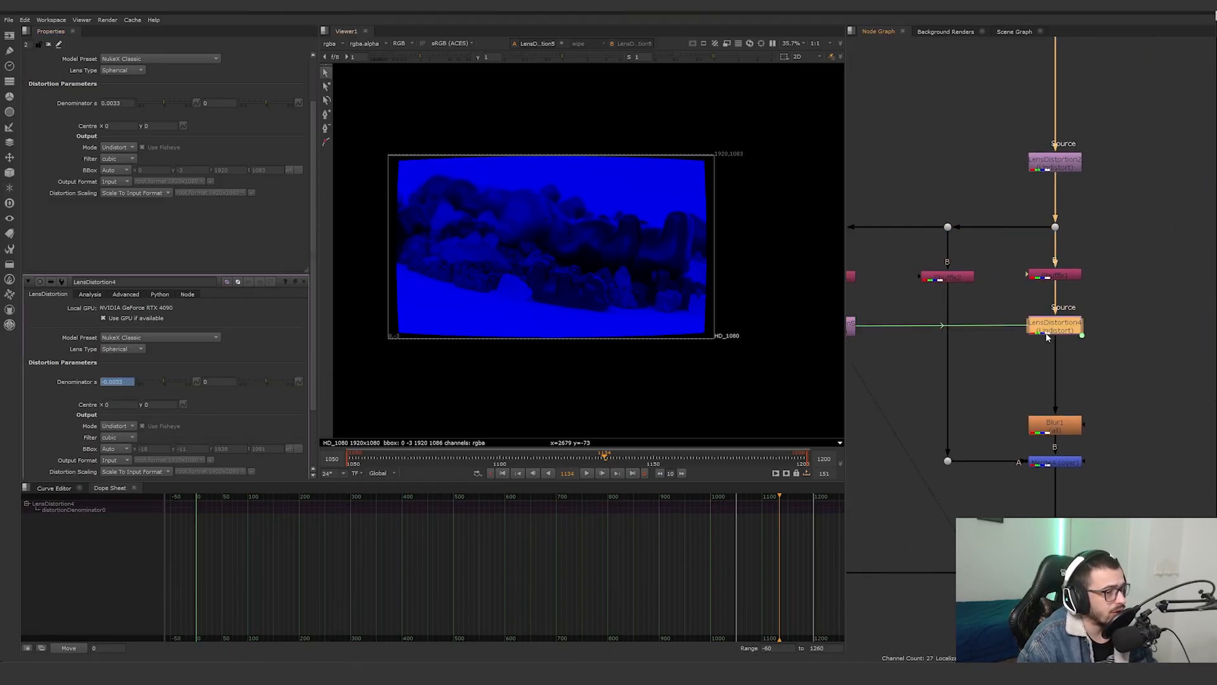
key(1)
scroll(712, 349, up, 6)
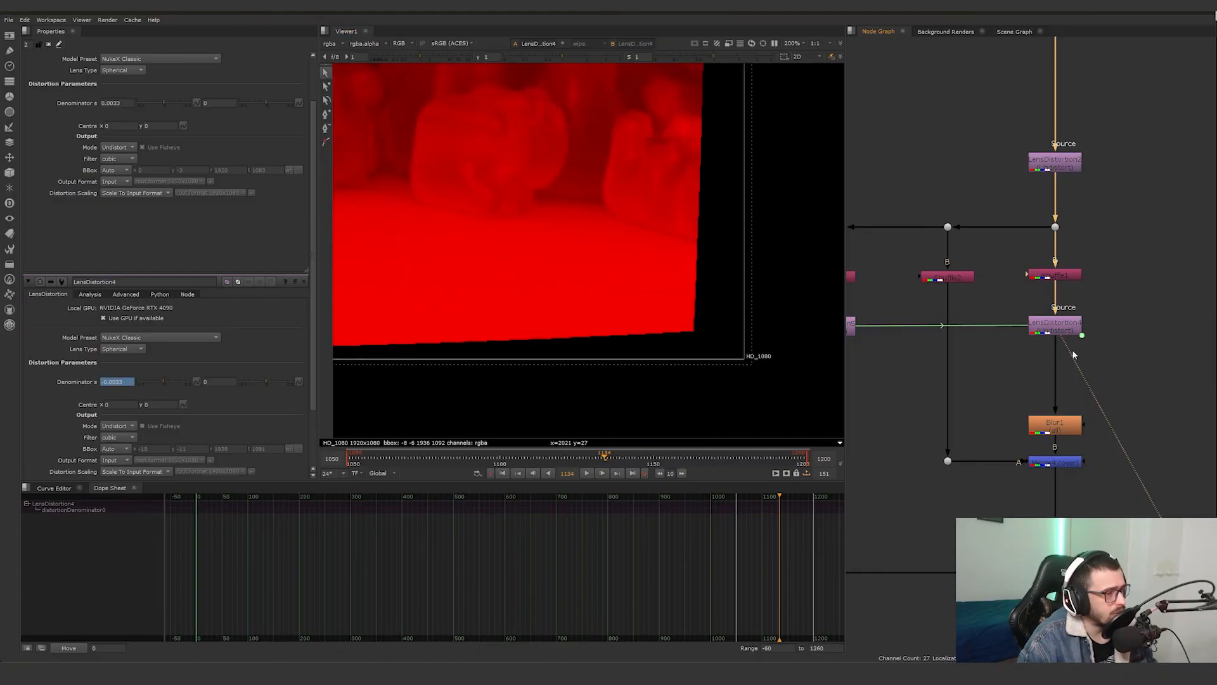
View the Blur1 node and the Merge4 node below LensDistortion4 to examine the softened red channel and the first channel merge
click(1057, 466)
key(1)
key(ctrl+z)
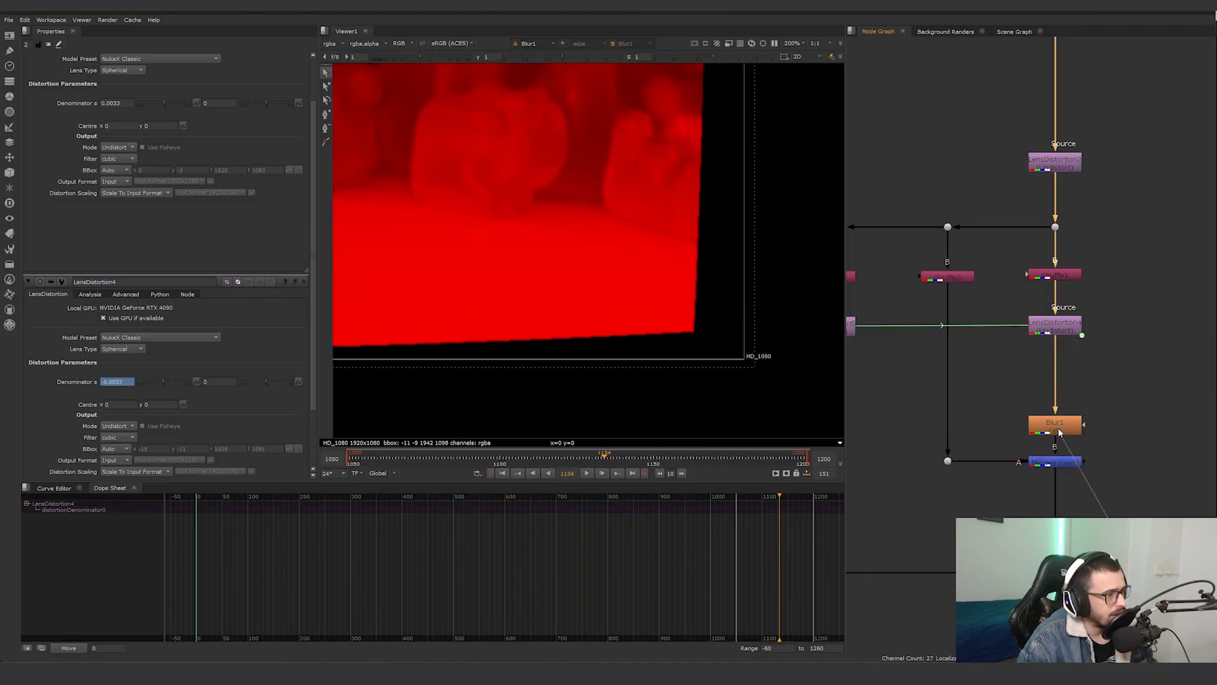
click(1059, 432)
key(1)
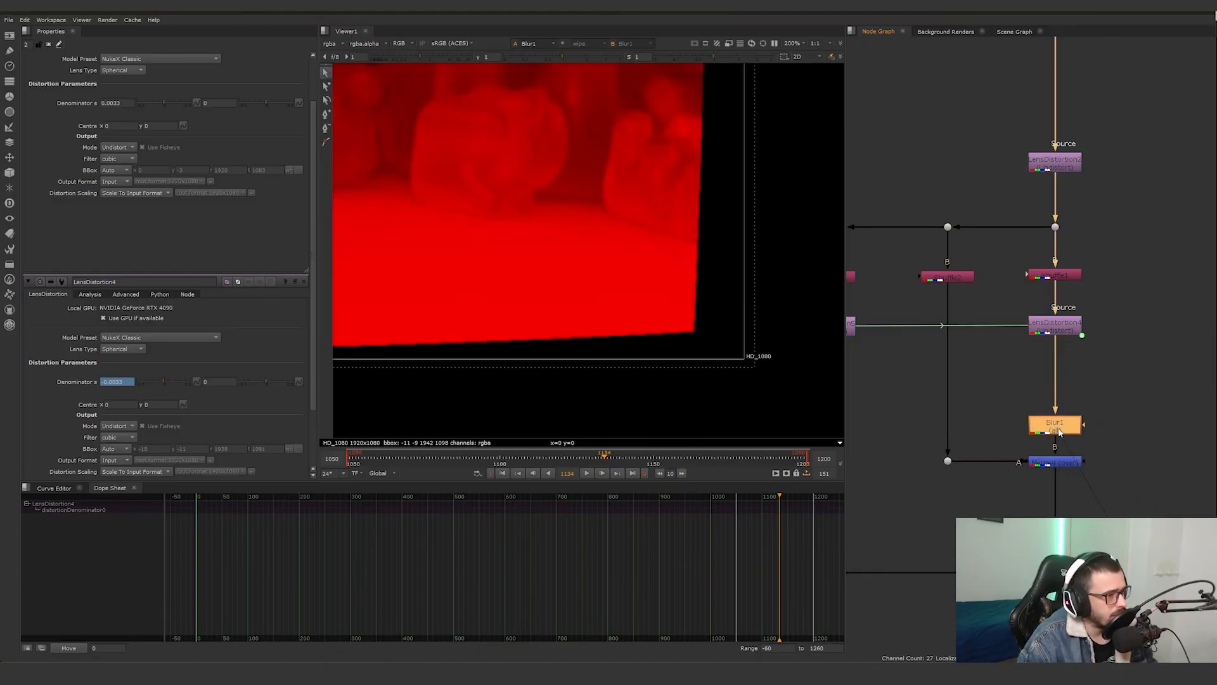
click(1061, 465)
key(1)
View the Merge5 node and examine the chromatic aberration along the gummy bear edges in the recombined image
click(1069, 498)
middle_drag(1069, 499, 1066, 440)
click(1057, 511)
key(1)
scroll(595, 278, down, 4)
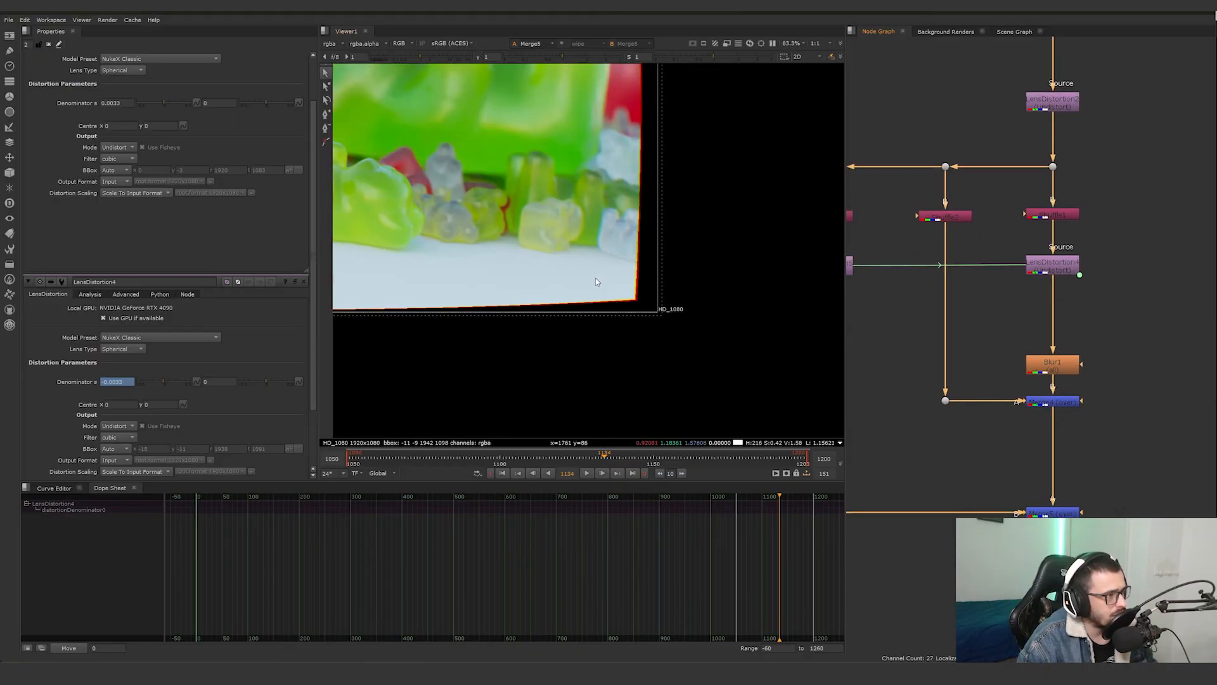
scroll(596, 281, up, 8)
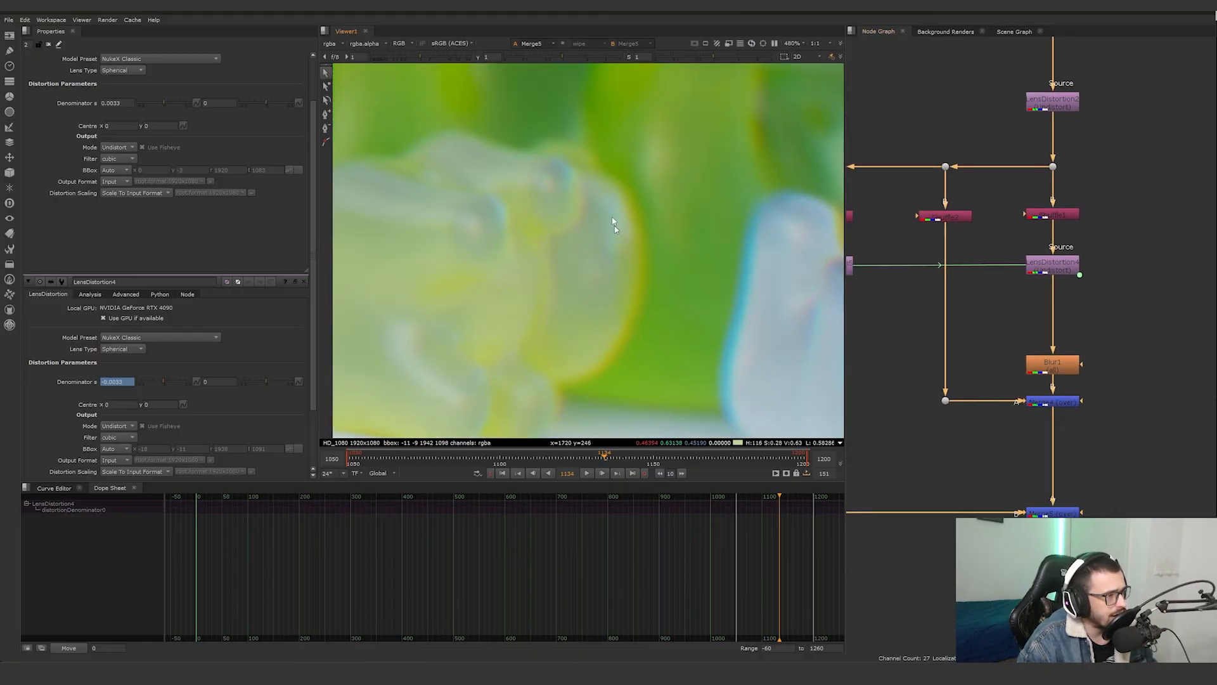
Try raising Blur1's size to 25 to exaggerate the red-channel blur, and undo the change
click(1054, 373)
double_click(1054, 373)
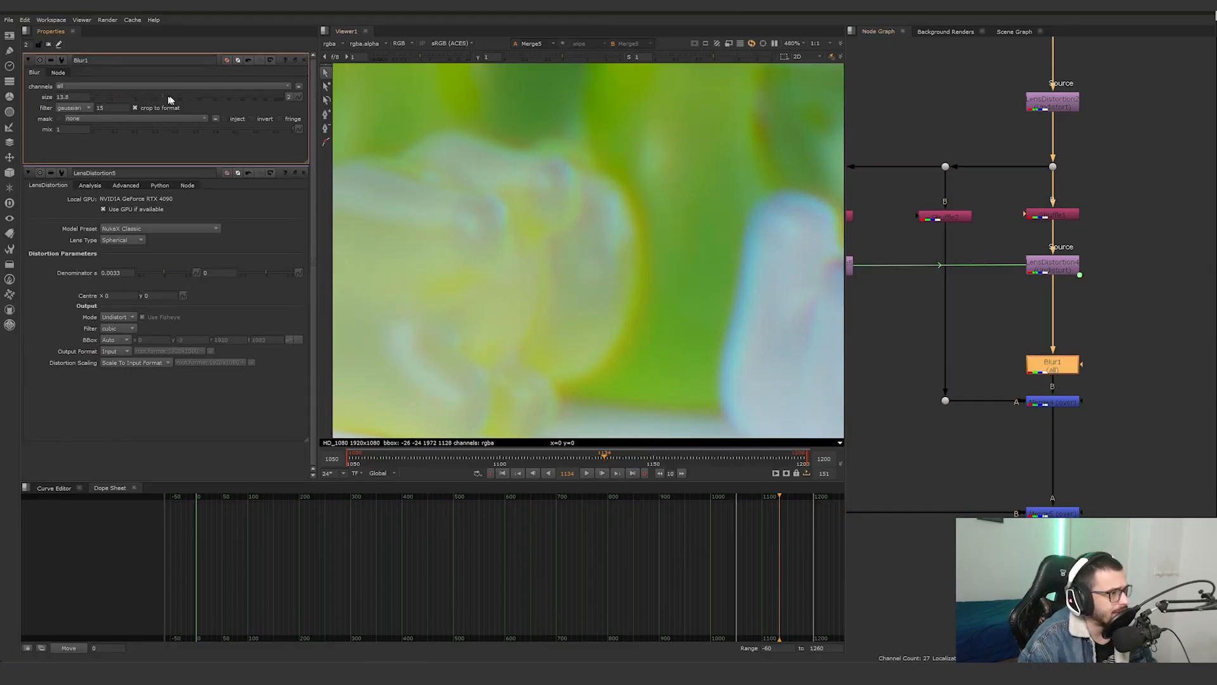
click(189, 99)
scroll(559, 241, down, 9)
middle_drag(577, 273, 707, 308)
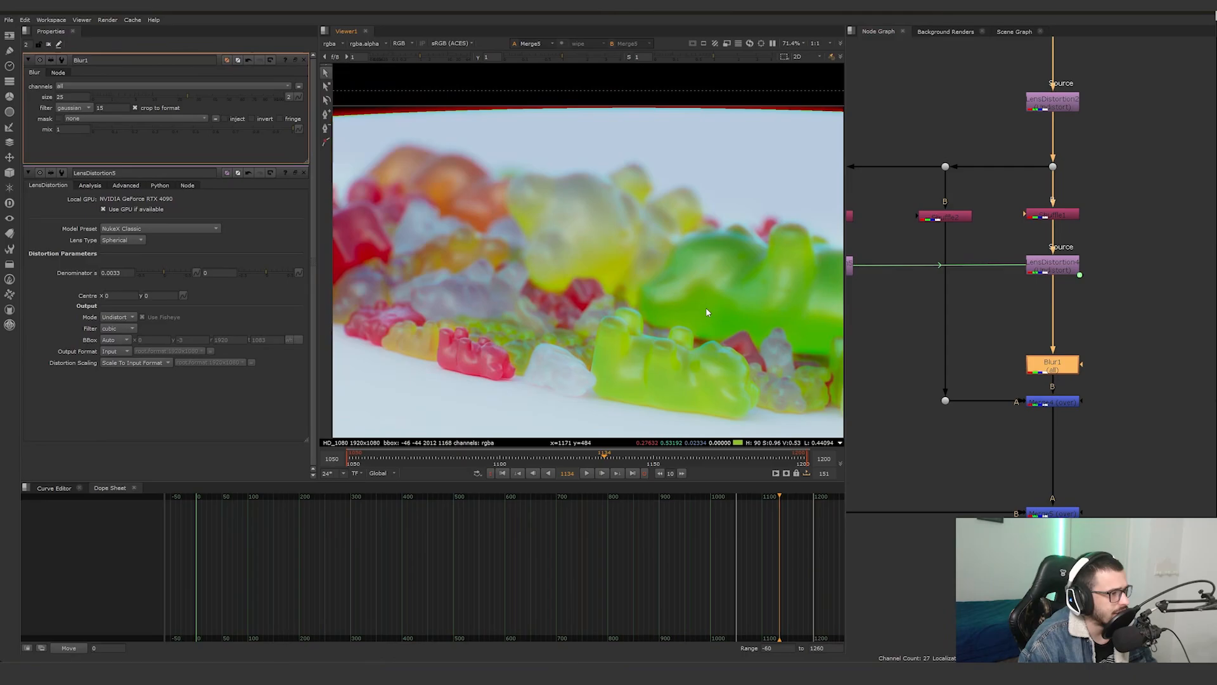
key(ctrl+z)
key(ctrl+z)
View the Transform2 node below Merge5 to examine how the scaled image fills the frame
scroll(1045, 446, down, 1)
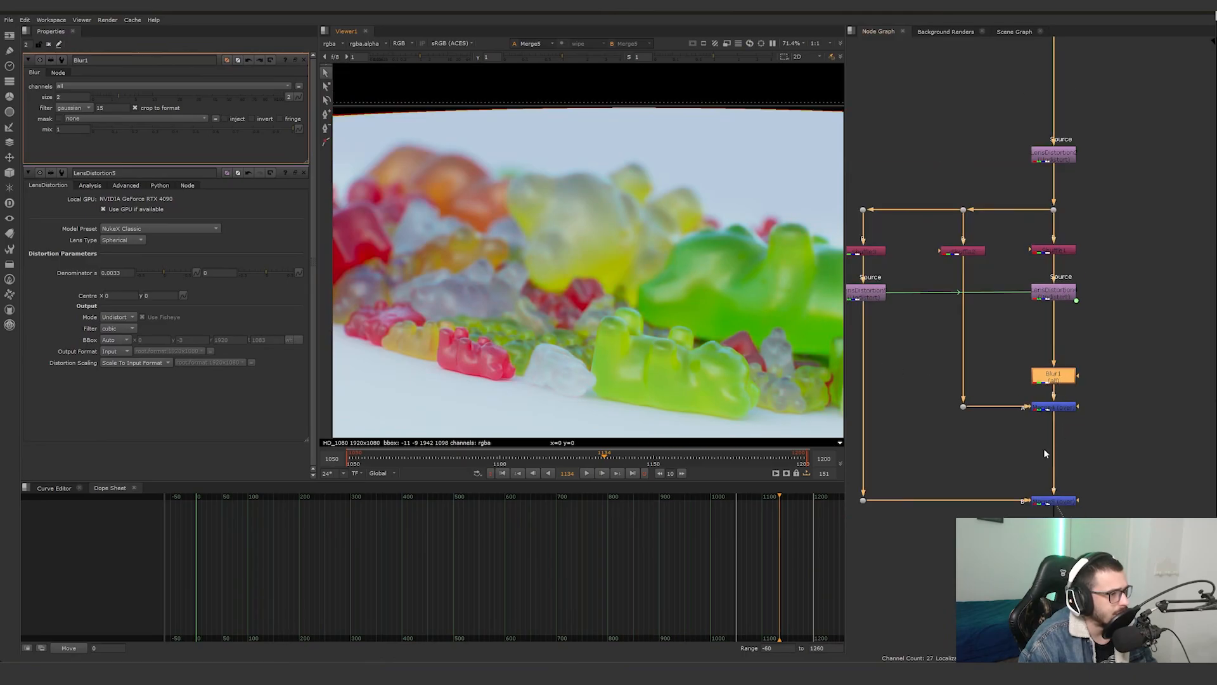
middle_drag(1081, 530, 986, 460)
scroll(987, 461, up, 4)
click(951, 462)
scroll(685, 322, down, 3)
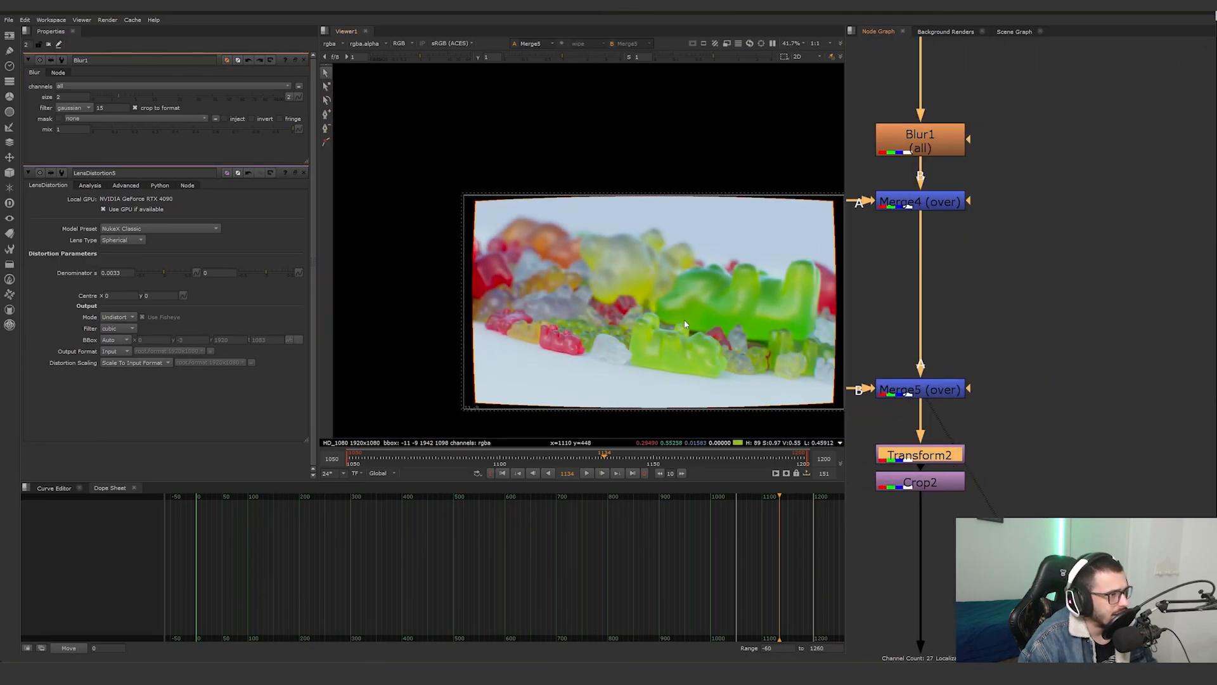
middle_drag(686, 323, 607, 277)
key(1)
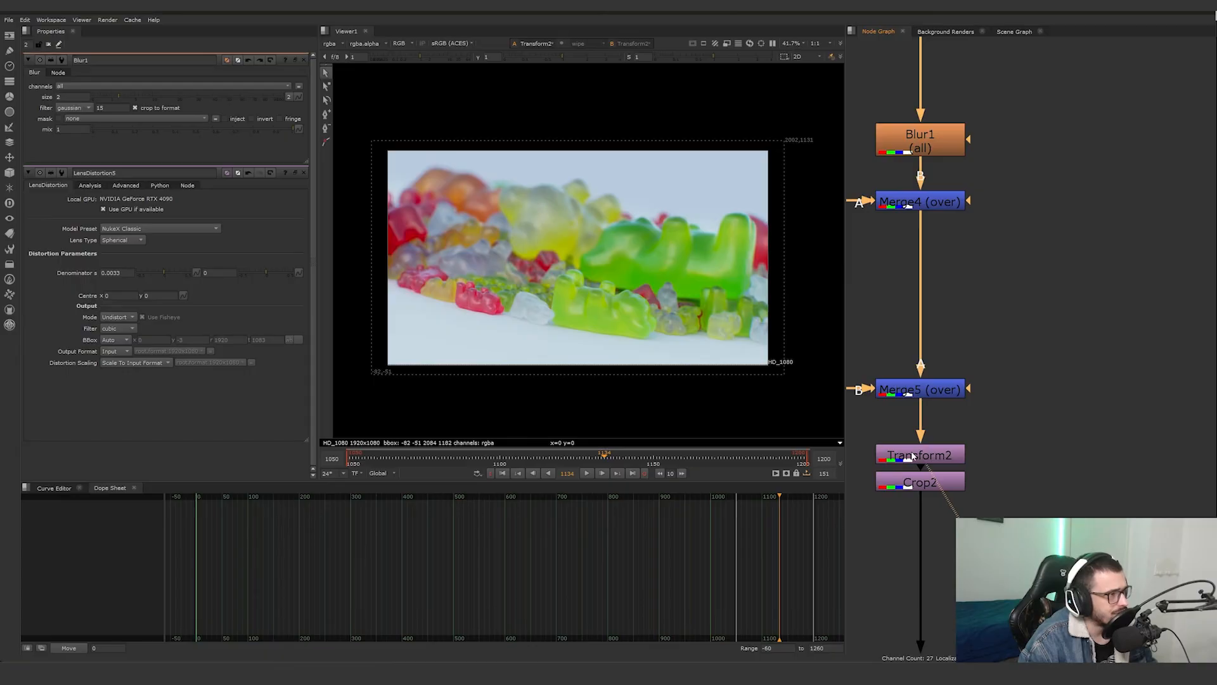
Reopen the properties of LensDistortion2 above the channel split to review its Denominator setting
scroll(971, 337, down, 3)
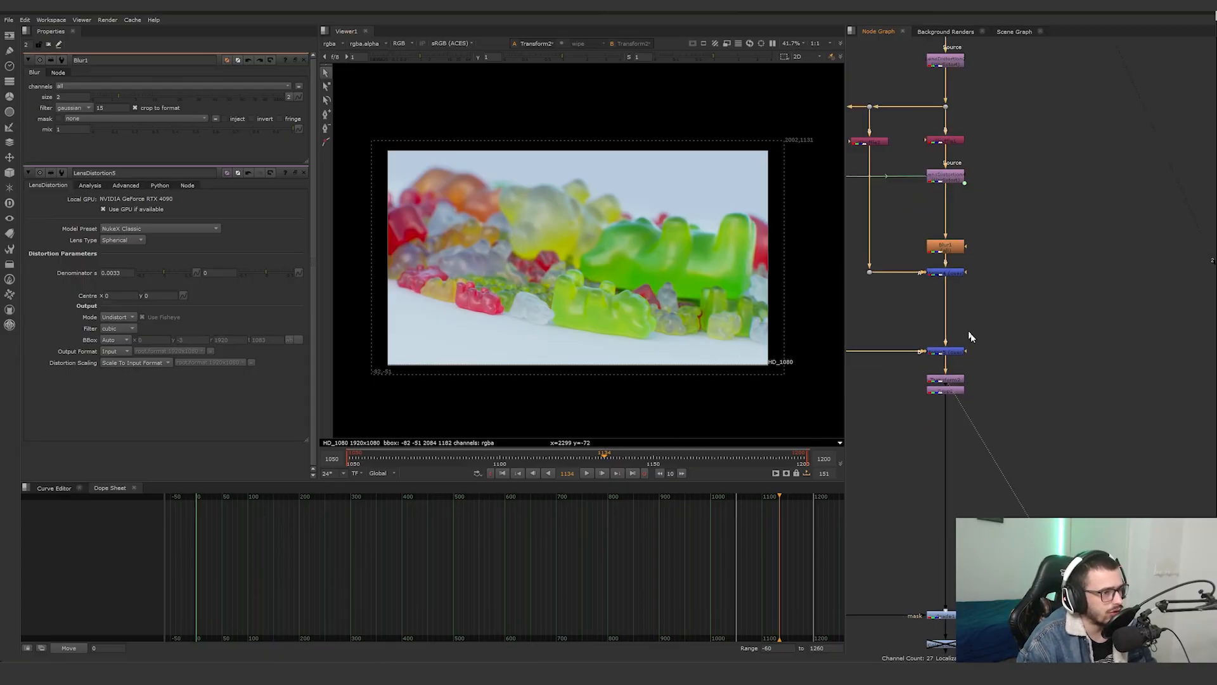
scroll(971, 337, down, 1)
middle_drag(1013, 270, 1083, 393)
double_click(1018, 230)
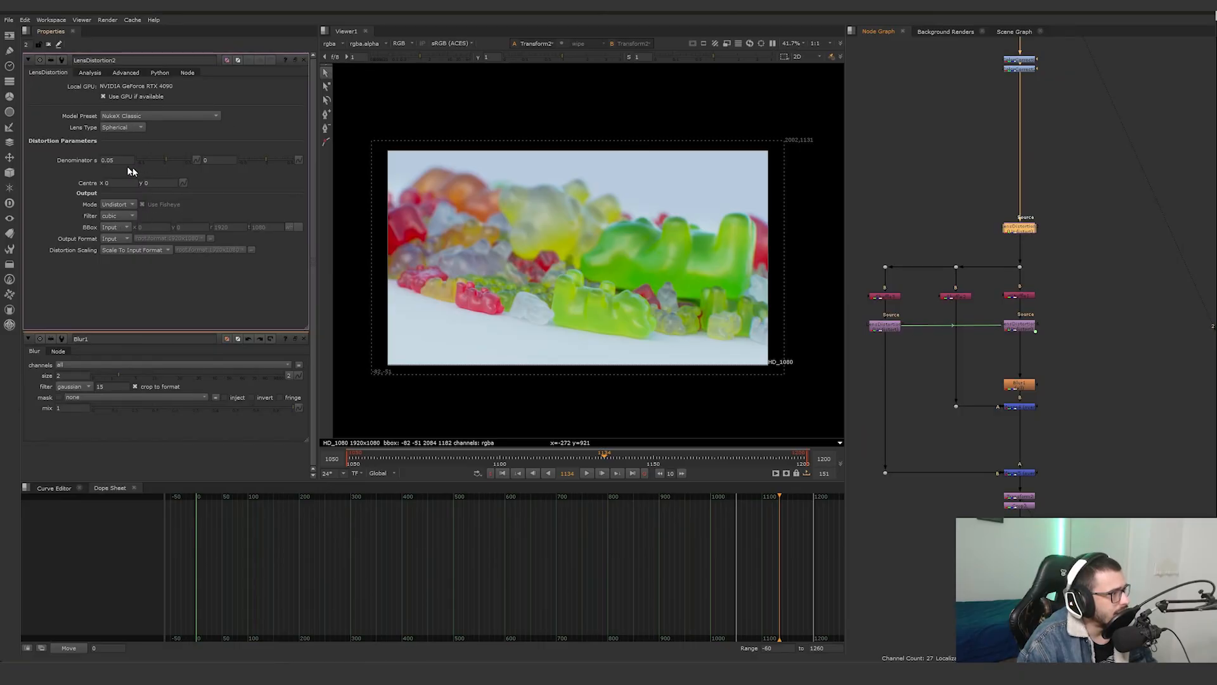
Open the properties of Transform2 and Crop2, and view Crop2 to examine the scaling and cropping to format
scroll(1049, 394, up, 2)
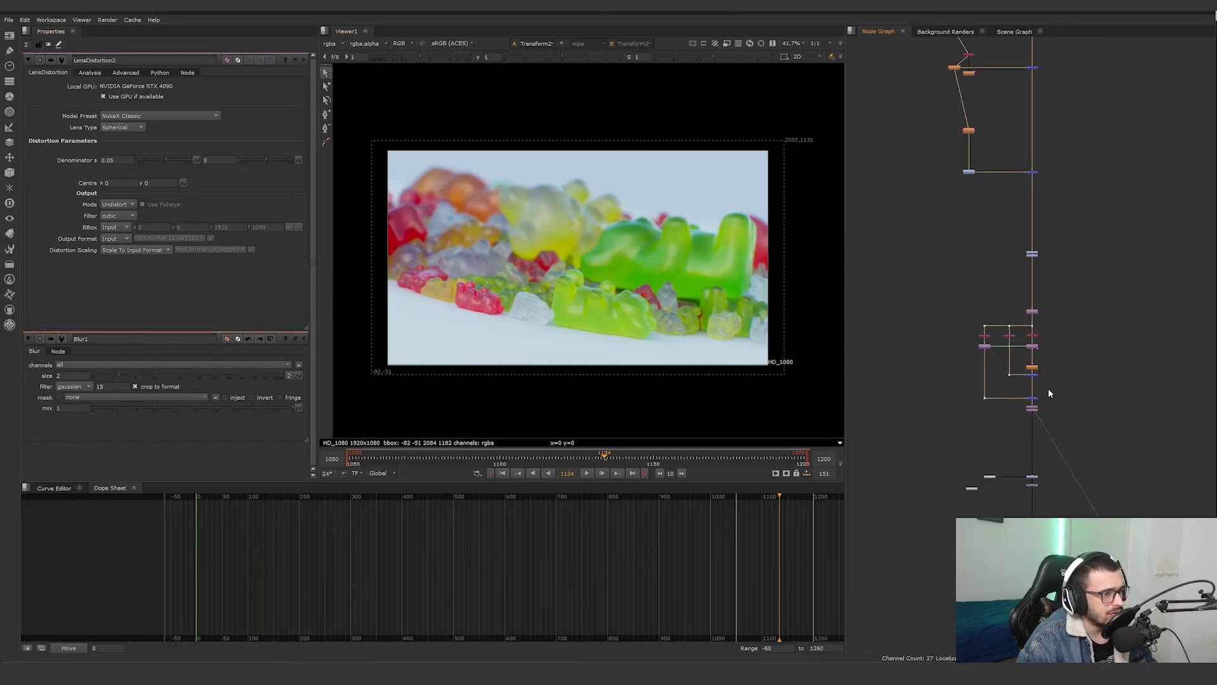
scroll(1033, 388, up, 3)
double_click(1052, 415)
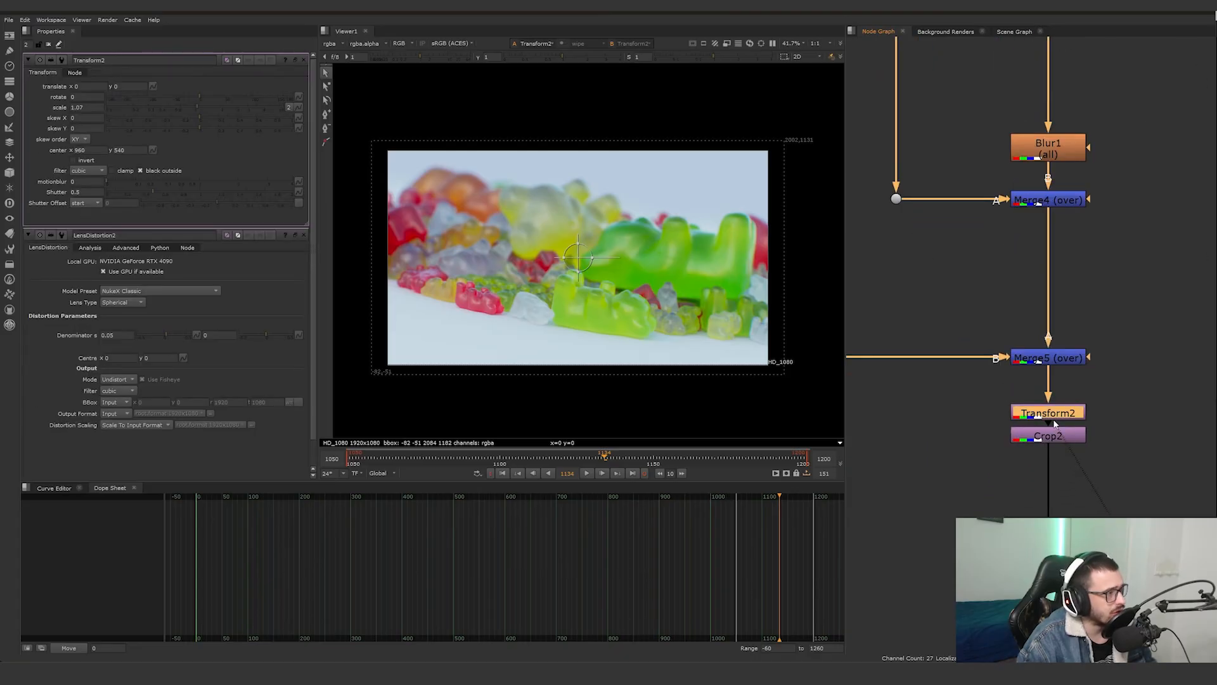
double_click(1055, 439)
key(1)
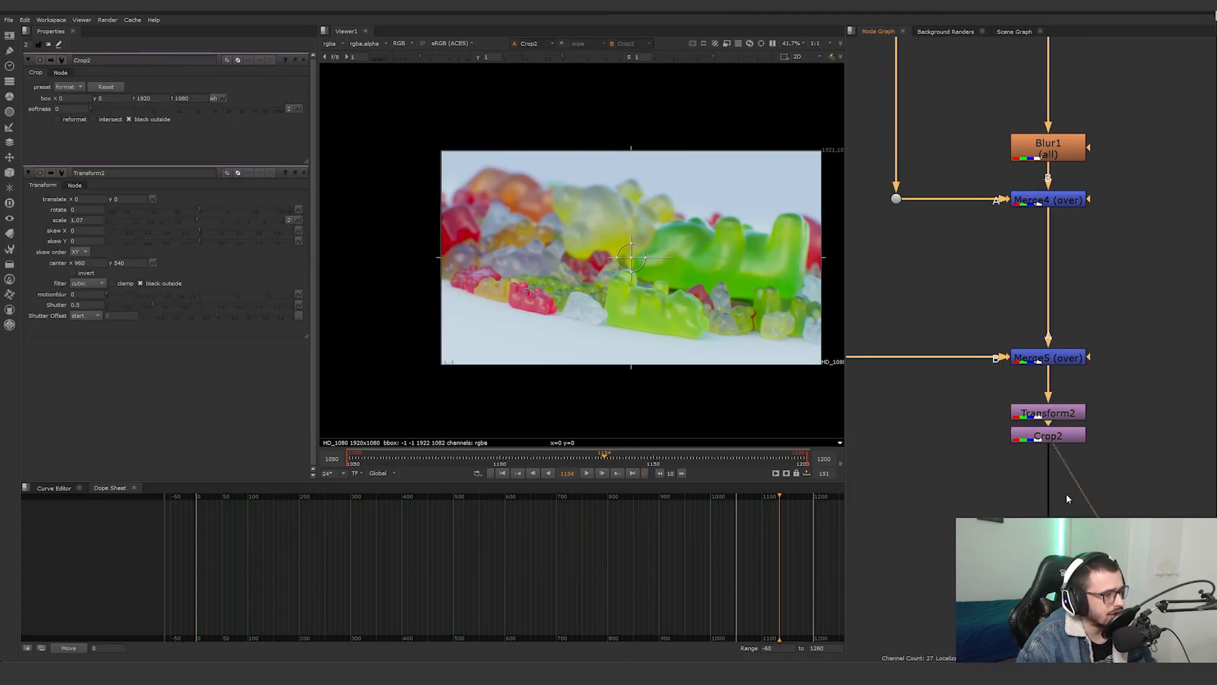
View the Grade1 node further down the tree to examine the masked grade on the full image
scroll(1066, 494, down, 5)
middle_drag(1063, 491, 1016, 336)
scroll(1006, 497, up, 4)
click(1026, 452)
key(1)
Open the properties of Radial3, which feeds Grade1's mask, and view its soft vignette shape
click(929, 419)
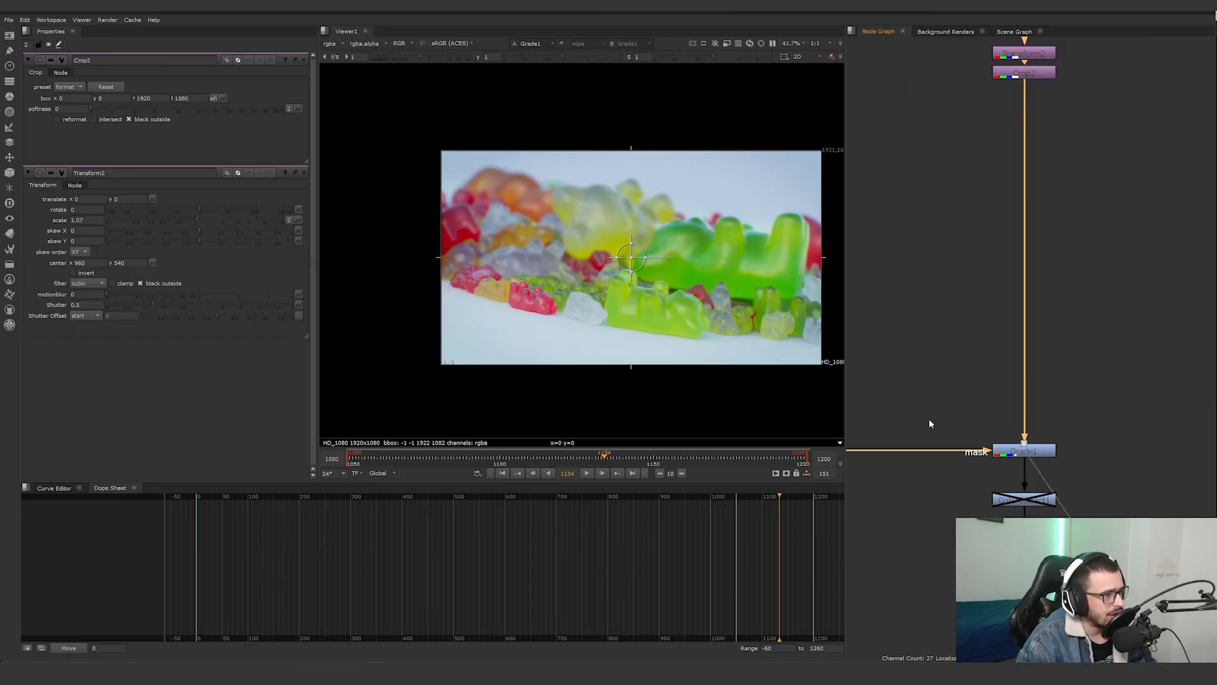
middle_drag(929, 419, 1065, 425)
double_click(919, 455)
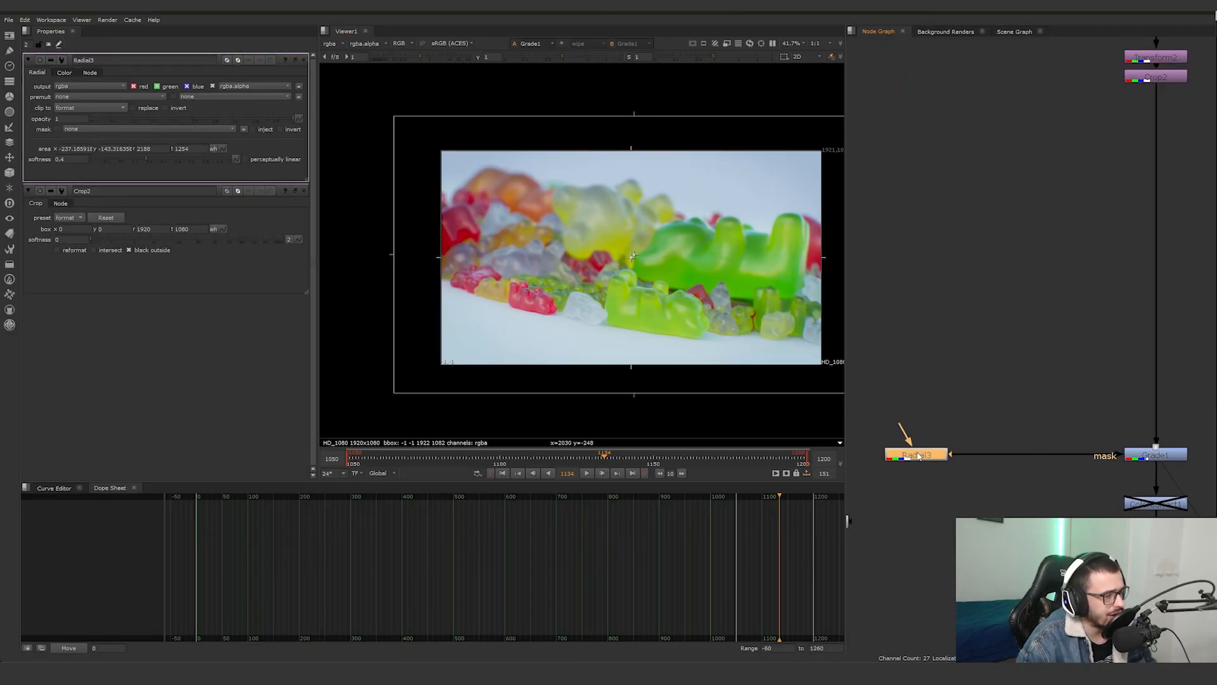
key(1)
click(901, 446)
View the Grain2_1 node up close, toggle it off and on to compare the film grain, and return to the wider image
middle_drag(1018, 426, 940, 336)
scroll(940, 337, down, 5)
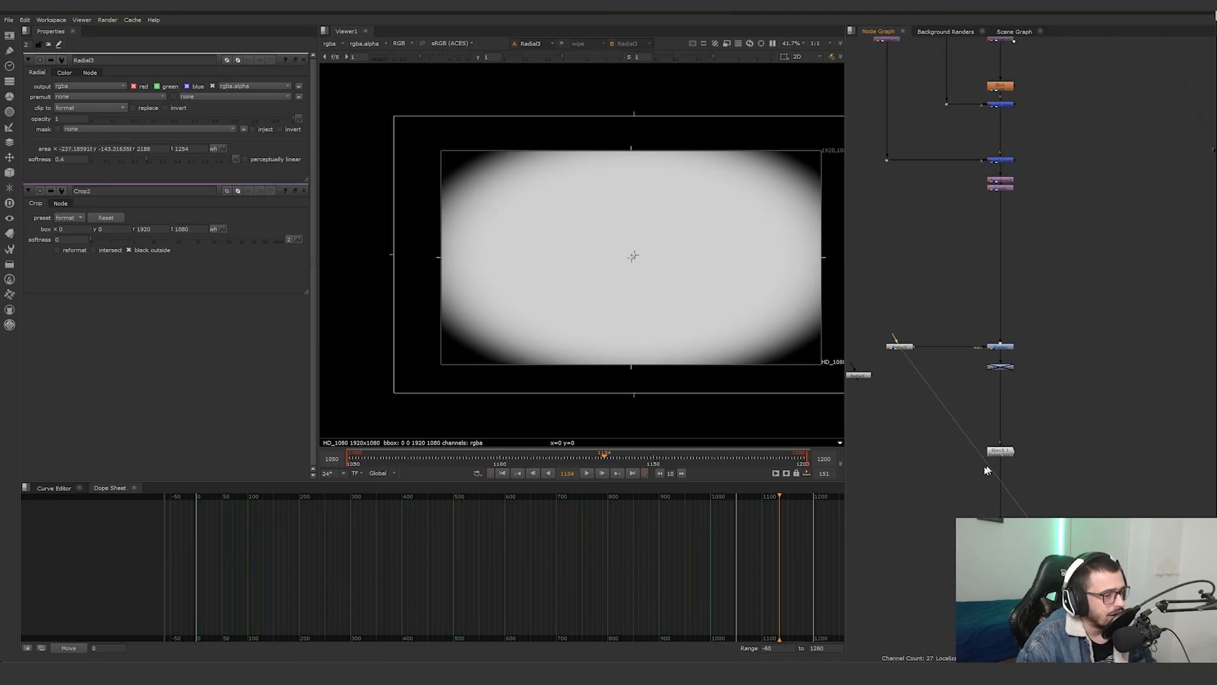
scroll(984, 466, up, 4)
click(1009, 437)
key(1)
click(952, 424)
scroll(657, 289, up, 7)
middle_drag(705, 278, 633, 287)
click(1010, 438)
key(d)
key(d)
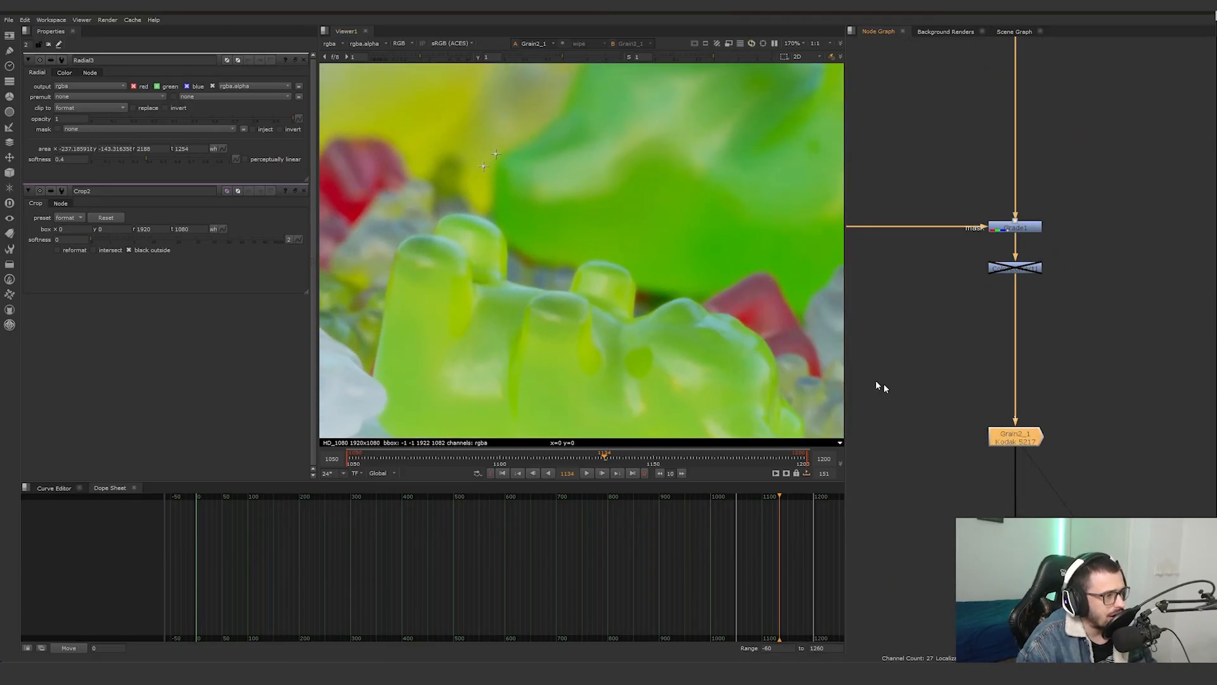
scroll(717, 282, down, 5)
scroll(942, 325, down, 8)
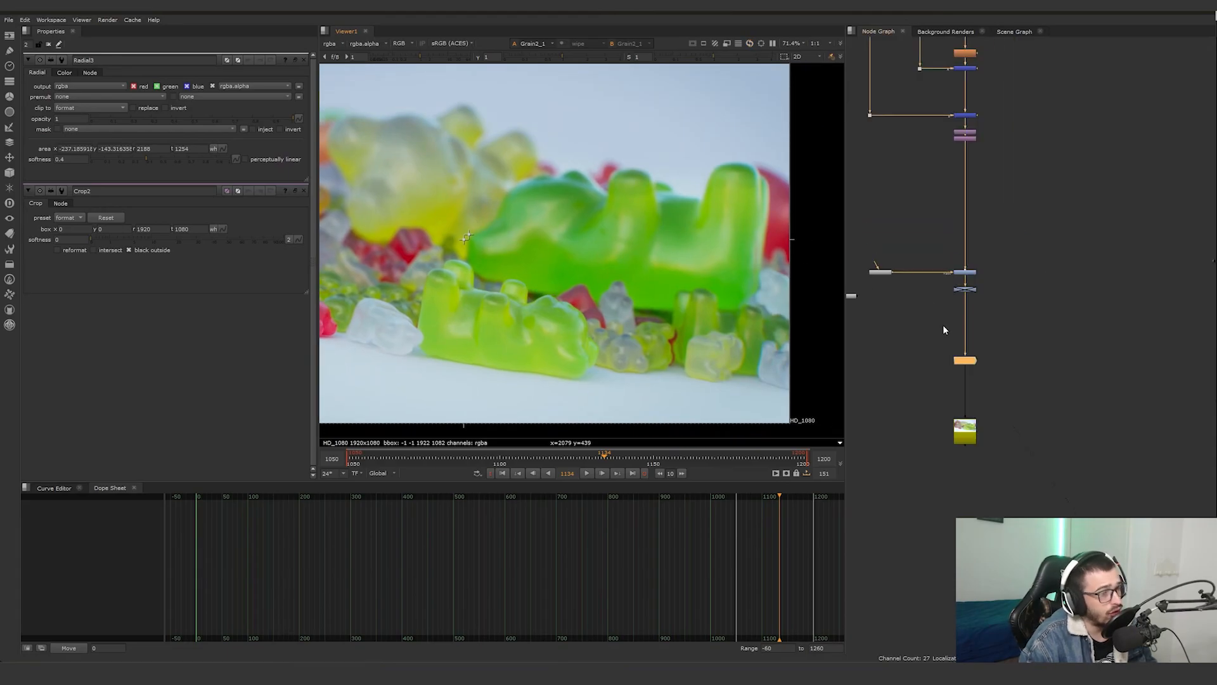
Open the Write1 node's properties to examine the output transform, and bring up the project's color management settings
scroll(972, 333, up, 6)
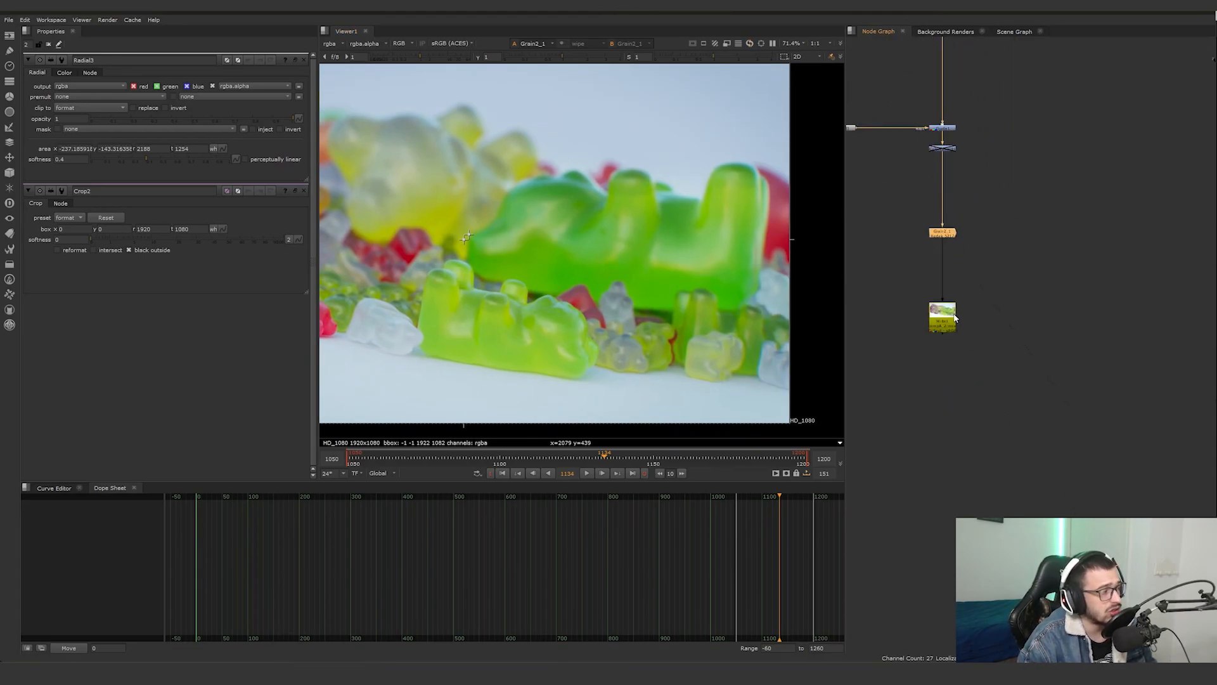
double_click(951, 318)
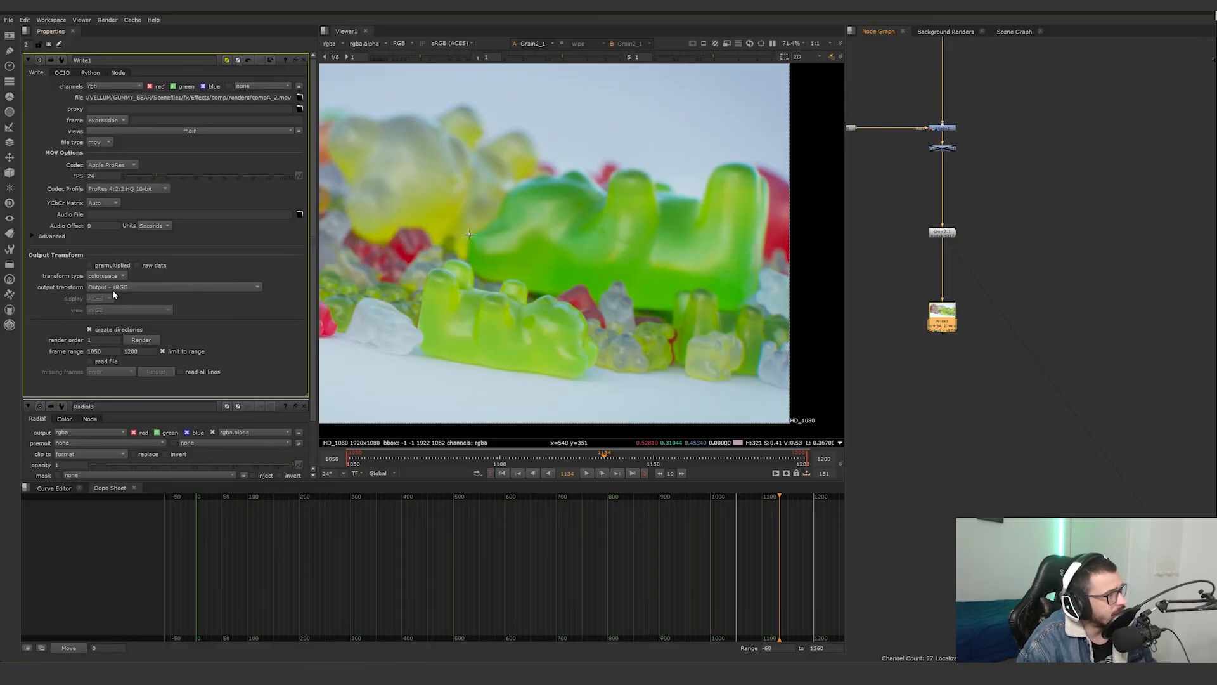
click(1039, 309)
key(s)
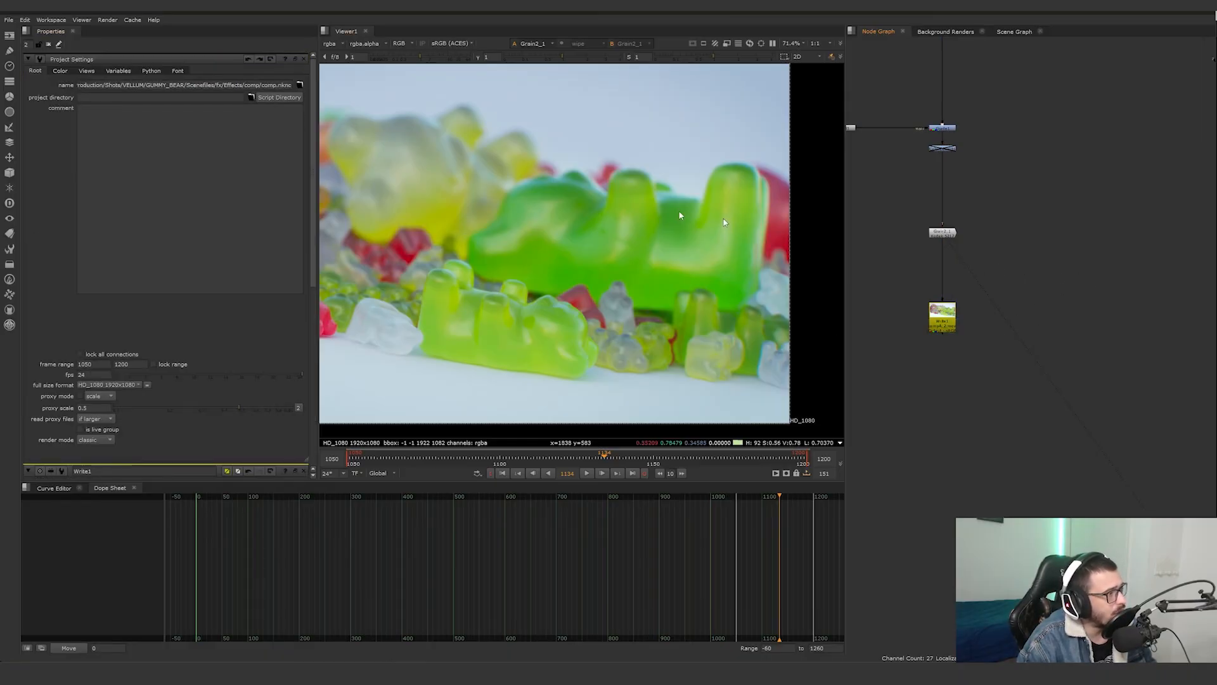
click(60, 71)
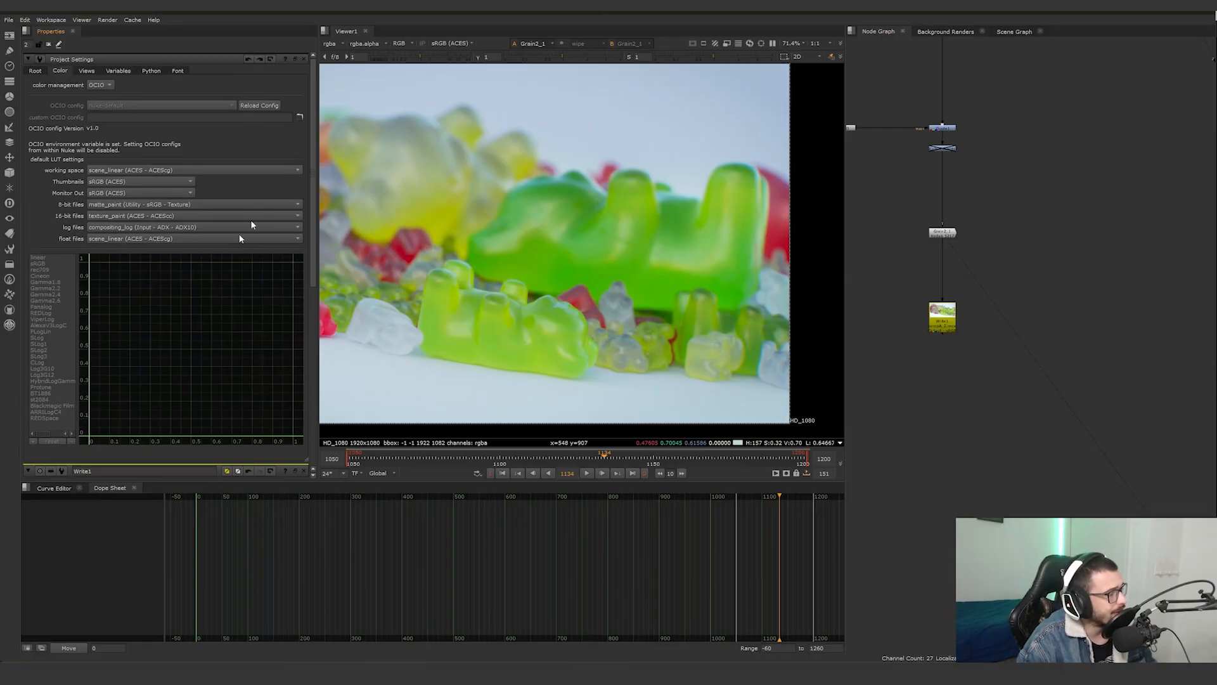
Look over the whole node tree from the top inputs down to the Write1 node to review the complete comp
scroll(913, 268, down, 5)
middle_drag(970, 285, 971, 572)
scroll(979, 551, up, 2)
middle_drag(966, 200, 1047, 463)
scroll(1046, 461, down, 2)
middle_drag(1029, 418, 971, 235)
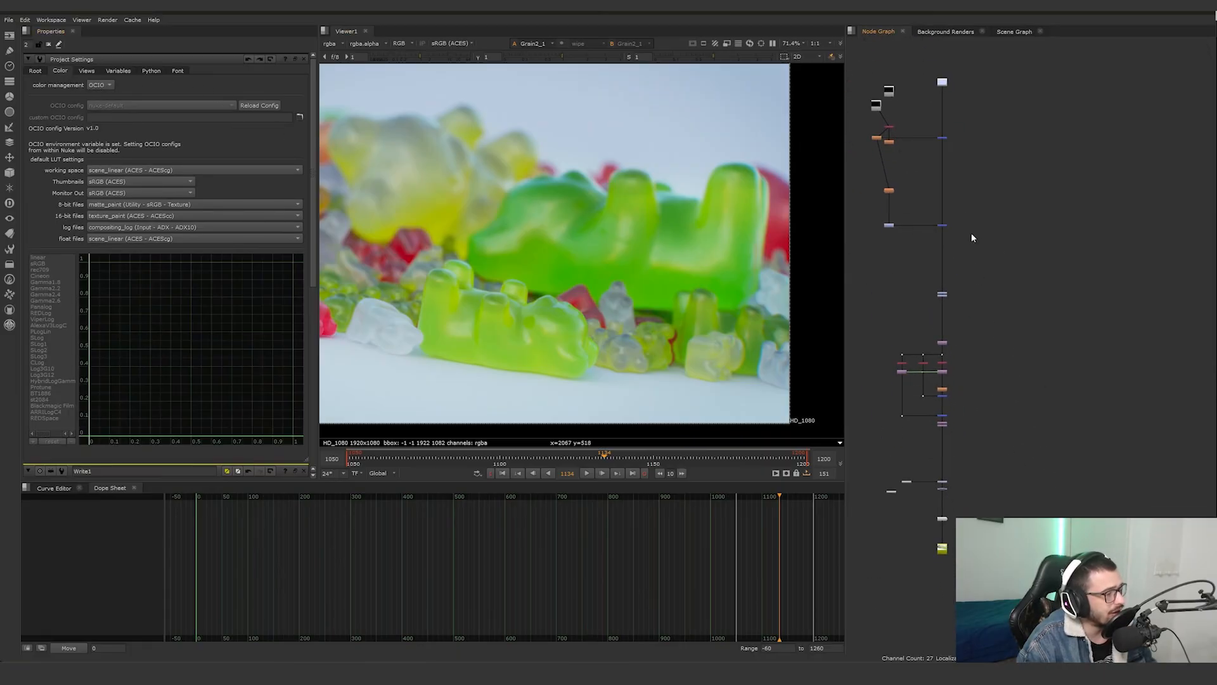
middle_drag(1007, 369, 1014, 255)
scroll(983, 420, up, 2)
scroll(983, 422, down, 3)
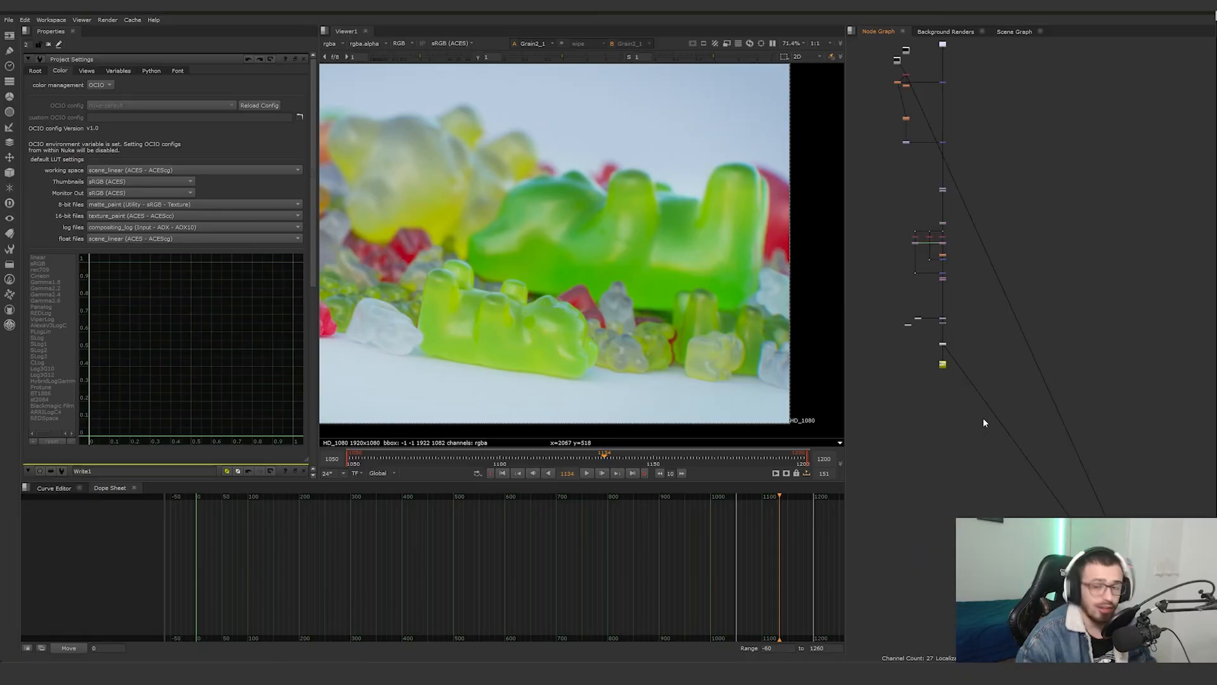